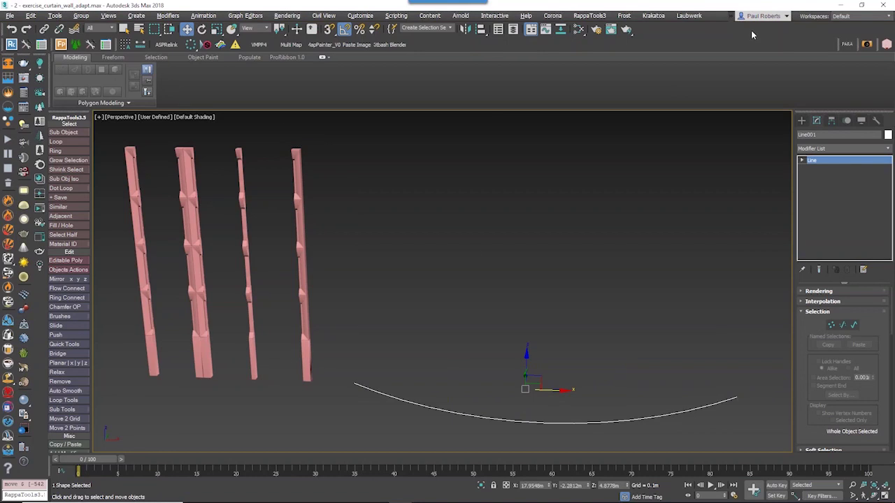
- Create a RailClone Pro object in front of the curved line and open its parameters for modification
scroll(450, 308, down, 4)
middle_drag(475, 305, 503, 256)
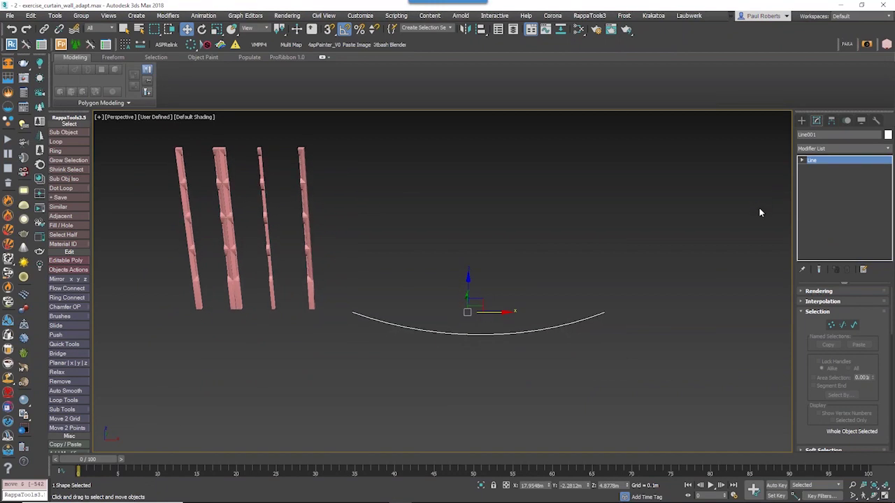
click(802, 120)
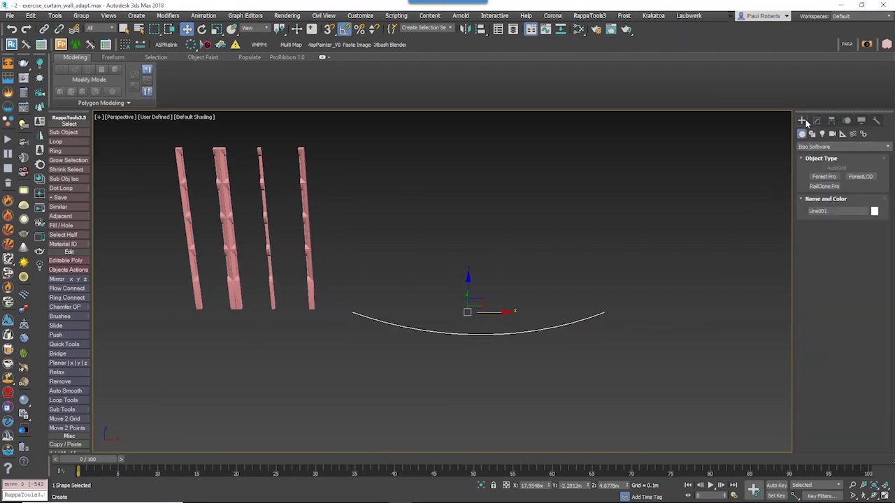
click(824, 187)
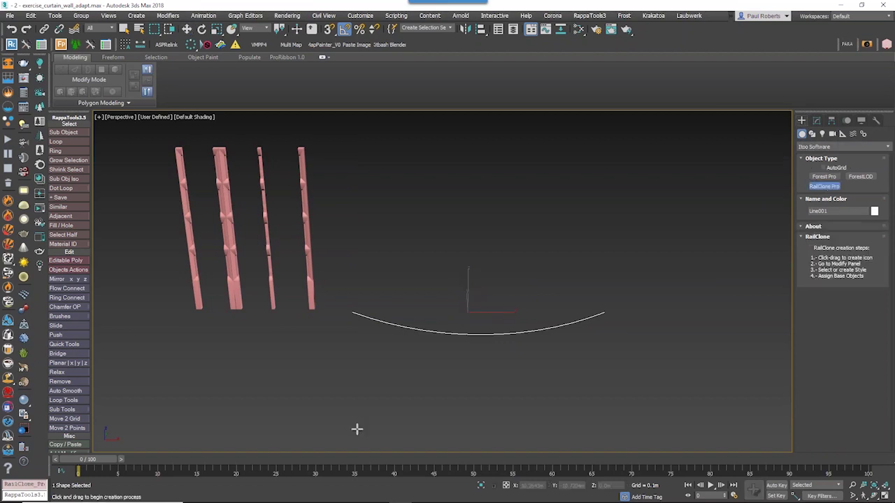
drag(345, 374, 394, 399)
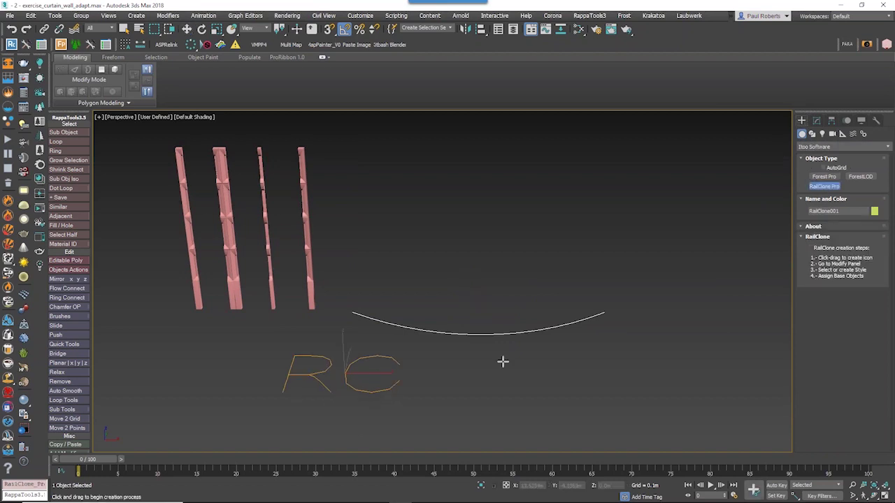
middle_drag(437, 374, 422, 374)
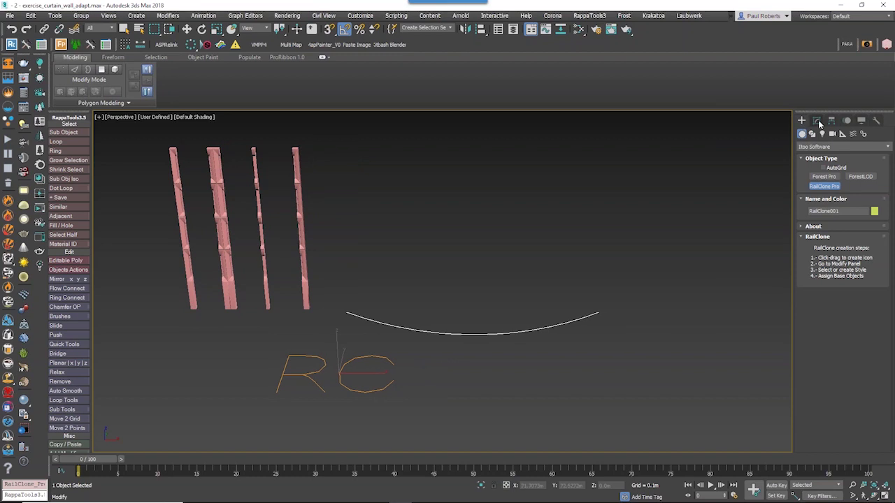
click(816, 120)
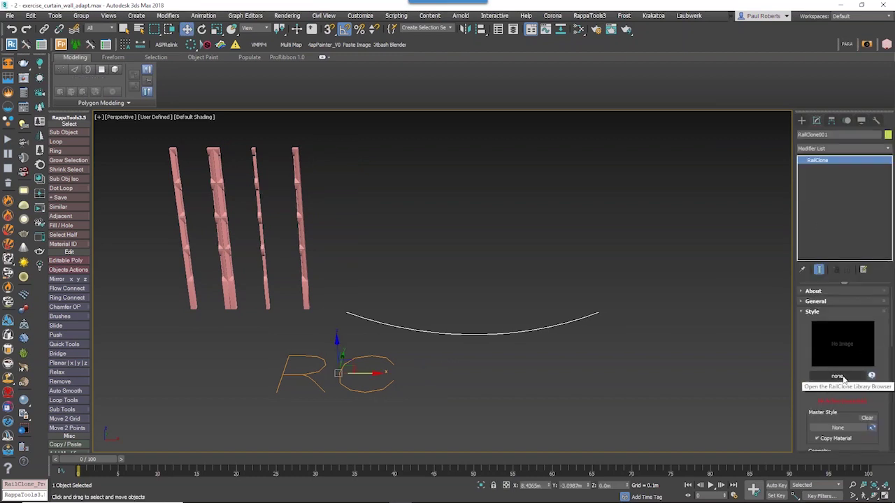
- Open the RailClone library and examine the Exterior styles for cladding, fences, guttering, railings and roofing
click(842, 376)
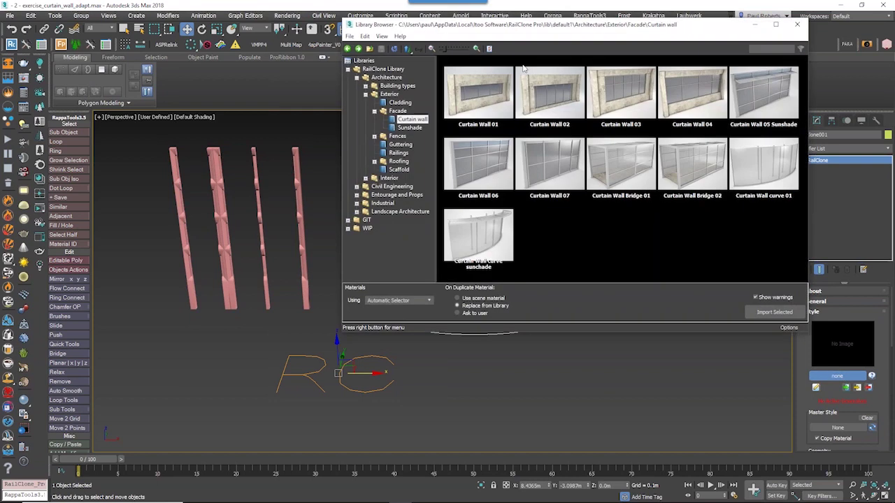
click(397, 103)
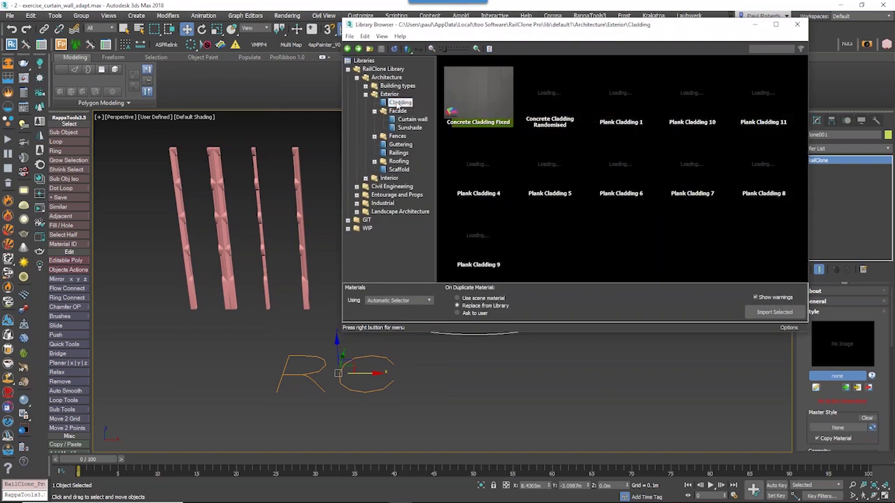
click(375, 136)
click(409, 144)
click(408, 152)
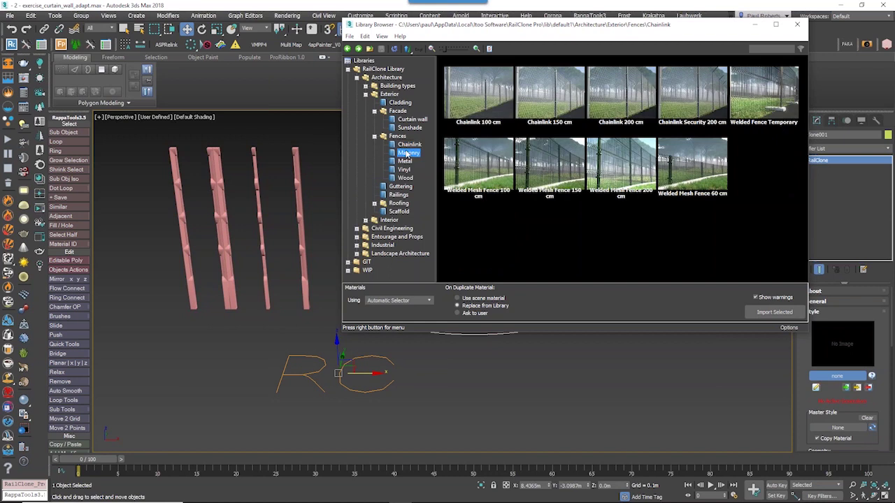
click(405, 161)
click(404, 169)
click(405, 179)
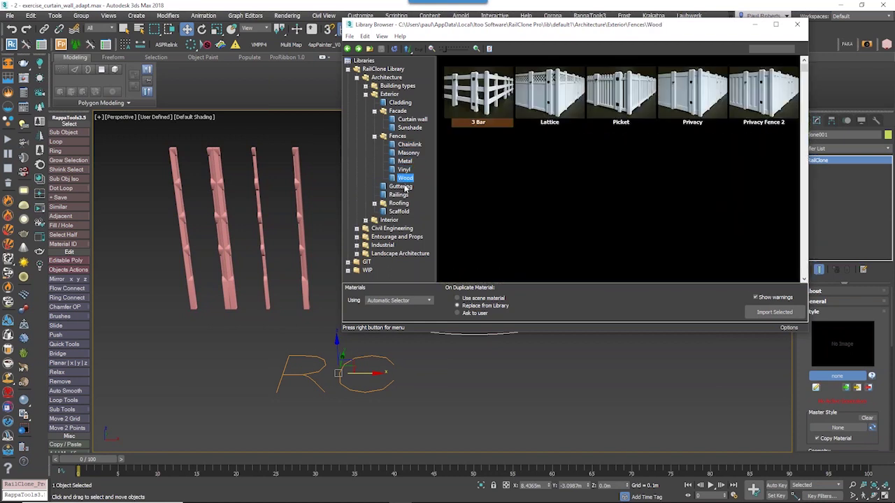
click(403, 187)
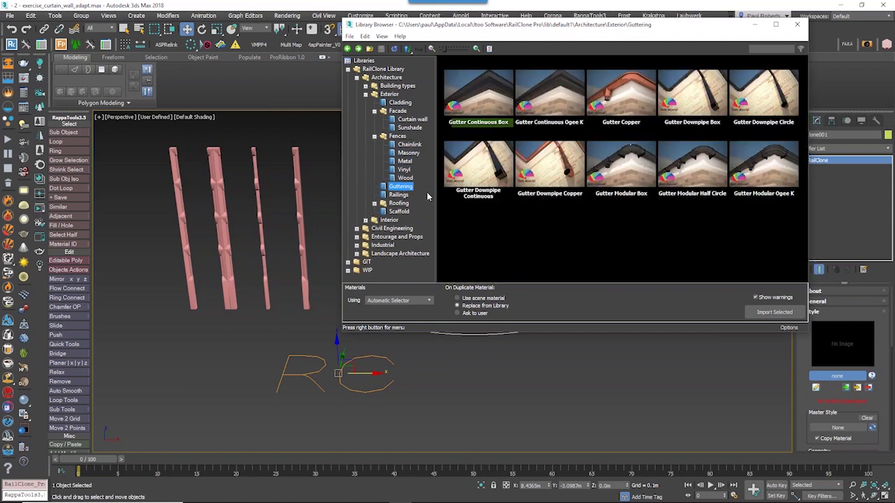
click(400, 195)
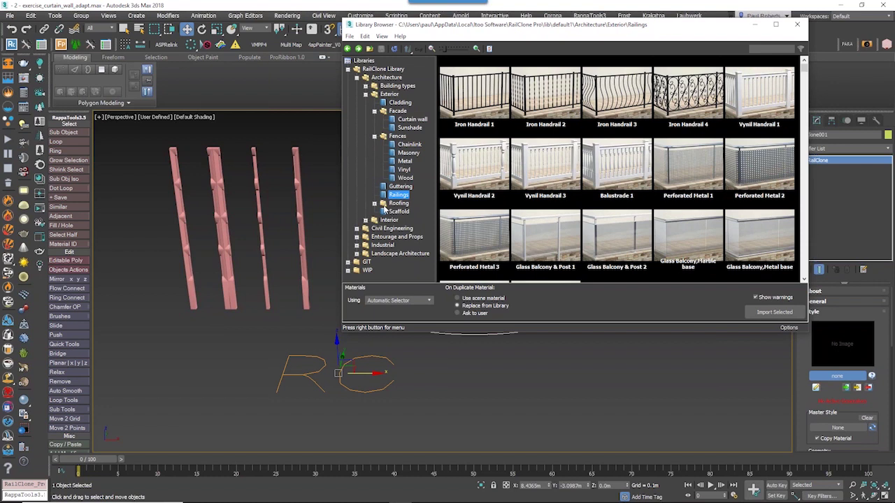
click(375, 203)
click(404, 212)
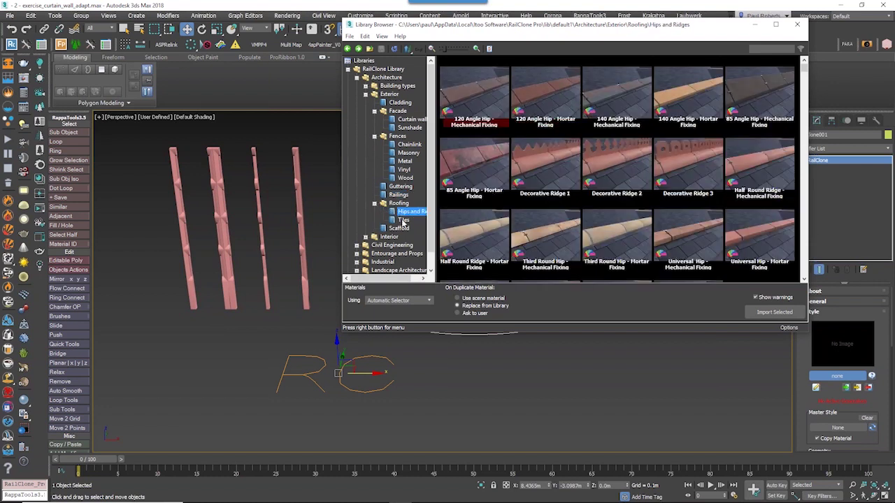
click(403, 219)
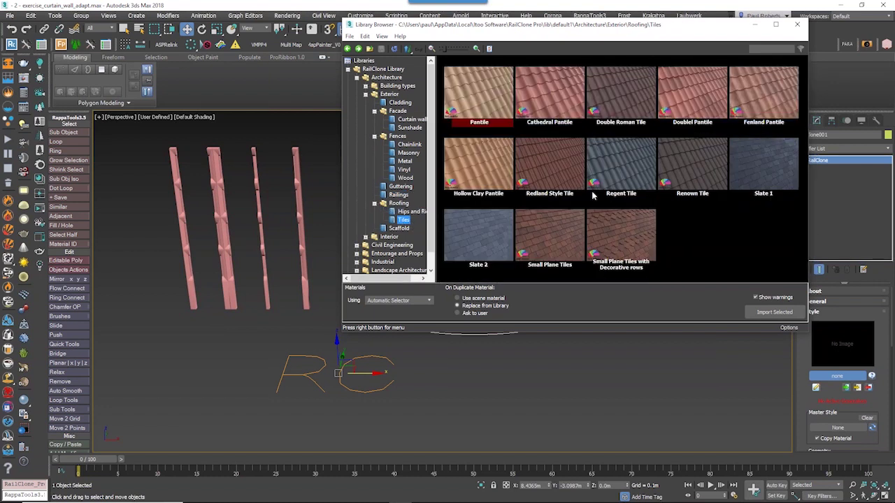
- Examine the library's Interior styles for escalators, flooring, moldings and railings
click(365, 237)
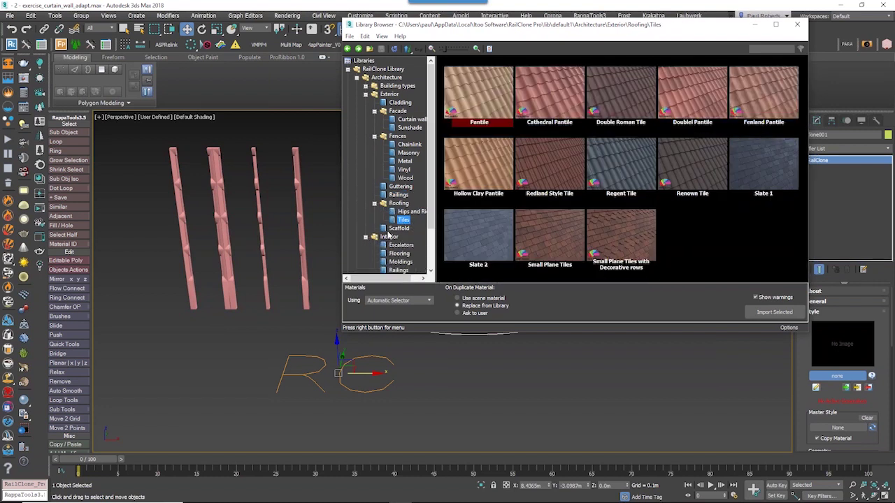
scroll(381, 234, down, 2)
click(401, 195)
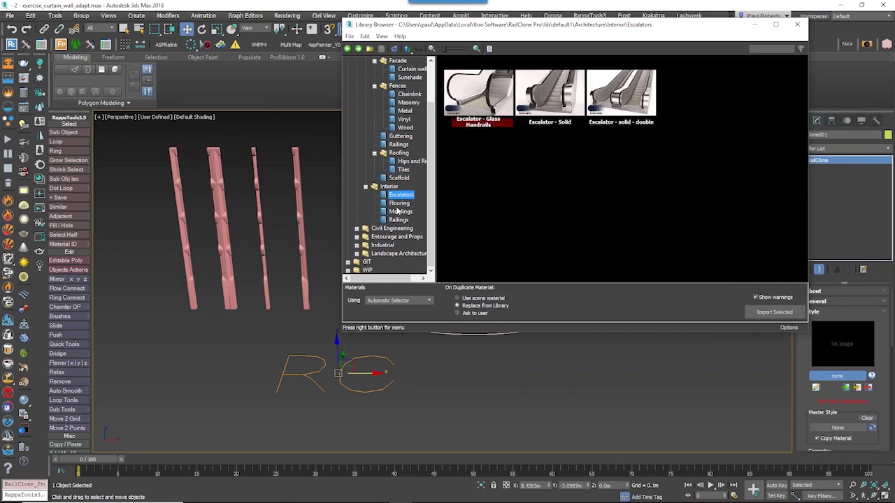
click(397, 203)
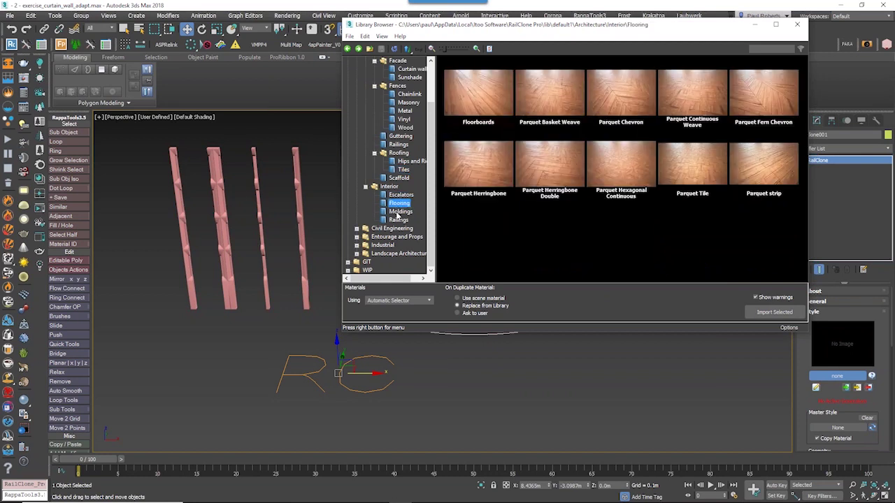
click(399, 211)
click(397, 203)
click(400, 220)
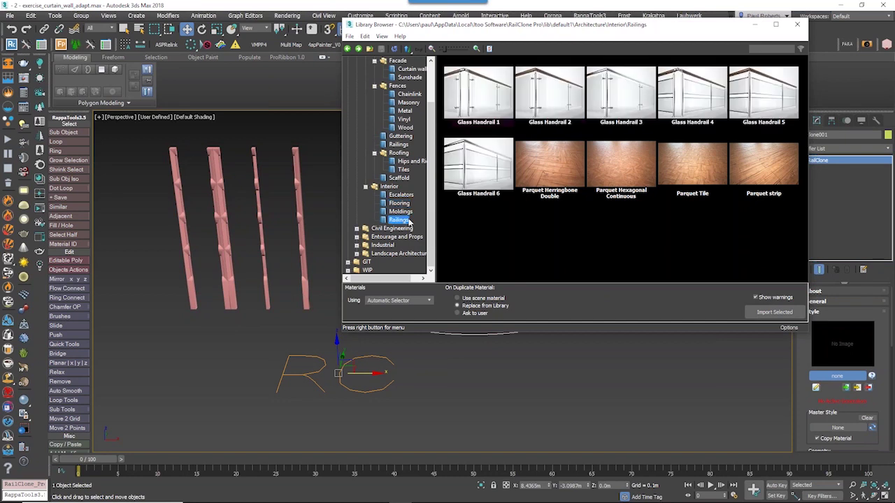
- Examine the Civil Engineering, Entourage and Props, Industrial and Landscape Architecture categories, including the crowd control, shelving, ducting and truss styles
click(357, 229)
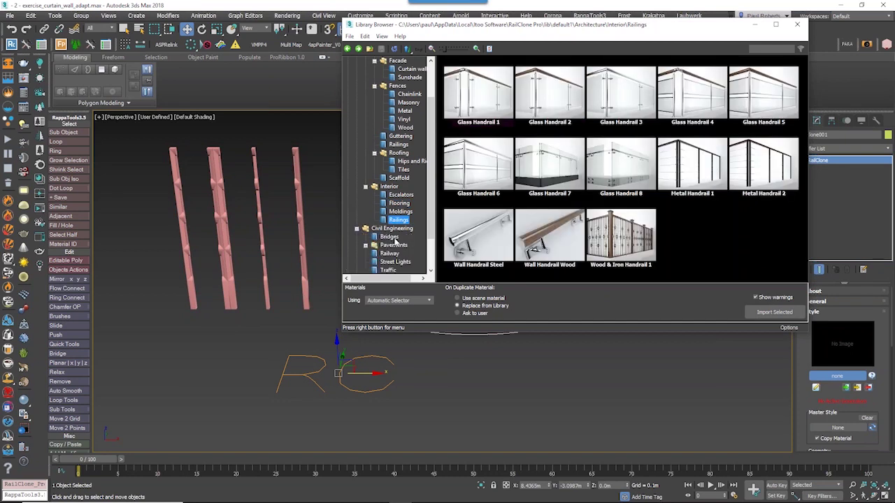
scroll(405, 246, down, 2)
click(381, 238)
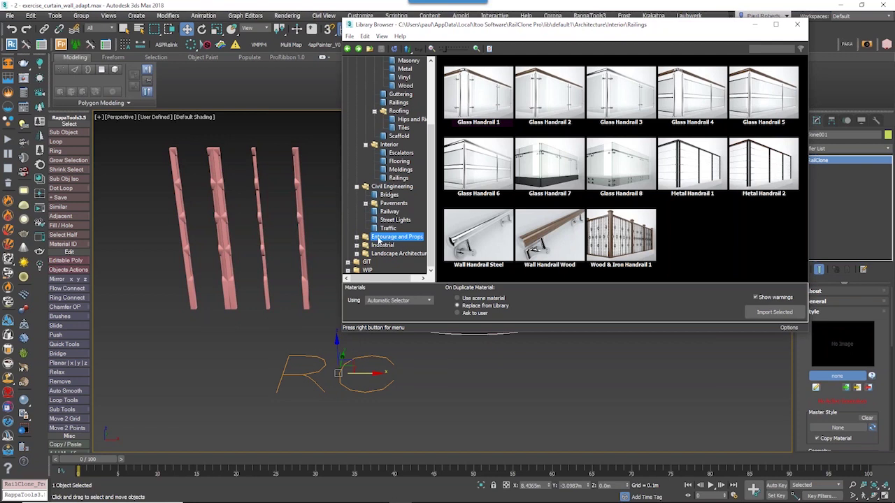
click(357, 237)
click(389, 244)
click(386, 253)
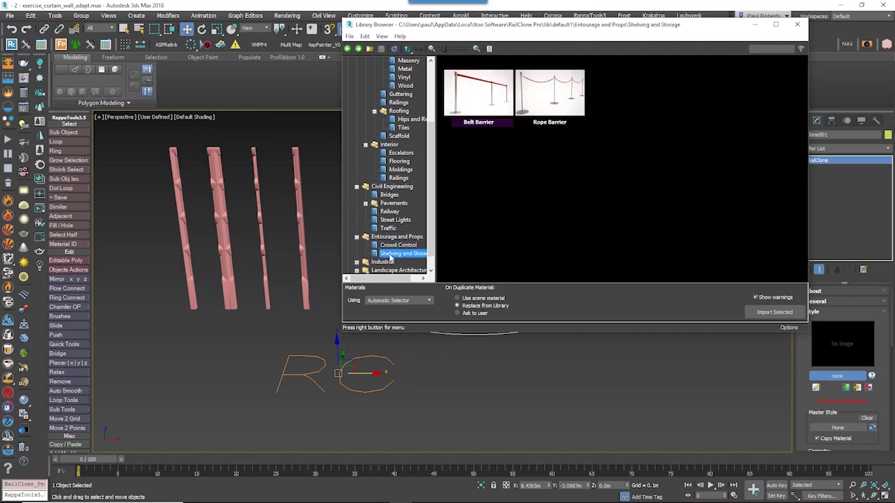
scroll(383, 247, down, 1)
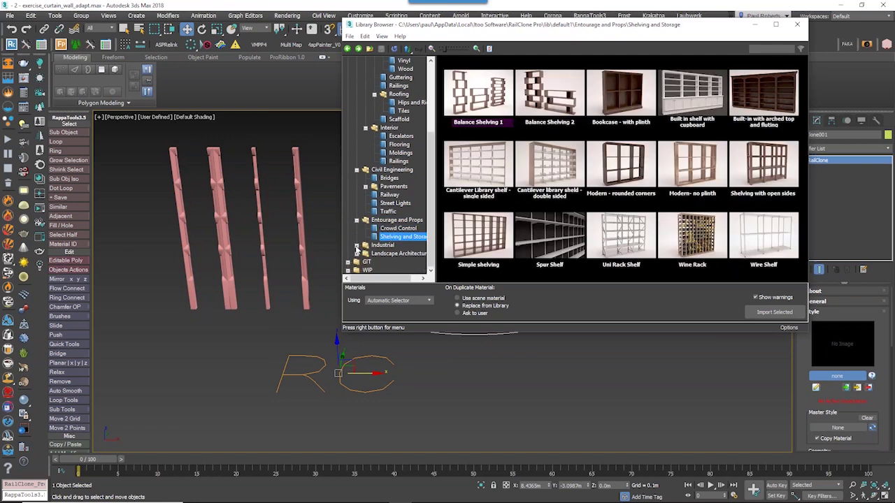
click(356, 245)
scroll(387, 243, down, 1)
click(387, 238)
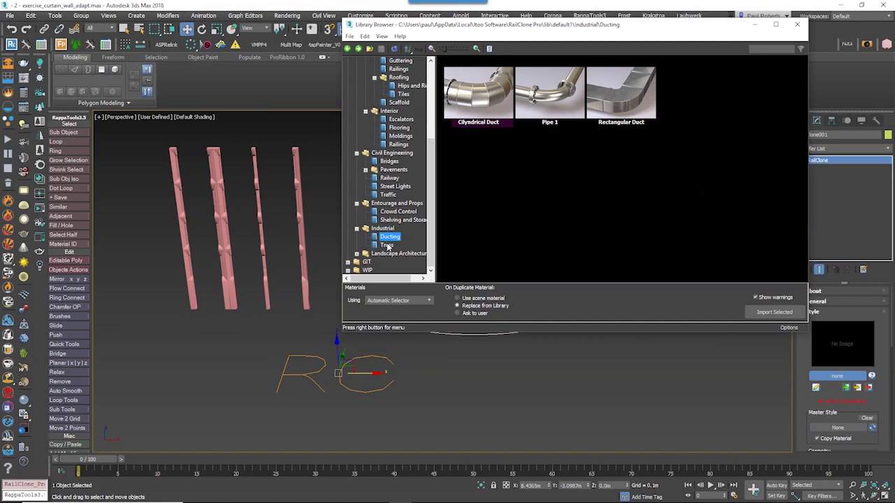
click(387, 245)
click(356, 253)
scroll(394, 245, down, 1)
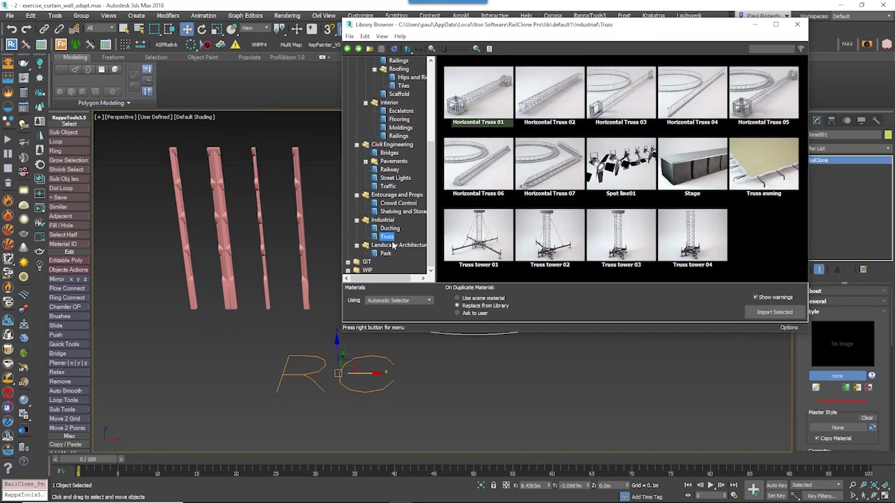
- Import the Curtain Wall curve 01 style from the Exterior Facade curtain wall library into the RailClone object
scroll(392, 246, up, 6)
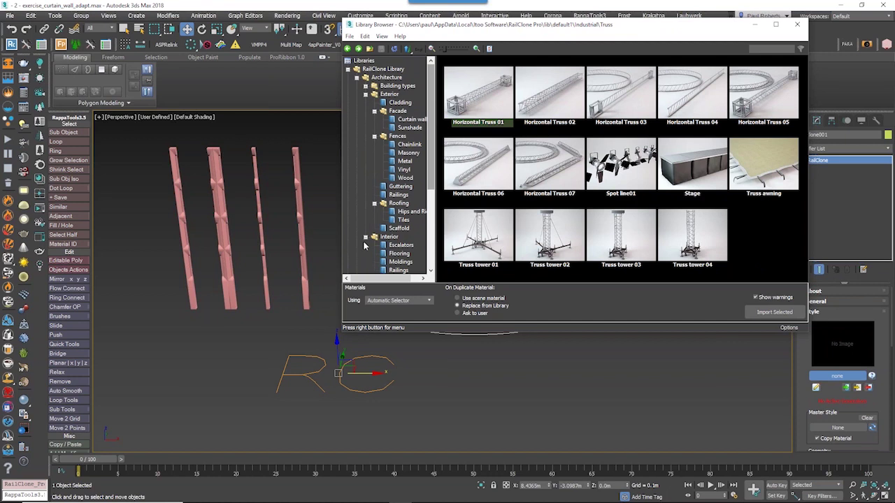
middle_drag(383, 334, 305, 356)
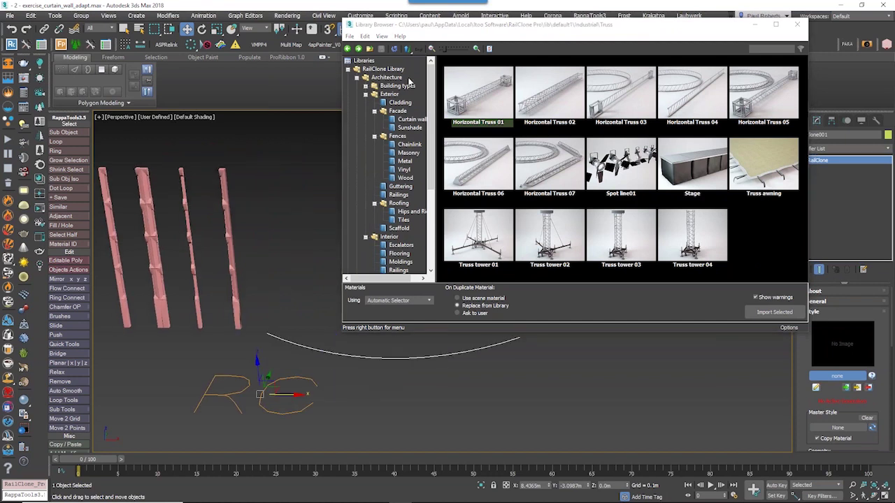
click(391, 110)
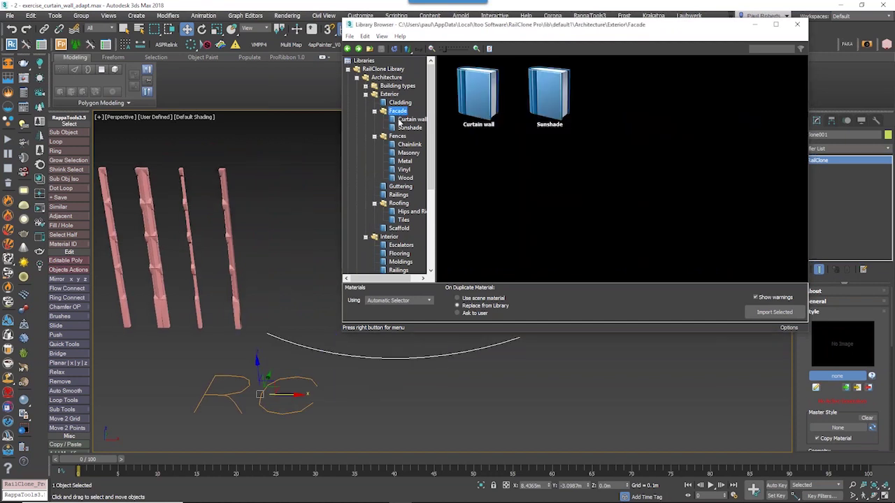
click(408, 120)
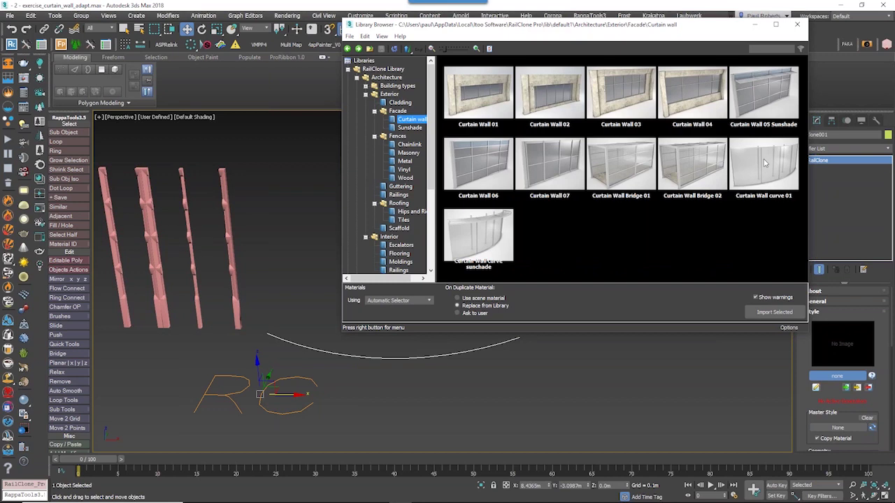
click(764, 187)
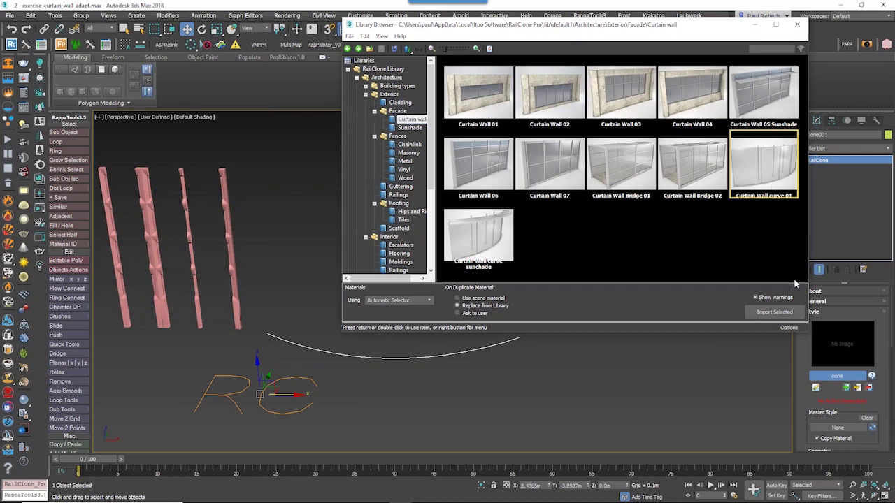
click(774, 313)
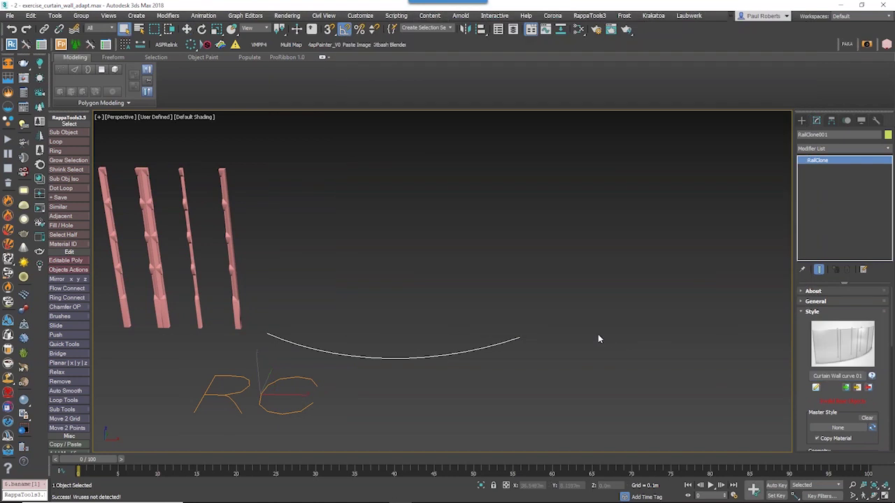
- Assign the curved line Line001 as the spline for the curtain wall's Path base object and activate the Move tool
middle_drag(597, 337, 608, 317)
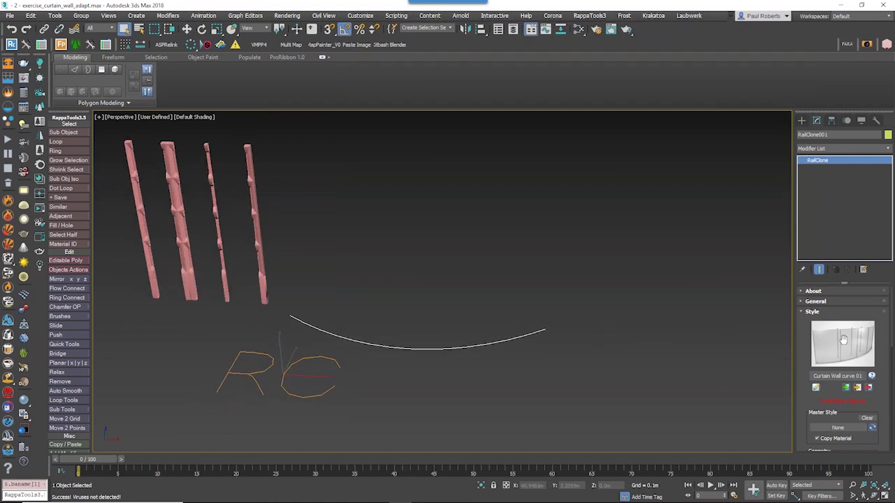
middle_drag(502, 418, 541, 394)
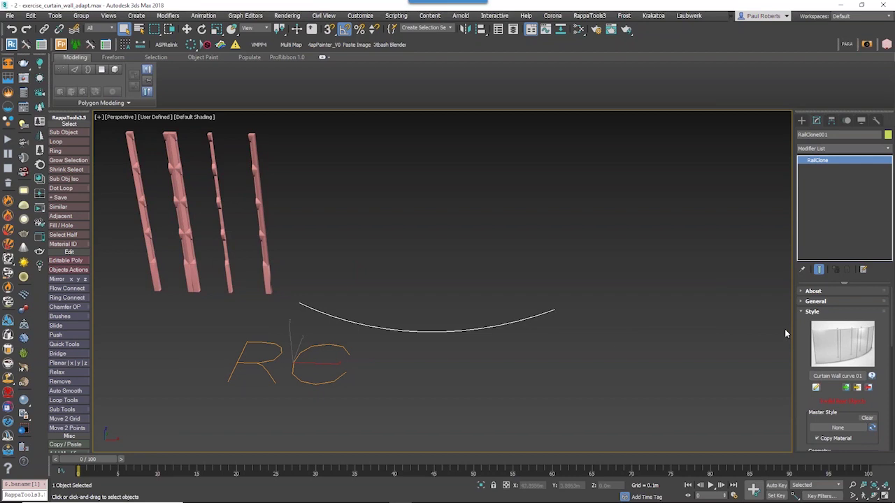
click(802, 312)
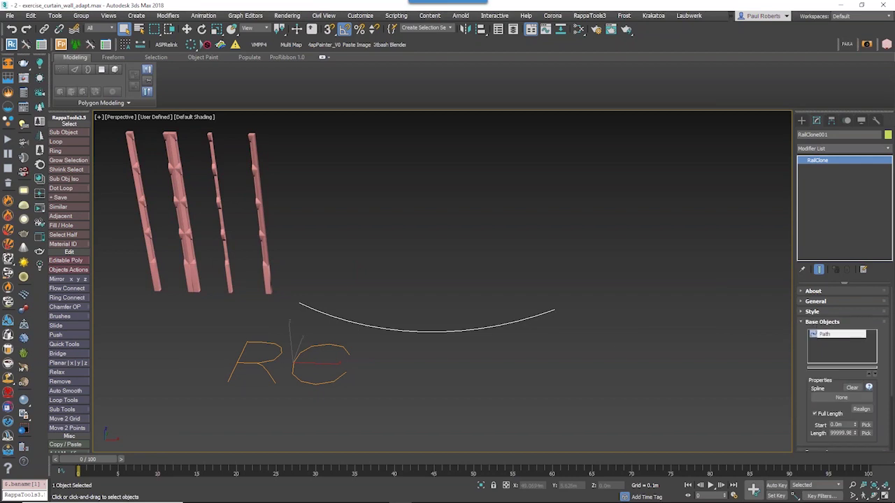
click(841, 398)
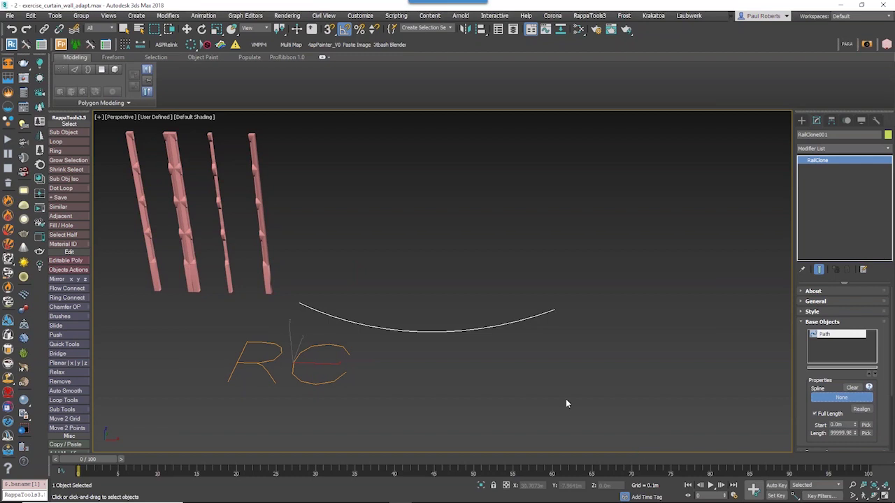
click(472, 332)
alt+middle_drag(557, 409, 524, 377)
right_click(495, 339)
click(378, 407)
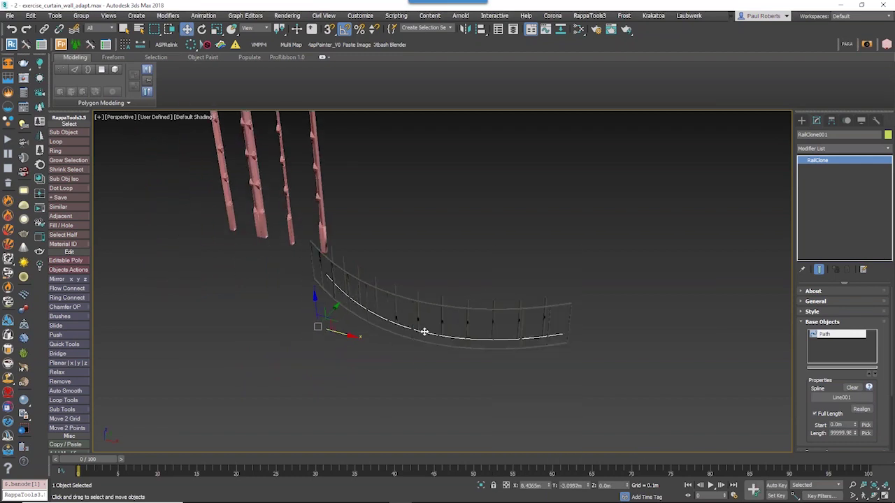
- Reshape the curved line Line001 by moving its middle vertex and extending its far end vertex outward, and reselect the RailClone curtain wall
click(424, 331)
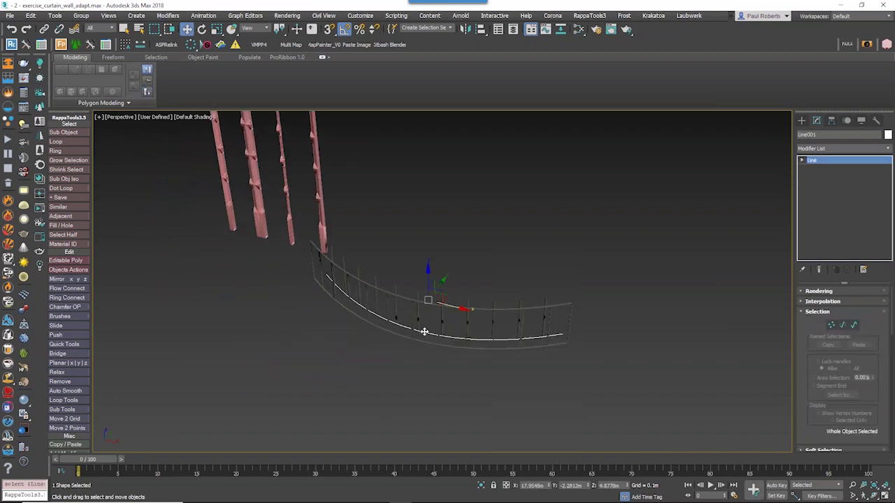
key(1)
drag(433, 325, 451, 331)
click(561, 333)
drag(576, 329, 593, 337)
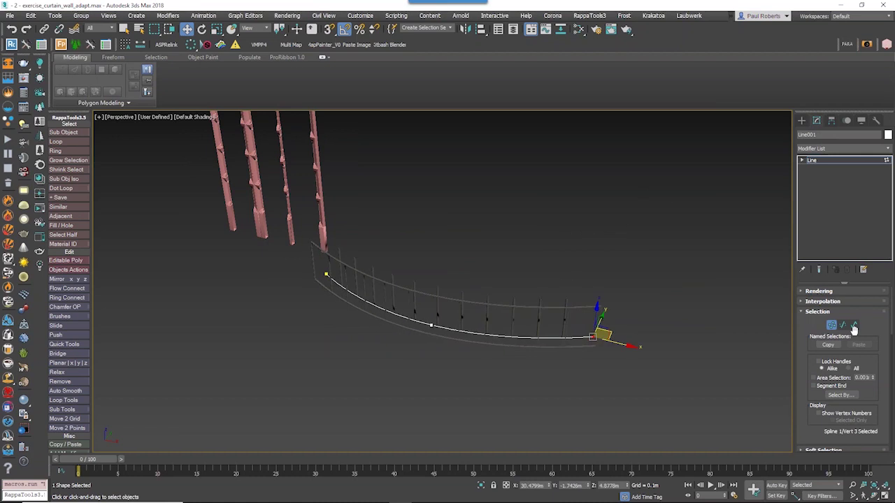
click(830, 326)
click(442, 339)
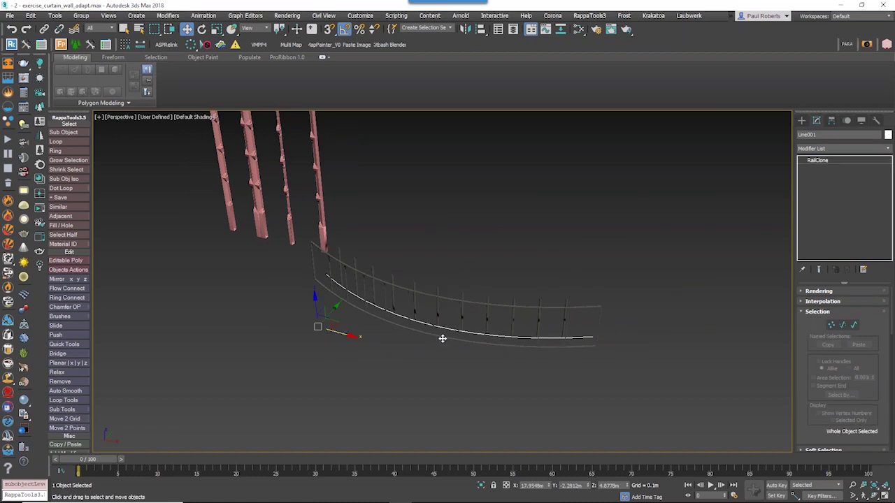
- Examine the curved curtain wall along the reshaped path up close and from several angles beside the mullion pieces
scroll(460, 350, up, 5)
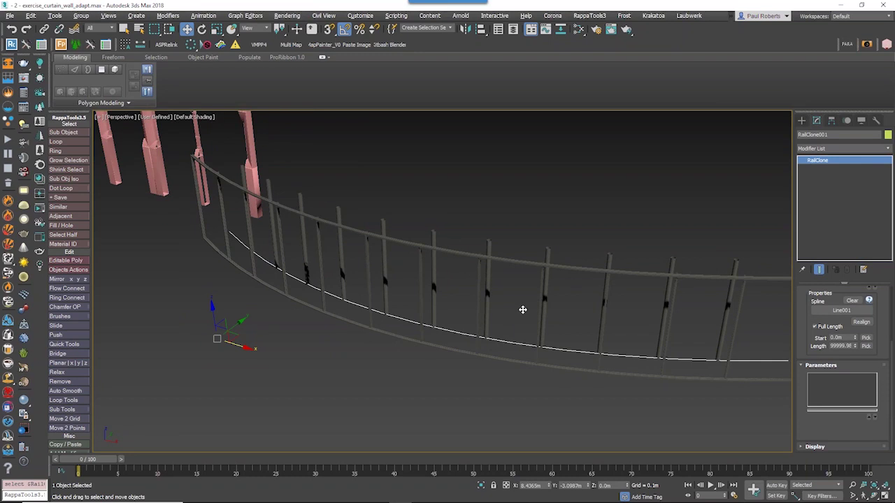
middle_drag(522, 310, 506, 345)
scroll(445, 324, down, 3)
alt+middle_drag(443, 331, 429, 306)
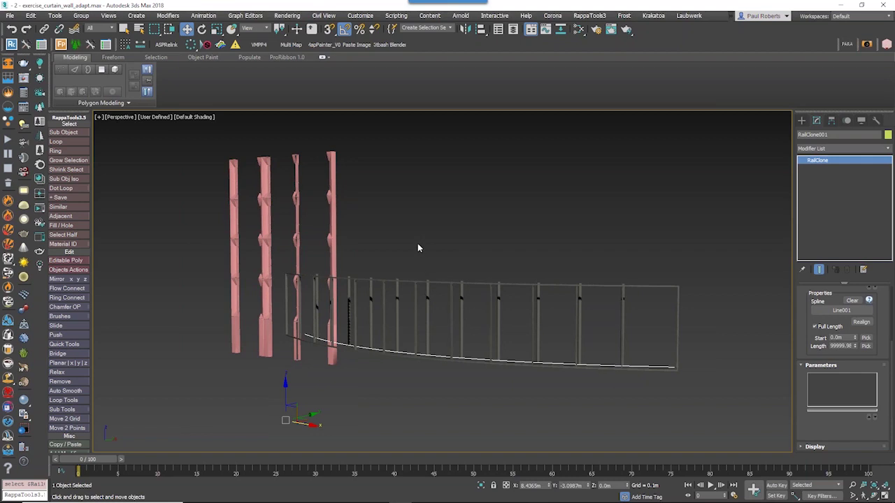
alt+middle_drag(451, 266, 439, 264)
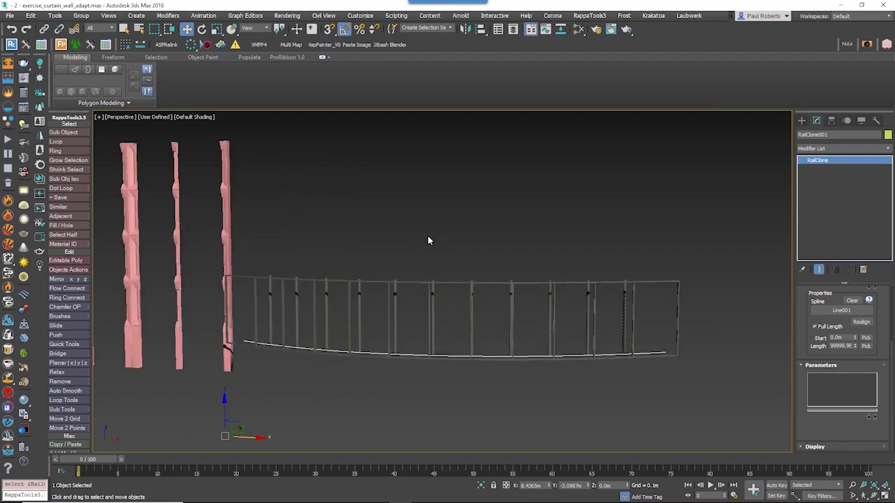
alt+middle_drag(678, 347, 672, 274)
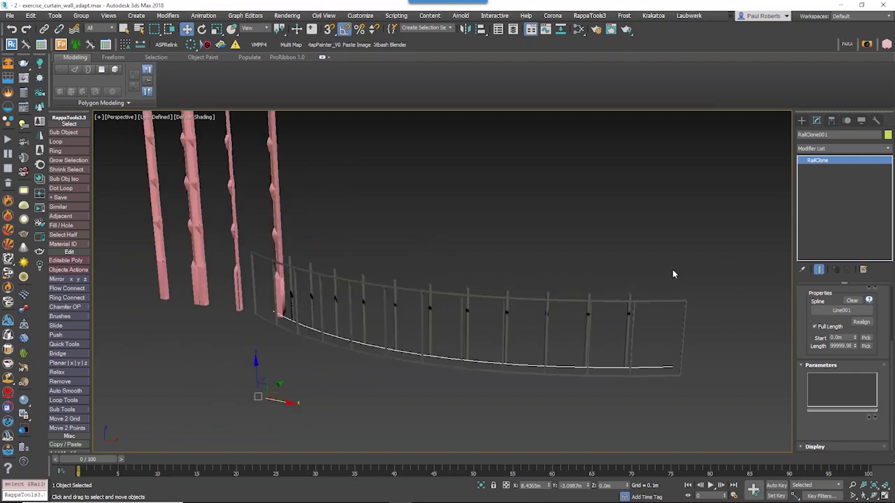
click(605, 423)
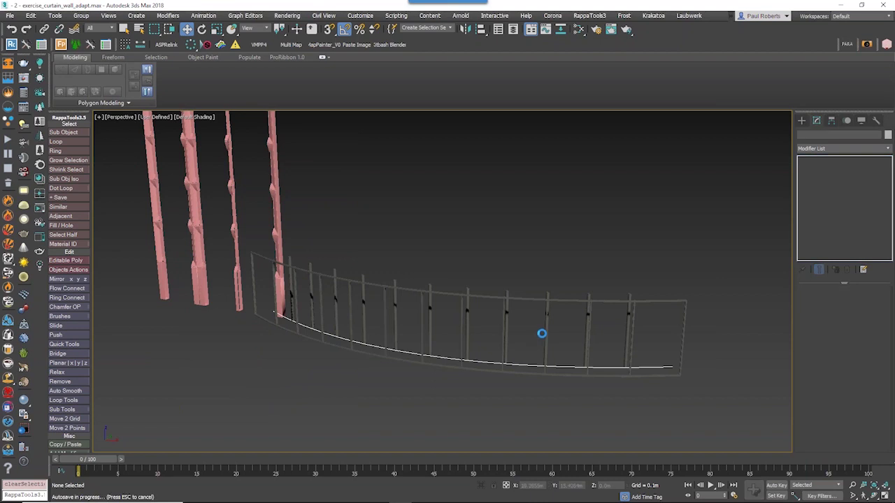
- Open the Style Editor for the RailClone001 curtain wall and place it above the wall so both its nodes and the wall are visible
click(541, 333)
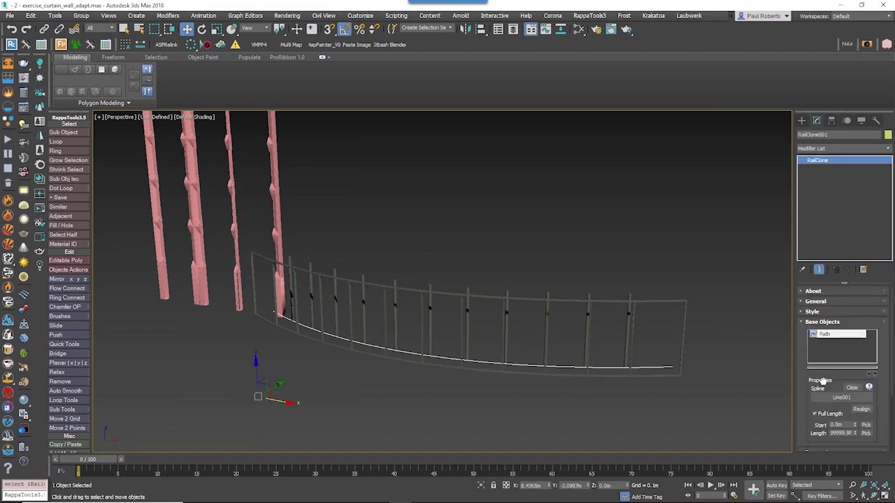
click(812, 311)
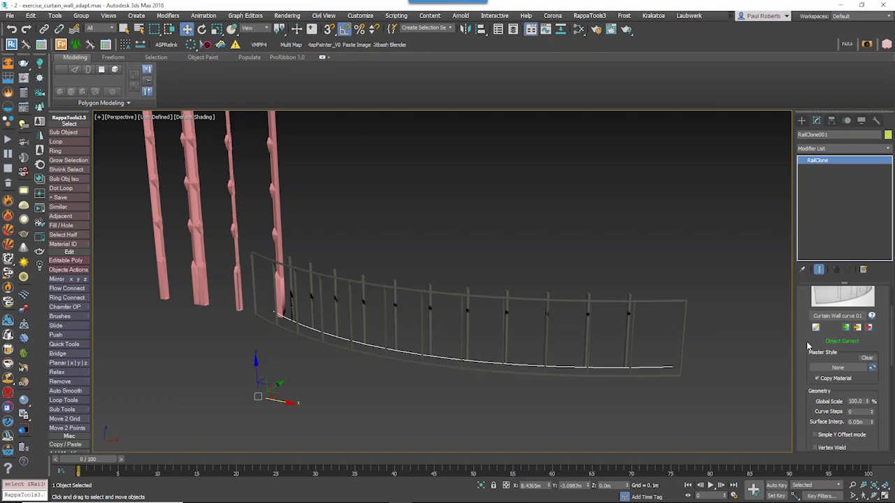
drag(807, 370, 807, 362)
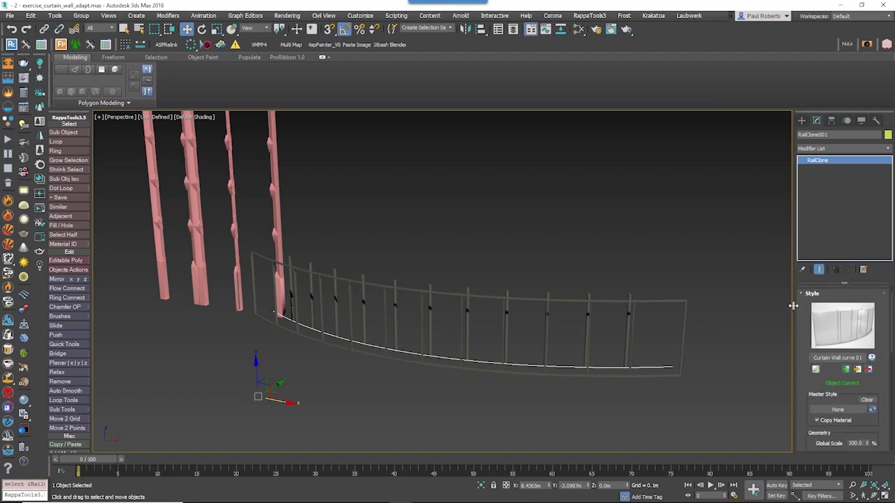
click(816, 370)
drag(452, 253, 461, 49)
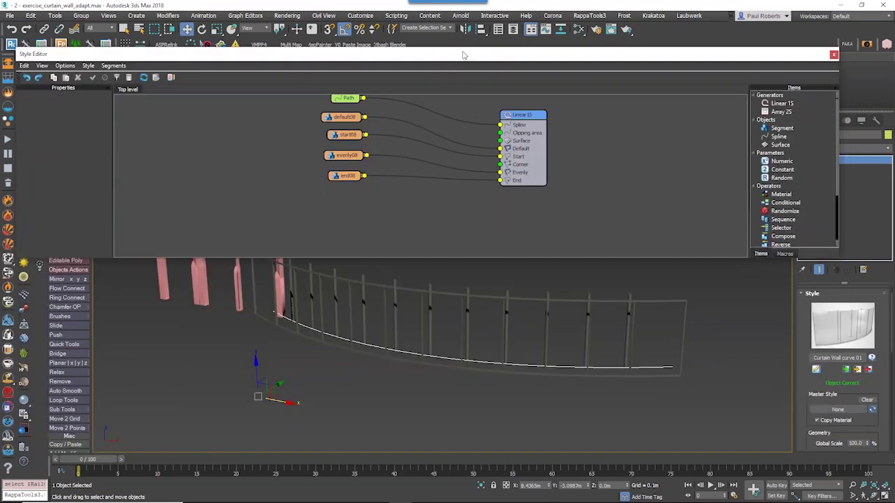
scroll(459, 180, up, 2)
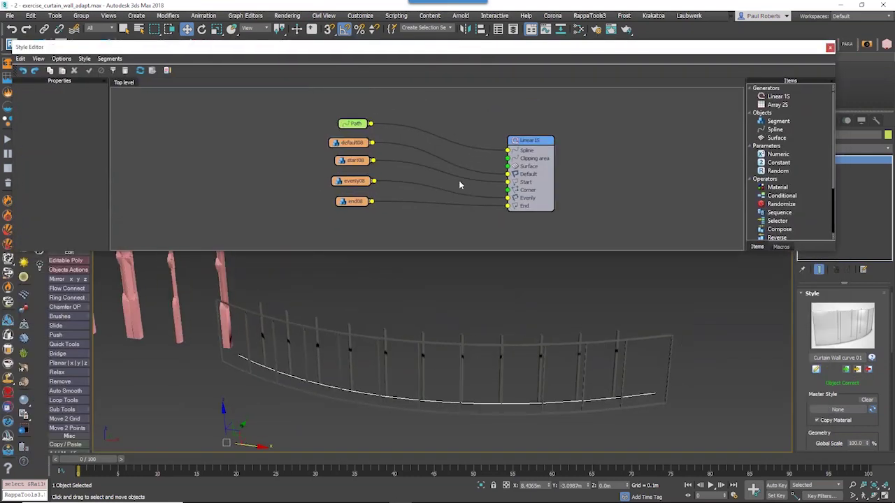
scroll(446, 161, up, 1)
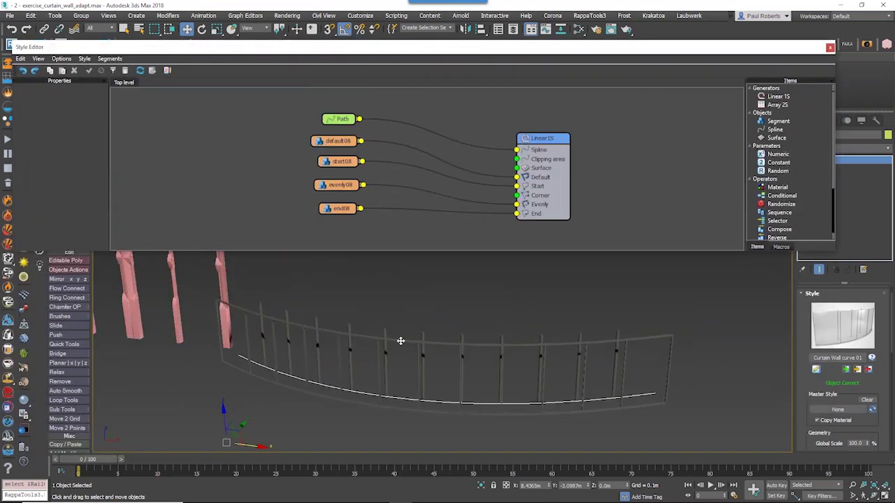
scroll(413, 342, up, 2)
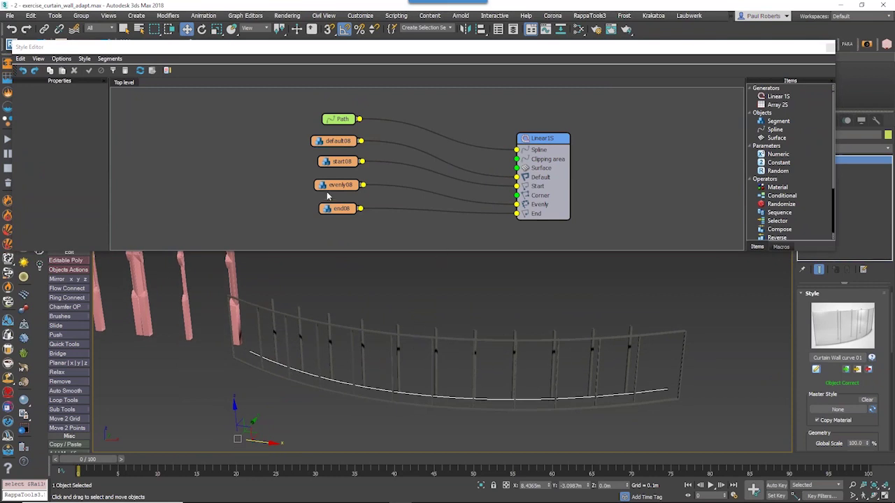
- Examine the default08, start08, evenly08 and end08 segment nodes and how they feed the Linear 1S generator
click(331, 143)
click(334, 165)
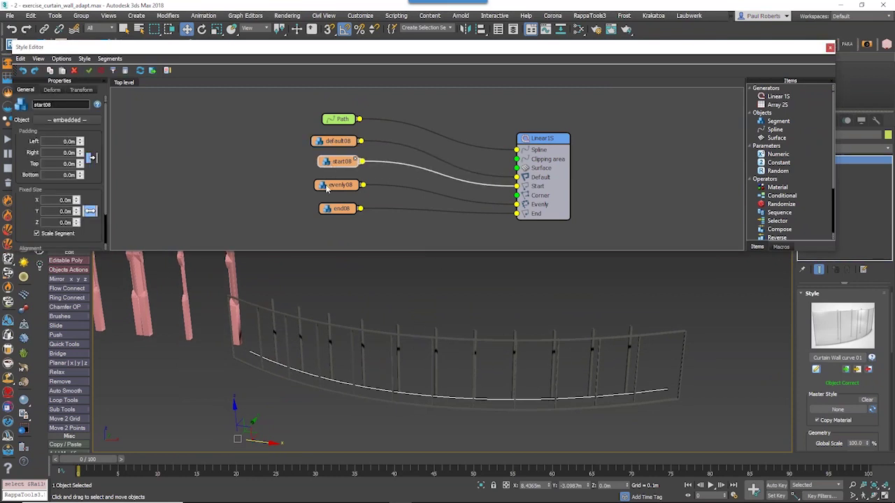
click(328, 187)
click(329, 211)
click(331, 145)
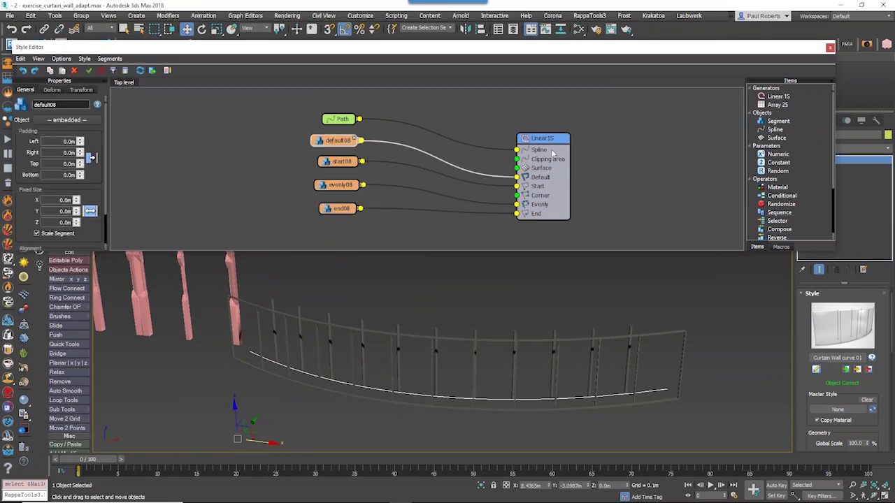
click(777, 121)
click(337, 143)
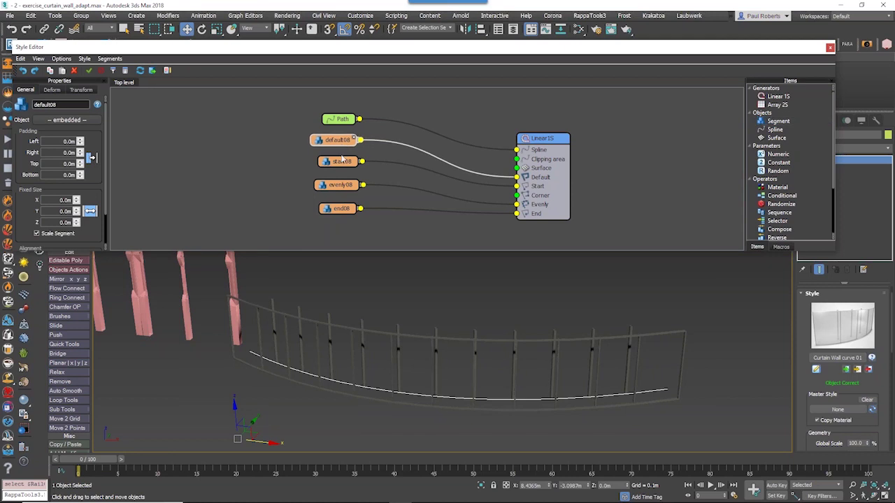
click(341, 162)
click(341, 186)
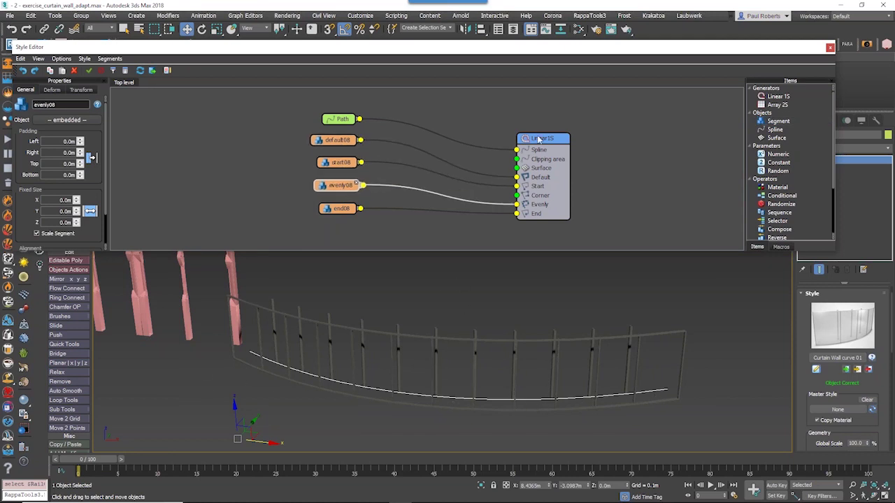
- Move the Linear 1S generator closer to its input nodes and review the source object of each segment
drag(538, 138, 488, 132)
drag(334, 125, 333, 121)
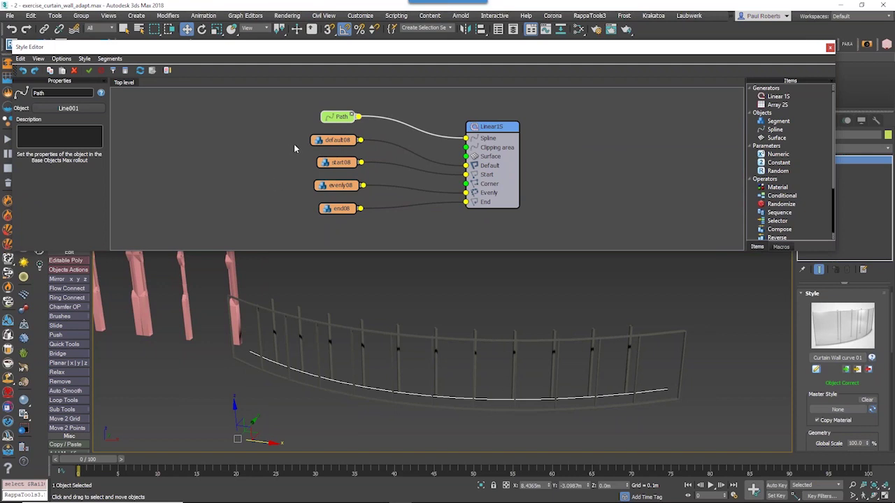
click(318, 143)
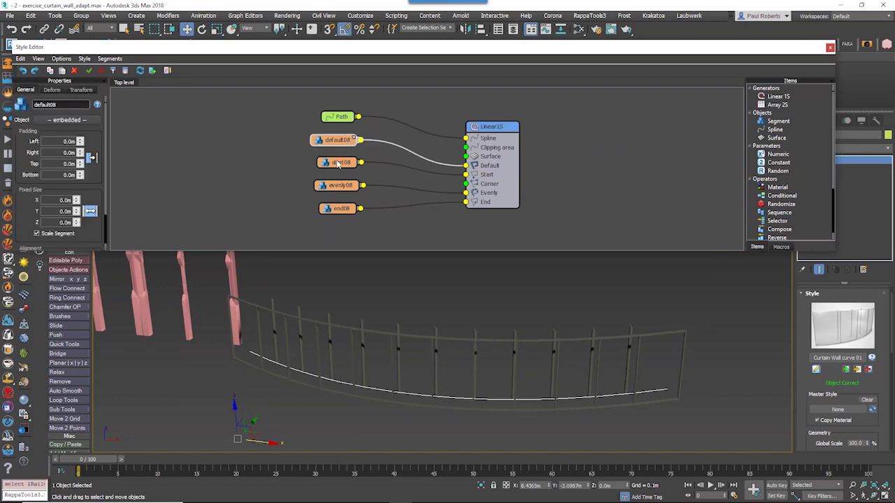
click(336, 162)
click(337, 194)
click(337, 189)
click(339, 205)
click(337, 188)
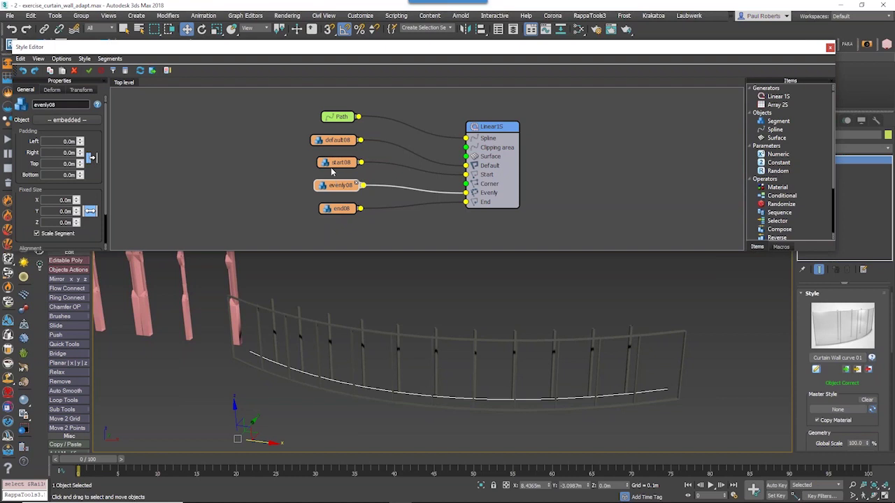
click(331, 165)
click(328, 142)
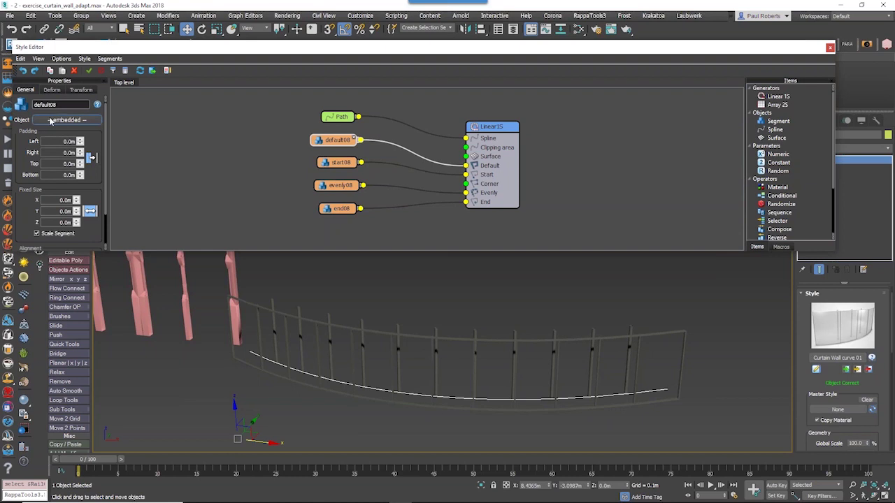
- Extract all of the style's embedded segments into new scene objects
alt+middle_drag(392, 351, 408, 364)
scroll(411, 360, down, 5)
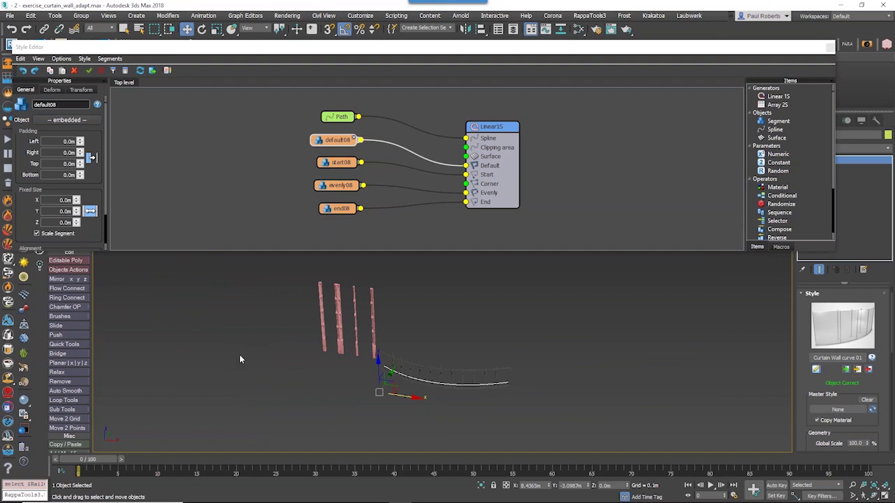
mouse_move(338, 140)
mouse_down()
mouse_move(330, 142)
mouse_move(338, 143)
mouse_up()
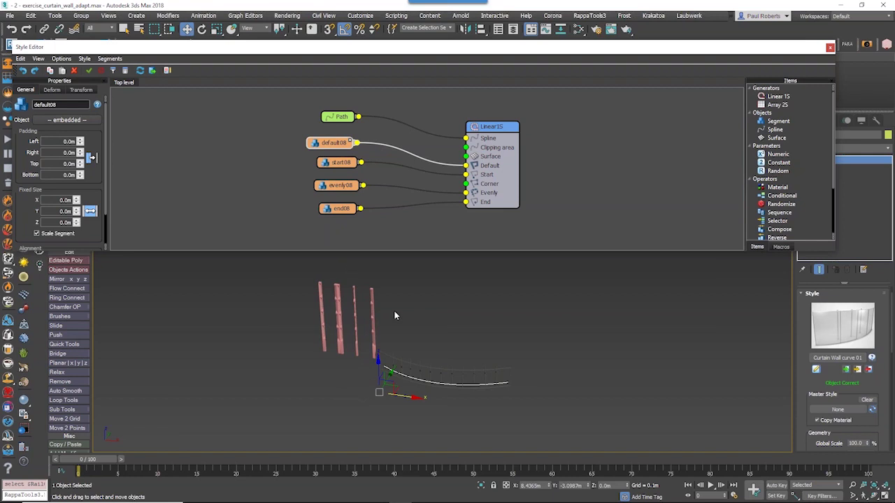
drag(332, 145, 334, 144)
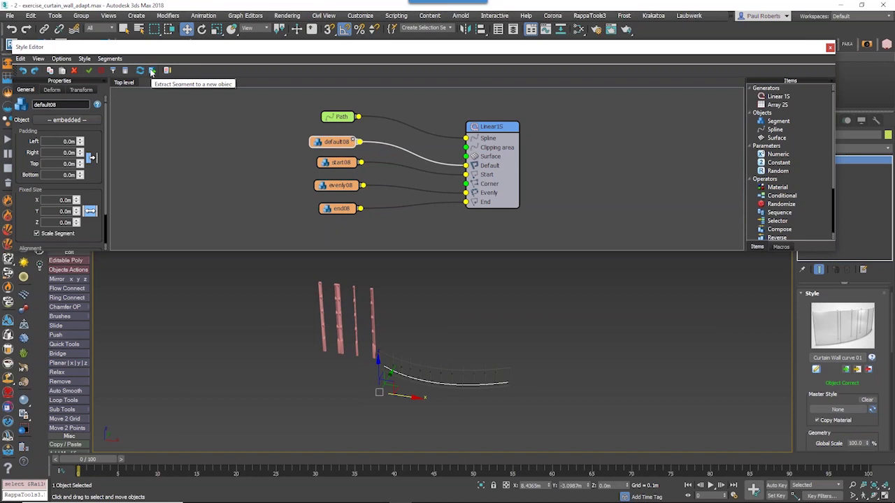
click(339, 163)
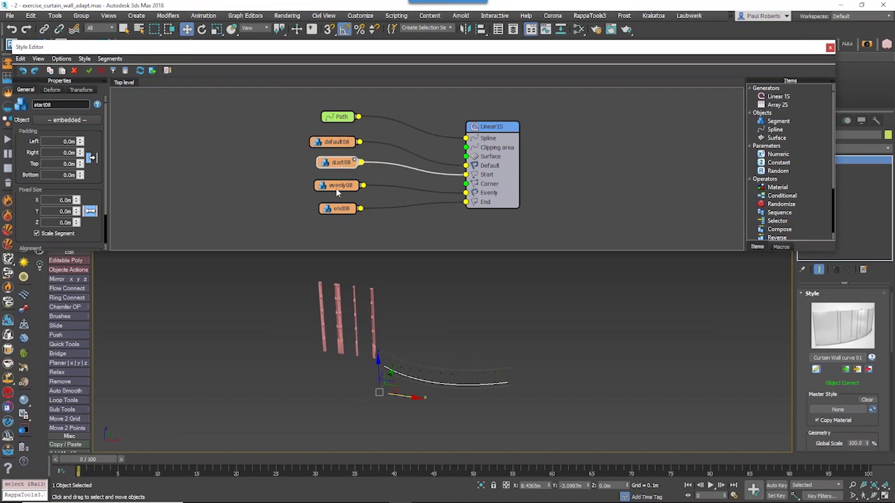
click(339, 186)
click(340, 208)
click(337, 142)
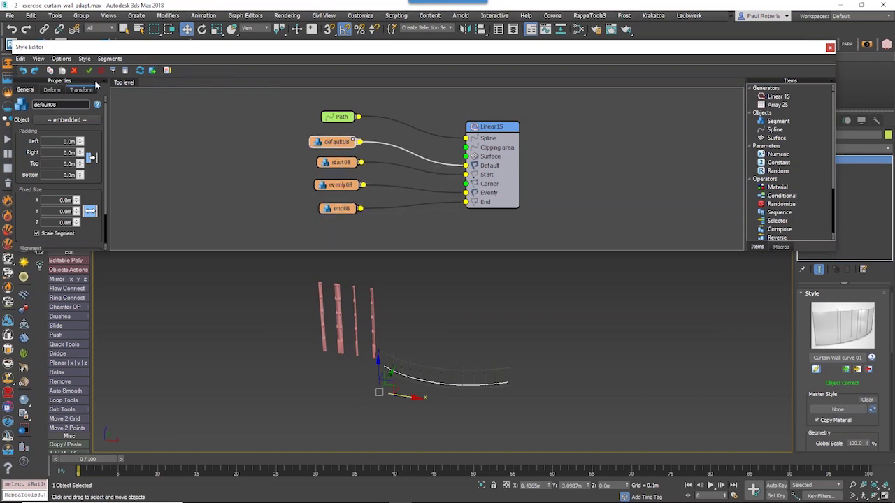
click(107, 59)
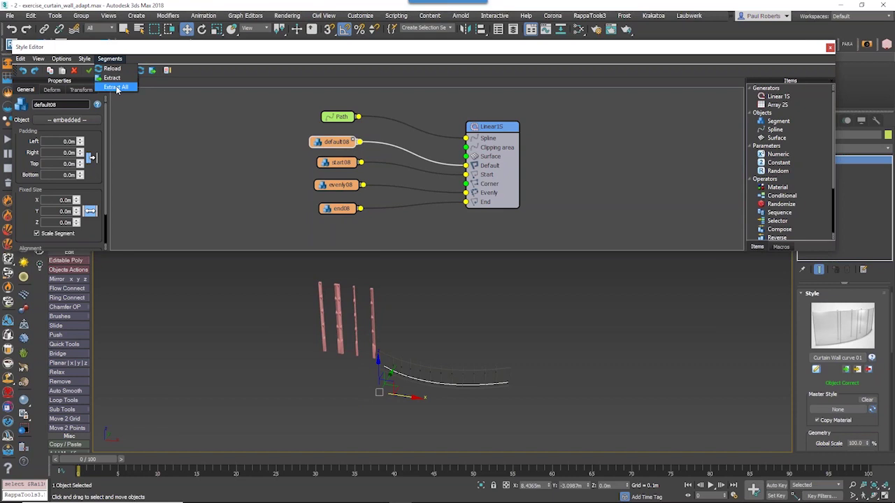
click(116, 88)
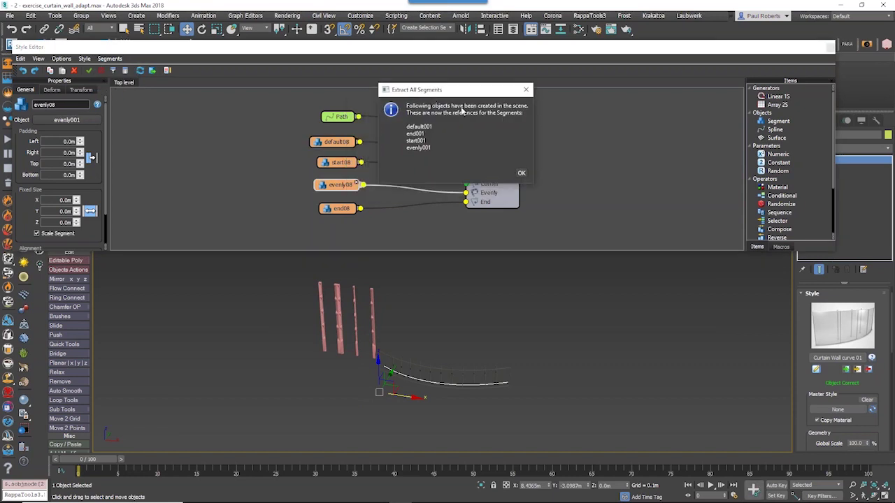
click(520, 174)
- Select the four extracted segment objects in the scene and apply an Edit Poly modifier to them
alt+middle_drag(363, 394, 471, 312)
scroll(375, 365, up, 2)
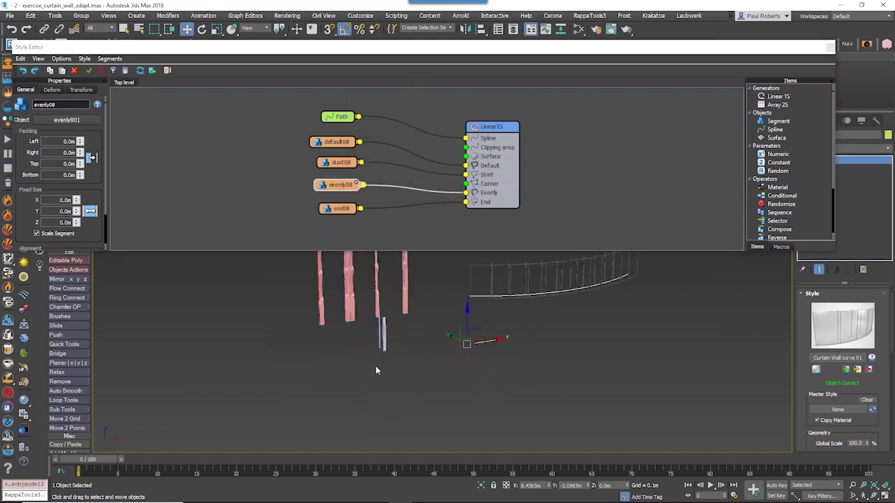
drag(365, 330, 366, 338)
scroll(398, 335, up, 3)
alt+middle_drag(372, 345, 276, 387)
scroll(352, 339, up, 4)
scroll(352, 338, down, 3)
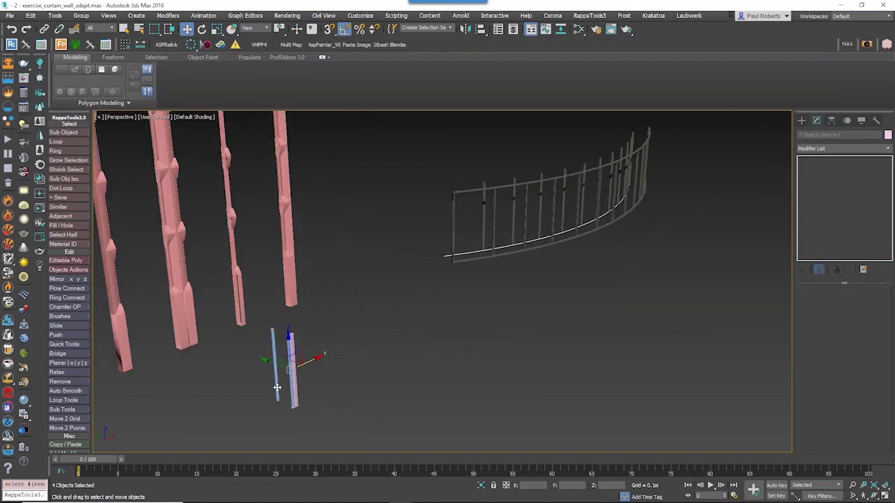
middle_drag(367, 325, 320, 337)
alt+middle_drag(320, 337, 342, 338)
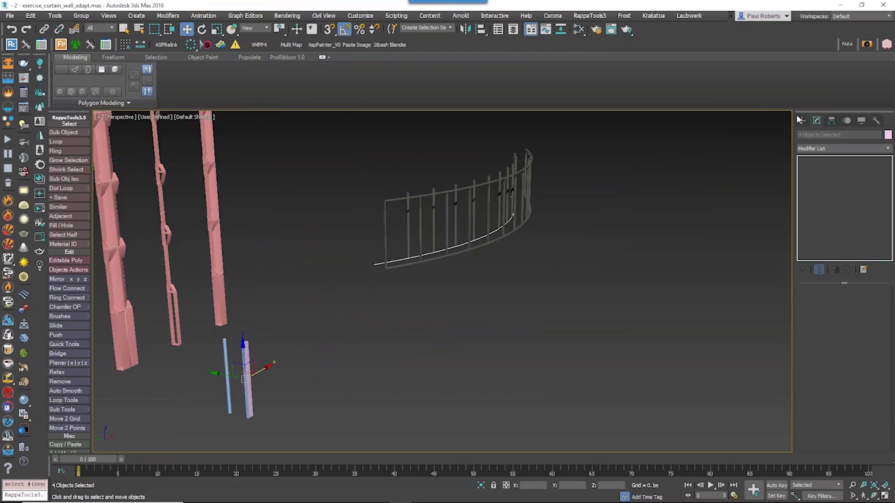
click(824, 147)
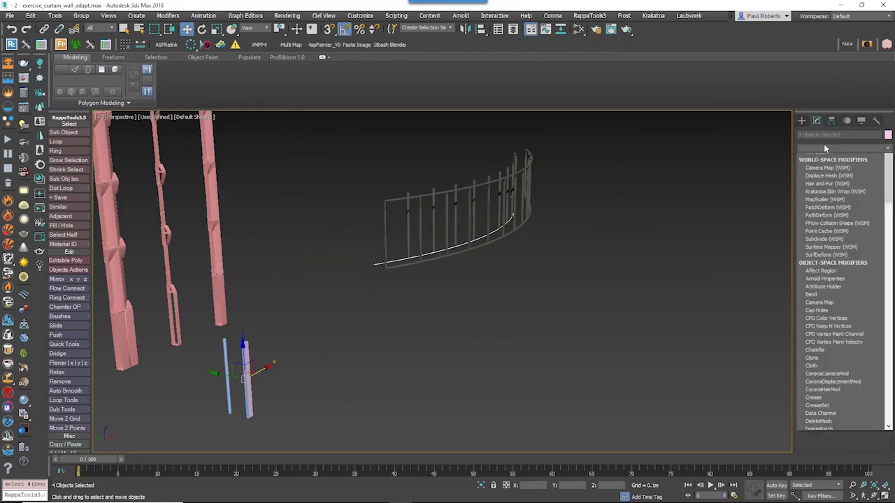
scroll(820, 149, down, 2)
key(e)
click(818, 182)
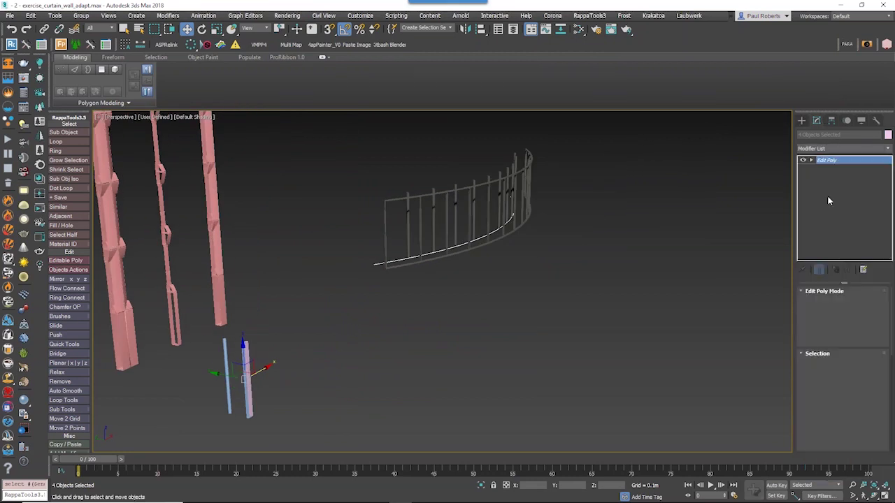
- Raise the top vertices of the four extracted segments in the Edit Poly modifier to make the curtain wall taller
click(819, 365)
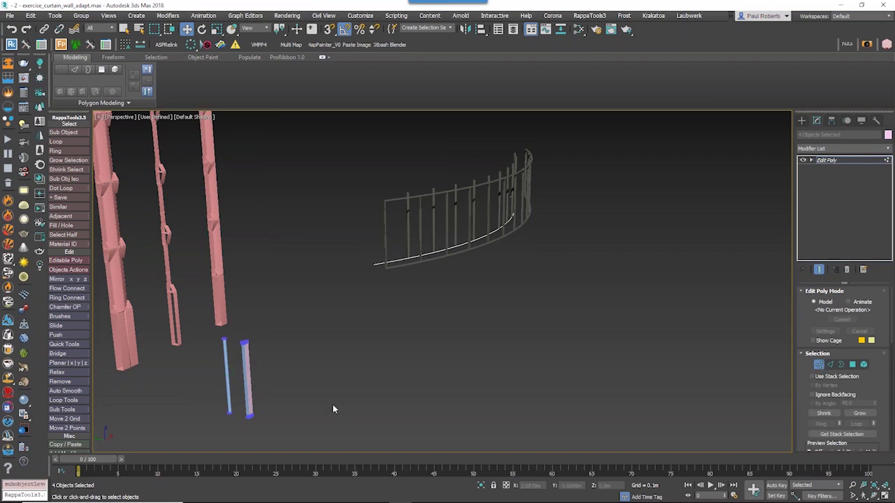
alt+middle_drag(332, 403, 243, 323)
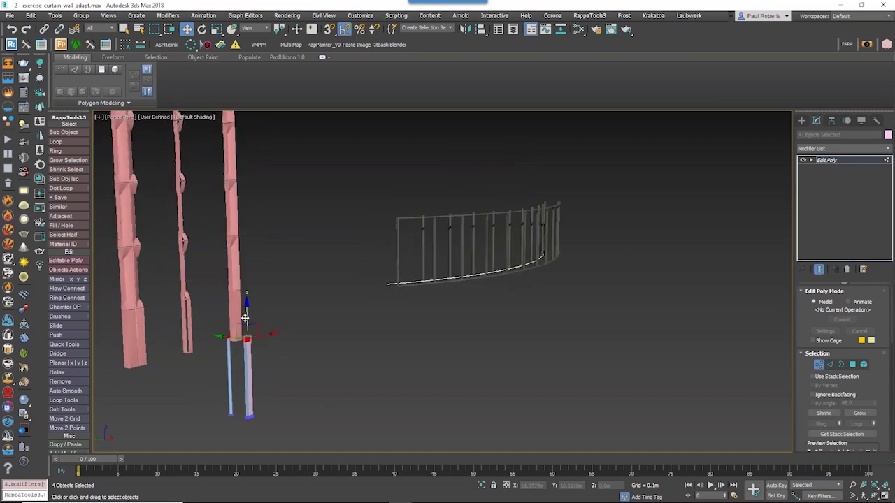
drag(246, 316, 228, 243)
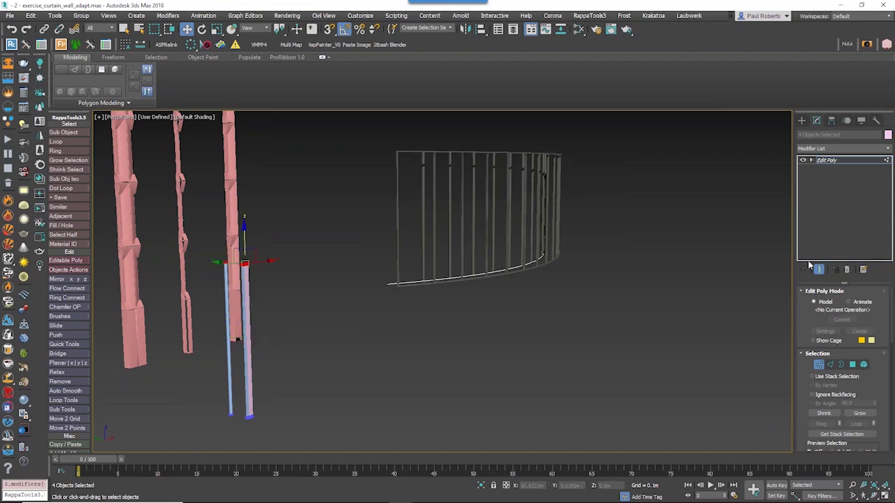
click(819, 366)
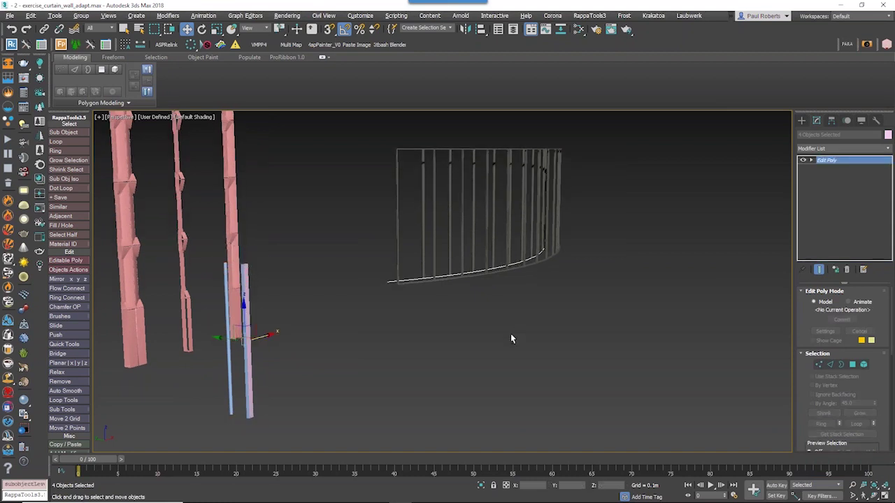
alt+middle_drag(510, 336, 447, 338)
scroll(448, 338, down, 3)
middle_drag(448, 338, 385, 344)
scroll(334, 335, up, 3)
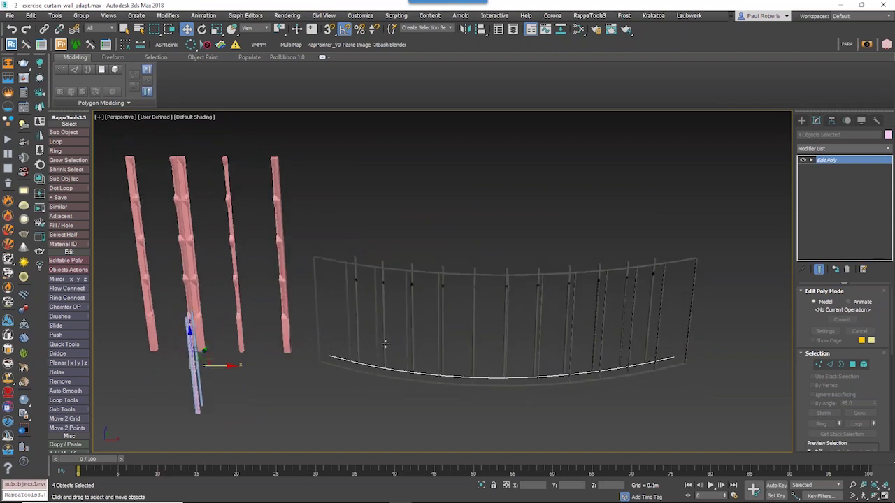
- Delete the four extracted segment objects from the scene, keeping the modelled mullion pieces
click(482, 251)
click(372, 351)
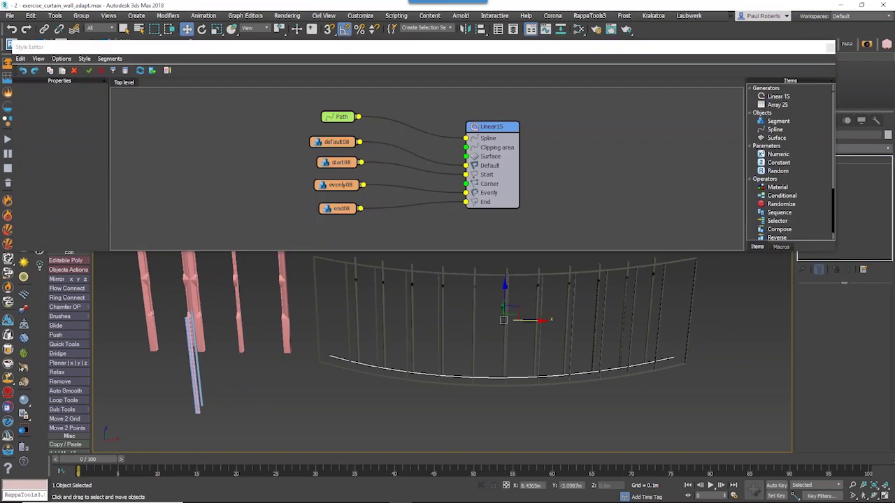
middle_drag(386, 331, 391, 369)
alt+middle_drag(391, 369, 392, 352)
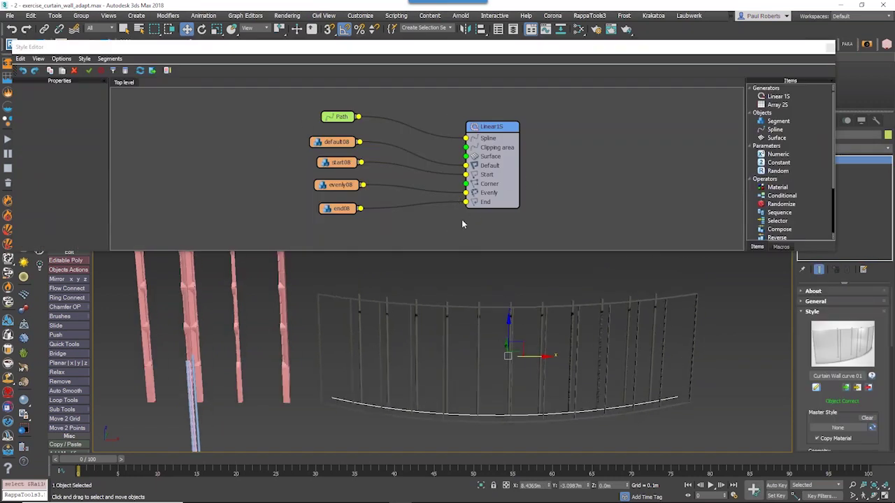
scroll(404, 317, down, 3)
middle_drag(404, 321, 369, 343)
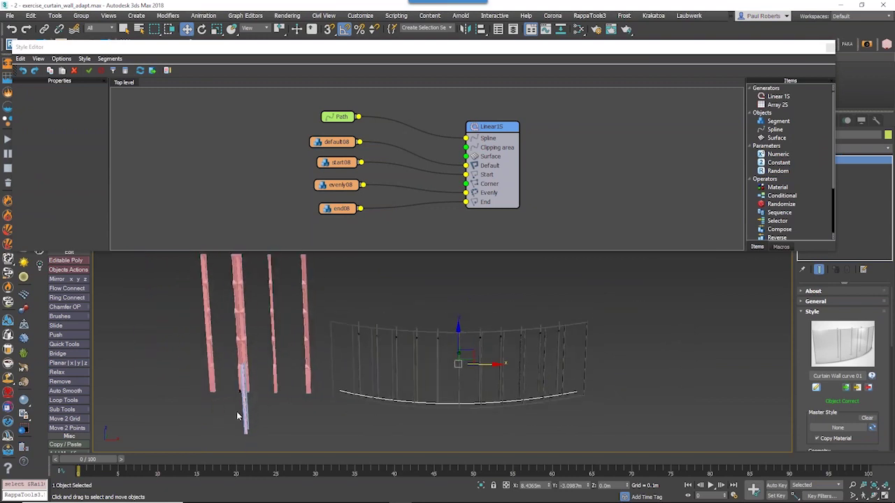
drag(223, 427, 223, 426)
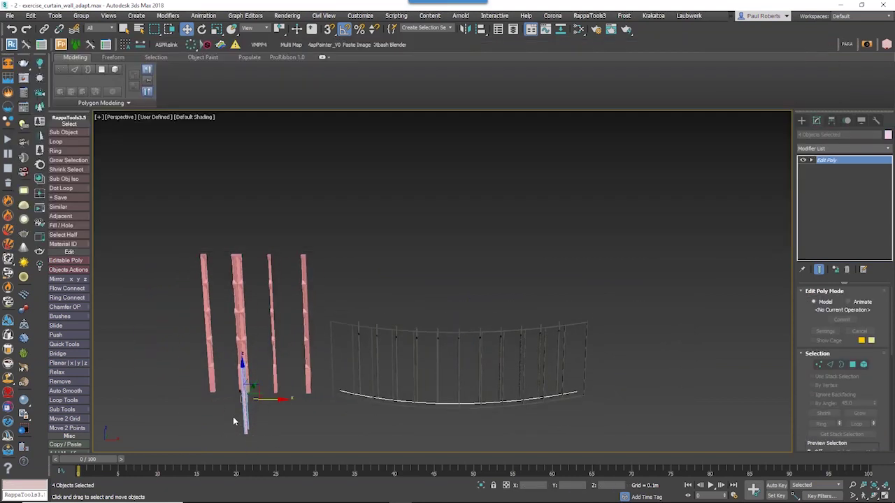
key(Delete)
- Select the curtain wall object and review its default08, start08 and evenly08 segment nodes against the Linear 1S generator inputs
click(380, 380)
click(380, 380)
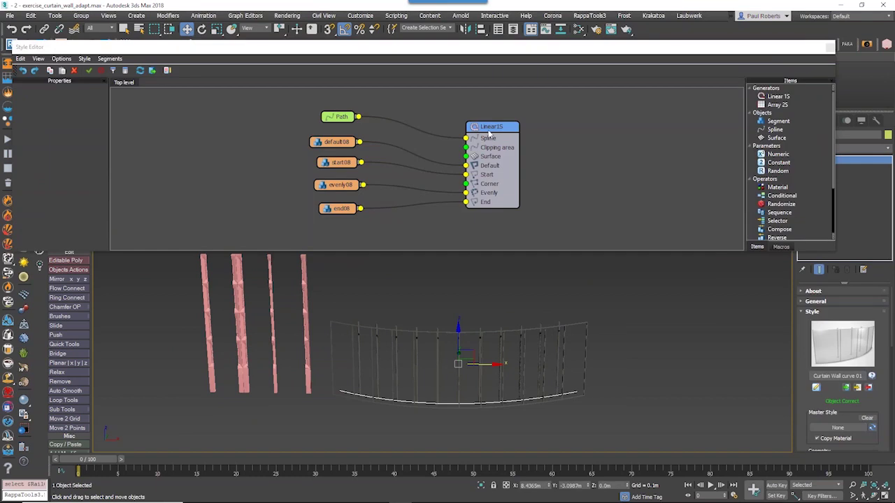
drag(488, 133, 491, 128)
click(332, 143)
click(332, 163)
click(329, 185)
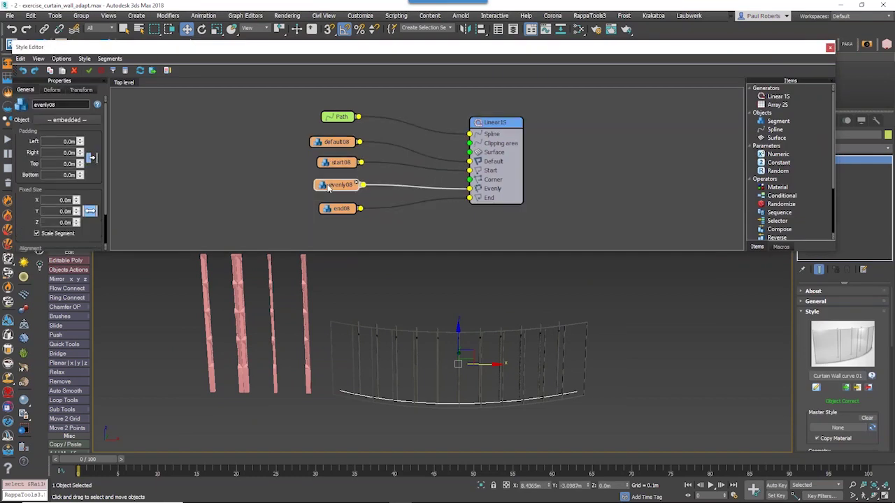
click(330, 143)
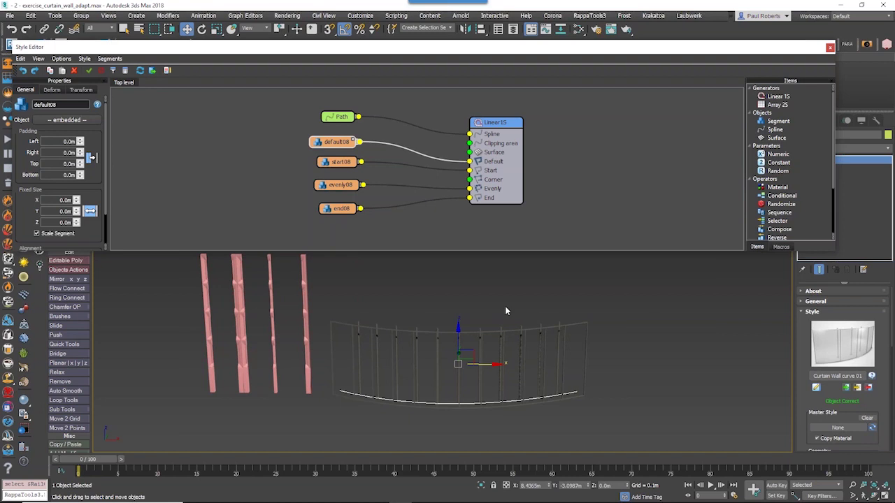
alt+middle_drag(506, 329, 506, 369)
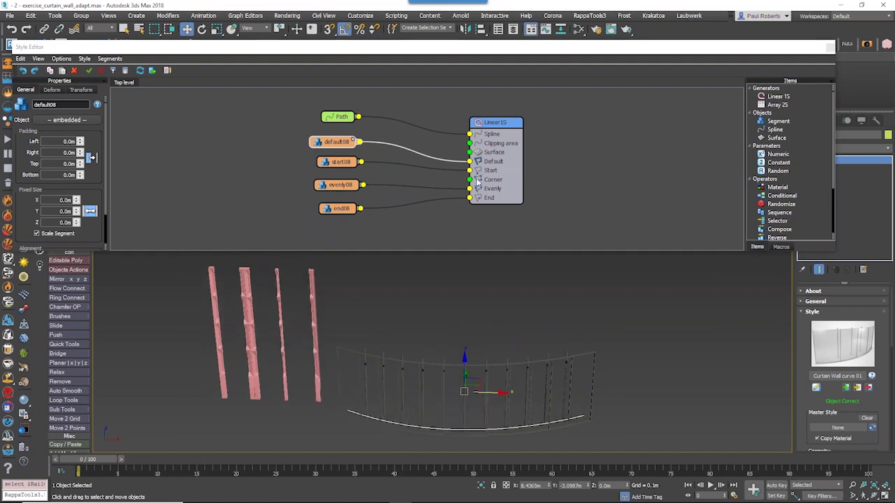
middle_drag(412, 371, 415, 377)
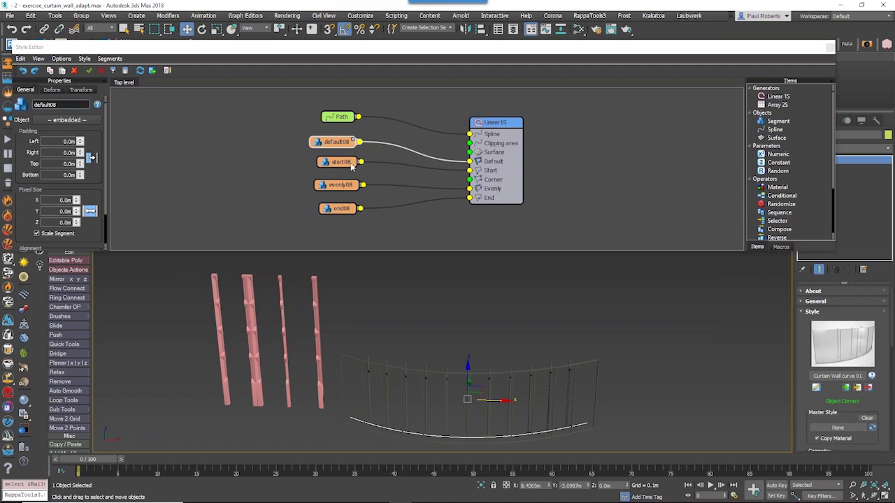
- Replace the embedded source of the start08 segment with the modelled Start piece and that of end08 with the End piece
drag(349, 162, 341, 167)
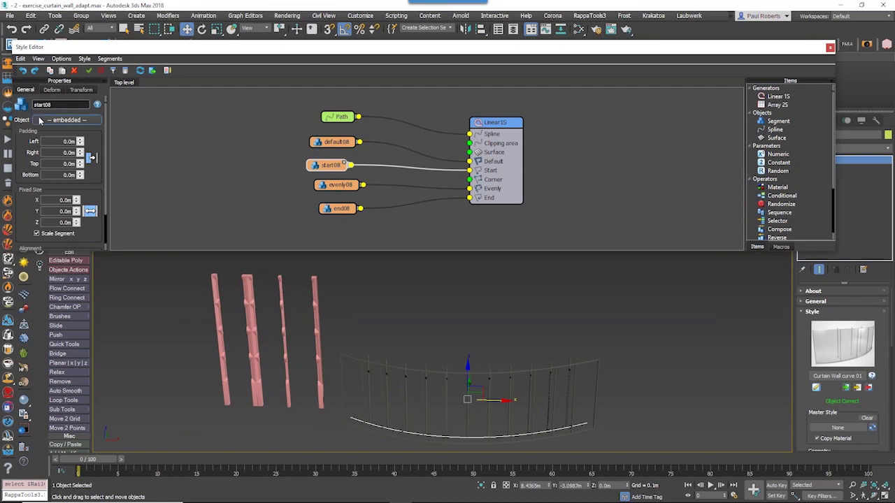
click(67, 120)
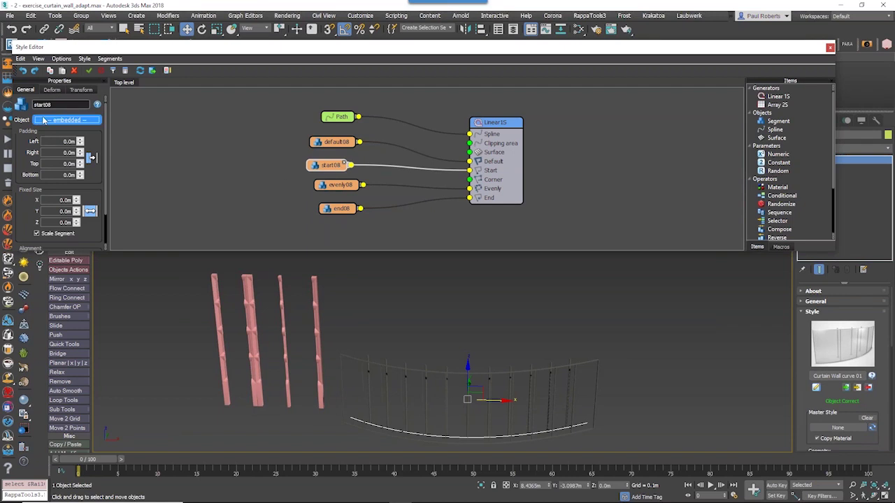
click(216, 311)
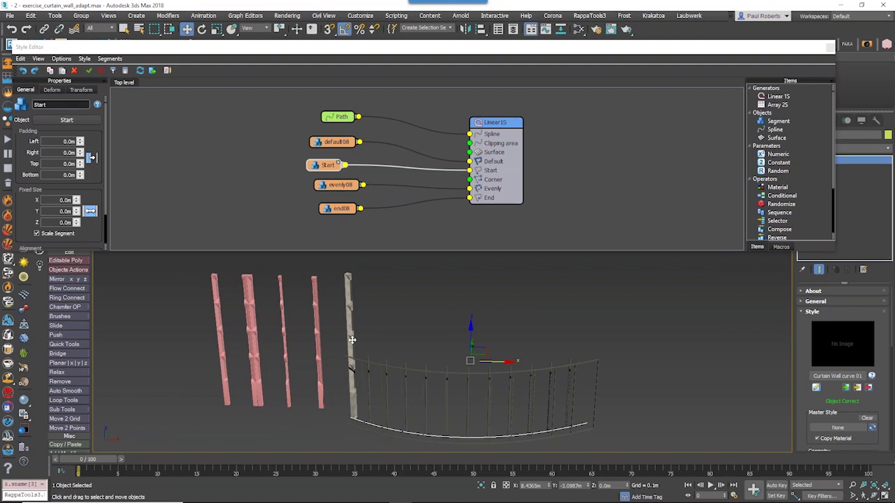
click(333, 210)
click(74, 120)
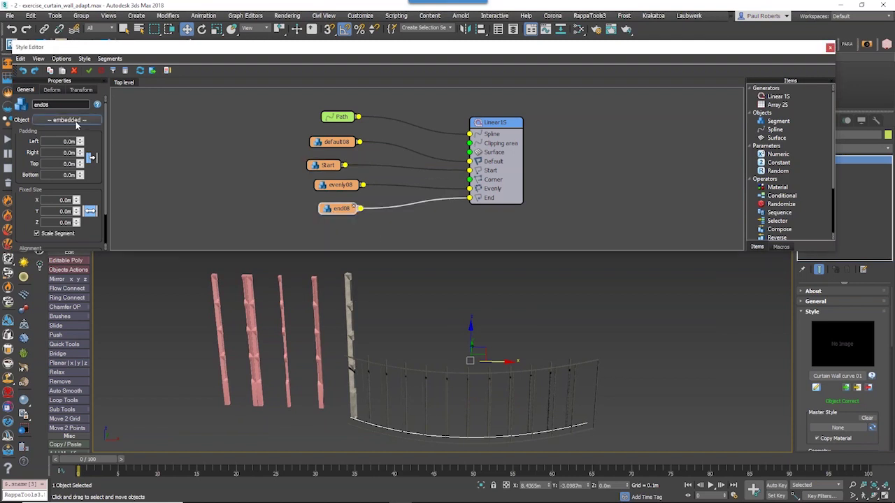
click(316, 337)
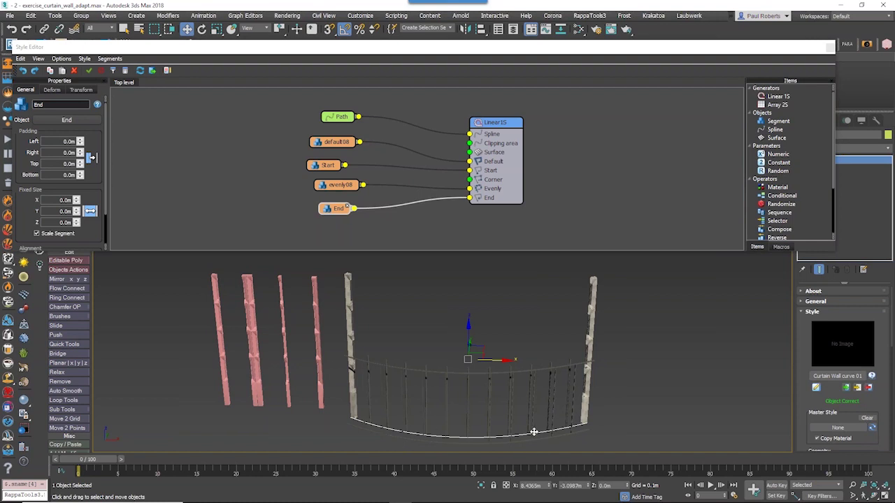
- Replace the embedded source of the evenly08 segment with the wide modelled Evenly mullion
drag(340, 184, 323, 186)
scroll(425, 379, up, 5)
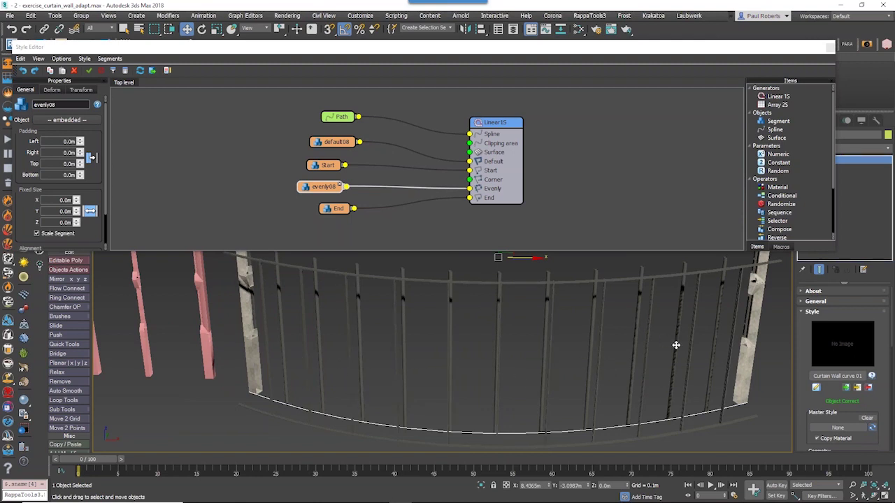
scroll(366, 348, down, 5)
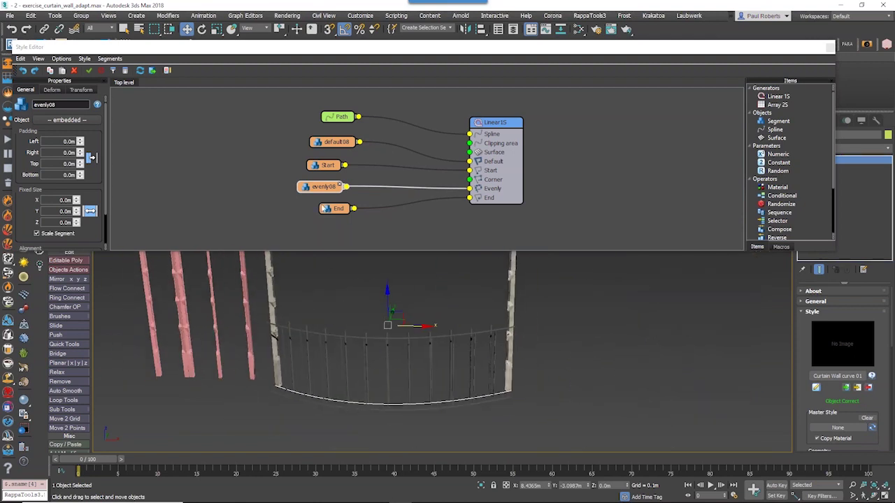
click(66, 123)
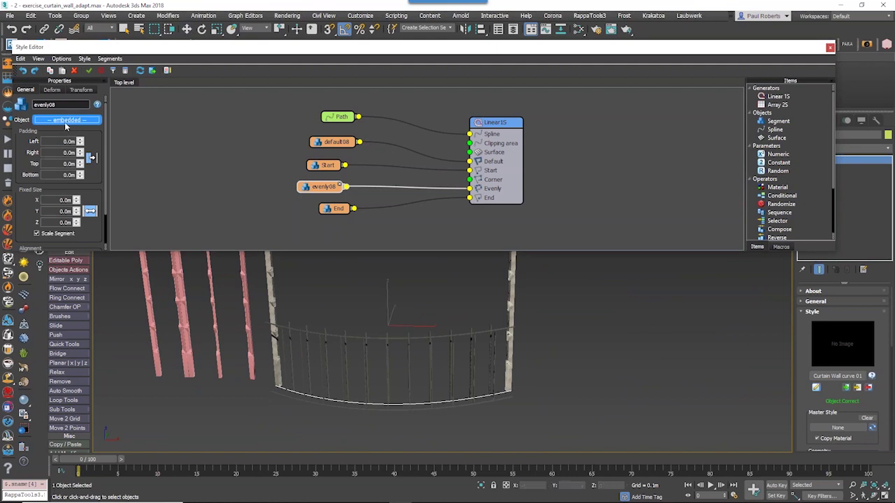
middle_drag(189, 350, 245, 389)
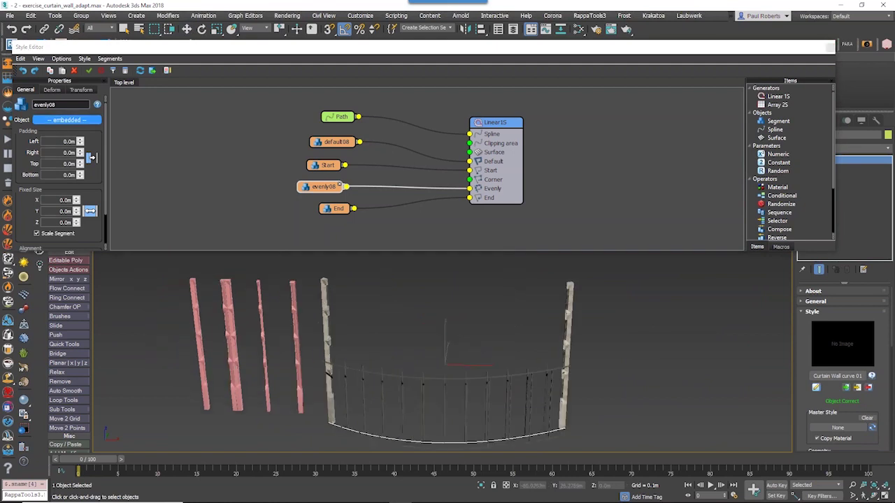
click(229, 349)
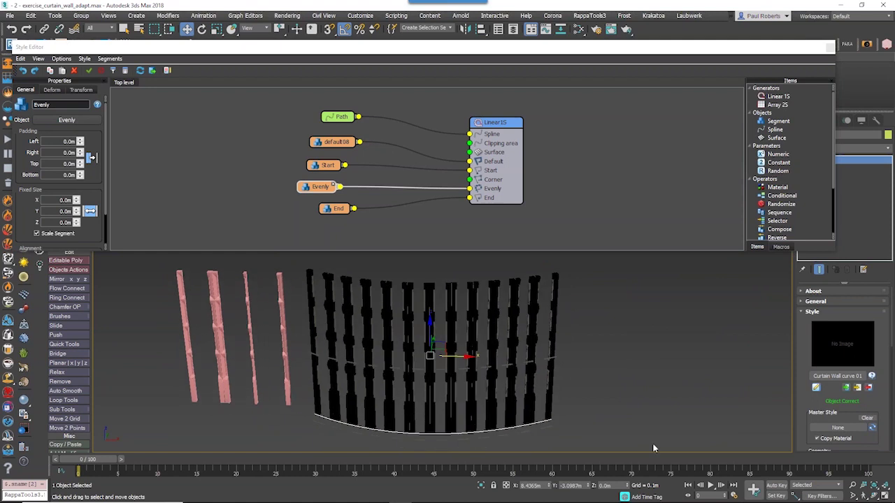
middle_drag(477, 371, 452, 372)
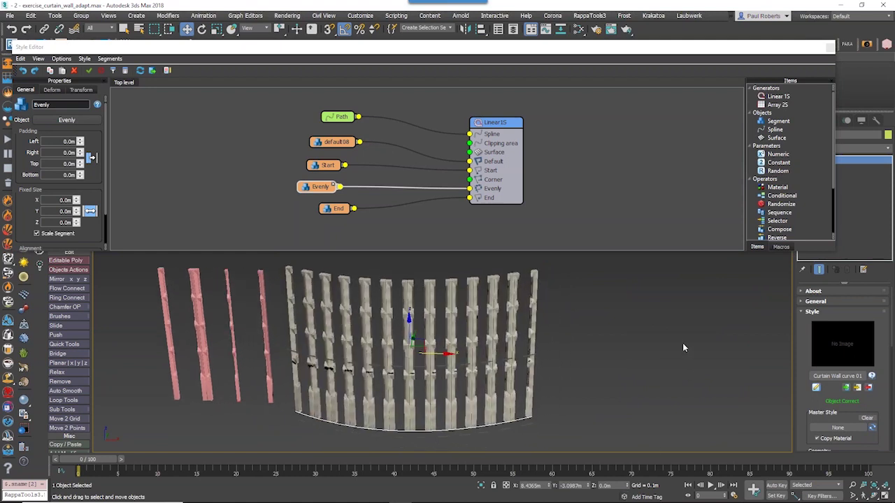
- Set the Evenly distance in the Linear 1S generator's rules to 3.4579 m to space the mullions wider
click(499, 130)
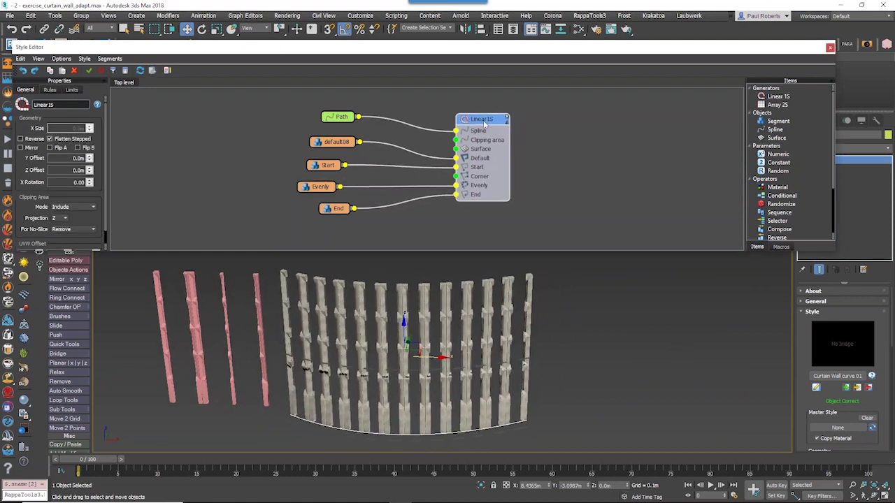
click(50, 90)
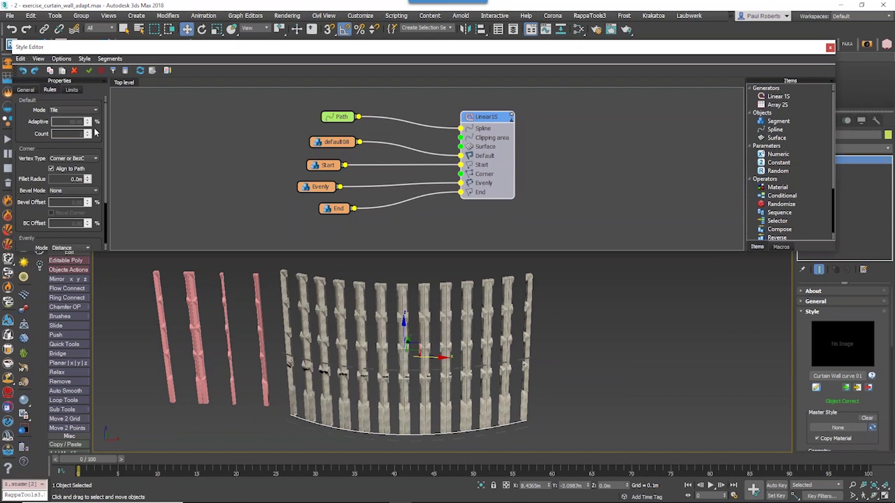
drag(104, 132, 86, 154)
click(81, 199)
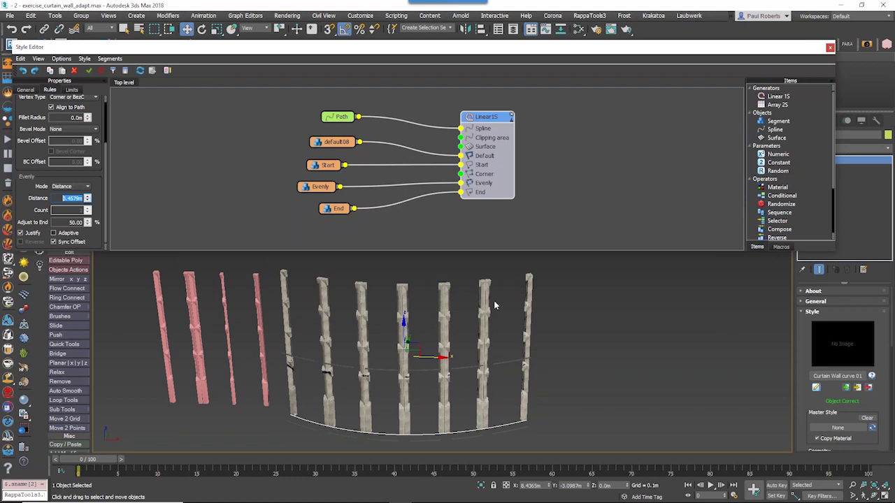
middle_drag(410, 181, 421, 182)
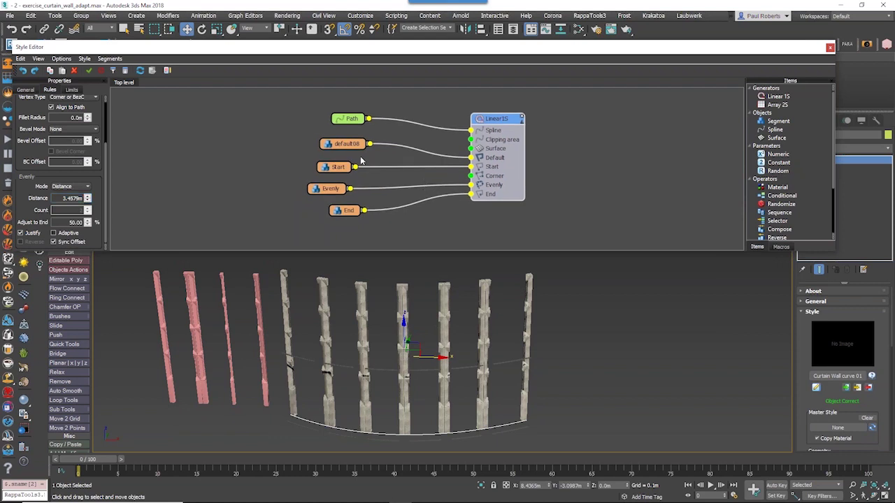
- Replace the embedded source of the default08 segment with the thin modelled Default piece to fill between the mullions
drag(349, 150, 326, 146)
scroll(312, 352, up, 4)
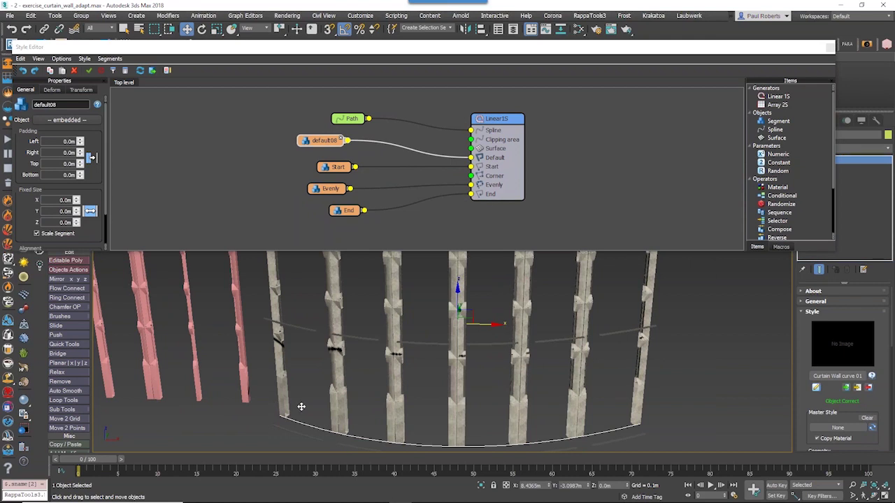
click(122, 144)
click(93, 122)
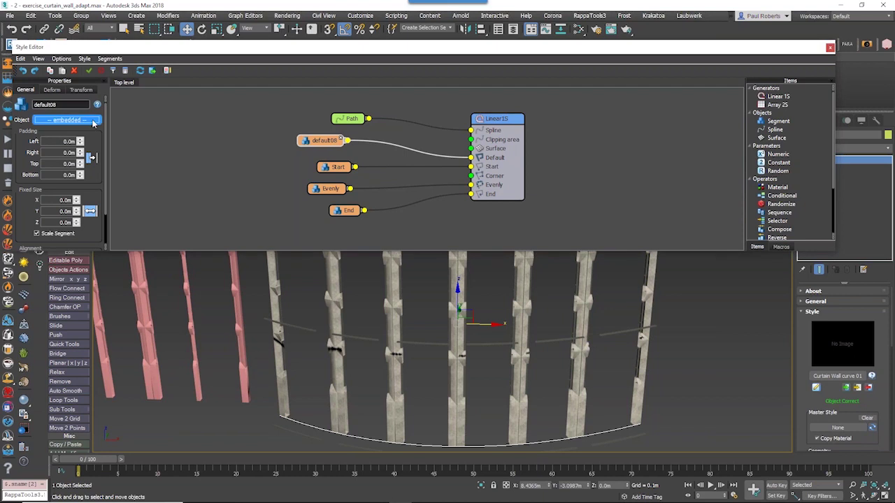
middle_drag(201, 339, 274, 353)
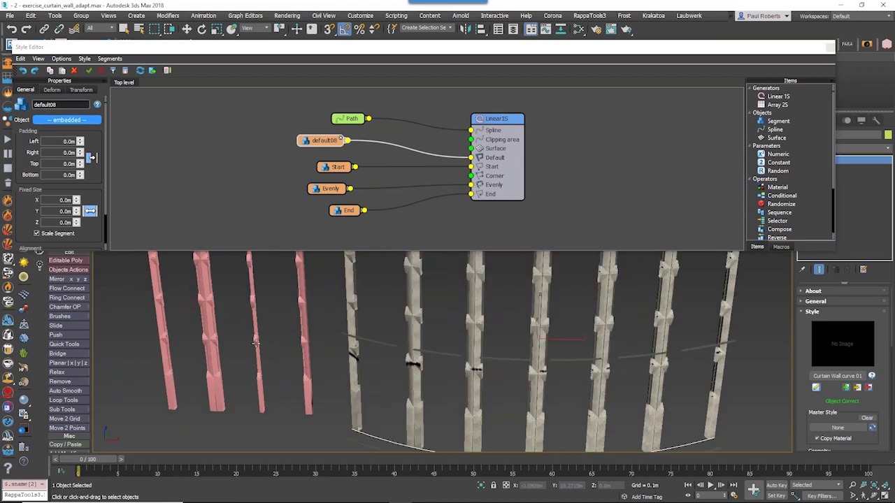
middle_drag(246, 253, 251, 311)
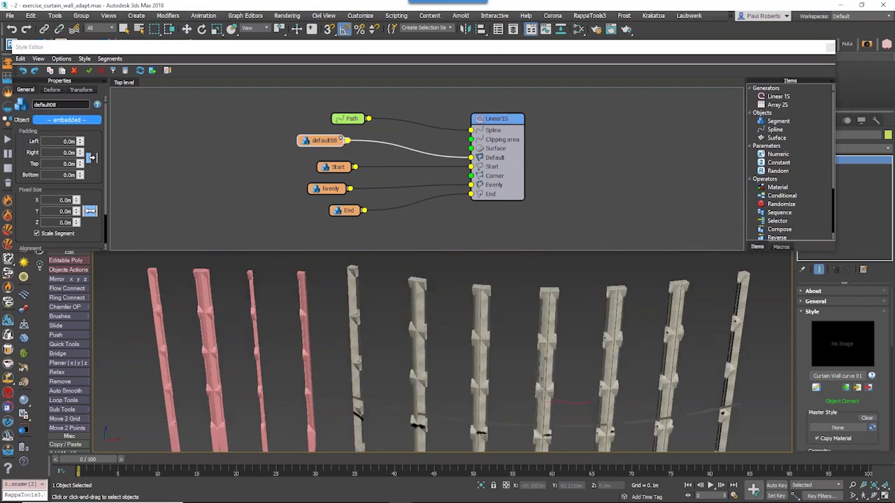
click(252, 318)
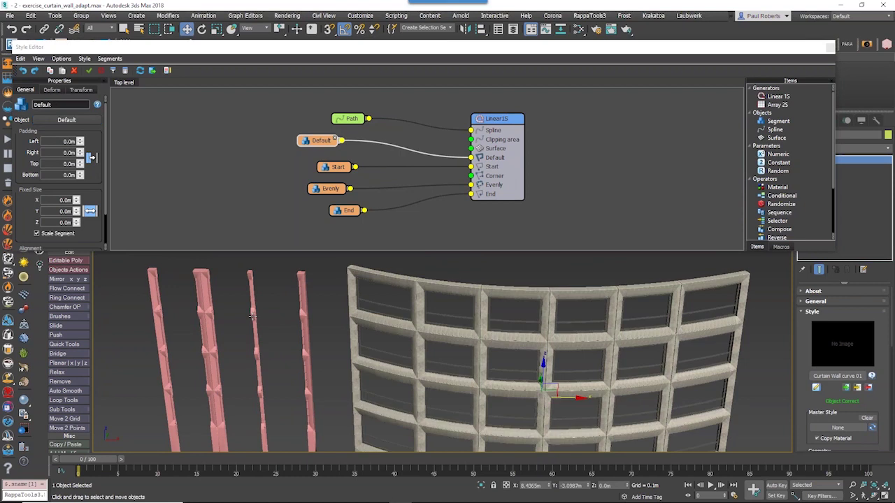
middle_drag(481, 332, 426, 336)
scroll(424, 340, up, 3)
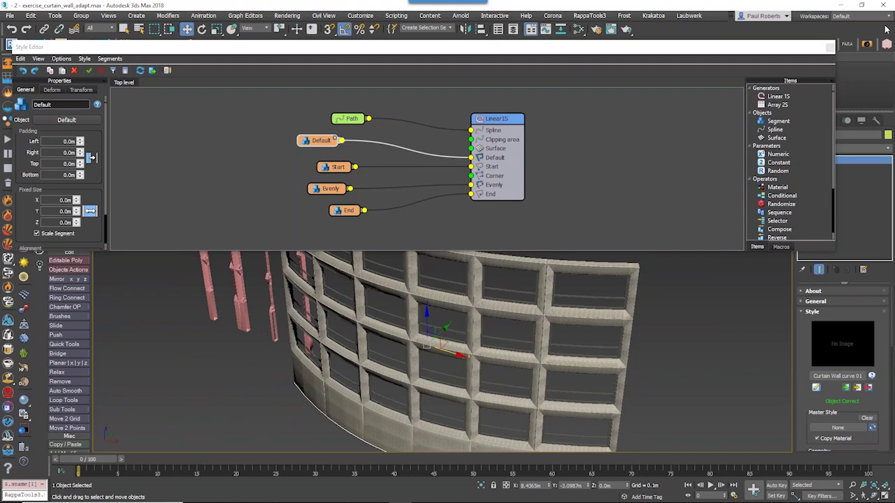
- Close the Style Editor and examine the adapted curtain wall beside the modelled mullion pieces
alt+middle_drag(552, 356, 445, 336)
scroll(482, 330, down, 3)
drag(751, 78, 661, 78)
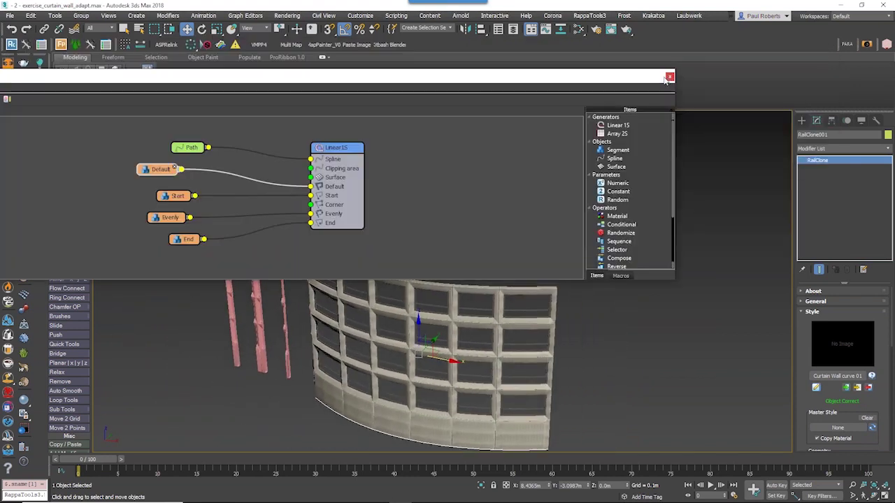
click(669, 79)
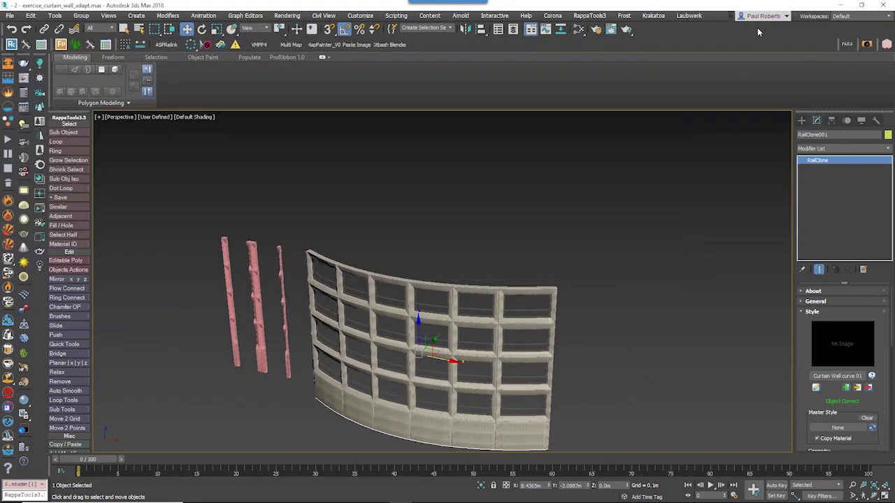
alt+middle_drag(406, 324, 423, 305)
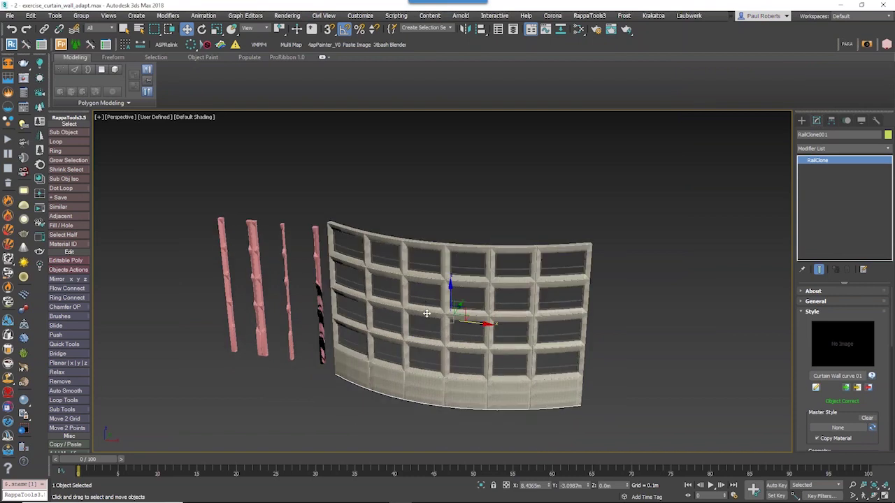
middle_drag(425, 313, 434, 288)
- Open the scene file - 1 - L1S_exercise.max from the C - L1S Array folder
key(alt+Tab)
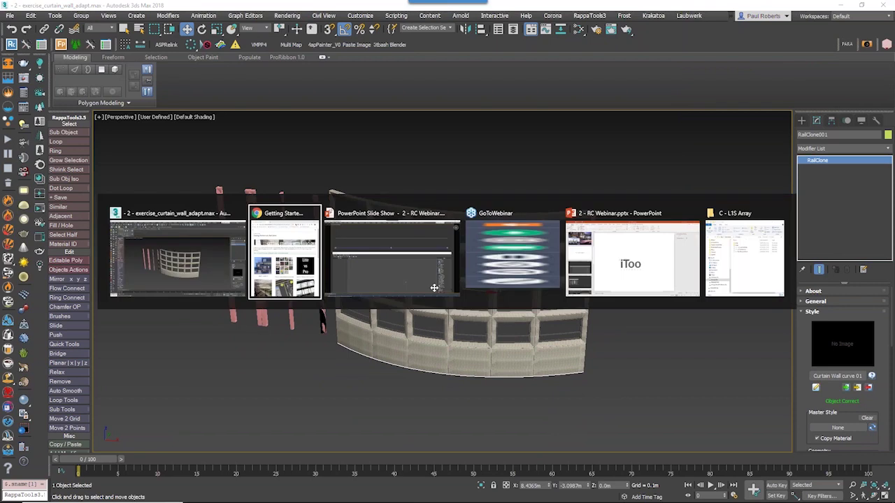
key(alt+Tab)
key(alt+Tab)
key(alt+Tab)
key(alt+Tab)
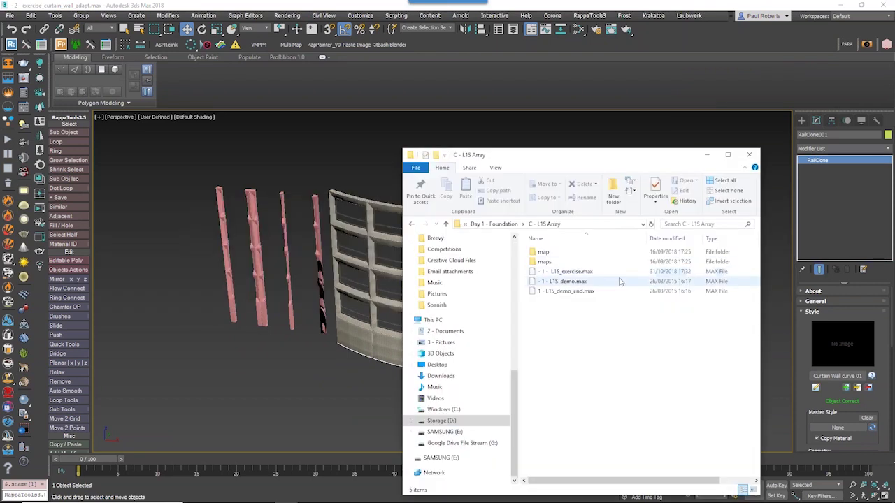
drag(586, 274, 251, 370)
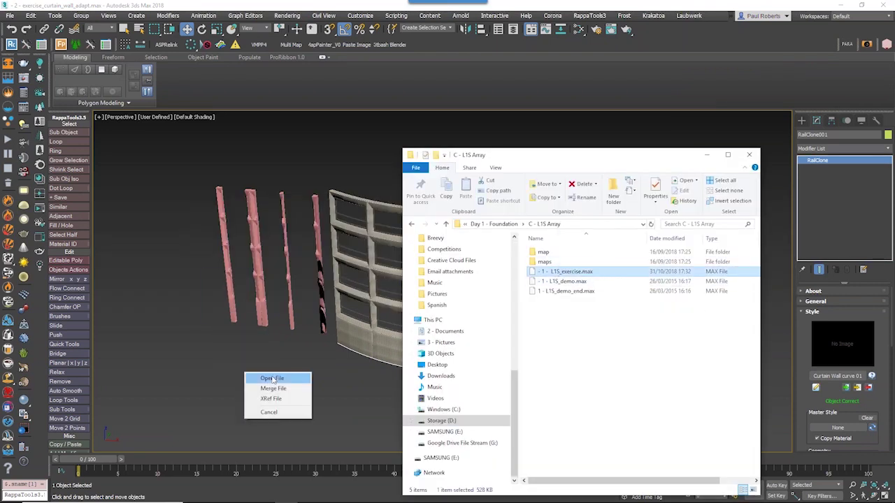
click(269, 376)
click(447, 270)
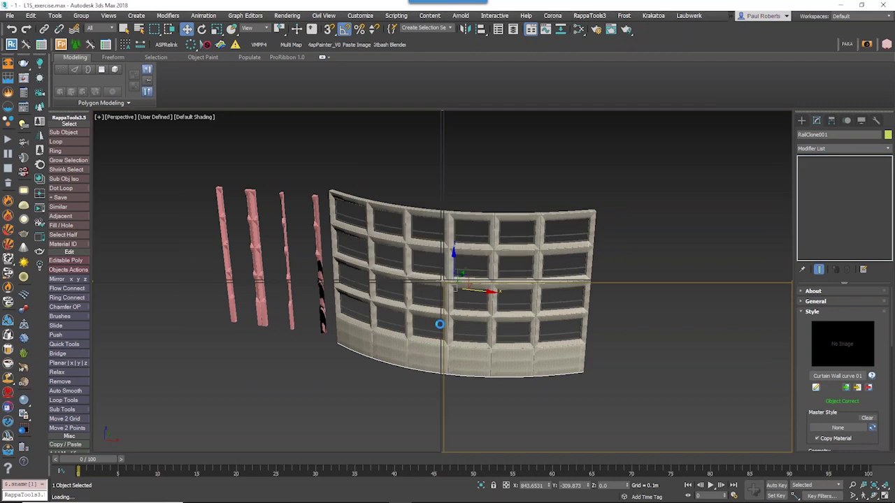
- Inspect the tower of stacked floor slabs and the separate facade pieces standing next to it
middle_drag(436, 348, 407, 330)
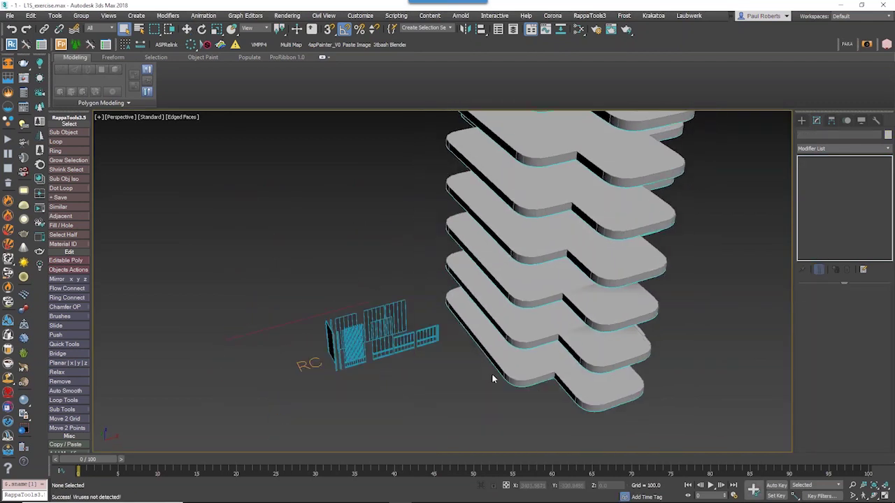
scroll(510, 352, down, 5)
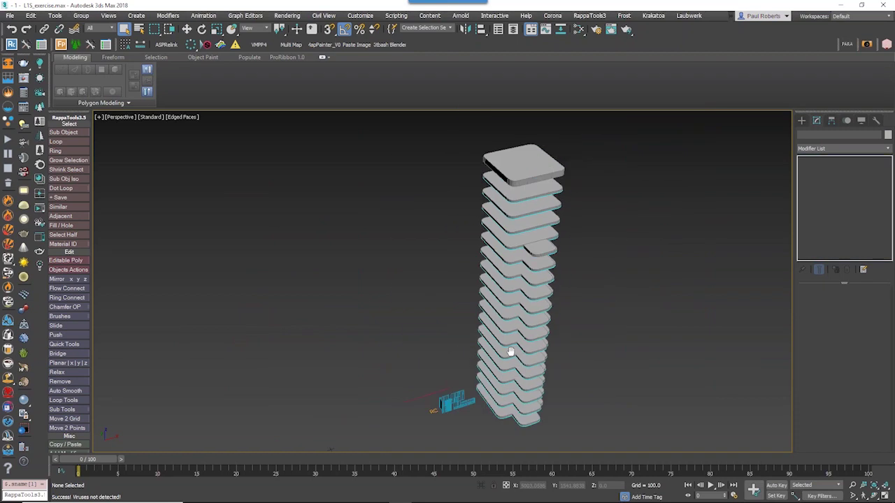
scroll(485, 316, up, 5)
scroll(486, 317, up, 3)
middle_drag(487, 317, 534, 181)
scroll(430, 295, up, 3)
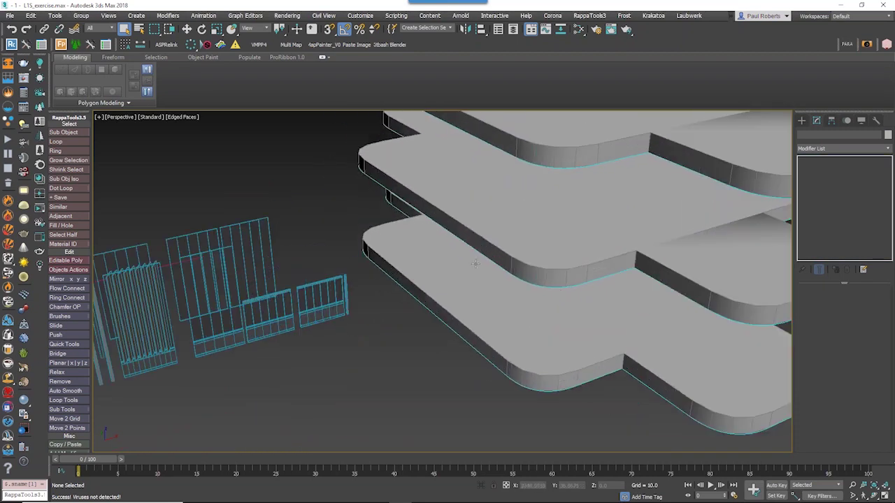
- Select the Wire001 on Box002 spline that follows the lower edges of the tower's floor slabs
key(w)
click(558, 292)
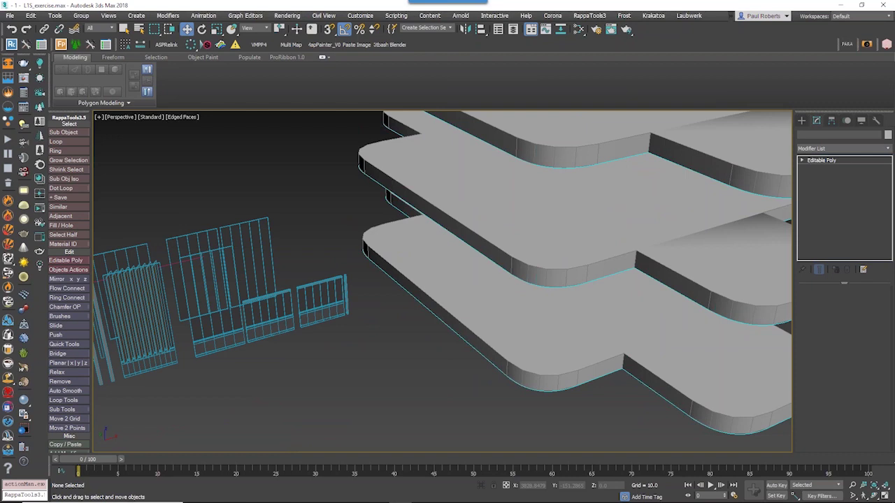
scroll(518, 315, down, 5)
middle_drag(519, 314, 512, 331)
middle_drag(512, 331, 496, 261)
scroll(495, 376, up, 4)
scroll(489, 357, up, 5)
click(469, 259)
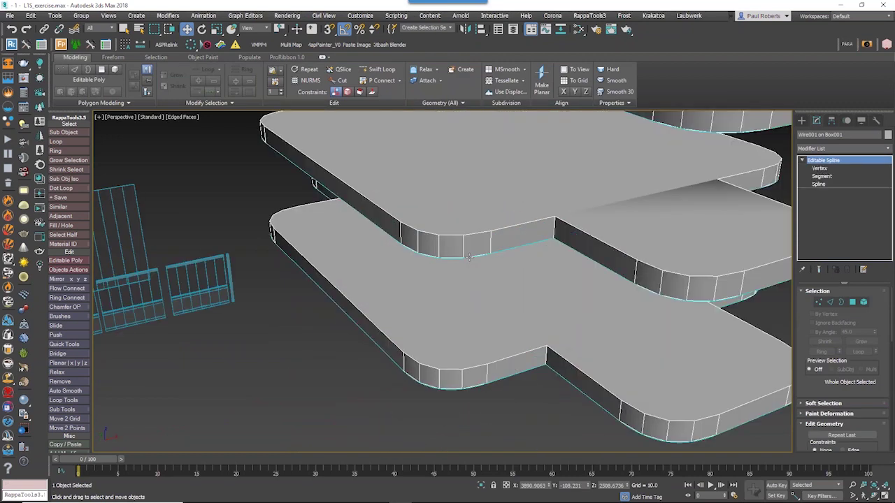
scroll(464, 295, down, 6)
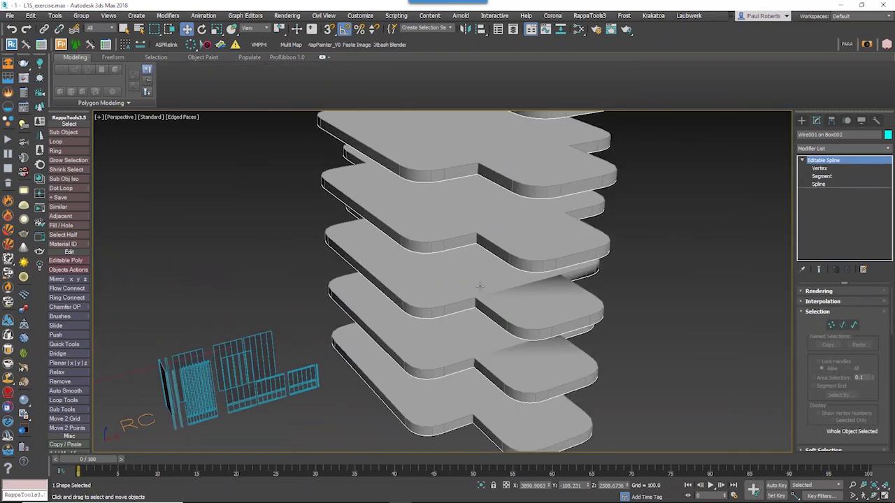
middle_drag(480, 287, 499, 252)
- Check the material IDs of the curved corner segments and the adjoining straight segment on one floor's spline
click(821, 176)
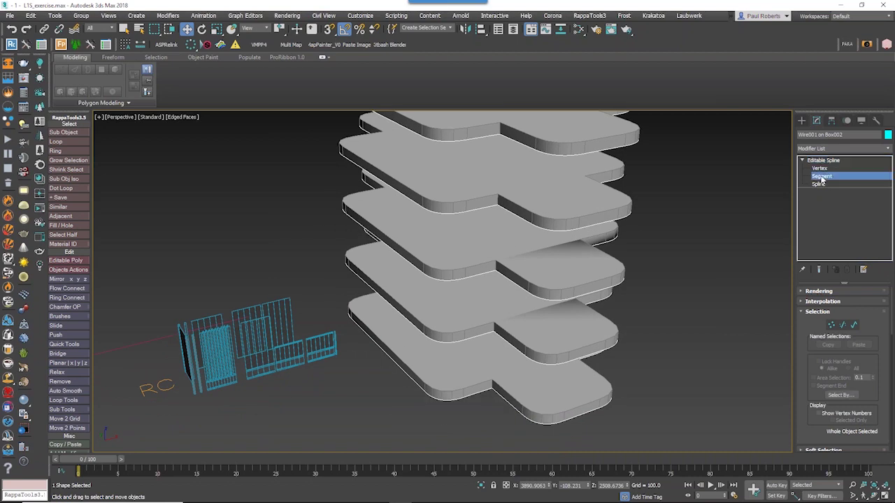
scroll(500, 317, up, 6)
click(482, 289)
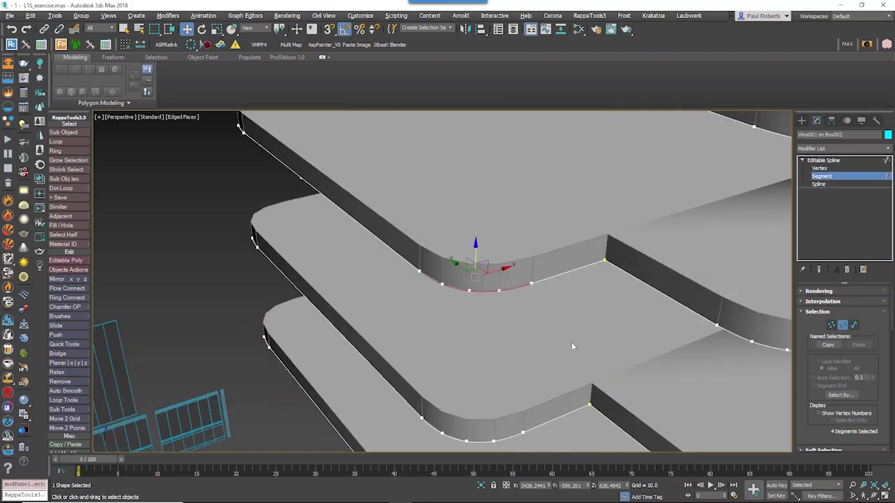
scroll(810, 348, down, 5)
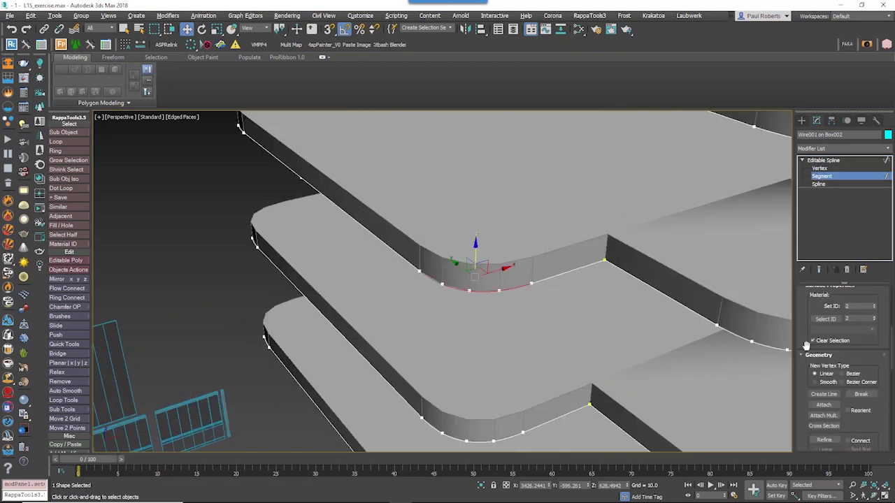
scroll(807, 341, up, 1)
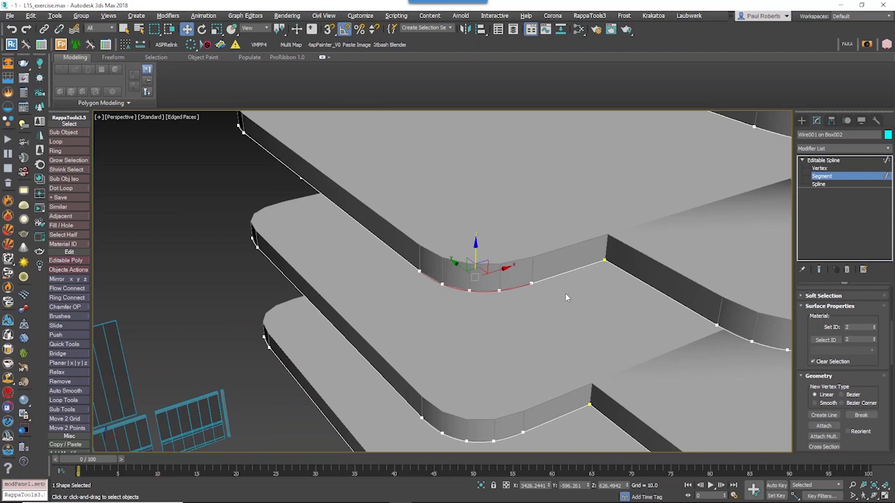
click(567, 272)
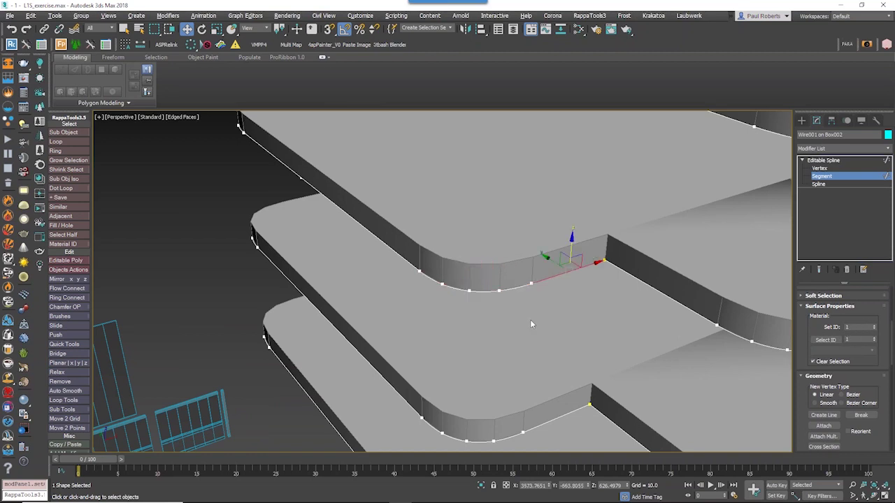
middle_drag(530, 323, 498, 296)
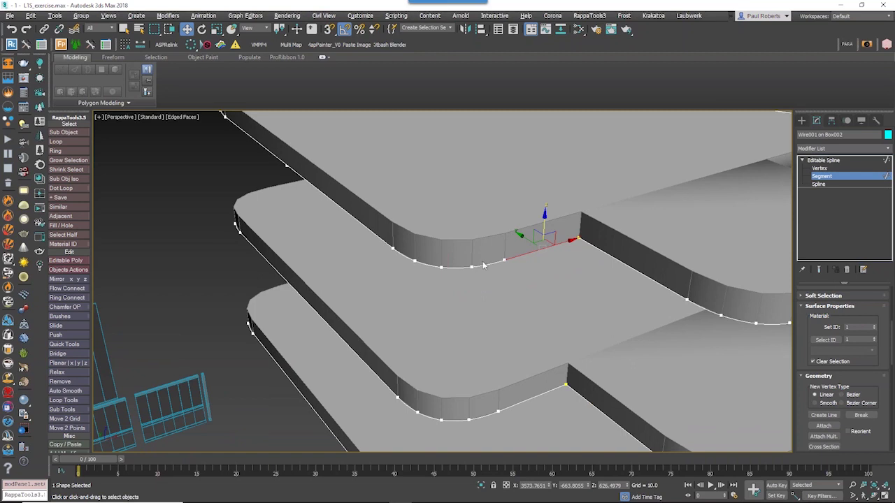
click(851, 177)
- Select the Start/Corner facade piece beside the tower and view it up close
middle_drag(105, 409, 238, 337)
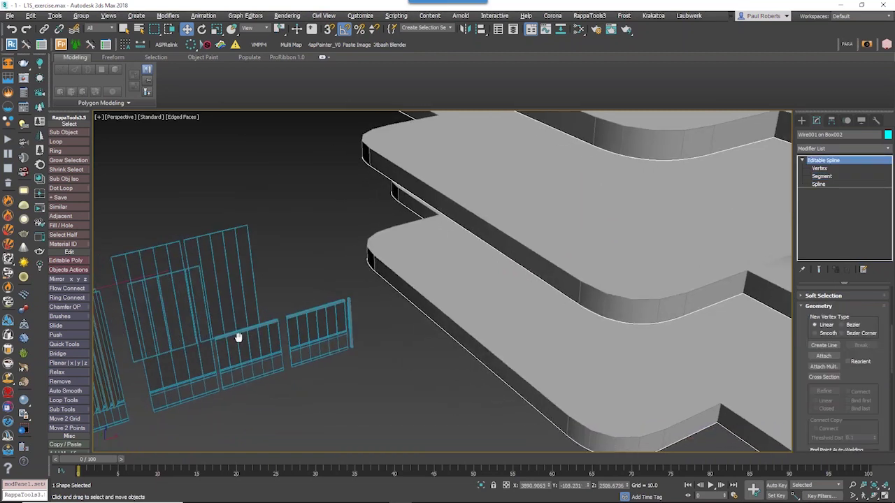
scroll(238, 338, down, 3)
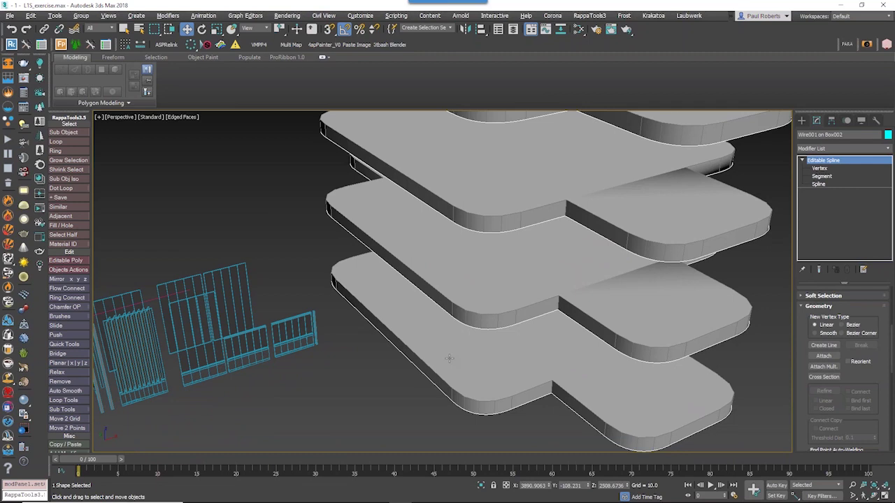
scroll(612, 308, down, 3)
middle_drag(336, 347, 352, 361)
alt+middle_drag(352, 362, 323, 297)
scroll(308, 297, up, 4)
click(292, 300)
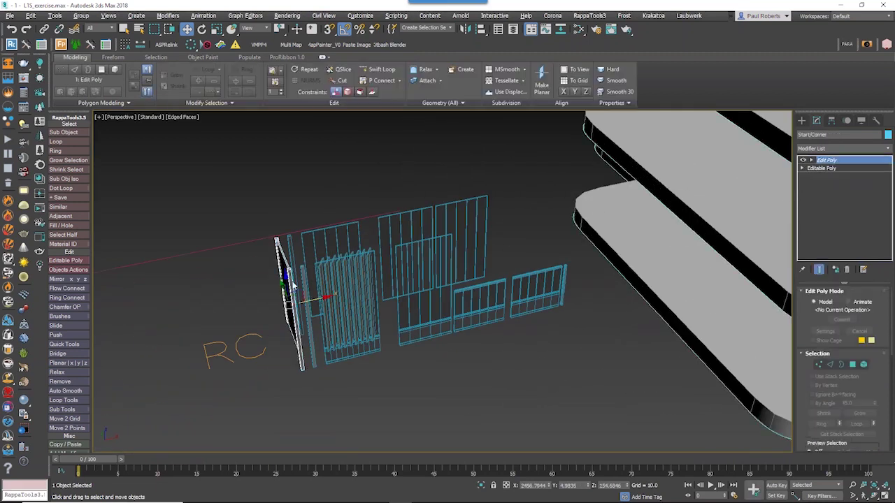
scroll(314, 299, up, 4)
alt+middle_drag(345, 299, 338, 336)
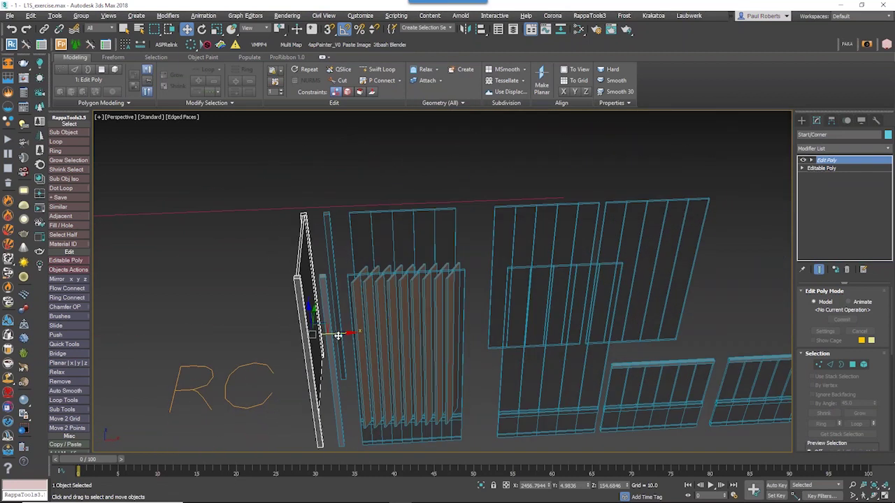
- Identify the Default and Default Shade facade panels by selecting and nudging each one
drag(335, 335, 459, 344)
alt+middle_drag(460, 344, 485, 328)
click(486, 327)
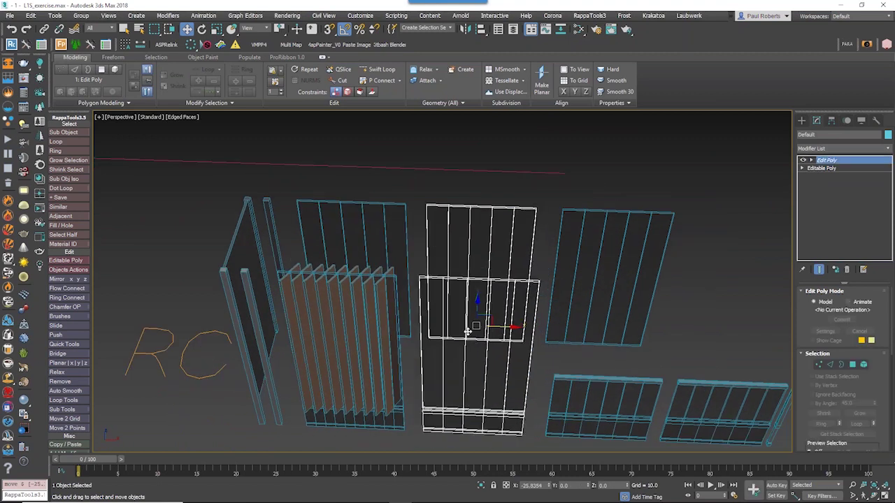
mouse_move(469, 334)
mouse_down()
mouse_move(475, 341)
mouse_move(461, 347)
mouse_up()
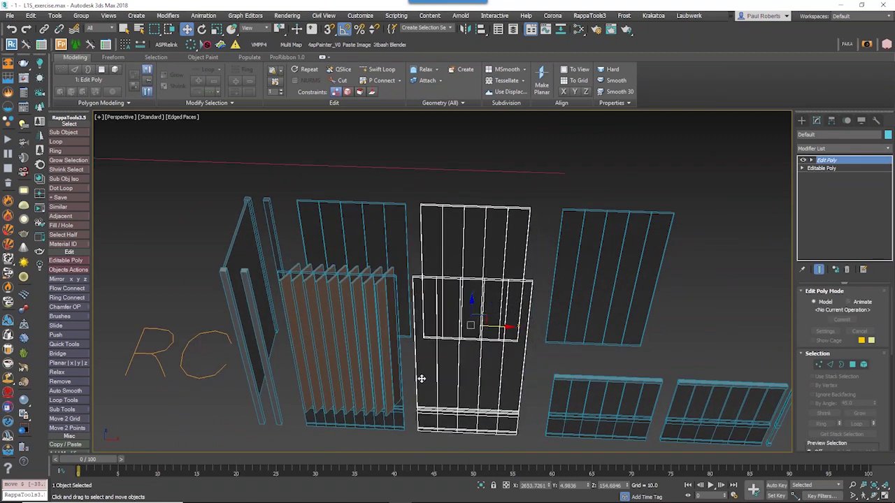
alt+middle_drag(422, 379, 422, 370)
drag(364, 347, 364, 352)
middle_drag(509, 359, 389, 293)
alt+middle_drag(510, 335, 442, 339)
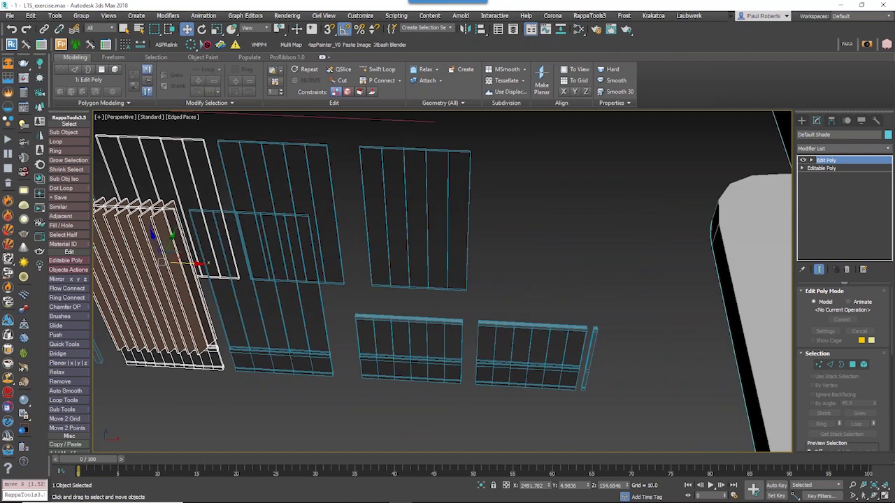
- Identify the Balcony Only panel, the end post beside it and the Default Balcony panel by selecting and nudging each
click(499, 342)
drag(498, 341, 492, 342)
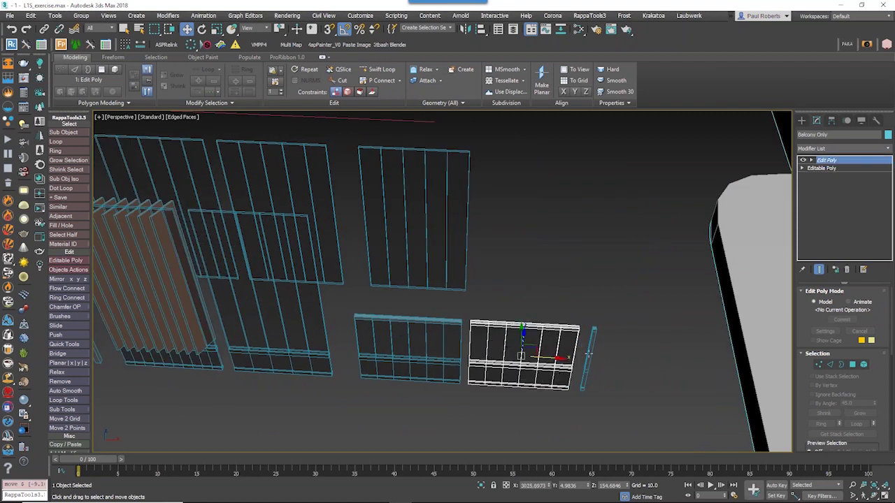
drag(589, 354, 592, 353)
drag(519, 360, 529, 359)
drag(358, 357, 366, 357)
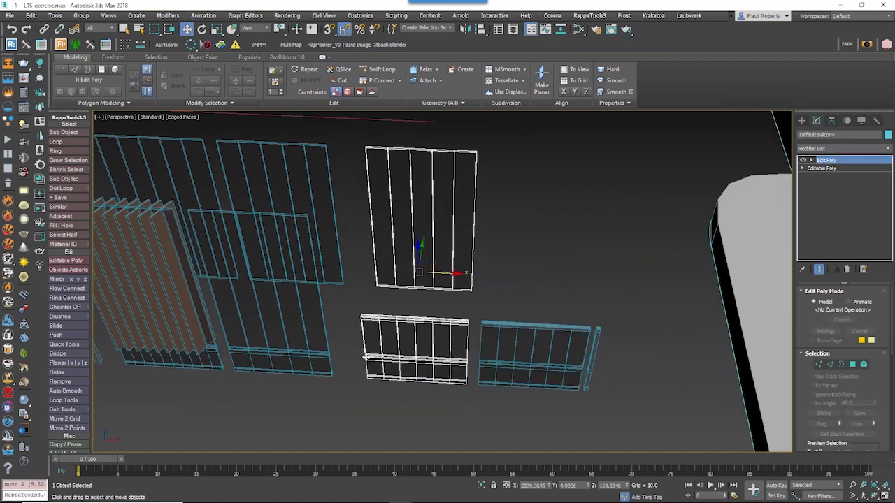
- Select the empty RailClone001 object and open its Style Editor, placing the window clear of the facade pieces
scroll(547, 342, down, 3)
middle_drag(365, 357, 348, 324)
scroll(455, 329, down, 3)
click(370, 357)
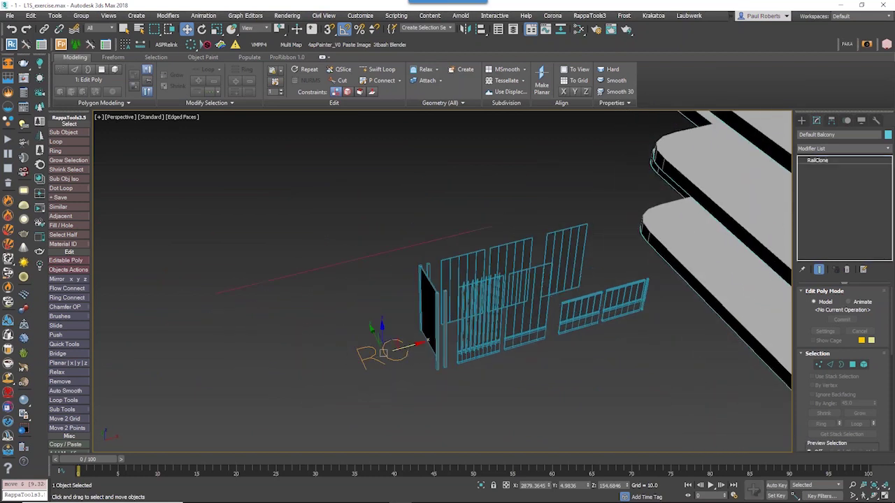
click(400, 404)
click(389, 365)
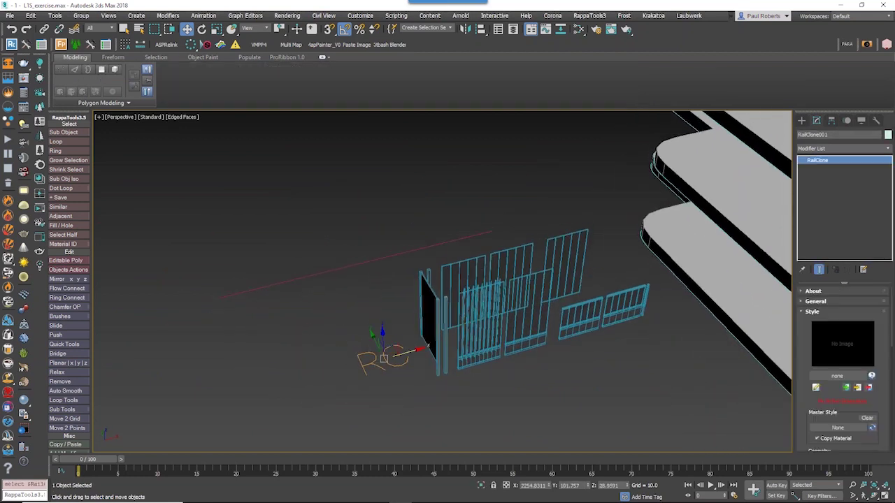
click(816, 388)
middle_drag(489, 367, 455, 397)
click(352, 222)
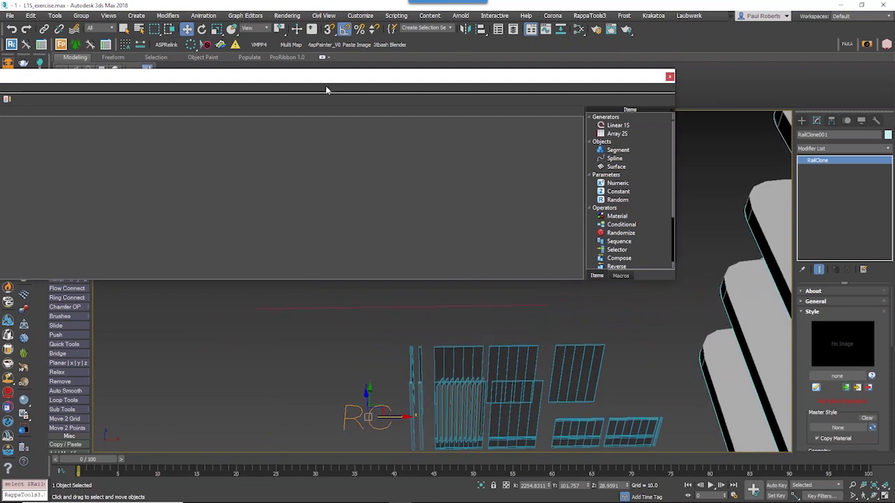
mouse_move(325, 90)
mouse_down()
mouse_move(409, 29)
mouse_move(471, 20)
mouse_up()
- Add a Linear 1S generator to the empty style graph
click(777, 62)
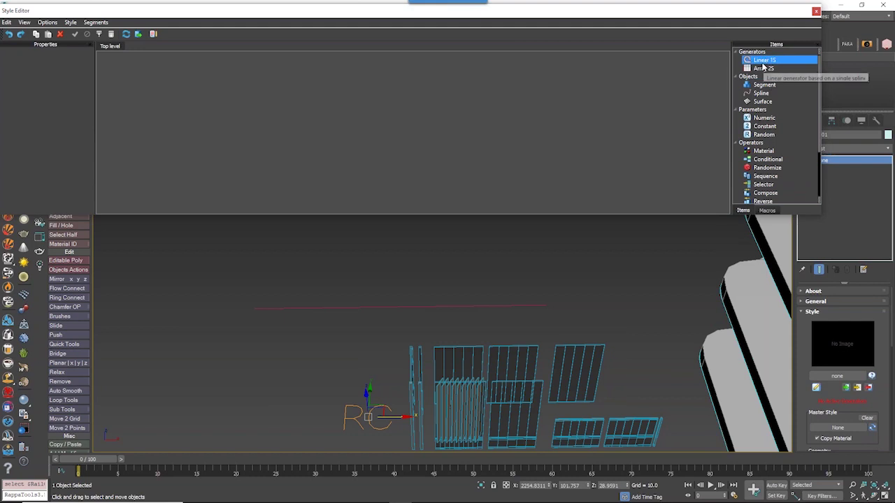
click(764, 68)
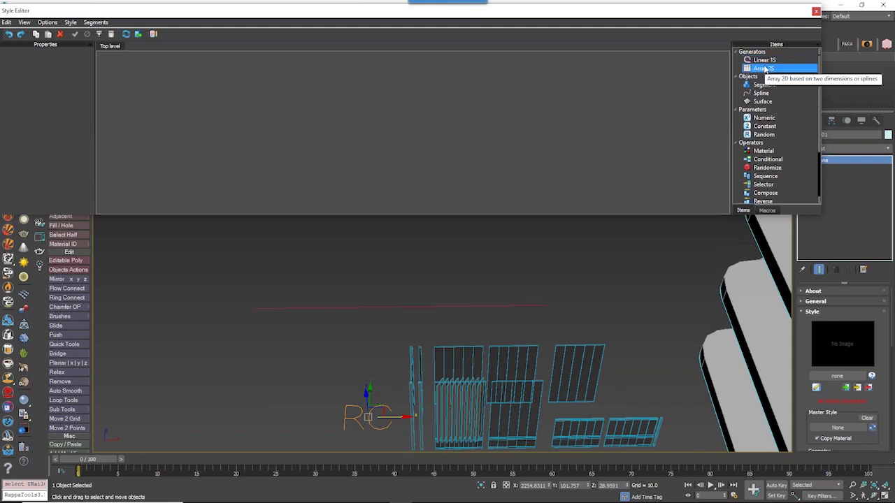
middle_drag(564, 336, 557, 296)
click(774, 55)
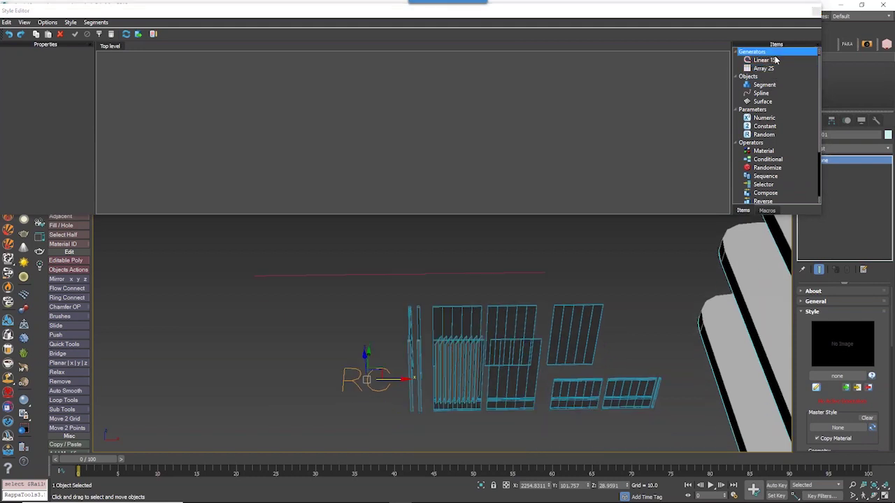
drag(769, 61, 534, 111)
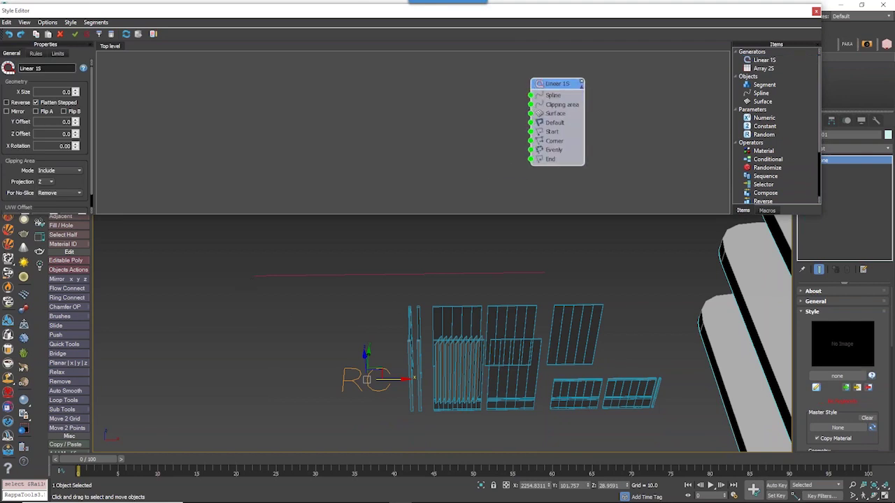
- Add a Spline node wired to the Linear 1S generator's Spline input and assign Line001 as its object
drag(761, 93, 538, 103)
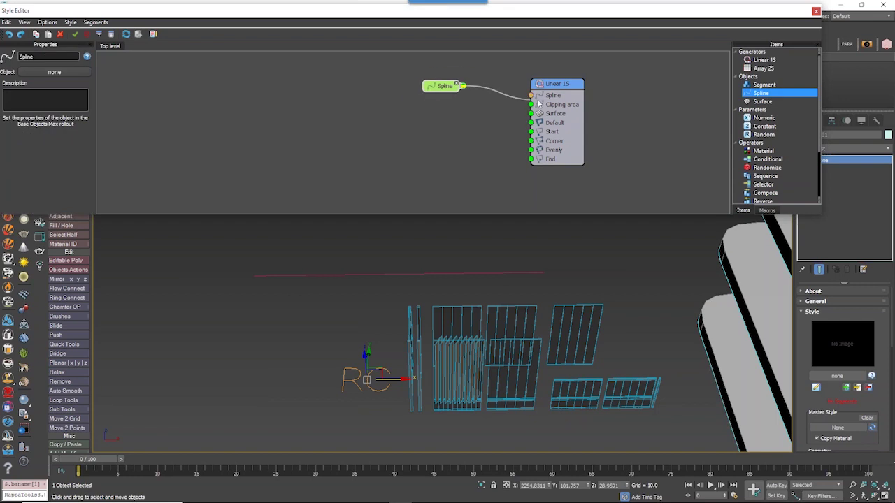
drag(439, 90, 431, 97)
click(39, 73)
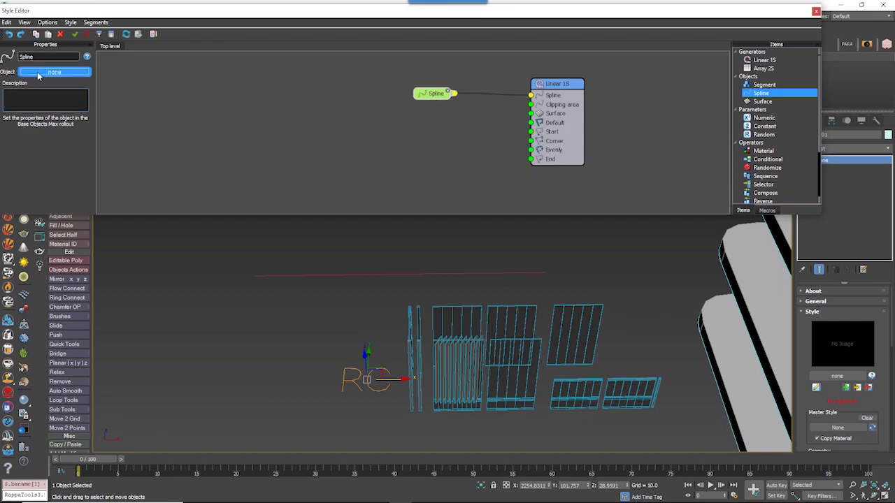
click(360, 377)
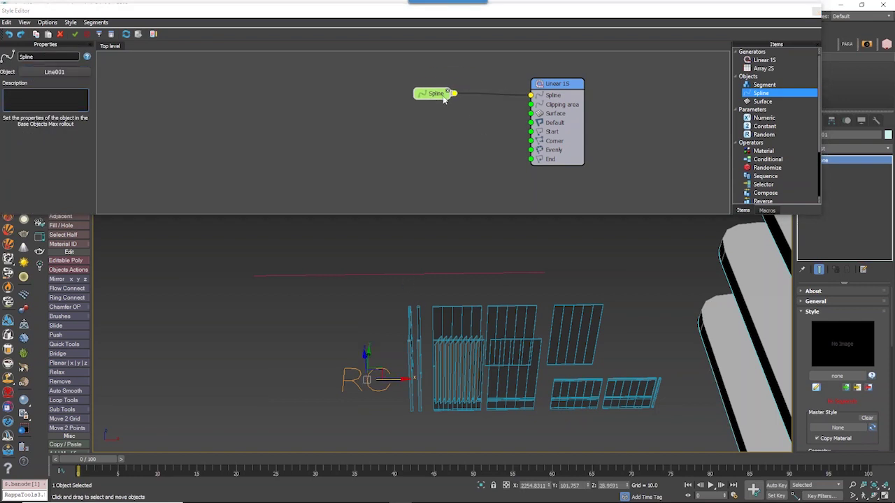
drag(443, 97, 422, 98)
- Add a Segment node using the Start/Corner piece as its object and wire it to the generator's Start and End inputs
drag(765, 84, 383, 131)
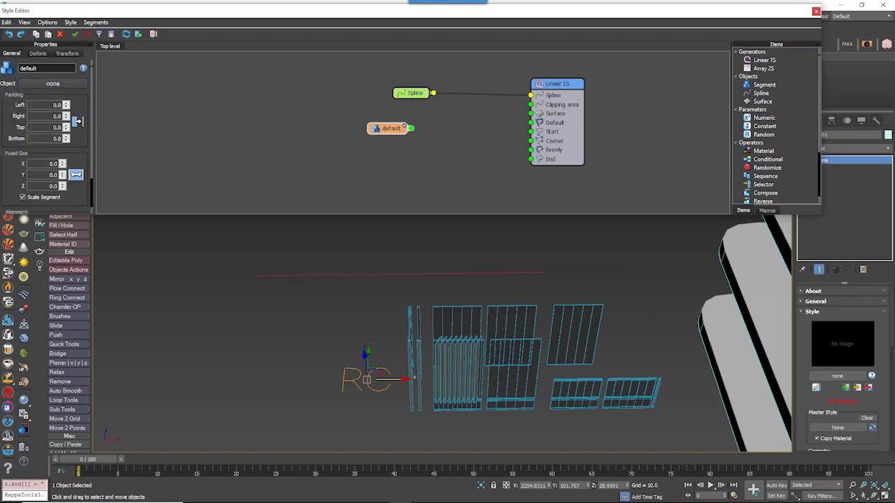
click(53, 83)
alt+middle_drag(352, 365, 407, 365)
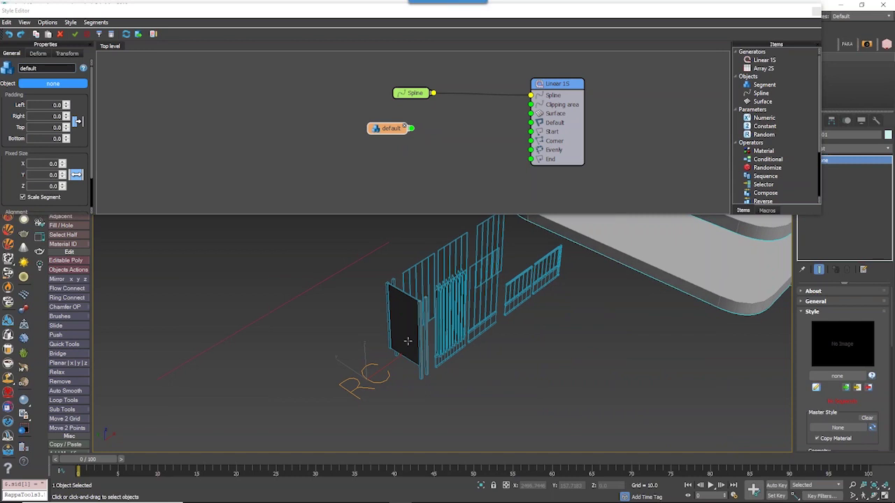
click(409, 341)
middle_drag(403, 149, 371, 155)
alt+middle_drag(375, 316, 440, 276)
drag(389, 135, 493, 138)
drag(389, 137, 494, 166)
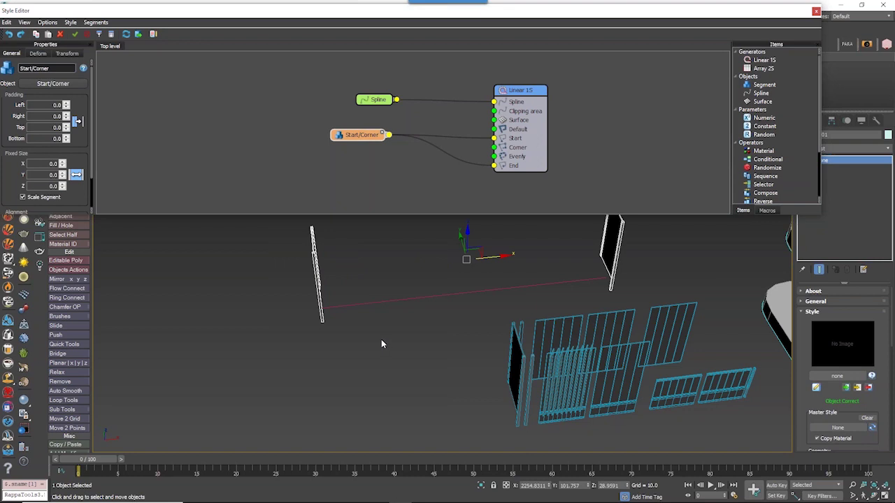
- Compare the Start/Corner pieces generated at both ends of the spline with the original facade piece and its posts
alt+middle_drag(381, 339, 398, 366)
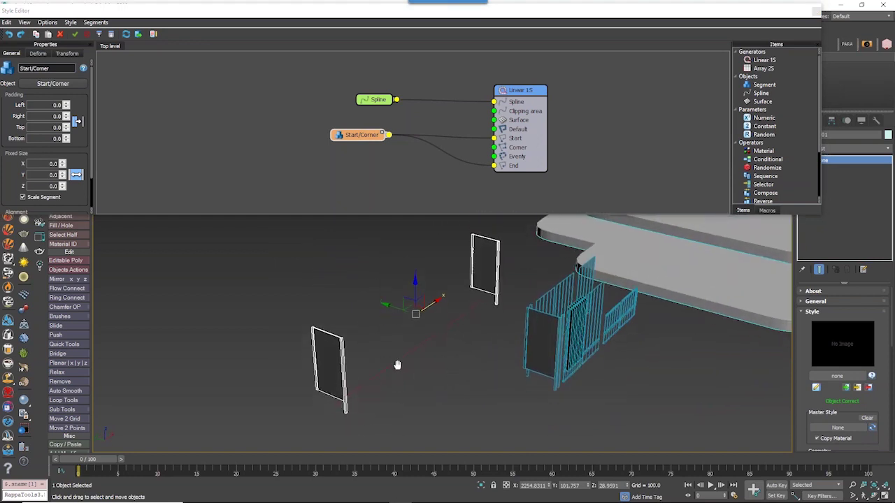
scroll(570, 393, up, 6)
alt+middle_drag(570, 393, 395, 357)
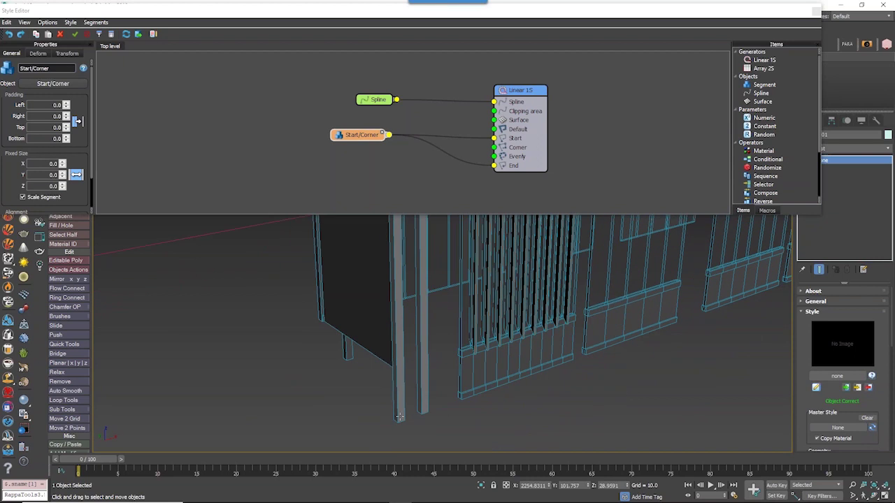
scroll(397, 394, down, 6)
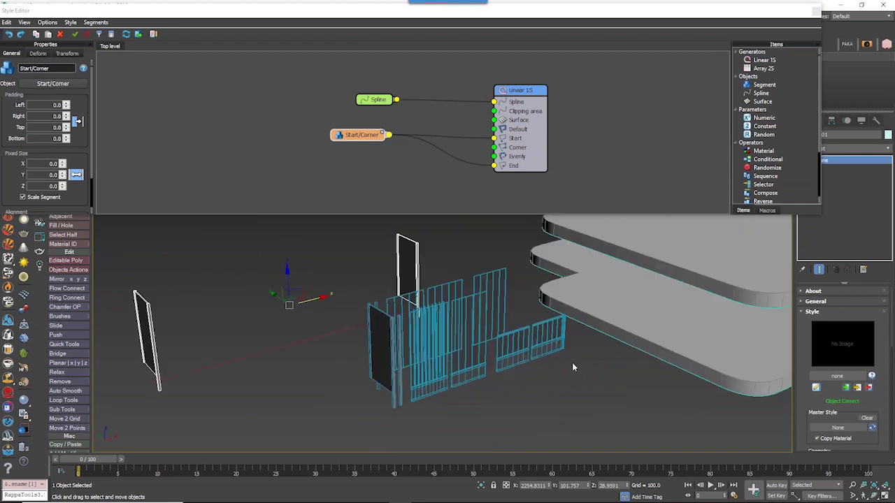
alt+middle_drag(511, 364, 427, 401)
alt+middle_drag(392, 371, 414, 378)
alt+middle_drag(584, 333, 559, 367)
scroll(495, 367, up, 4)
middle_drag(497, 372, 489, 391)
scroll(546, 340, down, 3)
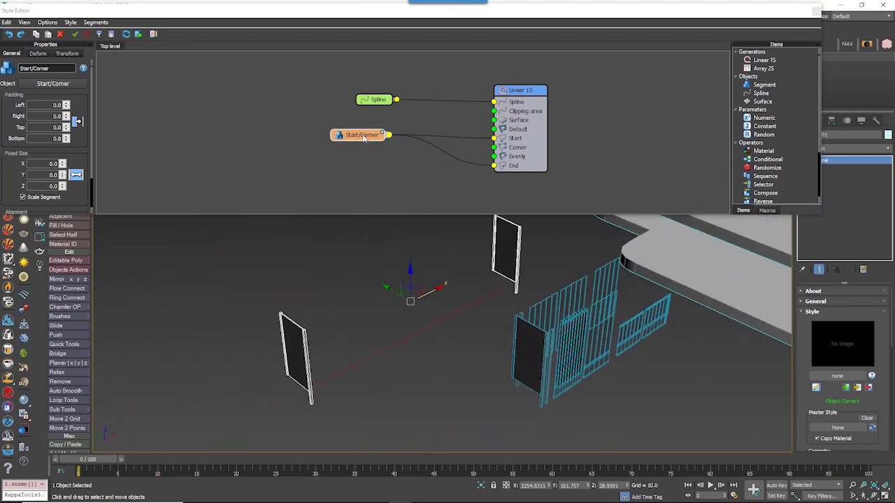
- Examine the Start/Corner segment's alignment settings and how the generated end pieces sit relative to the spline
drag(362, 138, 363, 151)
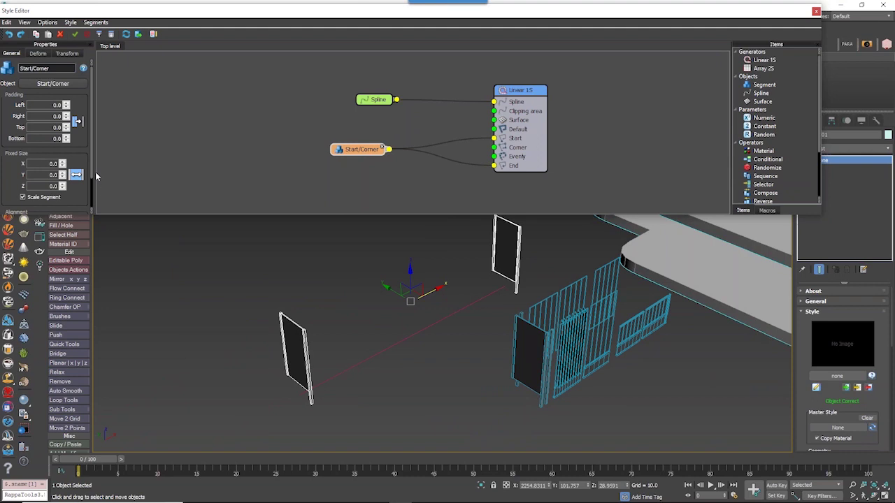
drag(91, 180, 88, 215)
alt+middle_drag(287, 377, 347, 360)
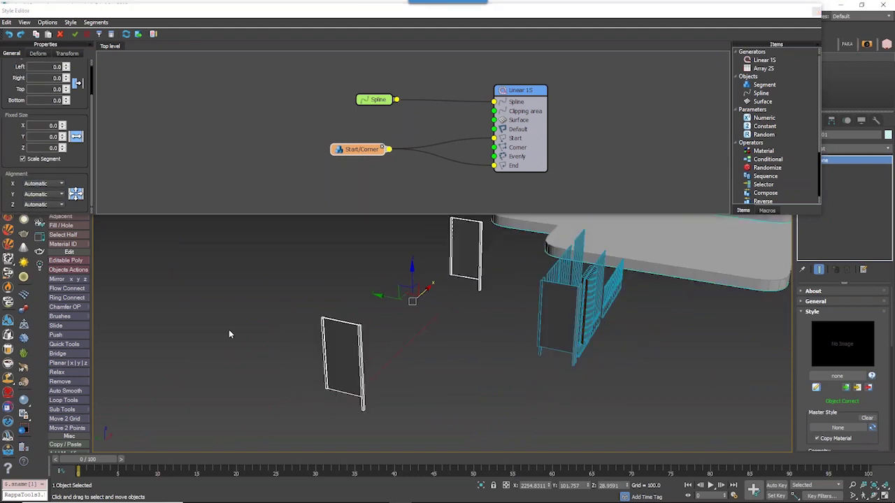
alt+middle_drag(374, 400, 362, 370)
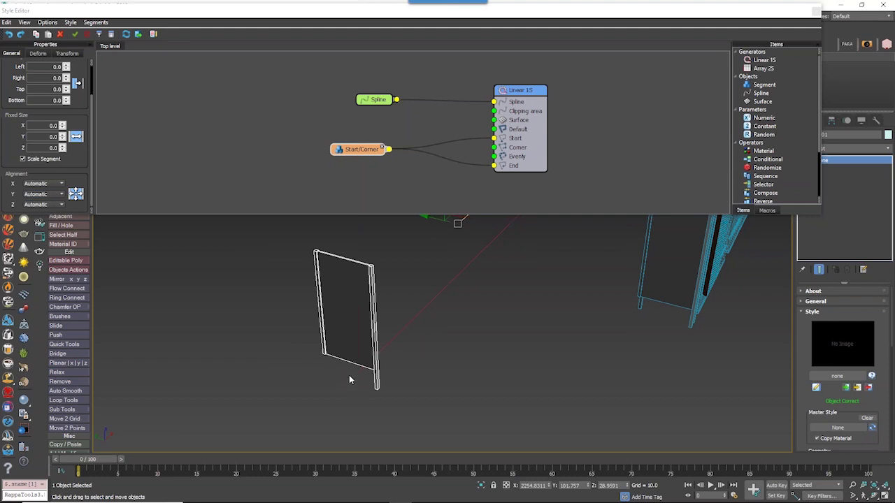
alt+middle_drag(350, 379, 460, 383)
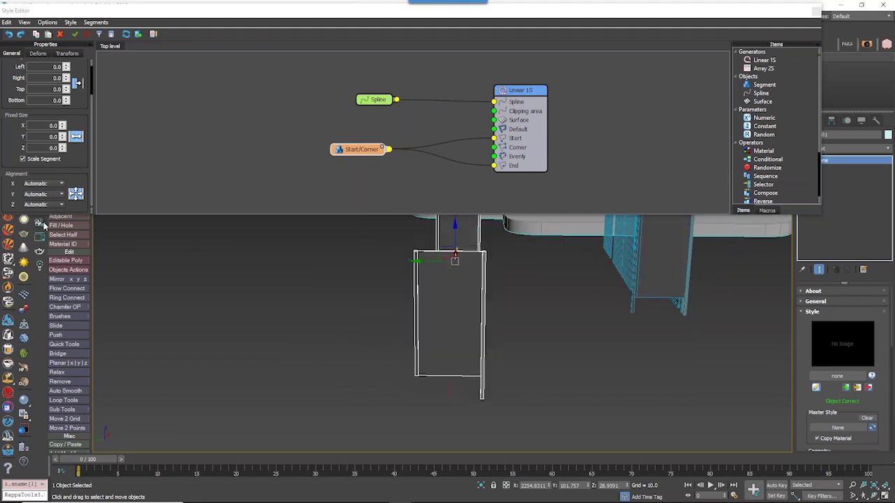
alt+middle_drag(414, 347, 323, 351)
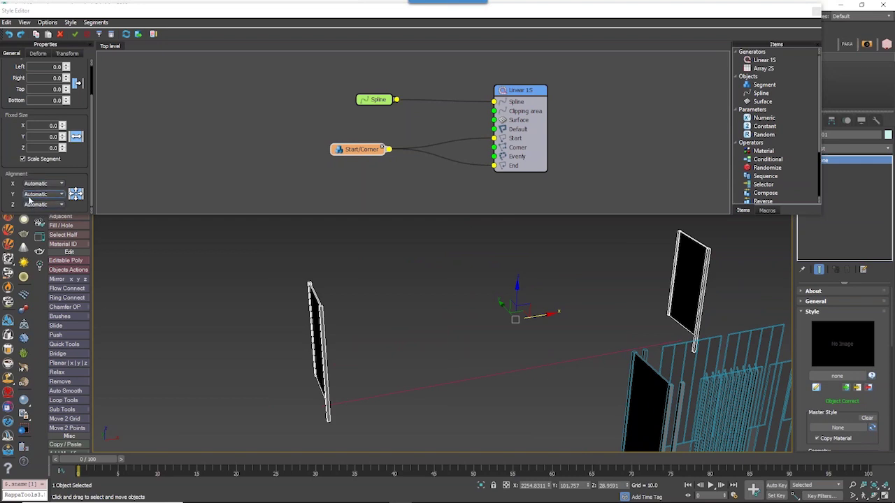
alt+middle_drag(336, 361, 347, 340)
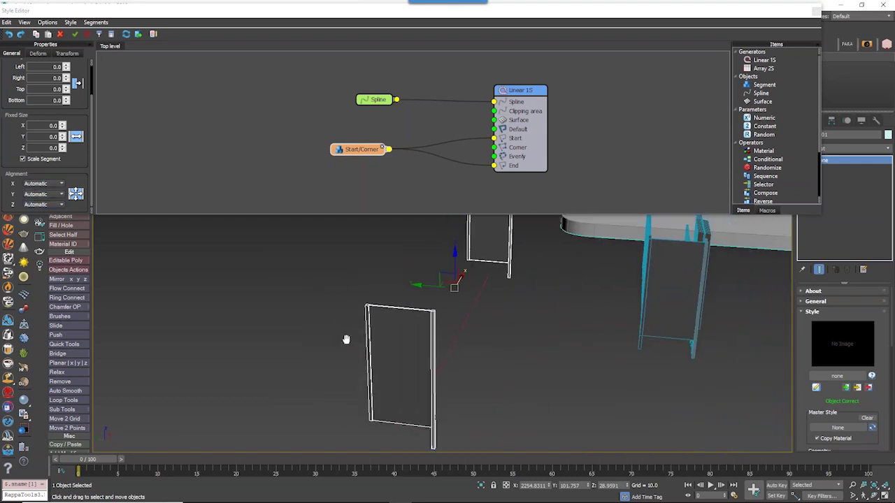
middle_drag(637, 278, 617, 302)
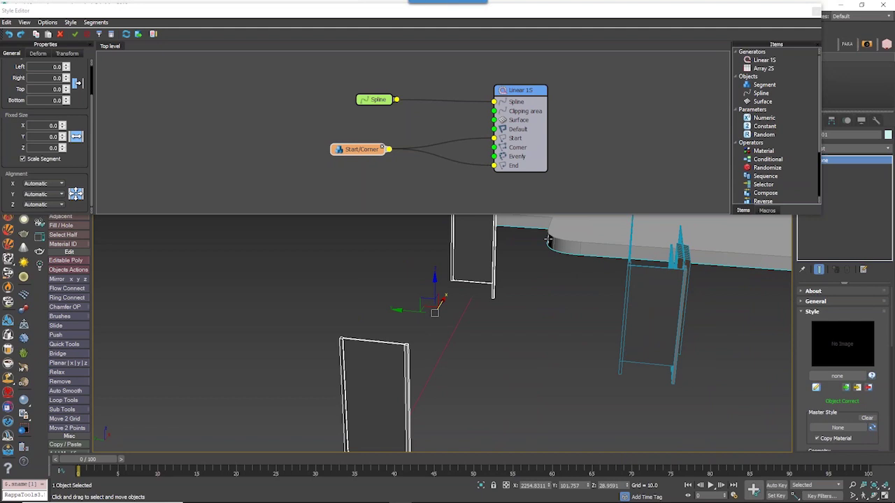
middle_drag(482, 359, 542, 275)
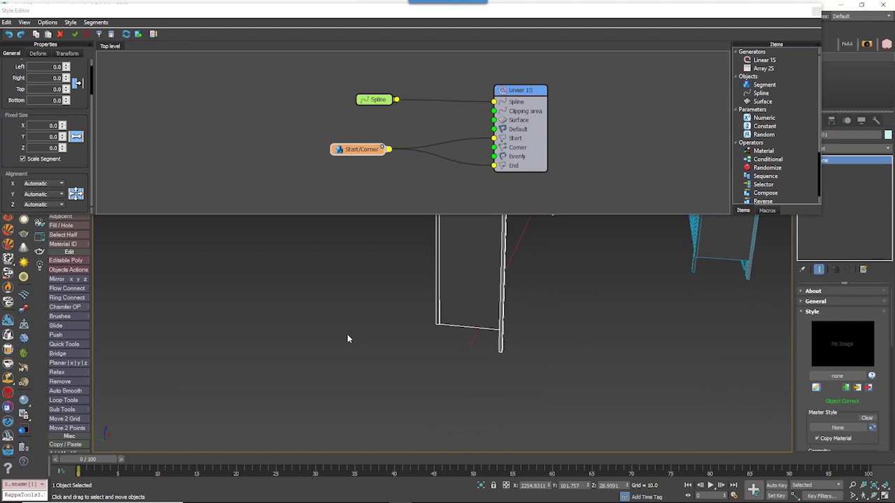
- Select the original Start/Corner piece and set the transform centre to the pivot point to show where its pivot lies
middle_drag(731, 246, 549, 289)
click(550, 290)
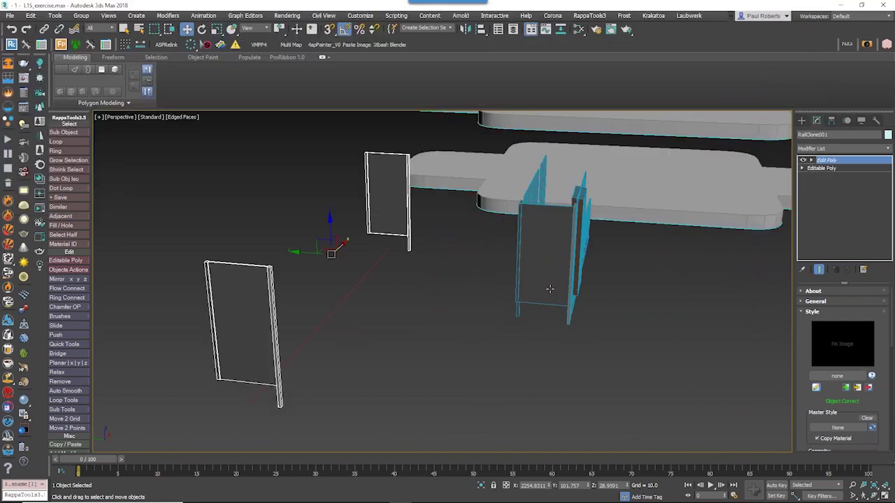
alt+middle_drag(593, 351, 579, 350)
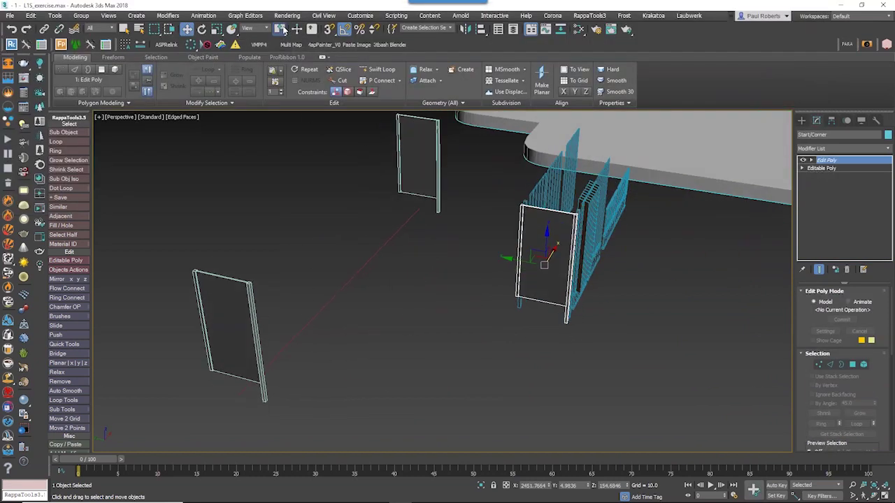
drag(279, 30, 279, 40)
alt+middle_drag(601, 291, 629, 279)
scroll(629, 279, down, 4)
- Reselect the RailClone object and set the Start/Corner segment's Y alignment to Pivot in its Style Editor
click(364, 293)
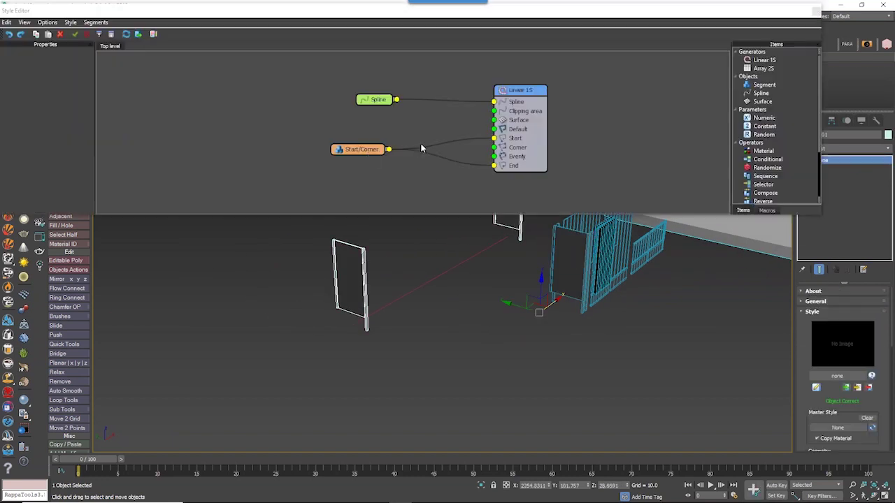
click(364, 149)
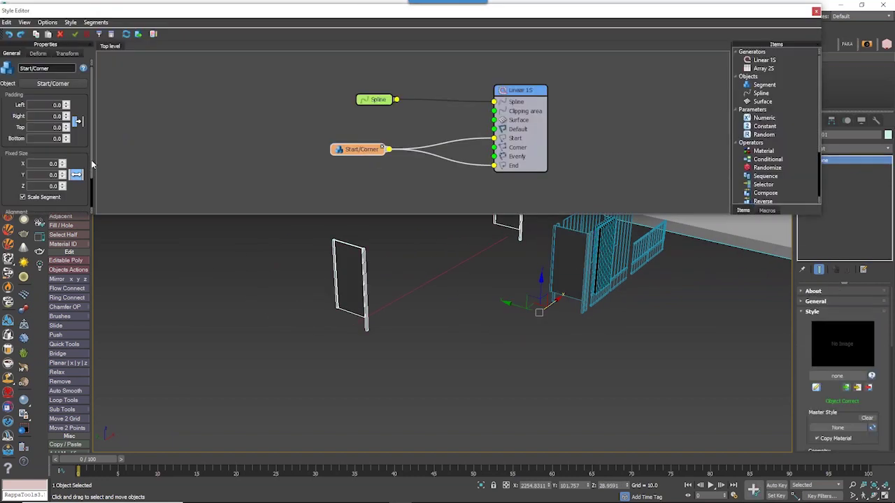
scroll(42, 203, down, 2)
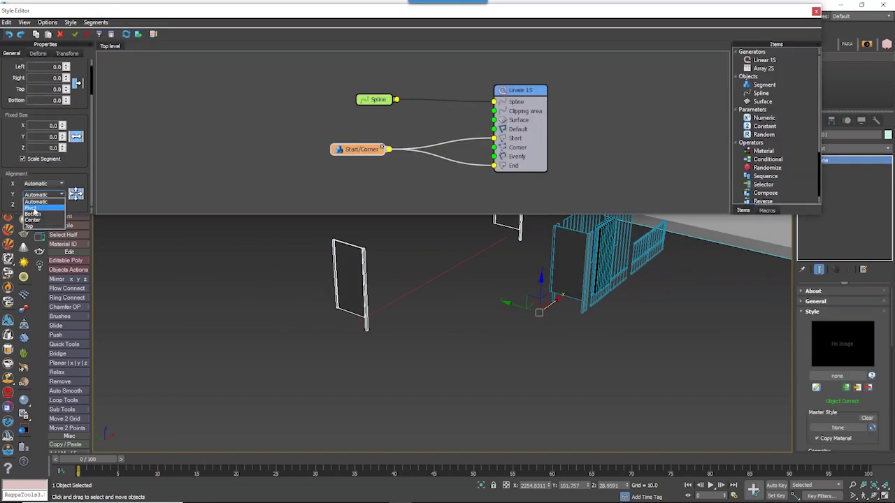
click(31, 208)
middle_drag(466, 298, 447, 373)
alt+middle_drag(589, 318, 419, 335)
drag(359, 150, 340, 128)
alt+middle_drag(281, 387, 353, 248)
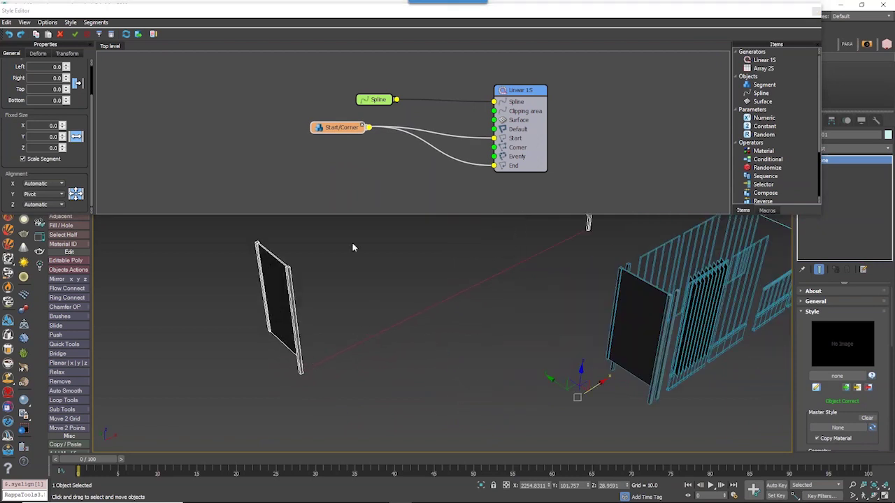
alt+middle_drag(548, 401, 520, 365)
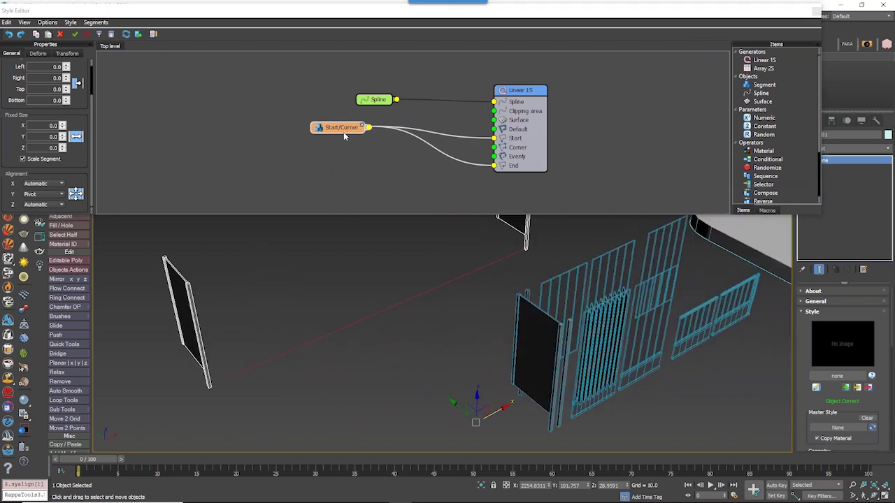
- Duplicate the Start/Corner segment, assign the Evenly post as the copy's object and wire it to the generator's Evenly input
drag(341, 130, 308, 164)
key(ctrl+c)
key(ctrl+v)
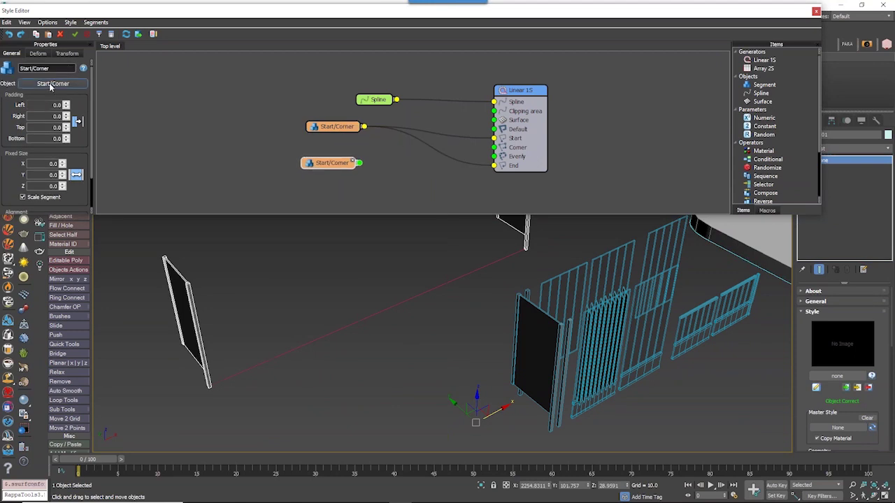
click(50, 86)
alt+middle_drag(559, 322, 492, 337)
click(349, 358)
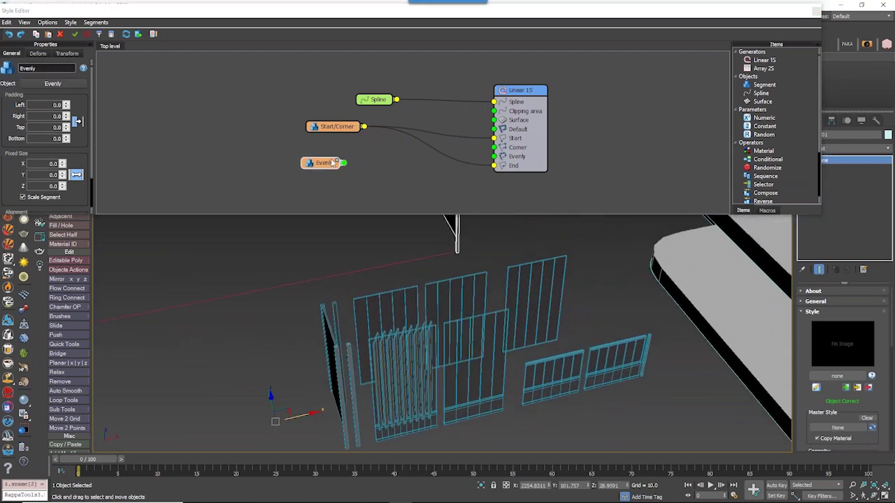
drag(332, 165, 493, 159)
middle_drag(301, 319, 431, 360)
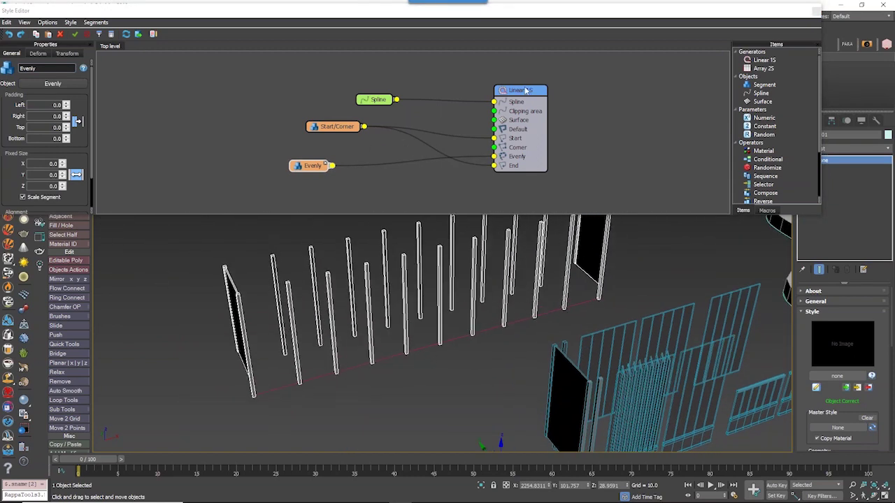
- Set the Linear 1S generator's Evenly distance to 167
drag(525, 90, 530, 91)
click(36, 54)
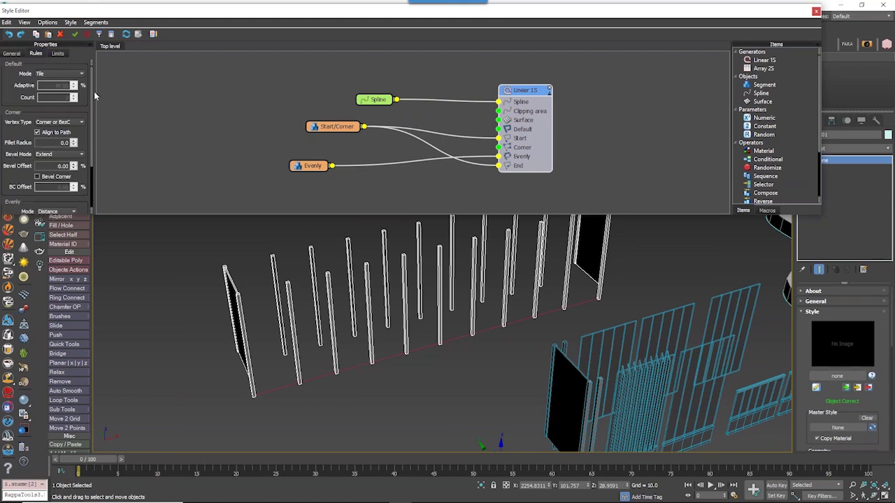
drag(92, 93, 92, 134)
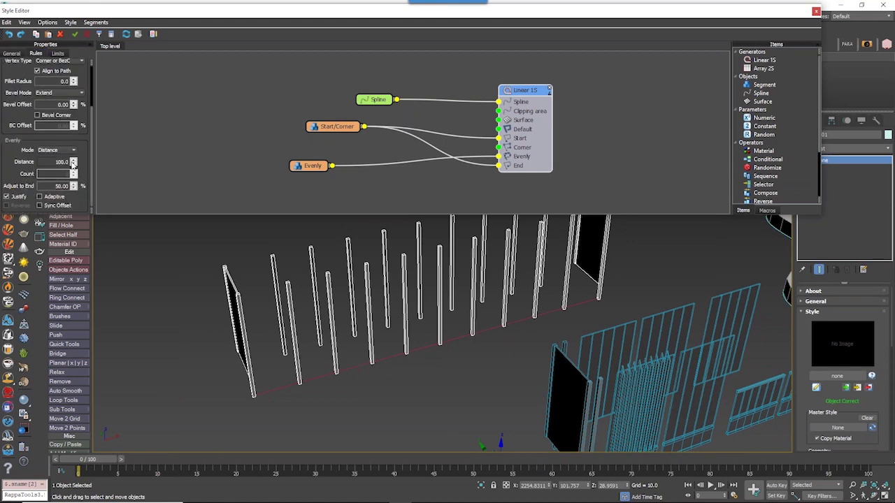
drag(73, 163, 77, 133)
scroll(488, 359, down, 6)
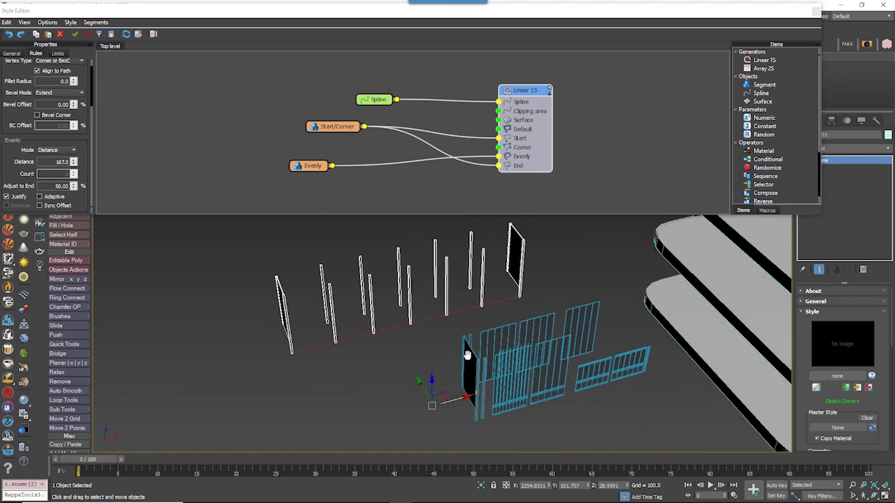
- Paste another segment copy, assign the Default facade panel as its object and wire it to the generator's Default input
mouse_move(329, 126)
mouse_down()
mouse_move(299, 176)
mouse_move(329, 124)
mouse_move(319, 122)
mouse_up()
key(ctrl+v)
click(70, 85)
click(568, 393)
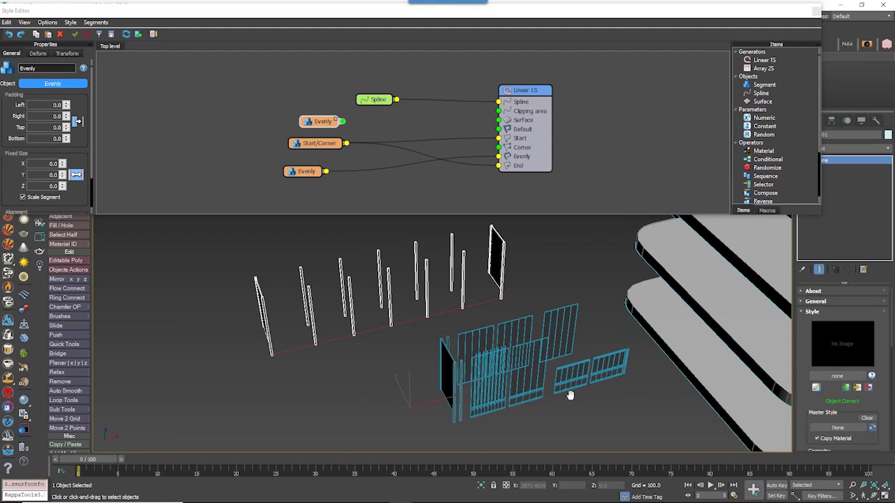
drag(343, 121, 499, 130)
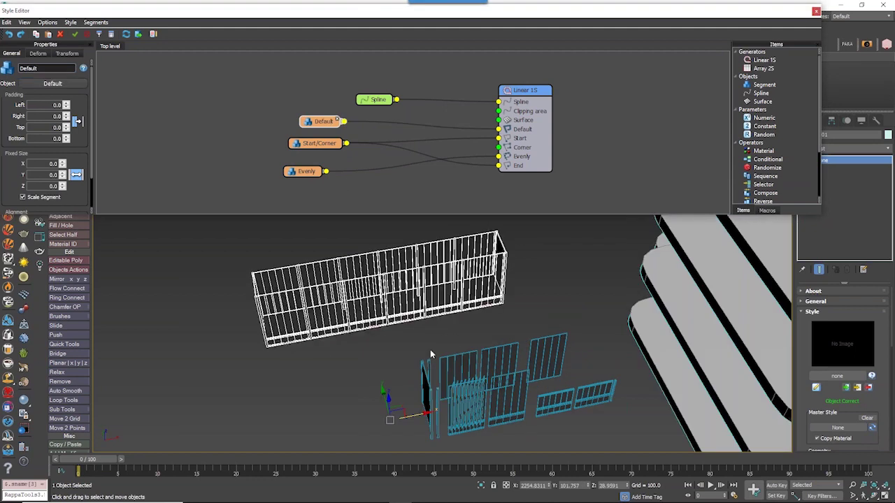
- Switch the viewport to shaded display and inspect the assembled facade run along the spline
mouse_move(430, 354)
alt+middle_down()
mouse_move(445, 372)
mouse_move(413, 383)
mouse_move(419, 372)
alt+middle_up()
key(F3)
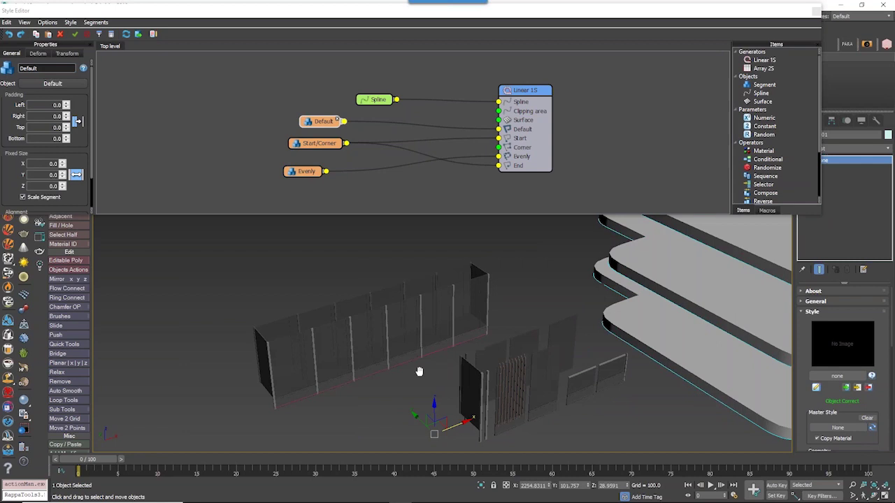
scroll(381, 330, up, 4)
scroll(382, 329, down, 2)
alt+middle_drag(382, 328, 411, 328)
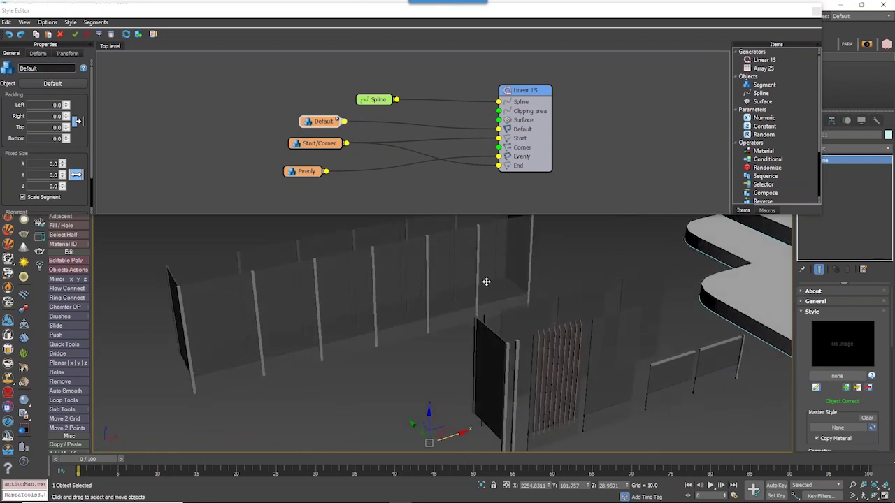
- Switch the viewport to wireframe and examine the facade run's panels and the Default segment's deform settings
middle_drag(483, 300, 521, 406)
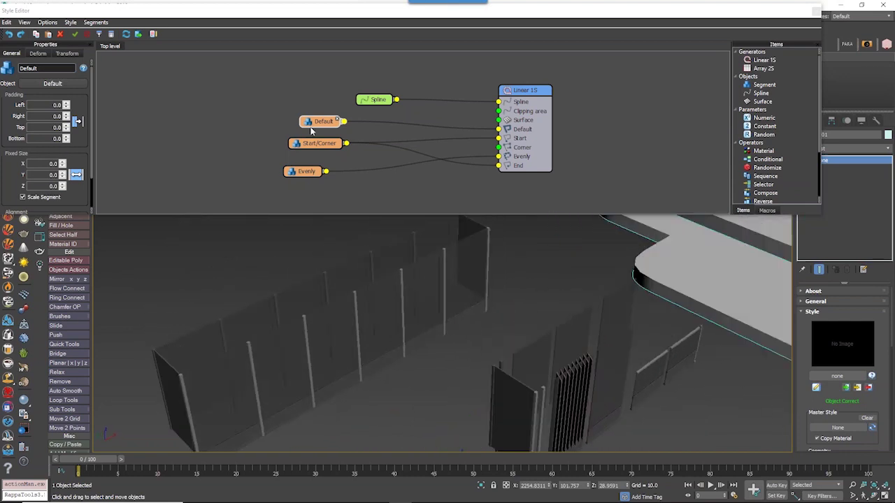
mouse_move(312, 125)
mouse_down()
mouse_move(304, 69)
mouse_move(306, 122)
mouse_up()
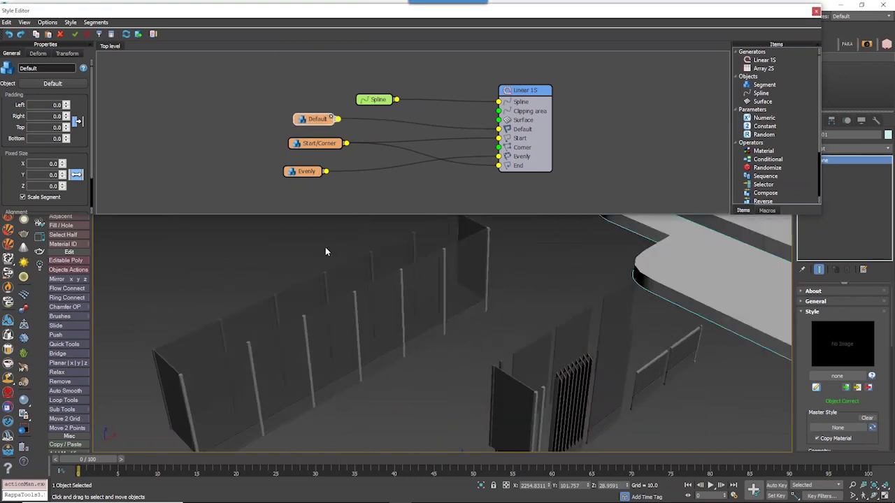
key(F3)
alt+middle_drag(294, 389, 245, 405)
scroll(245, 406, up, 2)
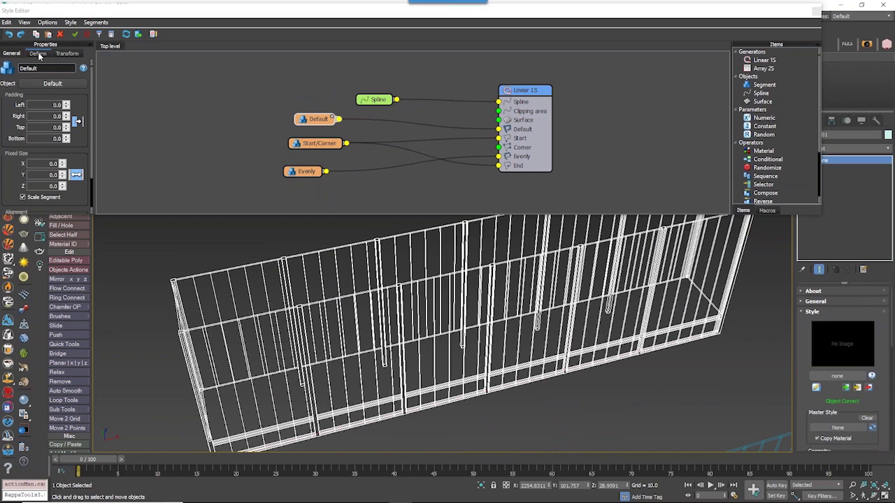
click(38, 54)
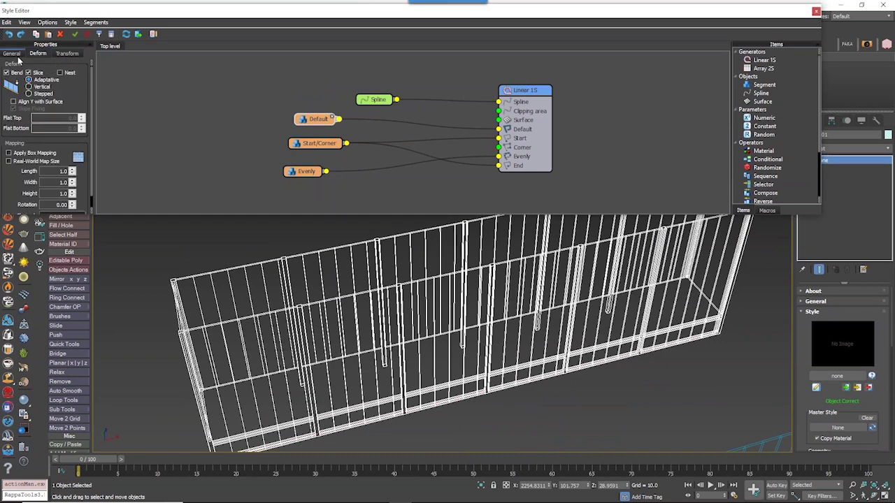
- Set the Default mode of the Linear 1S generator to Scale and check the panel fit along the test spline
click(512, 102)
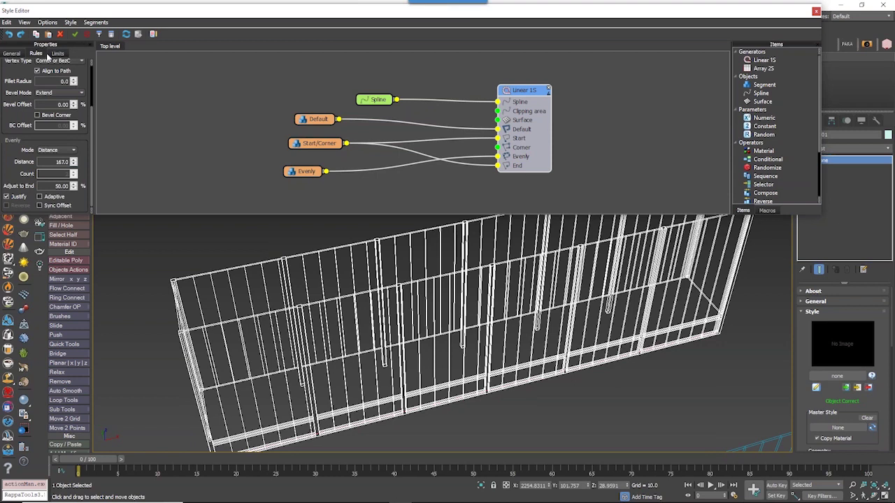
scroll(45, 90, up, 3)
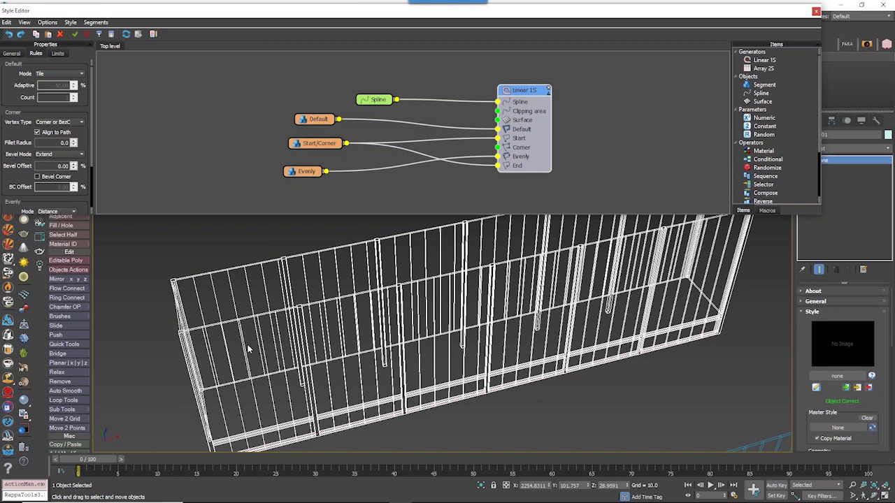
alt+middle_drag(248, 346, 248, 331)
middle_drag(186, 333, 258, 333)
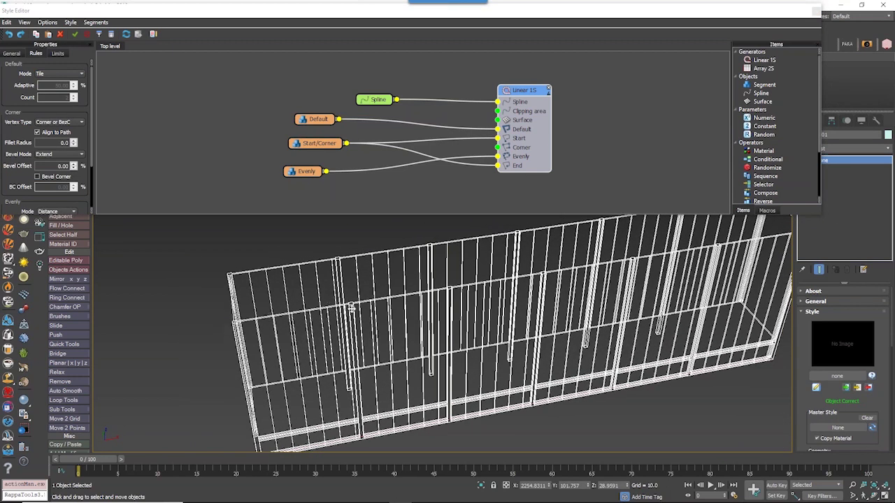
alt+middle_drag(414, 295, 324, 290)
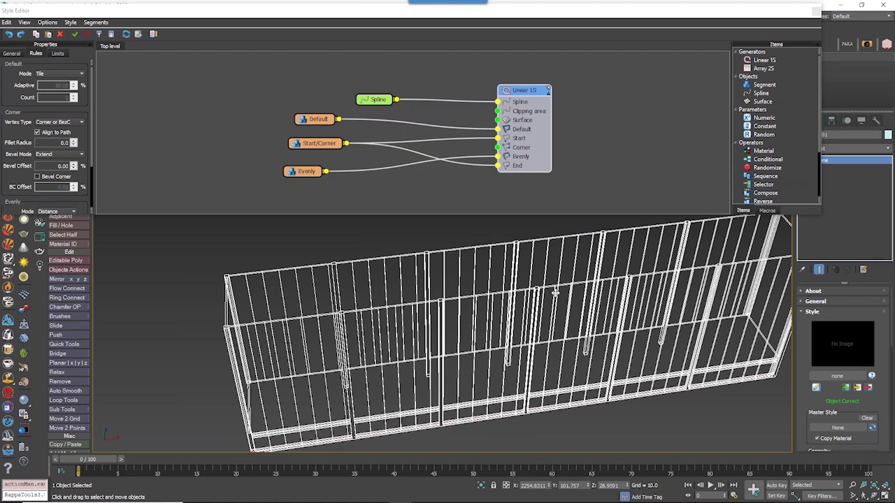
alt+middle_drag(652, 276, 744, 259)
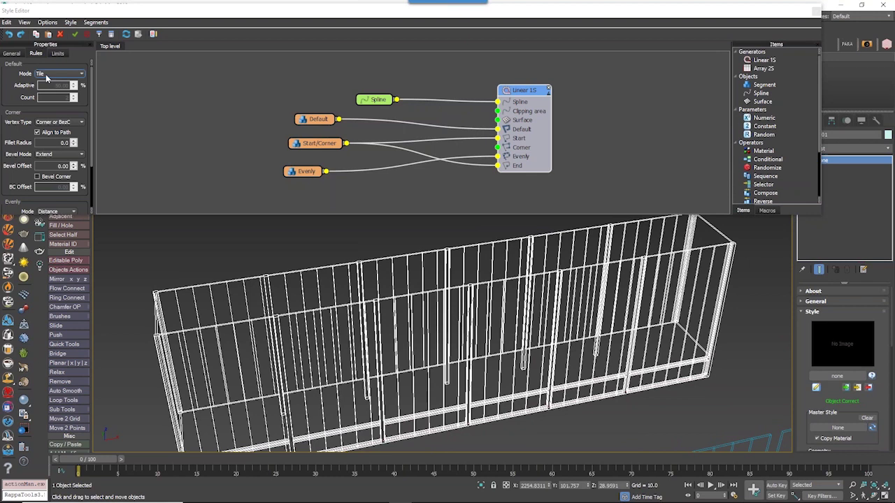
click(47, 74)
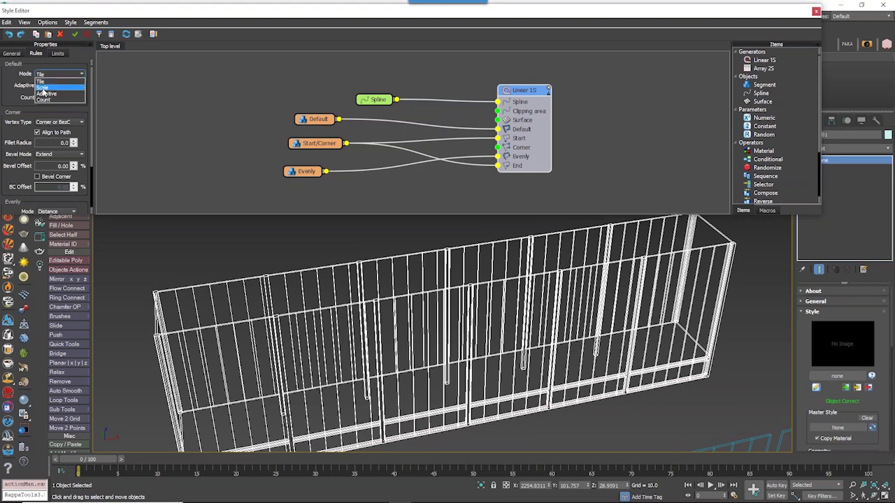
click(43, 88)
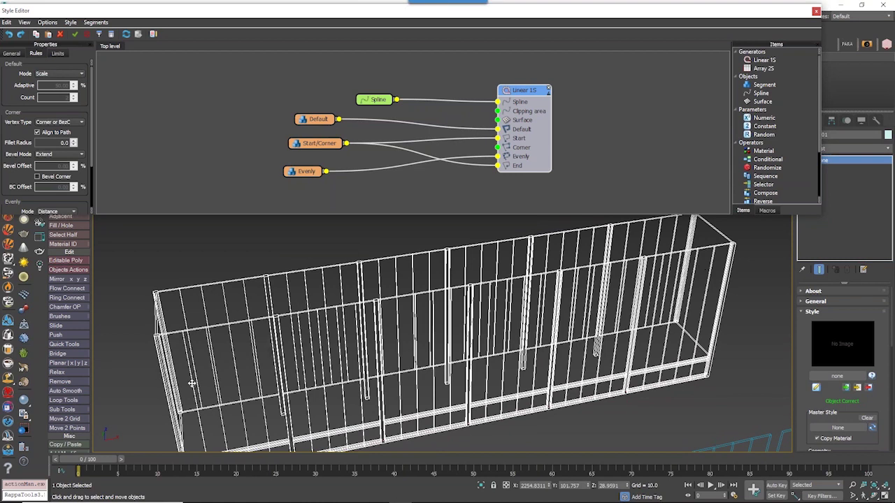
scroll(224, 363, down, 2)
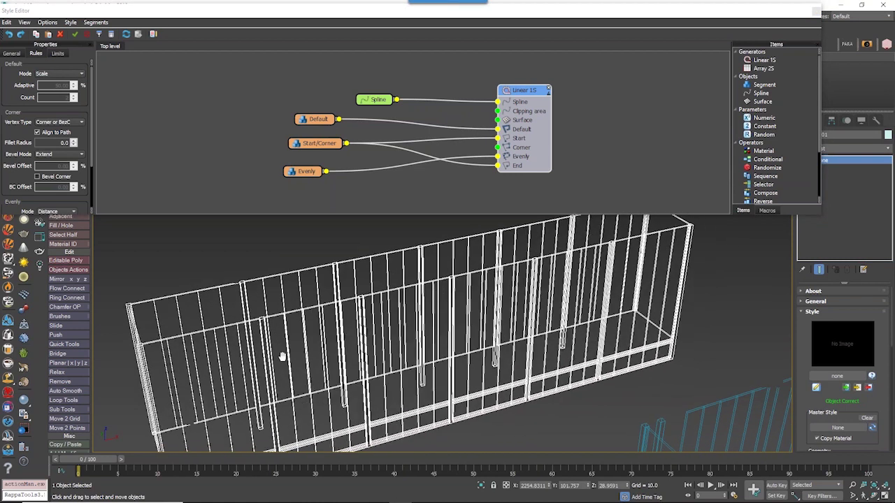
scroll(335, 359, down, 3)
alt+middle_drag(315, 340, 335, 332)
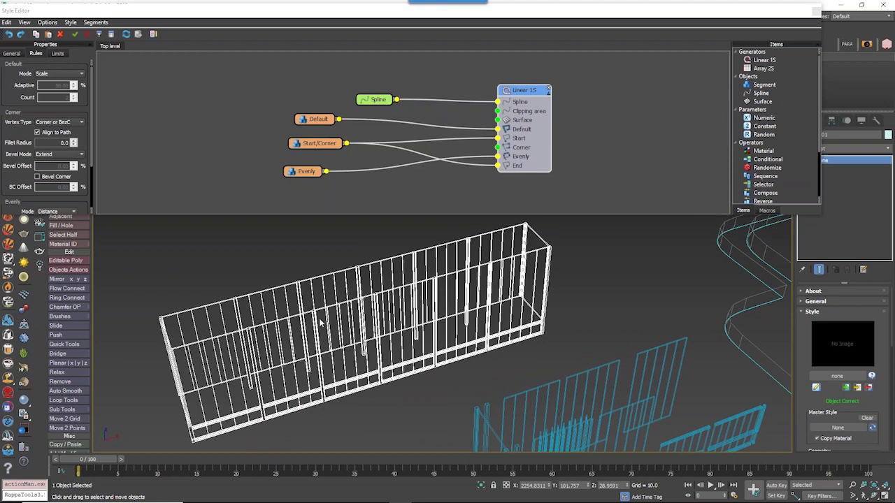
alt+middle_drag(320, 359, 306, 357)
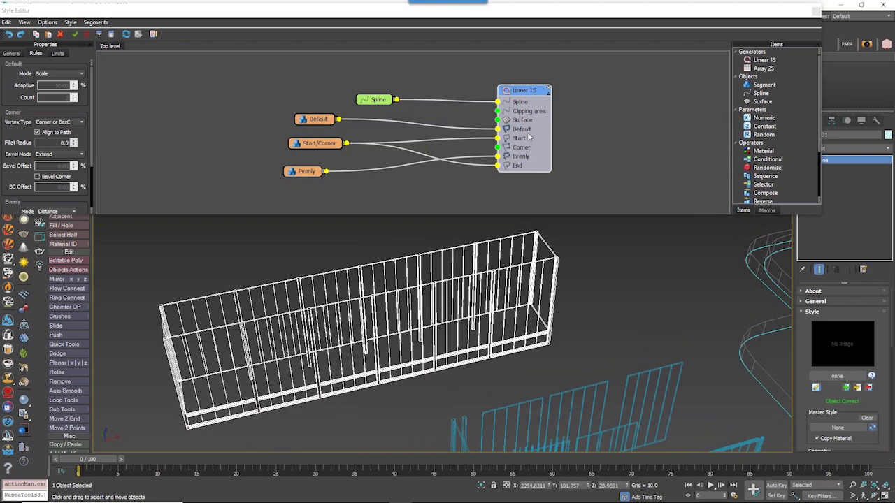
- Increase the Linear 1S generator's Evenly distance to about 273.5
click(529, 137)
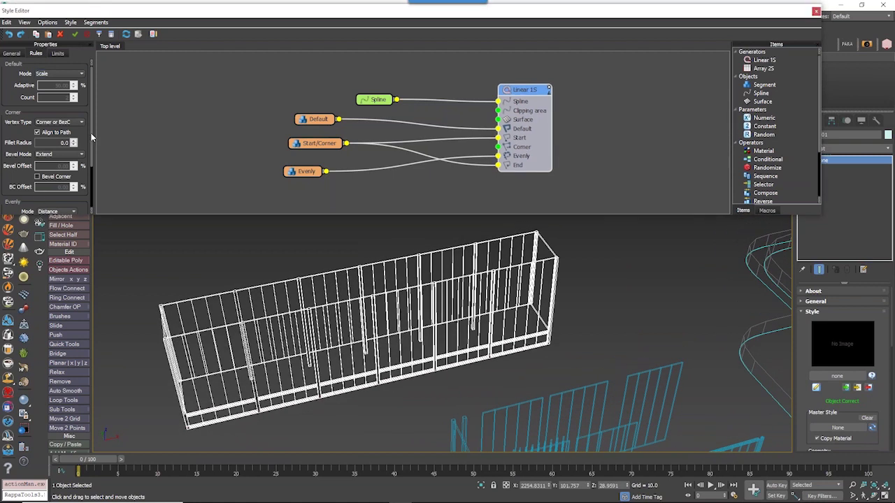
scroll(92, 143, down, 3)
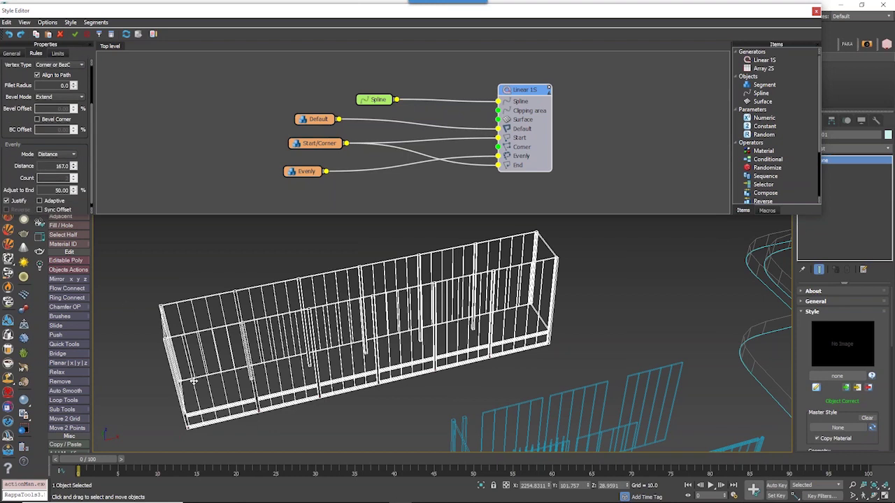
mouse_move(77, 168)
mouse_down()
mouse_move(72, 102)
mouse_move(79, 182)
mouse_up()
middle_drag(537, 397, 482, 405)
scroll(467, 355, down, 3)
middle_drag(433, 366, 424, 371)
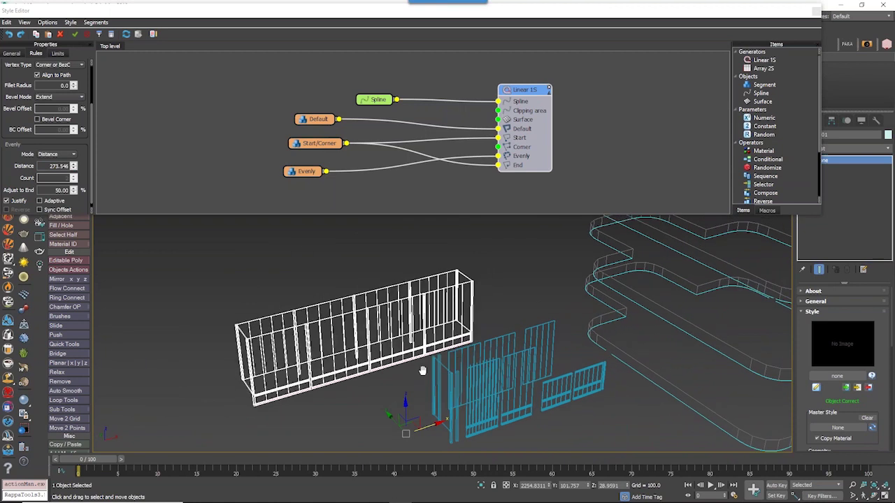
- Return to shaded display and assign the tower's floor splines, Wire001 on Box002, as the Spline node's object
middle_drag(545, 355, 401, 374)
key(F3)
scroll(402, 374, down, 3)
middle_drag(393, 338, 369, 359)
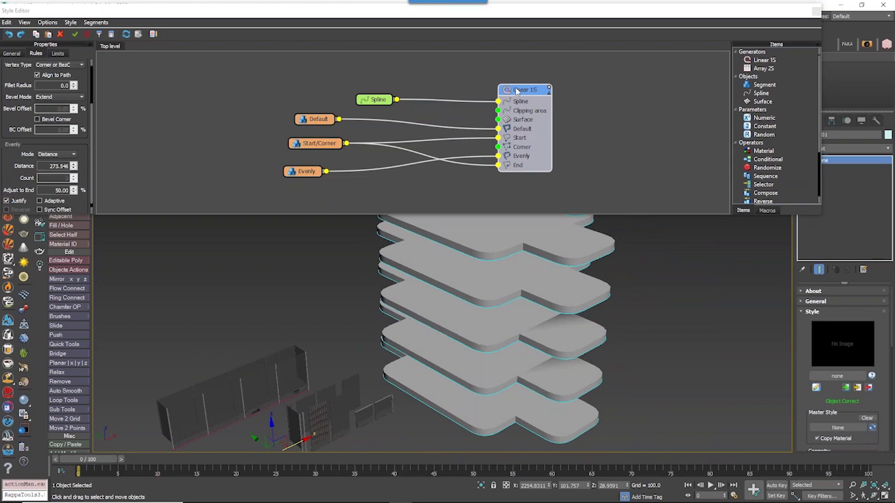
click(381, 100)
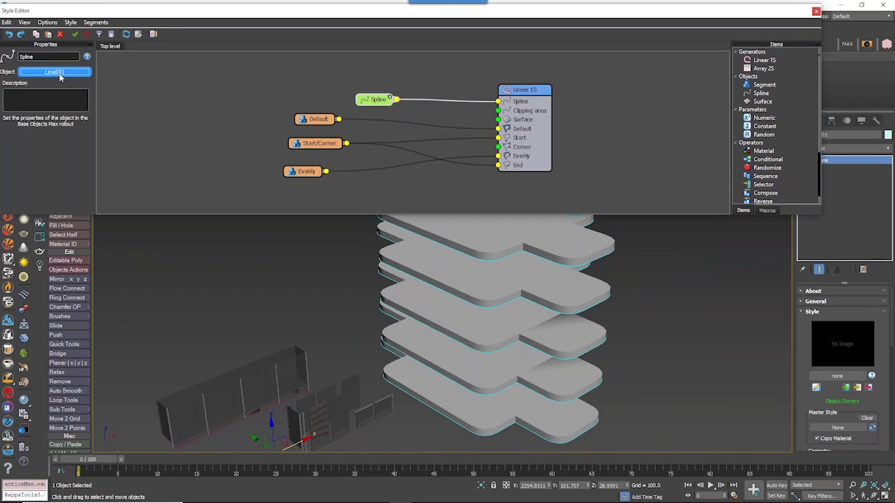
click(445, 295)
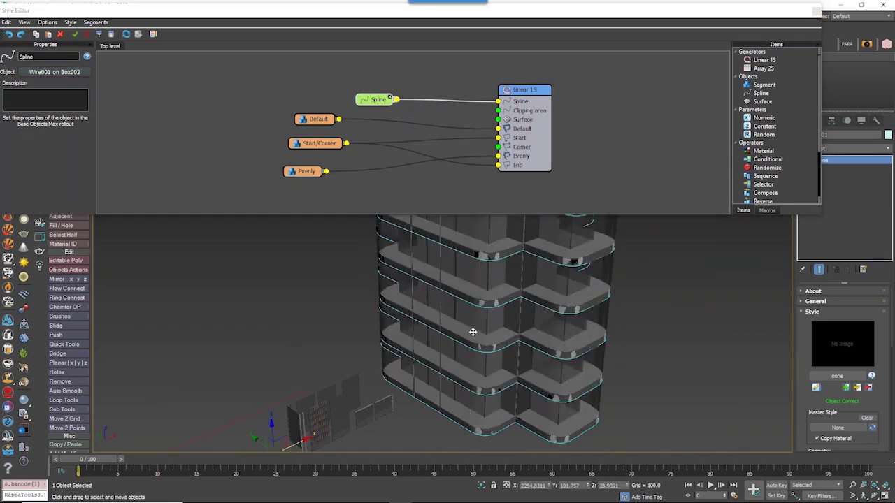
mouse_move(471, 331)
alt+middle_down()
mouse_move(463, 359)
mouse_move(489, 364)
mouse_move(462, 335)
alt+middle_up()
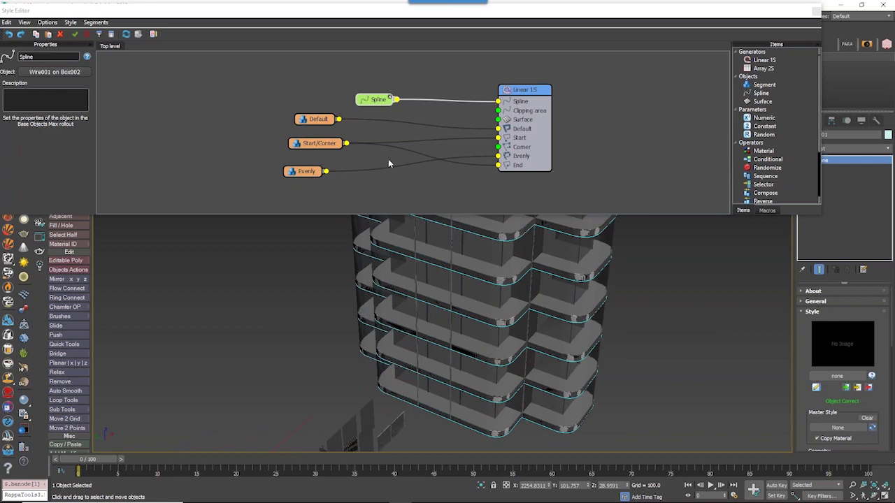
- Wire the Start/Corner segment to the generator's Corner input and check the posts on the tower's rounded corners
drag(345, 143, 501, 151)
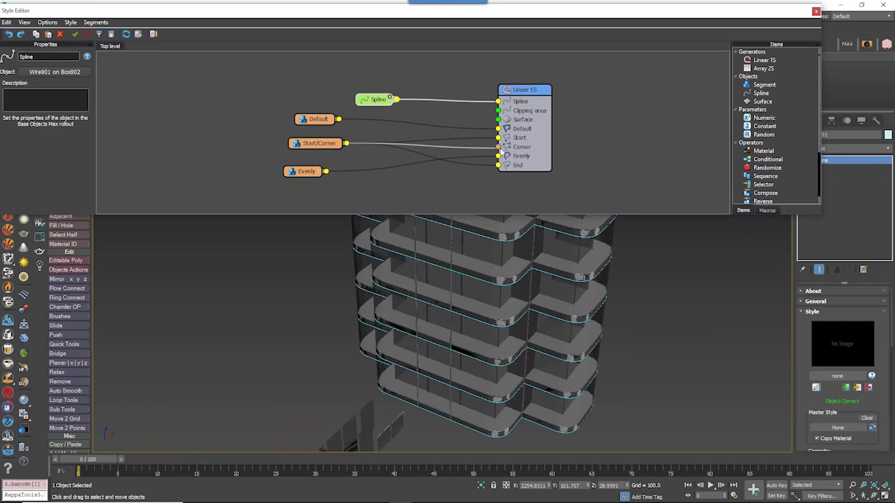
alt+middle_drag(512, 331, 447, 359)
scroll(447, 360, down, 3)
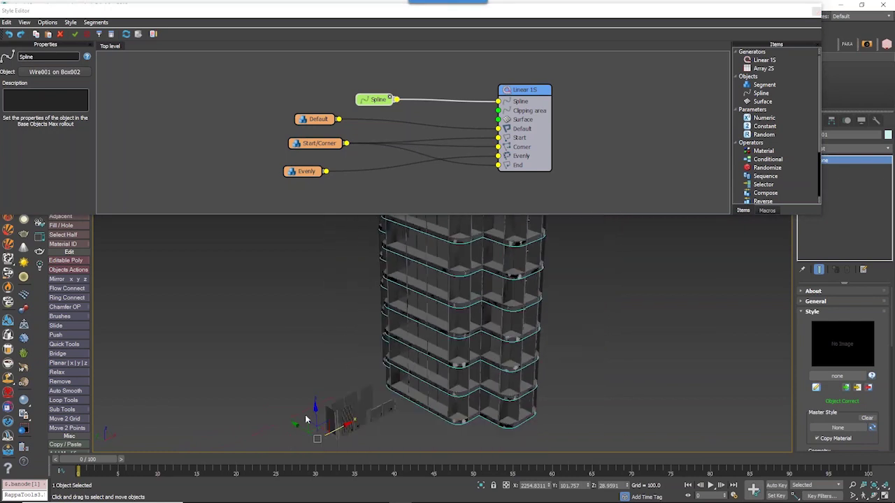
scroll(461, 324, up, 6)
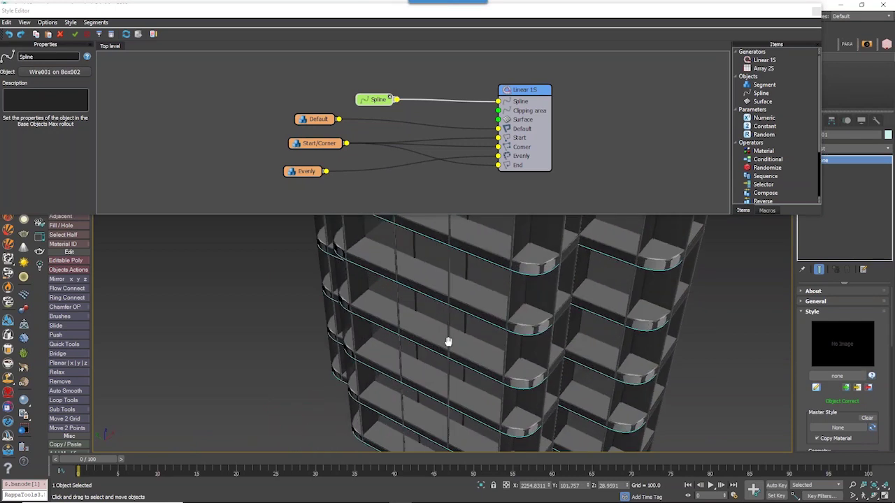
mouse_move(447, 341)
alt+middle_down()
mouse_move(449, 315)
mouse_move(452, 331)
alt+middle_up()
- Set the Linear 1S generator's Evenly distance to 131.3021 and check the post spacing on the whole tower
click(533, 152)
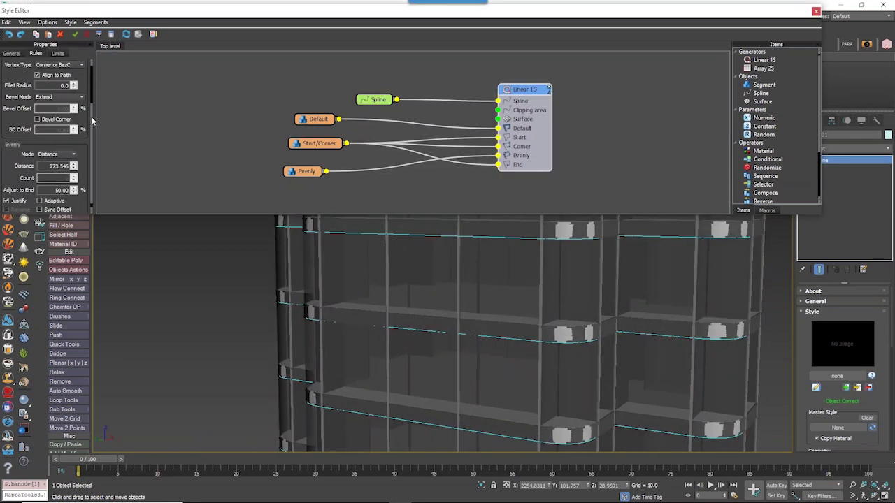
drag(91, 117, 92, 123)
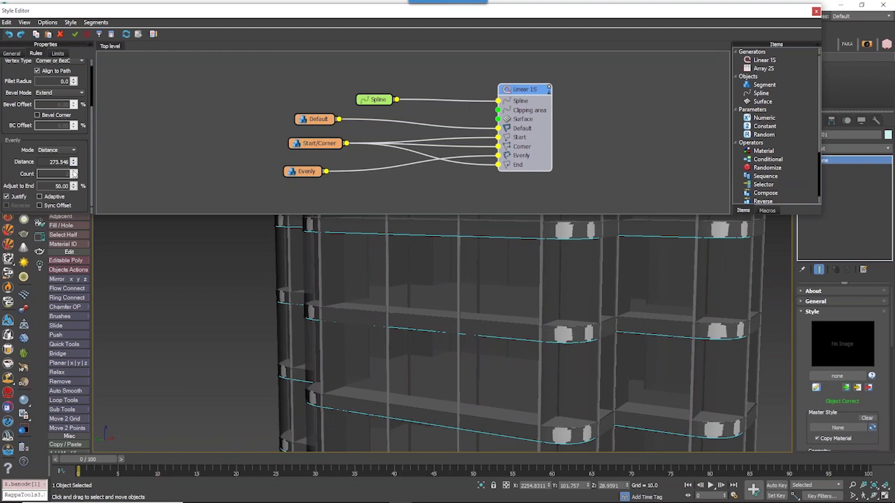
drag(73, 163, 82, 189)
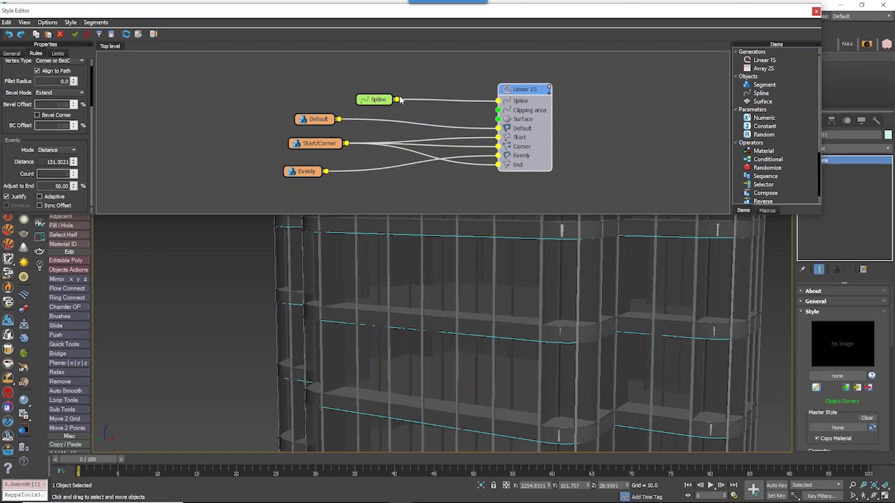
scroll(400, 100, down, 3)
click(299, 87)
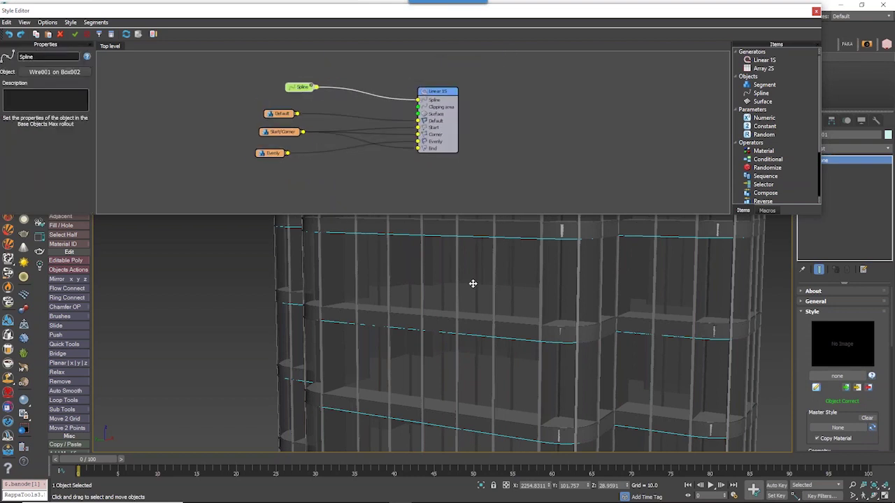
scroll(460, 327, down, 6)
middle_drag(433, 335, 503, 335)
middle_drag(410, 193, 412, 192)
middle_drag(483, 386, 451, 352)
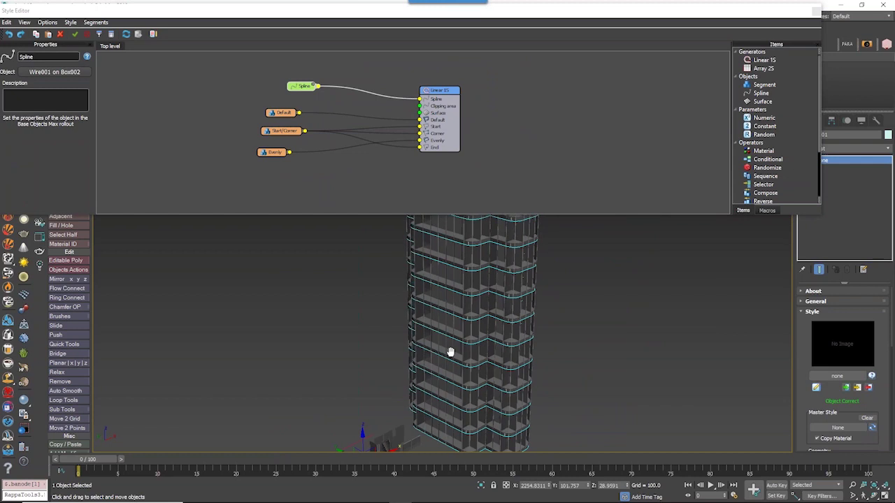
- Review the available generators, objects and operators for the style, collapsing the Parameters group to reach the Randomize operator
click(755, 63)
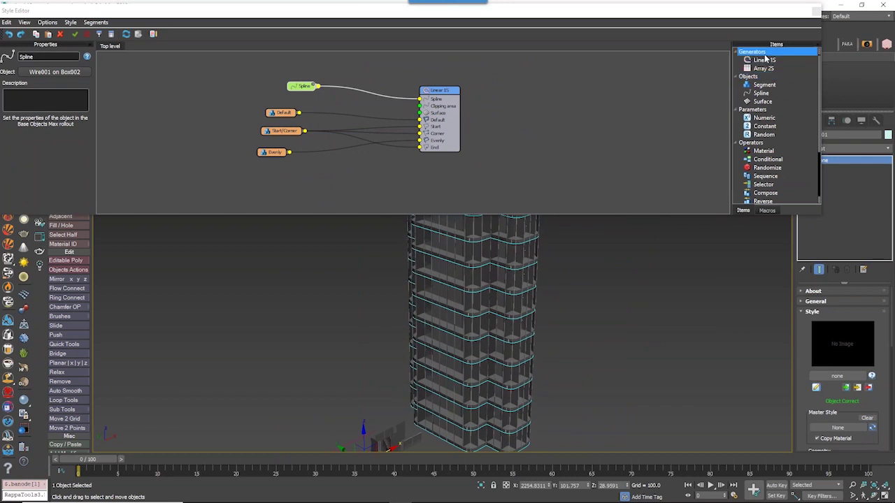
click(764, 84)
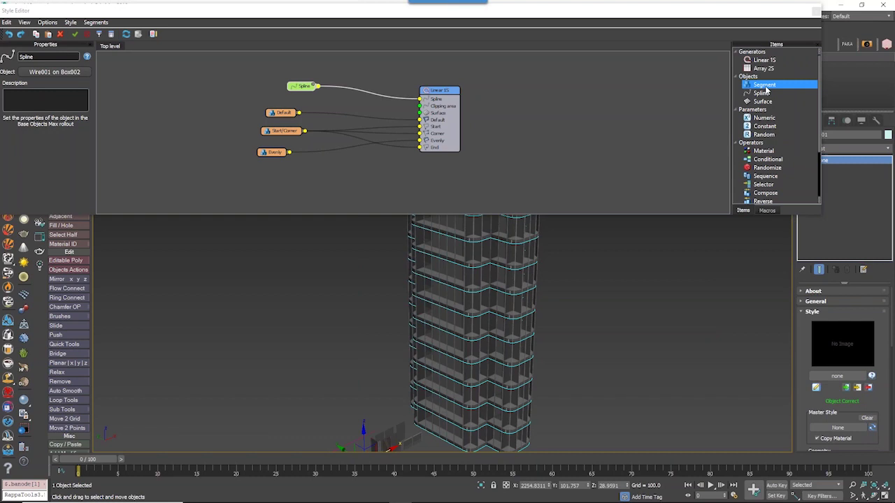
click(766, 93)
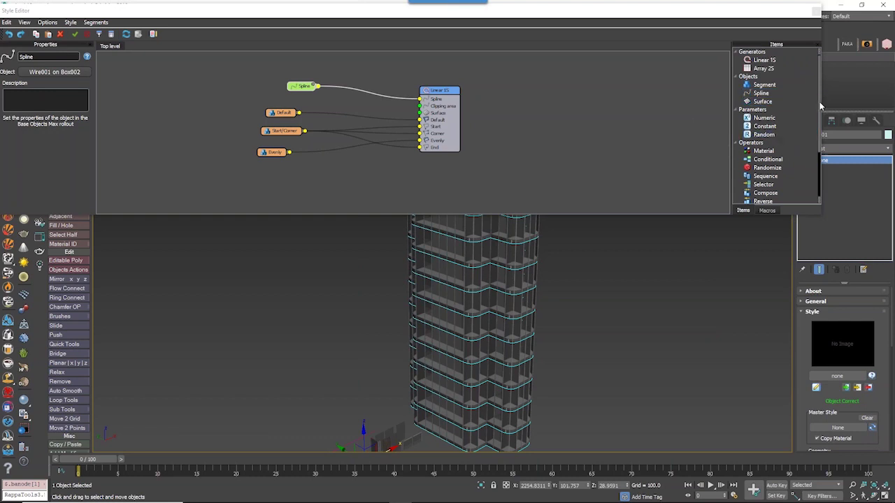
scroll(763, 70, down, 3)
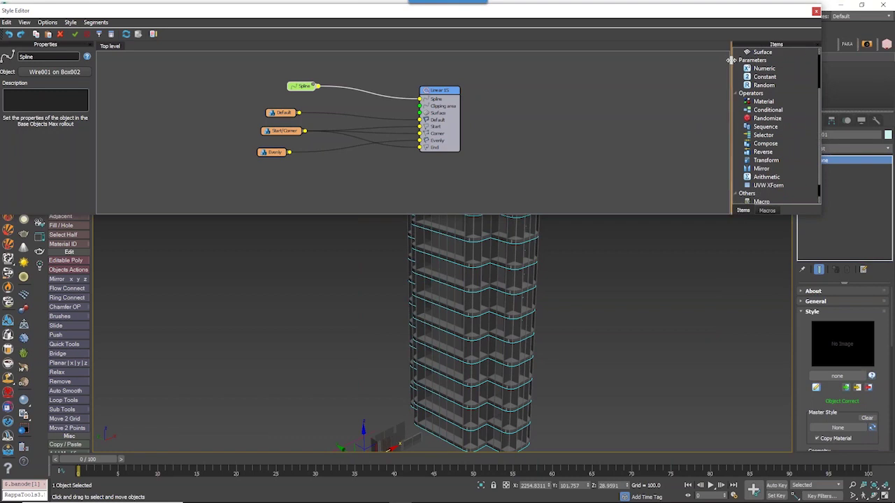
click(755, 61)
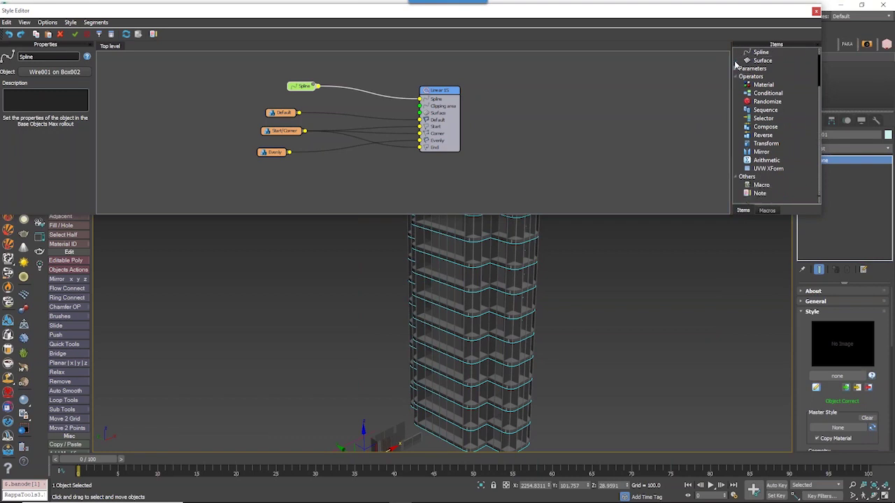
click(765, 95)
middle_drag(327, 113, 364, 116)
scroll(341, 165, up, 3)
scroll(342, 166, up, 1)
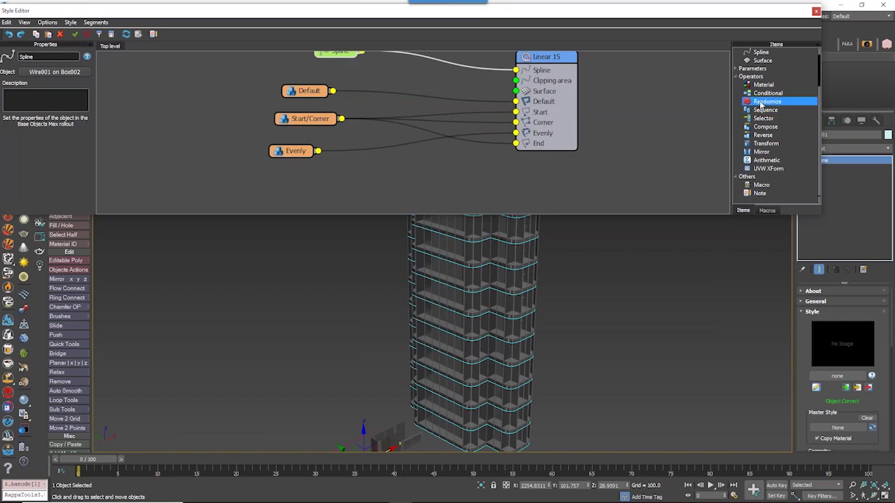
- Move the Default, Start/Corner and Evenly segment nodes further away from the Linear 1S generator to make room for operators
drag(330, 192, 221, 98)
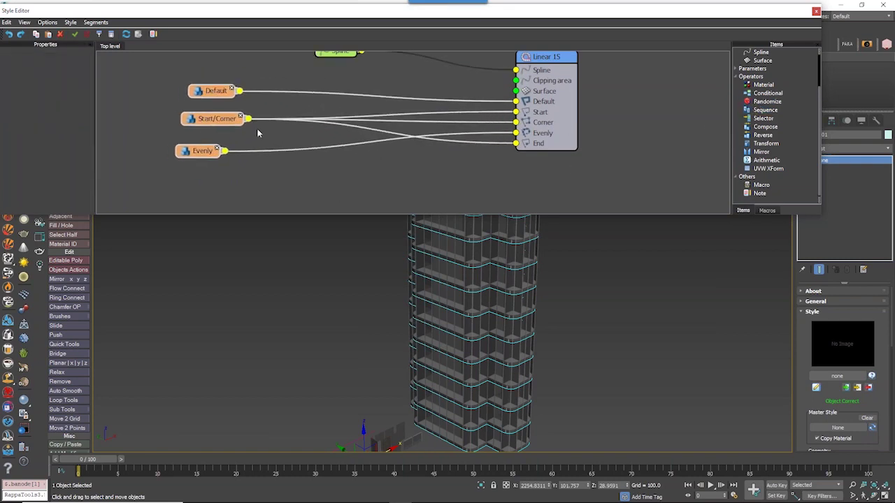
click(348, 187)
middle_drag(477, 336, 505, 329)
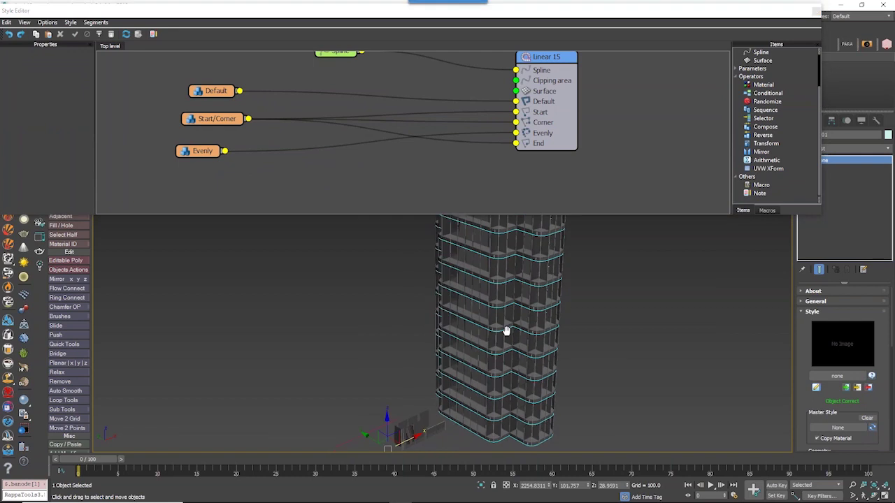
click(769, 85)
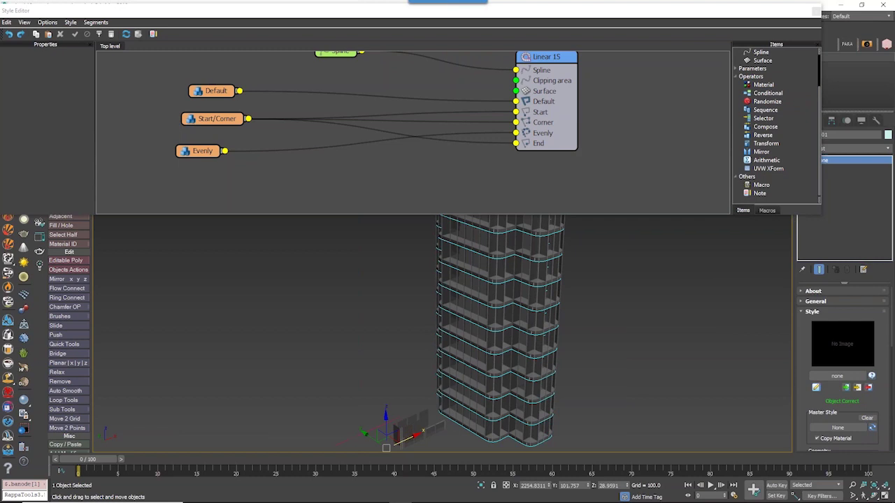
- Duplicate the Default segment node and assign the Default Shade louvre panel as the copy's object
alt+middle_drag(470, 394, 461, 412)
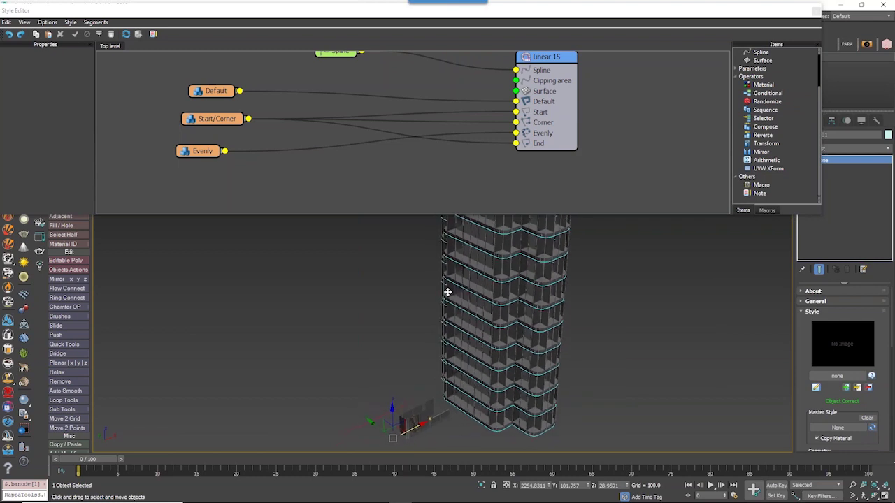
scroll(414, 417, up, 10)
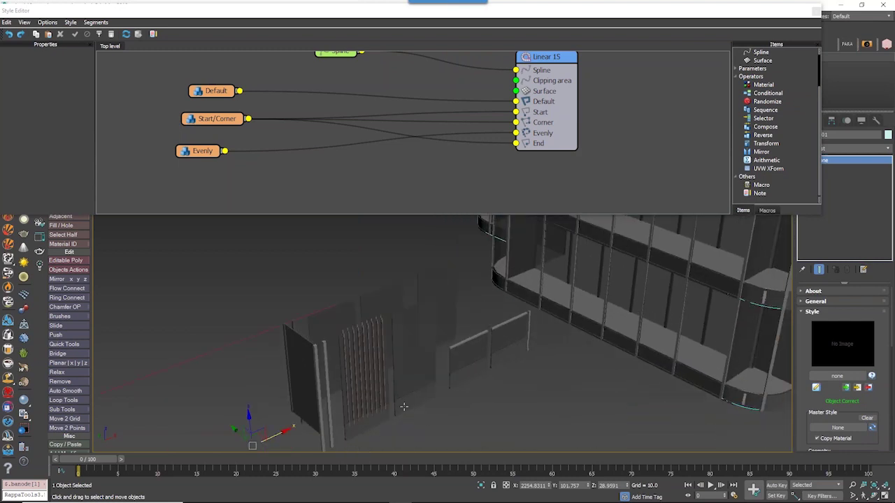
click(363, 374)
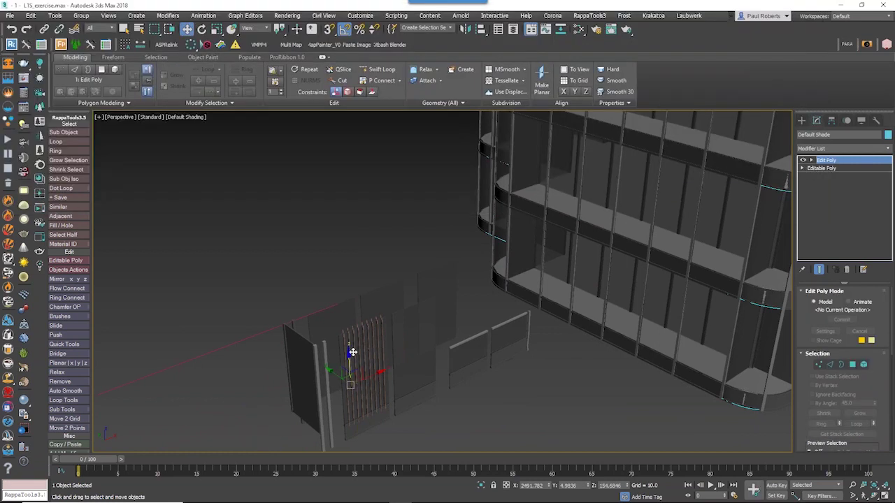
click(568, 266)
drag(234, 108, 208, 111)
key(ctrl+v)
click(52, 83)
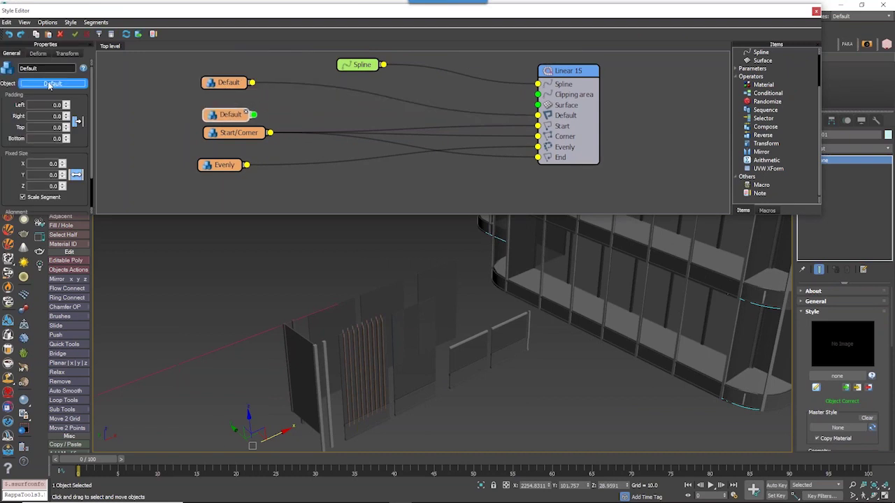
click(371, 376)
drag(239, 110, 217, 96)
- Insert a Randomize operator before the generator's Default input and wire the Default and Default Shade segments into it
scroll(559, 372, down, 3)
middle_drag(517, 370, 444, 365)
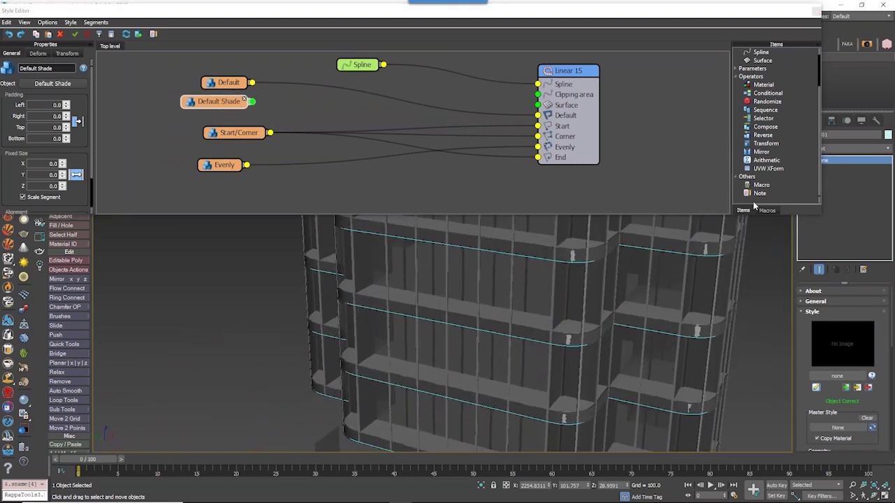
drag(767, 101, 339, 111)
drag(252, 82, 308, 122)
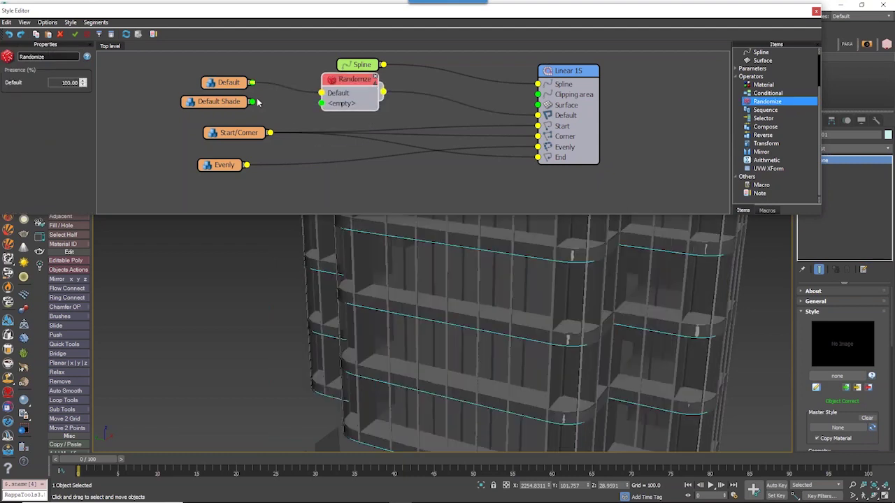
drag(251, 101, 321, 106)
drag(357, 82, 363, 89)
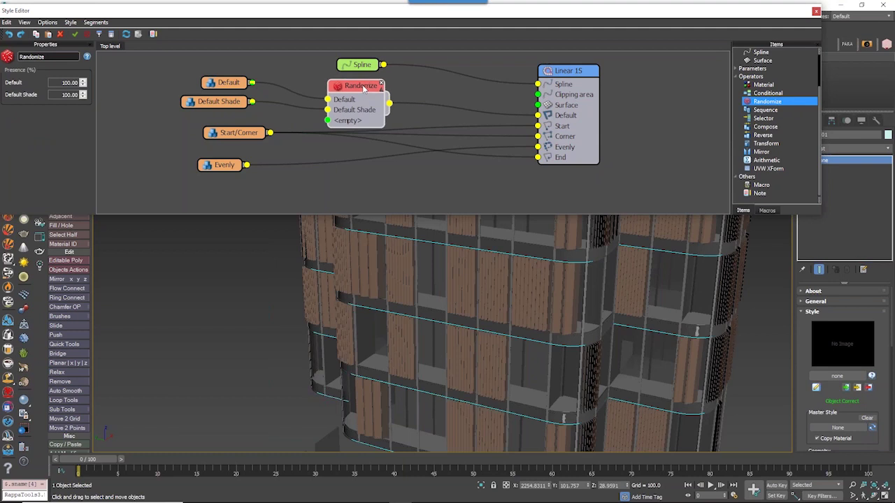
- Set the Randomize operator's Default Shade presence to 20% and check the panel distribution on the tower
scroll(473, 321, down, 3)
scroll(521, 362, down, 2)
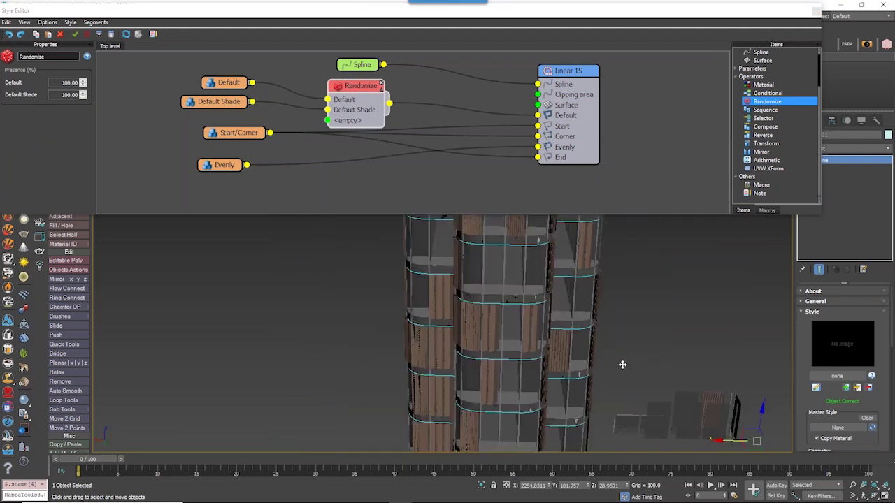
alt+middle_drag(622, 365, 712, 355)
middle_drag(614, 344, 597, 362)
scroll(485, 306, up, 2)
alt+middle_drag(485, 306, 565, 299)
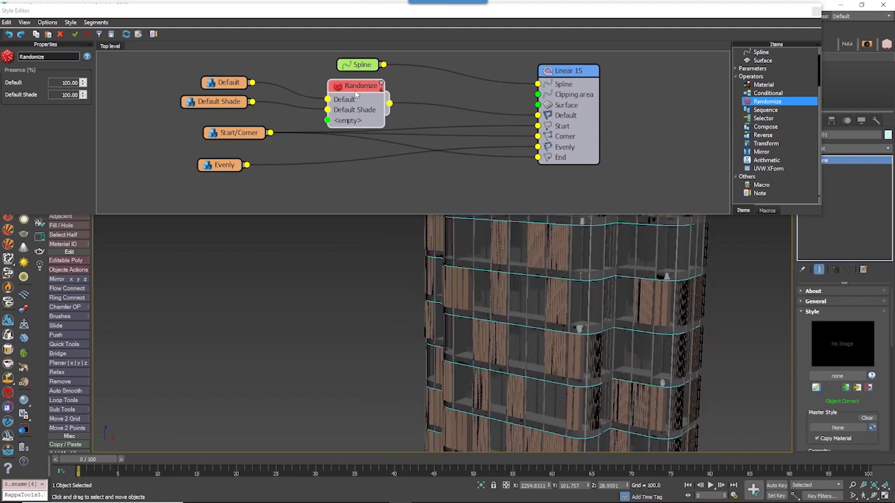
drag(353, 67, 355, 37)
drag(345, 85, 361, 71)
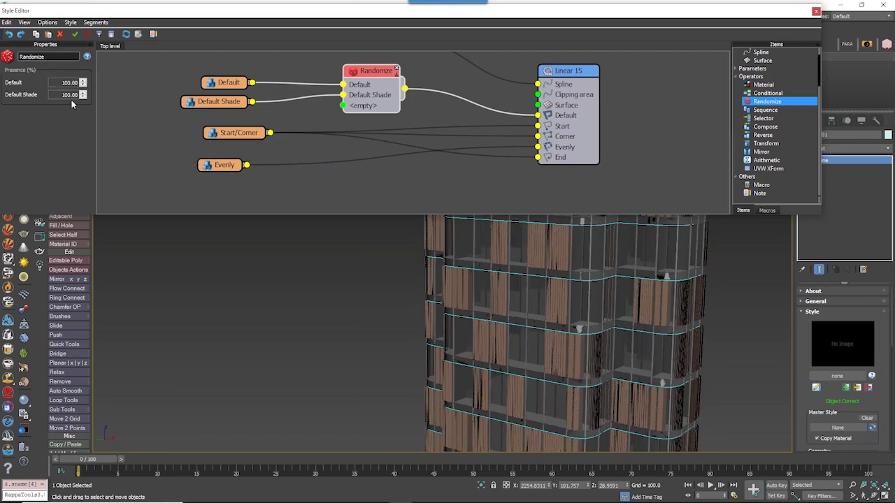
double_click(70, 98)
text(20)
key(Return)
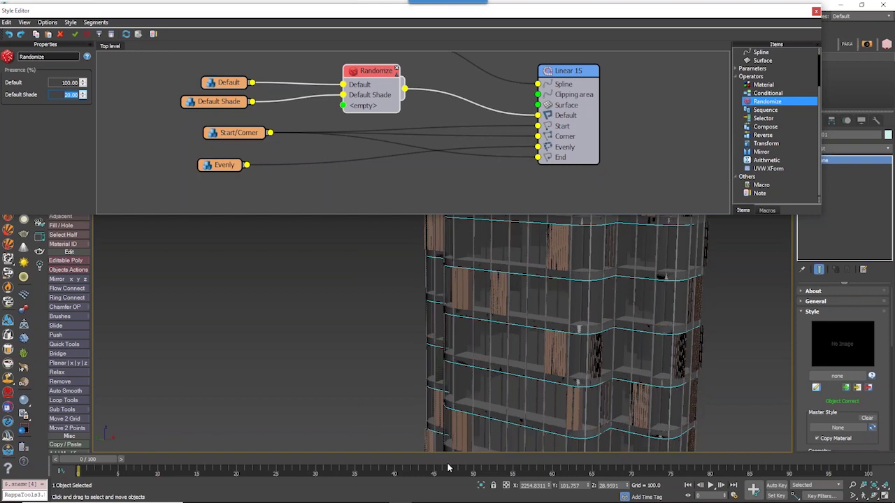
mouse_move(529, 360)
alt+middle_down()
mouse_move(714, 364)
mouse_move(733, 385)
mouse_move(601, 356)
mouse_move(543, 373)
mouse_move(525, 369)
mouse_move(528, 353)
mouse_move(523, 372)
mouse_move(517, 363)
alt+middle_up()
- Move the Randomize node out of the way and add a Conditional operator between the segments and the generator
drag(374, 71, 397, 166)
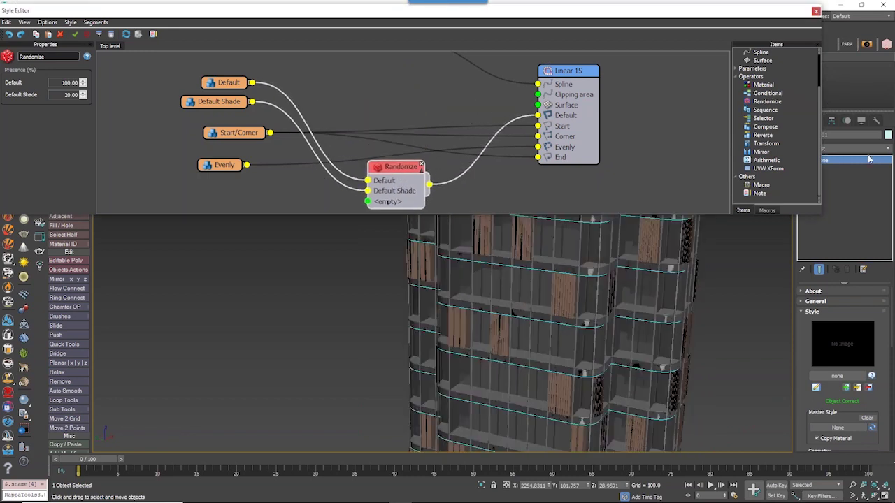
drag(768, 93, 385, 86)
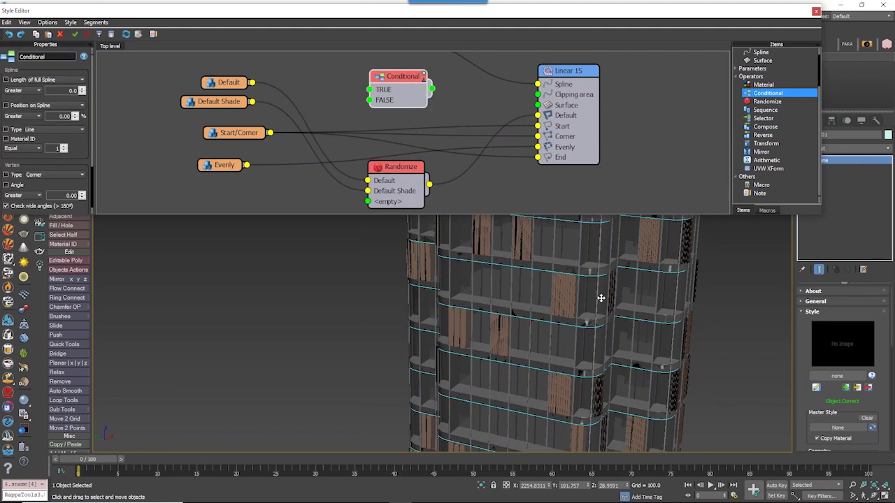
click(237, 102)
click(236, 78)
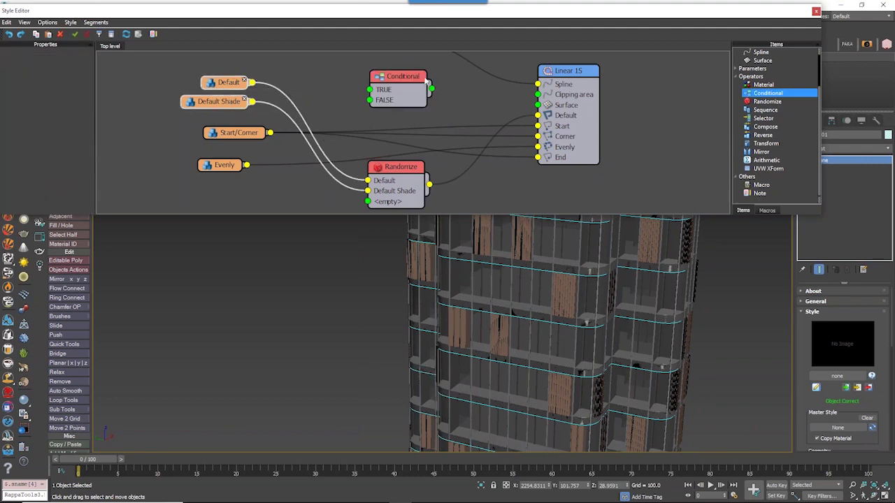
drag(403, 83, 380, 85)
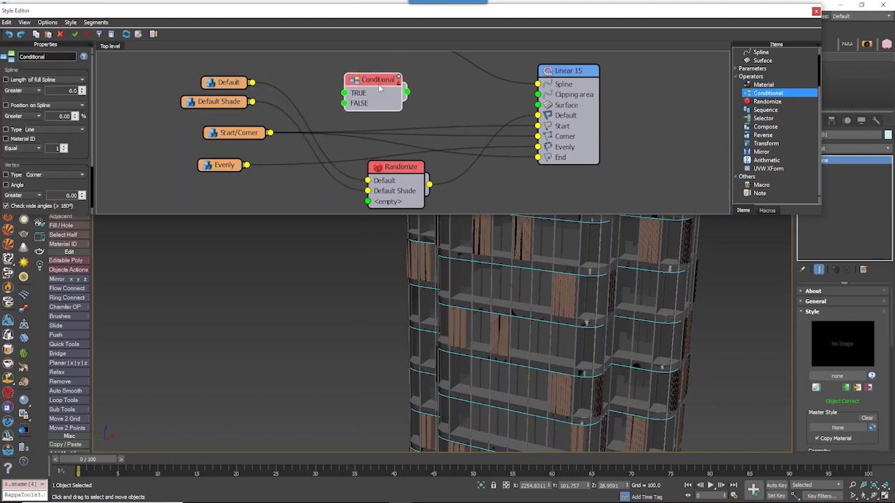
- Wire Default to the Conditional's TRUE input, Default Shade to FALSE, and the Conditional's output to the generator's Default input
mouse_move(91, 123)
mouse_down()
mouse_move(94, 157)
mouse_move(94, 98)
mouse_move(95, 166)
mouse_move(90, 117)
mouse_up()
drag(250, 56, 308, 91)
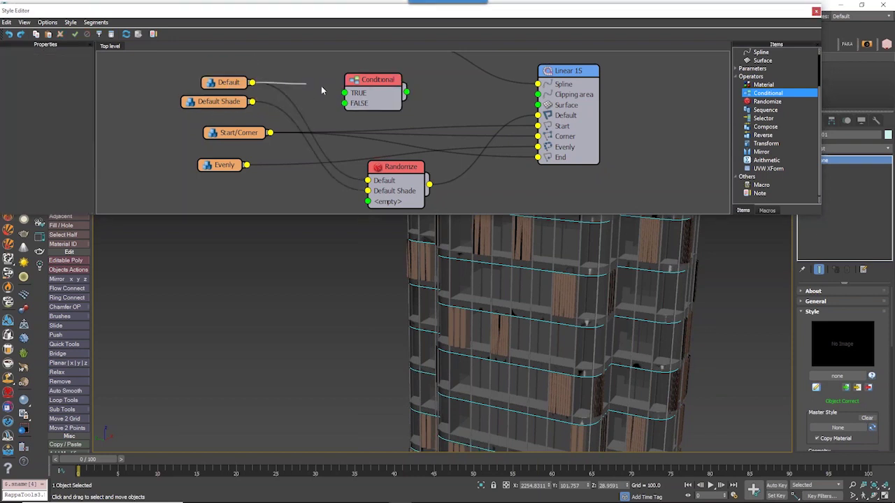
drag(321, 85, 349, 91)
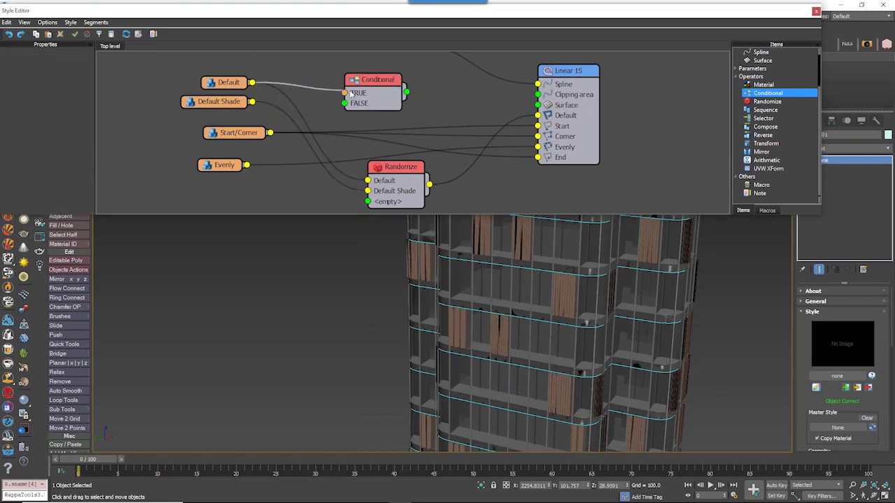
drag(251, 101, 345, 104)
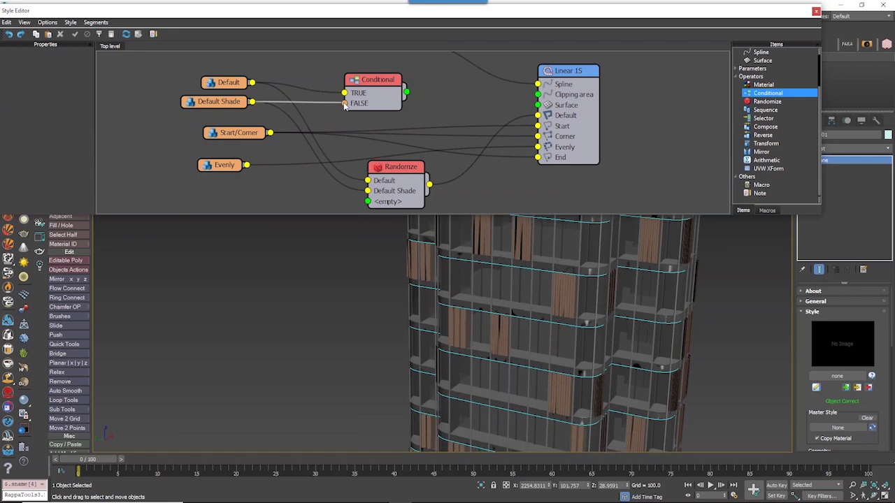
drag(406, 92, 537, 115)
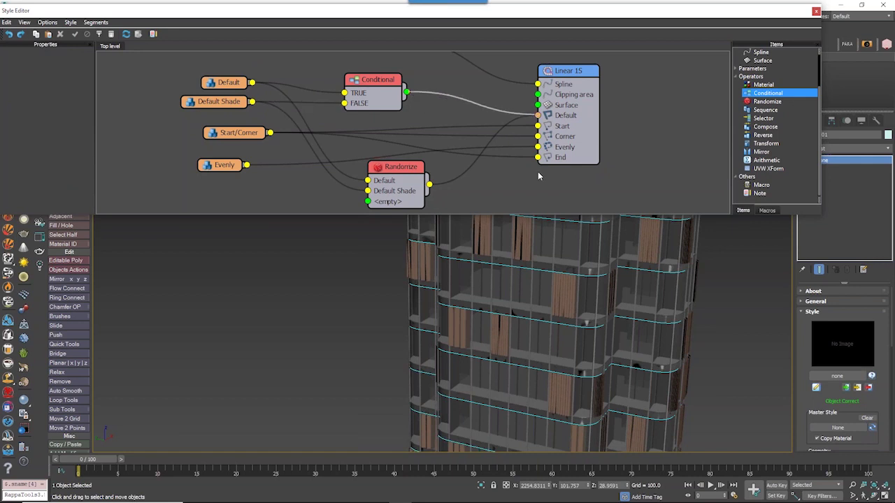
drag(374, 83, 406, 82)
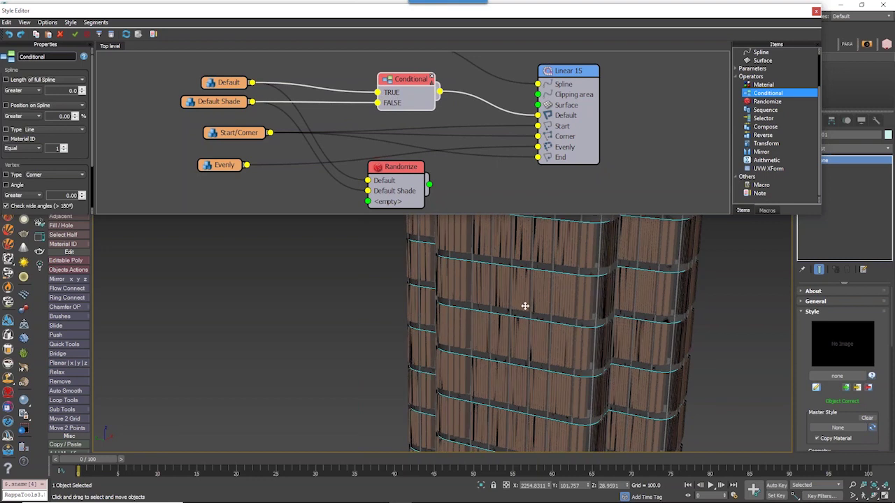
- Enable the Conditional operator's Material ID condition and check which facade sections receive the shade panels
drag(228, 86, 218, 82)
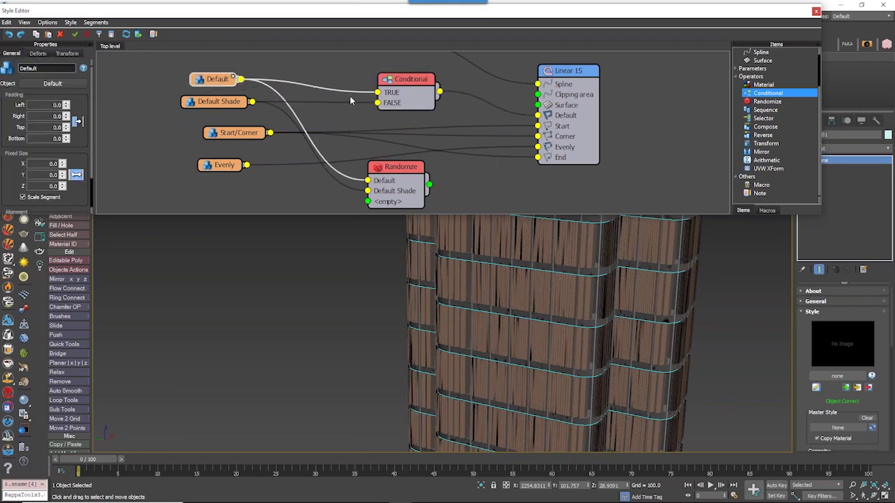
click(399, 93)
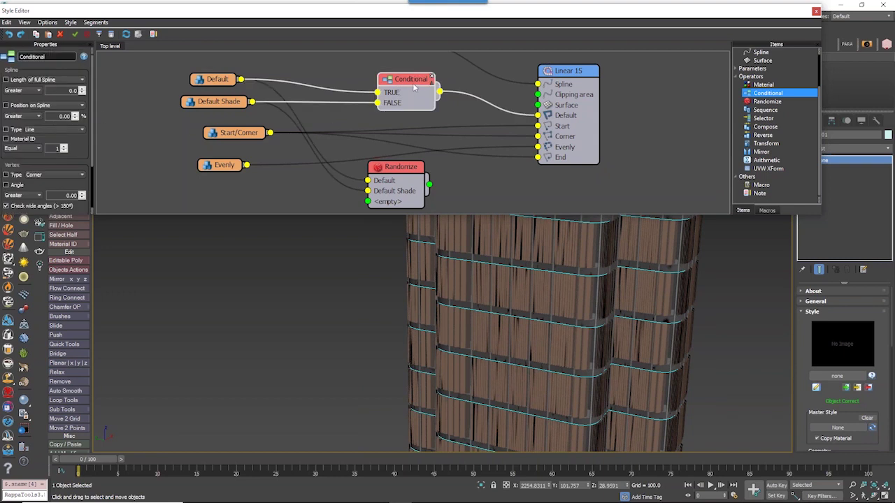
click(7, 138)
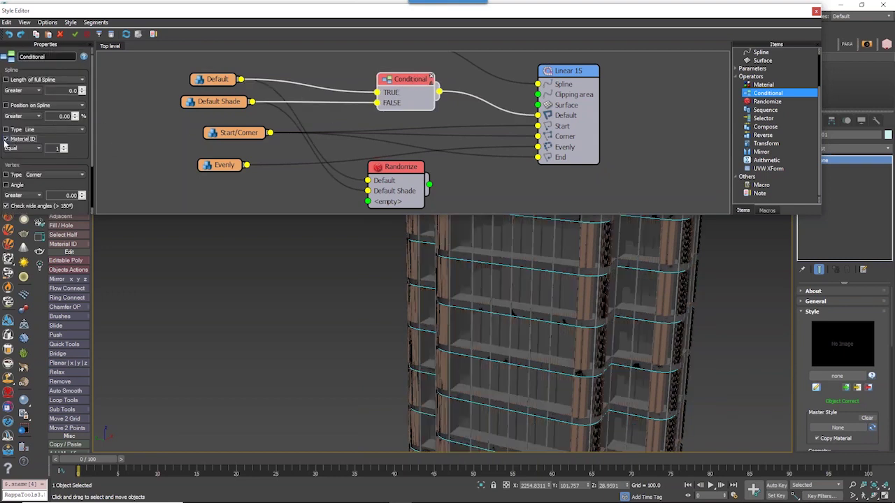
alt+middle_drag(508, 297, 487, 306)
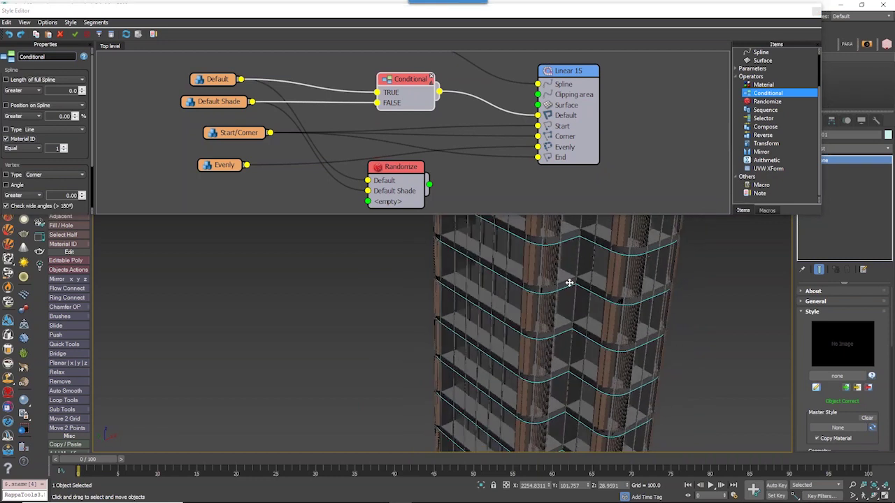
middle_drag(587, 296, 629, 311)
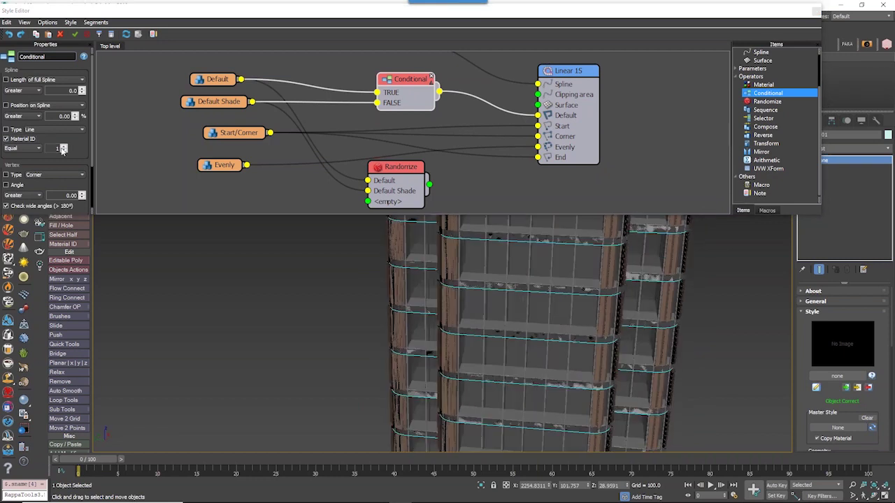
- Set the Conditional's Material ID to Equal 2 and check the panels around the tower
click(64, 148)
click(64, 148)
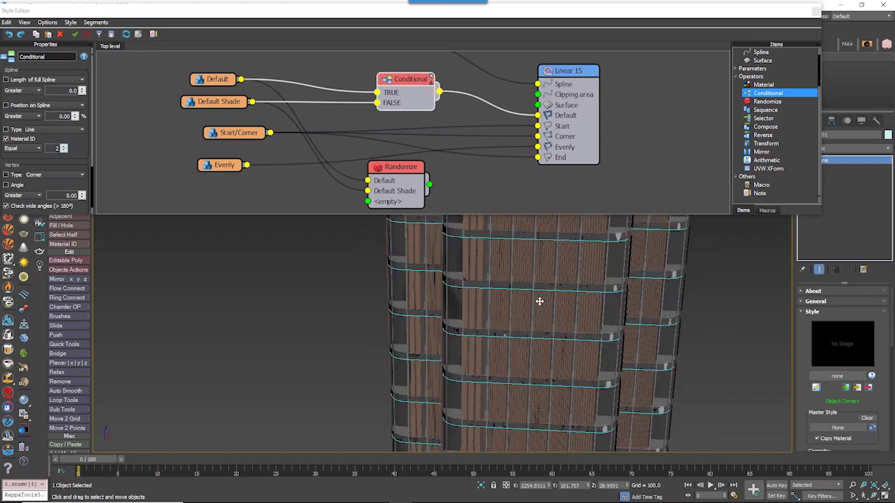
alt+middle_drag(538, 301, 545, 318)
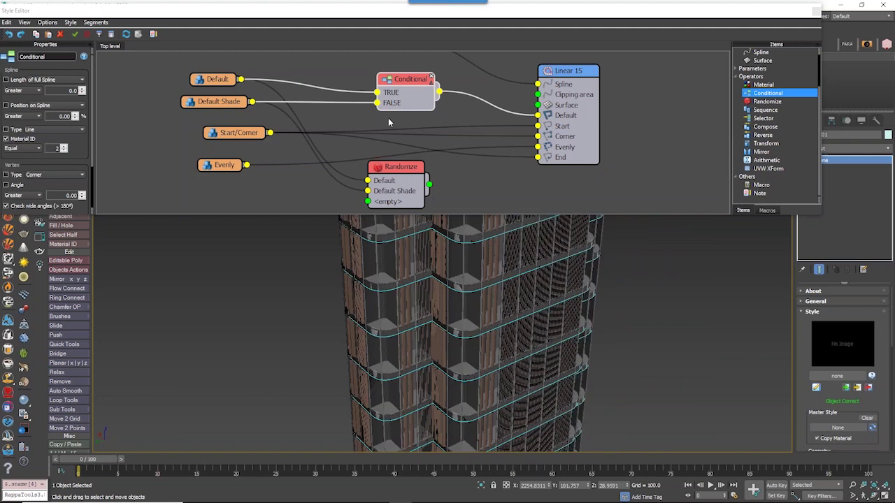
- Examine the Conditional's Position on Spline choices and its further vertex and segment conditions
middle_drag(387, 106, 409, 137)
scroll(410, 136, down, 1)
drag(422, 120, 418, 110)
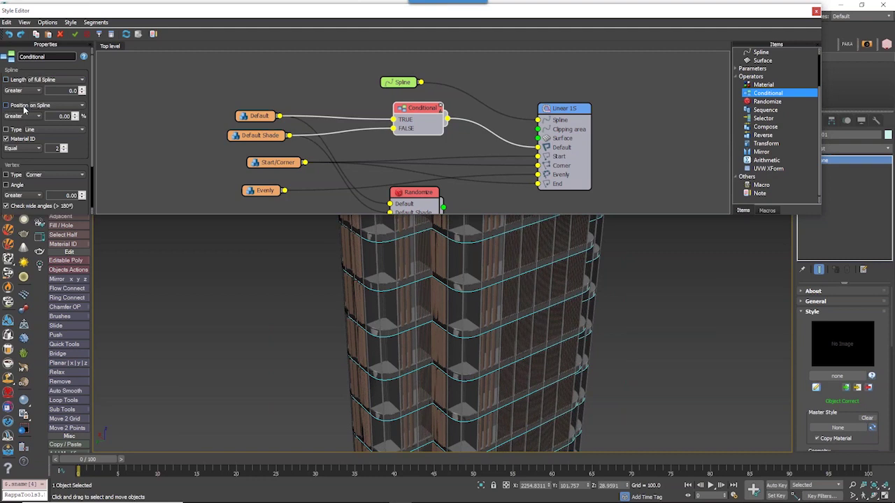
click(39, 105)
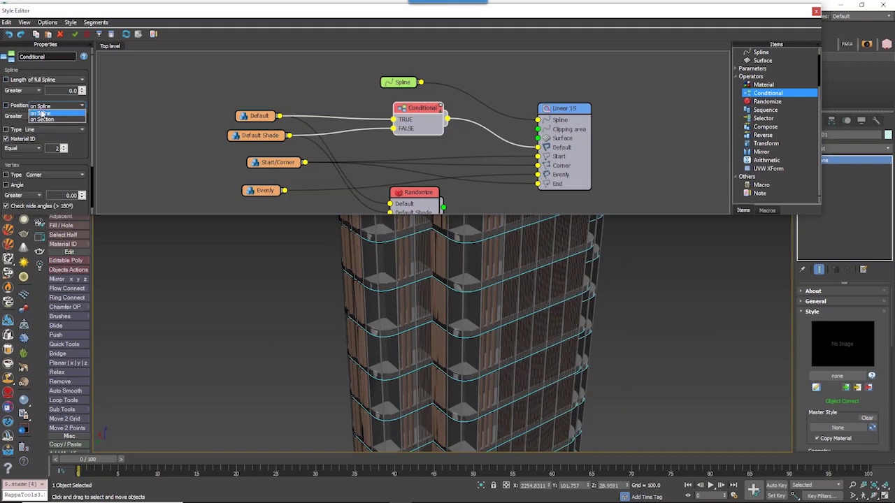
click(41, 113)
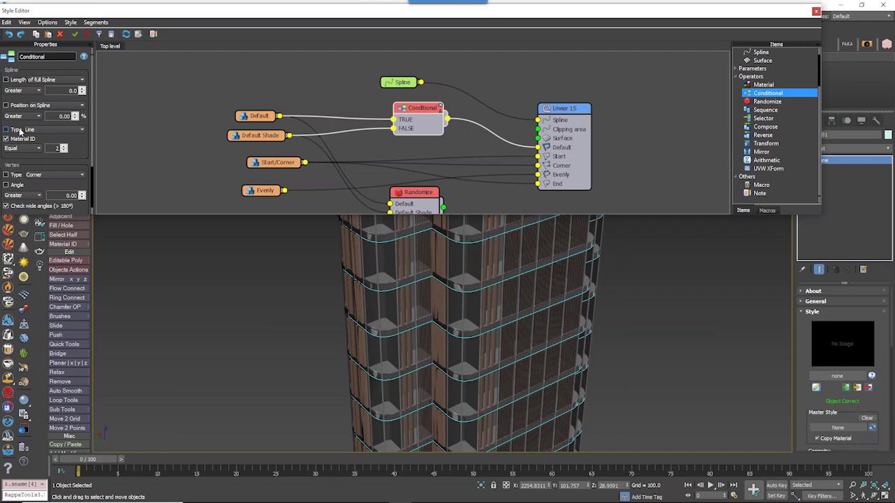
drag(92, 127, 93, 170)
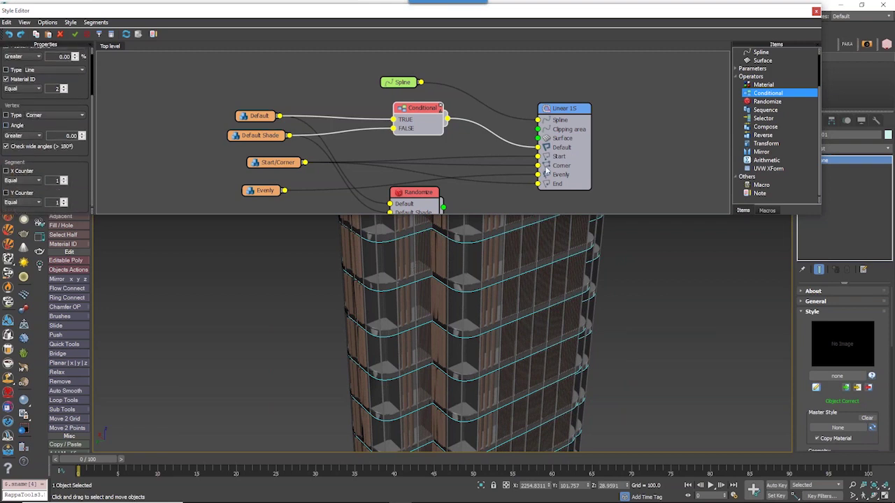
- Enable the Conditional's X Counter condition as Multiple of 2 and check the panel rhythm on the tower
click(7, 172)
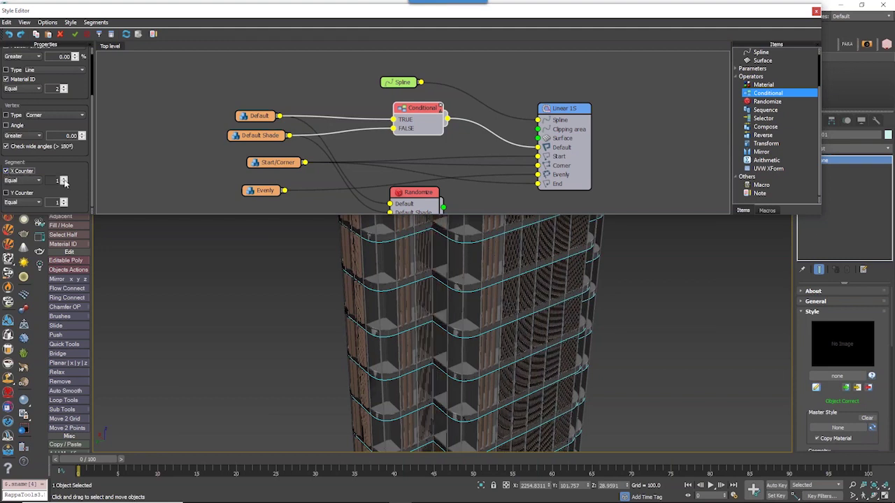
click(64, 178)
click(23, 180)
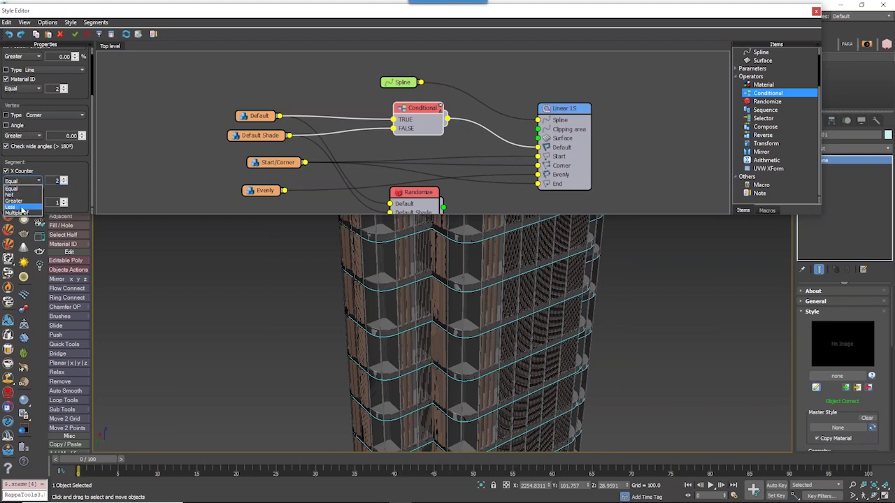
click(21, 212)
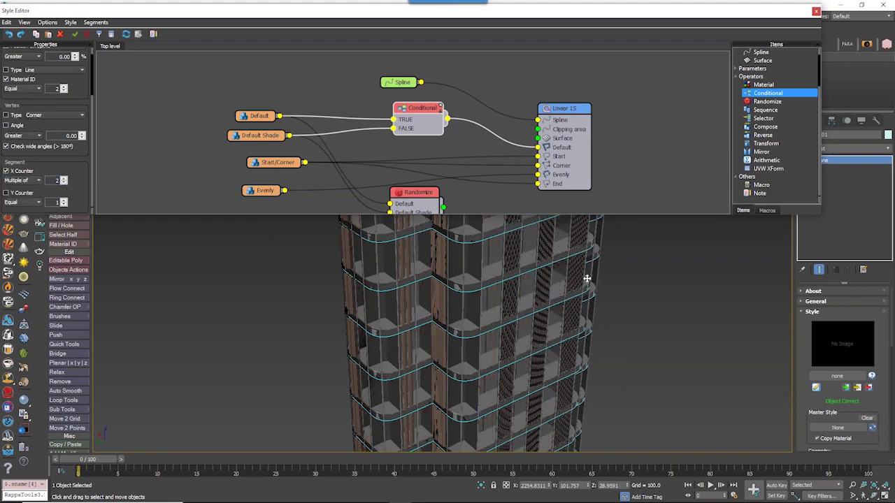
alt+middle_drag(588, 284, 450, 303)
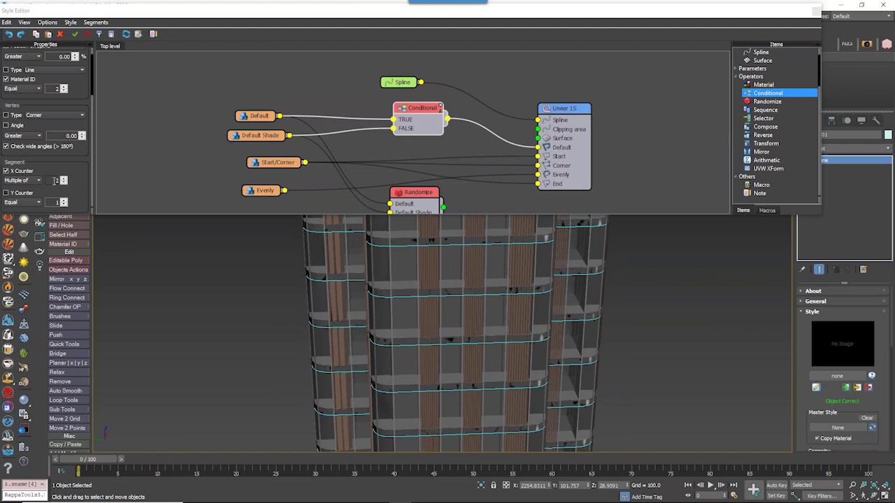
- Delete the Randomize and Conditional operators from the style graph
middle_drag(454, 150, 449, 129)
click(412, 173)
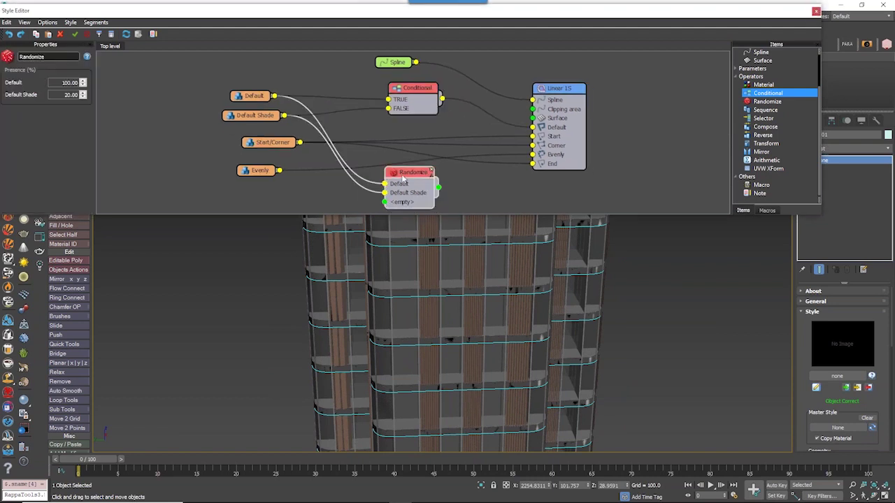
key(Delete)
click(413, 92)
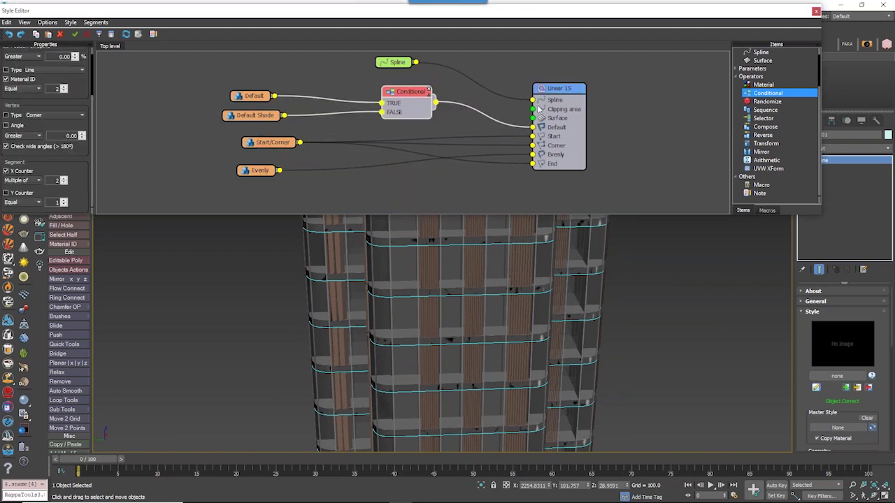
key(Delete)
- Add a Sequence operator, feed it Default and Default Shade, and wire its output to the generator's Default input
drag(765, 110, 371, 105)
drag(267, 125, 346, 112)
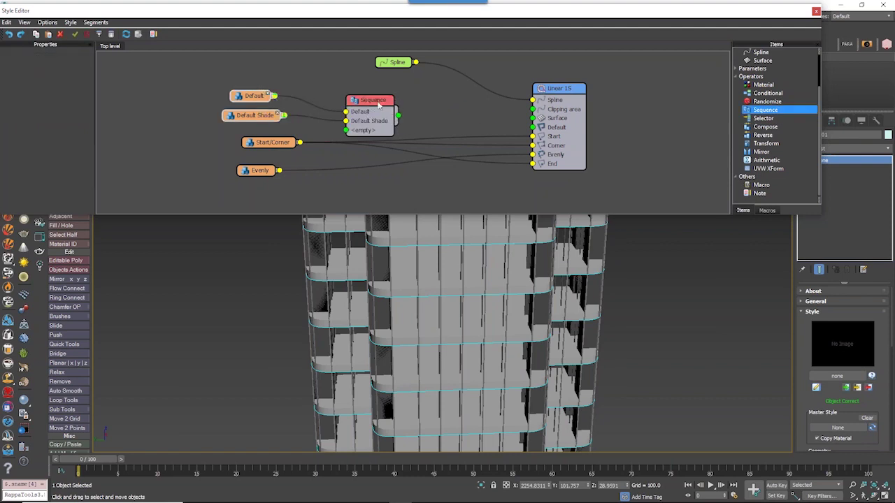
click(397, 112)
drag(445, 122, 534, 127)
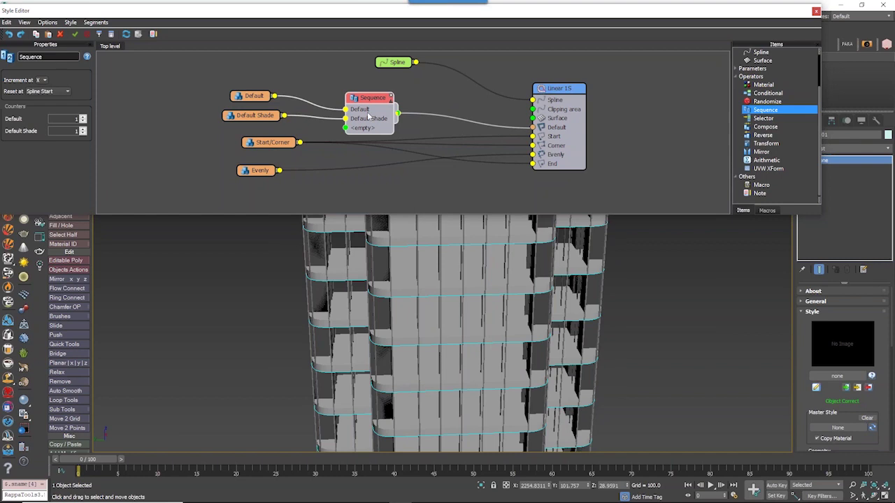
drag(366, 100, 389, 99)
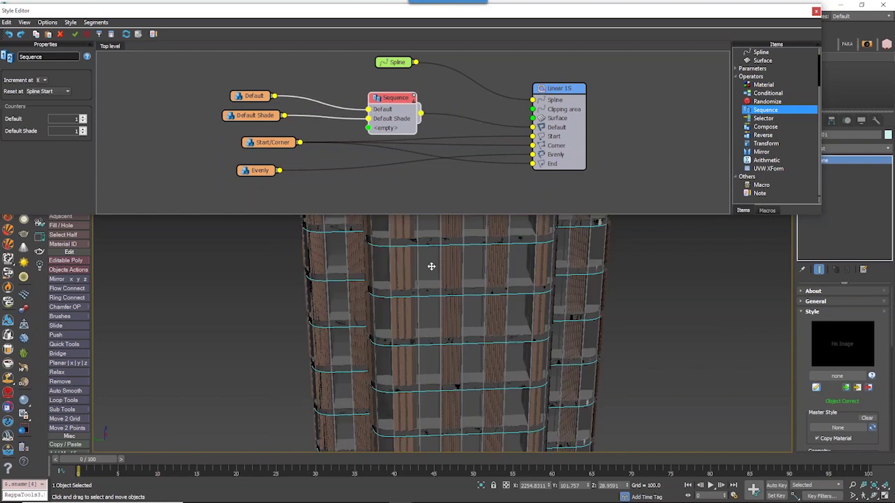
drag(390, 105, 388, 96)
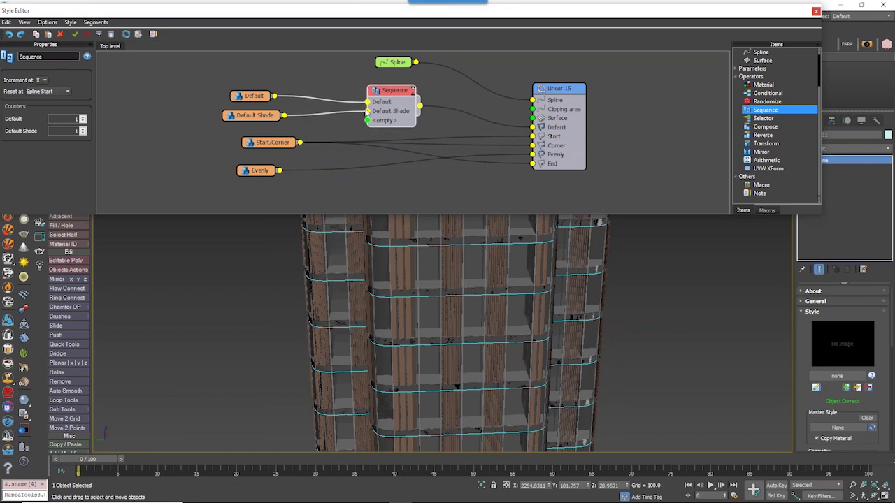
- Try a Default counter of 2 in the Sequence operator, check the facade, and return the counter to 1
alt+middle_drag(441, 298, 358, 163)
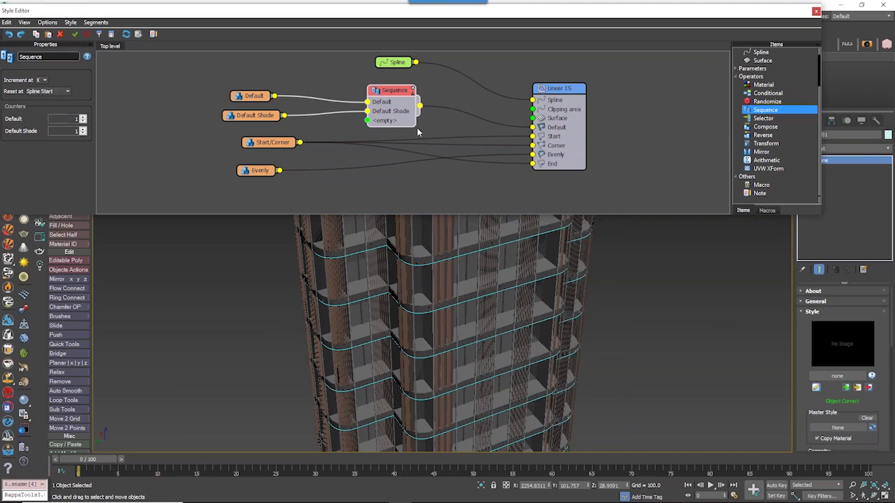
click(827, 160)
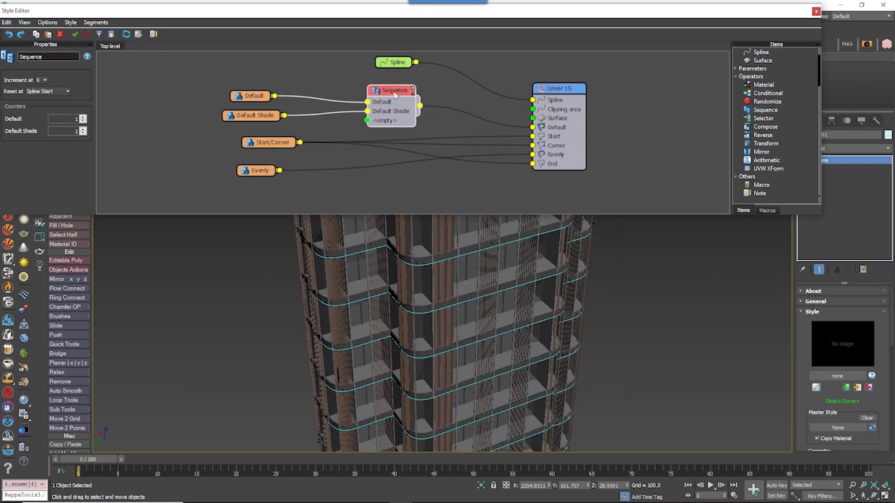
drag(393, 93, 393, 94)
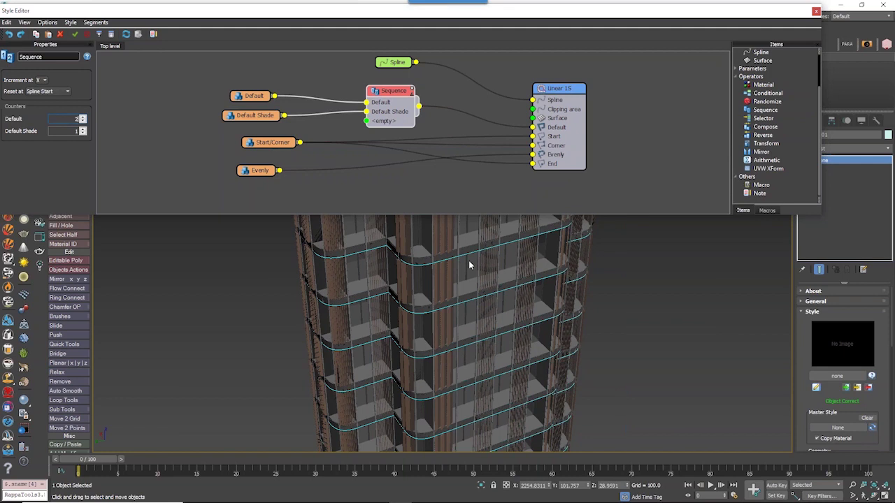
middle_drag(577, 361, 550, 386)
click(82, 122)
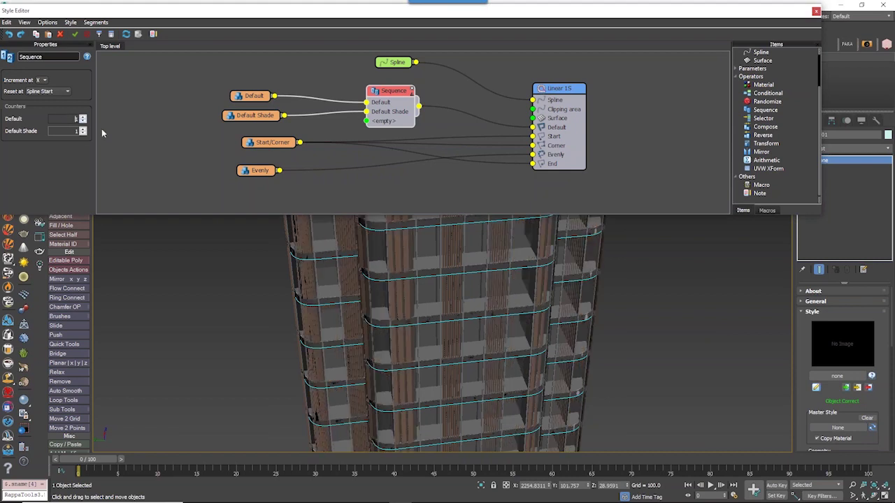
- Set the Sequence's Default Shade counter to 2 and check the panel pattern on the tower
click(59, 133)
middle_drag(342, 158, 338, 157)
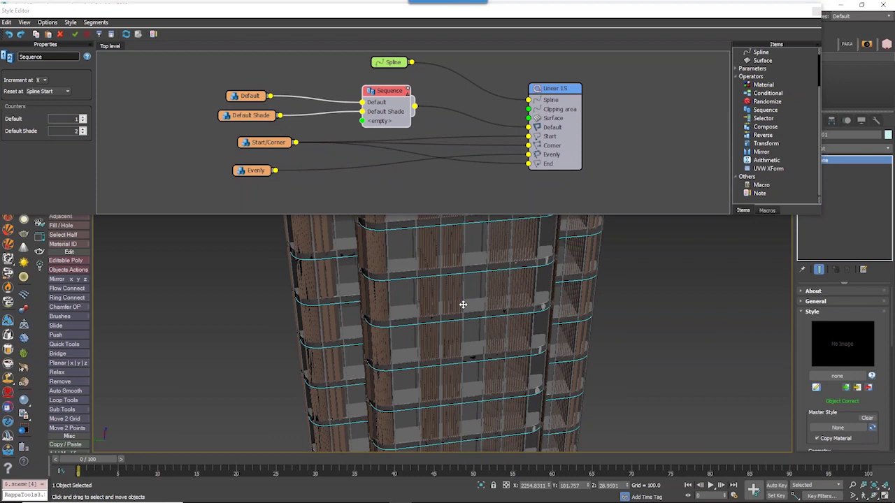
mouse_move(463, 304)
alt+middle_down()
mouse_move(487, 292)
mouse_move(447, 310)
alt+middle_up()
alt+middle_drag(432, 359, 425, 262)
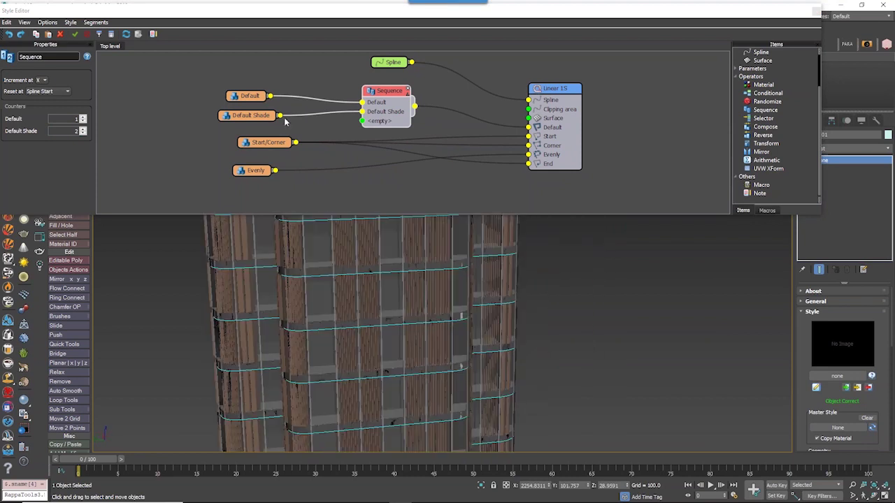
- Check the Sequence's Increment at choices, keep X, and examine the panel pattern around the tower's corners
click(41, 81)
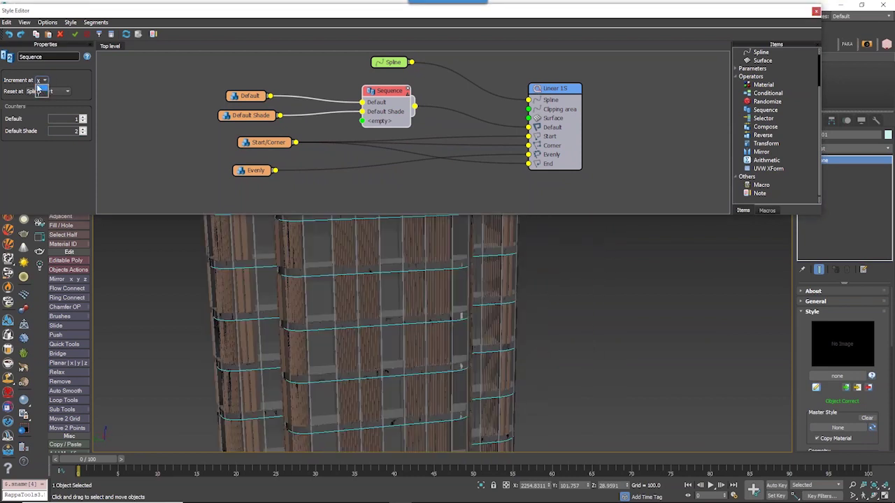
click(161, 77)
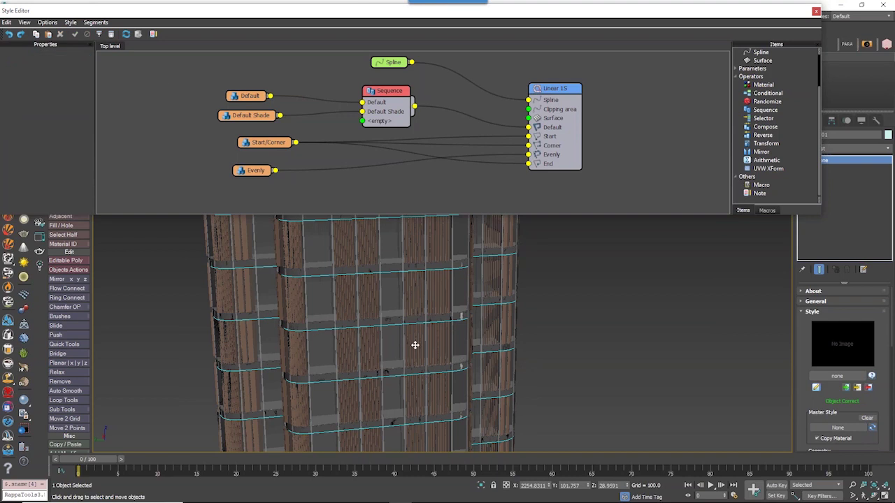
click(391, 99)
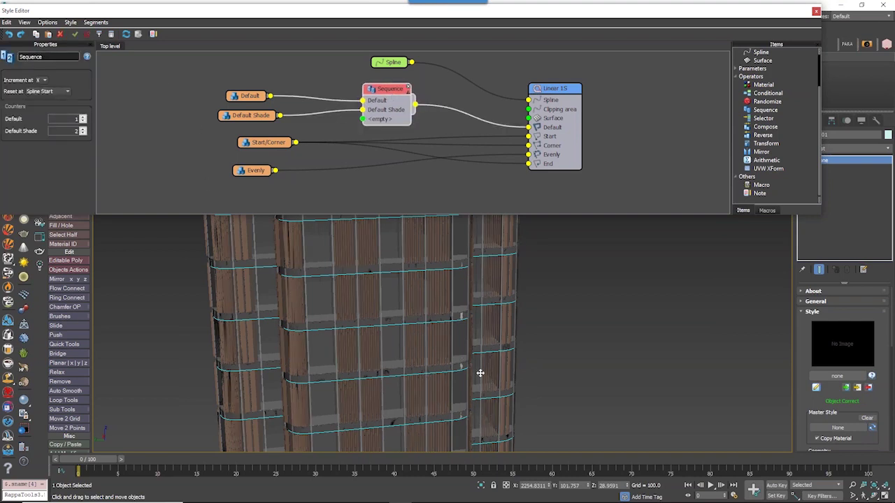
middle_drag(459, 98, 517, 98)
scroll(453, 334, down, 4)
alt+middle_drag(463, 330, 385, 371)
scroll(399, 353, up, 3)
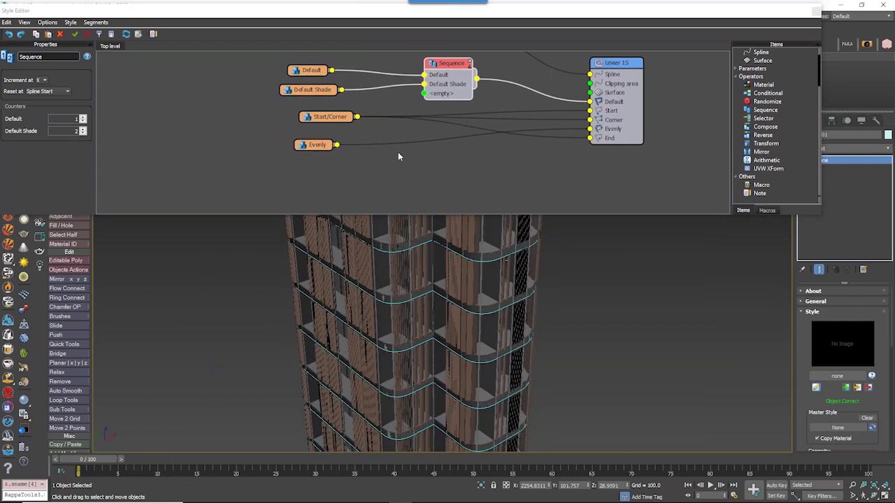
- Set the Sequence's Default Shade counter to 1 and check the alternating panels around the tower
middle_drag(397, 100, 409, 98)
alt+middle_drag(335, 350, 420, 335)
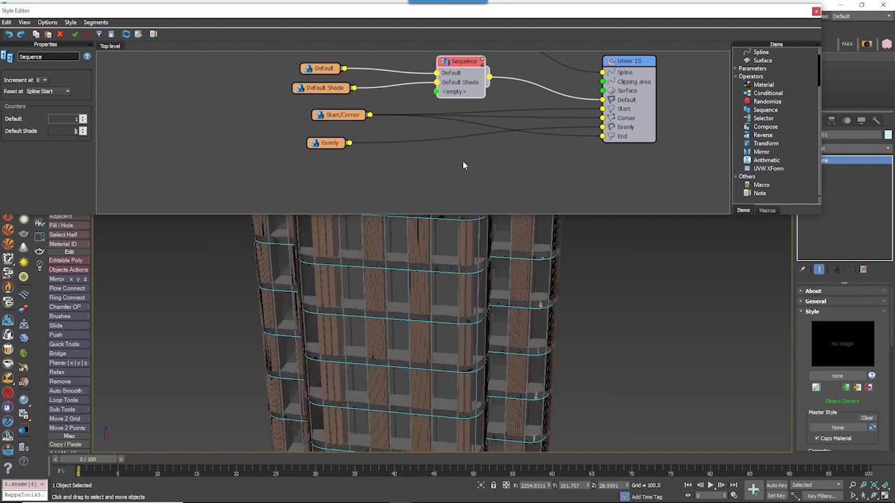
middle_drag(463, 163, 442, 138)
alt+middle_drag(481, 360, 453, 368)
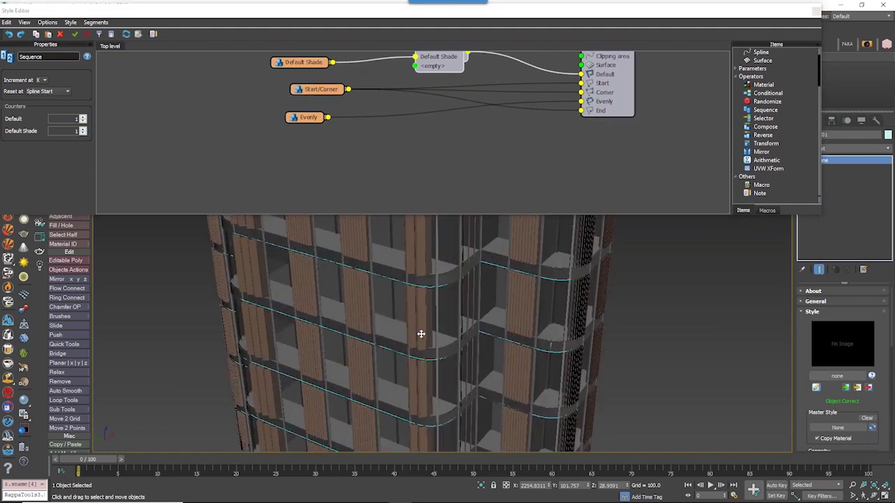
alt+middle_drag(421, 334, 418, 354)
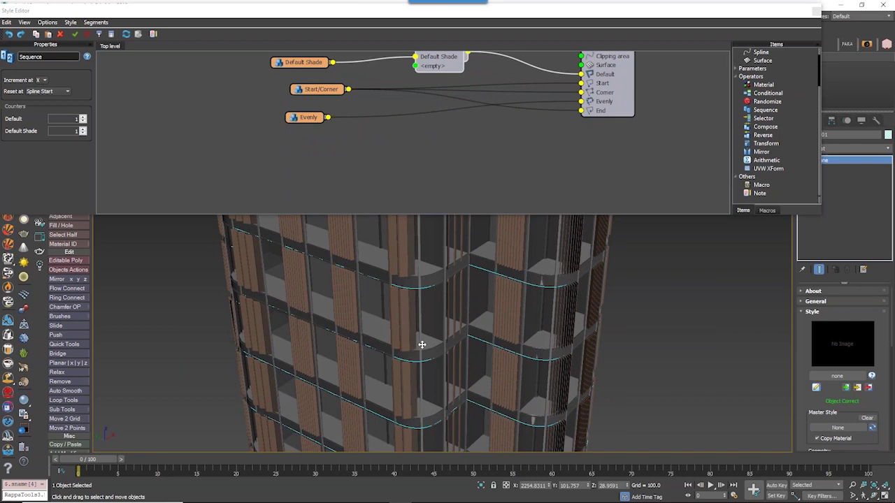
- Move the Evenly and Start/Corner nodes apart and add a Conditional operator beside the generator
click(454, 139)
middle_drag(454, 138, 451, 161)
alt+middle_drag(397, 347, 332, 164)
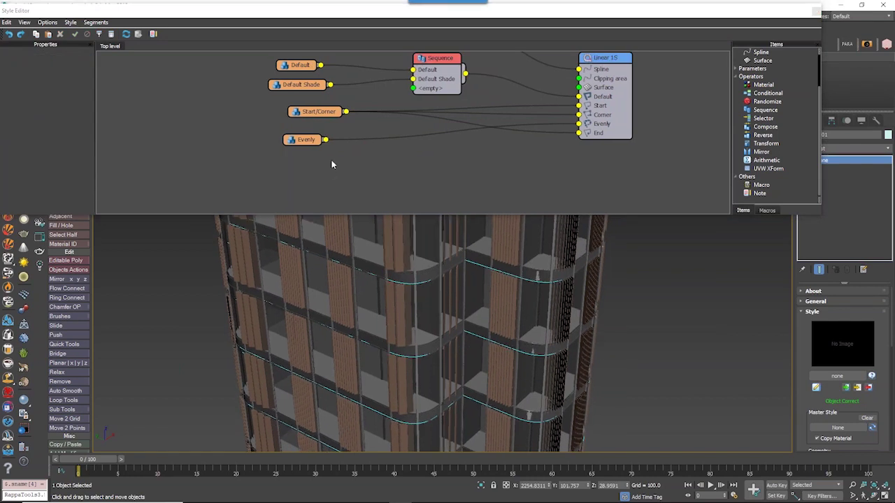
drag(304, 140, 311, 175)
drag(321, 117, 257, 124)
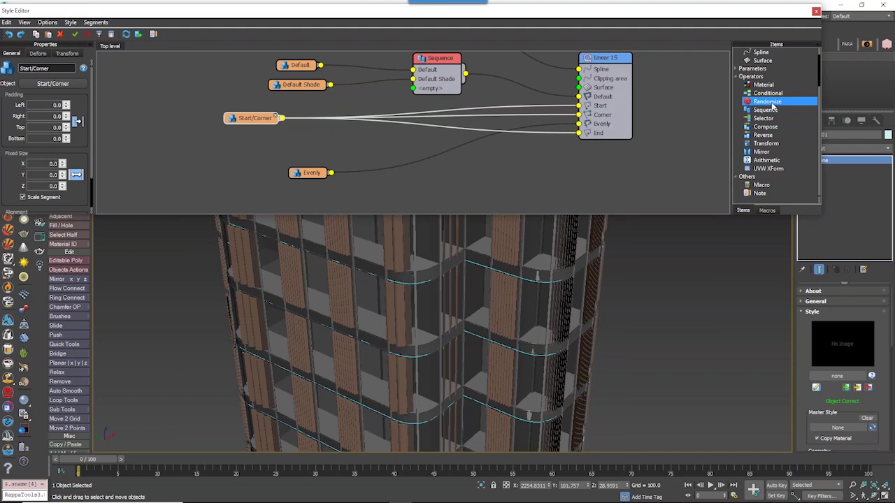
drag(767, 93, 577, 120)
drag(479, 174, 453, 134)
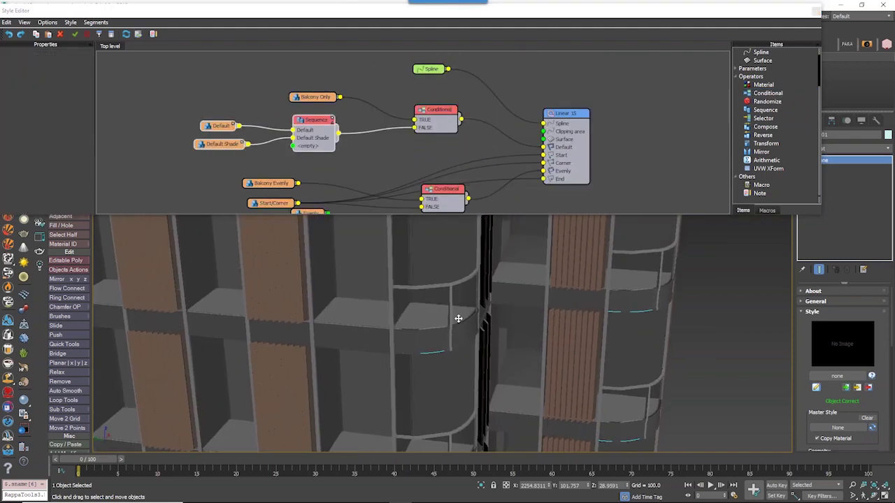
- Inspect the balcony corners and tidy the Balcony Evenly and Start/Corner nodes with the Conditional that feeds the generator's Evenly input
alt+middle_drag(459, 319, 488, 298)
middle_drag(449, 144, 456, 86)
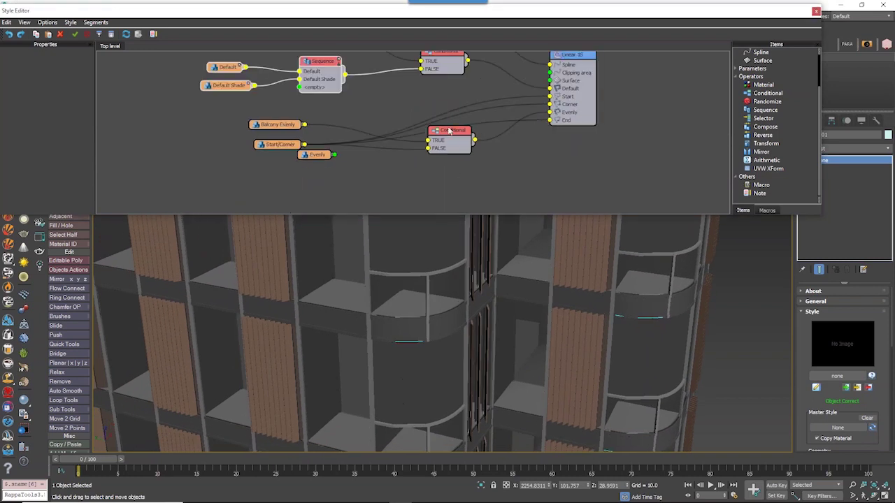
drag(451, 137, 446, 102)
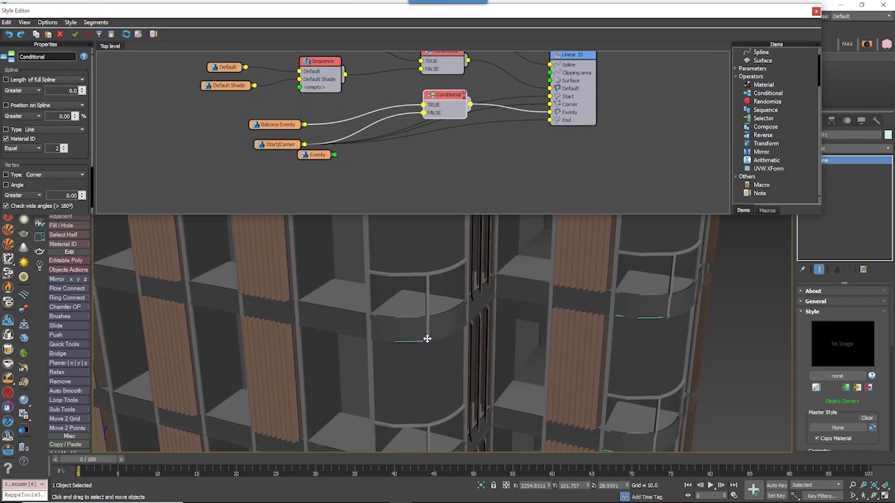
drag(452, 96, 441, 100)
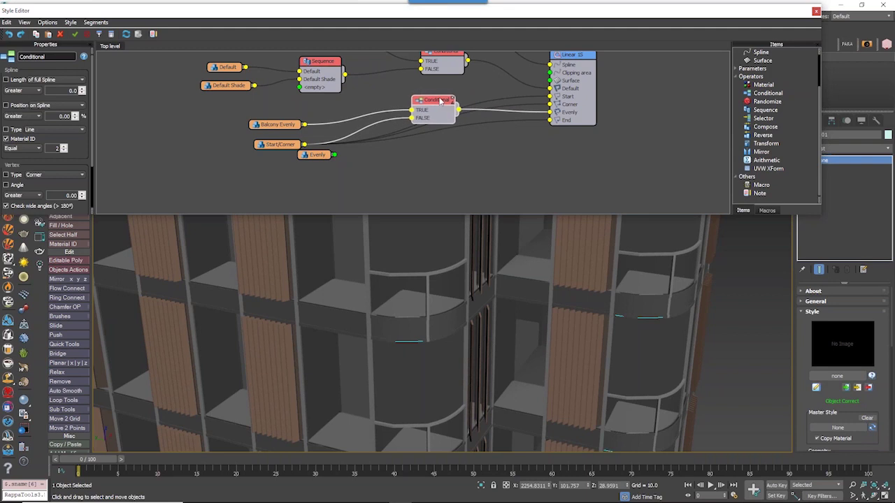
drag(274, 126, 277, 117)
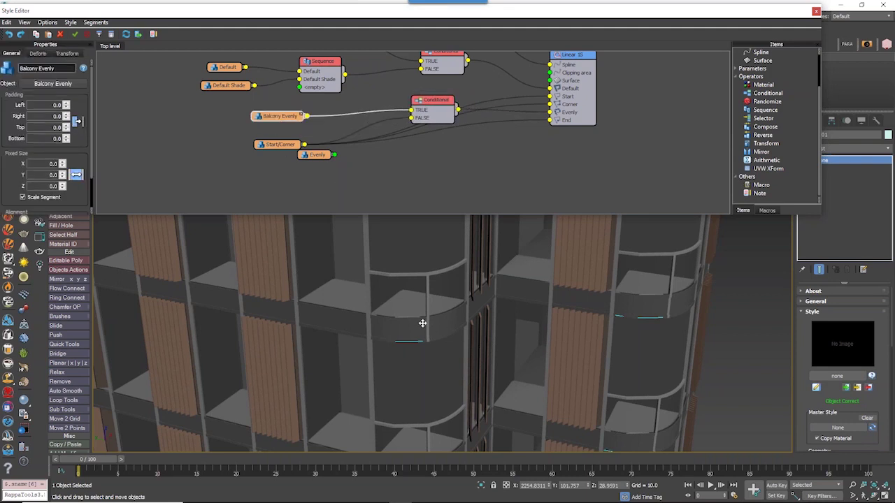
drag(434, 100, 432, 98)
drag(279, 145, 279, 137)
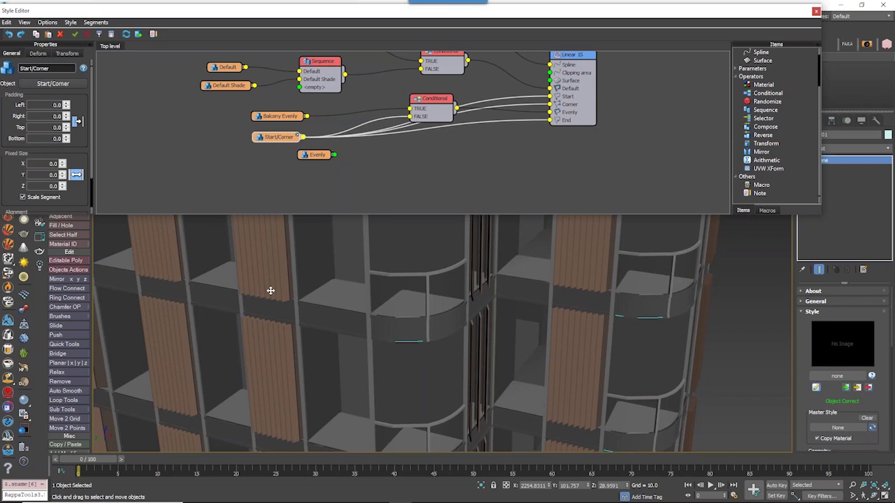
- Rearrange the Balcony Evenly node and the two Conditional operators so the node graph reads clearly
middle_drag(271, 291, 365, 292)
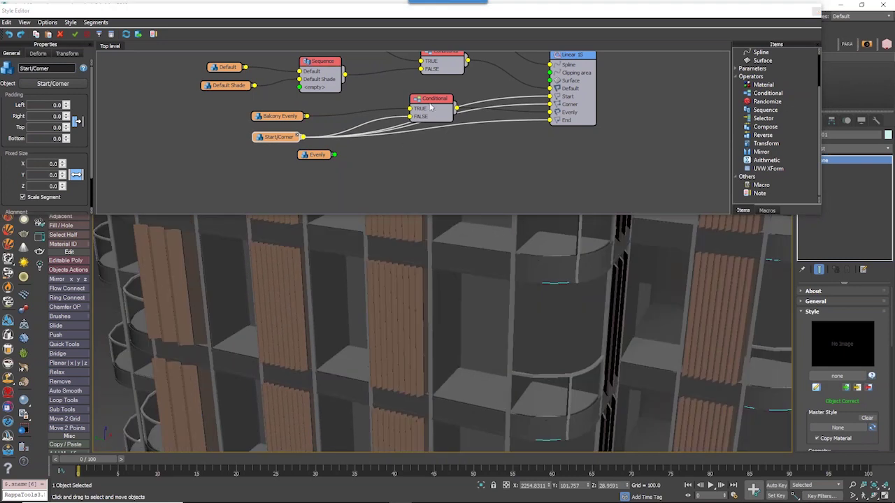
drag(428, 105, 440, 102)
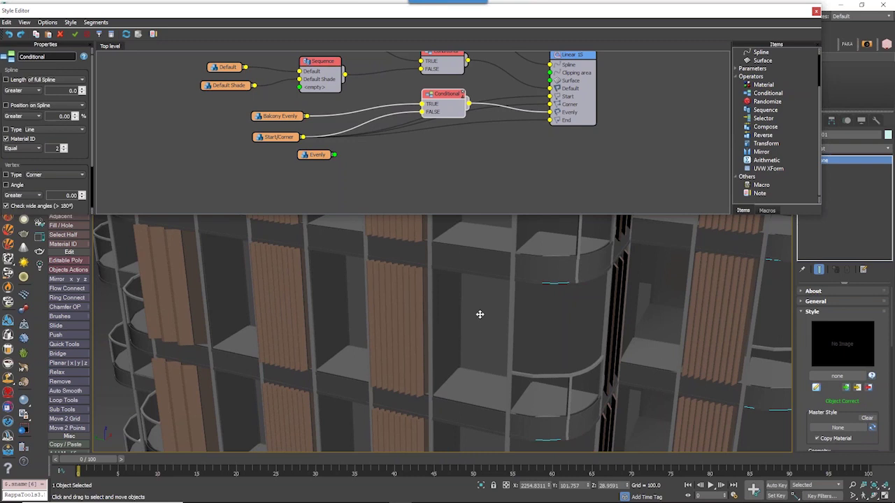
middle_drag(479, 314, 390, 324)
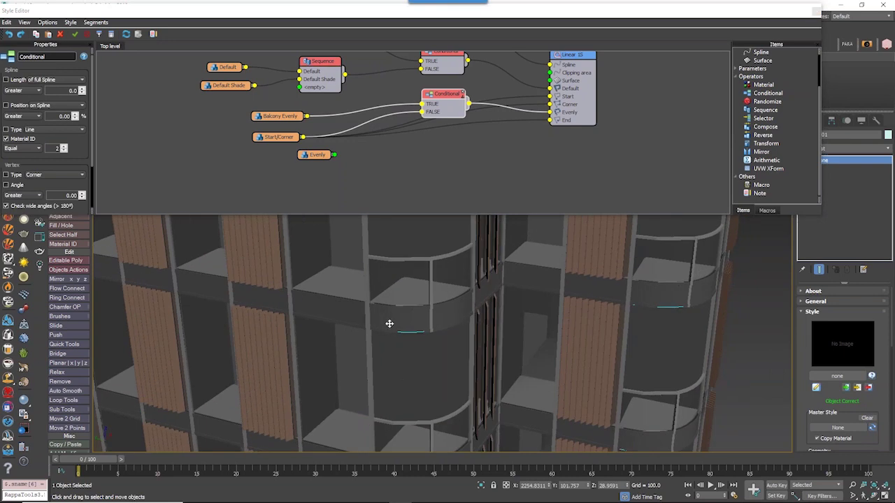
click(16, 139)
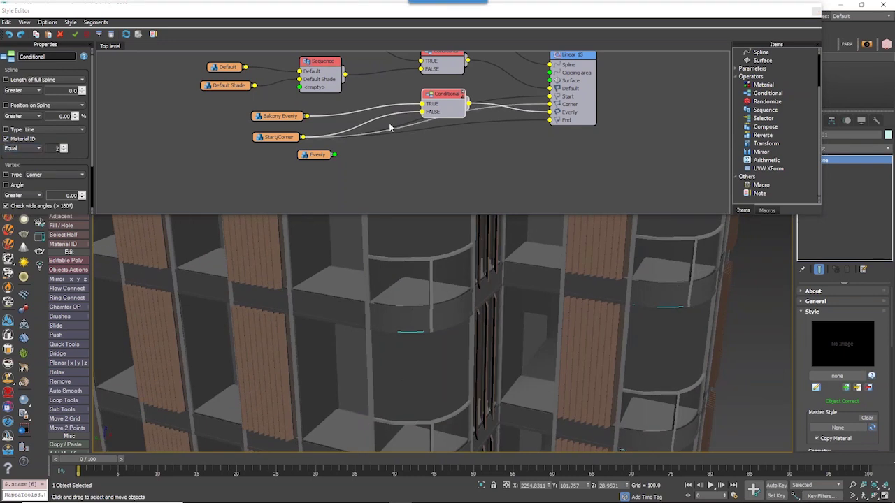
drag(282, 121, 262, 130)
middle_drag(433, 102, 429, 164)
drag(434, 158, 434, 175)
drag(442, 115, 437, 116)
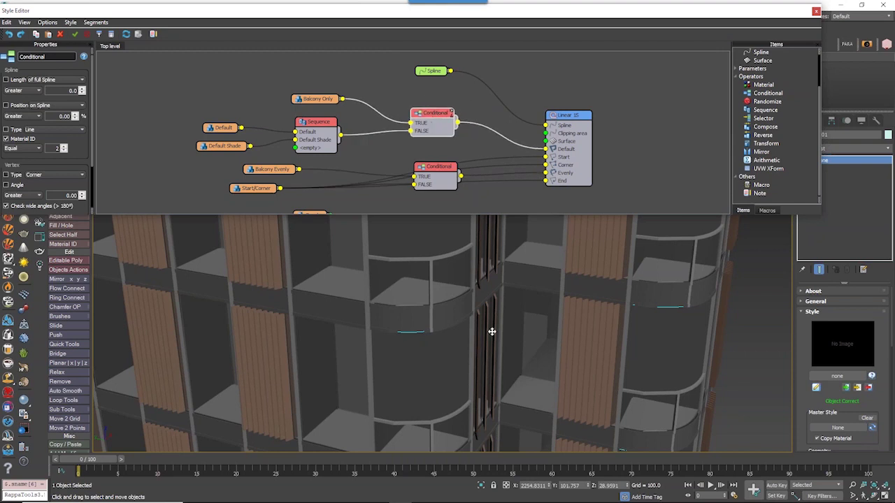
- Examine the tower's panels and balconies, its source segments, the finished node graph and the list of available operators
scroll(488, 334, down, 6)
alt+middle_drag(488, 334, 443, 323)
scroll(443, 322, up, 3)
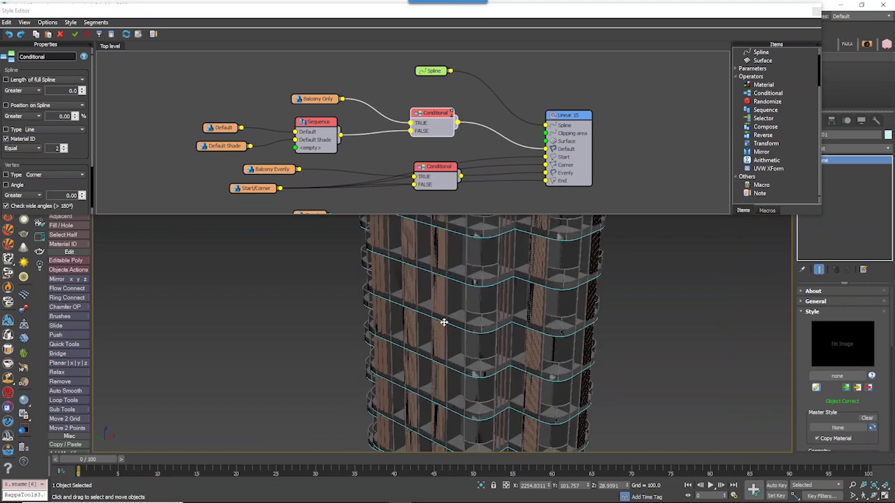
middle_drag(498, 185, 523, 158)
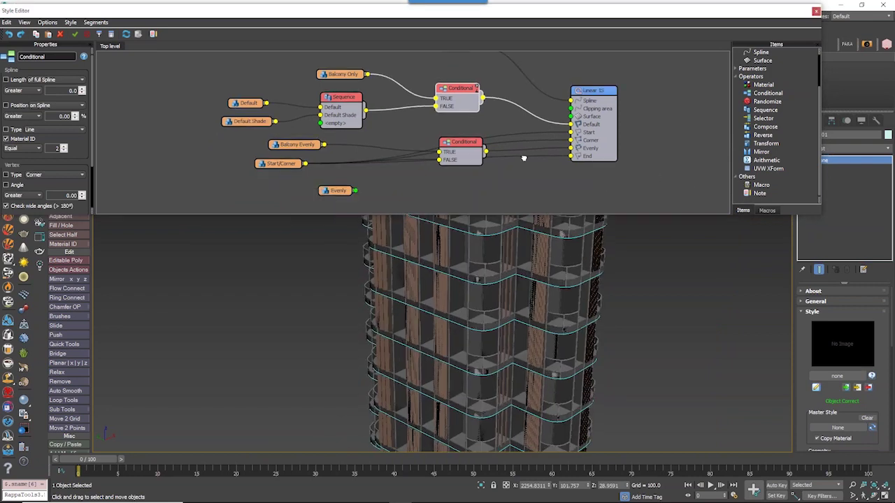
alt+middle_drag(483, 361, 499, 338)
scroll(499, 338, down, 5)
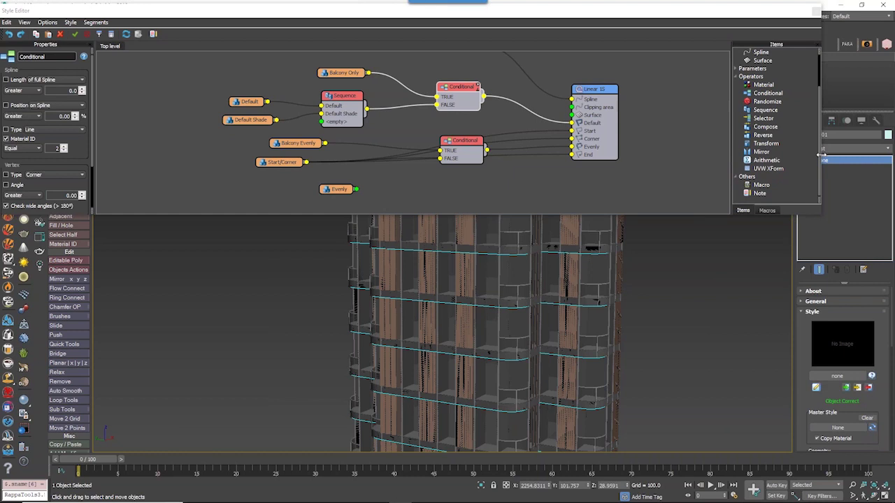
scroll(782, 126, up, 3)
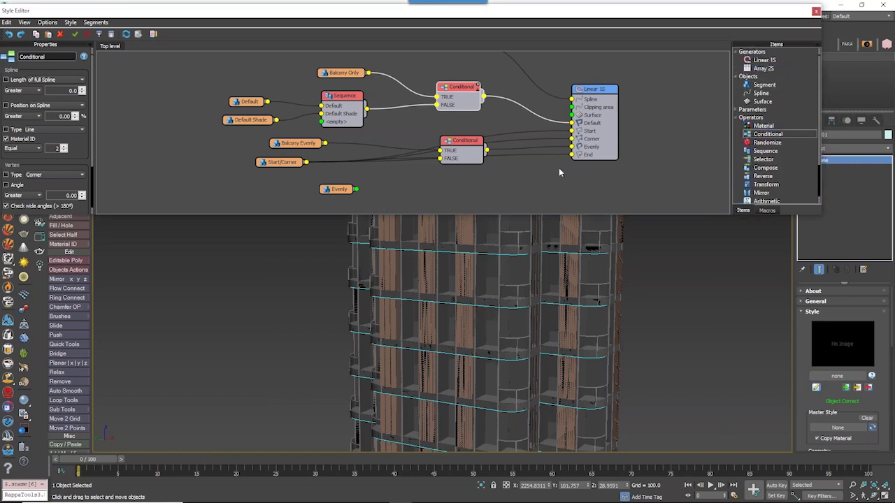
scroll(457, 314, down, 6)
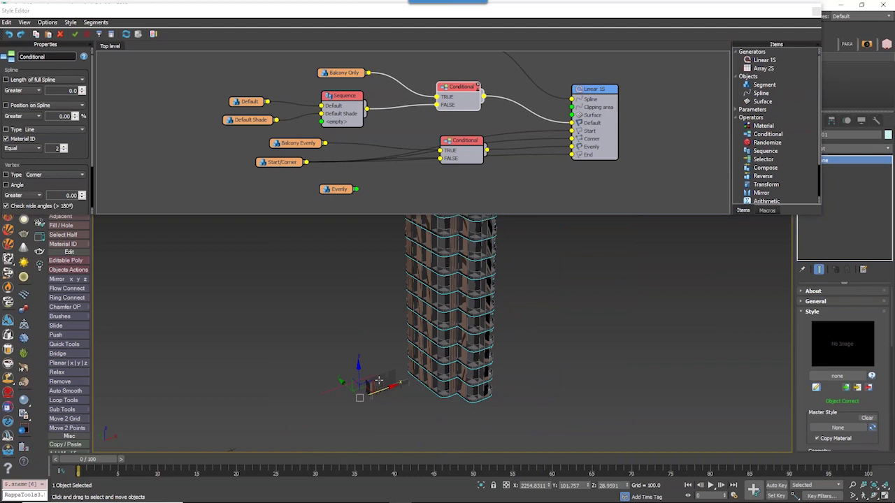
scroll(378, 379, up, 5)
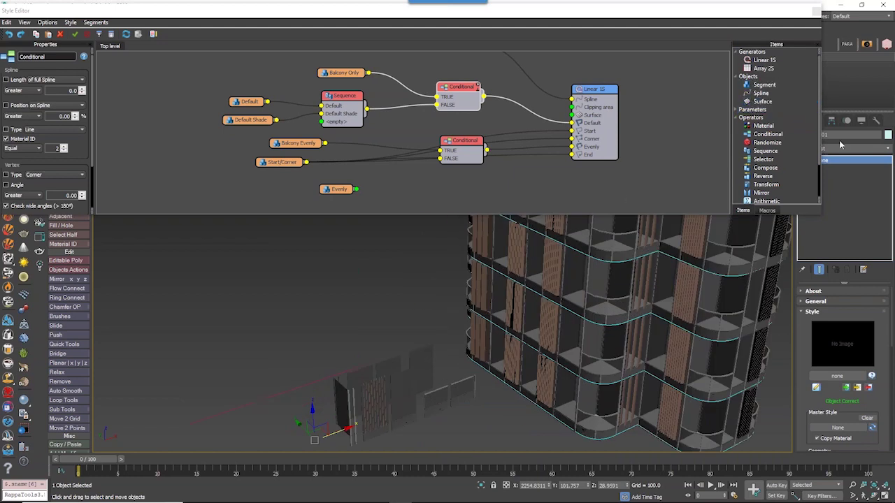
scroll(768, 104, down, 3)
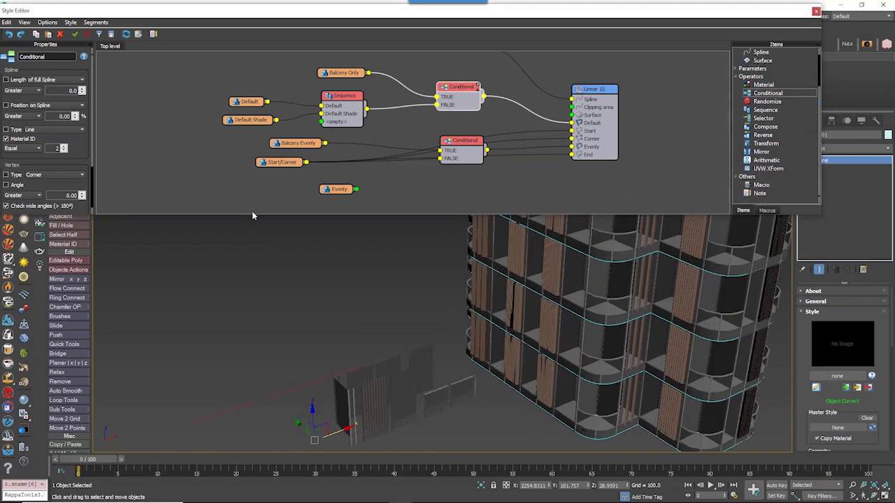
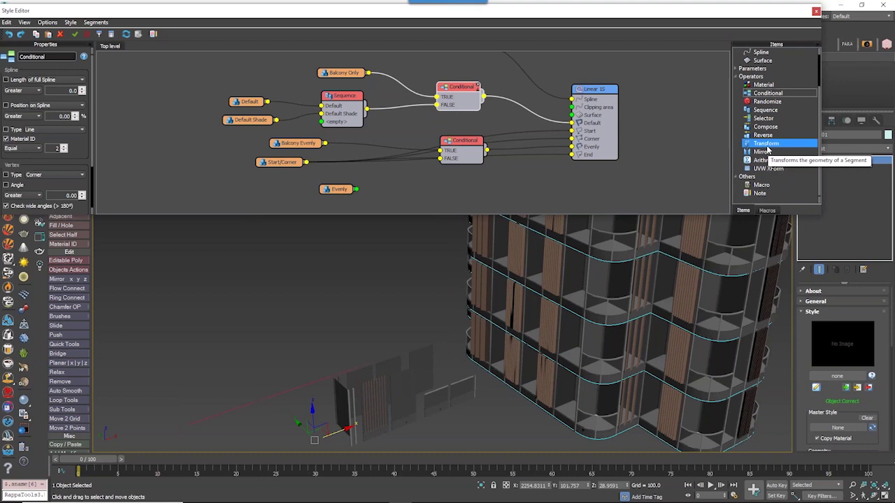
alt+middle_drag(581, 343, 559, 307)
scroll(581, 352, down, 4)
- Open L1S_demo.max from the L1S Array folder without saving the current scene, and dismiss the Scene Converter
key(alt+Tab)
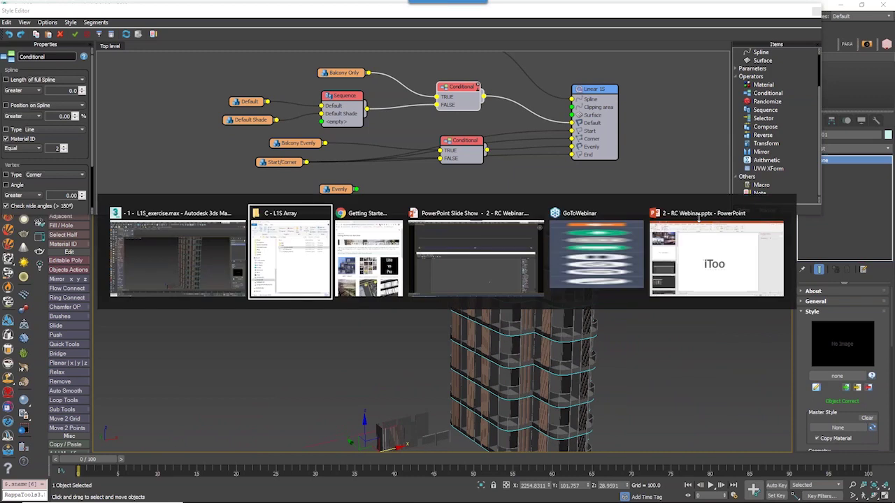
drag(561, 282, 320, 354)
click(313, 353)
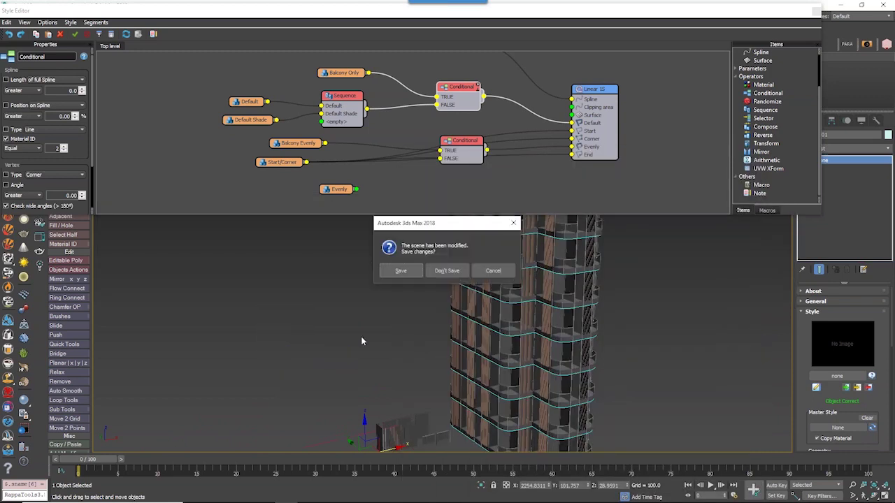
click(446, 270)
click(445, 329)
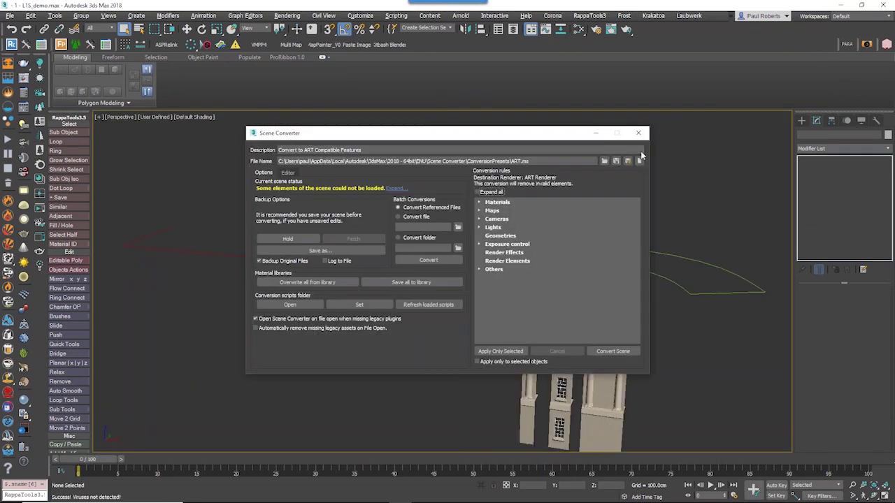
click(638, 133)
- Examine the classical facade sections, the parapet pieces on the cornice, the roof piece and the path splines
alt+middle_drag(580, 231, 391, 272)
scroll(557, 270, down, 3)
scroll(319, 309, up, 2)
middle_drag(319, 309, 277, 284)
scroll(323, 266, up, 6)
scroll(323, 267, down, 2)
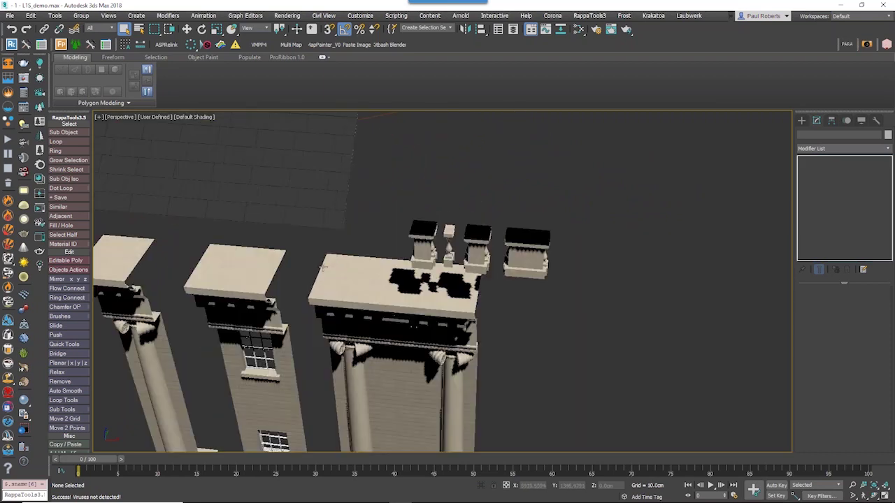
scroll(324, 267, down, 10)
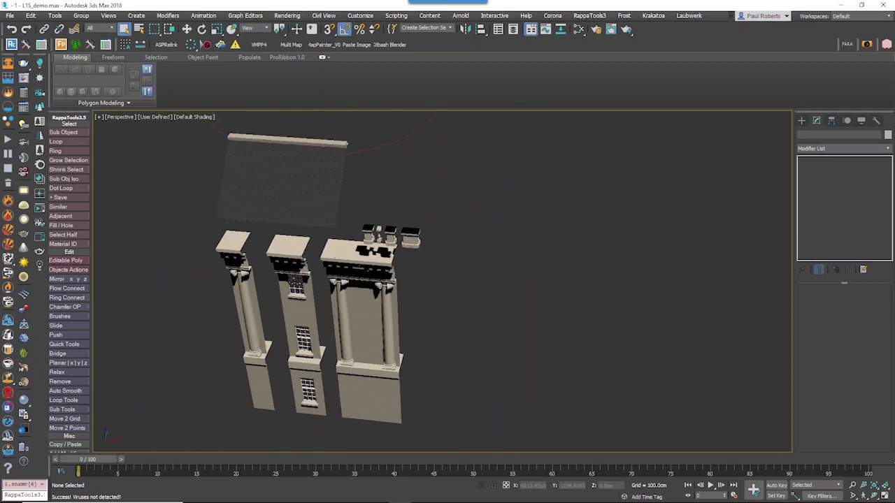
alt+middle_drag(323, 267, 371, 321)
scroll(364, 300, down, 3)
middle_drag(394, 248, 350, 286)
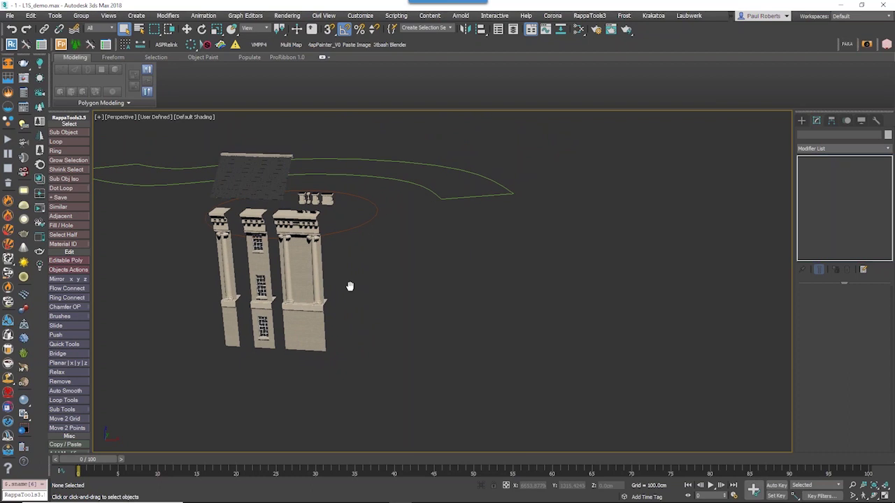
- Draw a straight two-point Line spline on the ground beside the facade sections
click(802, 120)
click(811, 133)
click(824, 183)
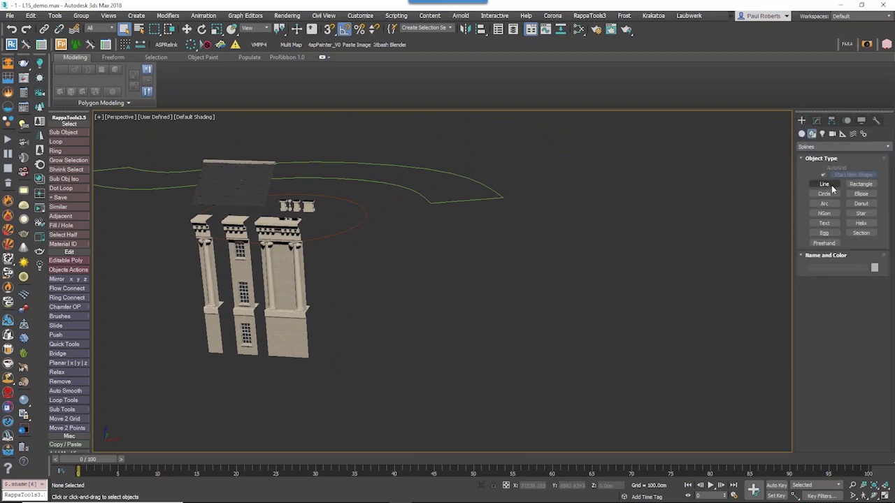
click(383, 313)
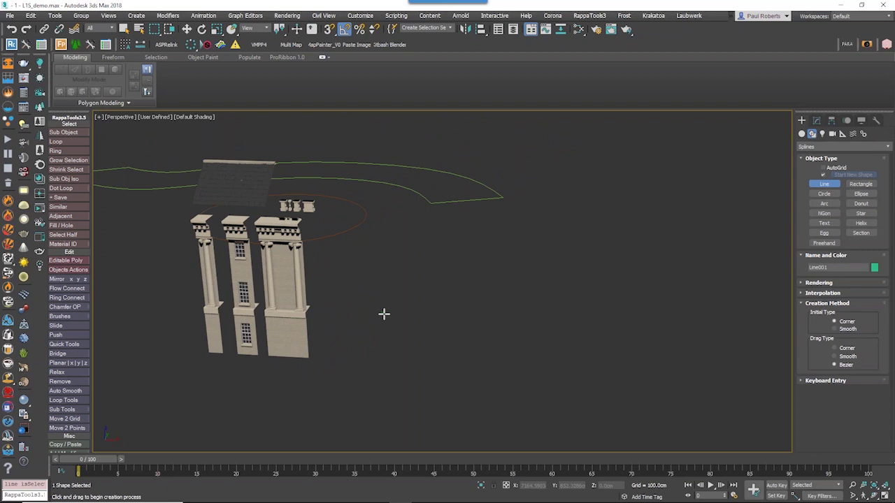
shift+click(655, 333)
click(629, 334)
right_click(629, 333)
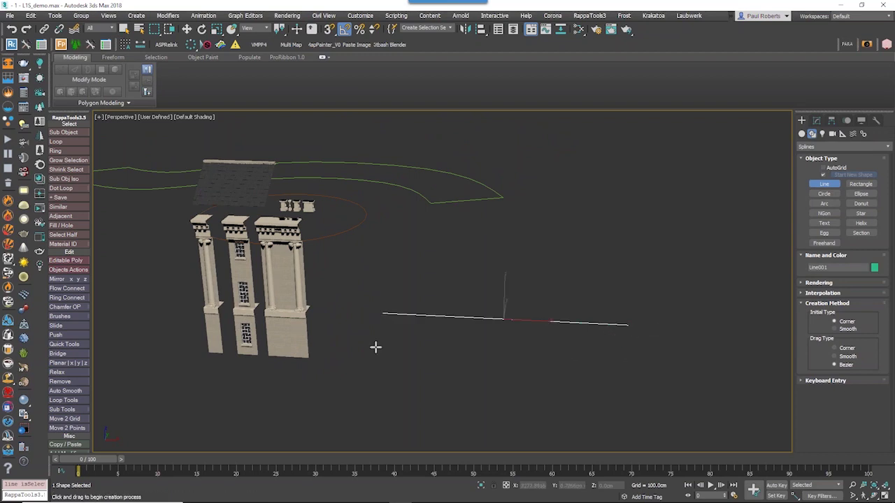
key(w)
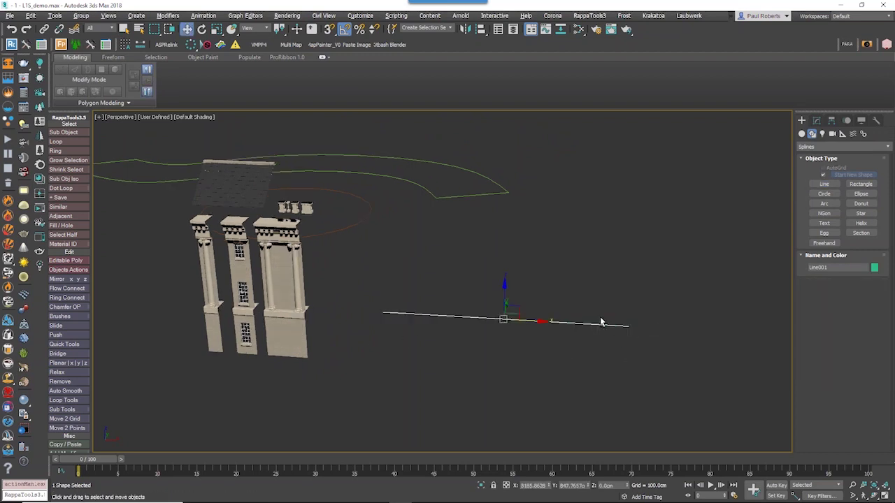
- Create a RailClone Pro object in front of the new line and open its Style Editor
click(801, 133)
click(839, 147)
click(821, 300)
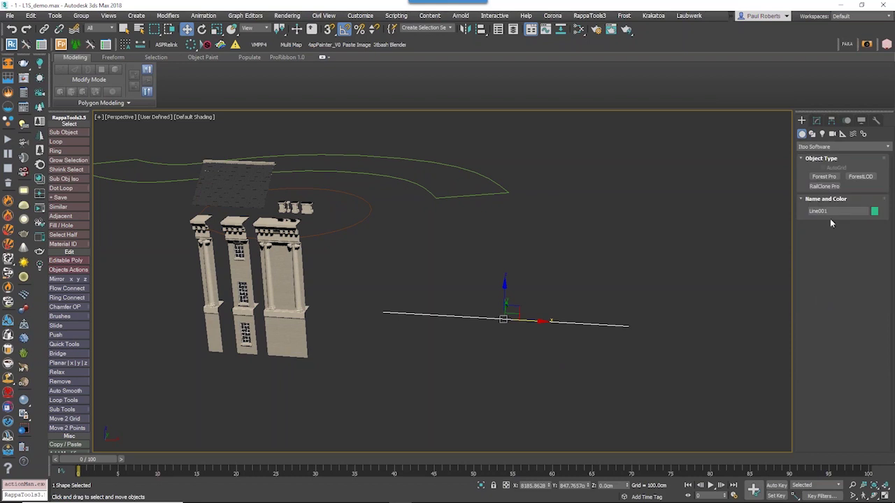
click(827, 180)
drag(505, 372, 545, 387)
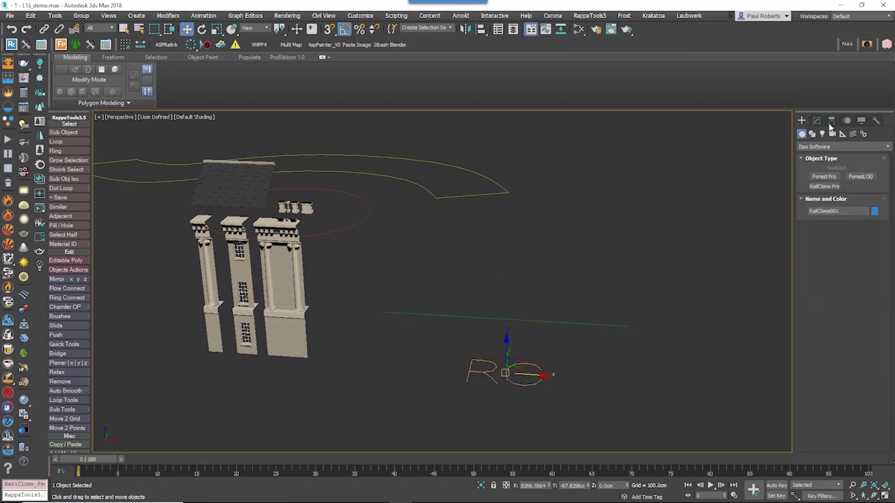
click(816, 120)
click(816, 388)
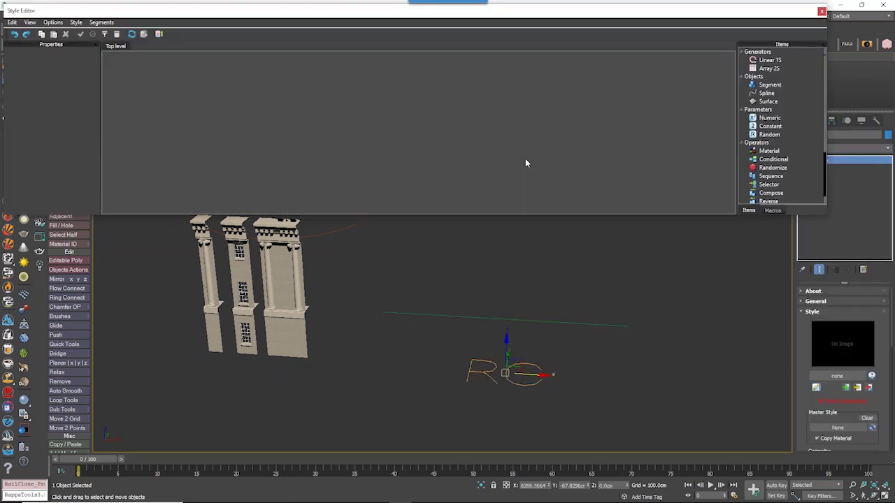
- Add a Linear 1S generator with a Spline node feeding its Spline input, and assign Line001 as the path
drag(769, 60, 591, 98)
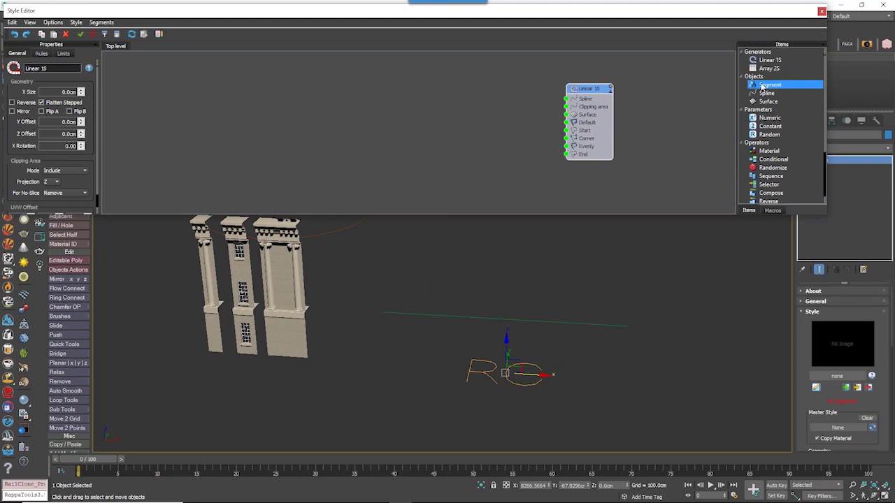
drag(766, 93, 429, 93)
click(55, 73)
click(475, 318)
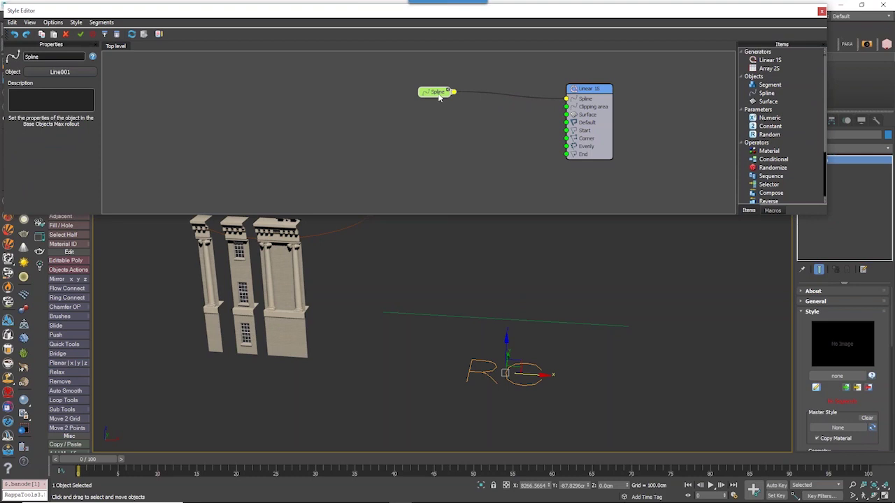
- Add a Segment node to the graph and place it well clear of the Spline node and generator
drag(768, 85, 397, 128)
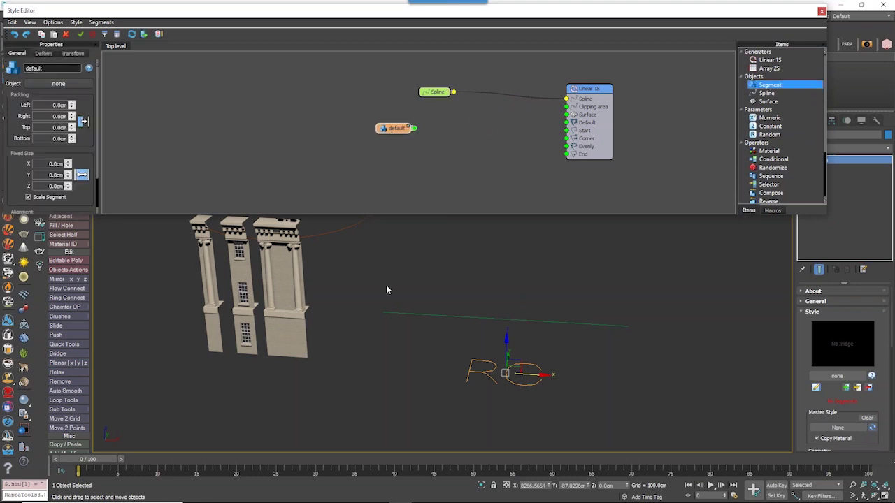
middle_drag(386, 287, 419, 334)
middle_drag(343, 313, 359, 310)
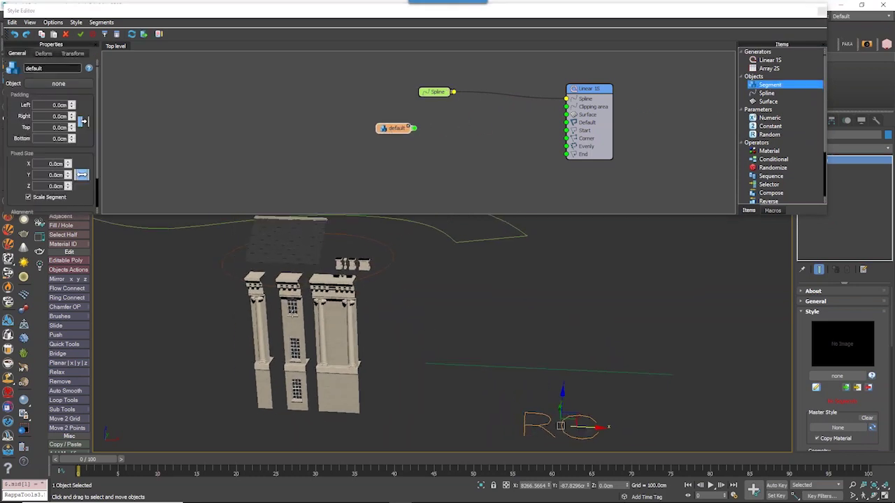
drag(398, 130, 364, 133)
alt+middle_drag(387, 342, 399, 347)
click(336, 123)
drag(354, 131, 321, 105)
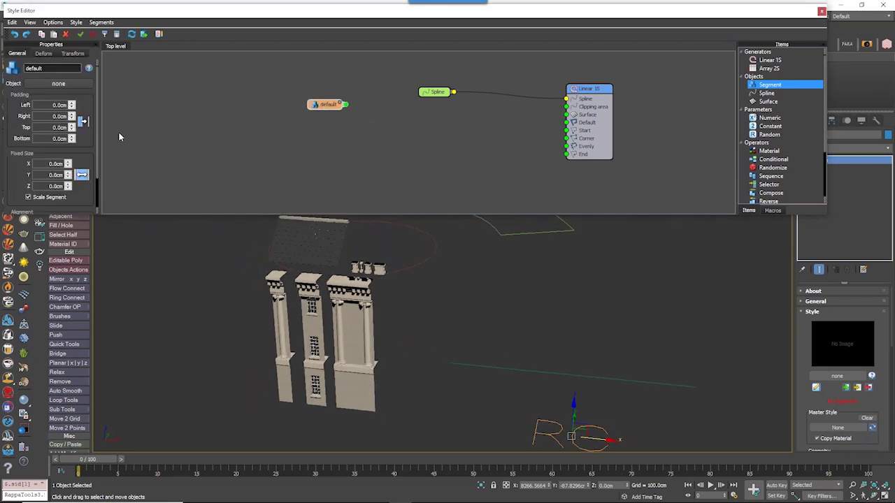
- Set the segment's Y alignment to Pivot and shift its node further from the Spline node
scroll(98, 140, down, 2)
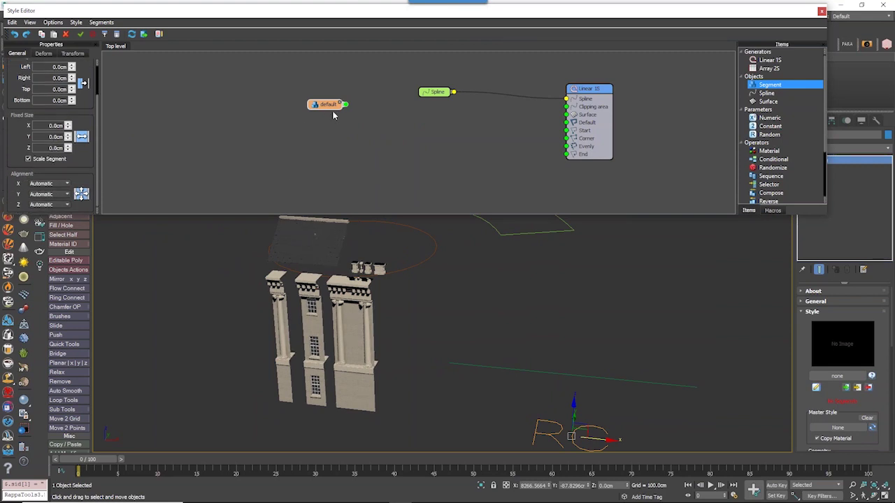
drag(327, 108, 300, 101)
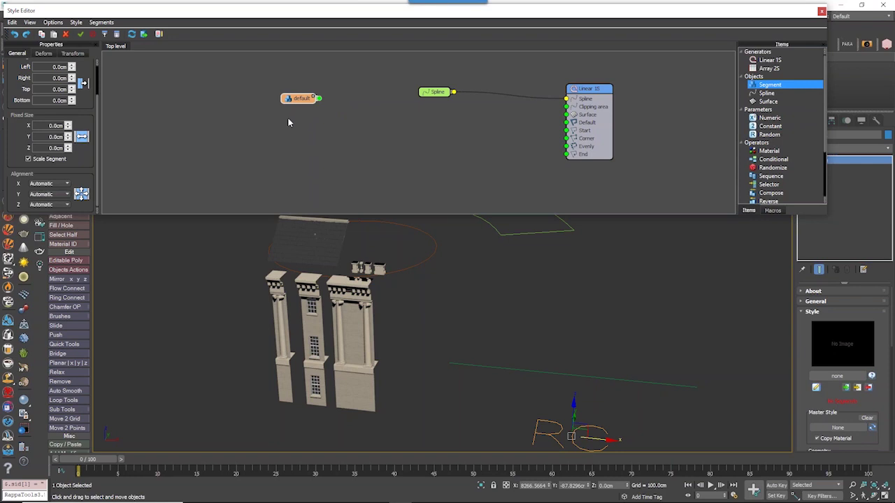
drag(304, 103, 303, 105)
click(49, 194)
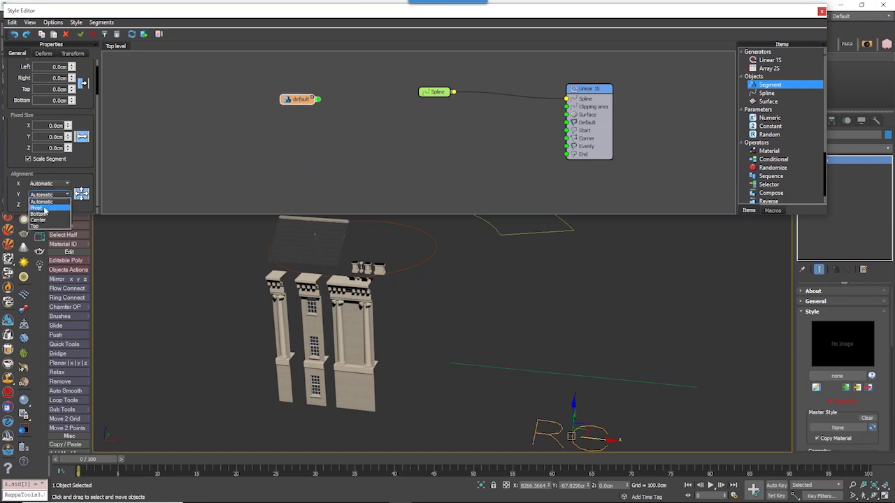
click(45, 208)
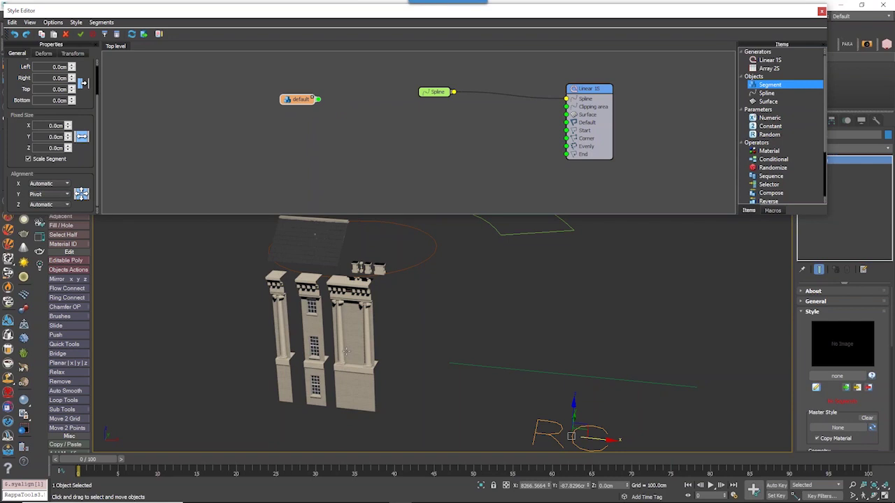
alt+middle_drag(412, 377, 377, 371)
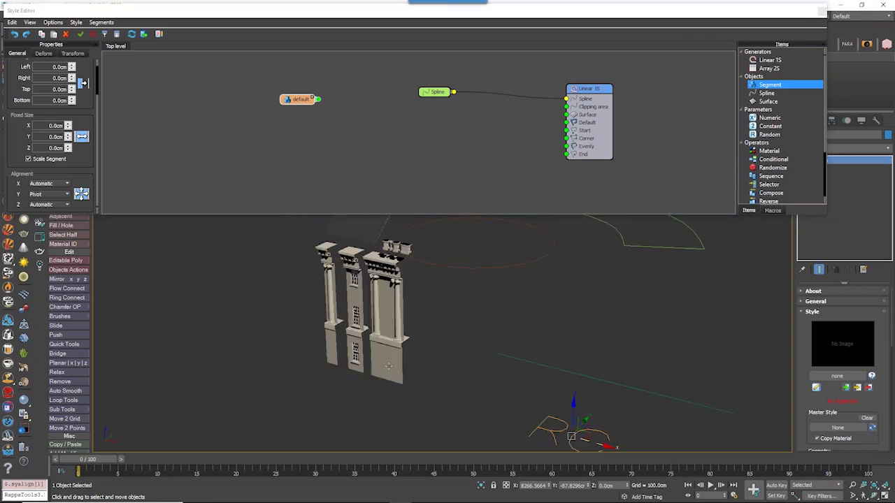
click(355, 355)
click(327, 361)
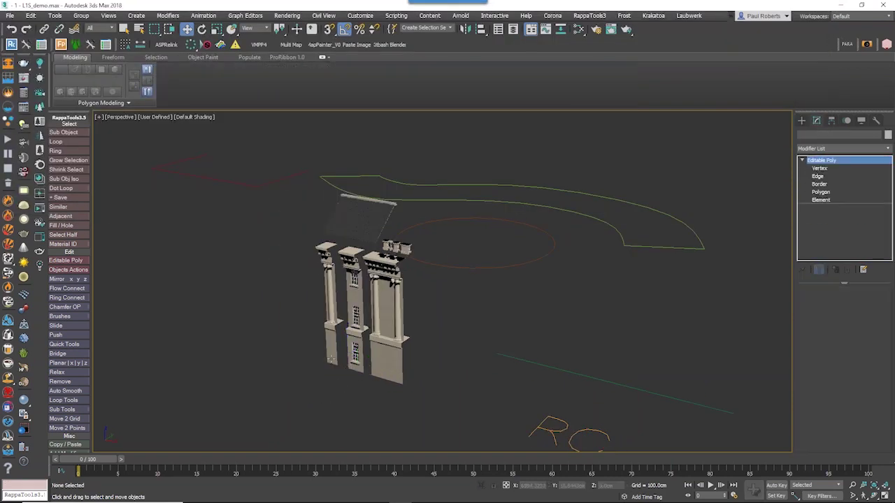
click(552, 427)
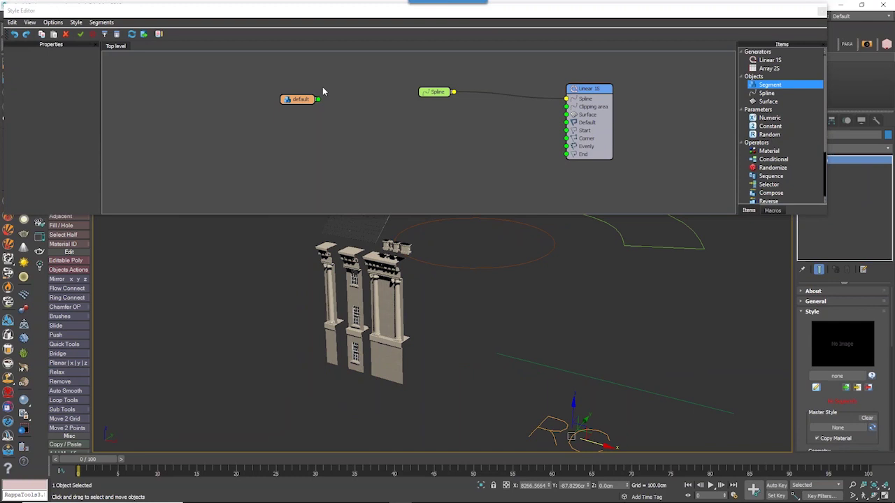
- Clone the default segment node for the Facade Corner, Facade Default and Facade Start/End/Evenly objects
click(289, 98)
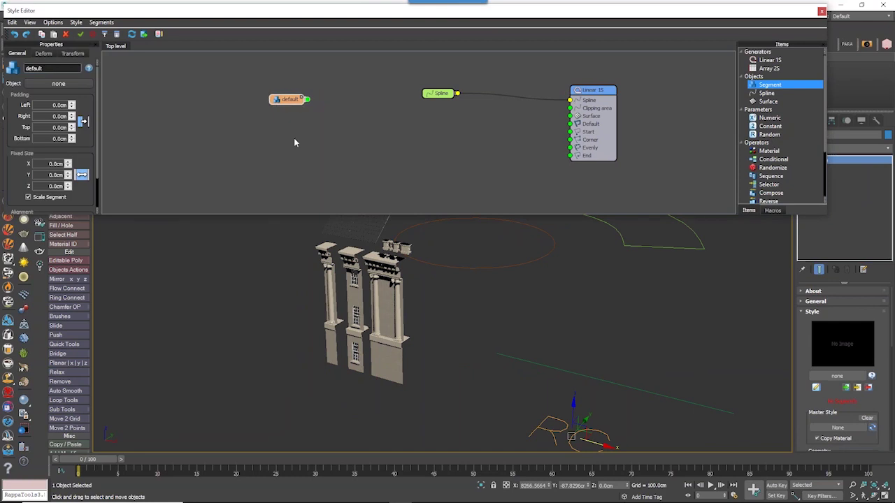
right_click(277, 102)
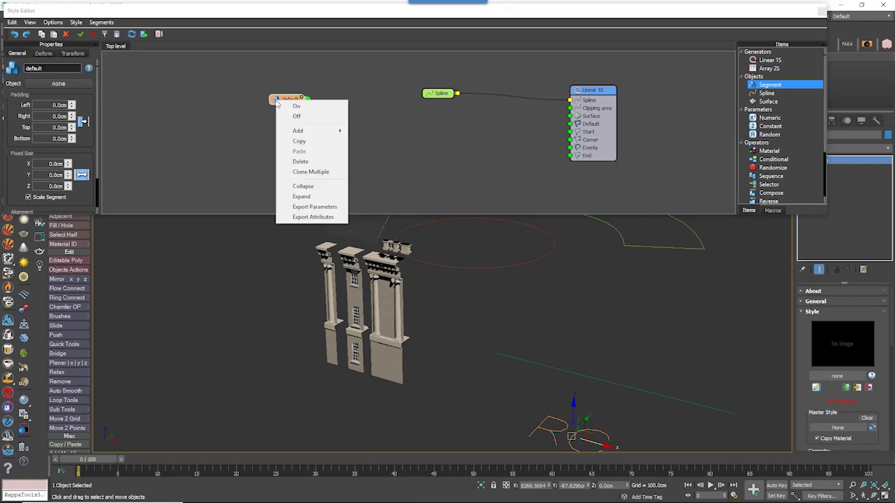
click(325, 172)
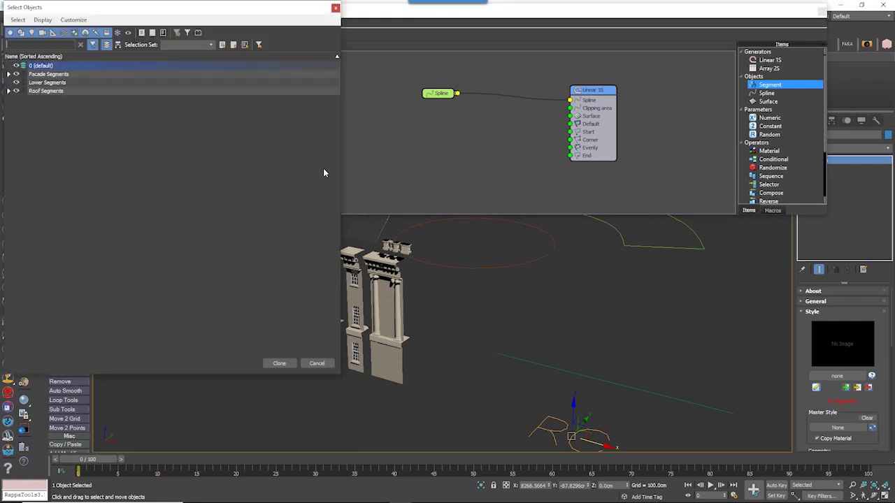
click(8, 75)
click(67, 82)
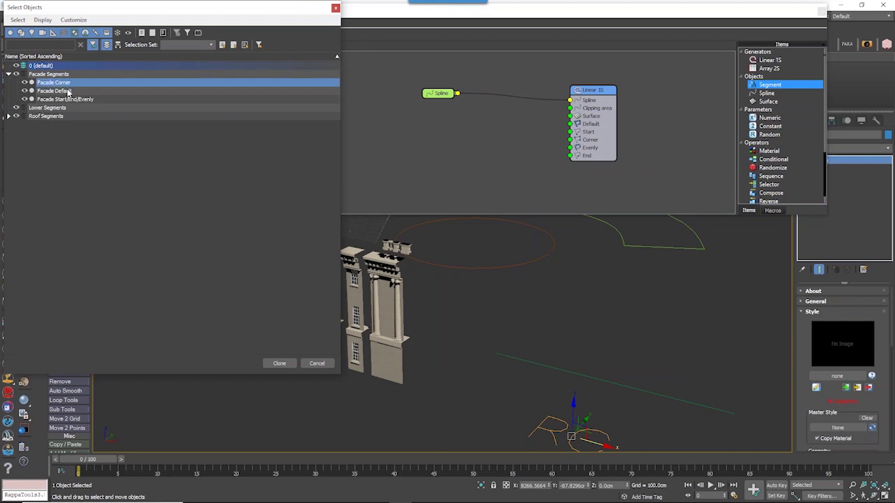
ctrl+click(69, 90)
ctrl+click(70, 100)
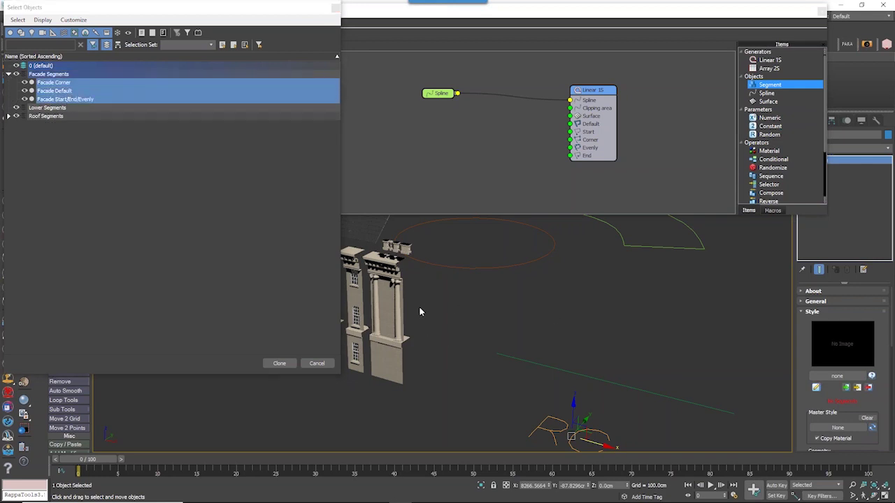
click(288, 363)
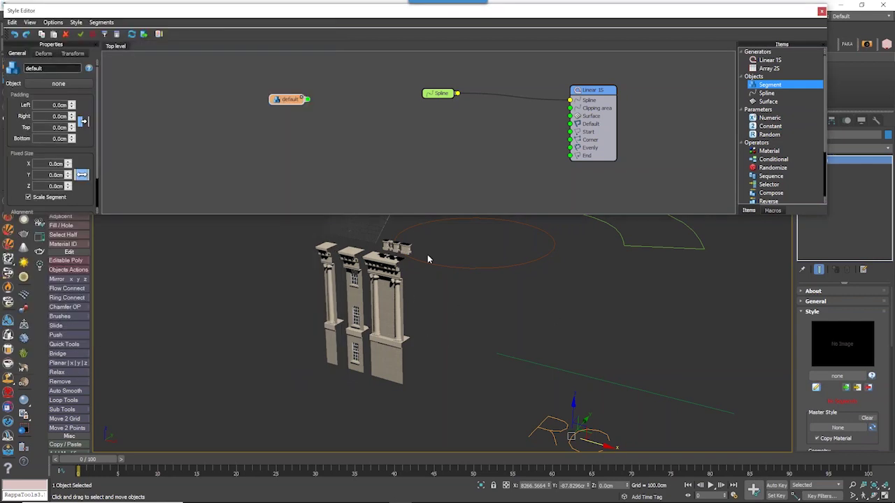
- Delete the empty default segment and place the three facade segment nodes below the Spline node
drag(291, 102, 279, 98)
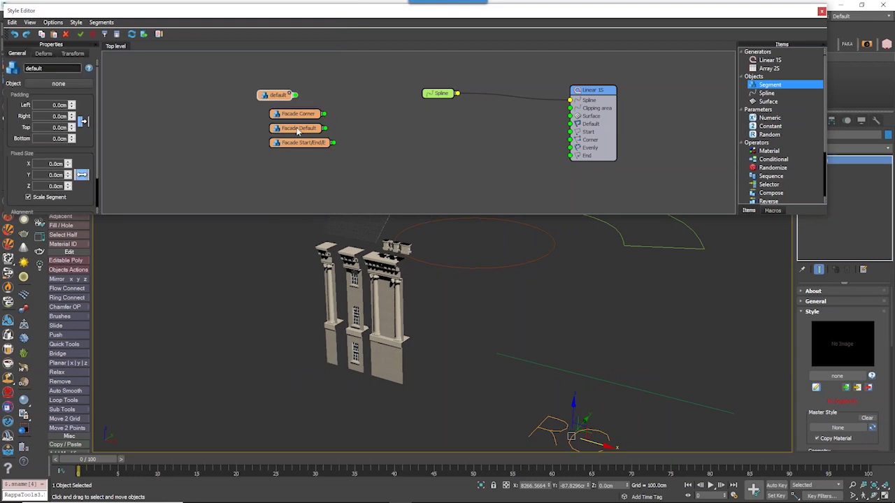
key(Delete)
drag(329, 172, 300, 114)
drag(299, 115, 436, 123)
click(472, 166)
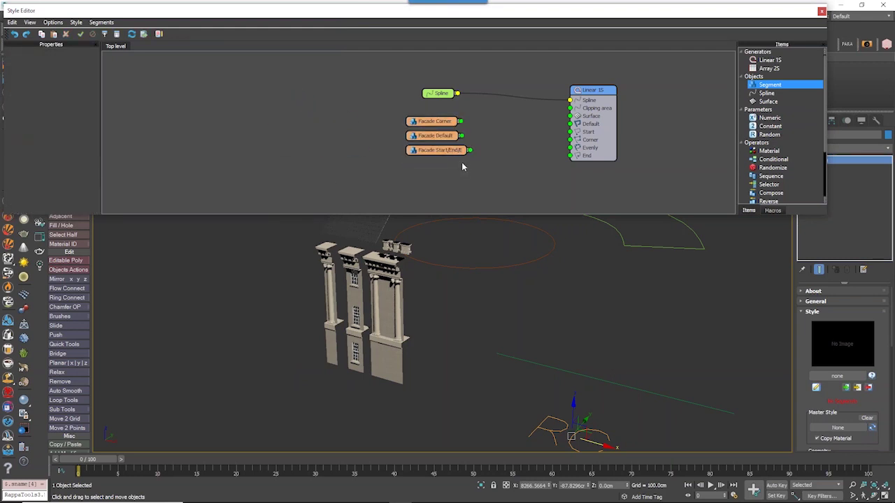
- Wire the Facade Start/End/Evenly segment to the Start and End inputs of the Linear 1S generator
middle_drag(482, 171, 423, 171)
middle_drag(683, 385, 639, 367)
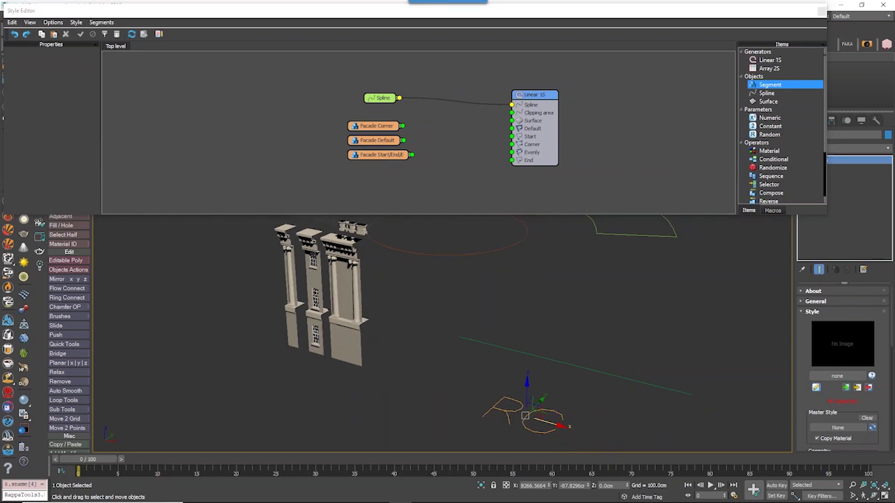
mouse_move(581, 389)
middle_down()
mouse_move(567, 393)
mouse_move(581, 393)
middle_up()
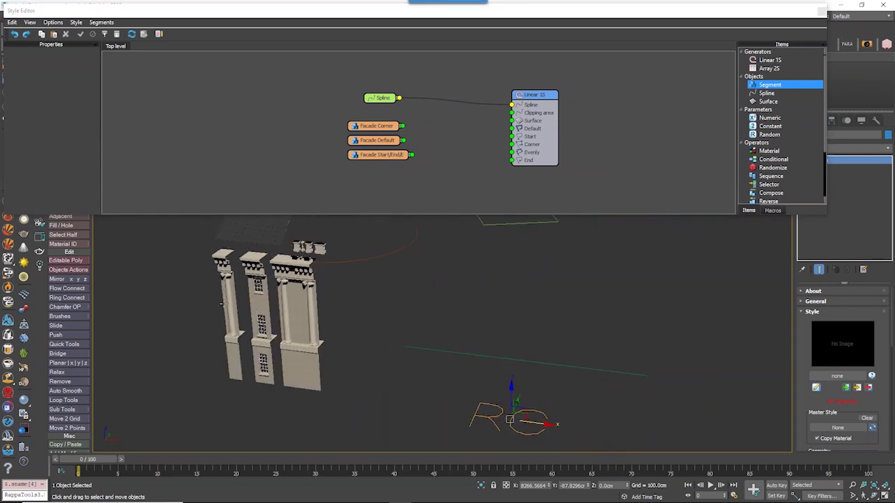
drag(412, 155, 512, 136)
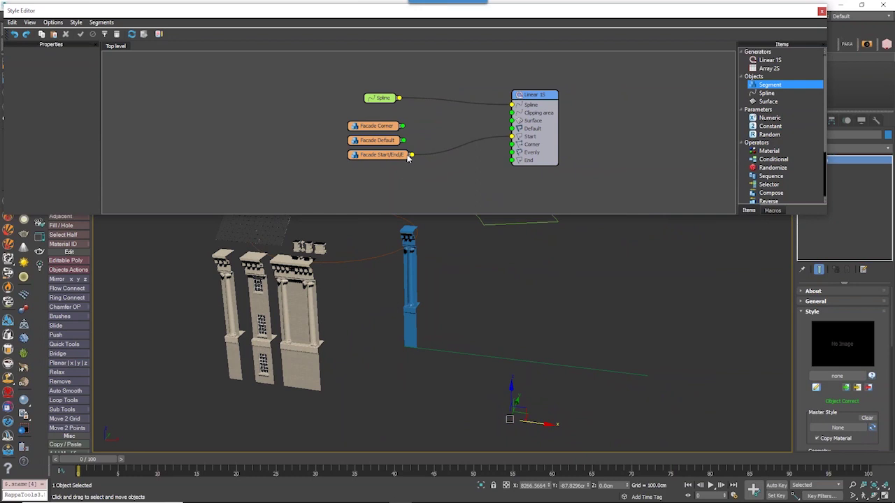
drag(413, 155, 512, 160)
- Wire the Facade Default segment to the generator's Default input and Facade Corner to its Corner and Evenly inputs
drag(398, 144, 512, 129)
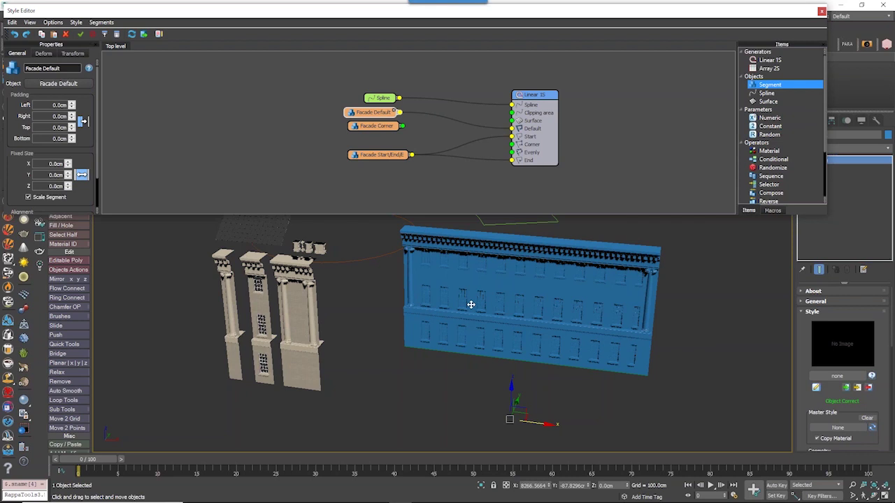
drag(383, 127, 513, 144)
alt+middle_drag(497, 310, 585, 369)
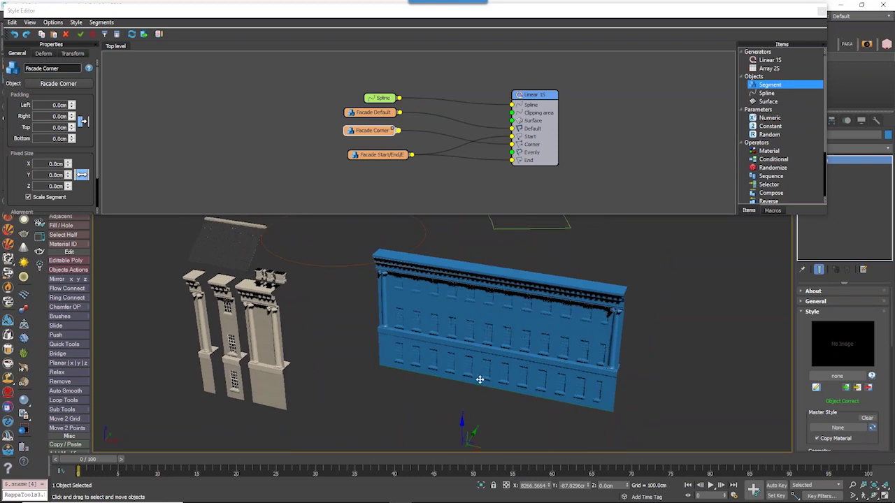
drag(396, 131, 513, 152)
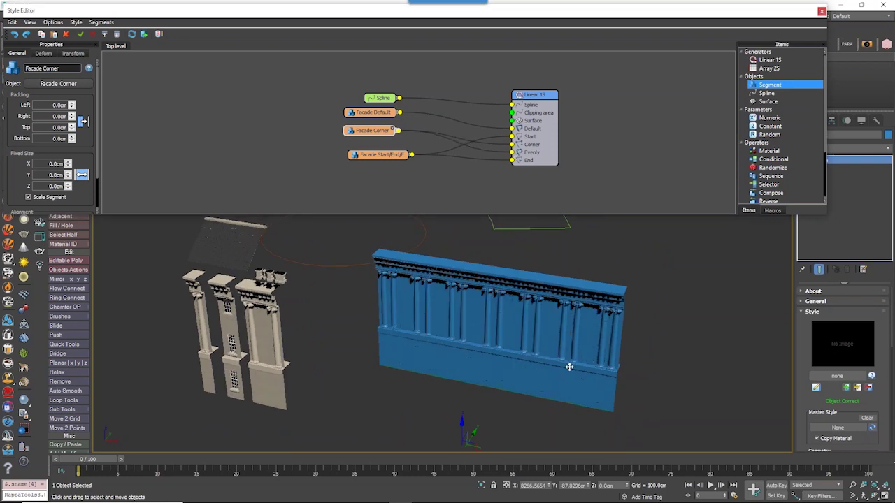
mouse_move(485, 344)
alt+middle_down()
mouse_move(477, 351)
mouse_move(490, 355)
alt+middle_up()
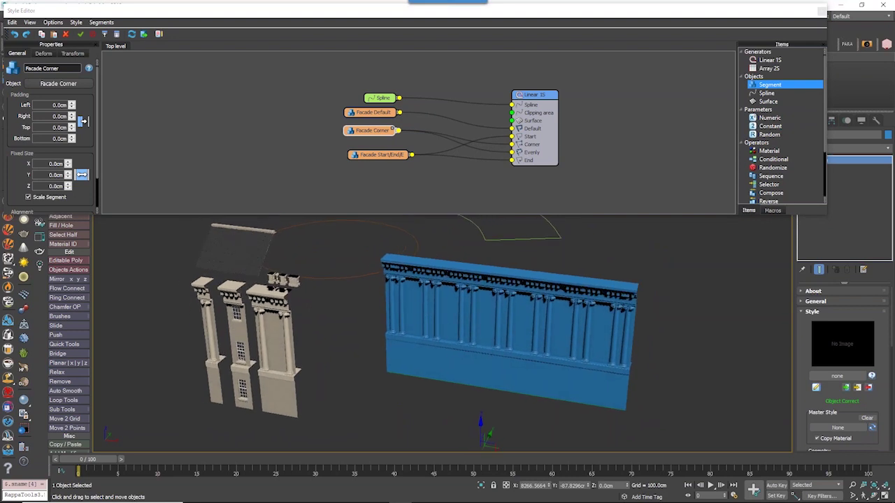
- Set the Evenly distance in the Linear 1S generator's rules to 800 cm
click(529, 127)
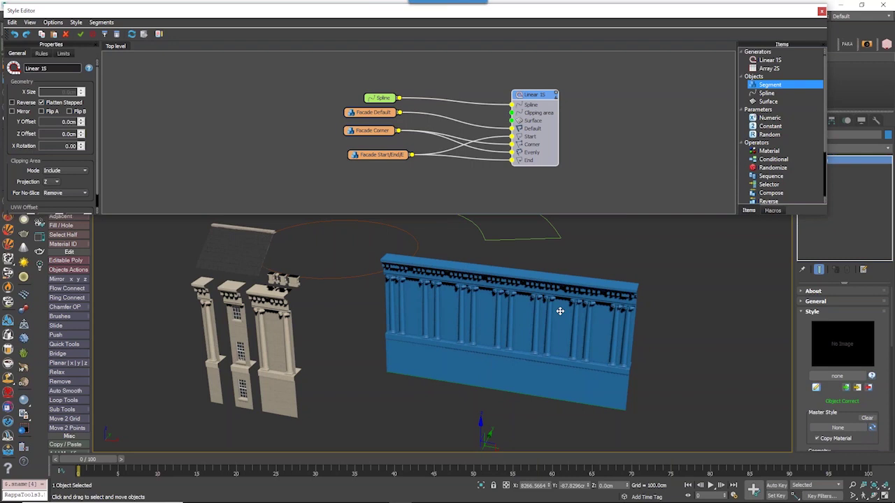
scroll(96, 153, down, 3)
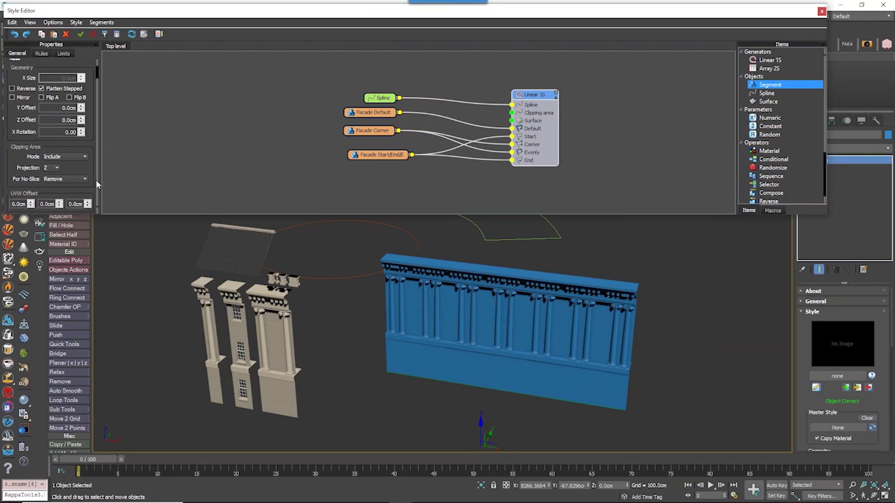
click(41, 54)
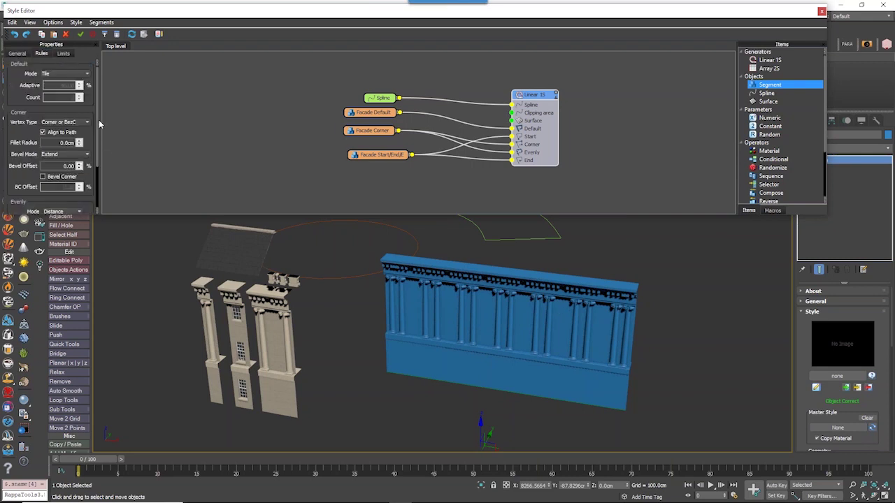
scroll(97, 124, down, 3)
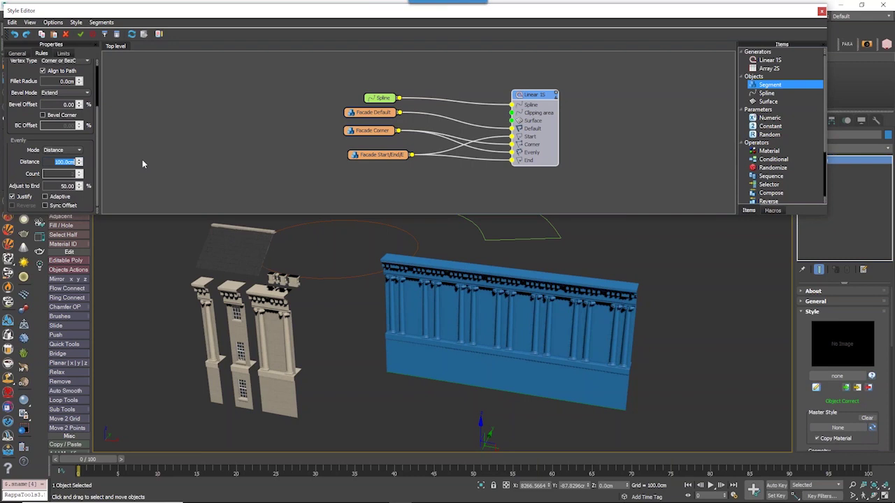
text(800)
key(Return)
- Spread out the lower nodes and rewire Facade Start/End/Evenly to the Evenly input, with Facade Corner feeding only the Corner input
drag(393, 158, 378, 165)
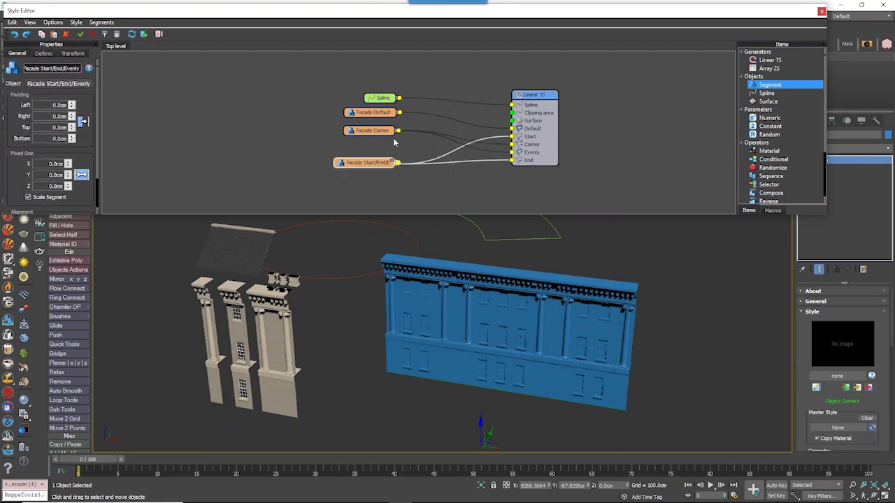
drag(399, 131, 511, 153)
drag(372, 130, 343, 144)
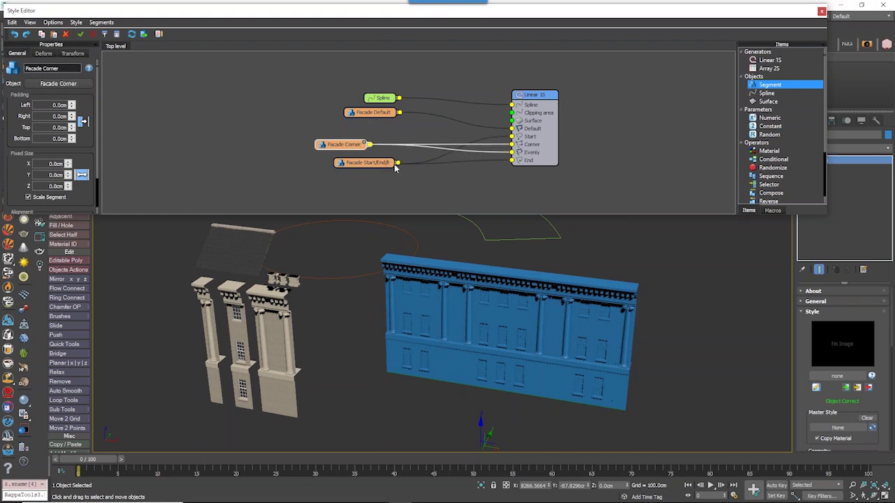
drag(397, 162, 512, 145)
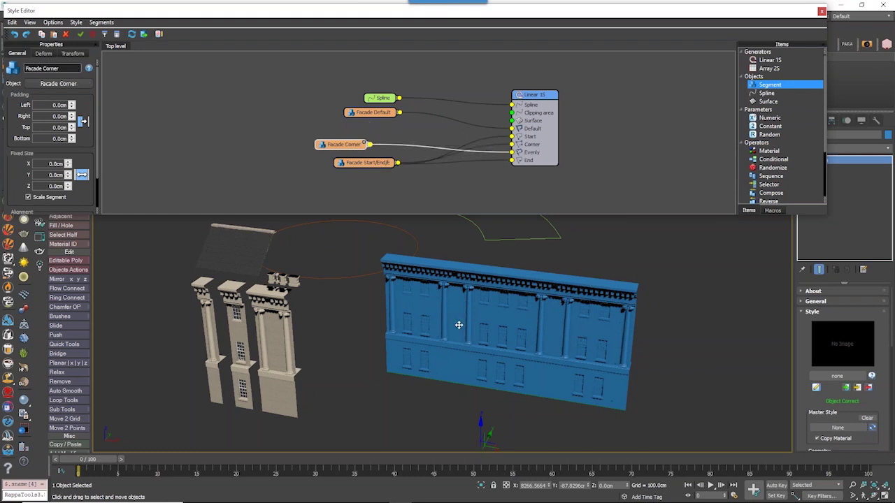
drag(358, 165, 513, 149)
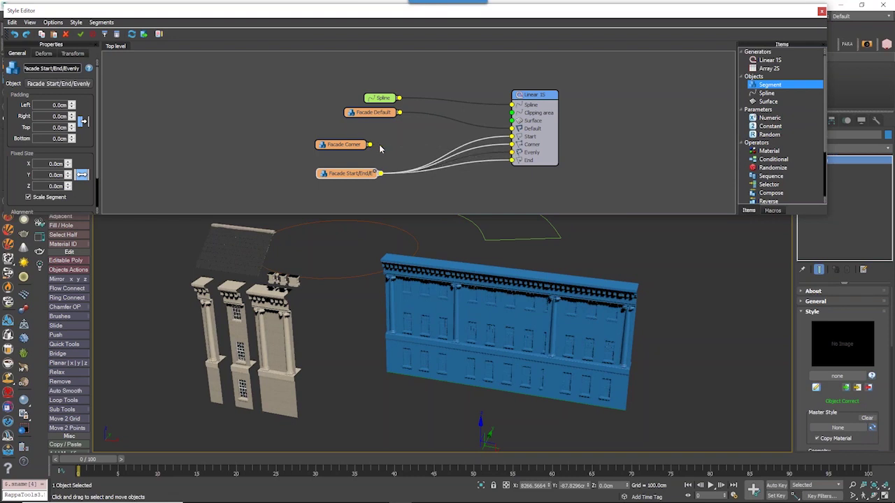
drag(370, 145, 512, 144)
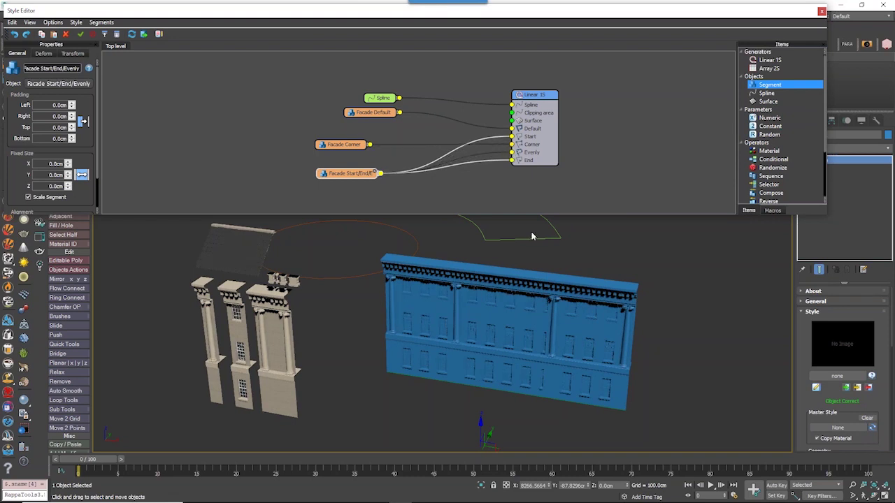
- Assign the facade's Multi/Sub-Object material from the Slate Material Editor to the RailClone building front, and close the editor
alt+middle_drag(464, 427, 495, 433)
scroll(539, 310, up, 3)
mouse_move(539, 309)
middle_down()
mouse_move(533, 316)
mouse_move(552, 335)
mouse_move(535, 370)
mouse_move(512, 340)
mouse_move(510, 350)
mouse_move(462, 341)
mouse_move(511, 329)
mouse_move(483, 317)
mouse_move(529, 310)
mouse_move(547, 319)
middle_up()
scroll(511, 329, down, 3)
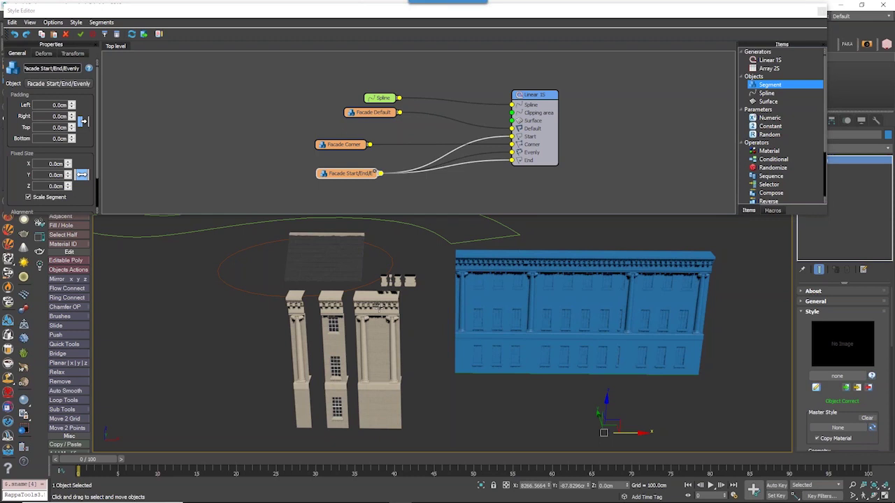
key(m)
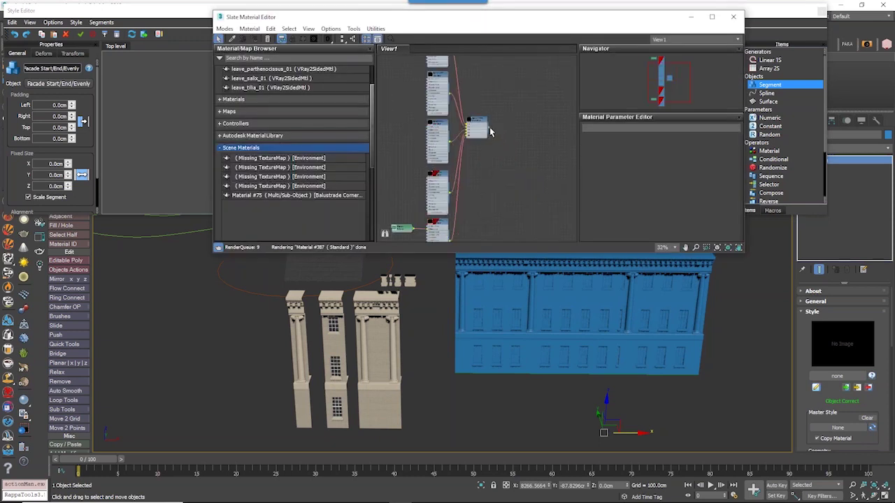
drag(484, 127, 558, 234)
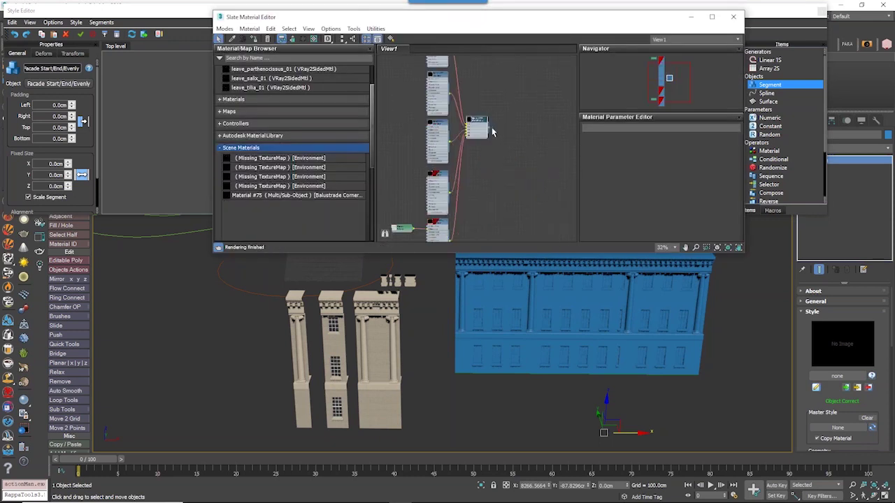
drag(493, 133, 539, 290)
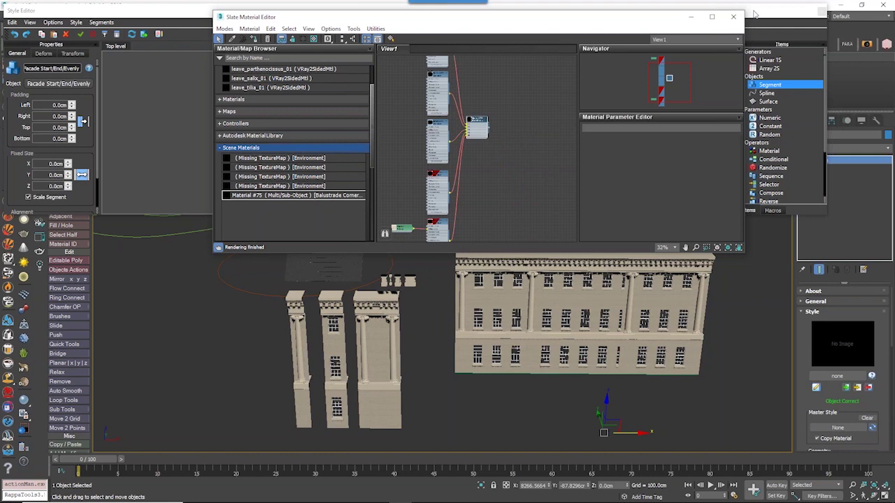
click(737, 19)
- Try the Scale mode for the default segments in the Linear 1S generator's rules and inspect the facade windows
scroll(480, 333, up, 5)
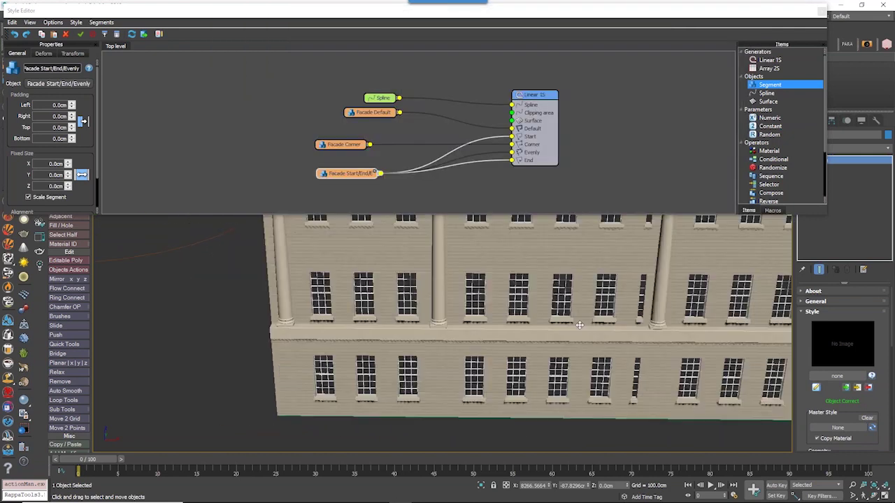
scroll(559, 321, up, 3)
scroll(489, 294, up, 2)
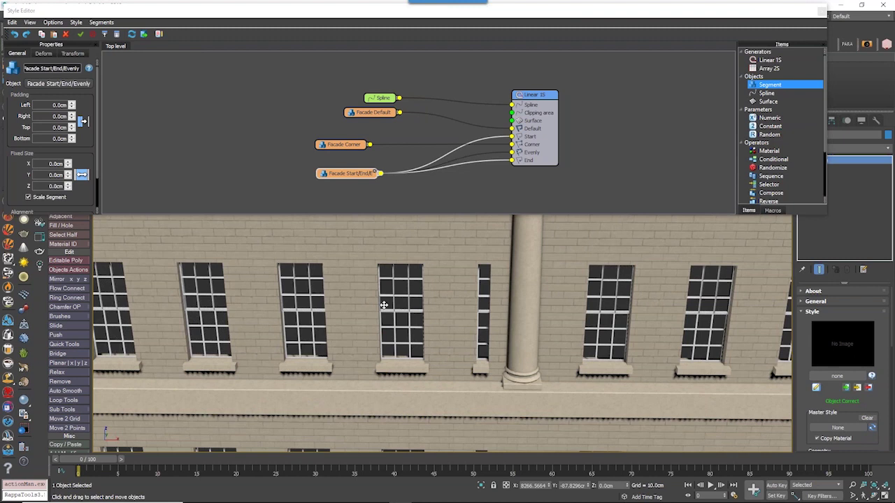
scroll(384, 314, down, 2)
scroll(393, 339, up, 3)
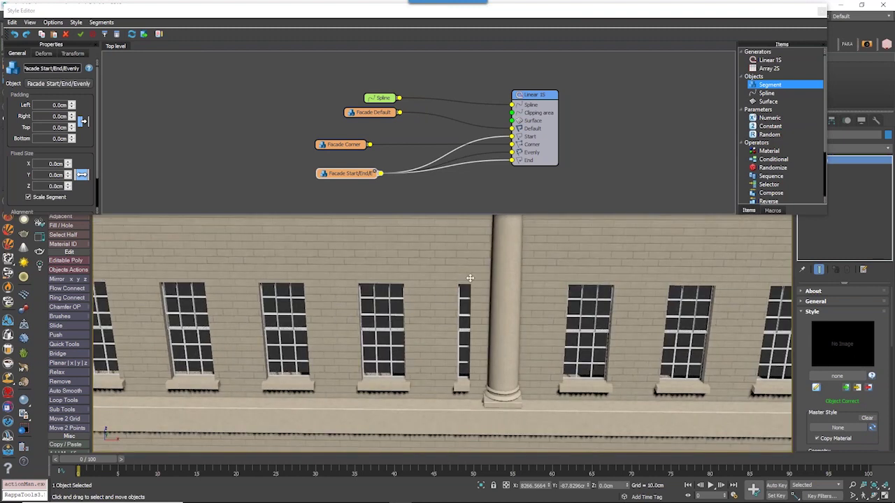
middle_drag(472, 338, 470, 299)
click(538, 97)
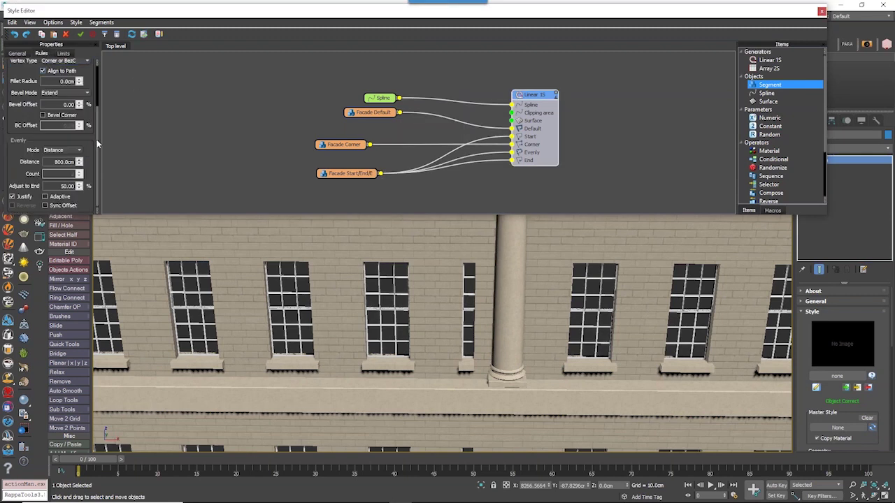
scroll(97, 144, up, 3)
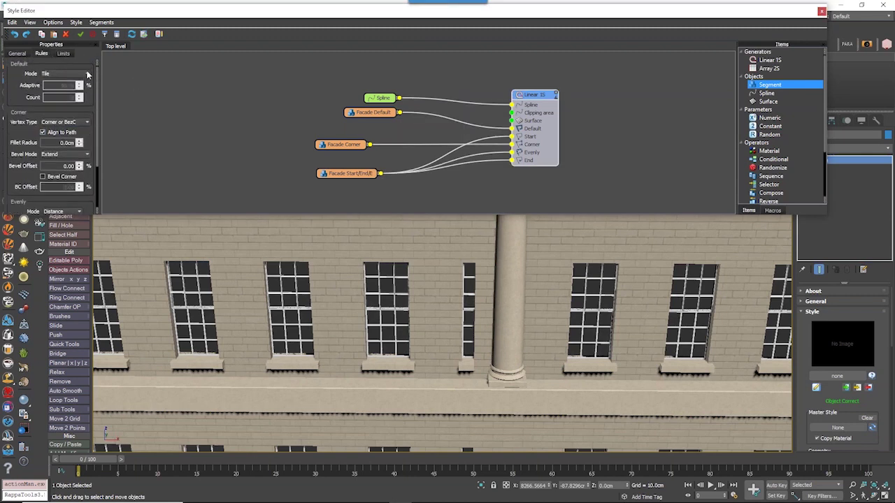
click(51, 74)
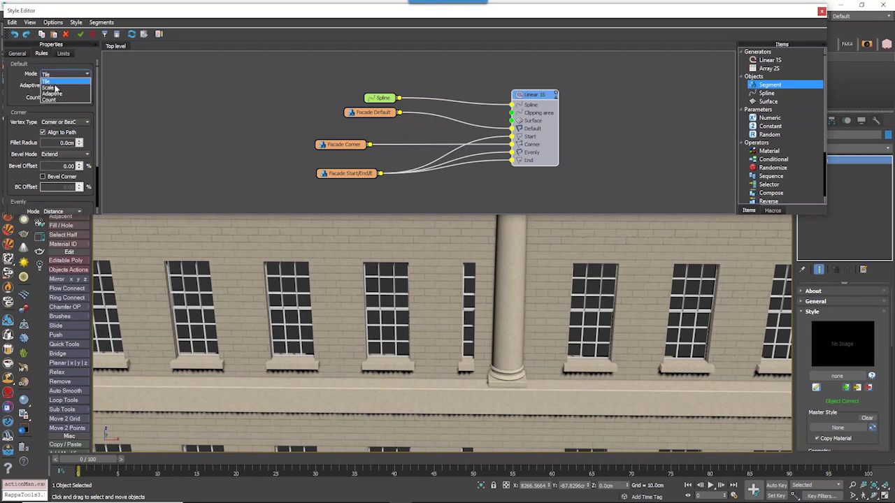
click(56, 88)
scroll(318, 316, down, 6)
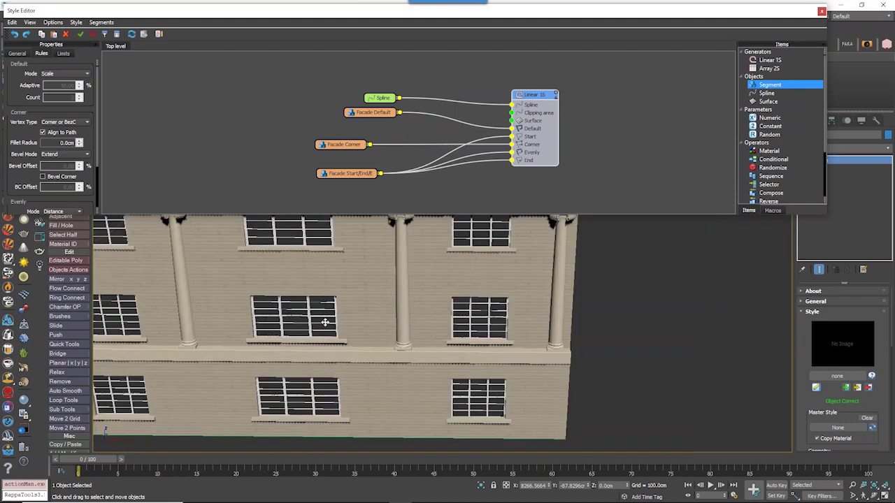
scroll(406, 332, up, 5)
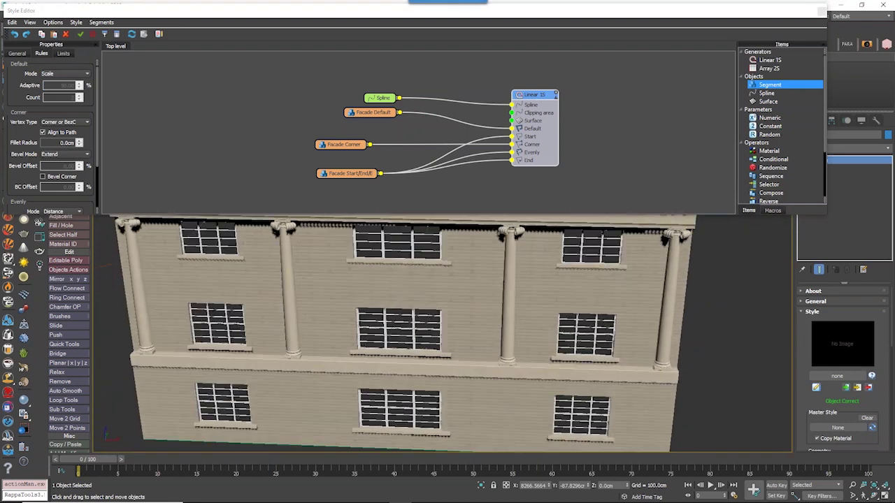
- Set the Default mode to Adaptive in the Linear 1S generator's rules
click(51, 74)
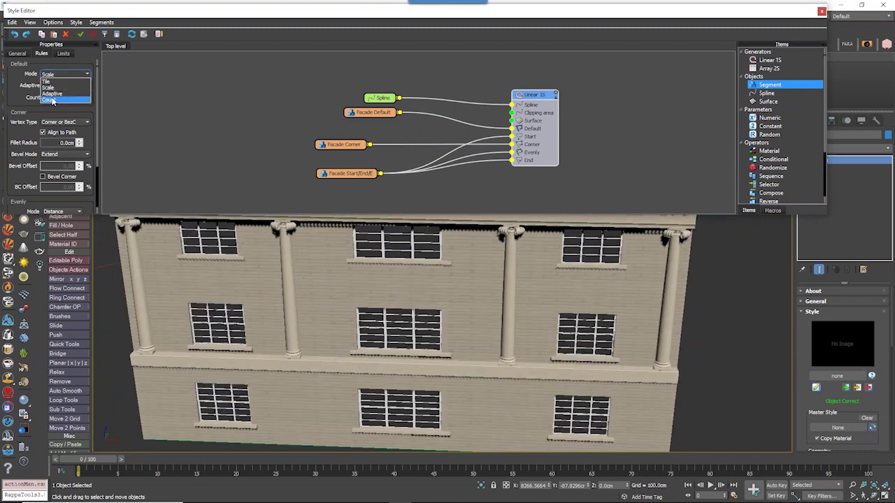
click(52, 93)
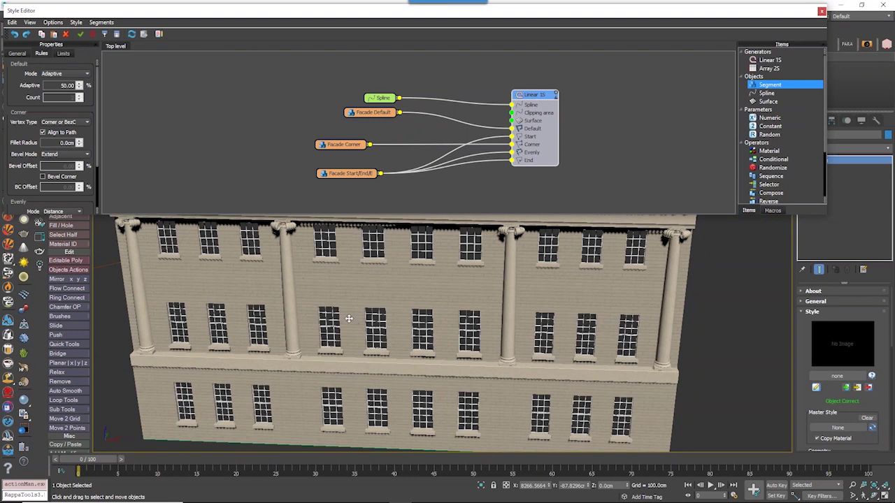
alt+middle_drag(372, 345, 363, 319)
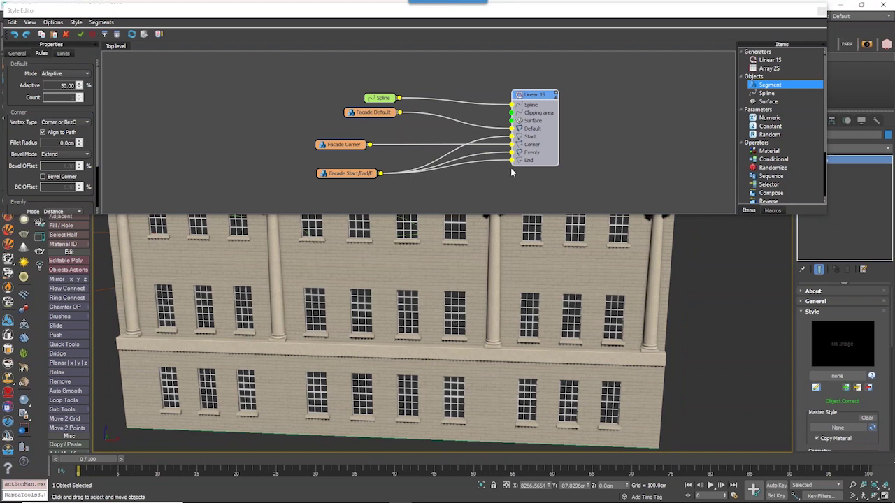
click(339, 162)
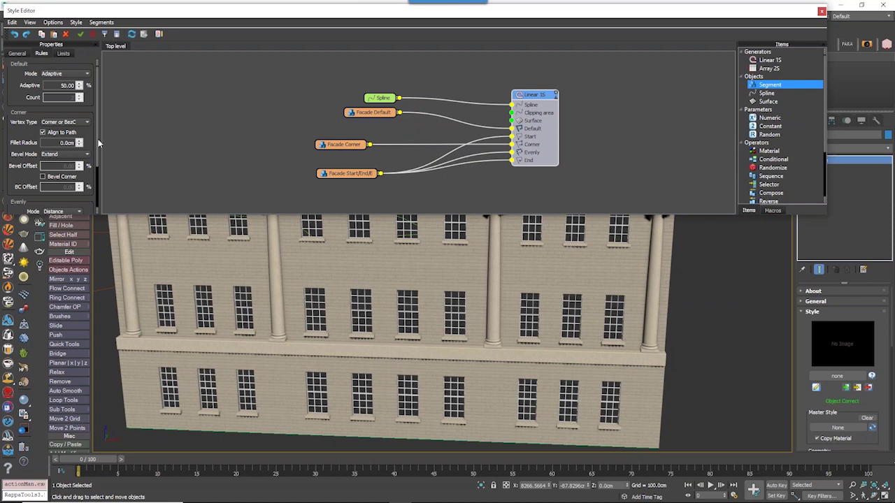
- Vary the Evenly distance between the columns, reducing it to 328 cm and raising it to about 551 cm
scroll(98, 143, down, 3)
click(70, 162)
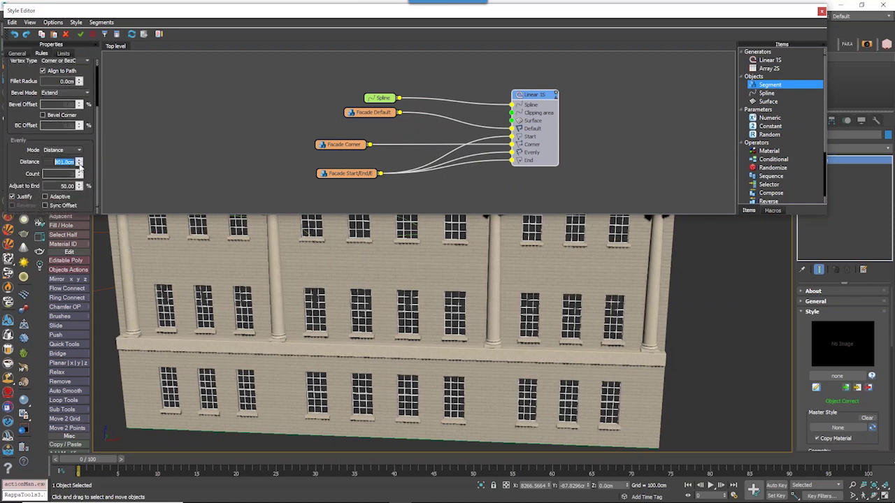
drag(79, 165, 78, 201)
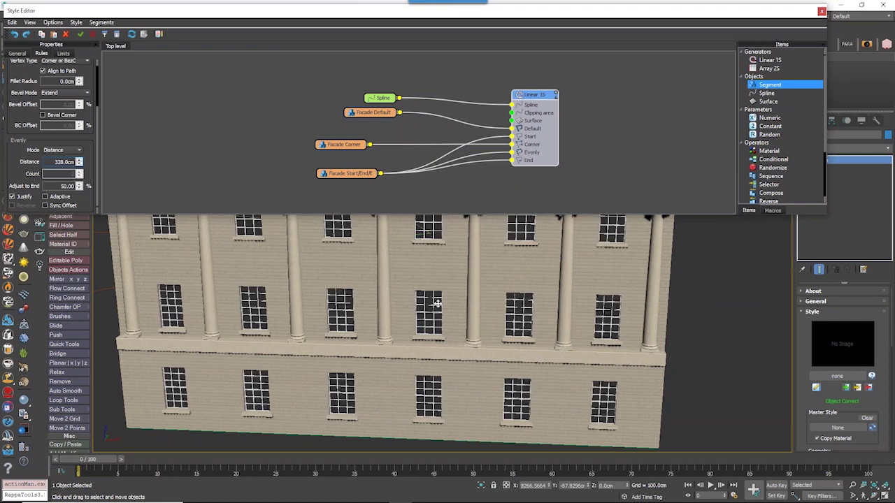
drag(80, 159, 94, 135)
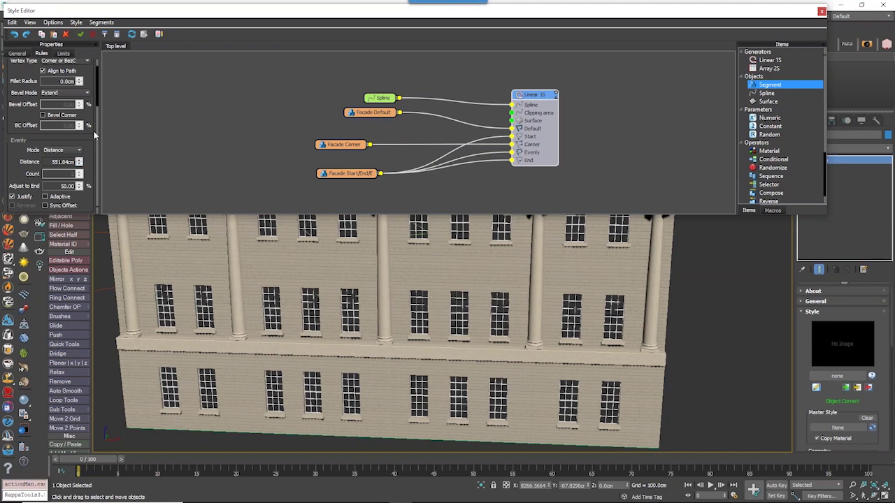
- Try the Default mode Count with a count of 2 and an Evenly distance of about 634 cm
scroll(98, 144, up, 3)
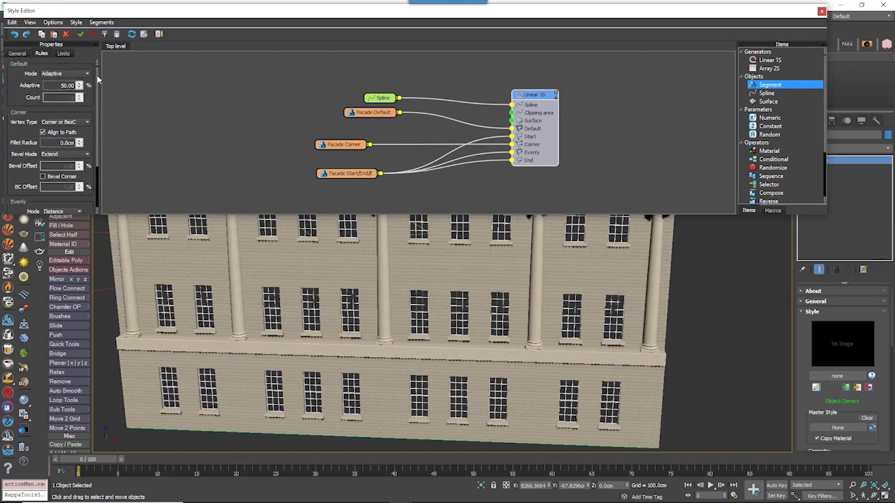
click(87, 74)
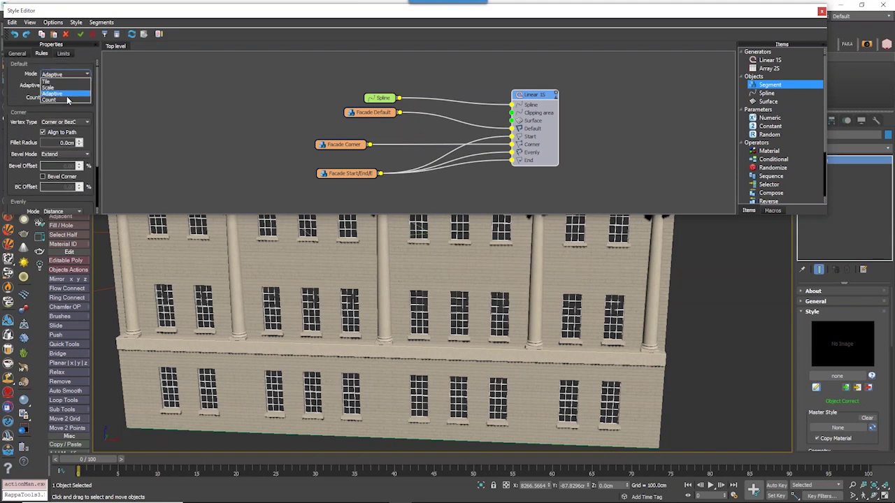
click(66, 97)
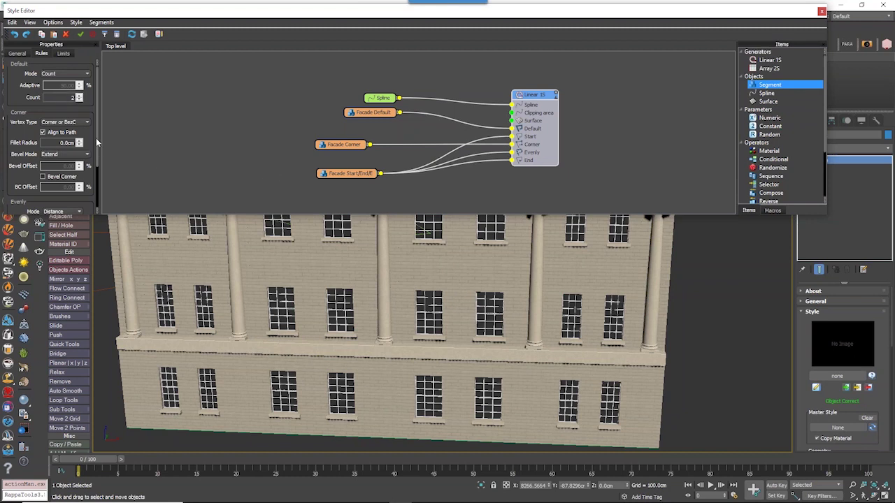
drag(98, 138, 99, 120)
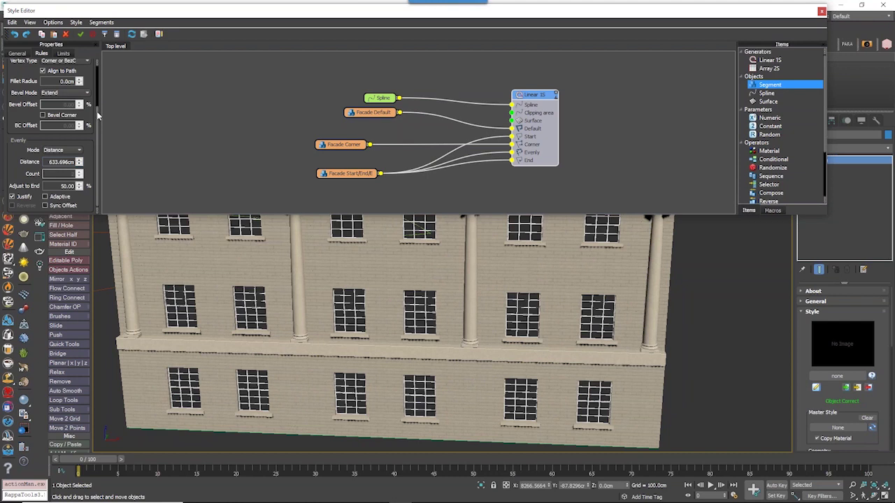
- Return the Default mode to Adaptive and set the Evenly distance to about 564 cm
scroll(84, 112, up, 3)
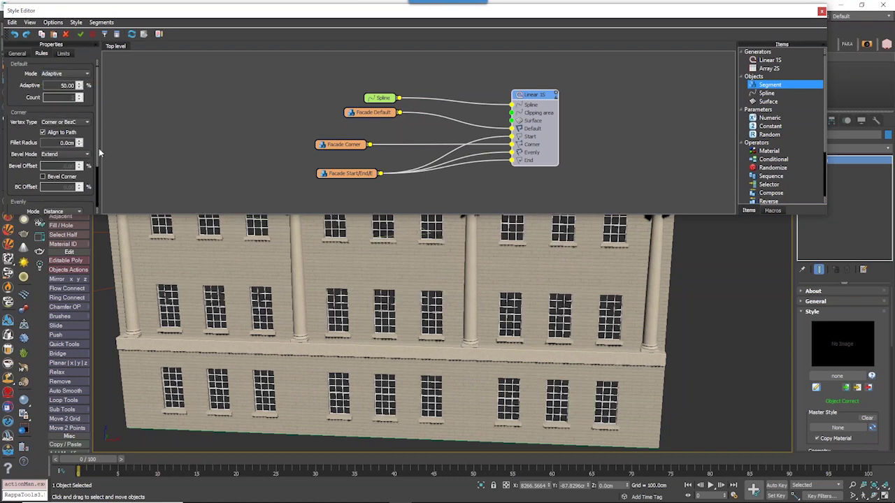
scroll(96, 167, down, 3)
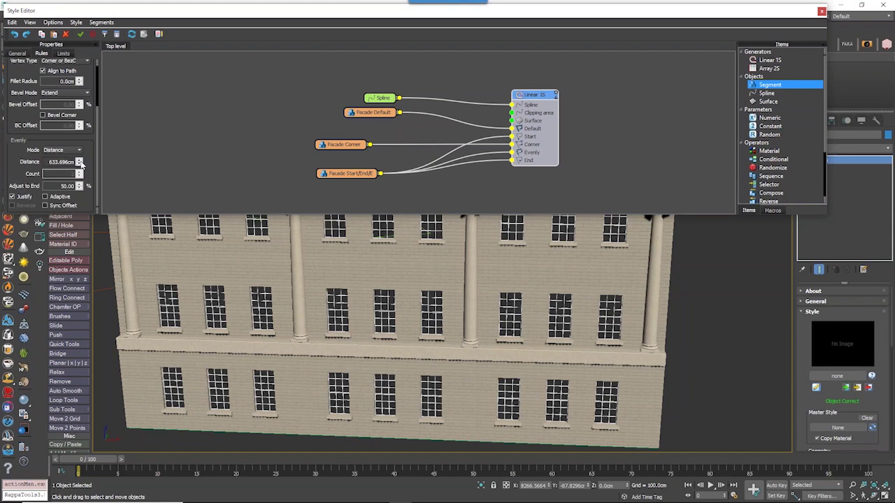
drag(79, 160, 79, 167)
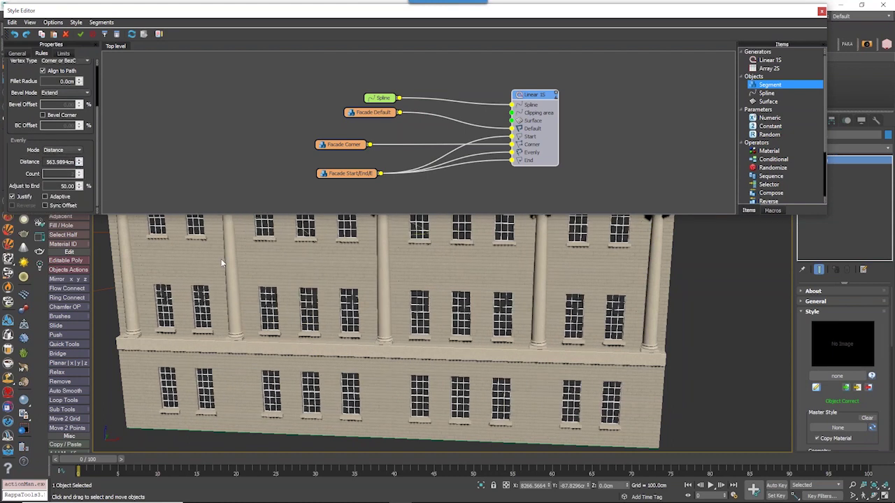
- Rearrange the spline and three facade segment nodes into a tidy column beside the Linear 1S generator
scroll(358, 316, down, 4)
alt+middle_drag(395, 319, 419, 226)
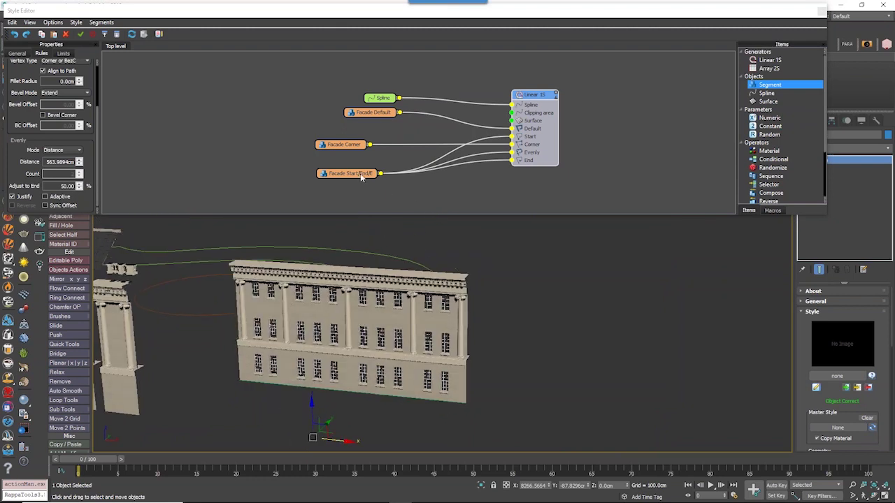
drag(362, 178, 353, 166)
drag(374, 115, 345, 133)
drag(355, 179, 334, 125)
drag(335, 130, 387, 99)
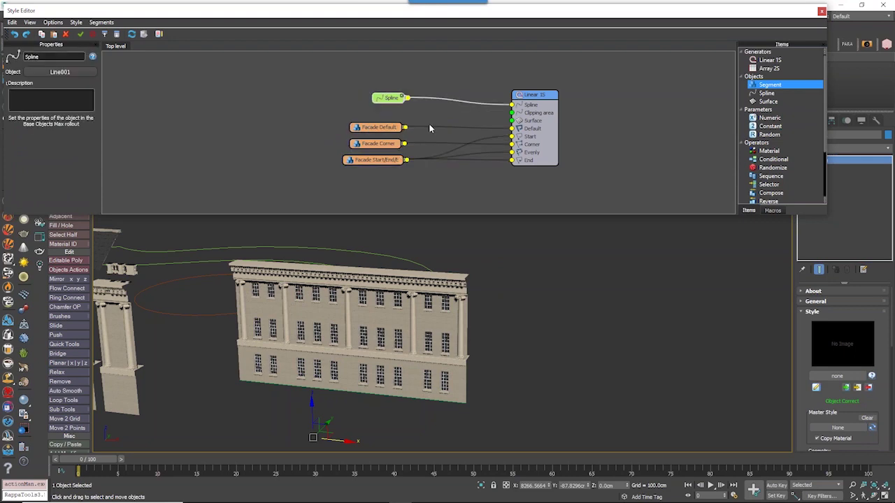
- Close the Style Editor and reopen it for the selected RailClone facade
click(821, 11)
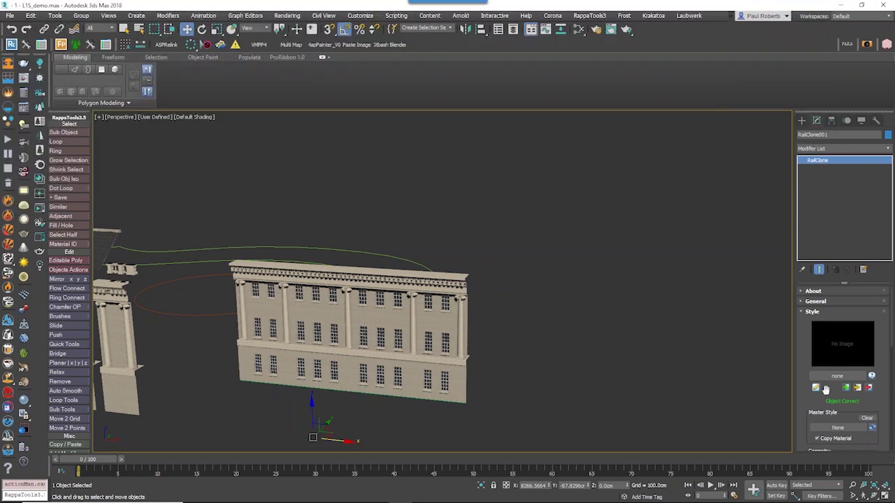
click(819, 388)
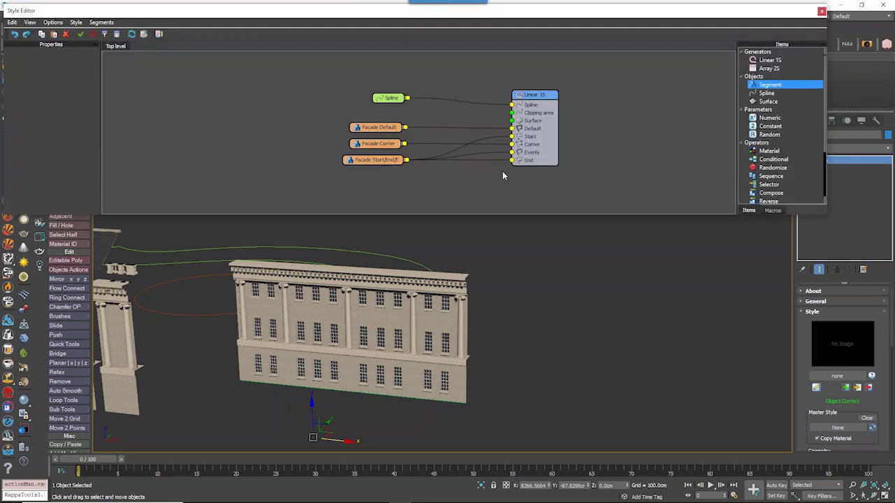
alt+middle_drag(395, 331, 397, 350)
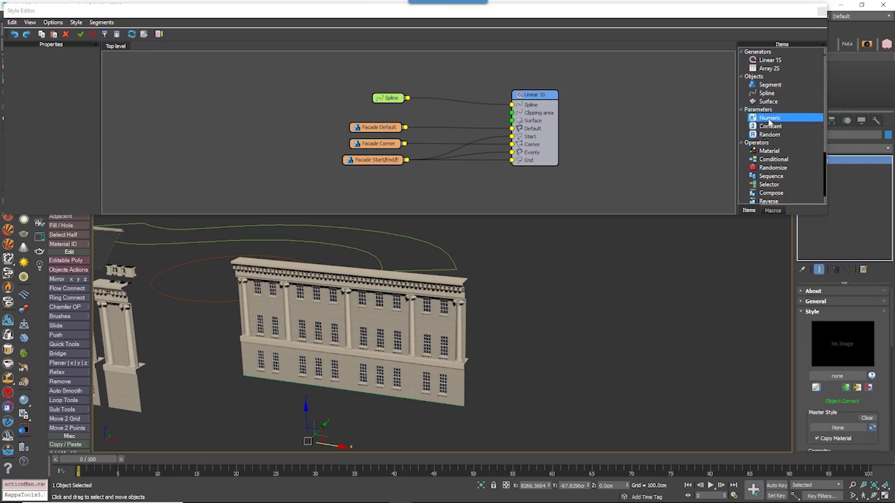
- Try a Numeric node with the Style and Base Objects rollouts collapsed, and delete the node
drag(769, 119, 473, 187)
click(812, 311)
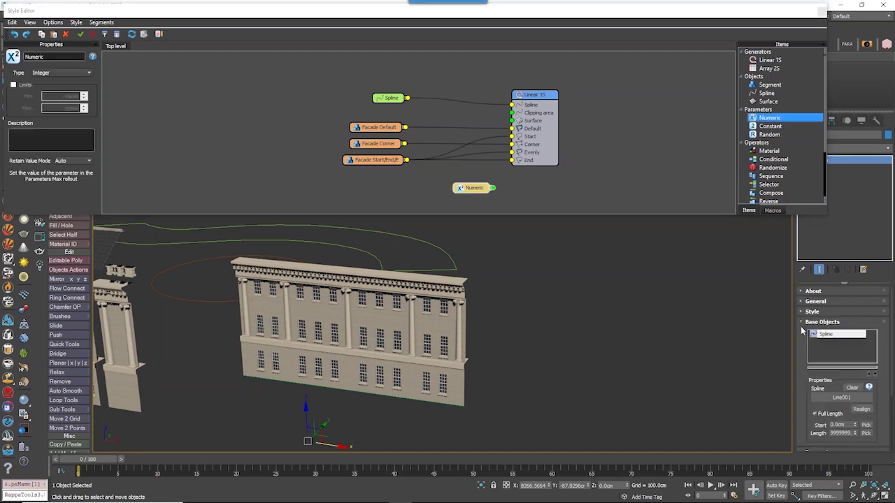
click(805, 323)
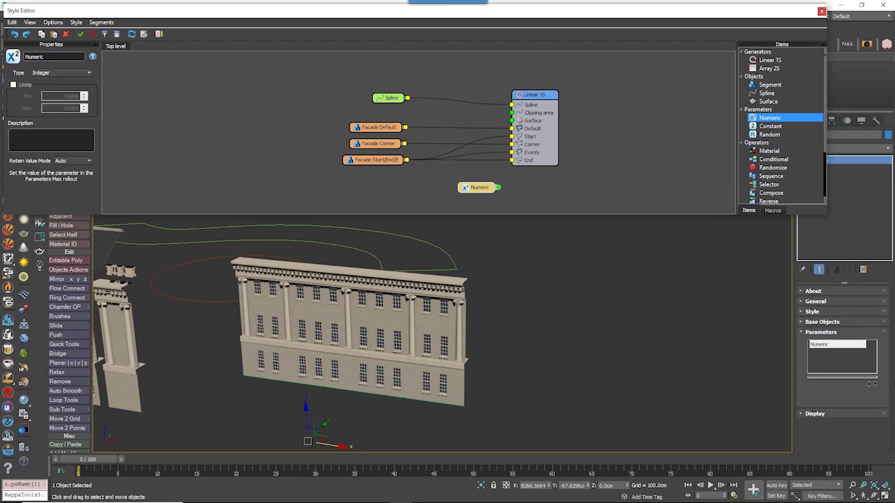
key(Delete)
- Add a Numeric parameter node below the segments, name it Evenly and set its type to Scene Units
drag(769, 118, 439, 195)
double_click(56, 55)
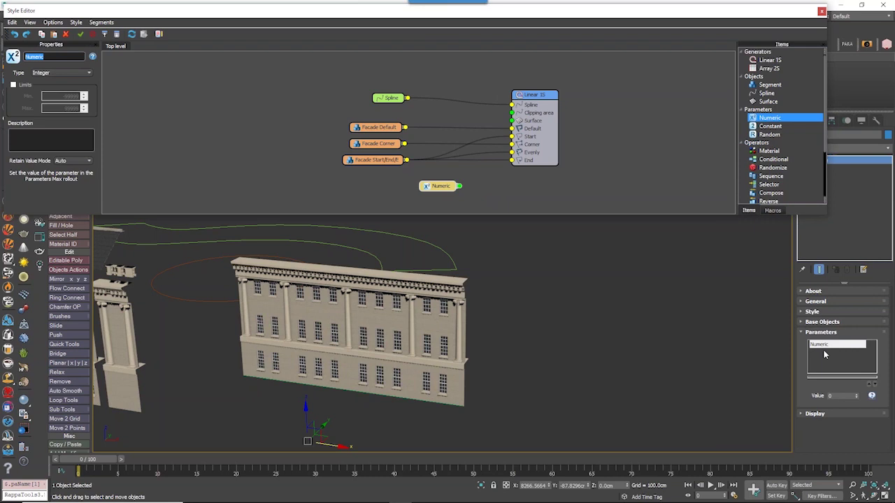
text(Evenly)
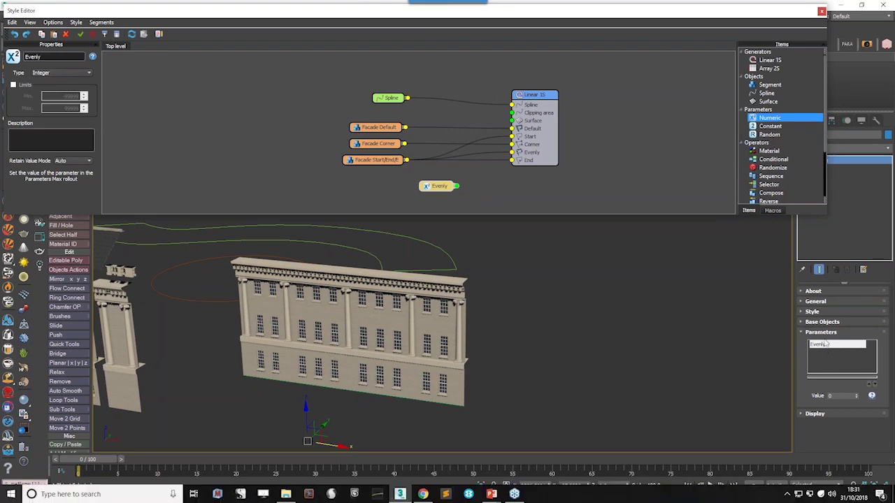
drag(447, 183, 443, 183)
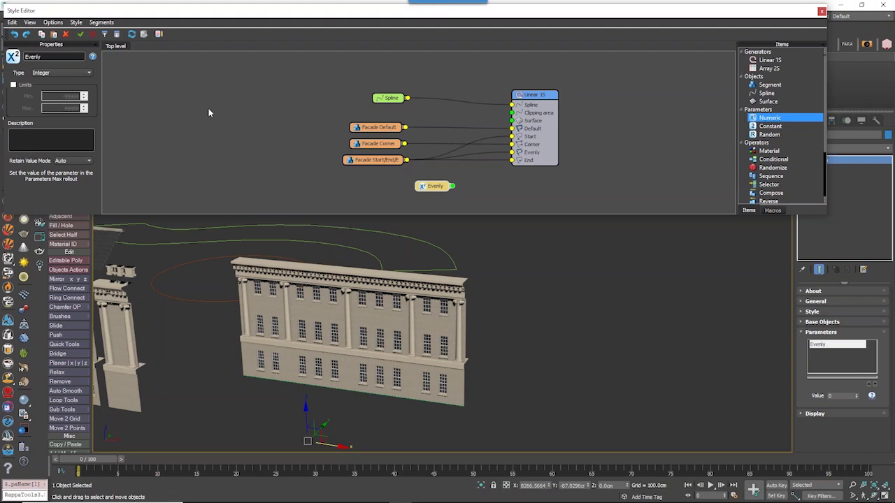
click(41, 74)
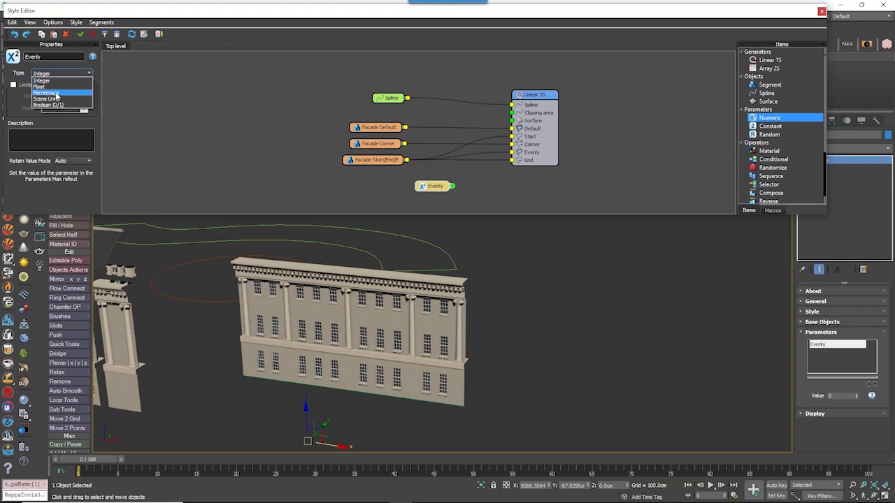
click(58, 100)
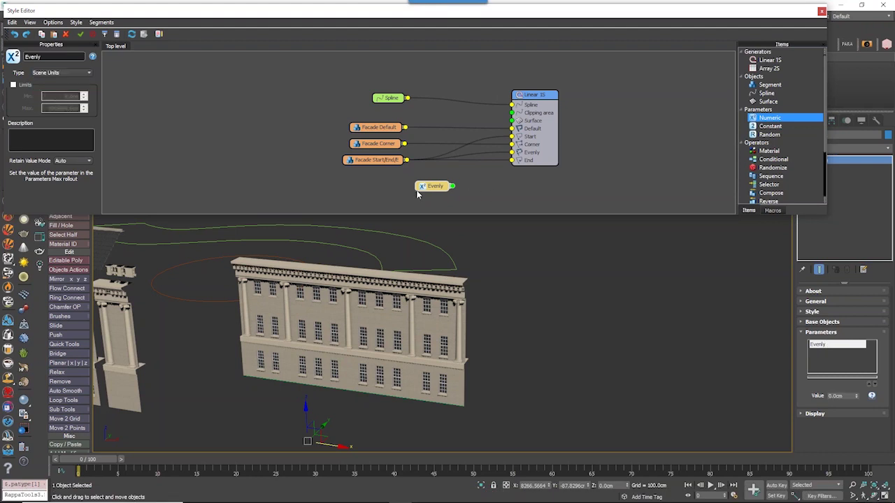
- Align the Evenly node beneath the segment column and reconnect Facade Corner to the Linear 1S Corner input
drag(411, 187, 521, 190)
click(451, 179)
click(530, 157)
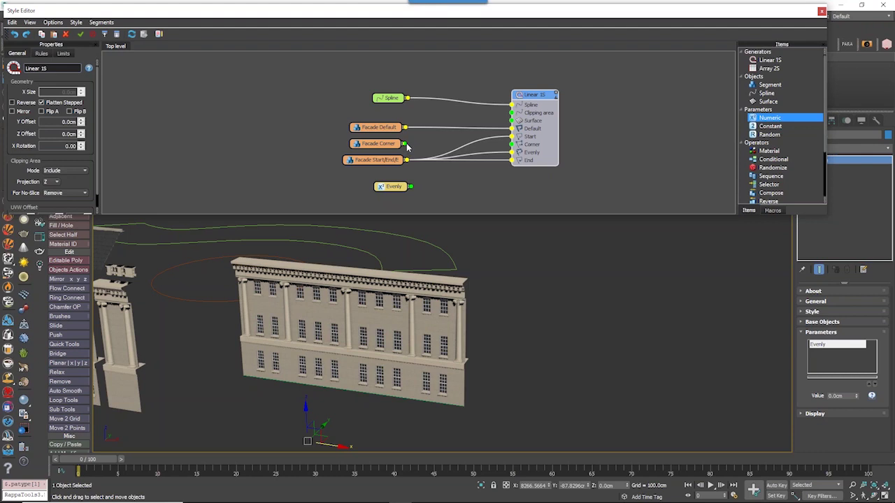
drag(406, 144, 513, 145)
right_click(539, 156)
click(464, 121)
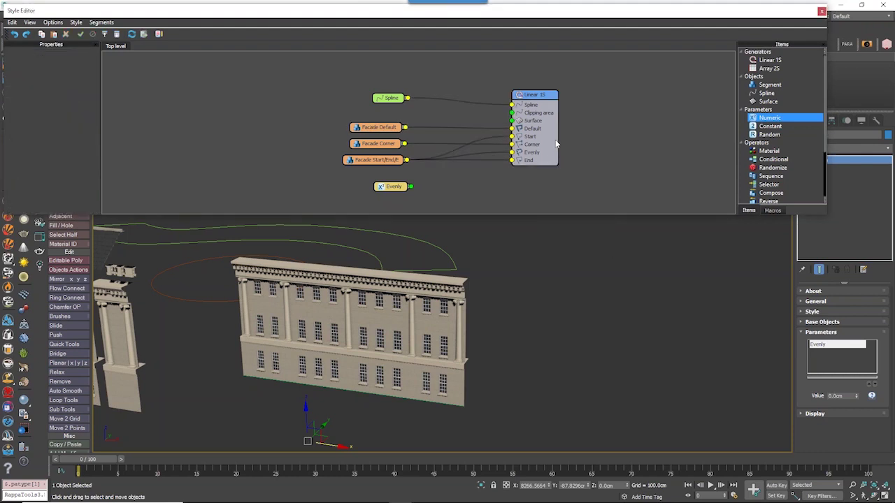
- Export the Evenly Distance parameter from the Linear 1S generator as an input
click(554, 144)
right_click(553, 144)
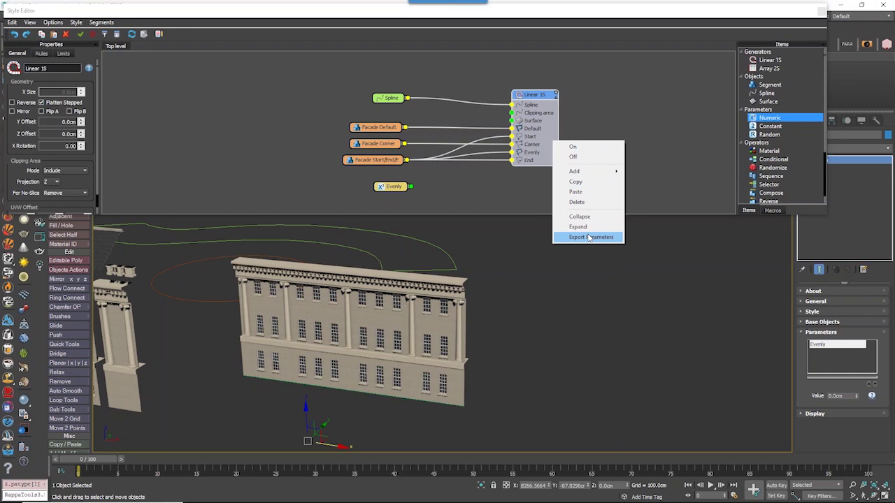
click(590, 237)
drag(407, 151, 636, 83)
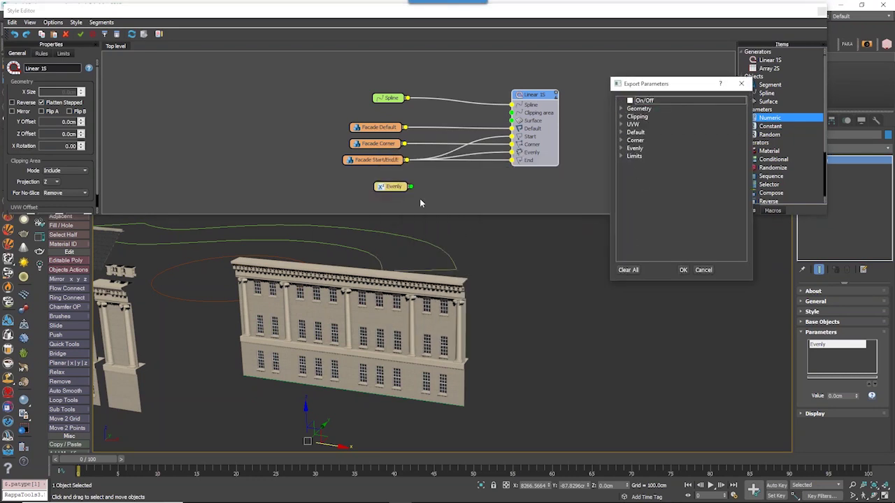
click(380, 189)
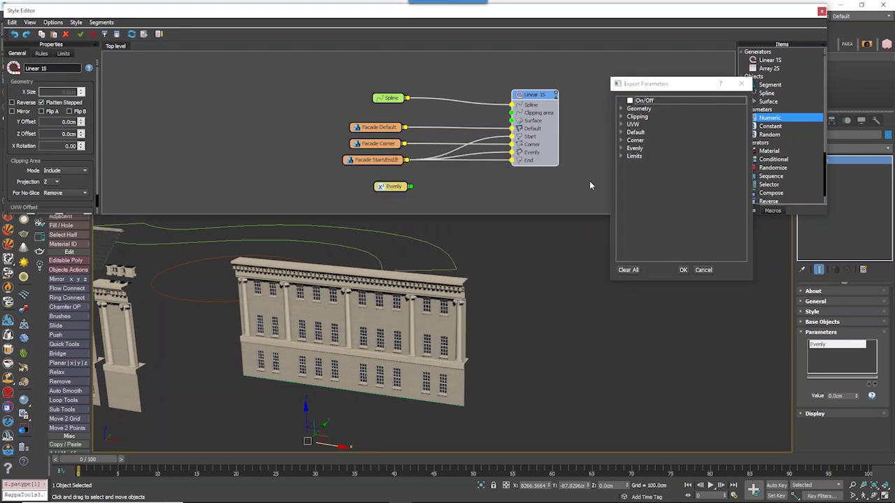
double_click(634, 149)
click(638, 164)
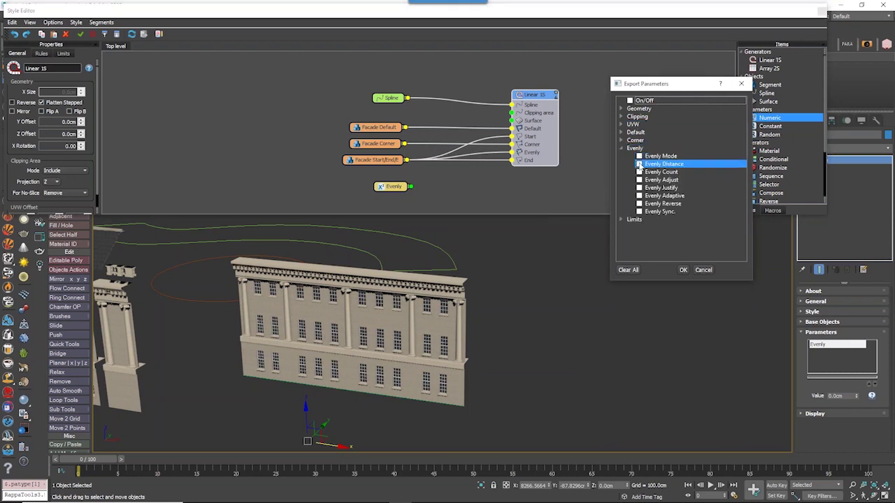
click(683, 270)
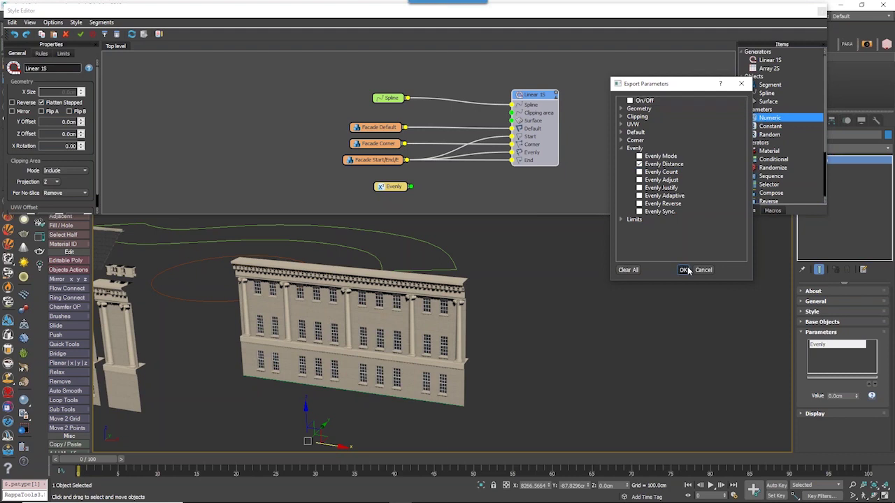
- Wire the Evenly numeric node to the generator's Evenly Distance input, shift the node into line and close the Style Editor
drag(410, 187, 514, 172)
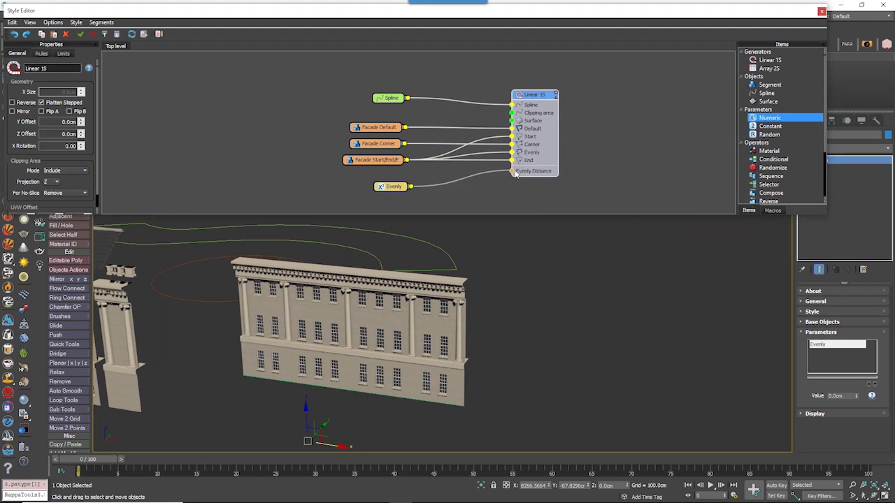
drag(390, 190, 376, 188)
click(821, 11)
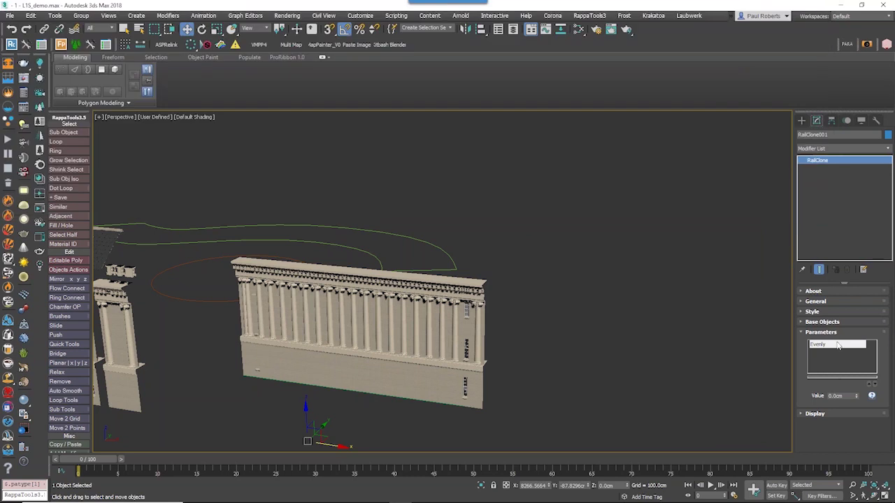
- Set the facade's Evenly parameter to 500 cm, check the window bays, and reduce it to 455 cm
double_click(835, 395)
text(500)
key(Return)
alt+middle_drag(660, 320, 636, 335)
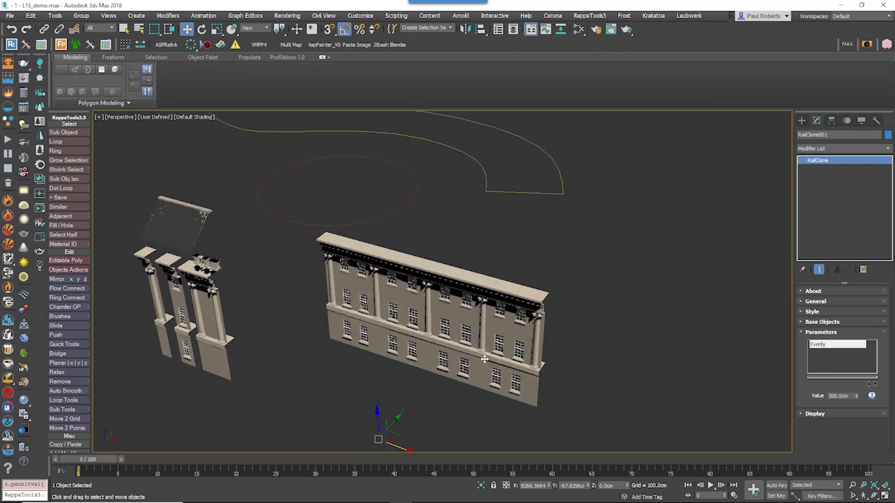
alt+middle_drag(484, 359, 503, 363)
alt+middle_drag(323, 324, 342, 327)
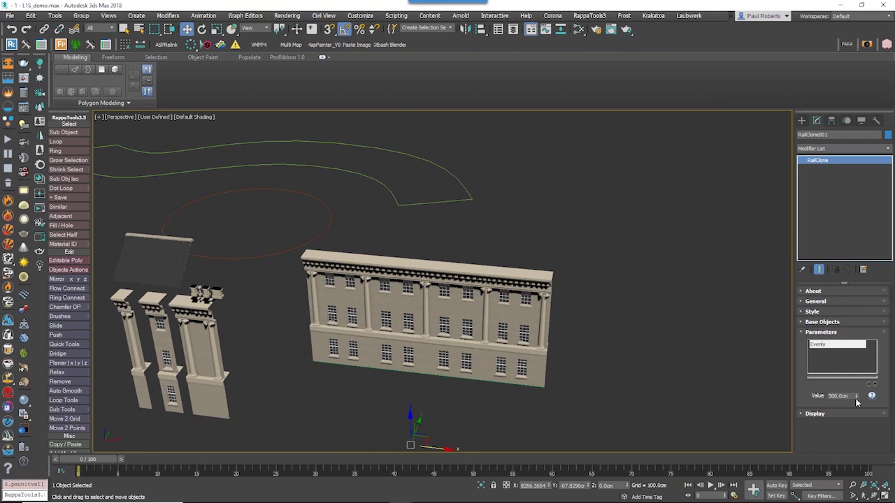
drag(856, 396, 510, 347)
mouse_move(509, 348)
alt+middle_down()
mouse_move(499, 345)
mouse_move(510, 344)
alt+middle_up()
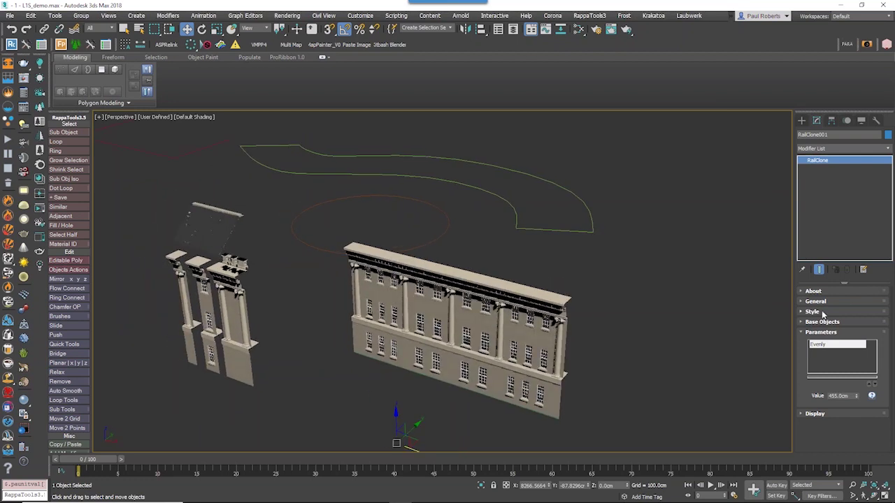
- Reopen the Style Editor and stack the three facade segment nodes and the Evenly node tightly under the Spline node
click(822, 313)
click(815, 327)
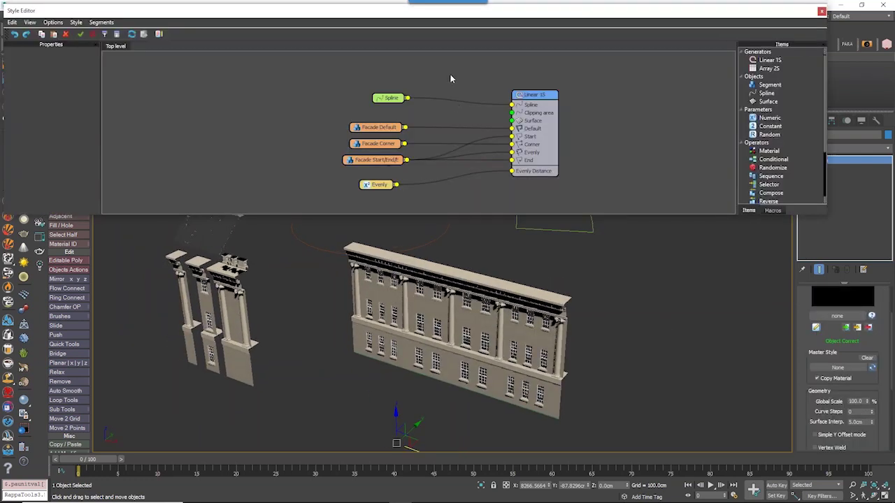
middle_drag(450, 111, 409, 110)
middle_drag(475, 120, 443, 105)
scroll(450, 107, down, 1)
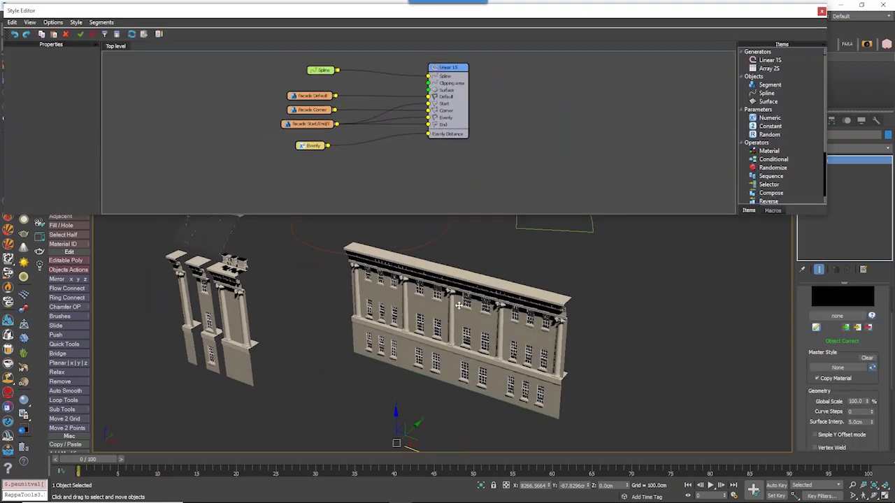
mouse_move(459, 304)
alt+middle_down()
mouse_move(415, 296)
mouse_move(470, 314)
alt+middle_up()
middle_drag(407, 124, 418, 136)
drag(353, 148, 319, 99)
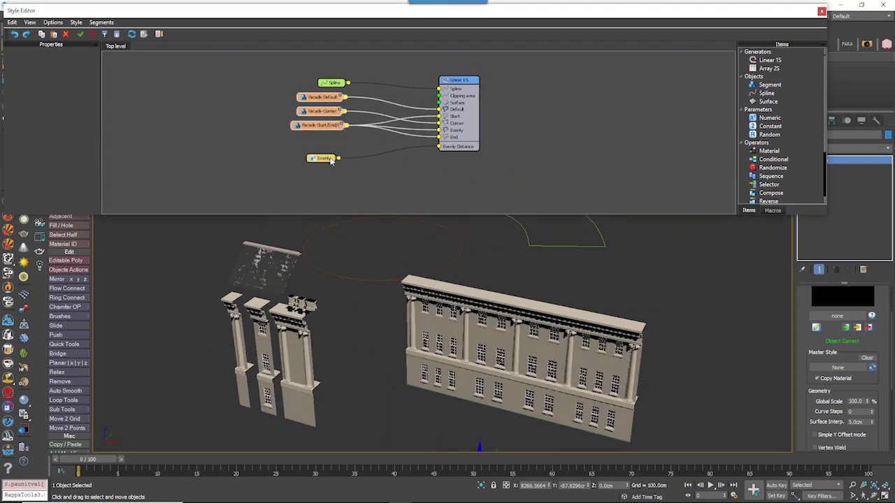
drag(331, 160, 342, 144)
middle_drag(369, 180, 364, 186)
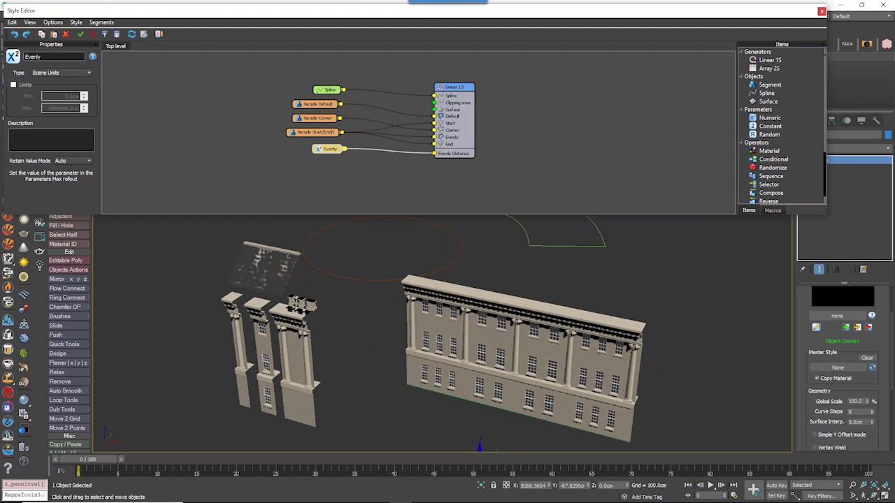
- Turn off the facade's Linear 1S generator and look closely at the balustrade pieces behind the source segments
click(458, 92)
alt+middle_drag(469, 322, 493, 323)
middle_drag(494, 323, 508, 287)
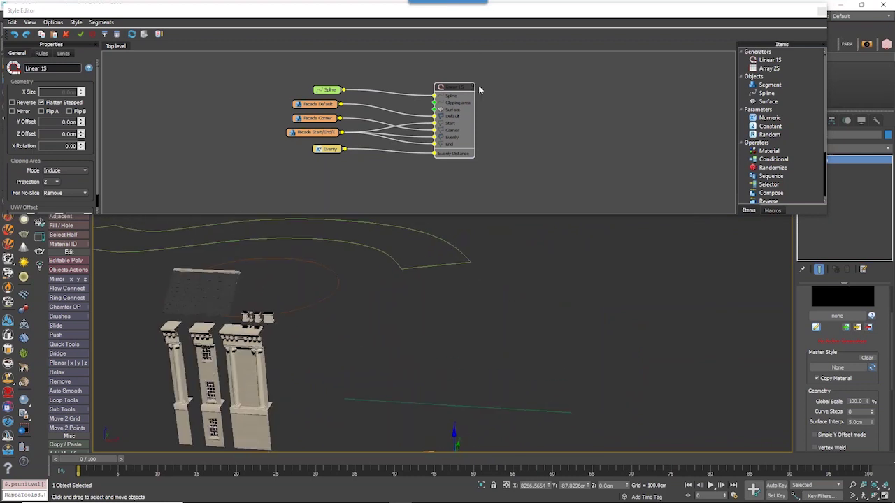
alt+middle_drag(404, 278, 357, 309)
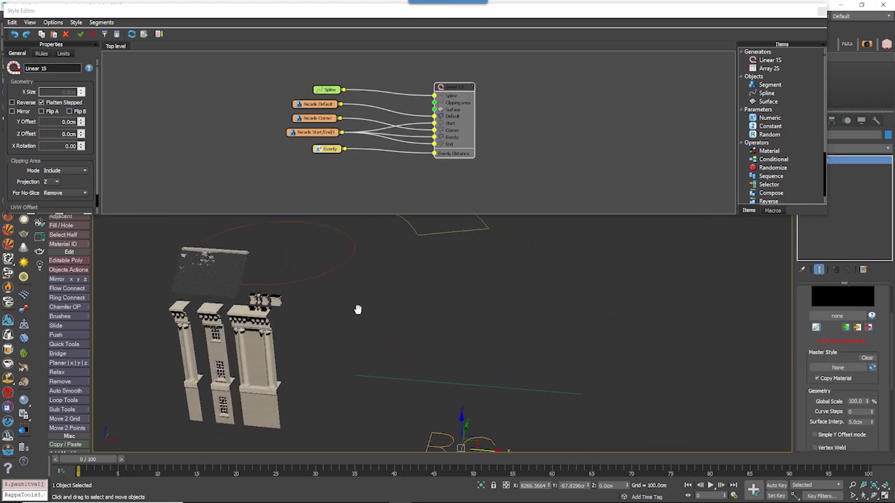
scroll(260, 300, up, 3)
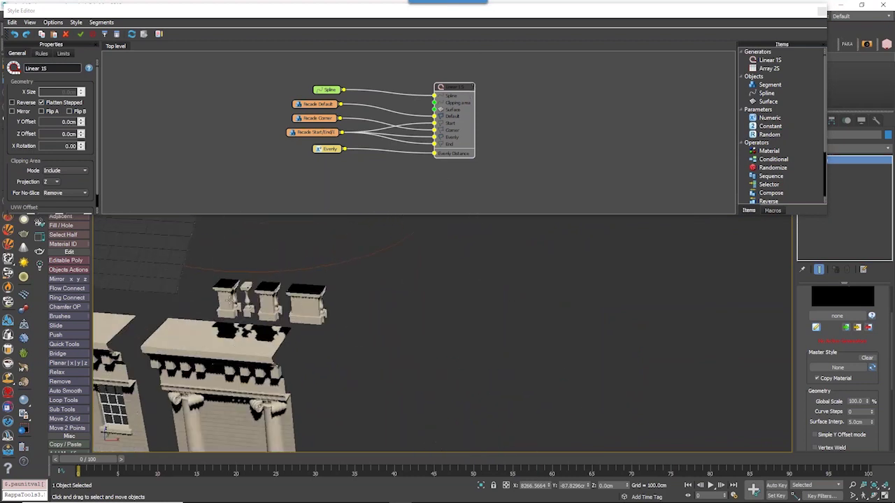
scroll(229, 299, down, 2)
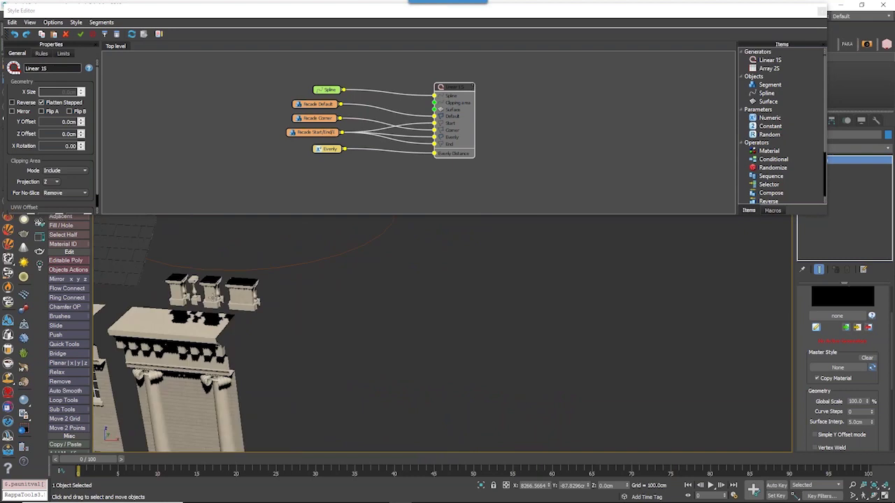
- Add a new Segment node below the Evenly node and set its Y alignment to Pivot
click(401, 111)
middle_drag(391, 137, 432, 105)
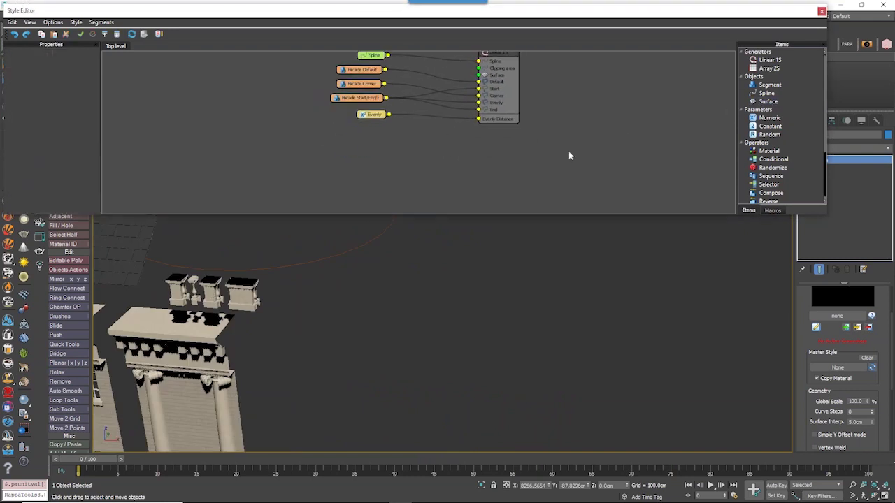
middle_drag(568, 151, 541, 165)
drag(780, 126, 365, 155)
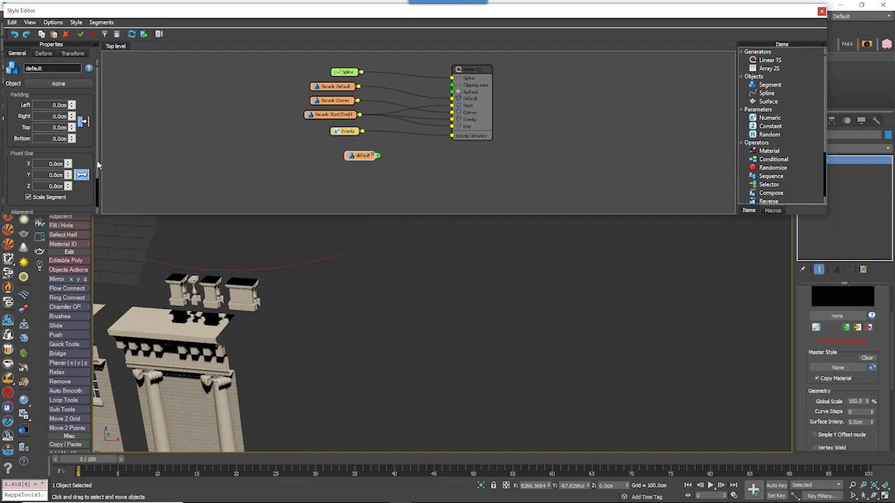
scroll(97, 160, down, 1)
click(49, 194)
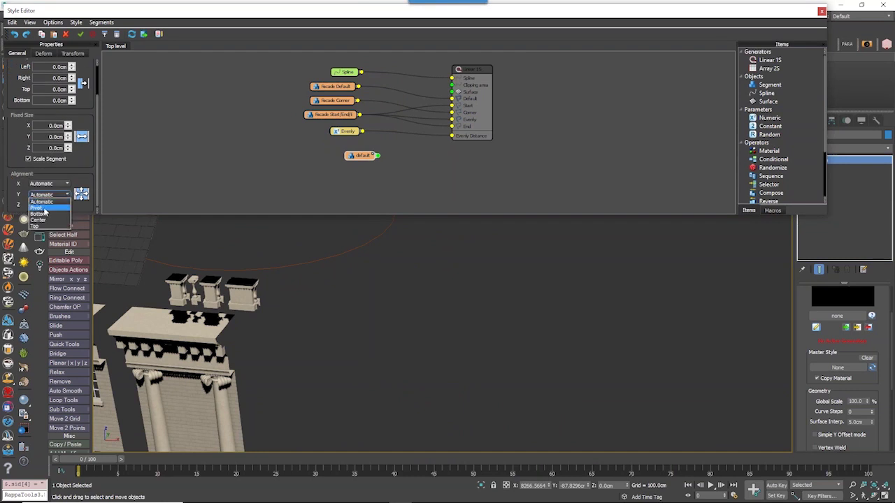
click(37, 208)
drag(349, 158, 324, 177)
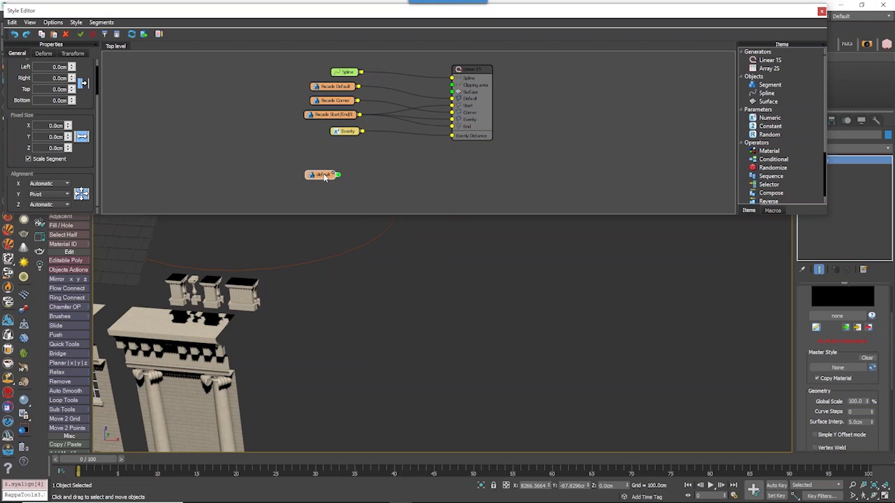
- Clone the new segment for the Balustrade Corner, Default, Evenly and Start/End objects, and delete the empty original node
right_click(323, 177)
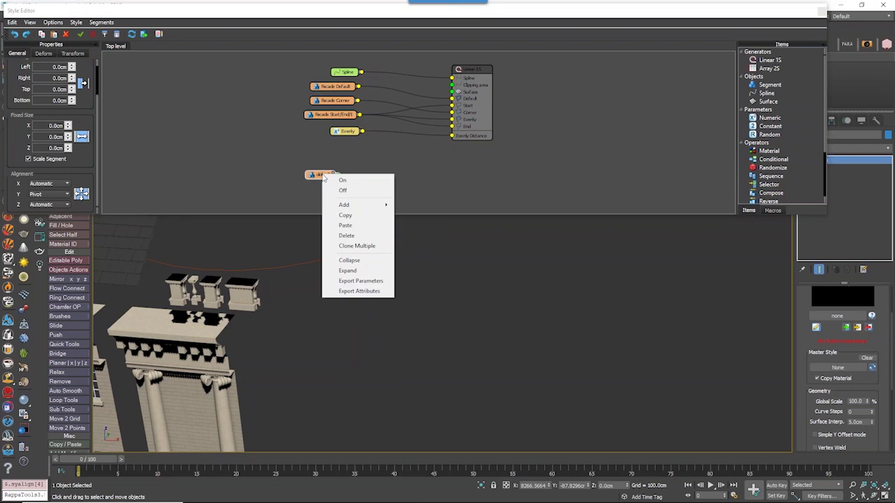
click(357, 246)
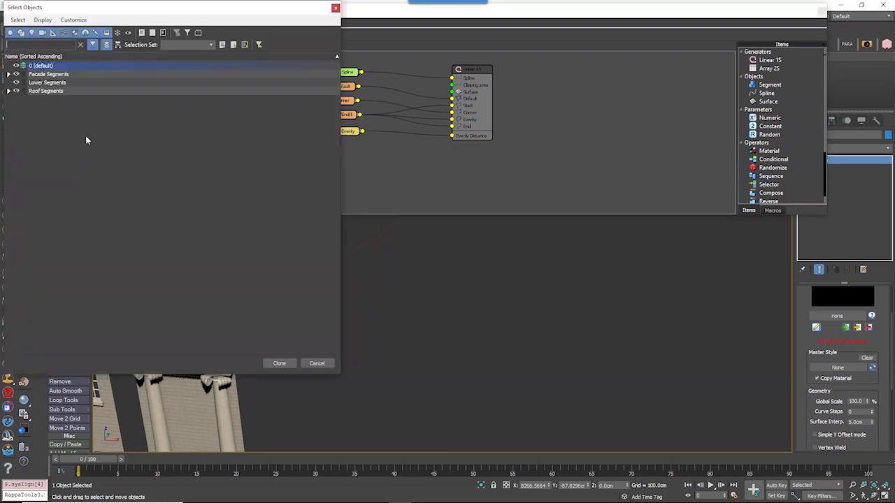
click(8, 90)
click(76, 100)
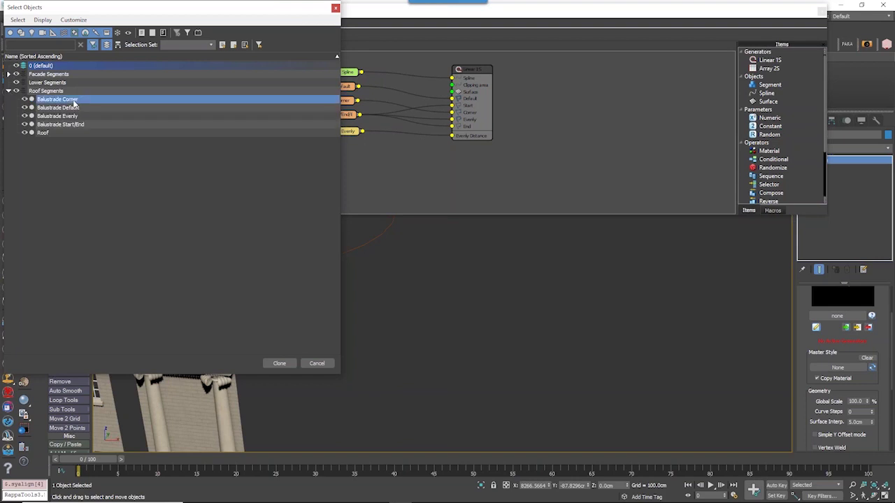
ctrl+click(73, 108)
ctrl+click(72, 116)
ctrl+click(69, 124)
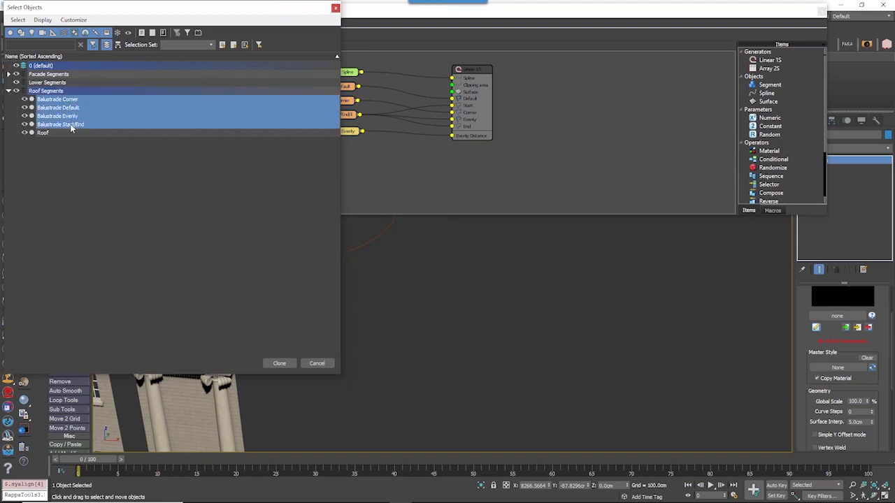
click(280, 364)
middle_drag(349, 183, 337, 162)
click(324, 118)
key(Delete)
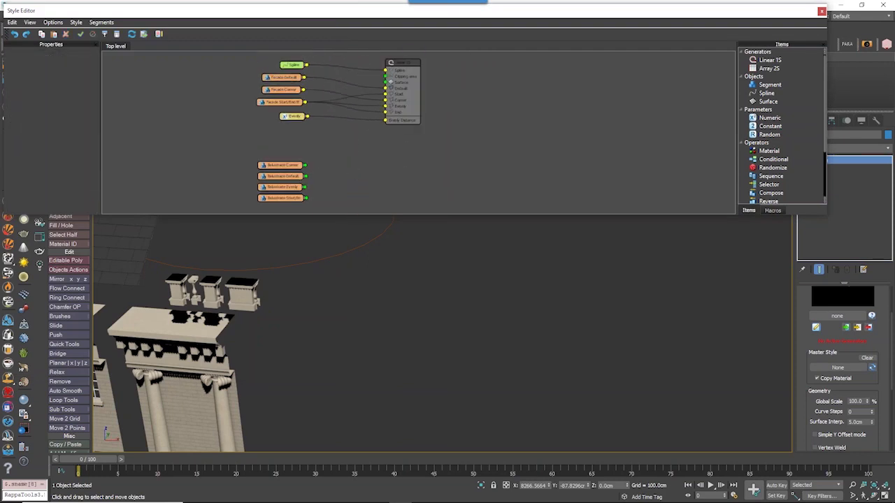
- Add a second Linear 1S generator beside the balustrade segments and connect the existing Spline node to its Spline input
drag(407, 66, 412, 67)
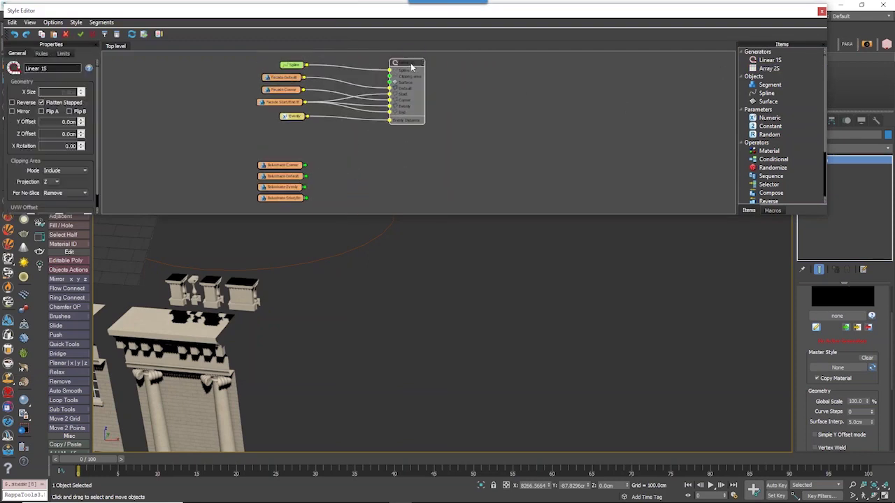
middle_drag(418, 68, 420, 73)
middle_drag(563, 436, 411, 285)
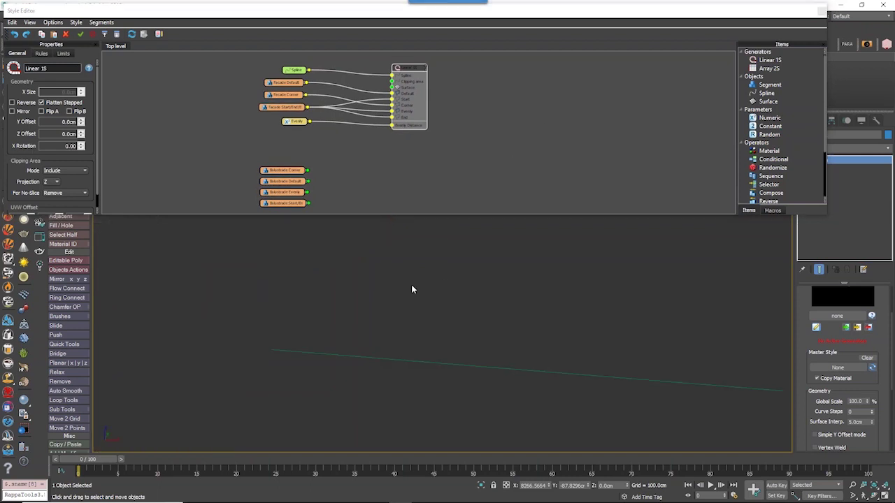
scroll(411, 285, down, 4)
middle_drag(418, 320, 377, 344)
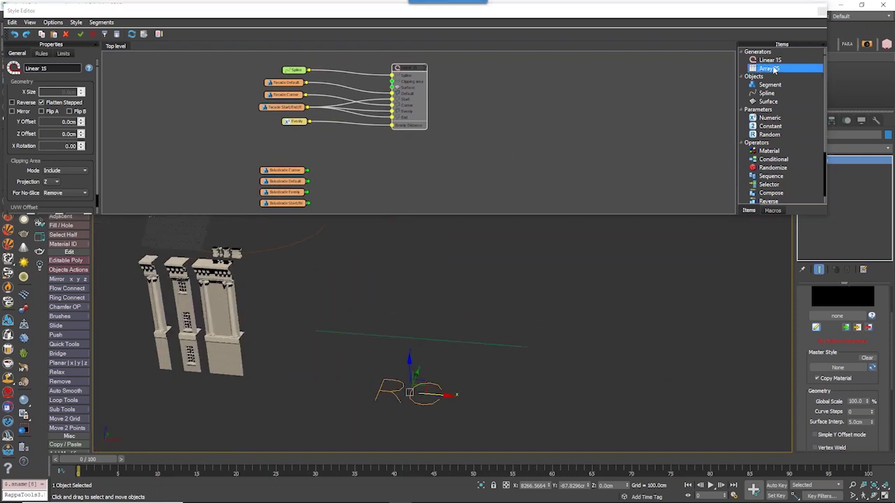
drag(774, 63, 391, 148)
drag(309, 72, 413, 163)
- Connect the Balustrade Start/End segment to the new generator's Start and End inputs and inspect the pieces on the spline
middle_drag(409, 168, 398, 142)
alt+middle_drag(431, 323, 312, 229)
scroll(368, 351, up, 2)
drag(296, 179, 384, 160)
scroll(205, 349, up, 3)
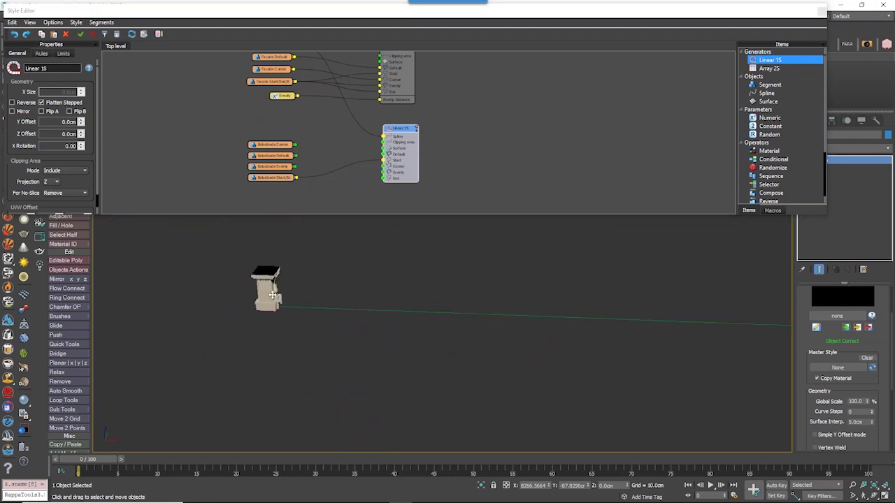
drag(295, 180, 383, 179)
middle_drag(480, 367, 428, 351)
scroll(531, 360, up, 4)
middle_drag(527, 381, 493, 361)
scroll(493, 361, up, 4)
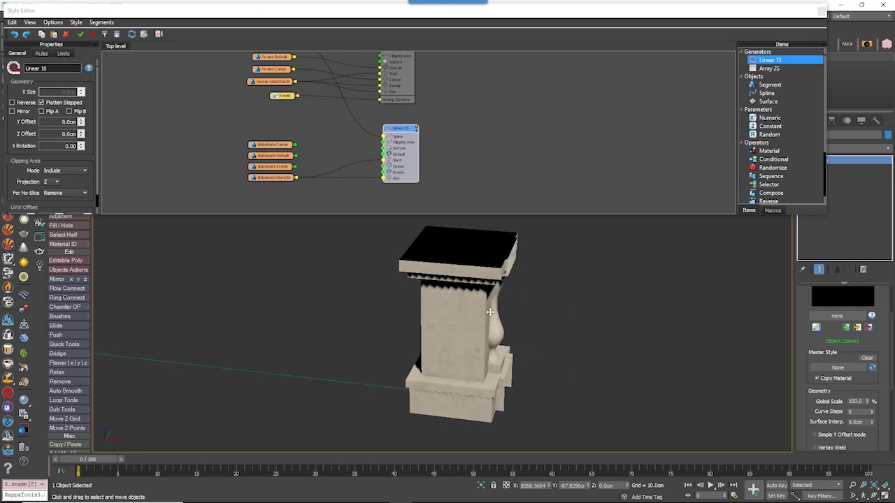
middle_drag(469, 352, 534, 341)
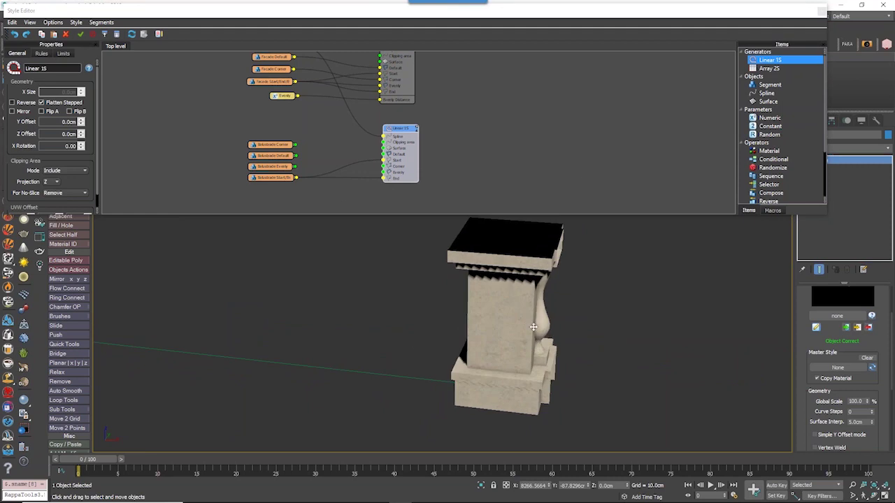
- Insert a Mirror operator on the X axis between the Balustrade Start/End segment and the second generator's End input
drag(282, 181, 248, 187)
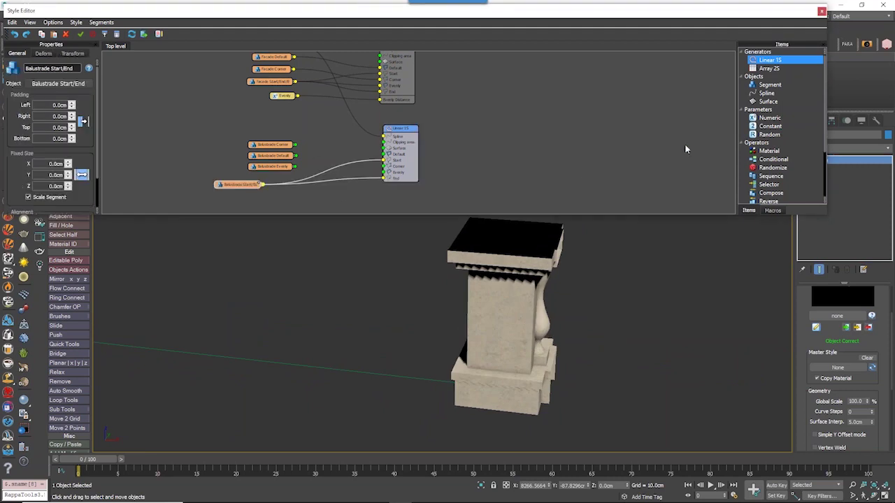
scroll(804, 140, down, 3)
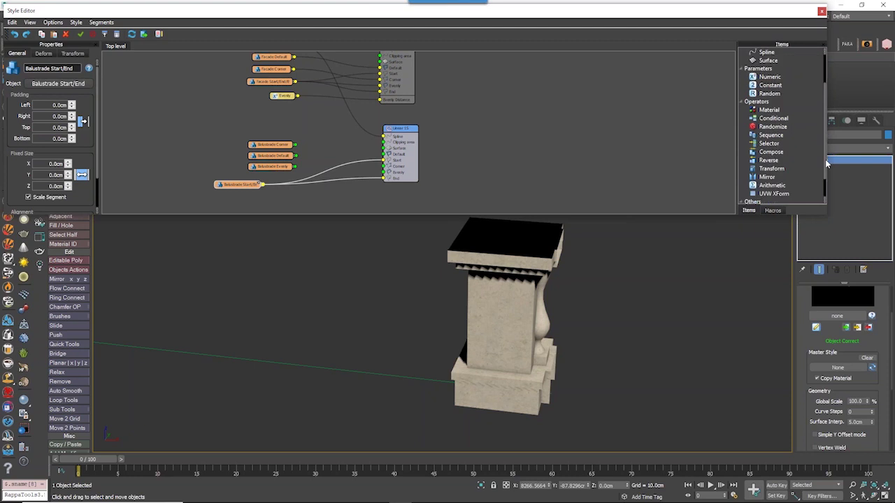
drag(780, 153, 329, 195)
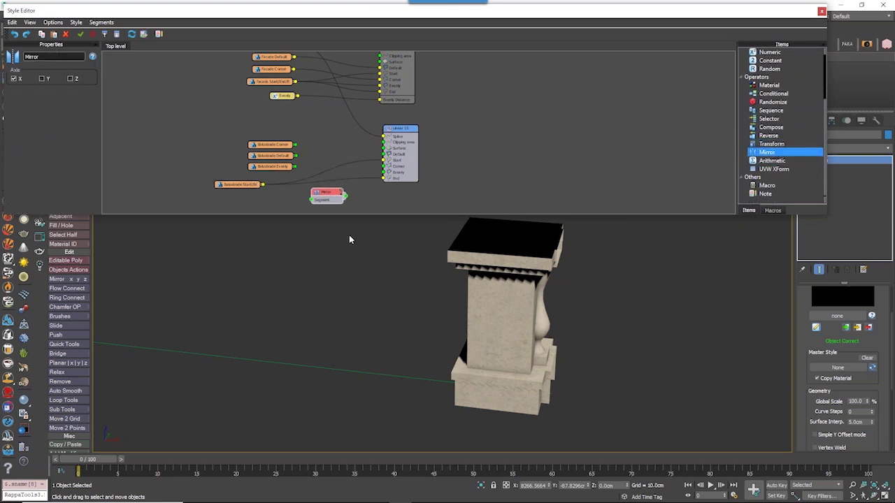
drag(310, 201, 262, 186)
drag(355, 196, 383, 179)
drag(323, 195, 323, 189)
scroll(483, 308, down, 5)
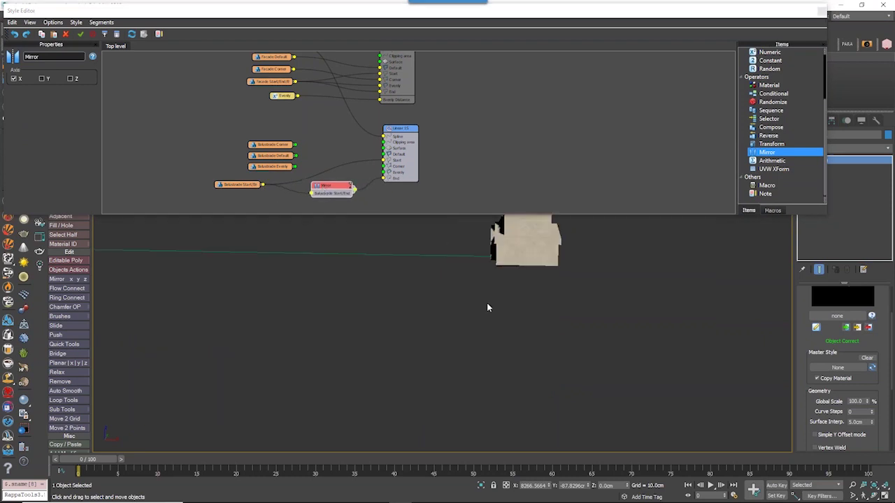
scroll(515, 297, up, 5)
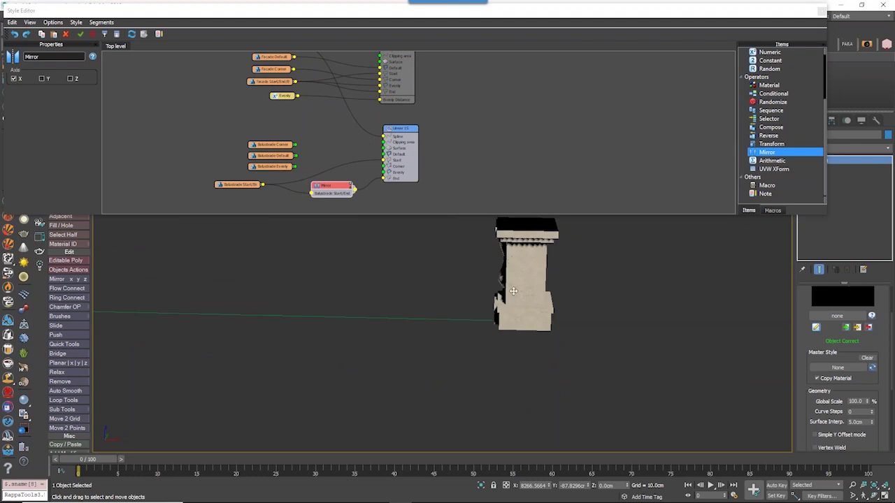
- Connect the Balustrade Evenly segment to the Evenly input of the second Linear 1S generator
middle_drag(261, 139, 295, 135)
scroll(337, 303, down, 3)
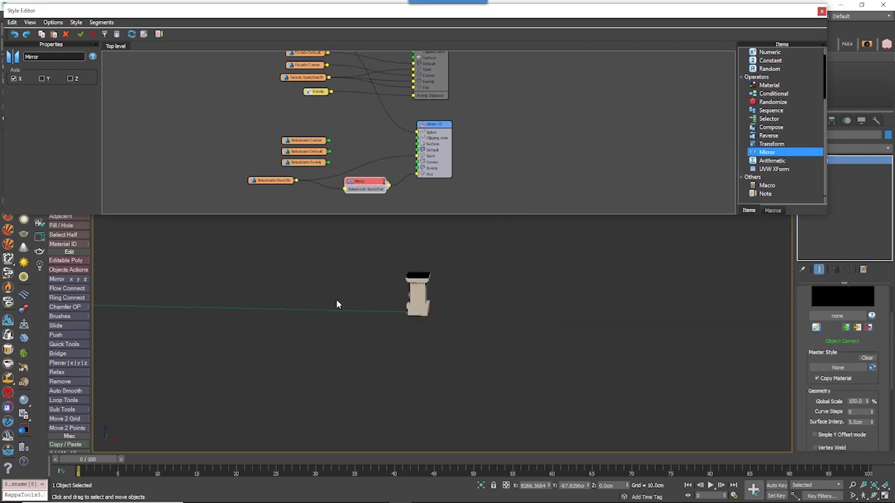
middle_drag(337, 303, 435, 303)
scroll(336, 160, up, 2)
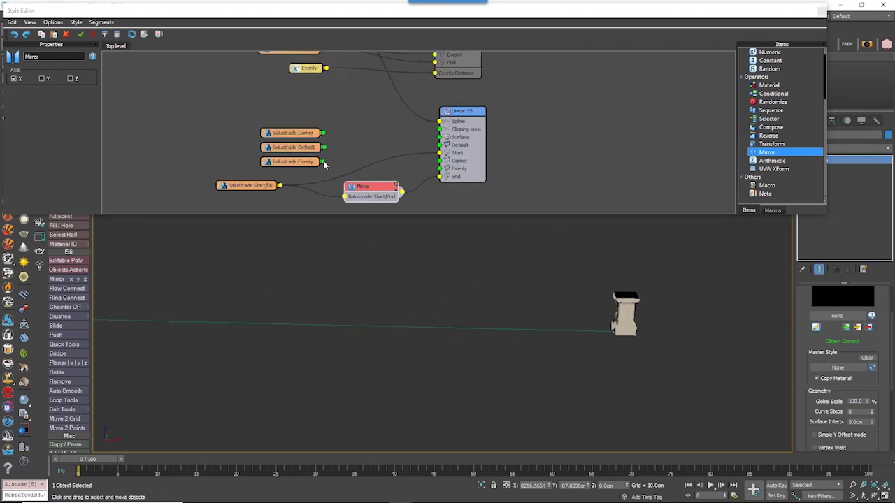
drag(322, 161, 440, 170)
- Set the balustrade generator's Evenly Distance to 289 cm and connect the Balustrade Default segment to its Default input
click(467, 168)
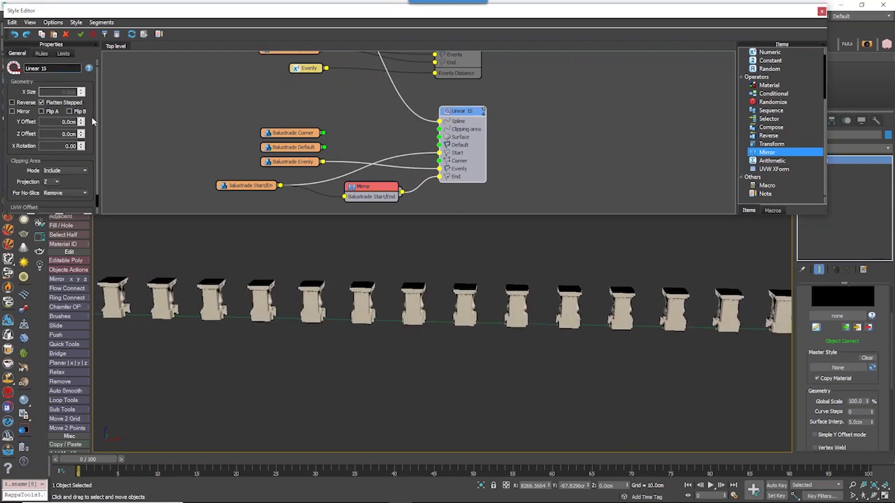
click(41, 53)
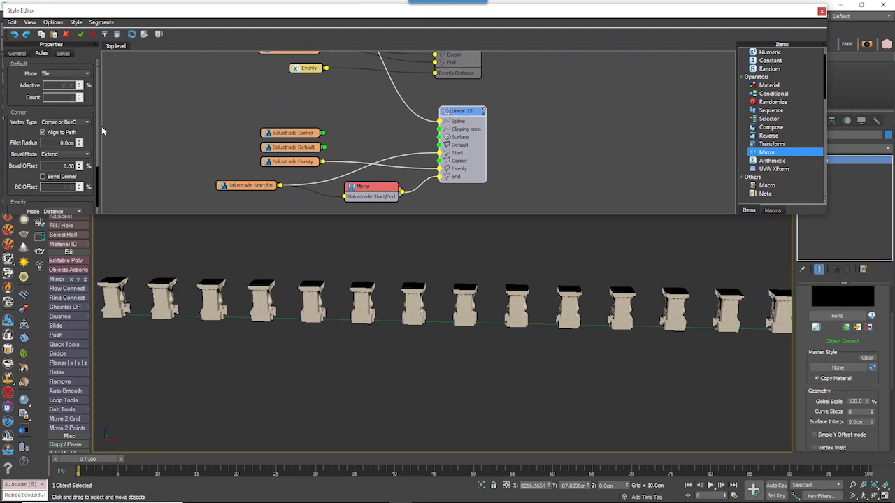
scroll(84, 147, down, 3)
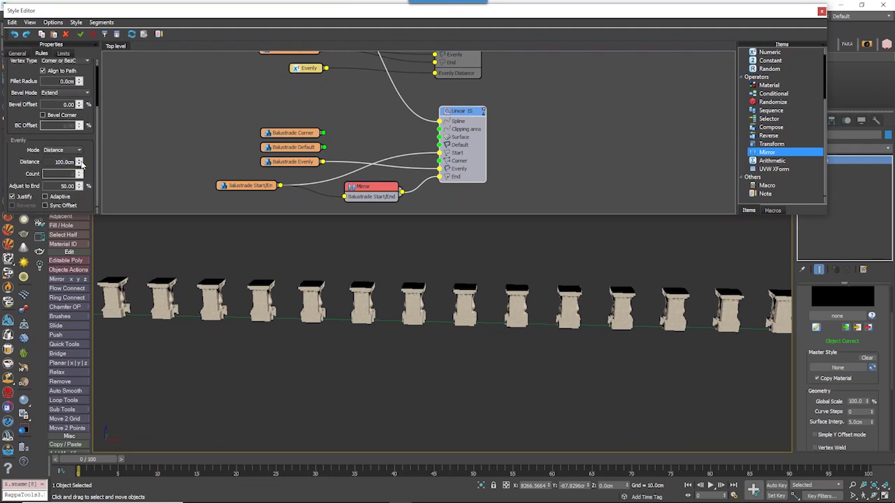
drag(80, 162, 439, 145)
middle_drag(428, 316, 481, 308)
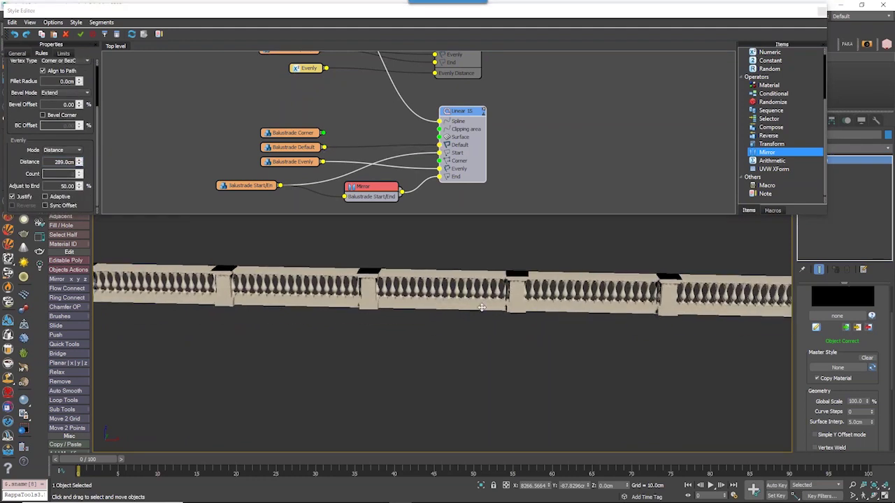
- Set the balustrade generator's Default mode to Adaptive and connect the Balustrade Corner segment to its Corner input
click(469, 159)
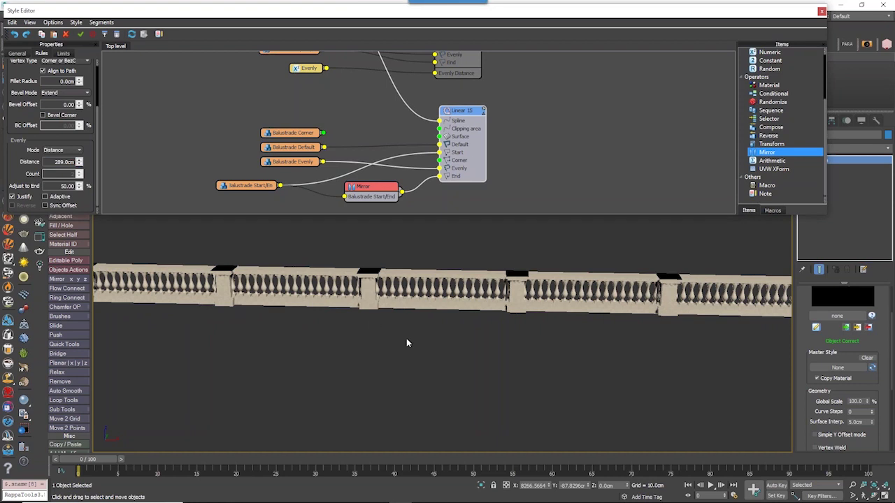
scroll(408, 343, up, 3)
scroll(575, 284, up, 3)
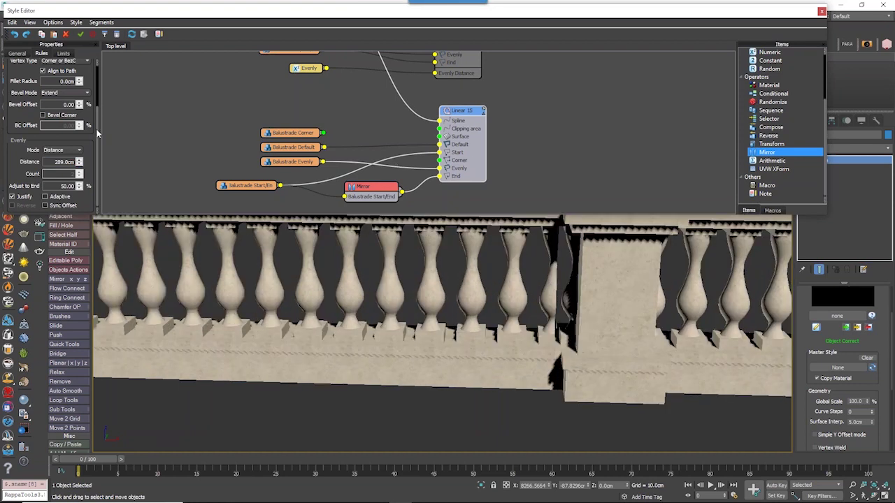
scroll(98, 132, up, 3)
click(66, 74)
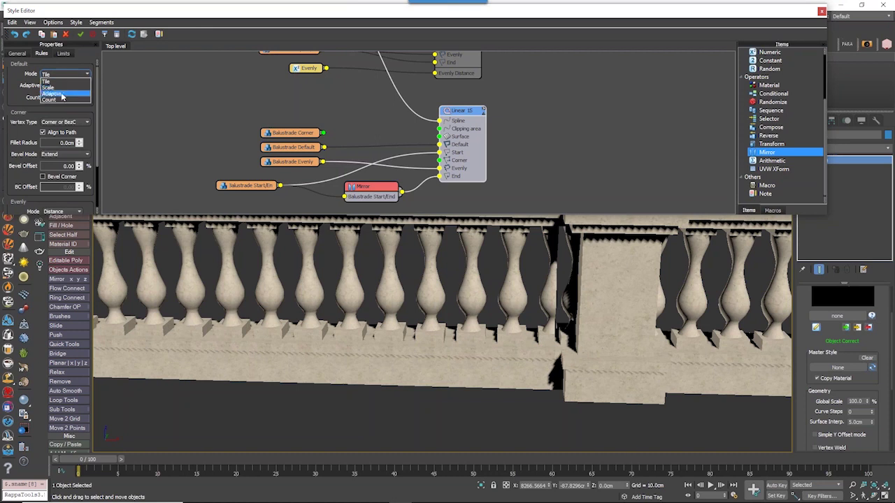
click(61, 97)
scroll(443, 357, down, 5)
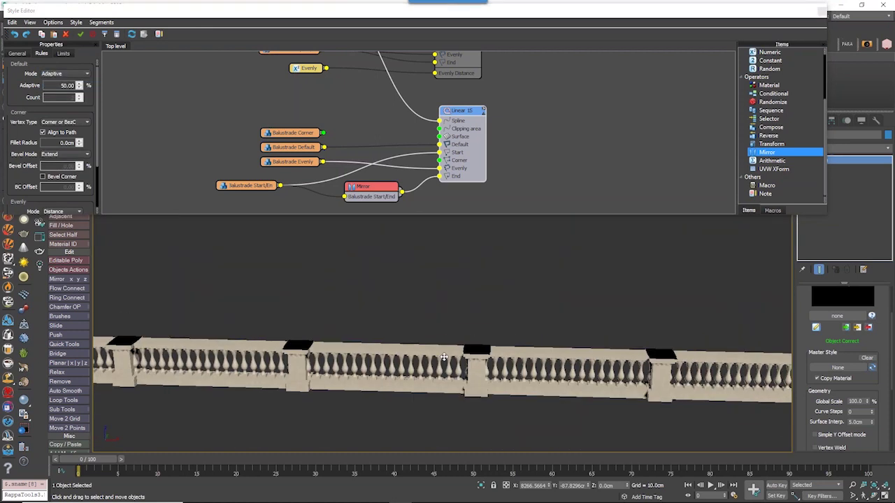
scroll(444, 357, down, 2)
middle_drag(444, 357, 439, 339)
scroll(571, 316, down, 2)
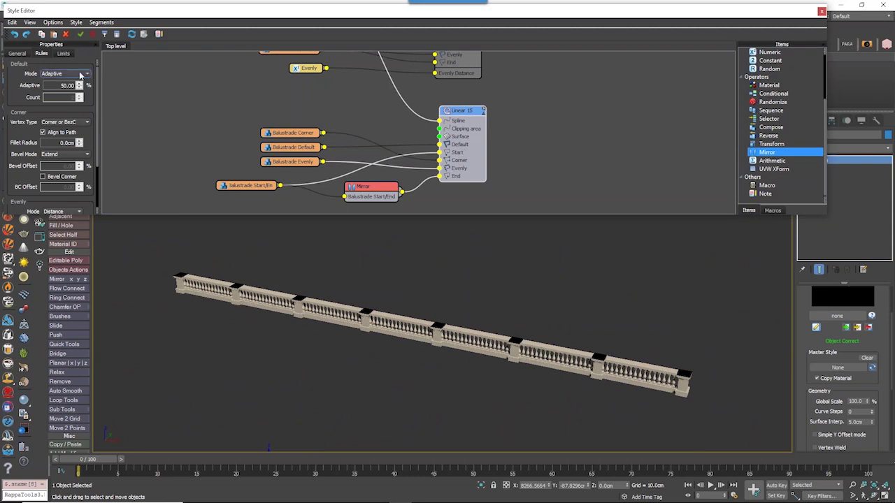
- Turn the facade's Linear 1S generator back on and view the facade together with the balustrade
middle_drag(461, 121, 460, 198)
click(460, 80)
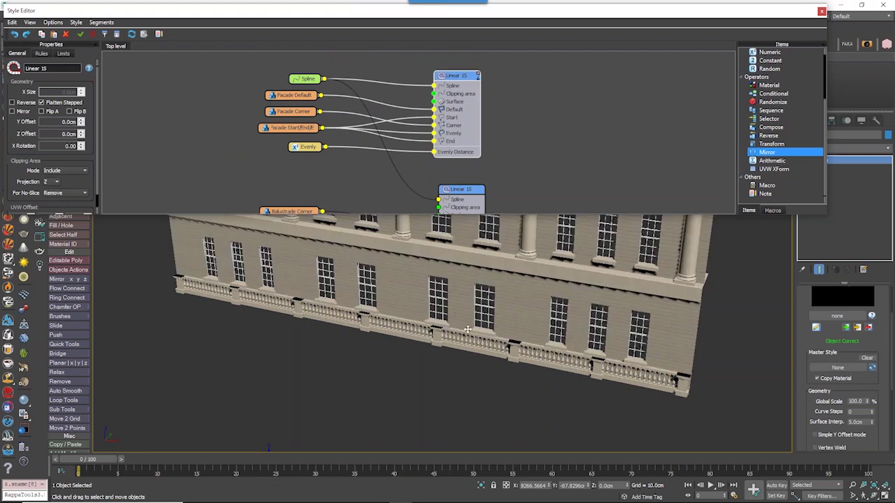
alt+middle_drag(467, 328, 457, 241)
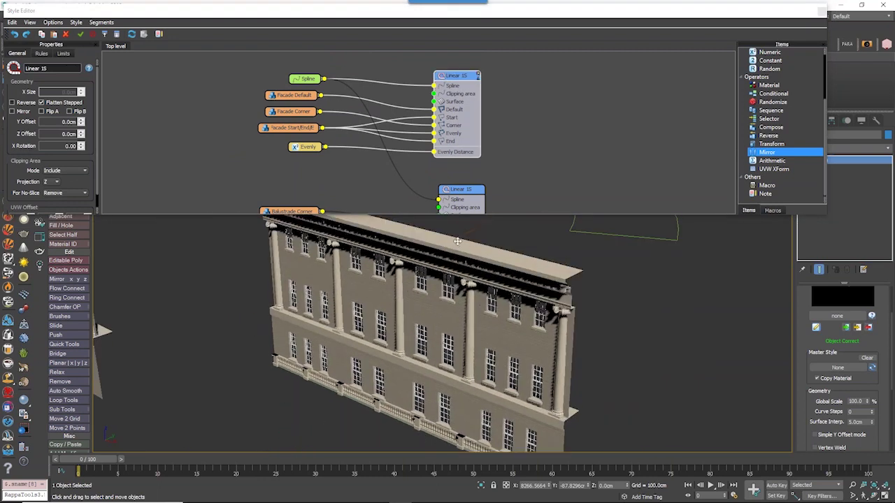
alt+middle_drag(465, 424, 448, 411)
scroll(450, 392, down, 2)
scroll(383, 117, down, 1)
- Raise the balustrade generator to the top of the facade with a Z Offset of about 1067.4 cm
middle_drag(393, 197, 389, 155)
scroll(394, 124, down, 1)
click(442, 139)
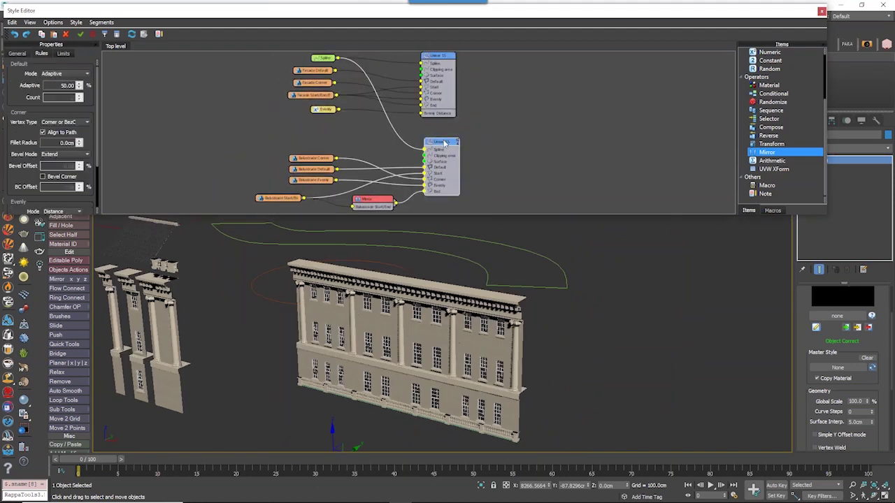
drag(443, 142, 446, 141)
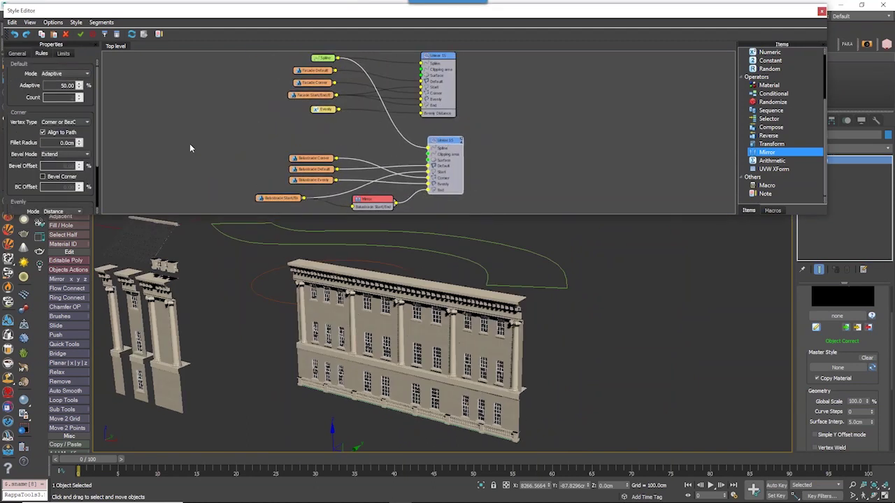
click(18, 54)
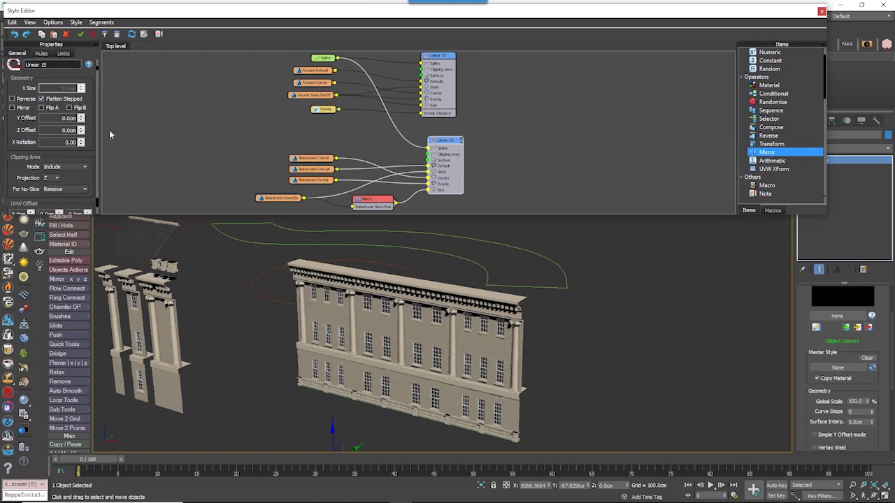
scroll(96, 128, down, 2)
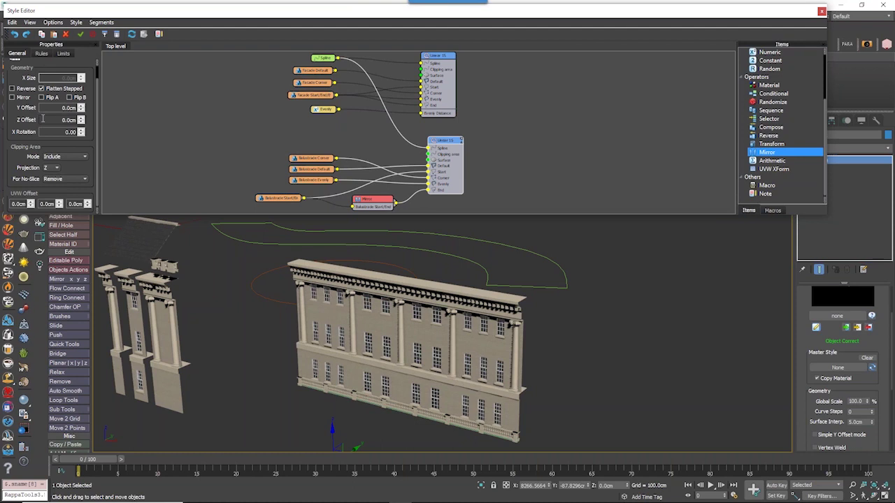
drag(81, 106, 64, 502)
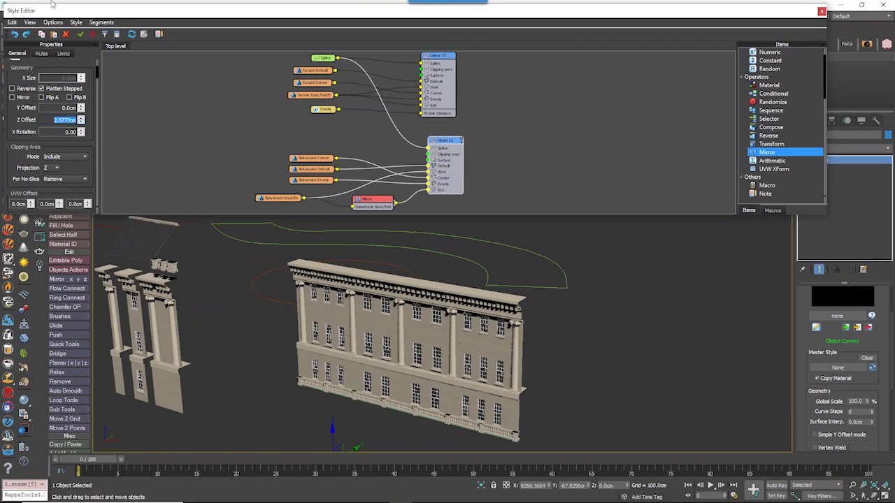
text(92.9)
key(Return)
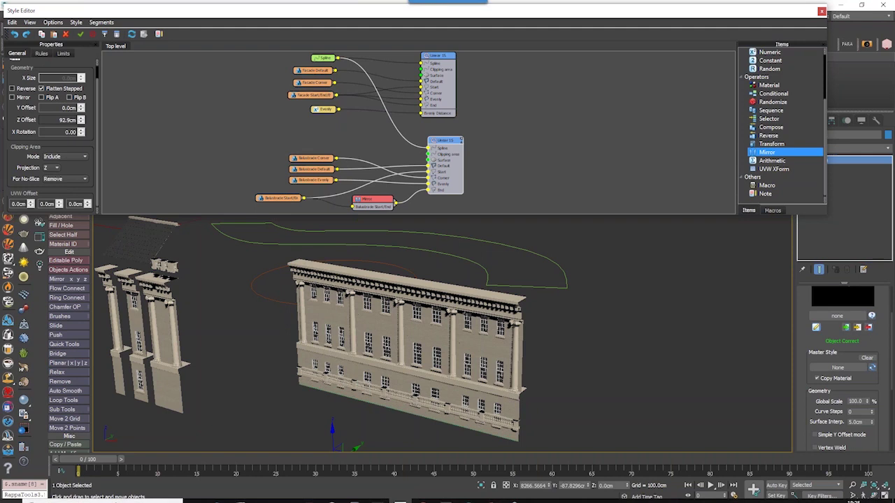
drag(81, 120, 38, 136)
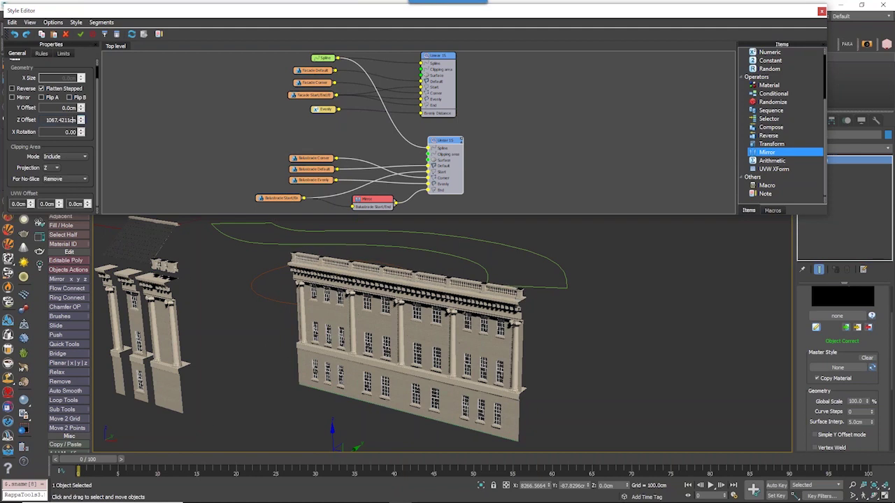
- Fine-tune the balustrade generator's Z Offset to 1066.9253 cm so its base sits on the cornice
scroll(346, 291, up, 10)
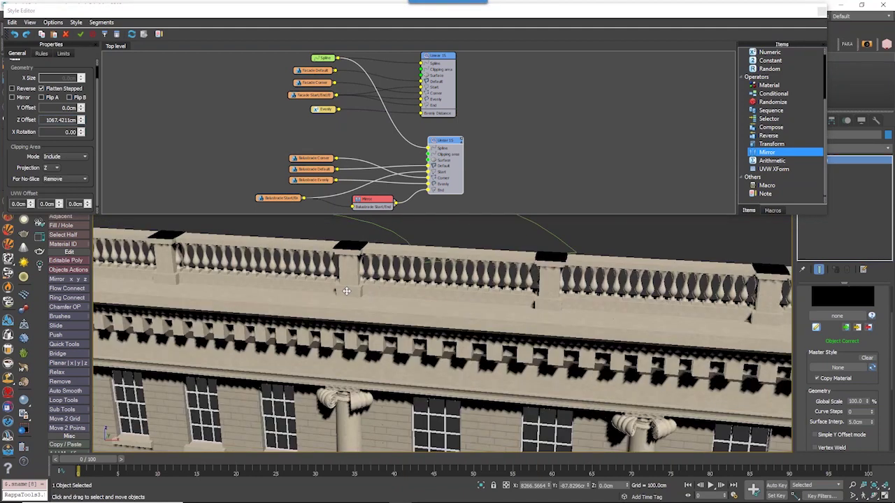
scroll(346, 290, up, 8)
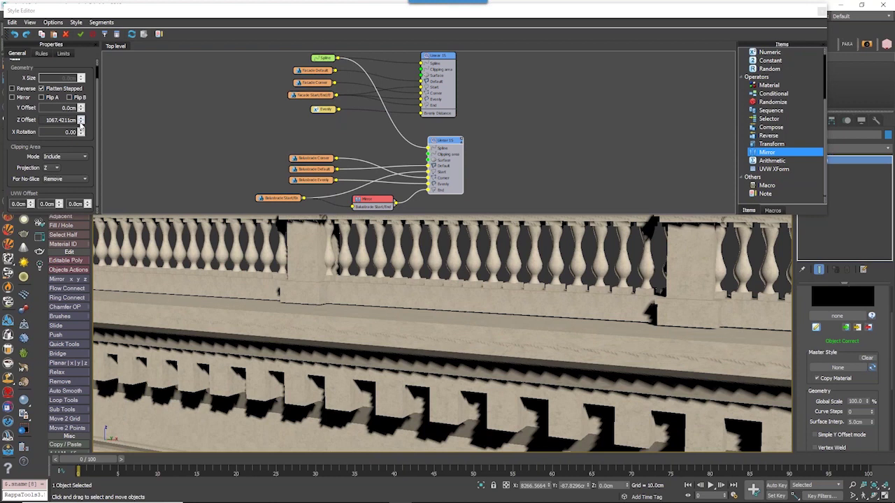
drag(81, 120, 80, 119)
click(81, 118)
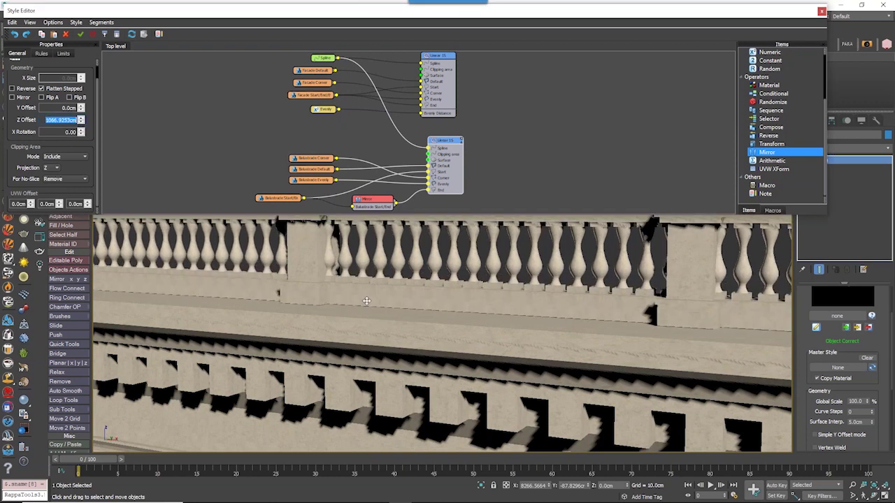
scroll(380, 300, down, 8)
alt+middle_drag(429, 372, 447, 334)
- Tidy the graph by moving the balustrade generator and Mirror node slightly, and inspect the balustrade along the roofline
middle_drag(436, 171, 434, 133)
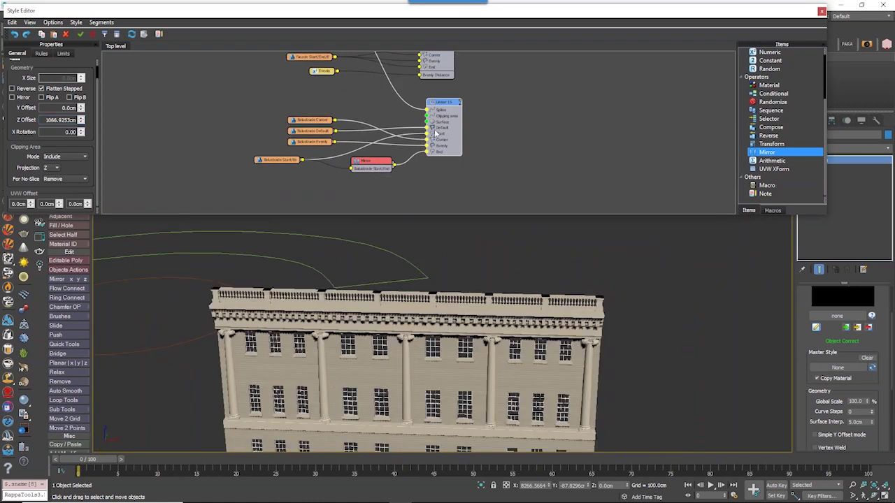
drag(436, 110, 430, 97)
drag(375, 165, 364, 157)
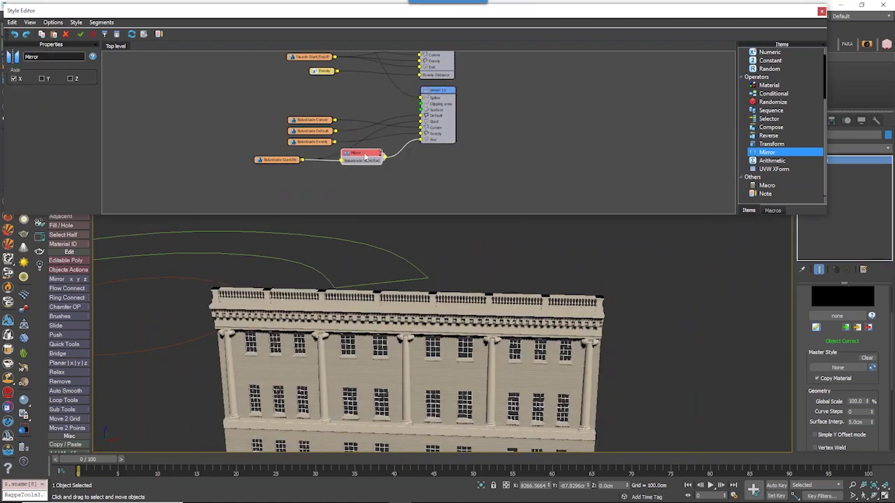
alt+middle_drag(527, 323, 458, 306)
scroll(517, 346, up, 2)
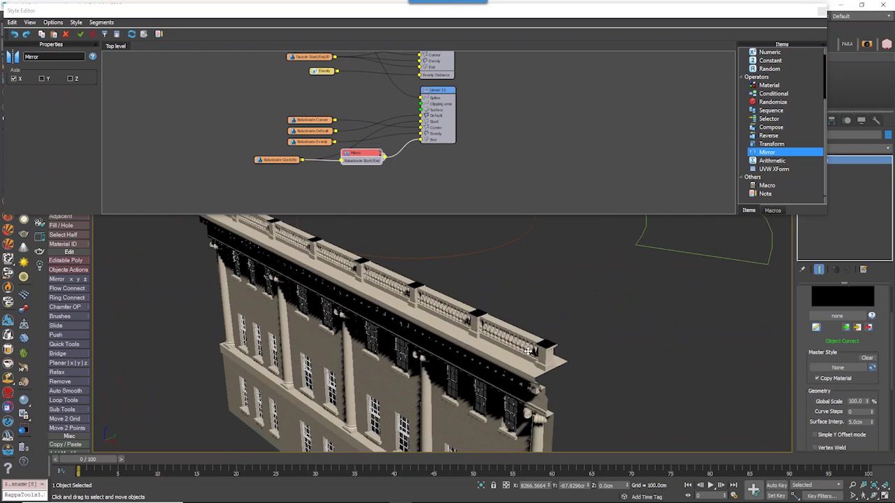
alt+middle_drag(528, 352, 538, 293)
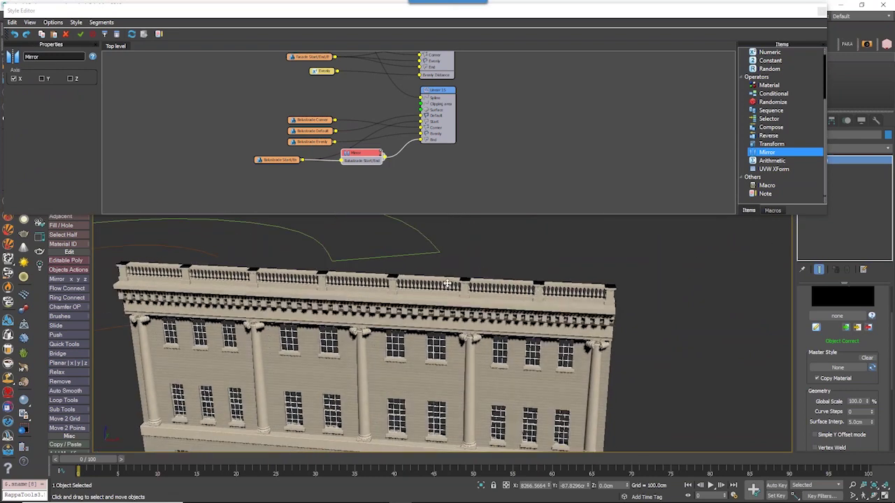
alt+middle_drag(470, 291, 458, 276)
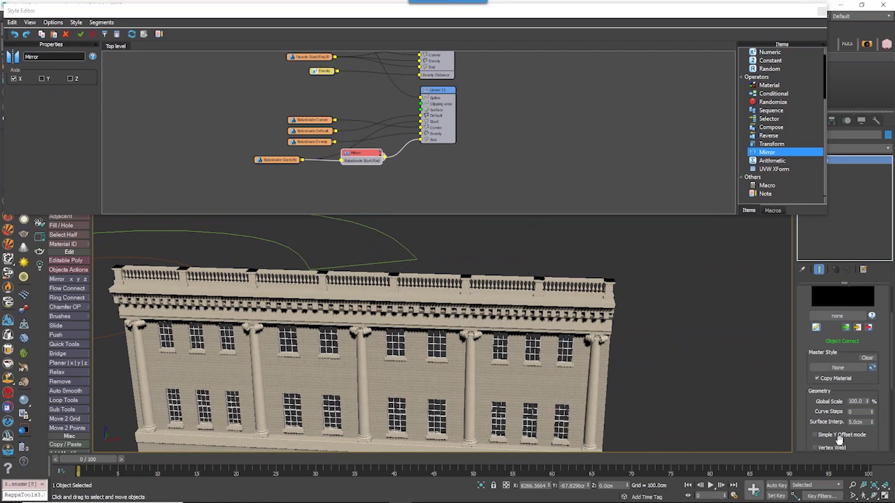
- Export the Evenly Distance parameter of the balustrade's Linear 1S generator
click(444, 128)
right_click(445, 123)
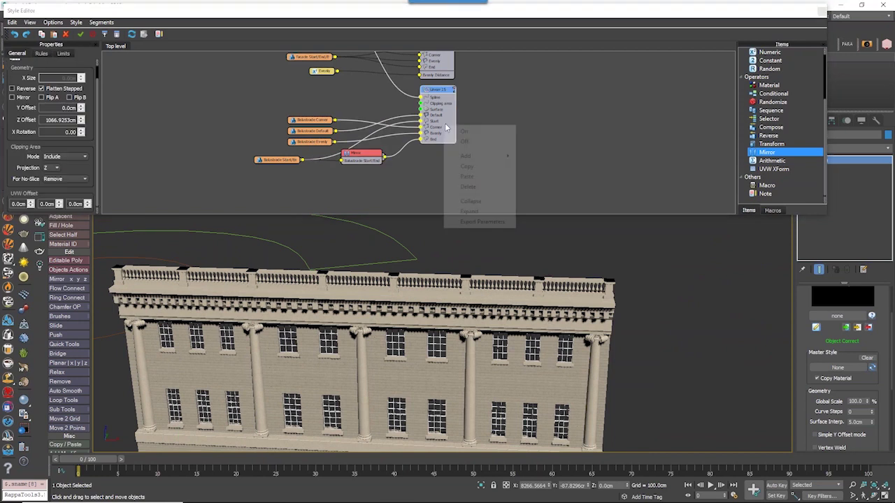
click(445, 123)
right_click(444, 123)
click(483, 219)
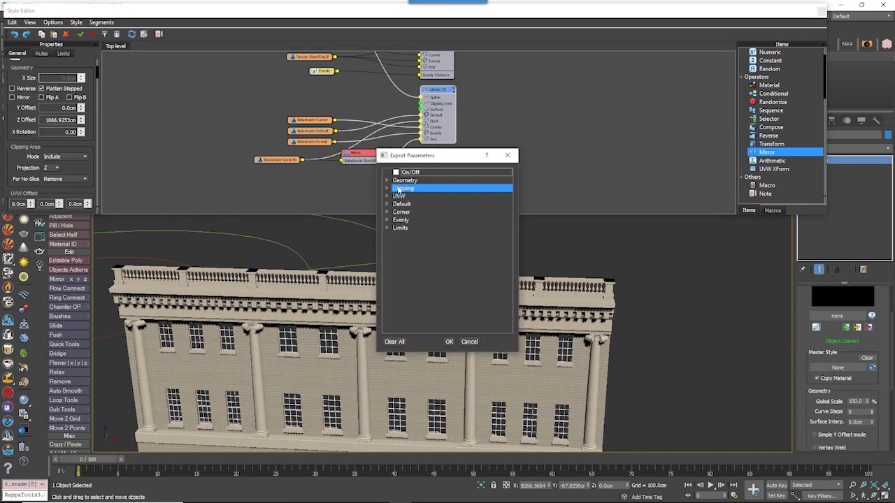
click(387, 203)
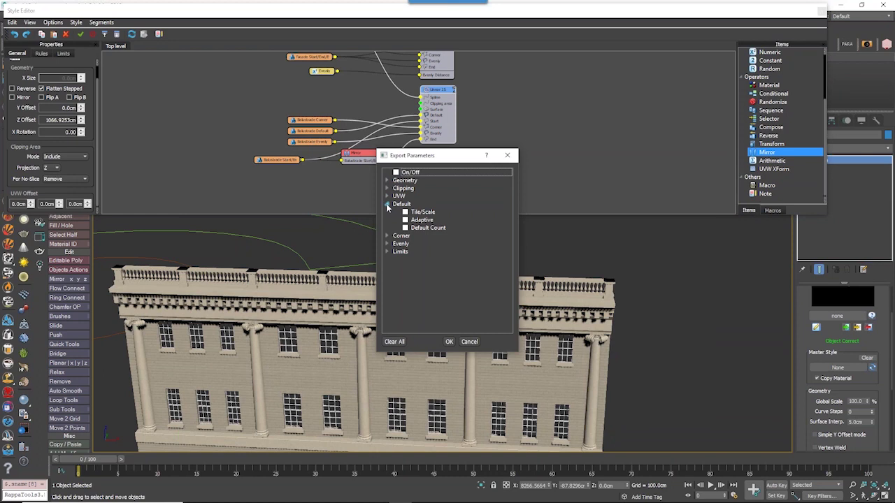
click(386, 243)
click(405, 259)
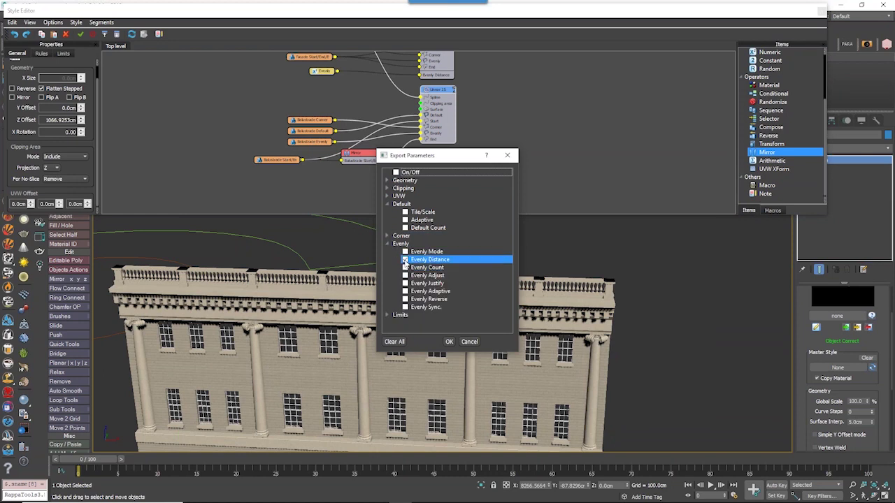
click(447, 341)
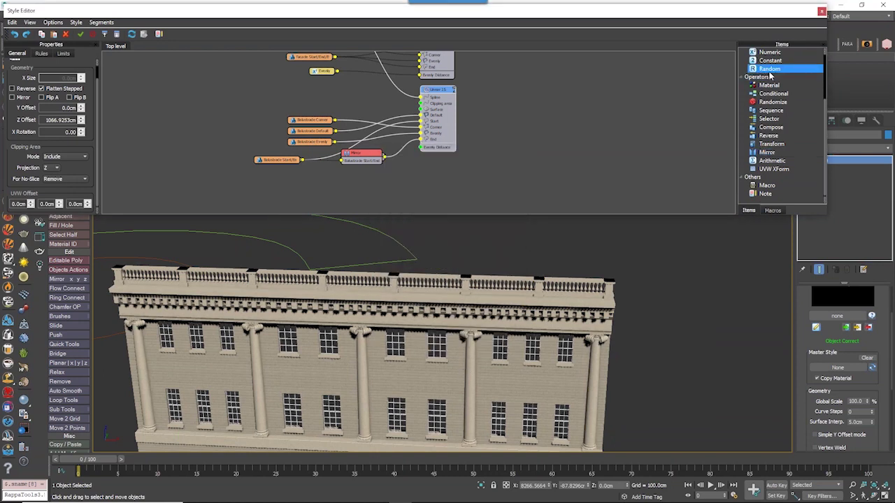
- Add a Numeric node wired to the balustrade generator's Evenly Distance input and set its type to Scene Units
drag(769, 52, 421, 147)
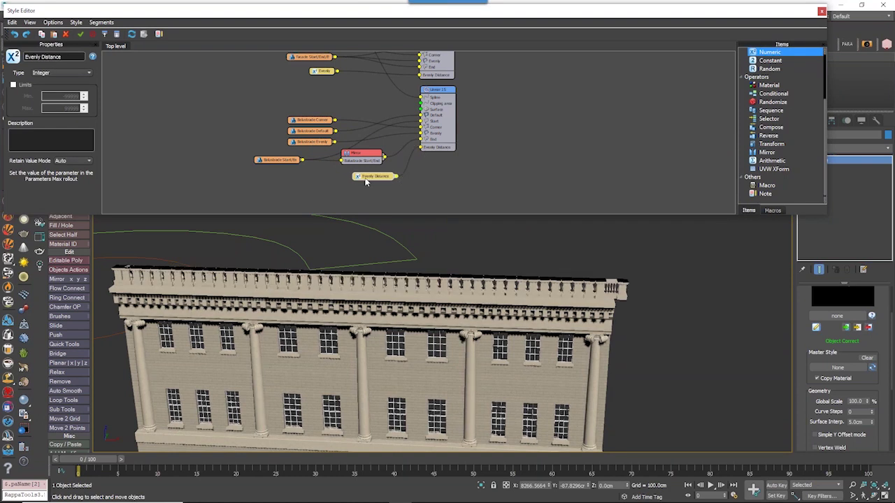
click(62, 73)
click(60, 104)
drag(811, 374, 803, 245)
click(829, 394)
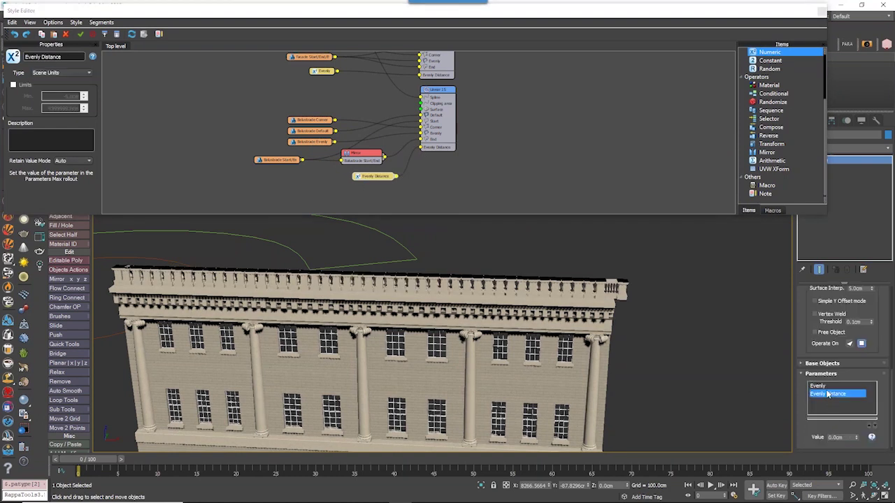
- Rename the numeric parameter to Baluystrade Distance and set its value to 500 cm
double_click(42, 59)
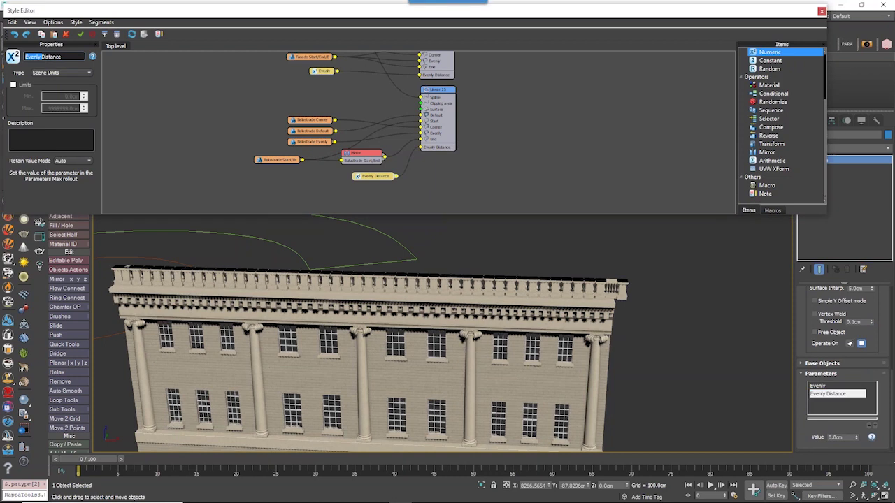
text(Balustrade)
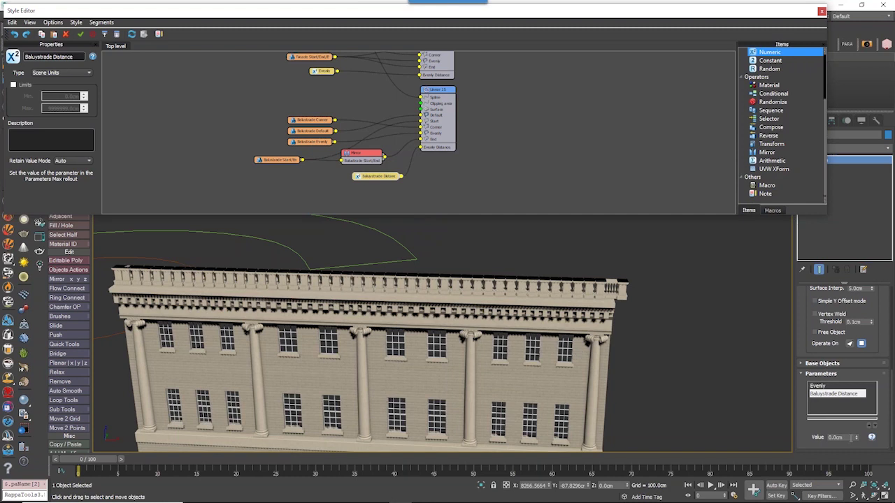
drag(850, 439, 813, 439)
text(500)
key(Return)
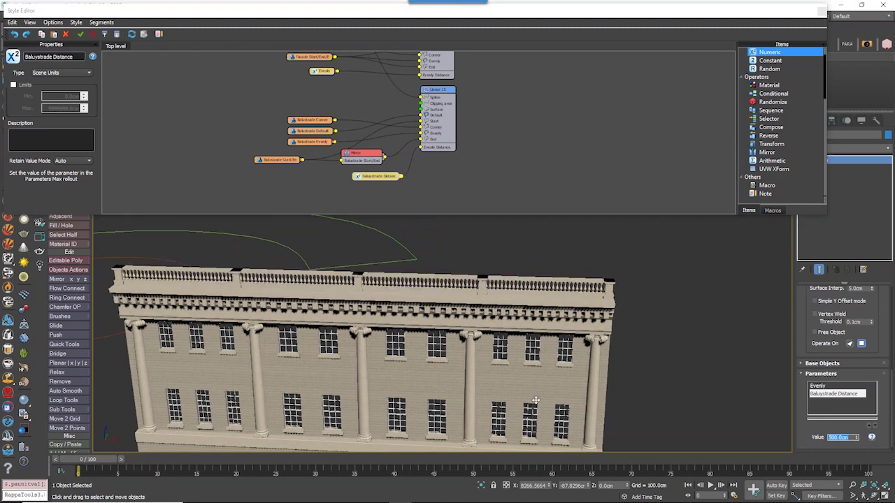
alt+middle_drag(534, 400, 517, 380)
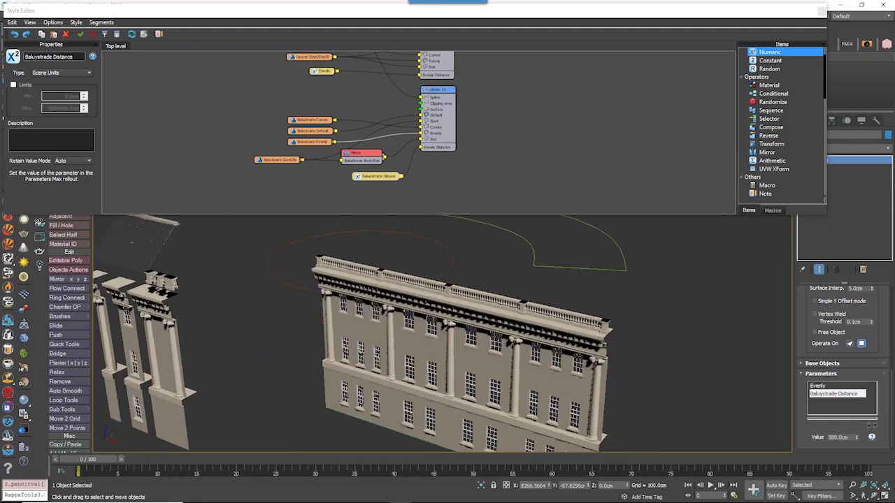
- Duplicate the balustrade's Linear 1S generator below the original and remove all of the copy's input connections except the spline
middle_drag(409, 137, 369, 142)
click(392, 116)
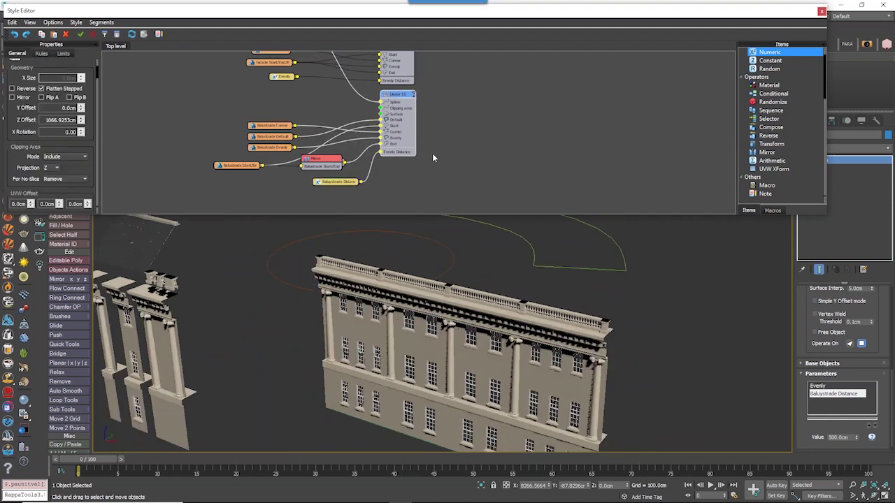
middle_drag(434, 153, 444, 126)
shift+drag(399, 72, 413, 162)
middle_drag(412, 162, 417, 108)
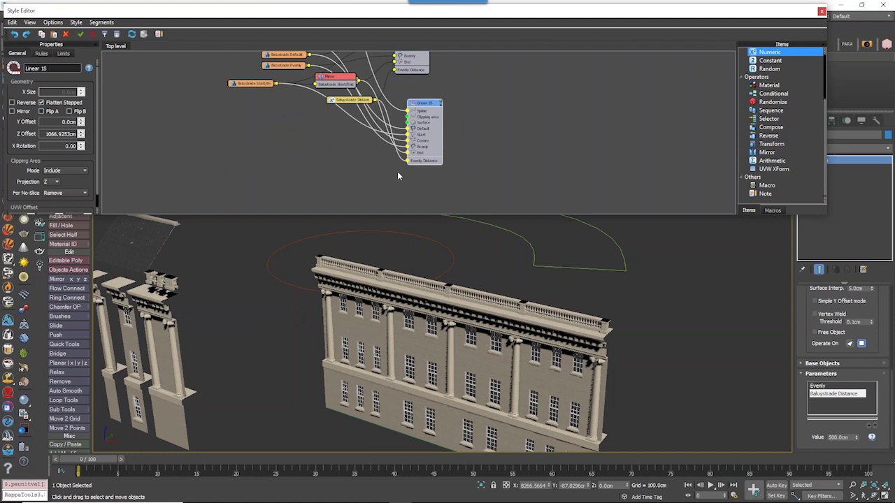
drag(396, 172, 405, 154)
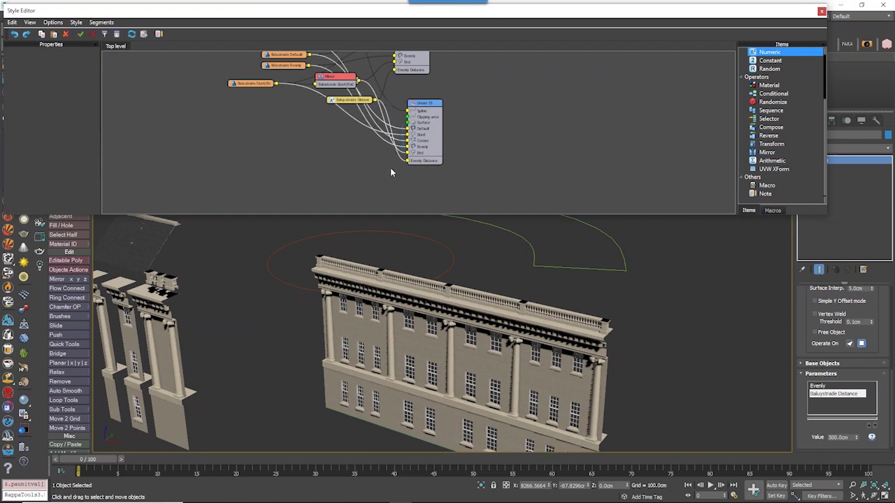
key(Delete)
- Add a Segment node using the Roof object from the scene and wire it to the new generator's Default input
scroll(796, 77, up, 3)
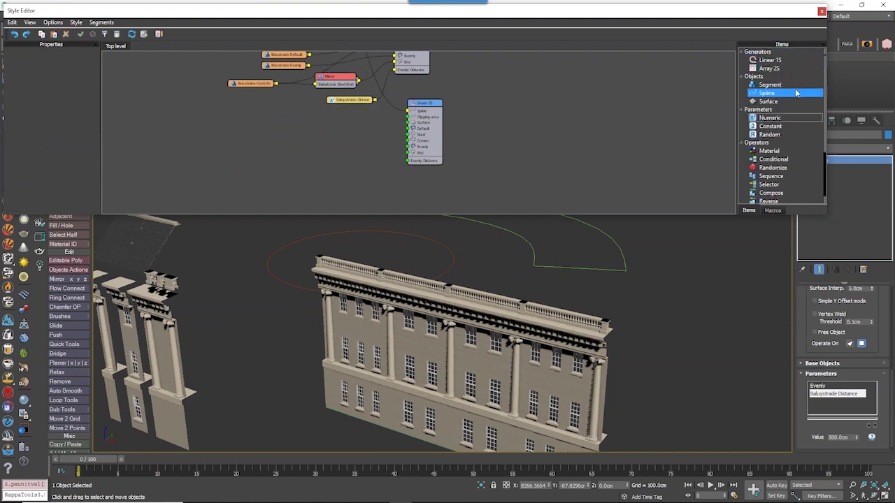
drag(782, 85, 327, 137)
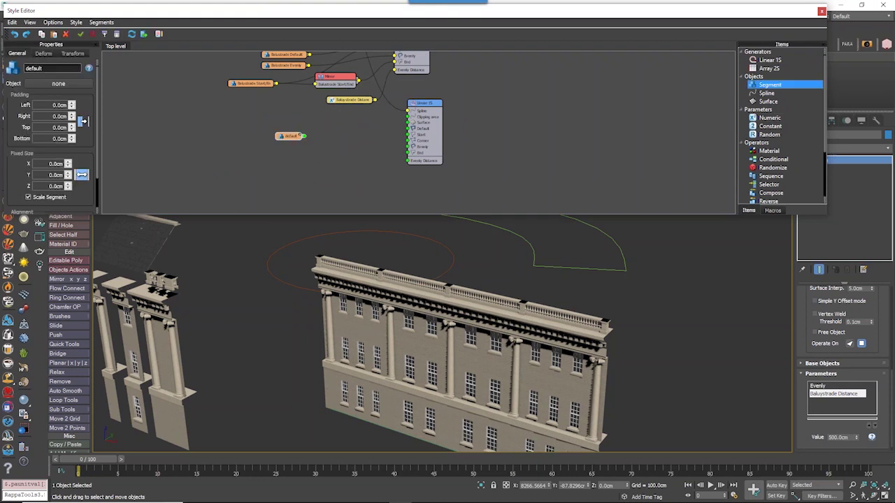
click(151, 246)
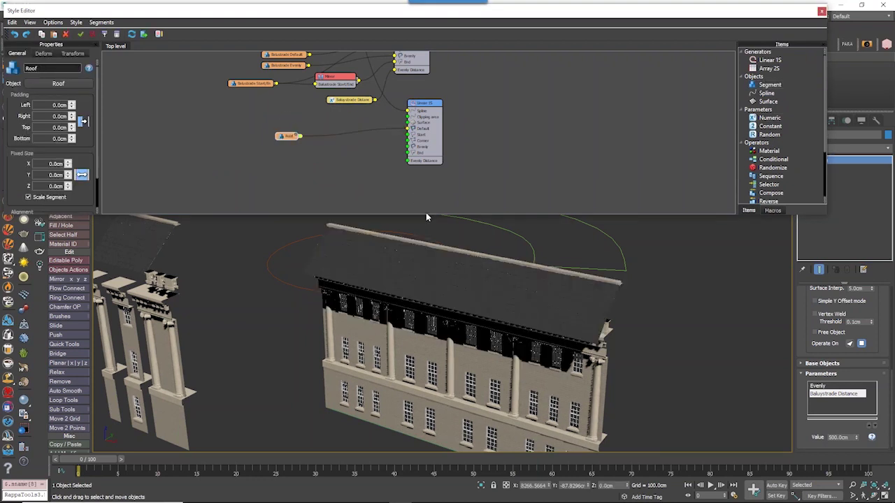
alt+middle_drag(491, 328, 448, 329)
- Set the Roof segment's Y alignment to Bottom
click(428, 103)
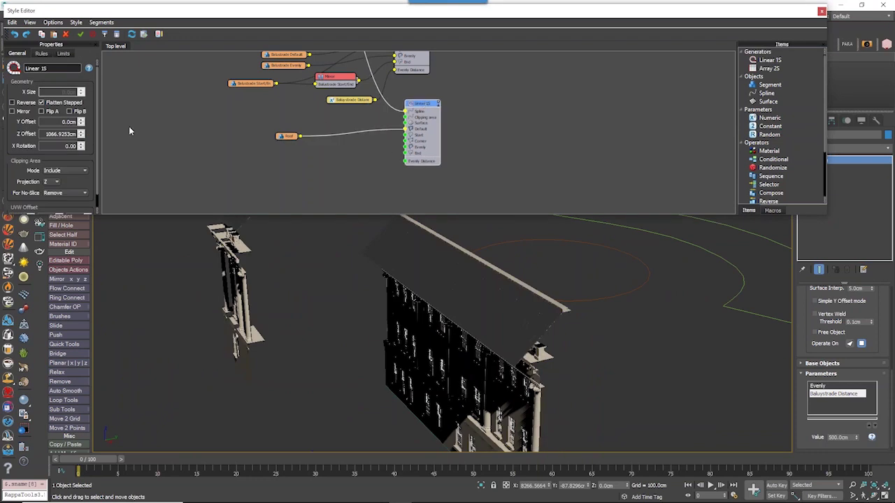
click(288, 136)
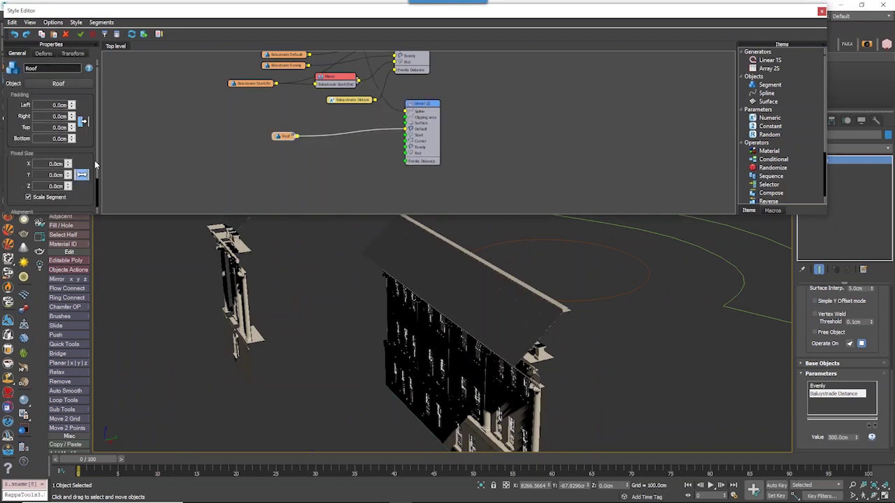
drag(98, 165, 97, 202)
click(43, 194)
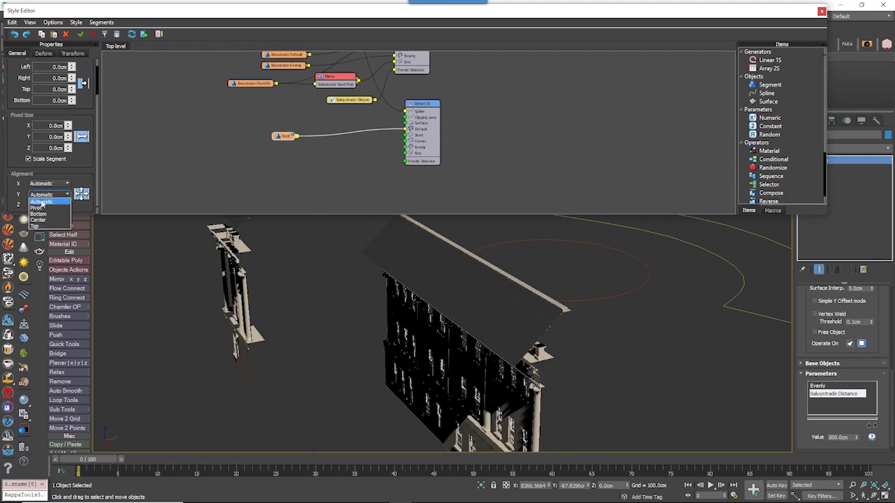
click(44, 223)
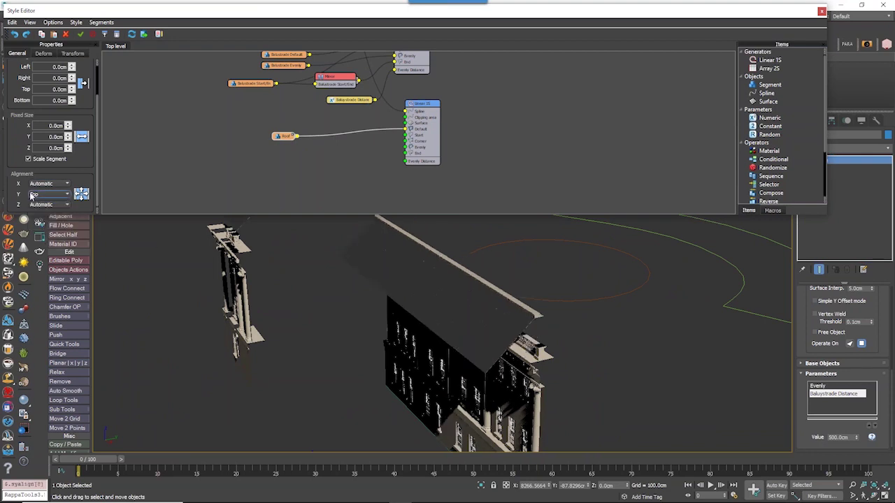
click(31, 194)
click(40, 214)
key(Down)
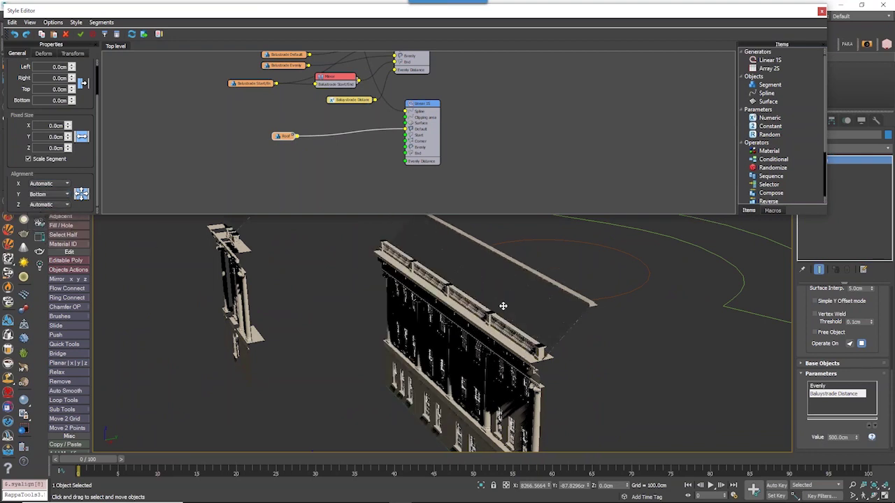
- Shift the roof relative to the balustrade by setting the roof generator's Y Offset to 39.72 cm
click(424, 116)
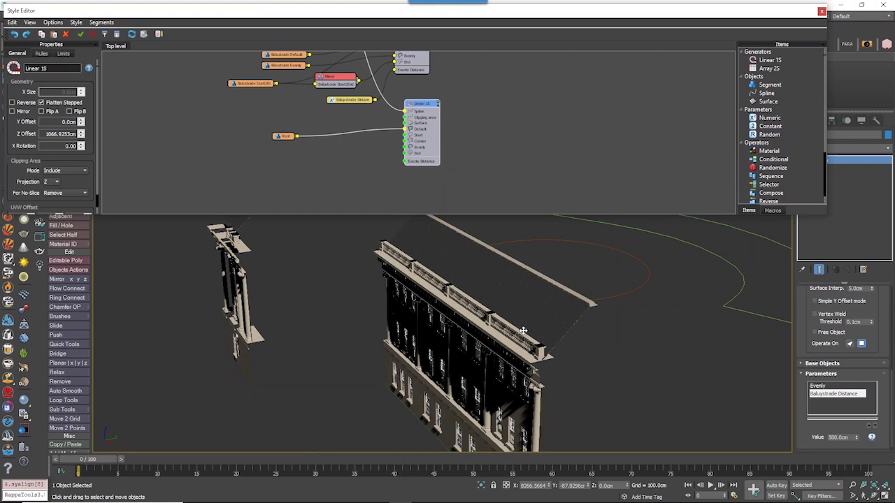
scroll(523, 331, up, 5)
alt+middle_drag(493, 334, 447, 328)
scroll(447, 329, down, 4)
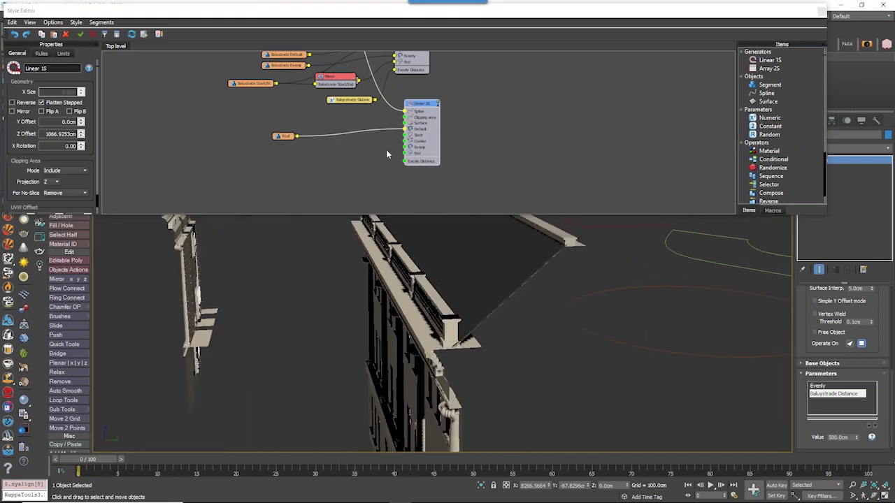
click(409, 107)
click(58, 121)
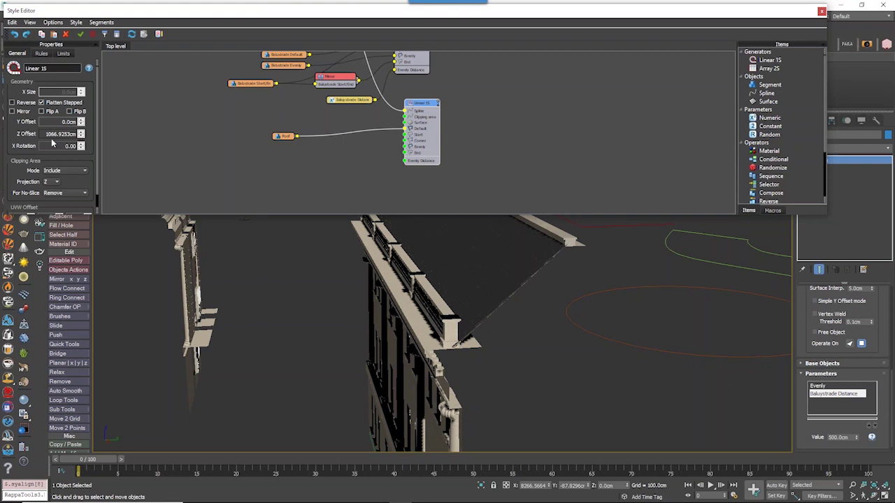
drag(80, 121, 332, 274)
- Replace the graph's base spline Line001 with Spline 01, the angular multi-sided spline beside the facade
scroll(331, 274, down, 4)
alt+middle_drag(359, 303, 507, 381)
scroll(481, 359, down, 4)
click(262, 283)
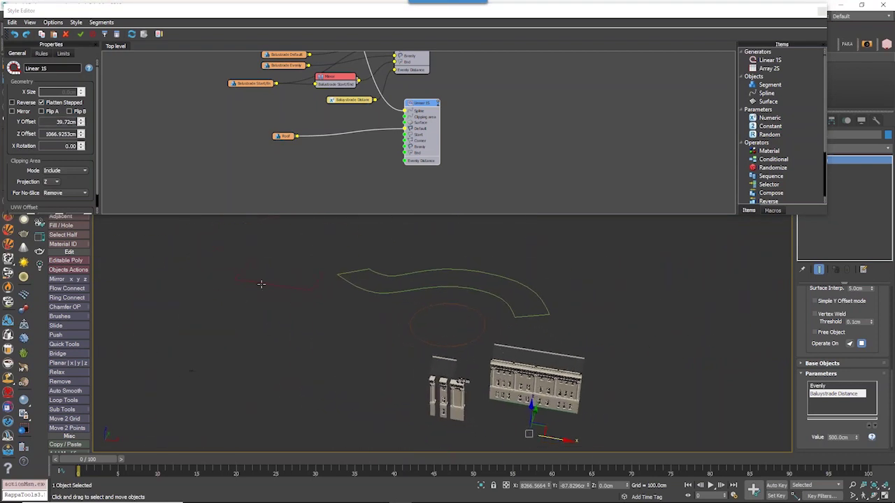
drag(312, 260, 657, 388)
scroll(420, 370, up, 3)
middle_drag(580, 380, 343, 291)
click(327, 281)
click(270, 316)
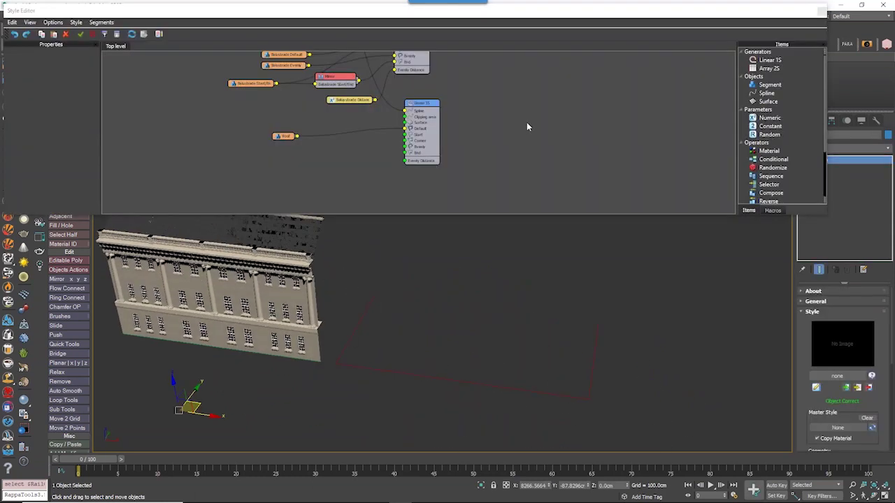
click(355, 91)
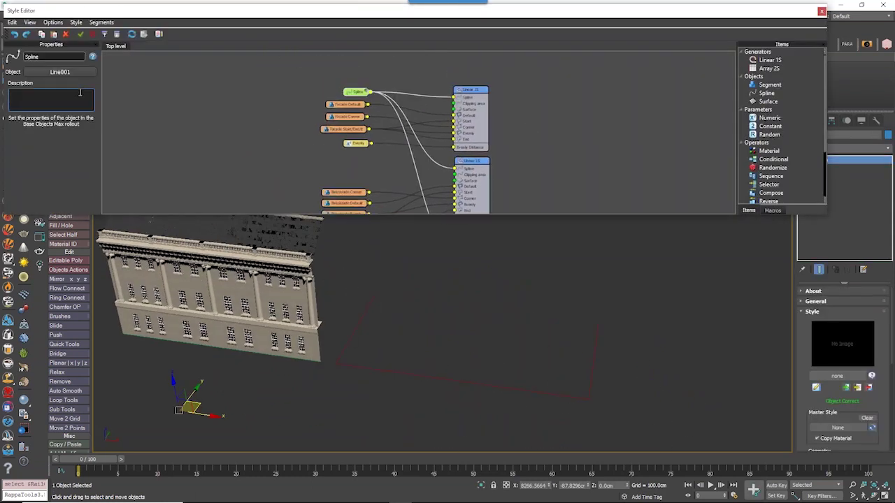
click(71, 73)
middle_drag(398, 371, 381, 360)
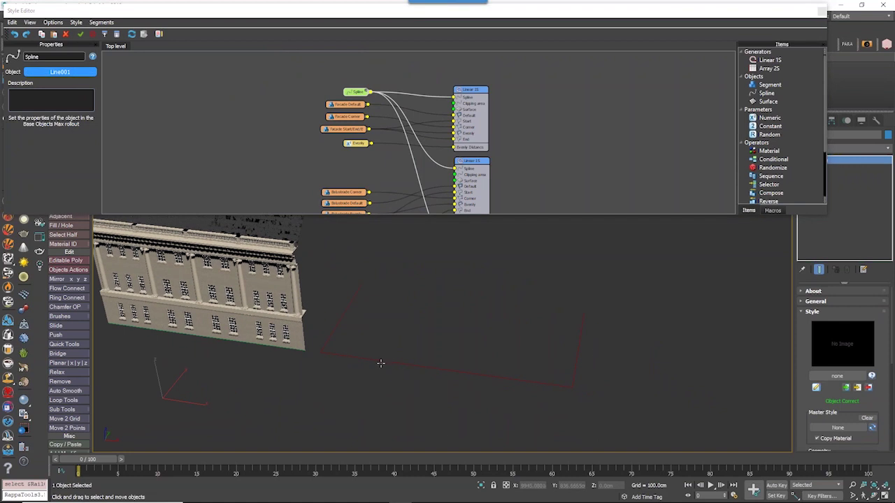
click(450, 430)
middle_drag(527, 383, 470, 393)
alt+middle_drag(470, 393, 428, 393)
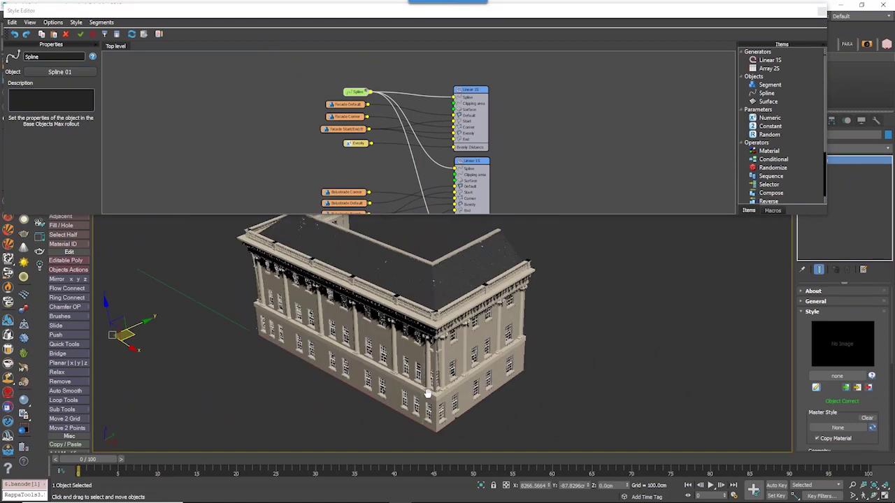
- Turn off the balustrade and roof generators to isolate the facade at the building's corner
scroll(441, 350, up, 4)
mouse_move(444, 348)
middle_down()
mouse_move(451, 313)
mouse_move(440, 342)
mouse_move(443, 334)
middle_up()
scroll(437, 331, up, 3)
scroll(437, 331, down, 1)
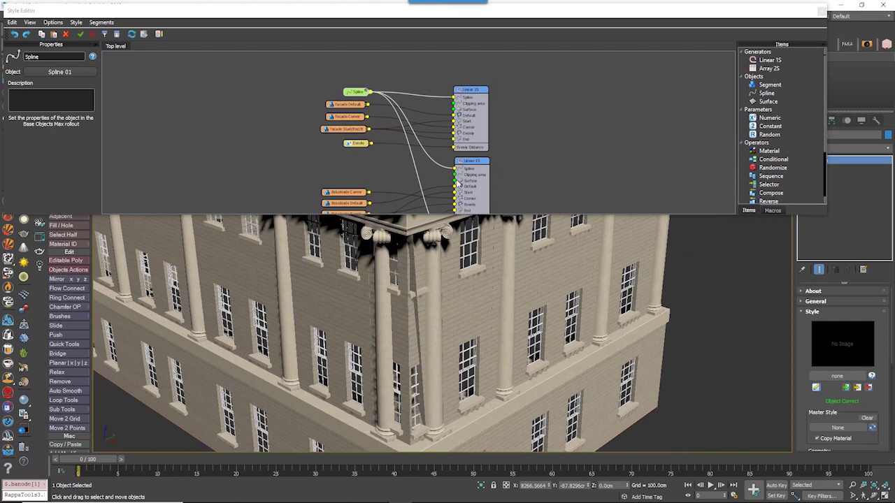
click(472, 91)
click(483, 162)
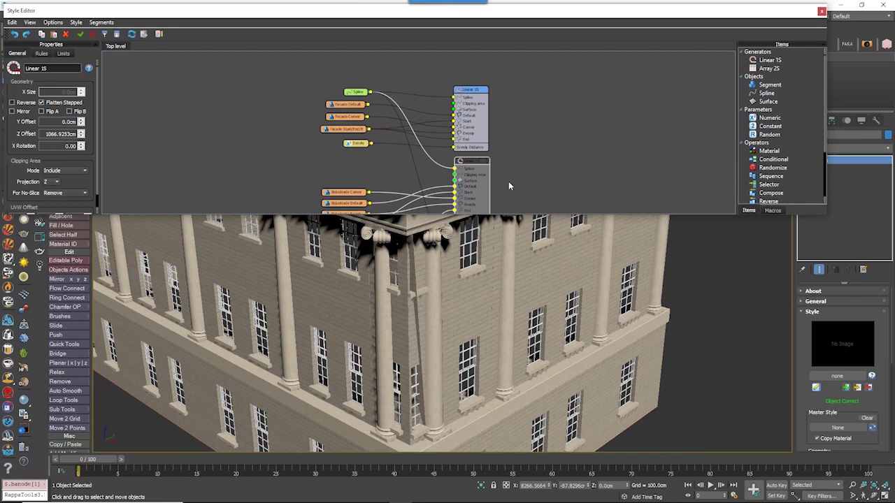
scroll(508, 181, down, 2)
click(507, 180)
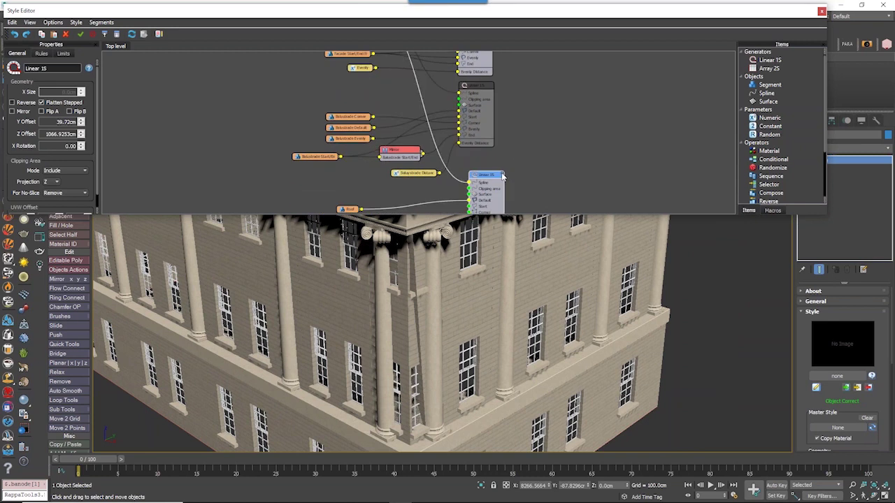
click(501, 174)
- Enable Bevel Corner in the corner rules of the facade generator
mouse_move(516, 116)
middle_down()
mouse_move(506, 172)
mouse_move(504, 119)
middle_up()
click(468, 157)
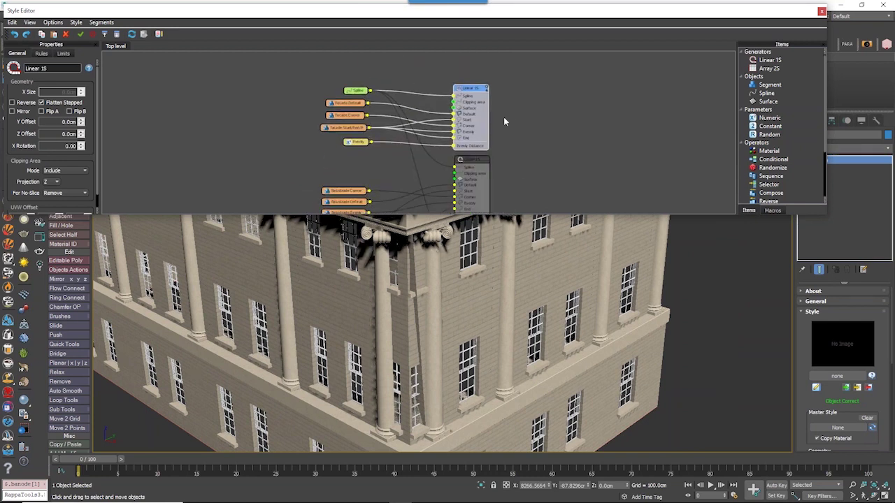
middle_drag(417, 341, 420, 356)
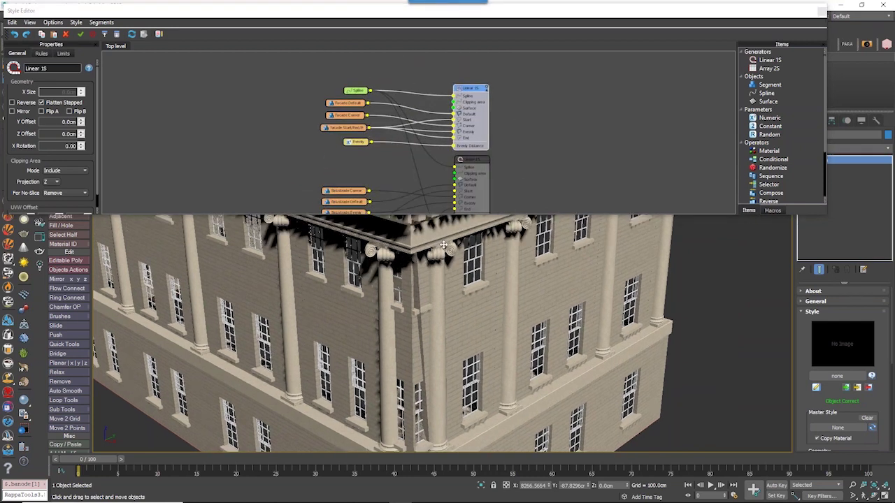
scroll(528, 329, down, 4)
middle_drag(528, 329, 509, 353)
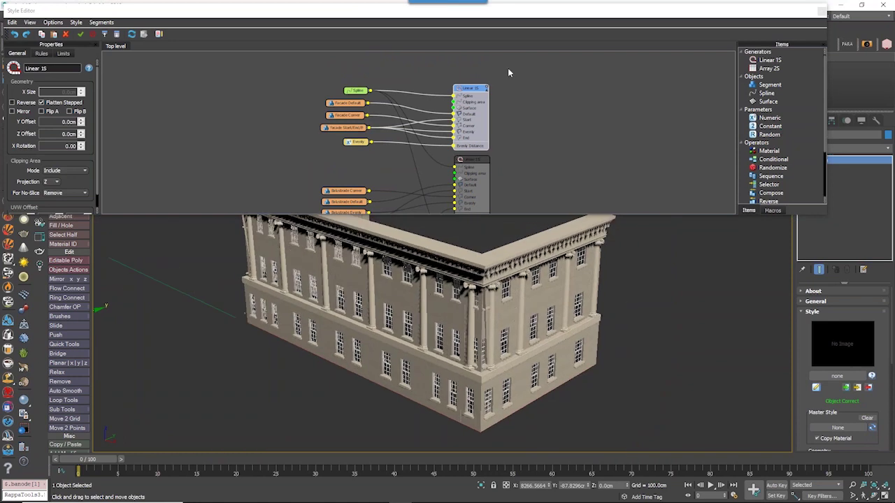
click(465, 90)
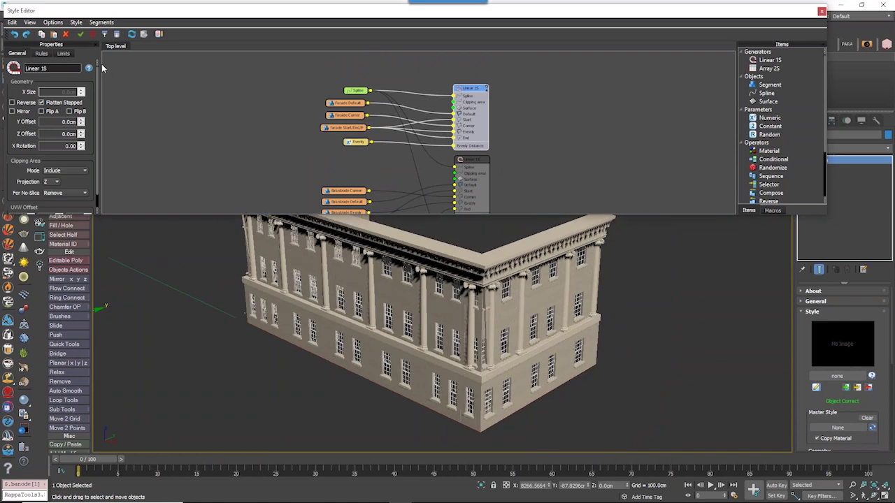
click(43, 54)
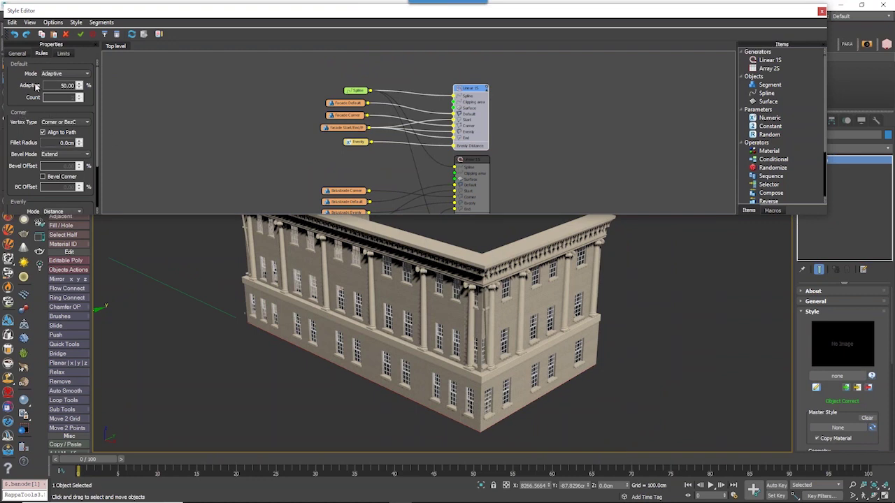
click(43, 176)
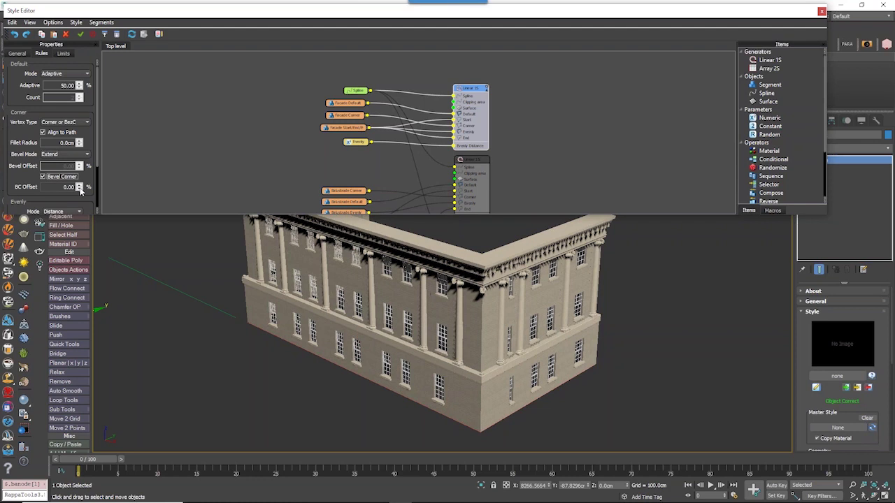
- Try a BC Offset of 50% on the facade generator and settle on 20% so the corner columns stand clear of the corner
click(80, 188)
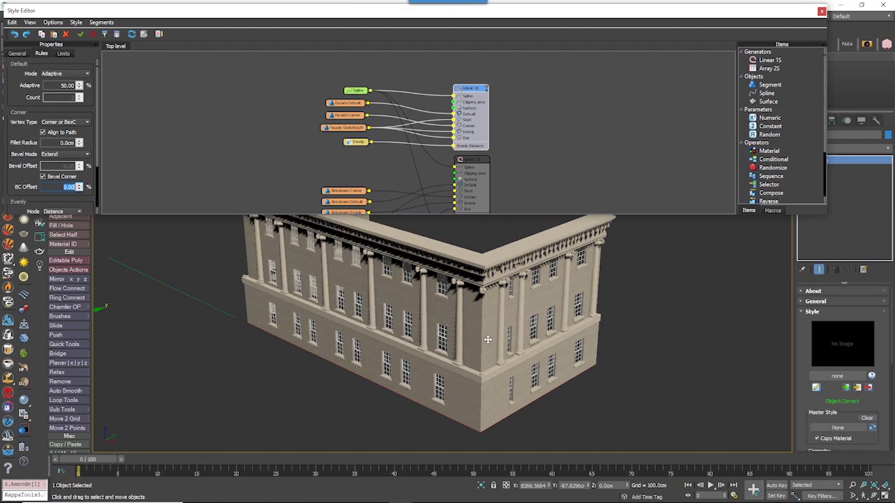
scroll(486, 307, up, 6)
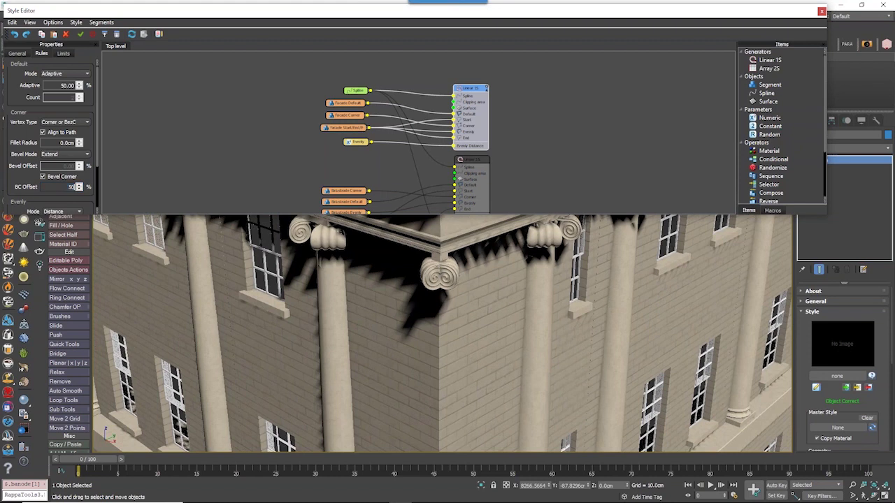
key(Return)
text(20)
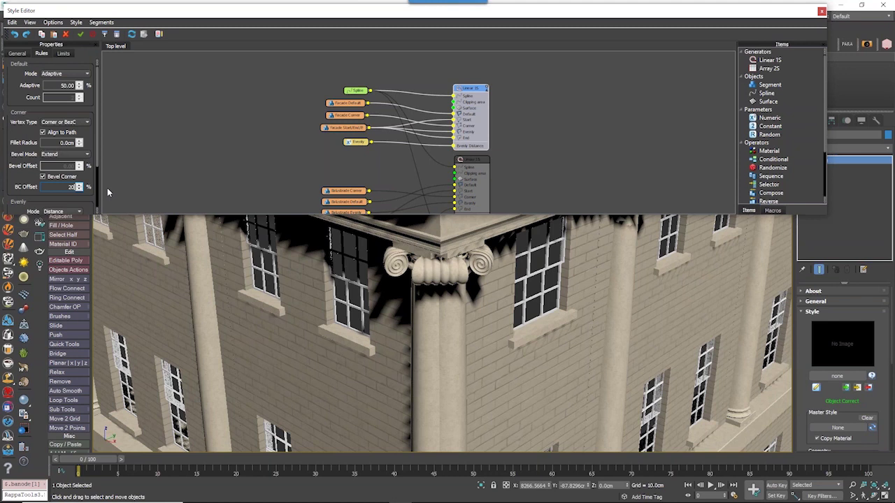
key(Return)
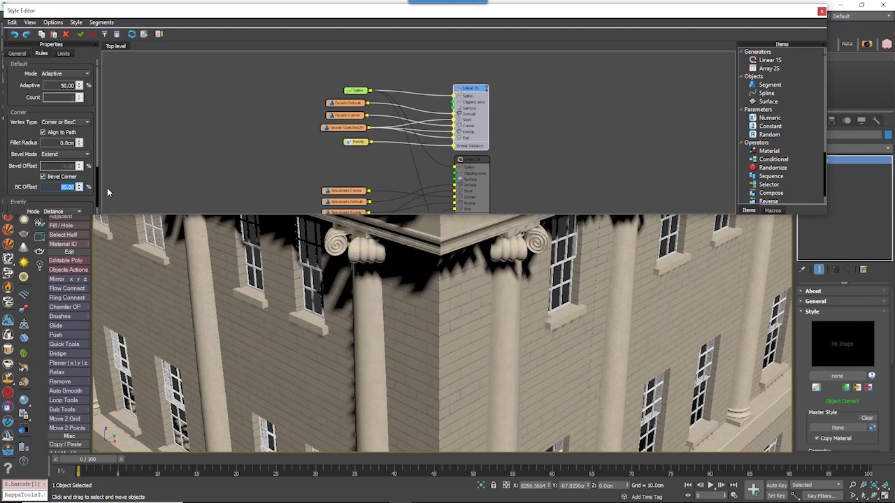
- Turn the balustrade generator back on above the facade
key(z)
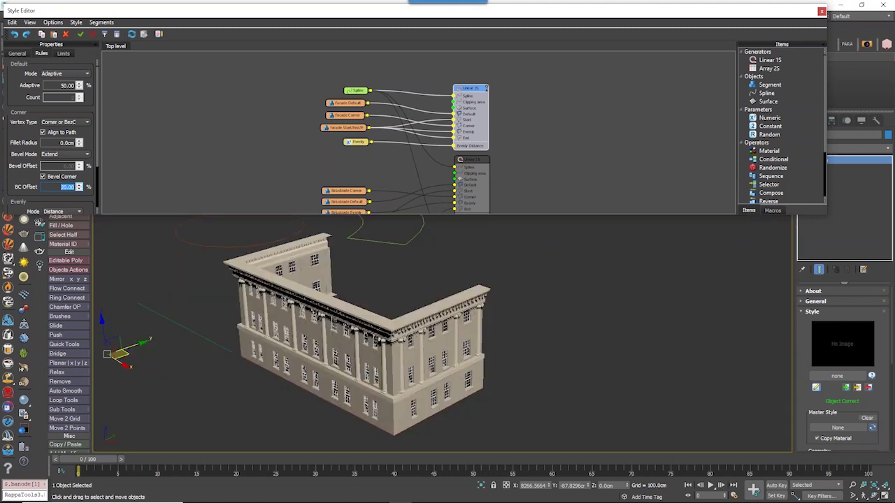
alt+middle_drag(434, 349, 495, 328)
click(474, 159)
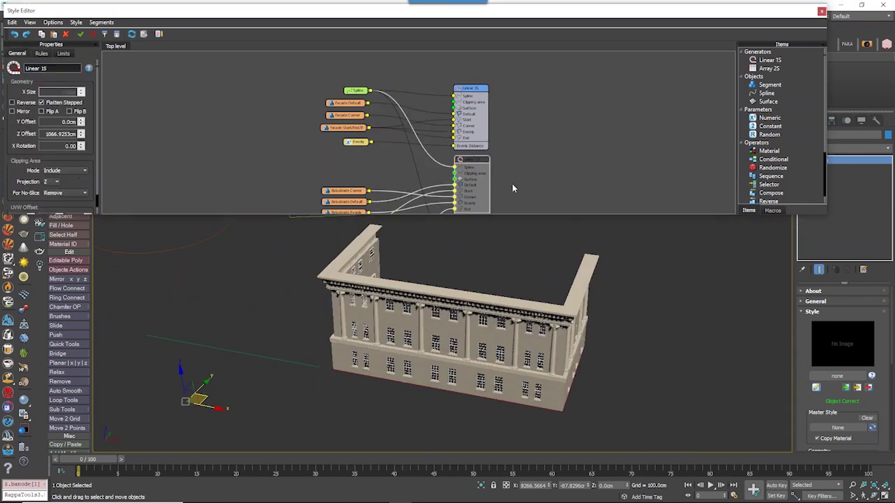
middle_drag(512, 183, 492, 149)
click(43, 54)
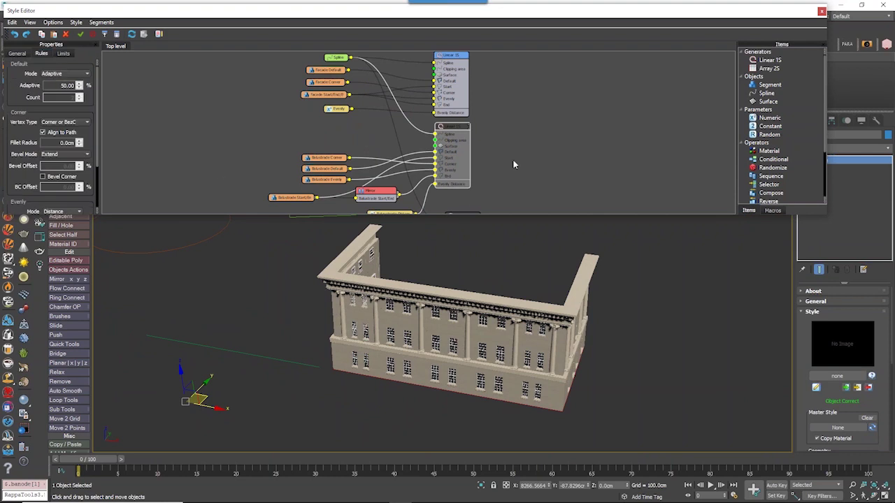
click(470, 127)
- Enable Bevel Corner in the balustrade generator's corner rules to get a clean corner post
alt+middle_drag(564, 350, 550, 339)
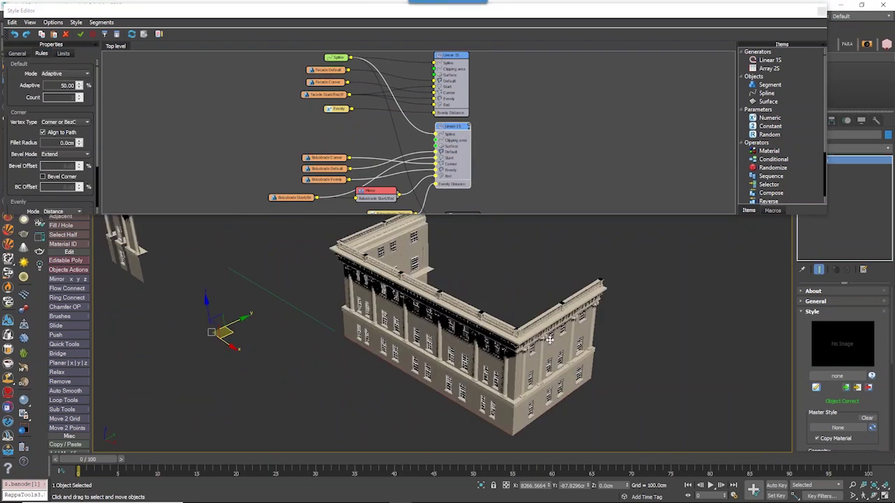
scroll(550, 339, up, 5)
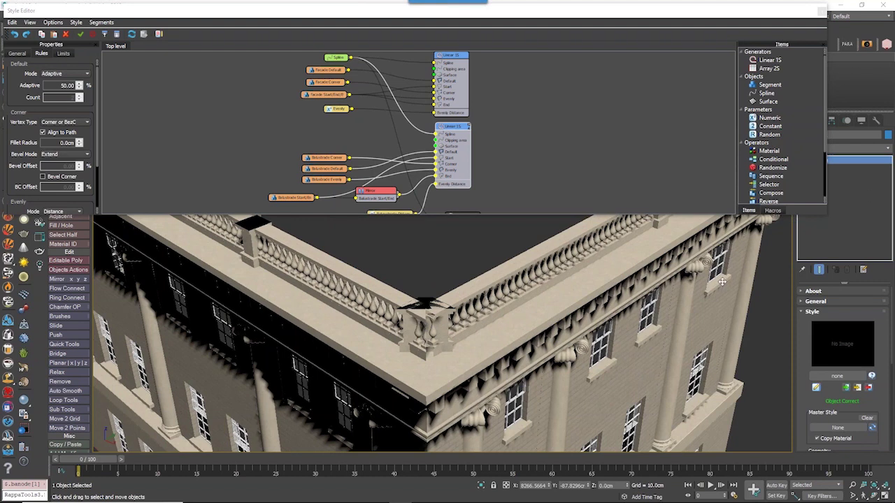
click(43, 176)
click(67, 187)
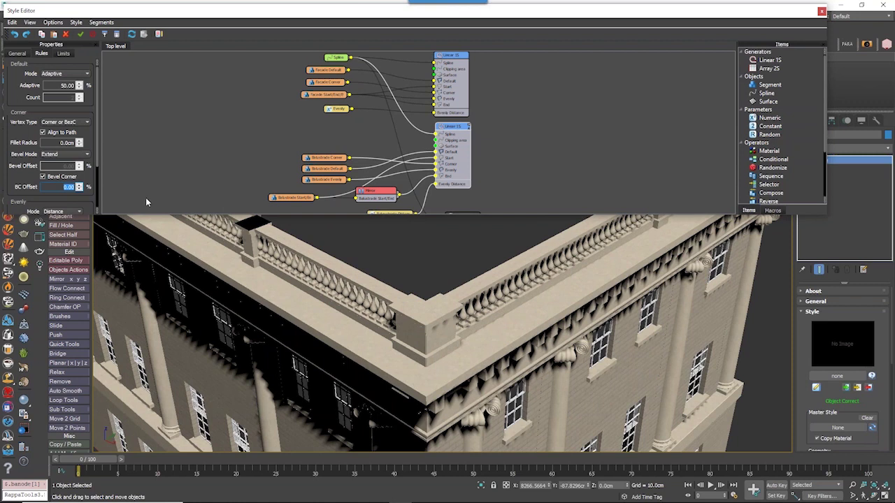
scroll(480, 369, down, 5)
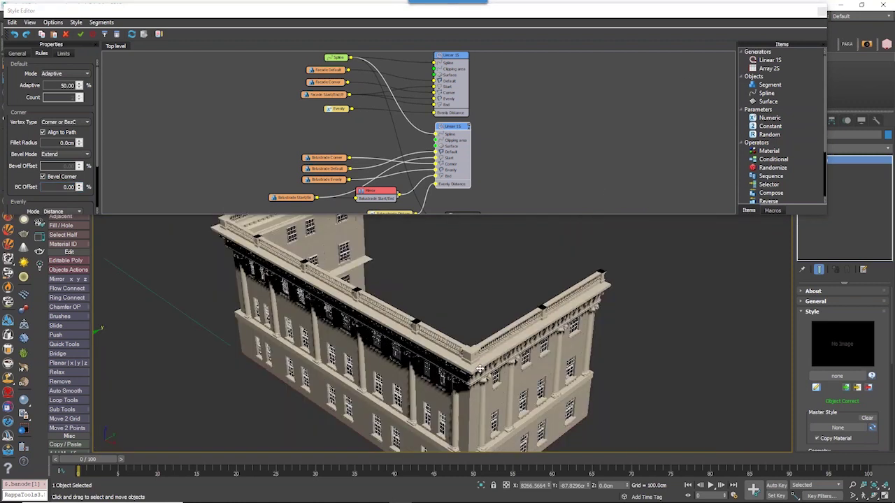
alt+middle_drag(480, 368, 598, 410)
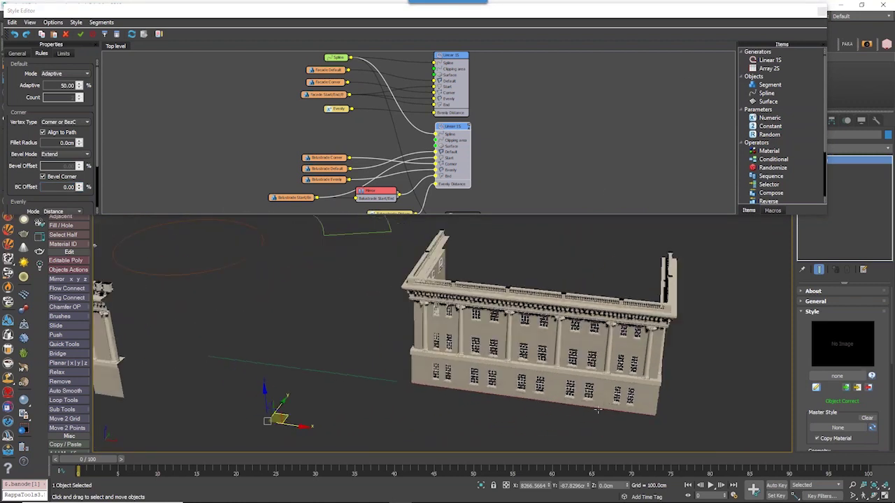
- Turn the roof generator back on and close the Style Editor
click(576, 421)
click(549, 389)
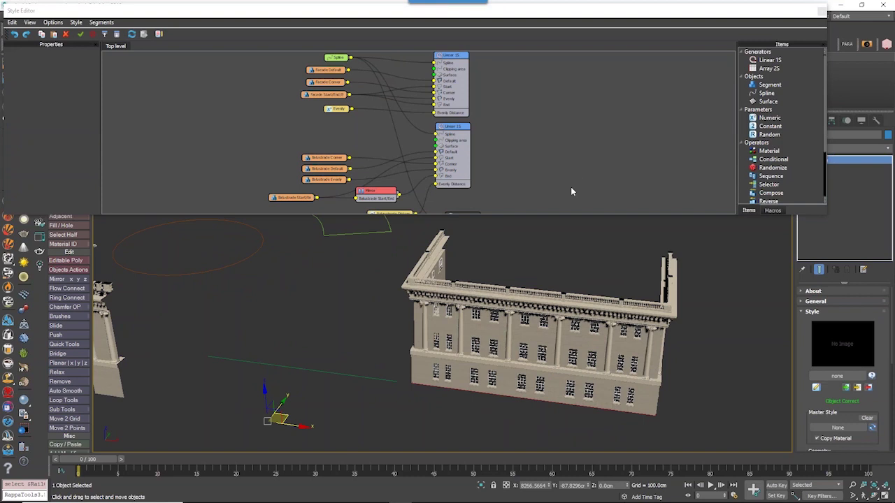
mouse_move(554, 346)
alt+middle_down()
mouse_move(587, 347)
mouse_move(557, 347)
mouse_move(557, 329)
alt+middle_up()
middle_drag(480, 203, 468, 133)
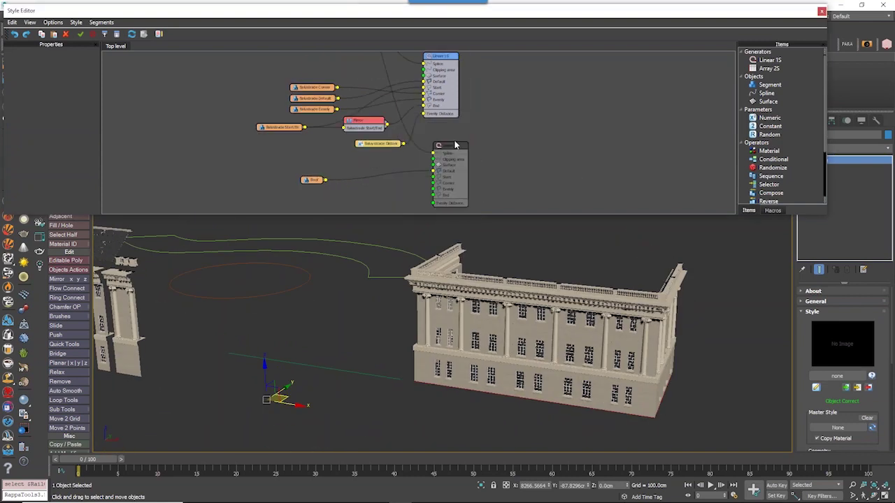
click(454, 150)
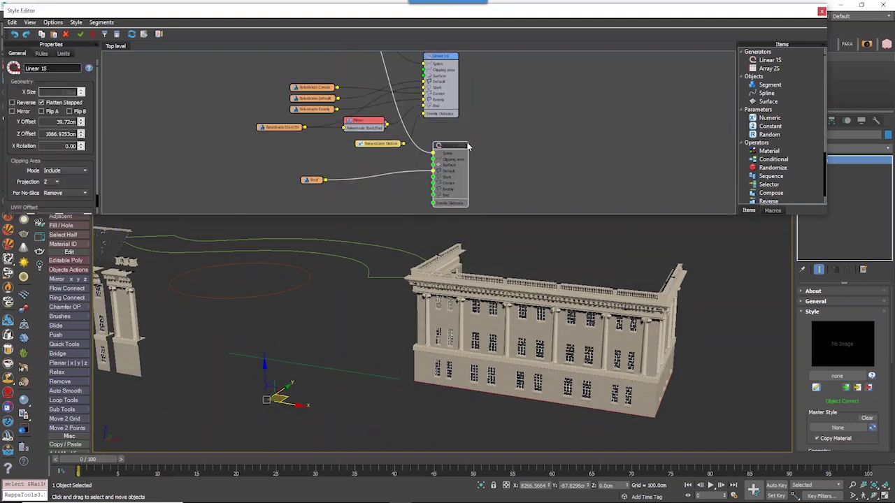
click(465, 145)
scroll(541, 203, down, 2)
alt+middle_drag(533, 381, 557, 418)
middle_drag(470, 126, 506, 190)
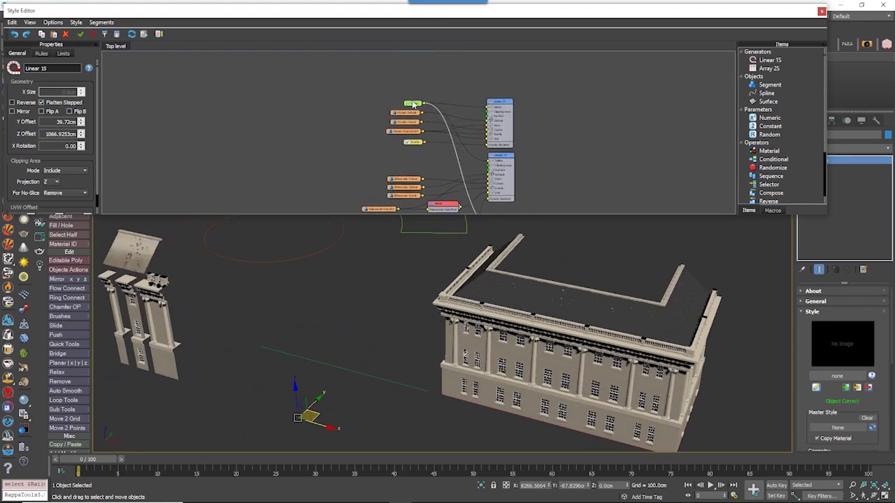
drag(734, 12, 617, 9)
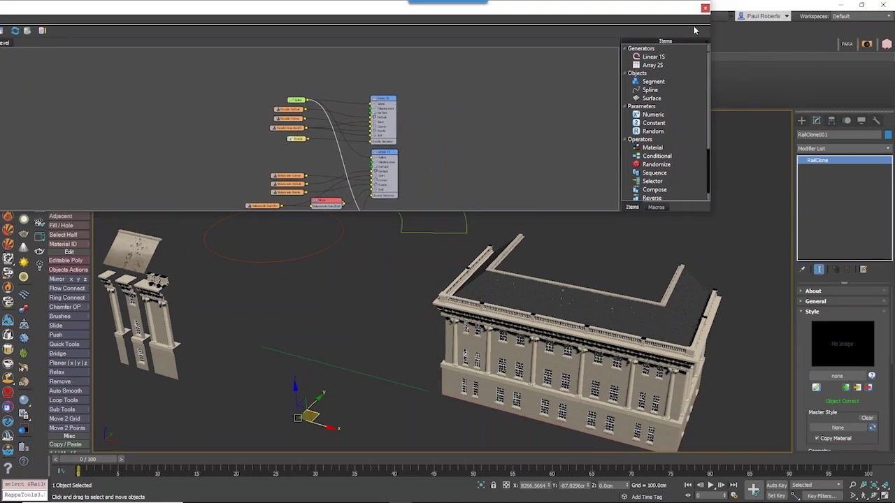
click(705, 9)
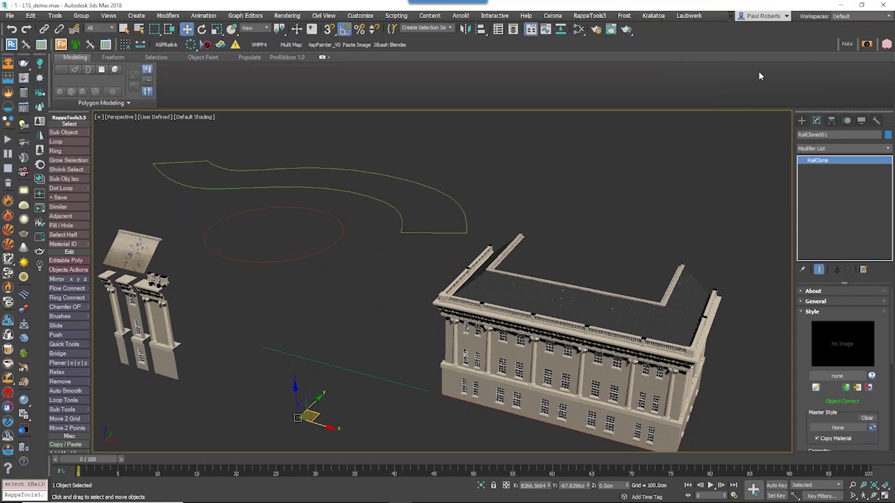
- Replace the RailClone object's base spline with Spline 03, the circle
scroll(827, 385, down, 6)
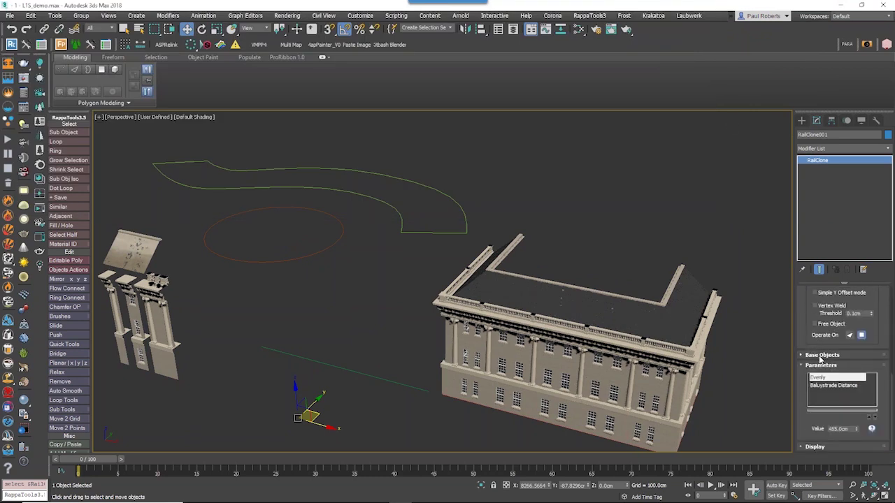
click(831, 384)
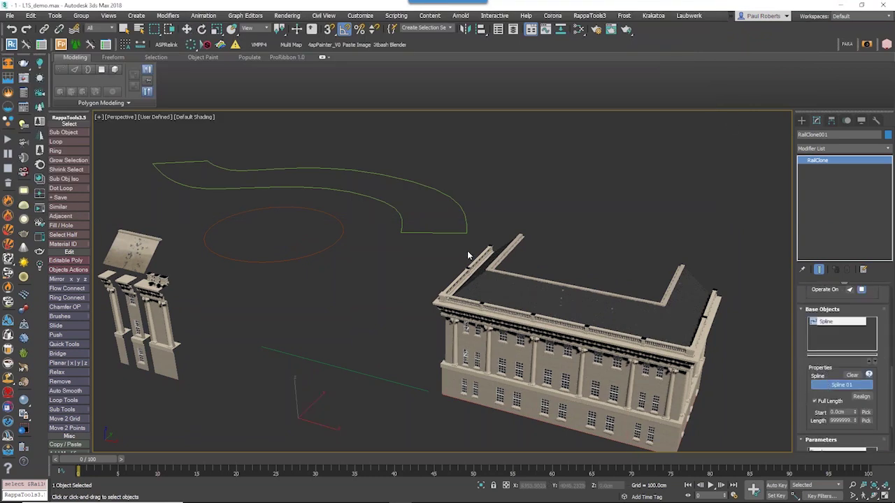
click(306, 260)
middle_drag(304, 263, 388, 283)
- Replace the building's base spline with Spline 02, the closed S-curved outline, and view the result along its facade
click(835, 384)
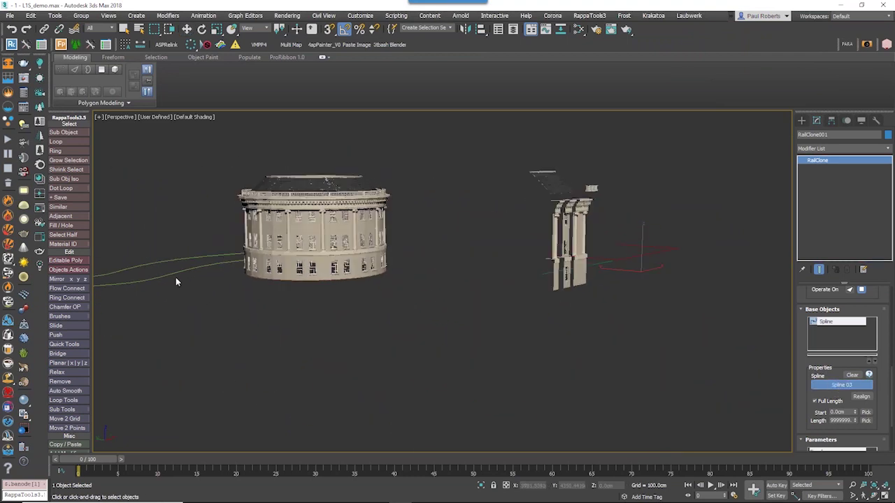
key(w)
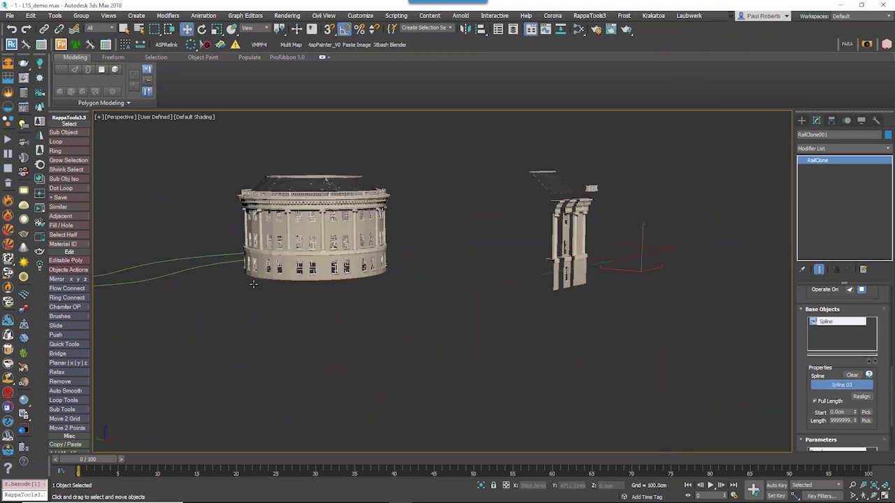
click(217, 277)
mouse_move(217, 277)
middle_down()
mouse_move(404, 277)
mouse_move(322, 279)
middle_up()
scroll(349, 276, down, 4)
mouse_move(381, 270)
alt+middle_down()
mouse_move(387, 279)
mouse_move(359, 275)
alt+middle_up()
scroll(407, 259, up, 6)
alt+middle_drag(407, 259, 467, 259)
middle_drag(467, 260, 503, 248)
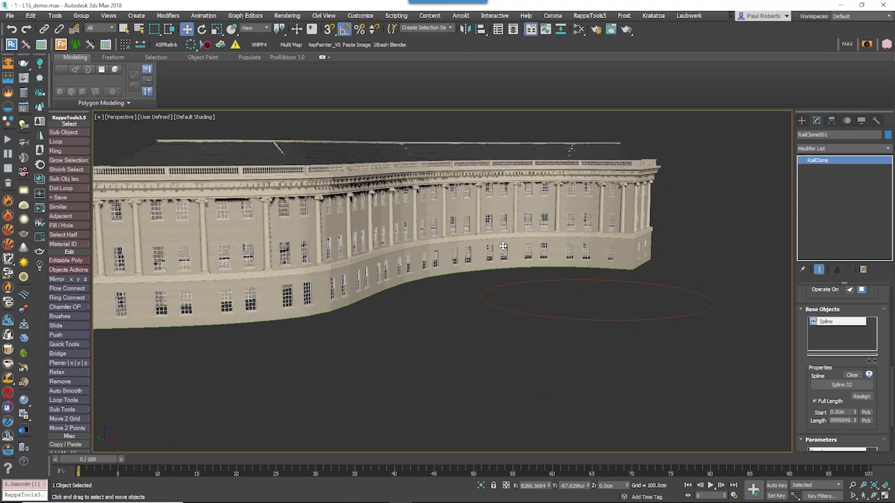
alt+middle_drag(532, 306, 585, 308)
- Switch to File Explorer and open the D - A2S Array folder inside Day 1 - Foundation
key(alt+Tab)
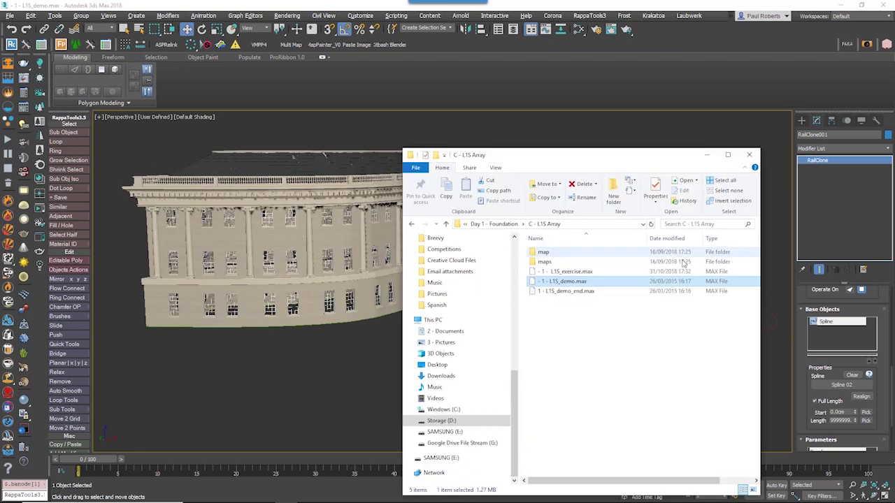
click(503, 224)
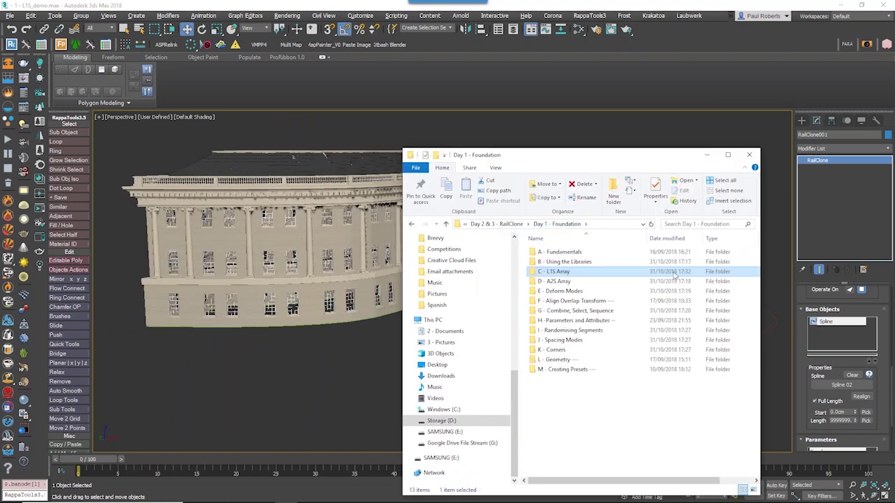
double_click(568, 281)
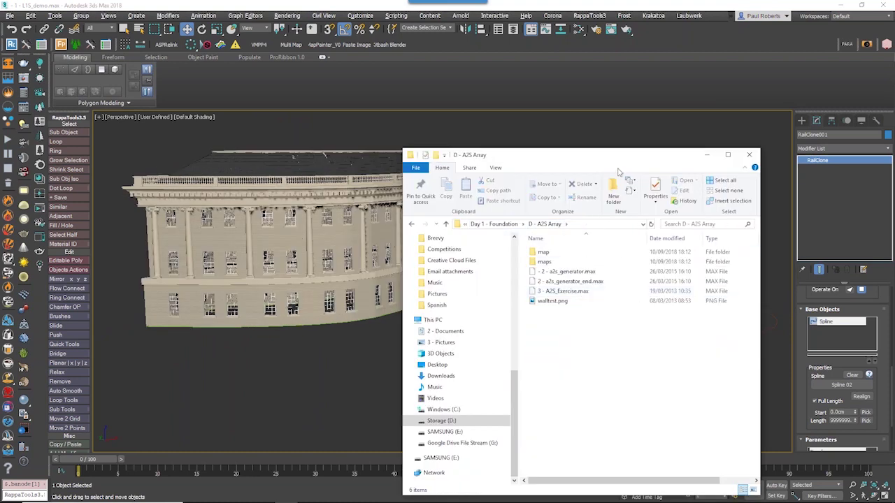
drag(599, 159, 703, 78)
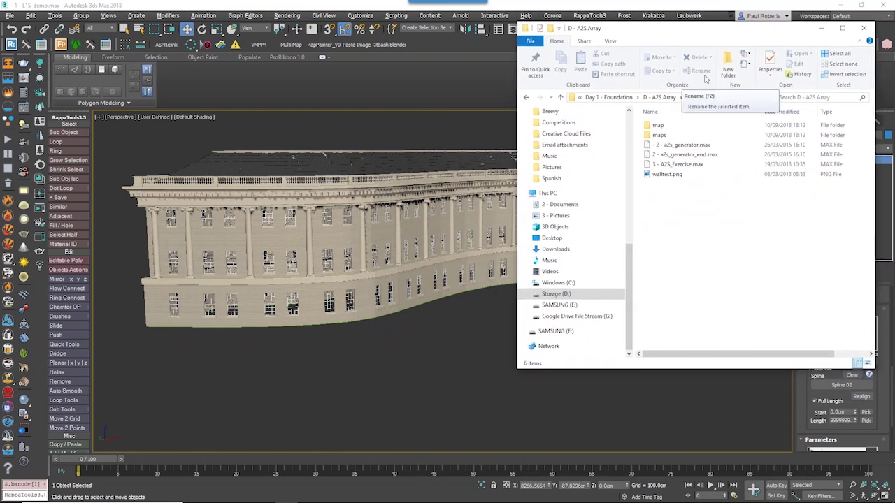
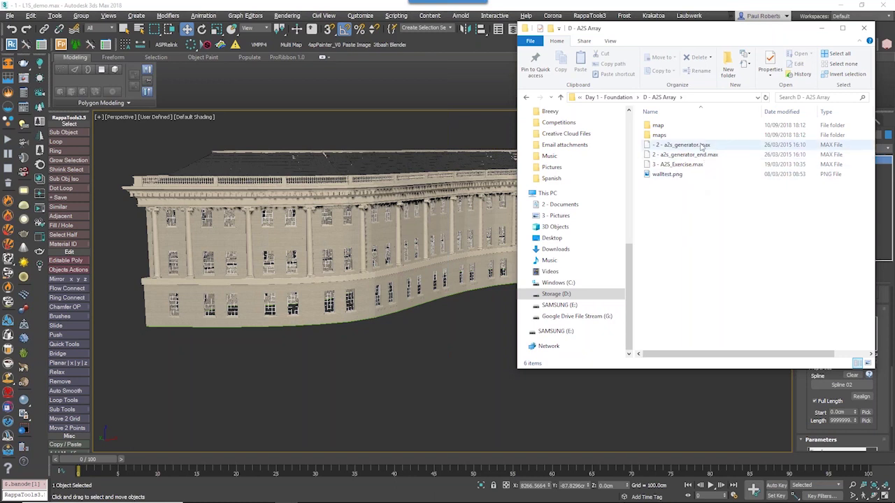
- Open the a2s_generator.max scene in 3ds Max without saving the current one, and dismiss the Scene Converter
drag(701, 144, 414, 369)
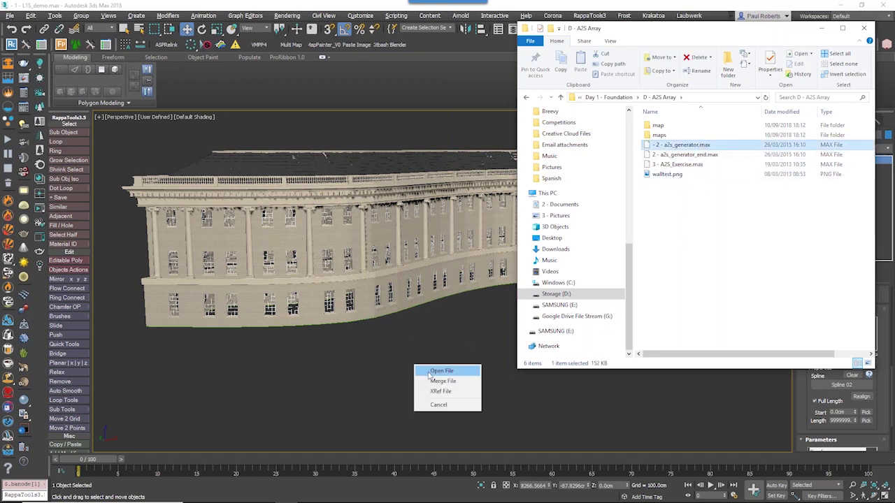
click(430, 371)
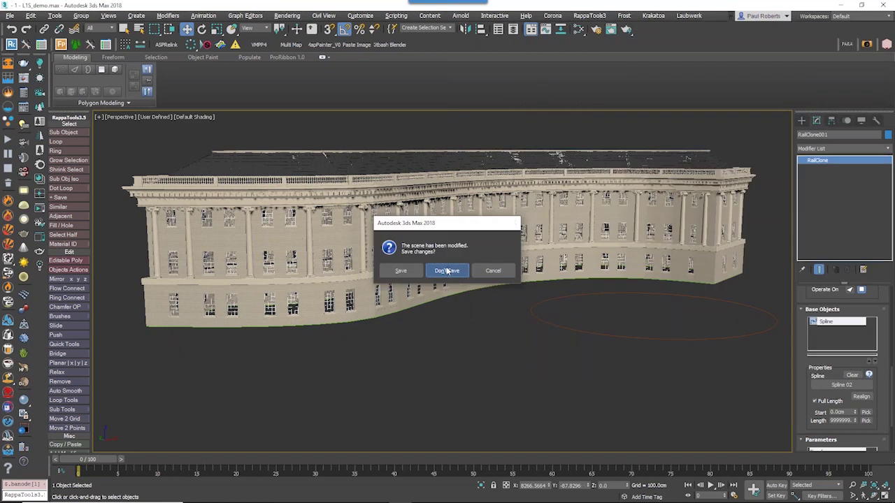
click(443, 267)
click(638, 134)
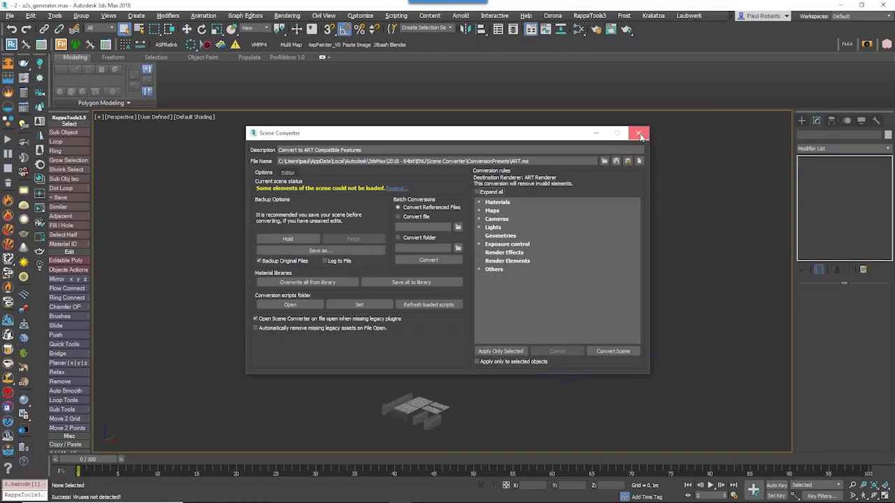
- Examine the source segment meshes in the scene, checking the names of the large central panel and the small panel beside it
middle_drag(632, 399, 517, 298)
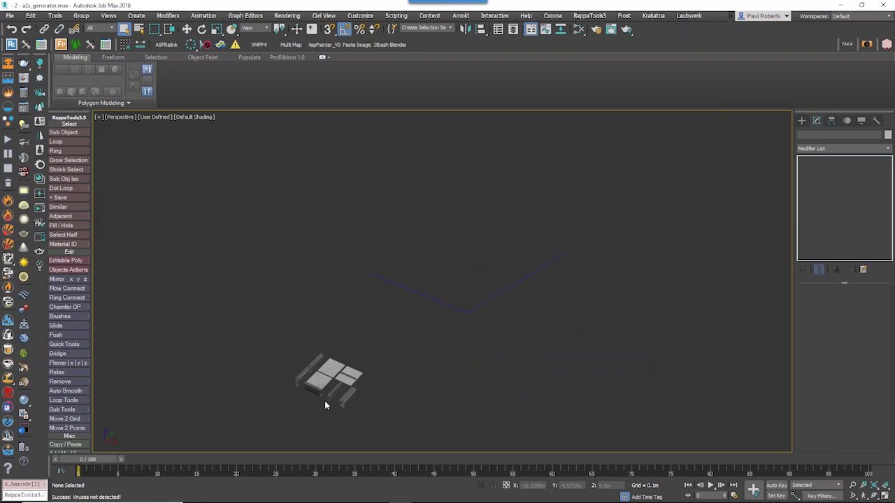
middle_drag(733, 205, 694, 195)
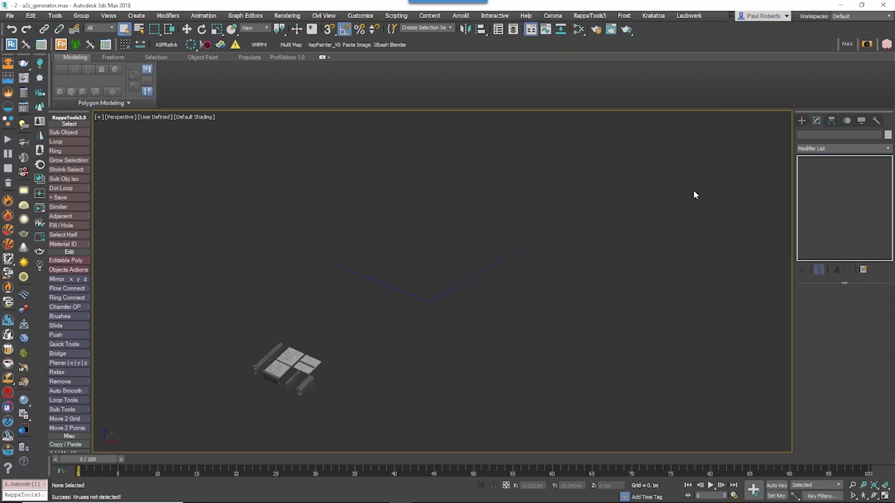
click(801, 120)
scroll(380, 402, up, 5)
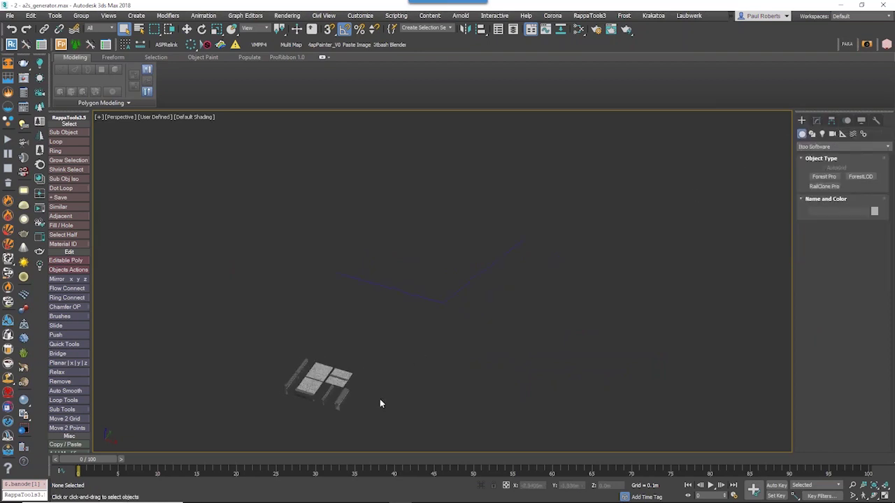
scroll(362, 333, down, 8)
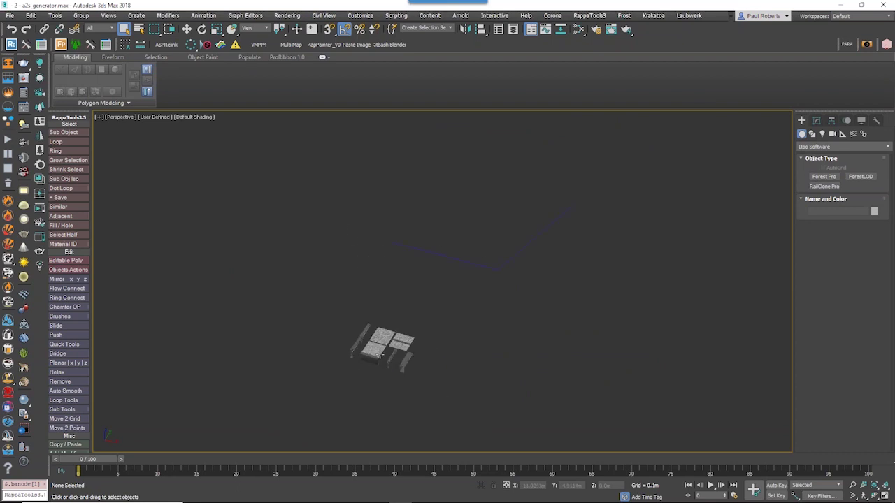
scroll(381, 355, up, 3)
scroll(380, 354, up, 3)
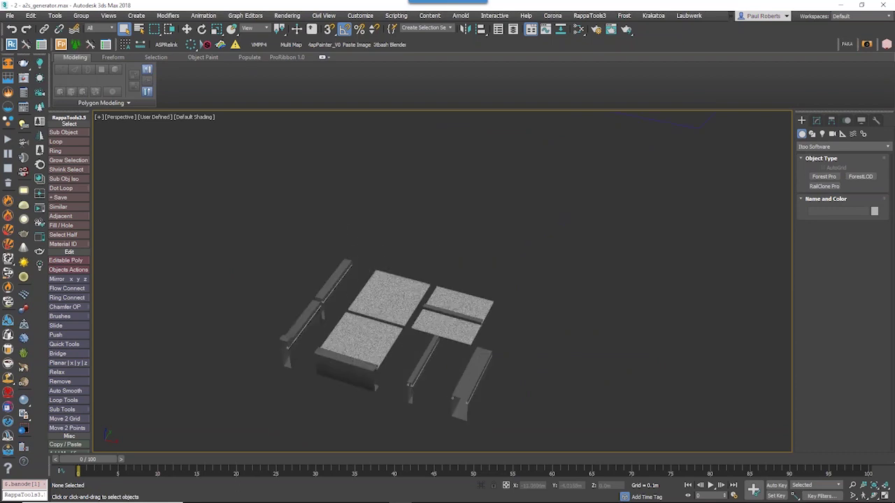
middle_drag(379, 355, 397, 367)
alt+middle_drag(317, 341, 368, 340)
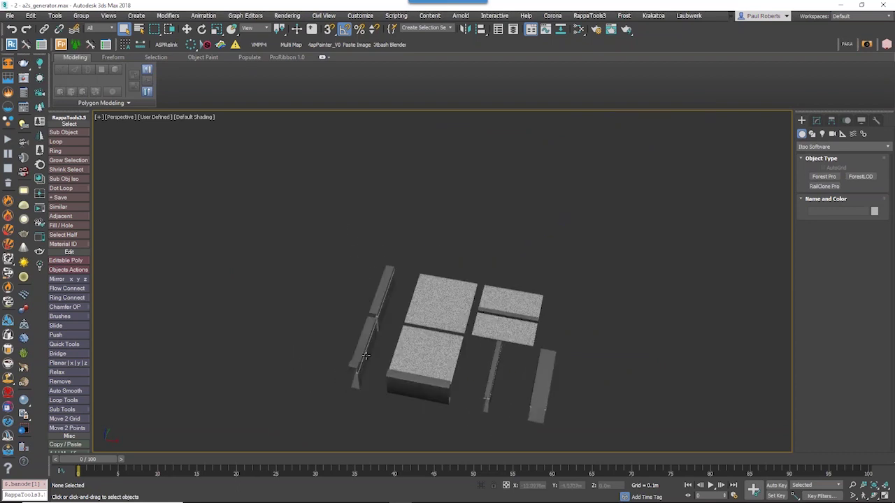
middle_drag(501, 385, 493, 386)
click(431, 317)
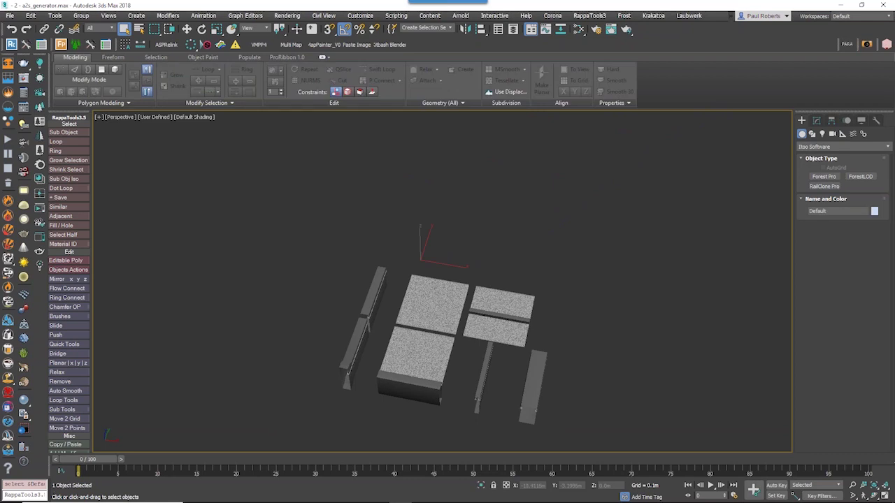
click(493, 320)
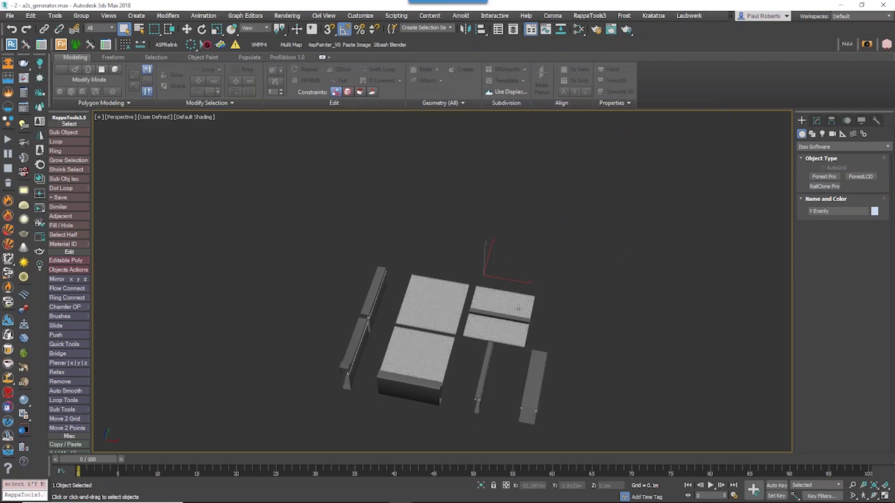
alt+middle_drag(517, 308, 358, 325)
scroll(475, 301, down, 4)
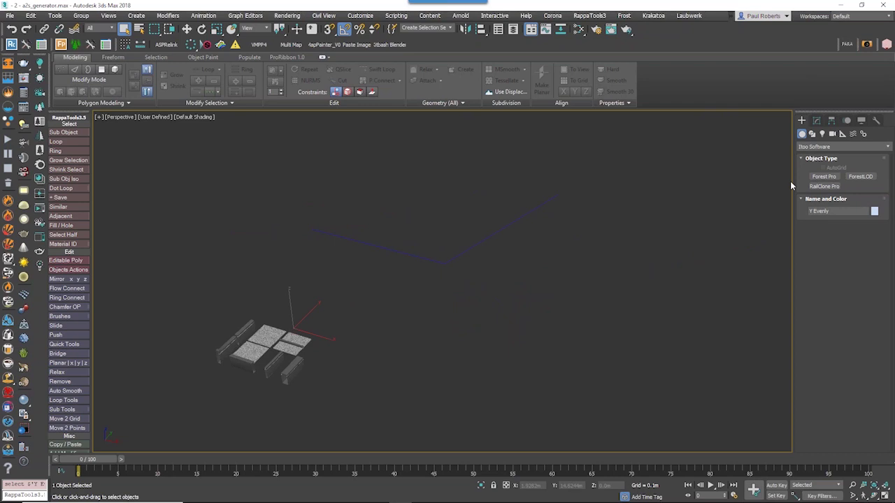
- Create a RailClone Pro object beside the segment meshes and open its Style Editor
click(828, 186)
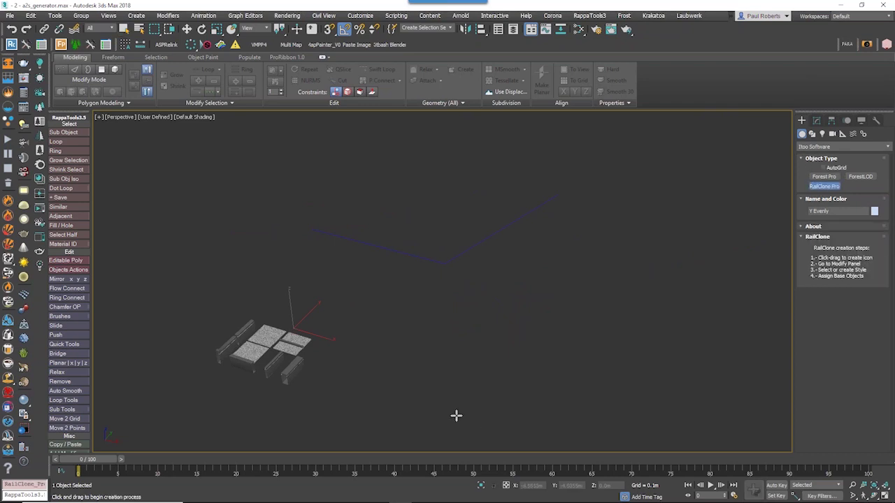
drag(436, 398, 480, 398)
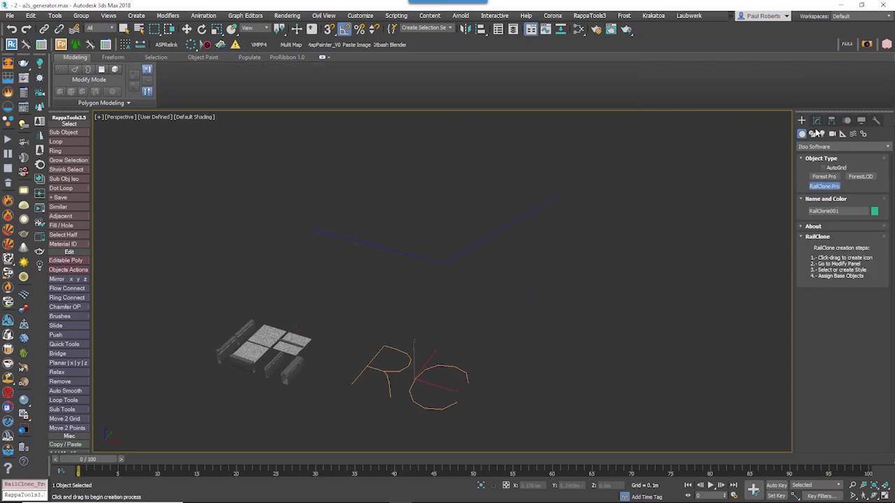
click(816, 123)
click(816, 386)
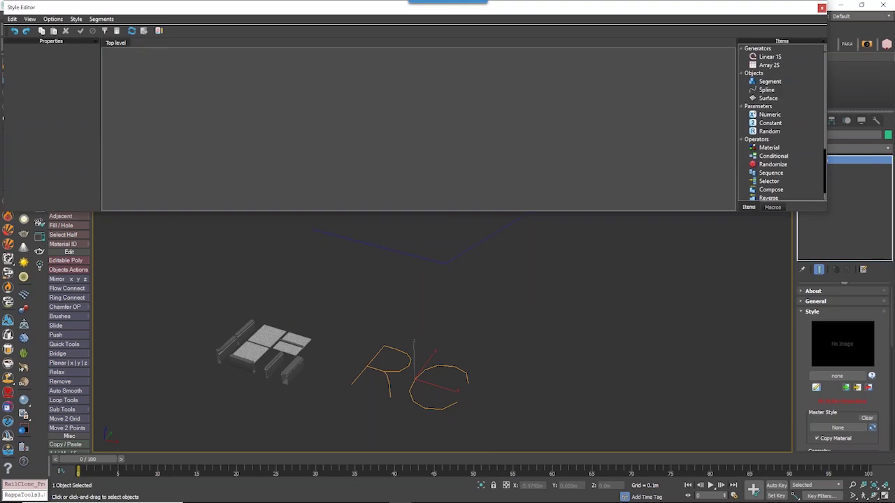
- Add an Array 2S generator and a Segment node to the empty style graph
click(762, 81)
drag(767, 65, 584, 70)
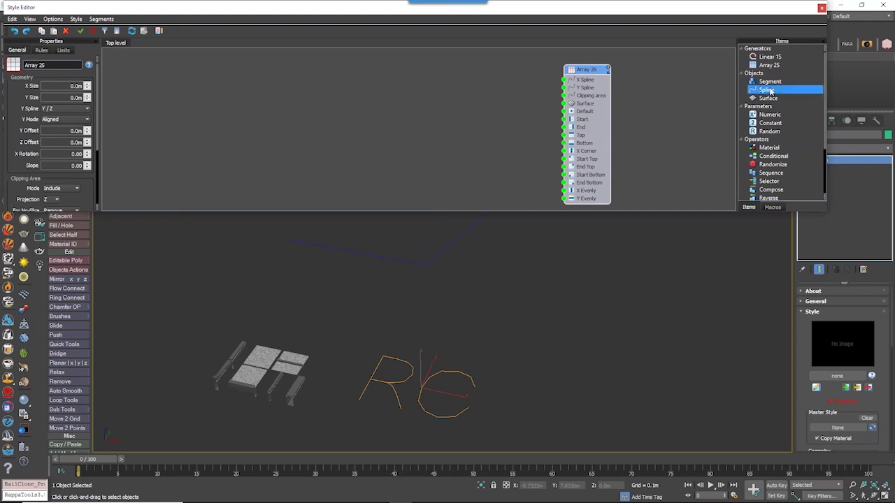
drag(776, 81, 478, 136)
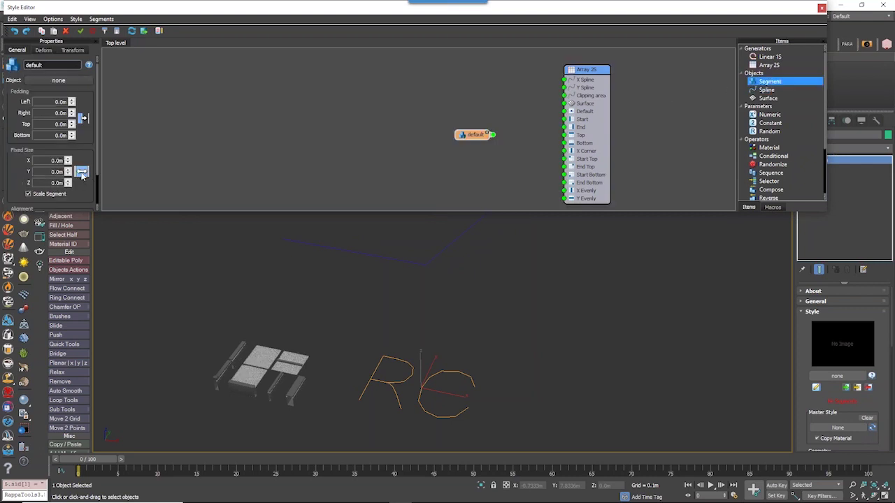
- Set the new segment's Z alignment to Pivot after checking the source meshes from several angles
scroll(84, 195, down, 1)
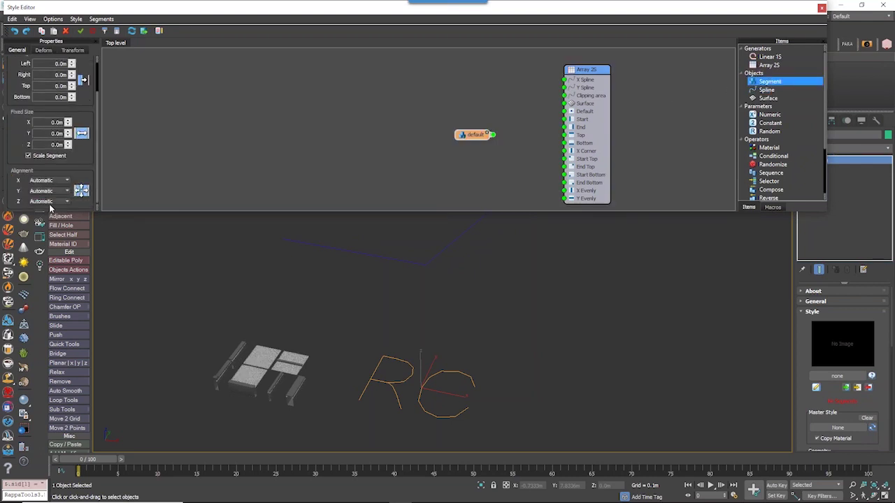
alt+middle_drag(276, 377, 271, 367)
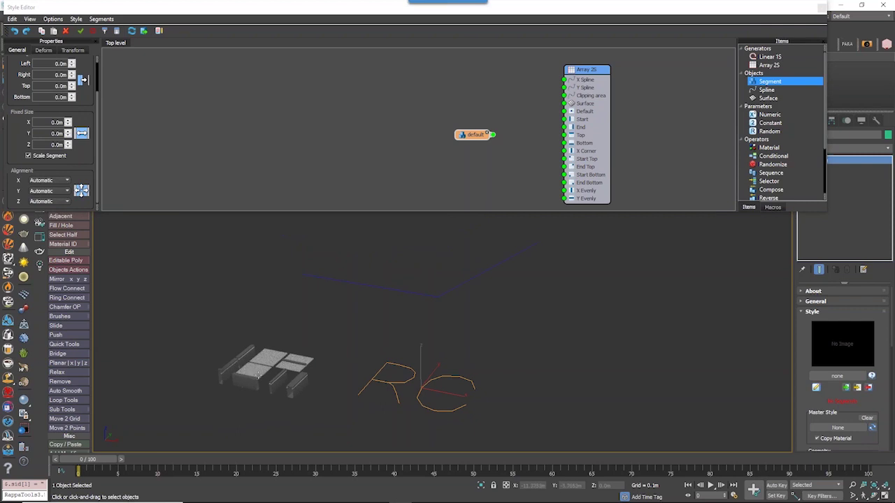
alt+middle_drag(239, 376, 320, 365)
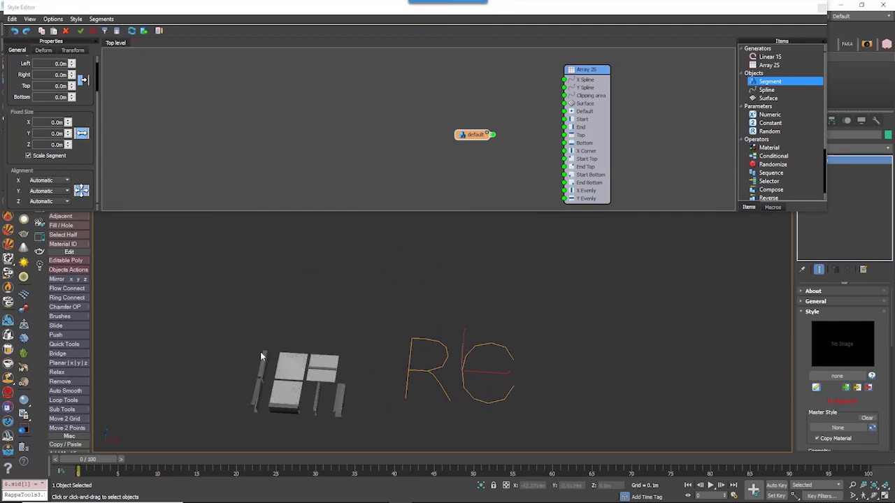
alt+middle_drag(297, 387, 325, 409)
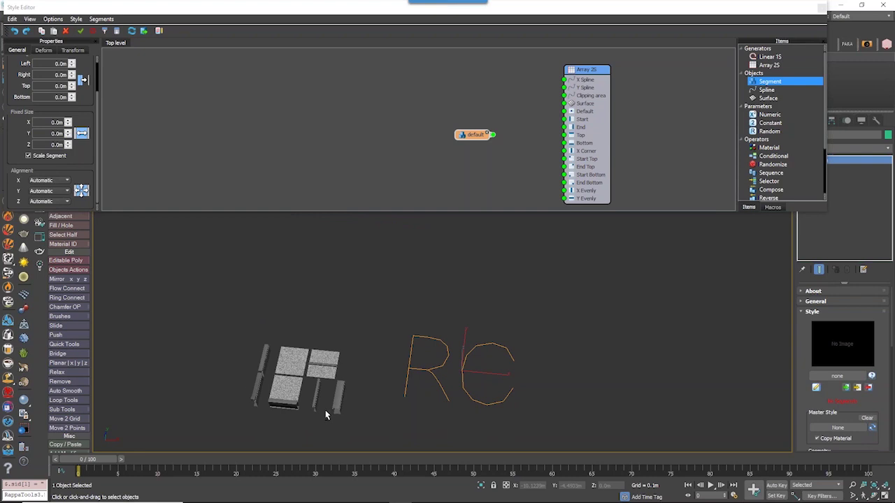
alt+middle_drag(267, 347, 287, 372)
alt+middle_drag(412, 416, 498, 150)
drag(476, 135, 466, 137)
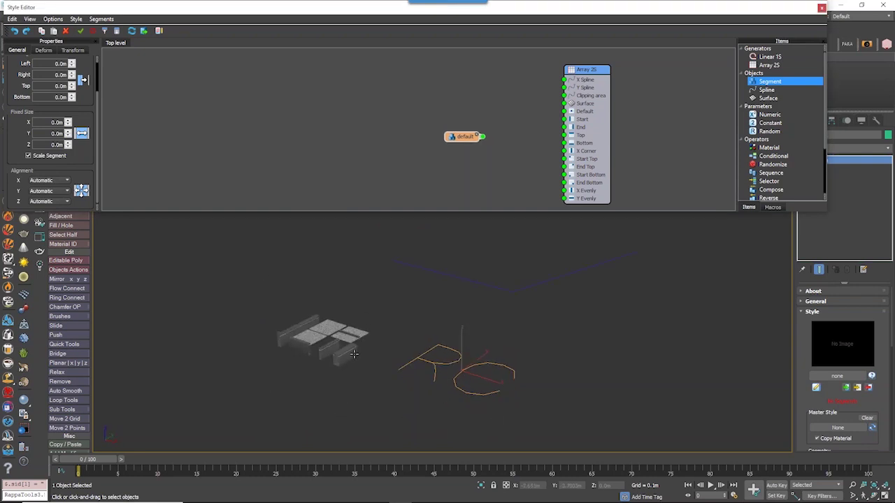
click(49, 202)
click(41, 214)
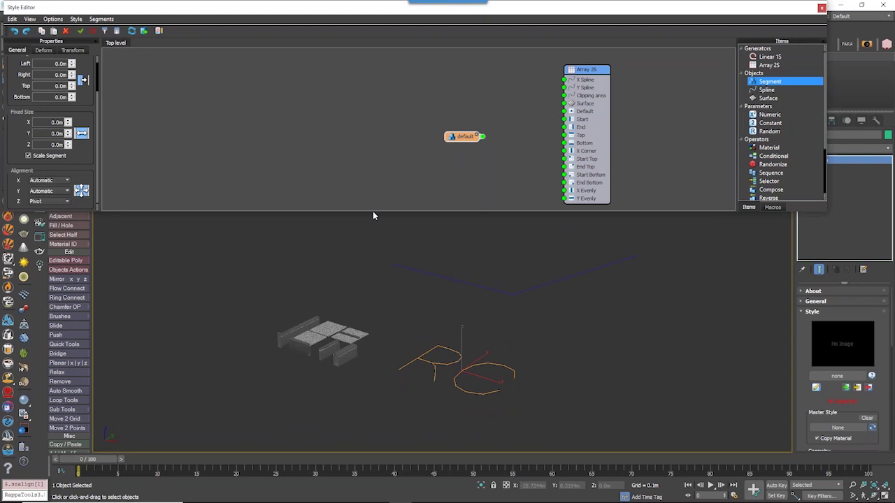
- Assign the Default mesh to the segment node and wire it to the Array 2S generator's Default input
drag(461, 138, 443, 145)
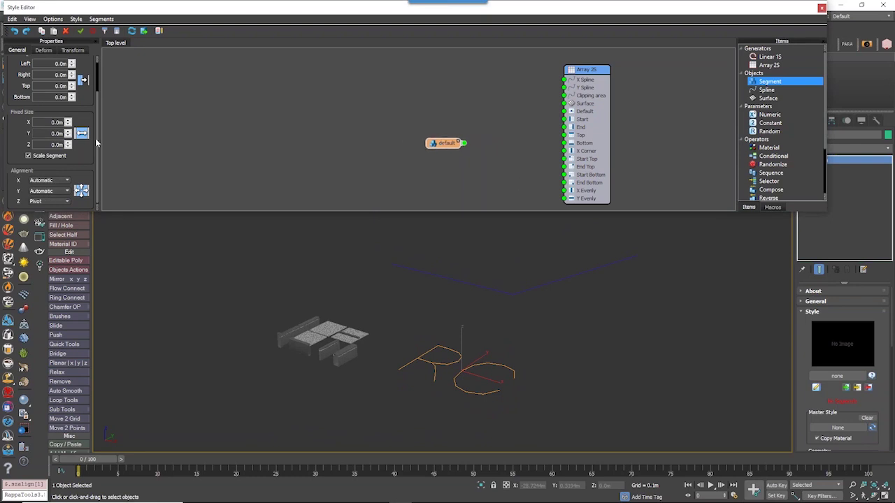
scroll(96, 138, up, 2)
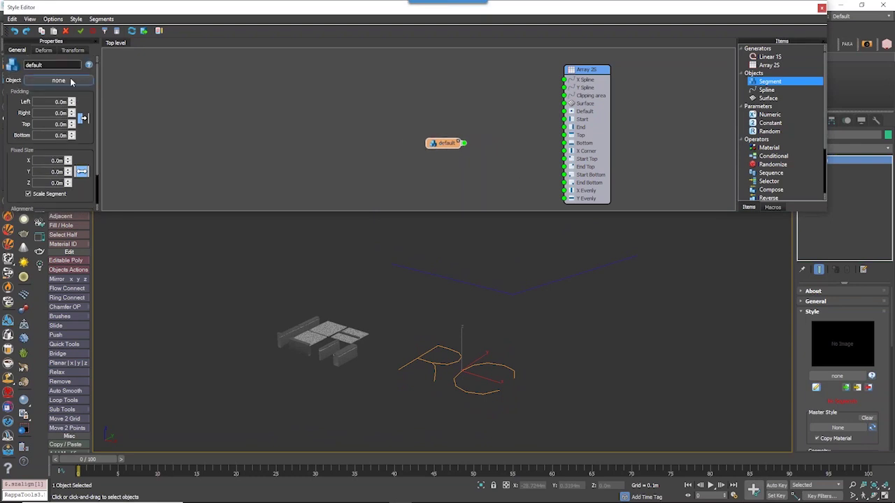
click(335, 327)
drag(466, 146, 564, 112)
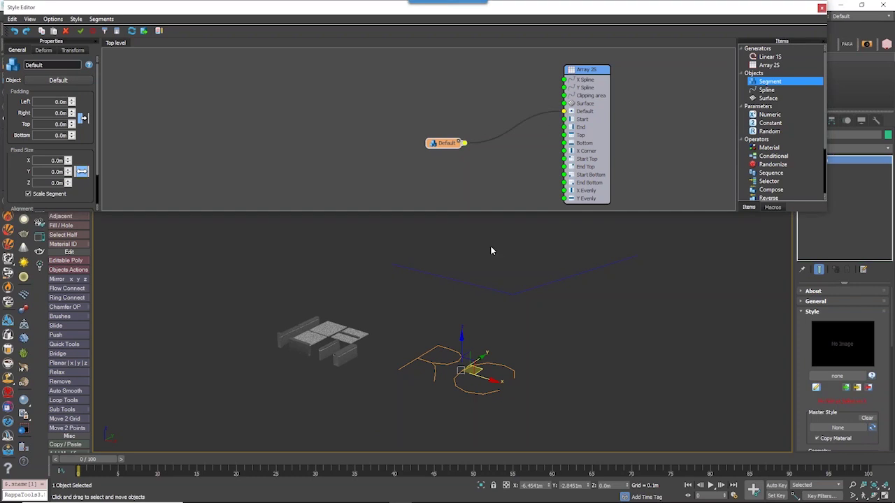
- Set the Array 2S generator's X Size and Y Size to 5 m each
click(597, 146)
alt+middle_drag(510, 303, 427, 304)
double_click(75, 86)
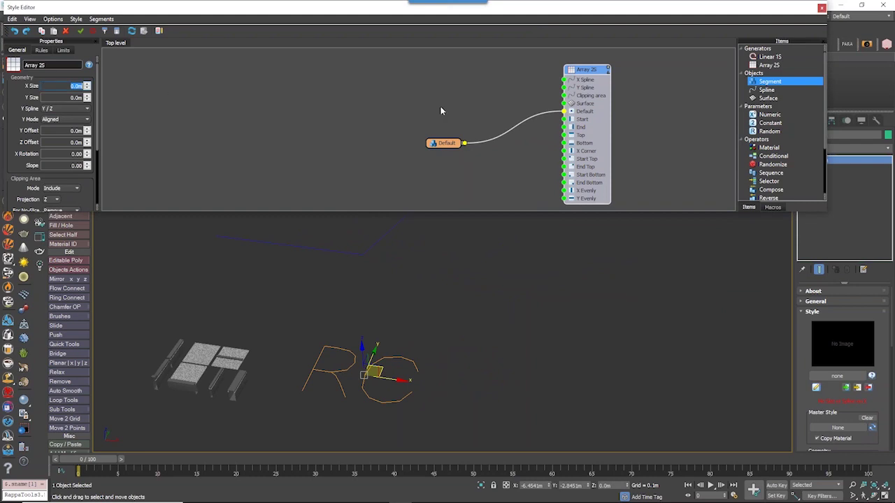
text(5)
key(Tab)
text(5)
key(Return)
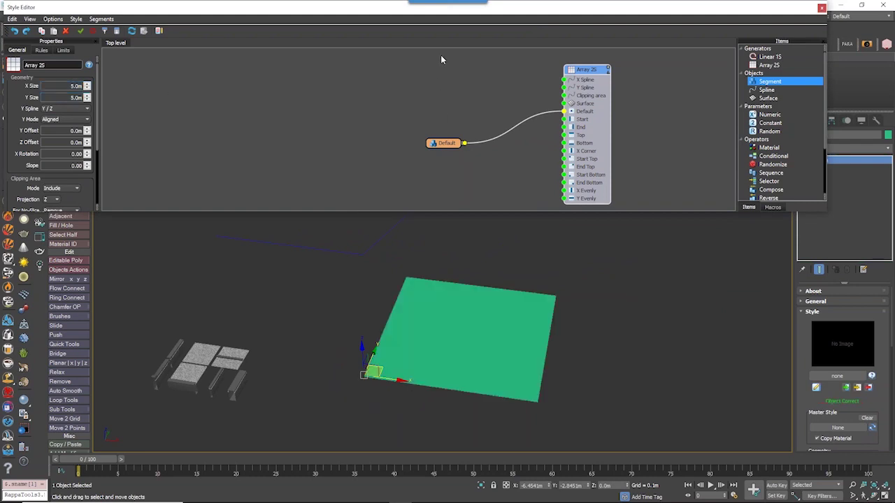
- Enlarge the array to an X Size of 5.7 m and a Y Size of 6.55 m
alt+middle_drag(491, 327, 478, 328)
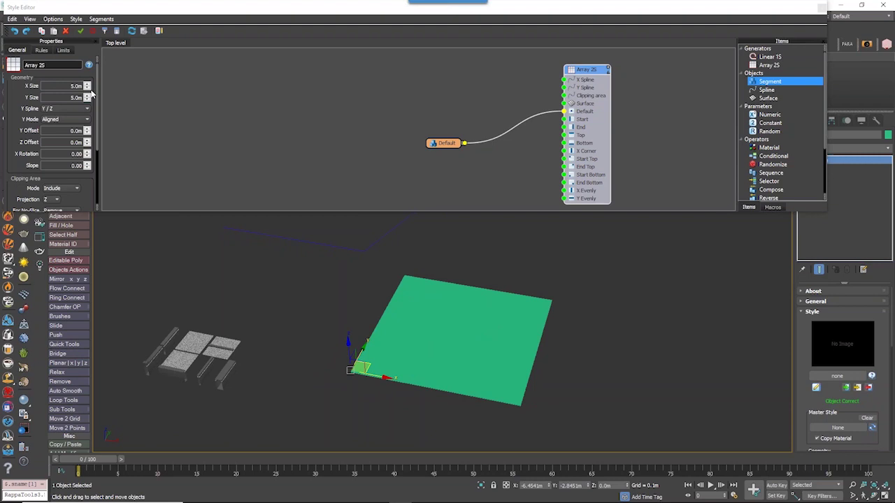
drag(88, 87, 93, 118)
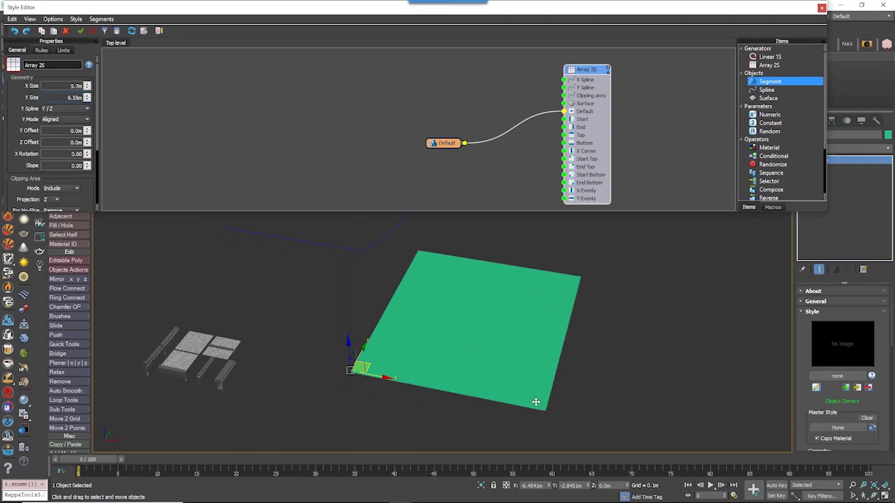
- Apply the scene's Multi/Sub-Object material, Material #36, to the RailClone array object from the Slate Material Editor
alt+middle_drag(535, 401, 499, 394)
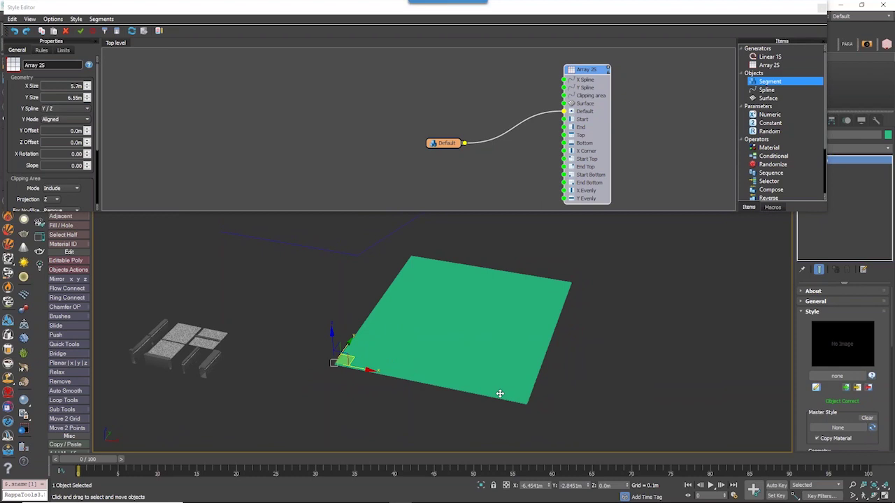
key(m)
click(237, 39)
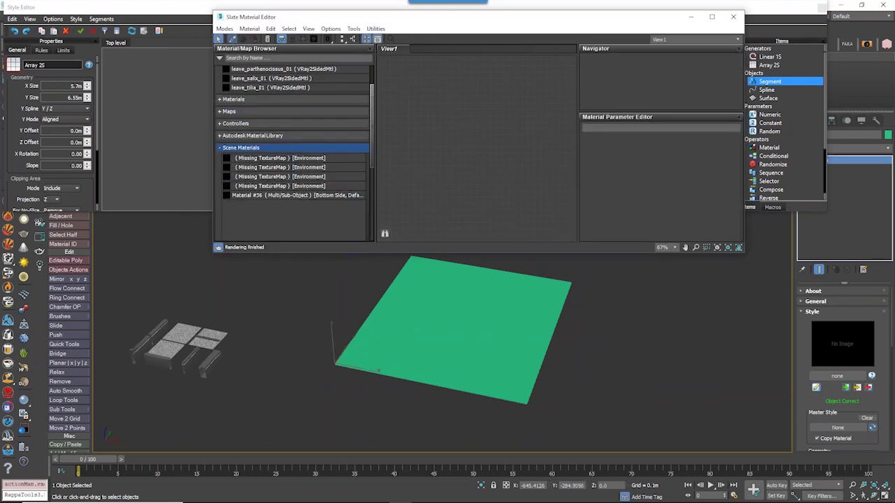
click(339, 359)
drag(500, 149, 511, 305)
click(732, 16)
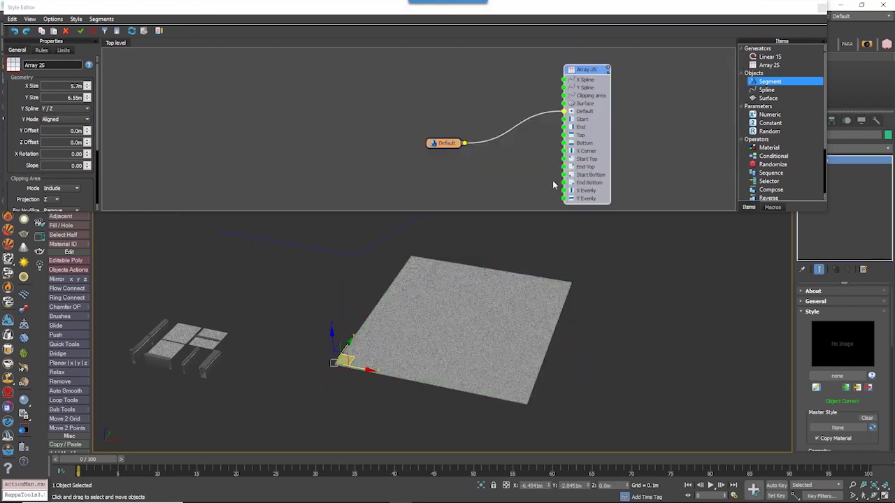
- Disconnect the Default segment from the Array 2S generator and move its node away from the generator
drag(566, 112, 408, 205)
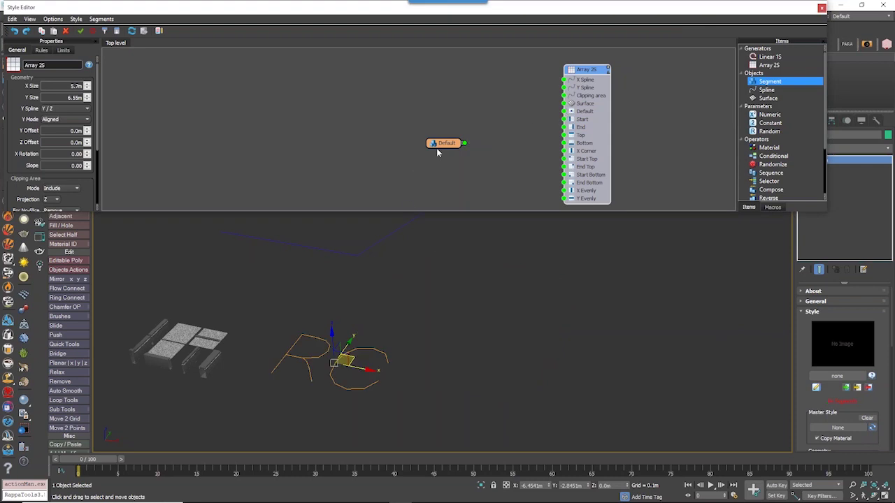
drag(437, 152, 341, 121)
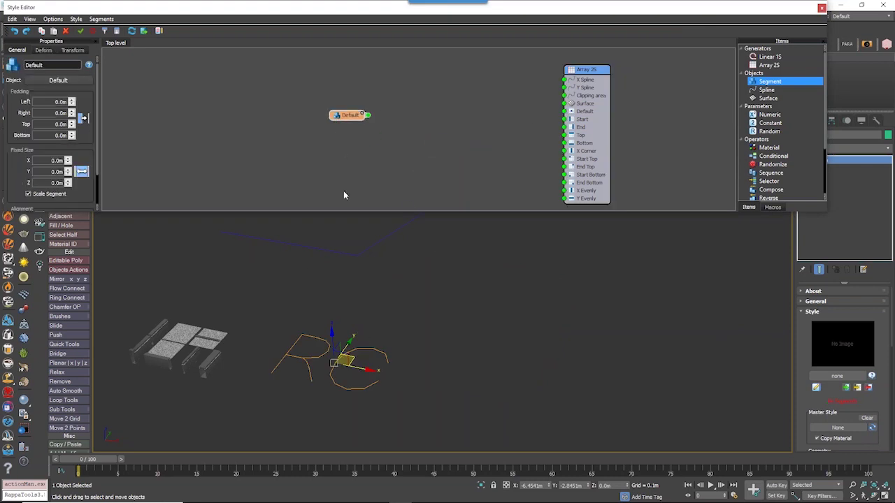
middle_drag(221, 355, 343, 383)
scroll(260, 341, up, 3)
middle_drag(239, 342, 210, 343)
drag(353, 117, 357, 111)
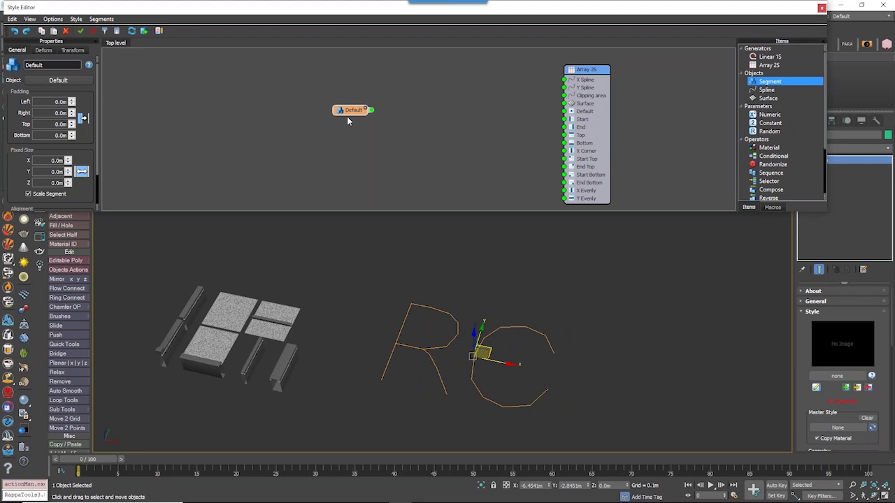
- Duplicate the Default segment node and assign the L B Corner mesh to the copy
key(ctrl+c)
key(ctrl+v)
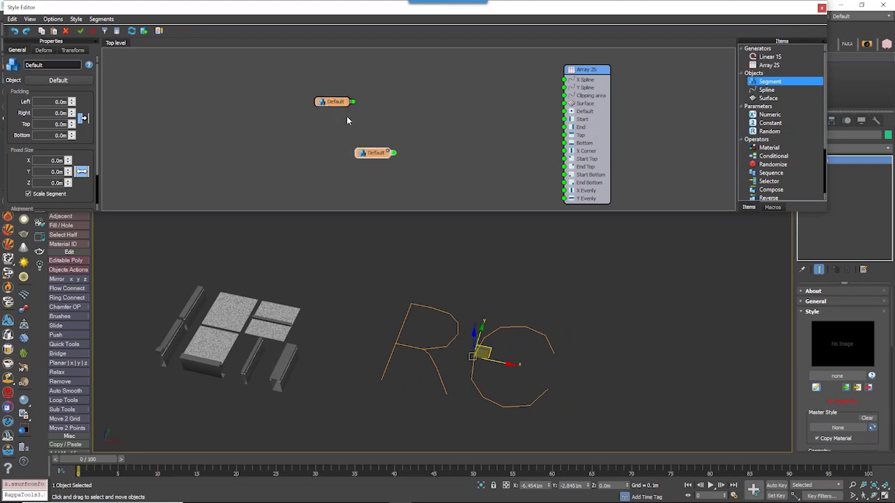
drag(362, 149, 325, 143)
click(58, 79)
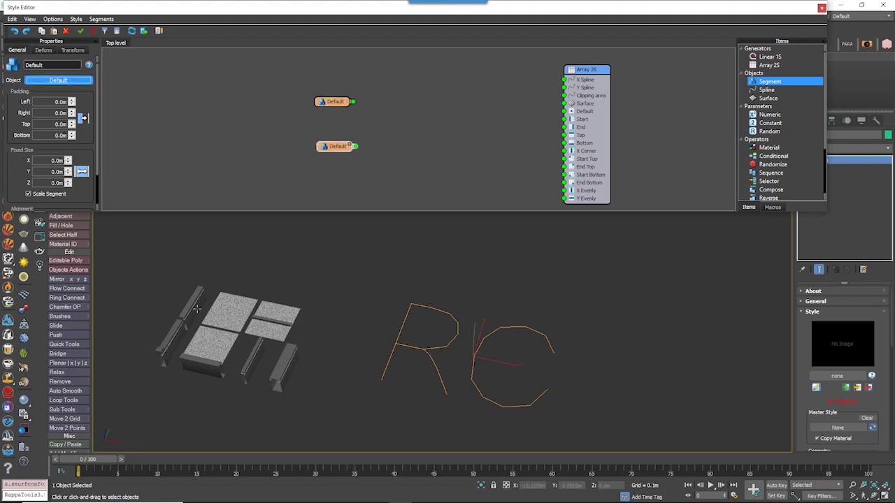
click(173, 344)
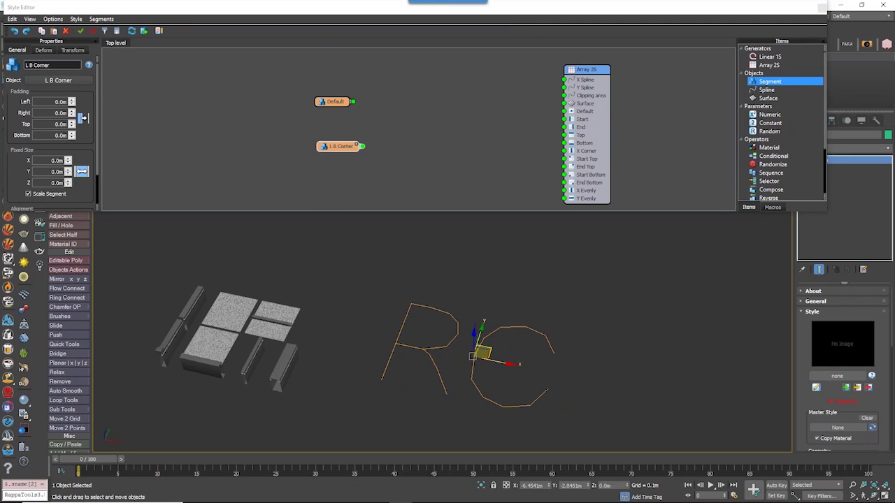
middle_drag(476, 286, 429, 291)
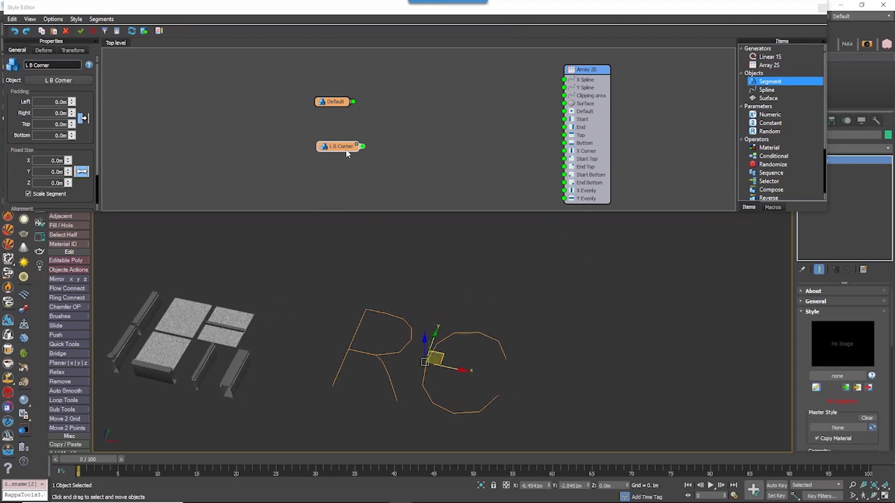
- Wire the L B Corner segment to the Array 2S generator's Start Bottom input
drag(346, 151, 407, 158)
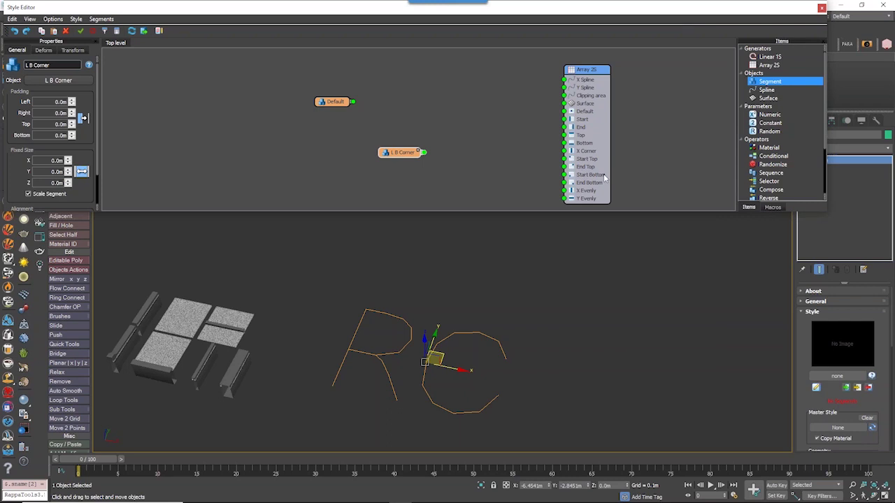
middle_drag(467, 170, 443, 168)
middle_drag(456, 277, 417, 303)
scroll(422, 326, down, 2)
drag(399, 150, 538, 179)
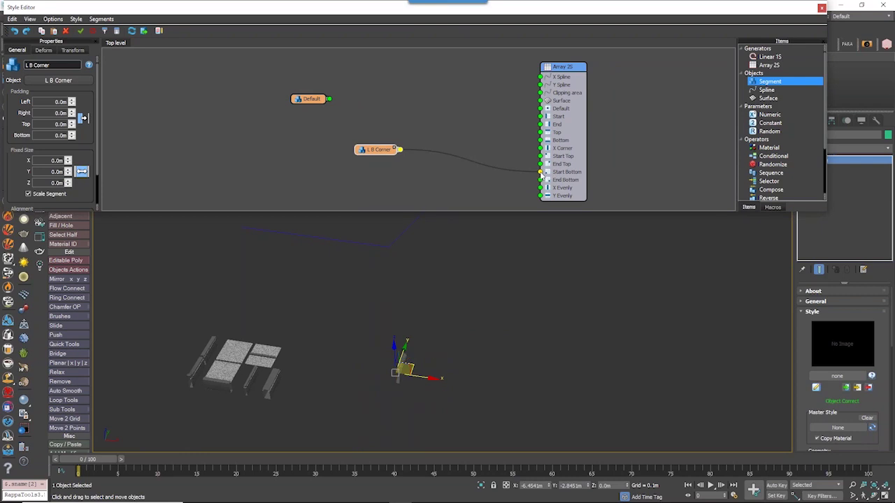
scroll(392, 380, up, 5)
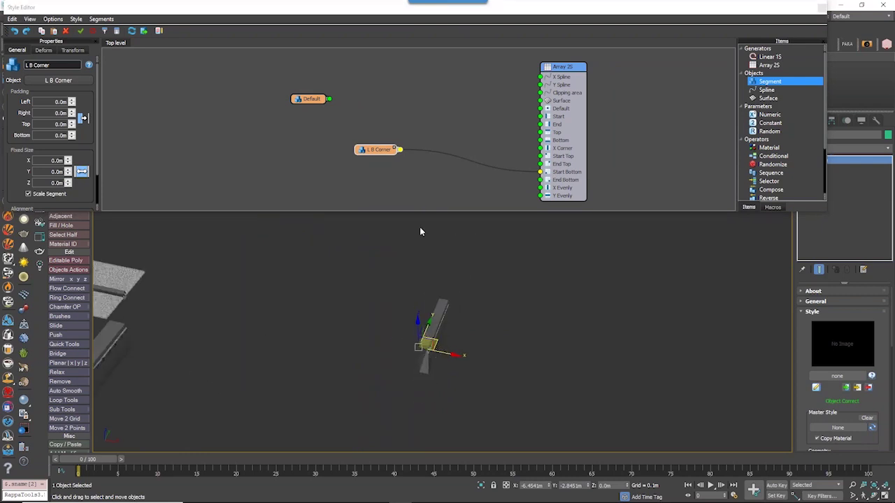
- Connect the L B Corner segment to the generator's End Bottom, Start Top and End Top inputs as well
middle_drag(405, 187, 383, 180)
drag(376, 144, 516, 174)
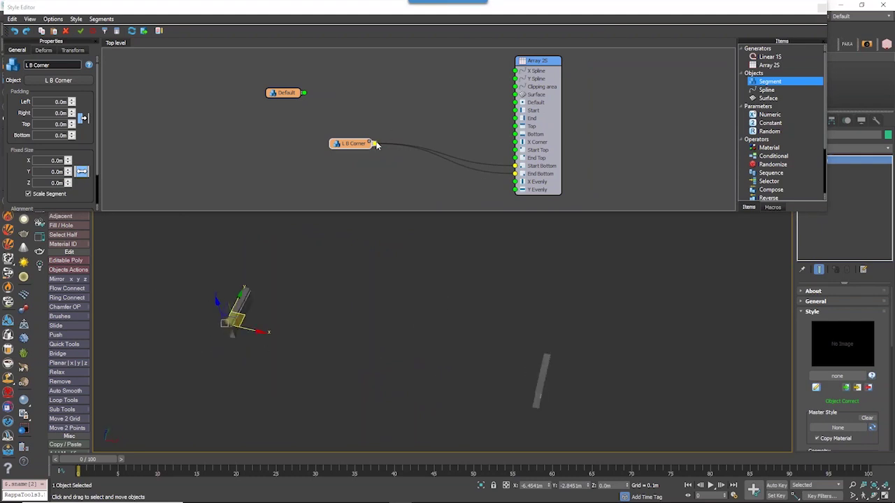
drag(376, 144, 516, 150)
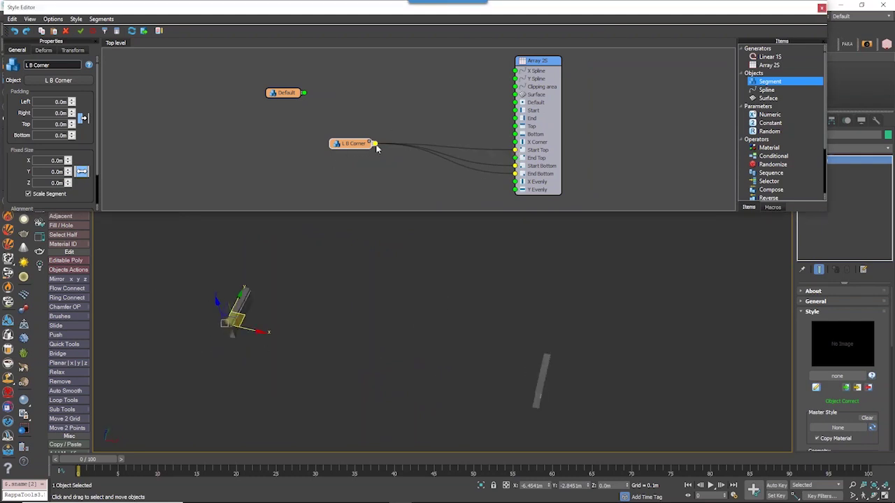
drag(376, 144, 516, 158)
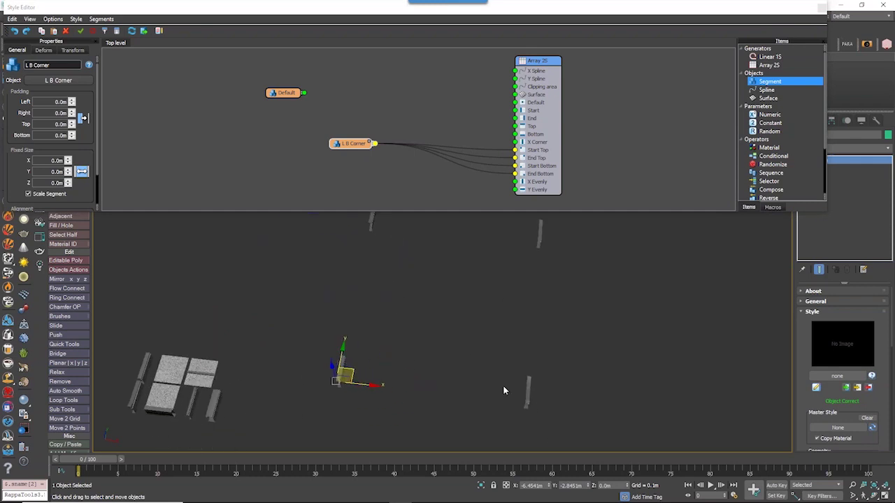
- Insert a Mirror operator on the X axis between the L B Corner segment and the End Bottom input
scroll(341, 375, up, 4)
middle_drag(500, 380, 377, 353)
middle_drag(253, 274, 330, 355)
scroll(288, 329, up, 5)
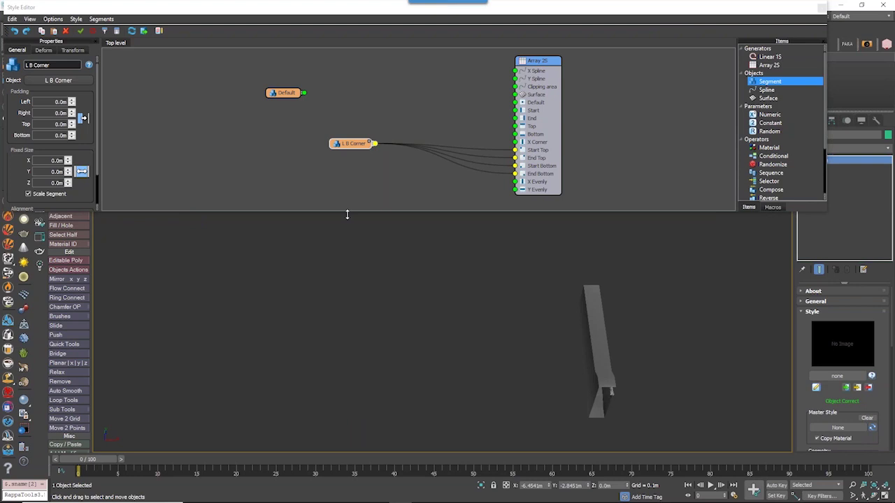
scroll(808, 175, down, 2)
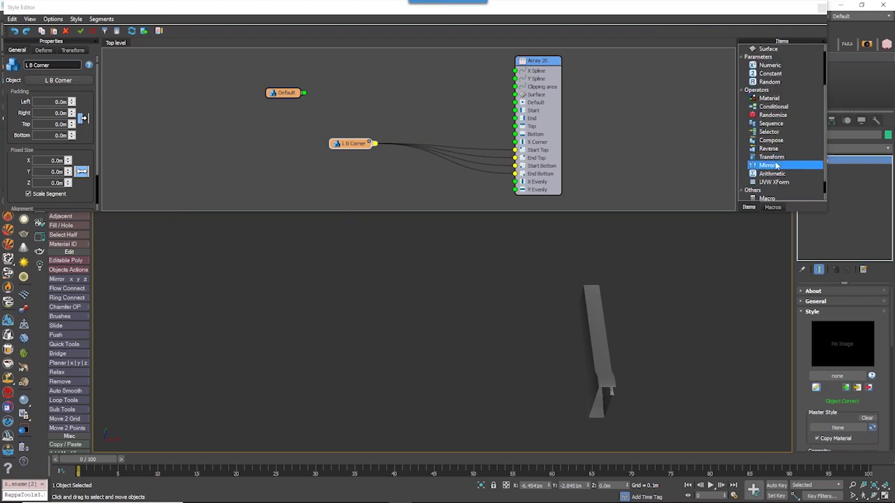
drag(811, 168, 375, 144)
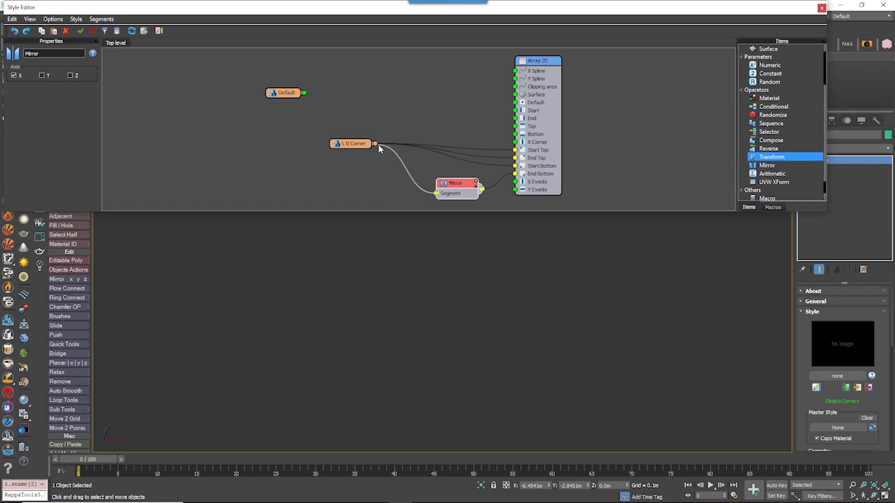
drag(455, 188, 439, 178)
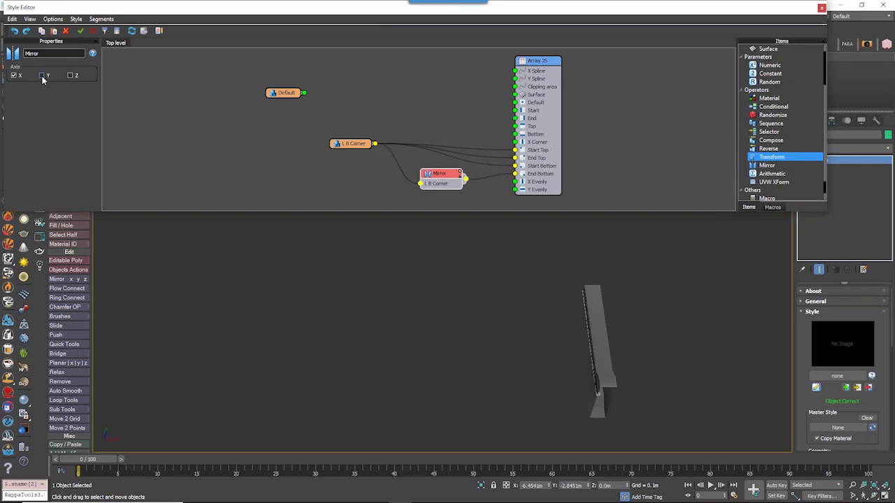
mouse_move(612, 372)
alt+middle_down()
mouse_move(581, 393)
mouse_move(645, 305)
mouse_move(618, 382)
alt+middle_up()
alt+middle_drag(647, 289, 573, 294)
- Add a second Mirror operator fed by L B Corner and wire it to the Start Top input
middle_drag(419, 180, 413, 148)
drag(787, 168, 434, 95)
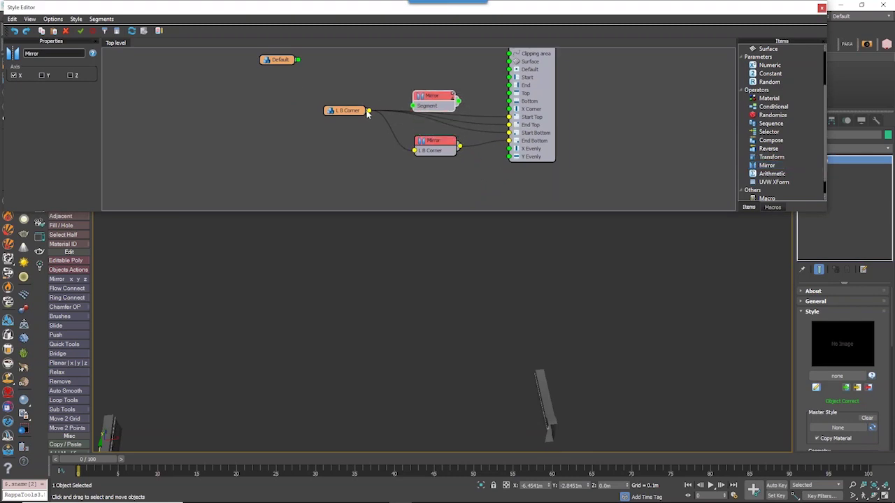
drag(369, 110, 508, 118)
drag(439, 100, 434, 98)
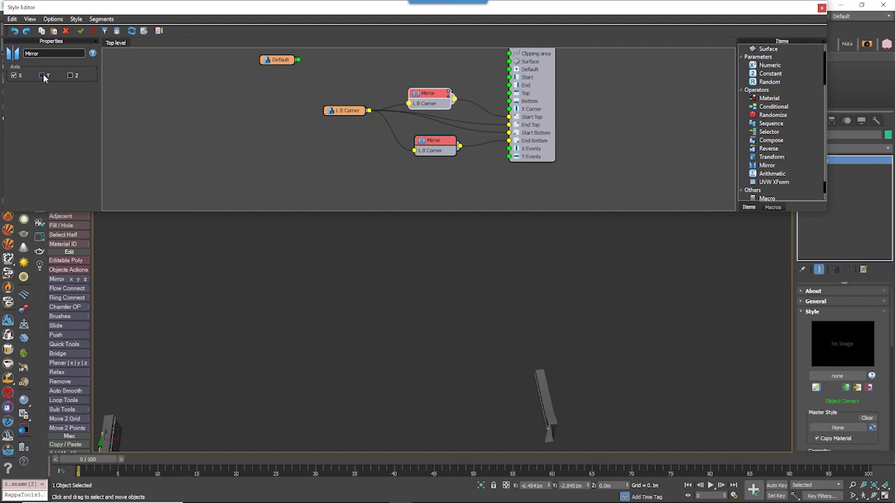
- Set the Start Top Mirror operator to mirror on Y only, and check the corner piece's orientation
click(42, 75)
click(14, 74)
scroll(487, 326, down, 6)
middle_drag(487, 326, 530, 352)
alt+middle_drag(530, 352, 471, 287)
scroll(471, 287, up, 6)
middle_drag(510, 243, 479, 295)
scroll(478, 295, up, 4)
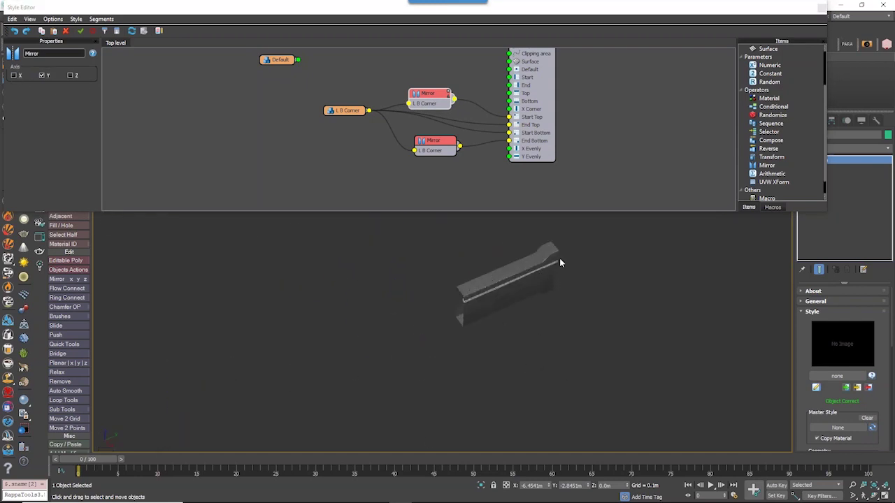
middle_drag(494, 335, 455, 308)
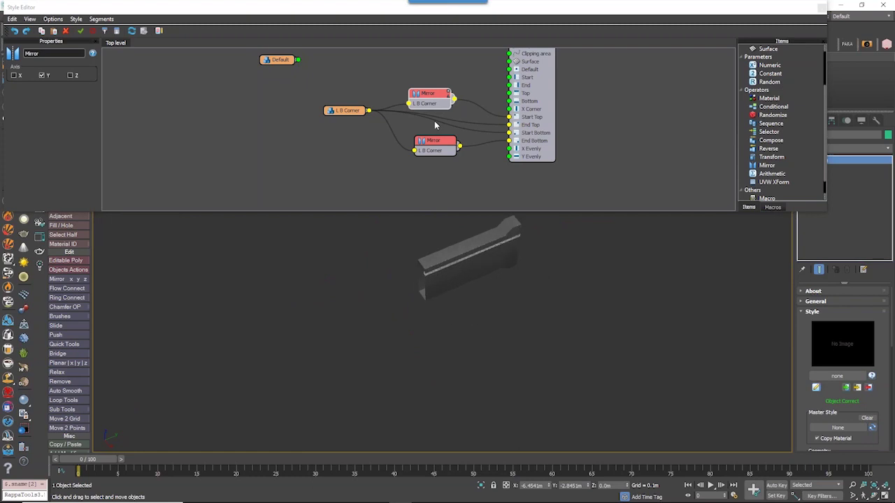
drag(432, 97, 419, 86)
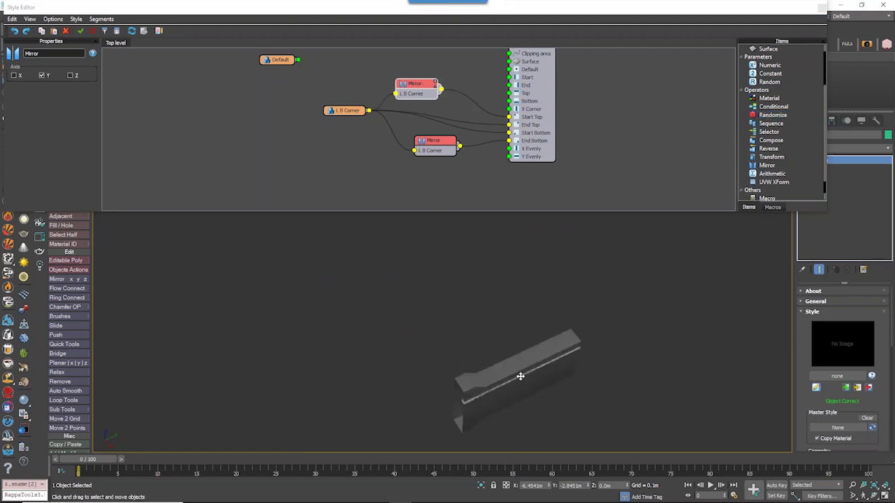
- Insert a third Mirror operator between L B Corner and End Top, mirroring on both X and Y
click(772, 173)
drag(767, 165, 510, 125)
drag(416, 129, 369, 111)
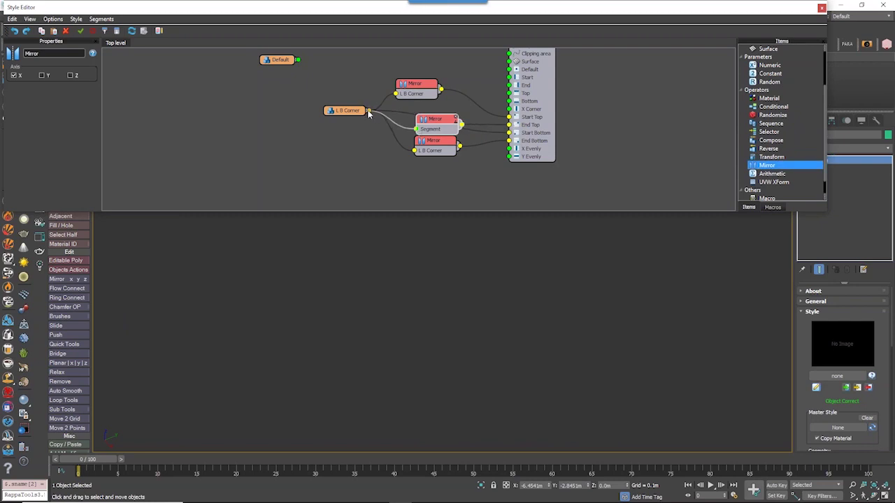
click(42, 75)
scroll(488, 330, down, 8)
alt+middle_drag(488, 330, 477, 300)
scroll(429, 336, up, 4)
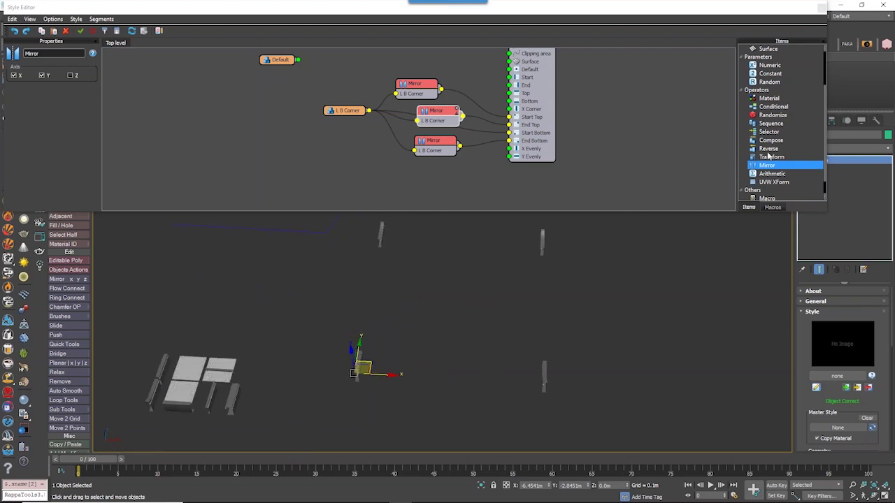
- Duplicate the L B Corner node, assign the Bottom Side mesh to the copy and wire it to the Bottom input
middle_drag(385, 146, 389, 186)
middle_drag(460, 380, 447, 405)
mouse_move(341, 154)
mouse_down()
mouse_move(308, 162)
mouse_move(330, 168)
mouse_move(332, 105)
mouse_up()
click(73, 82)
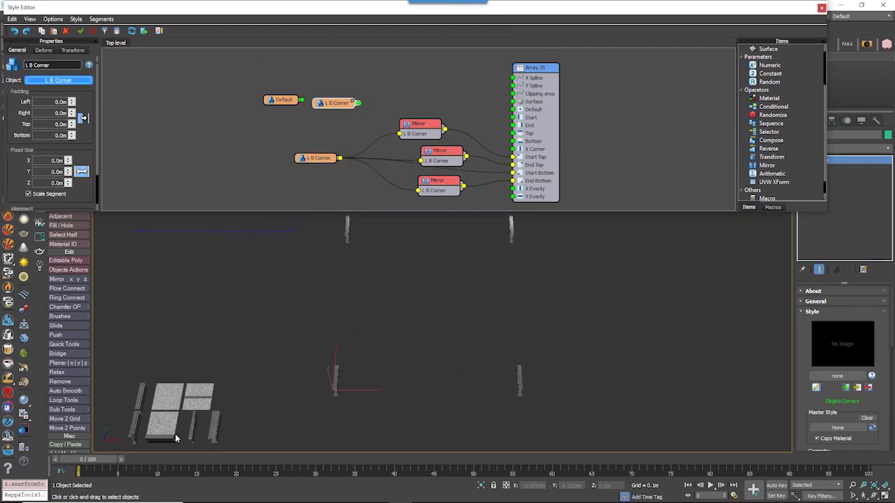
click(336, 381)
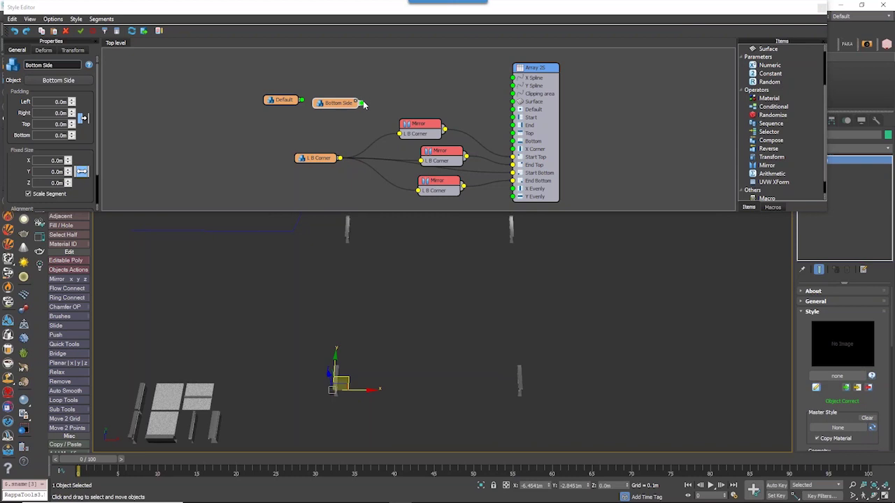
drag(362, 103, 513, 141)
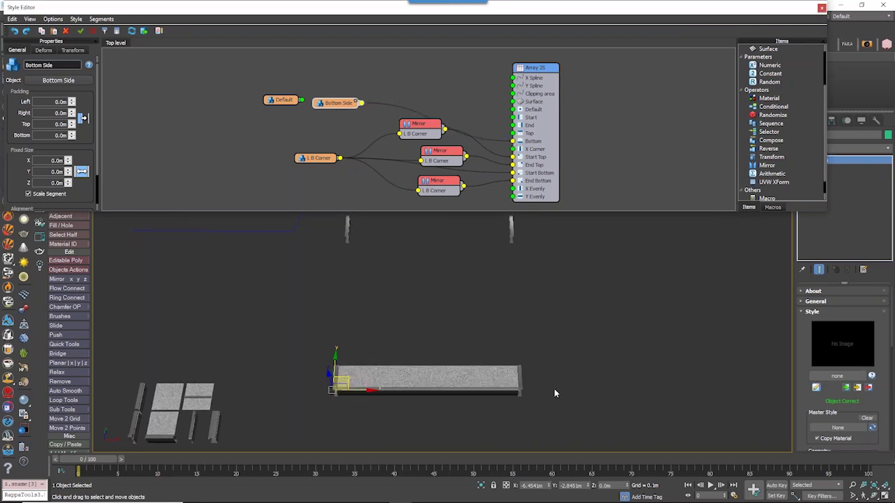
- Examine how the bottom side segments meet the mirrored corner piece at the end of the row
alt+middle_drag(554, 389, 517, 383)
scroll(506, 385, up, 5)
middle_drag(517, 383, 549, 391)
scroll(541, 359, down, 4)
scroll(549, 391, up, 4)
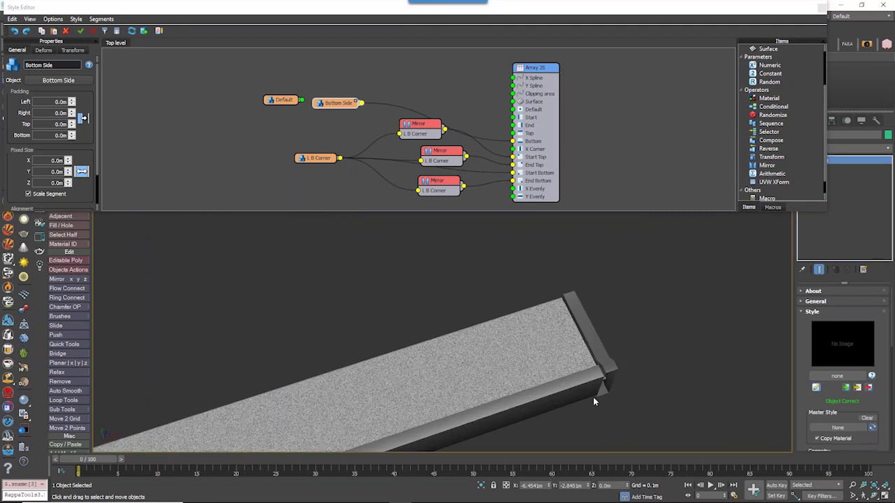
scroll(578, 361, up, 4)
scroll(577, 361, down, 5)
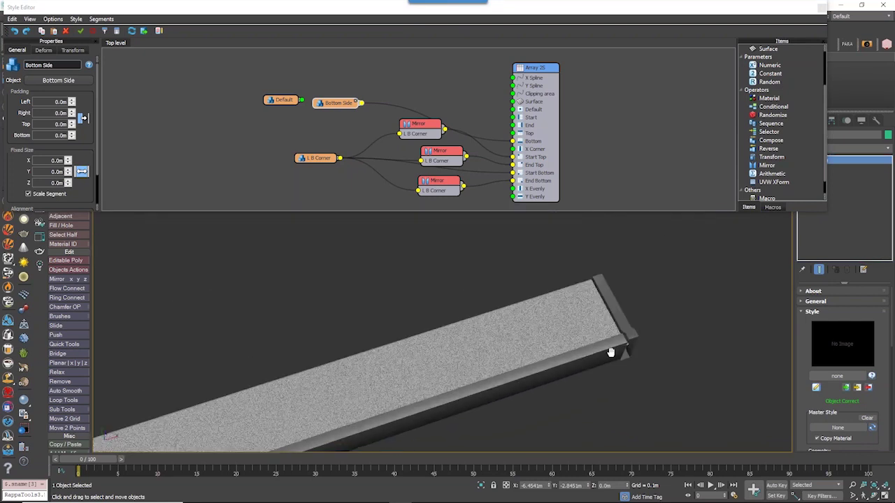
scroll(610, 352, down, 8)
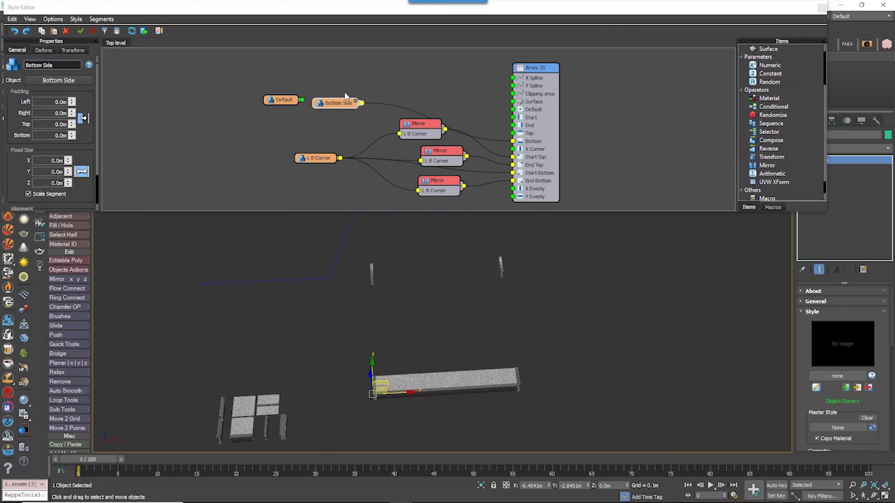
- Add a Mirror operator set to Y only between the Bottom Side segment and the Top input
drag(345, 107, 340, 123)
drag(796, 165, 426, 100)
drag(355, 121, 501, 138)
drag(439, 108, 435, 106)
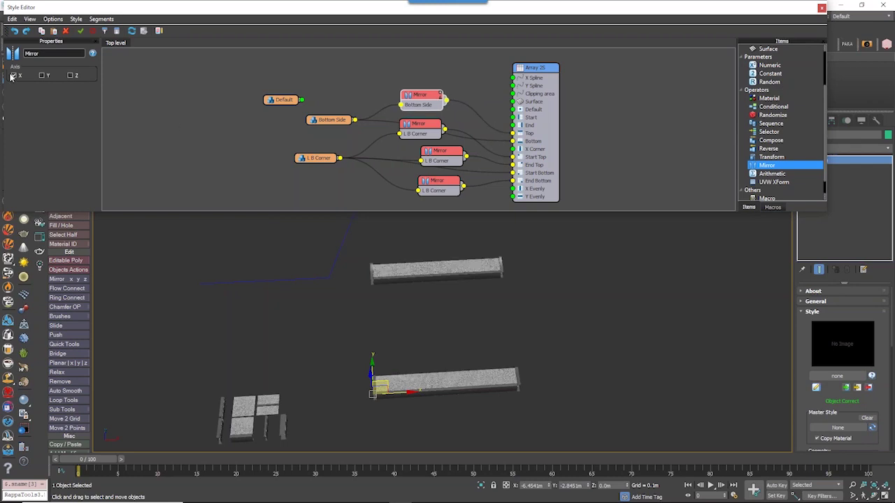
click(42, 75)
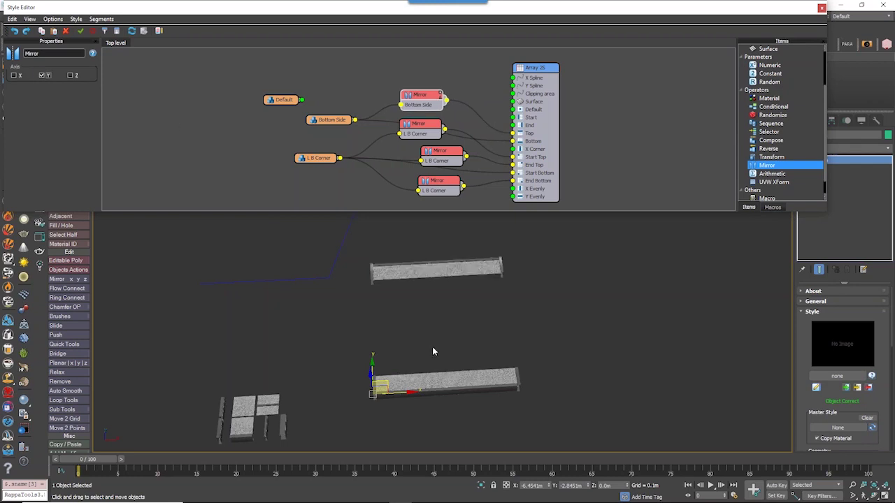
- Set the default segment mode of the Array 2S generator to Scale in its rules
alt+middle_drag(432, 347, 443, 371)
scroll(426, 379, up, 3)
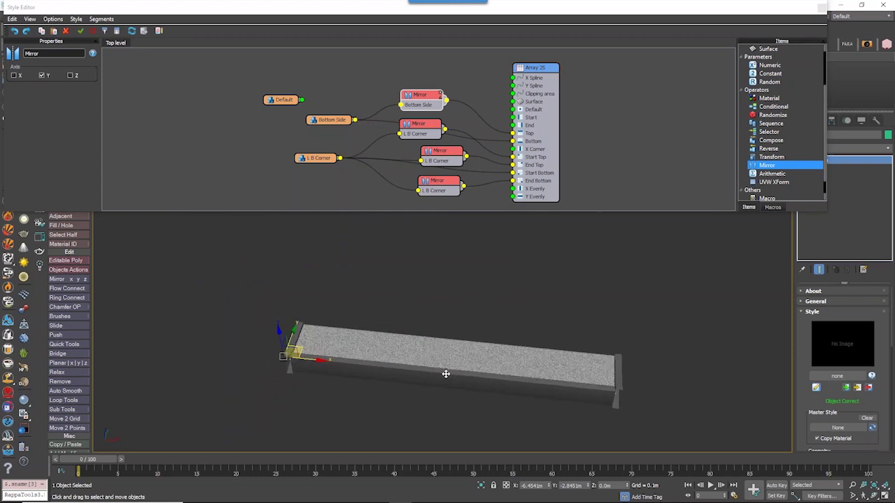
scroll(398, 369, up, 2)
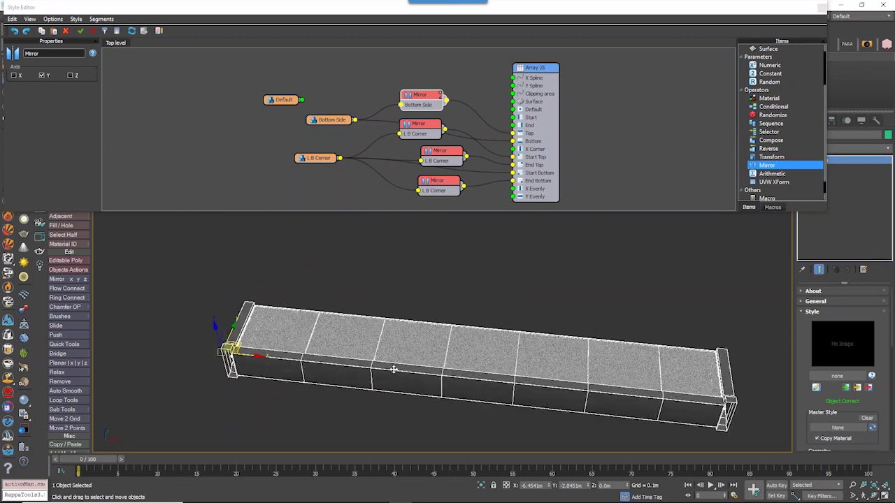
alt+middle_drag(393, 371, 464, 390)
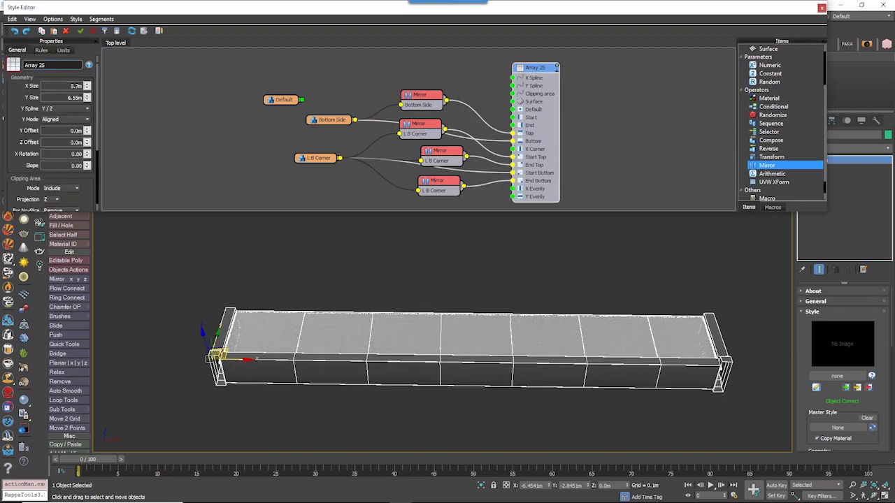
click(42, 51)
click(51, 72)
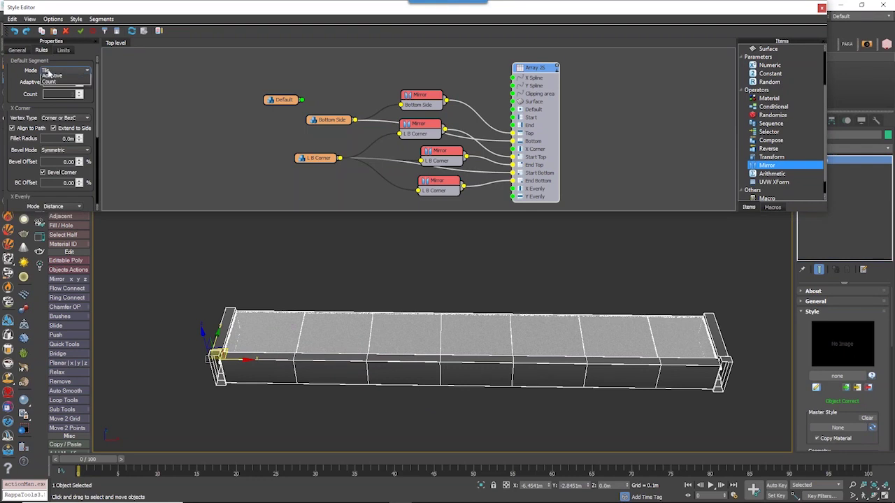
click(62, 85)
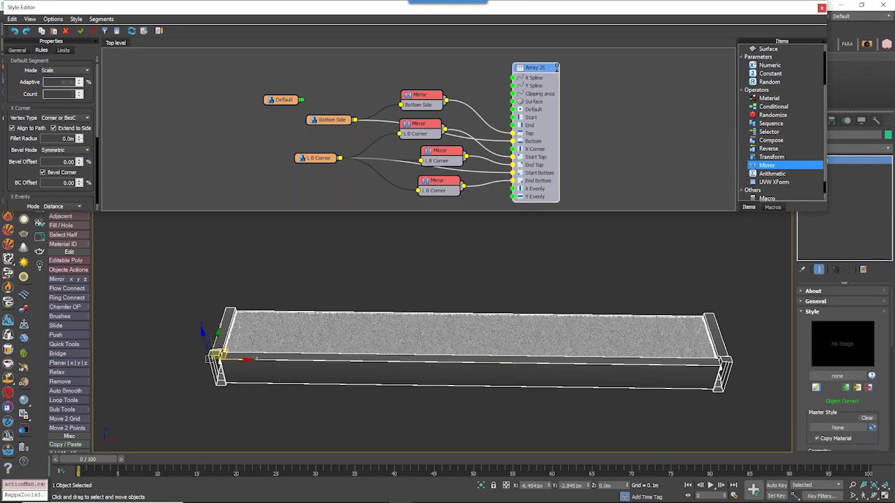
- Rearrange the Mirror nodes of the Bottom Side and L B Corner segments to free space in the upper part of the graph
scroll(641, 376, down, 2)
middle_drag(615, 380, 547, 379)
scroll(605, 396, down, 5)
scroll(547, 380, up, 2)
scroll(547, 380, up, 2)
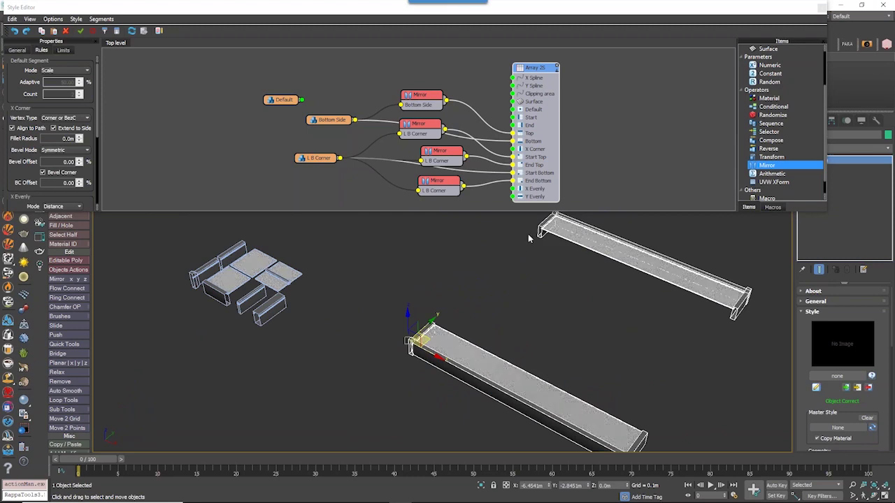
middle_drag(391, 162, 361, 179)
click(395, 121)
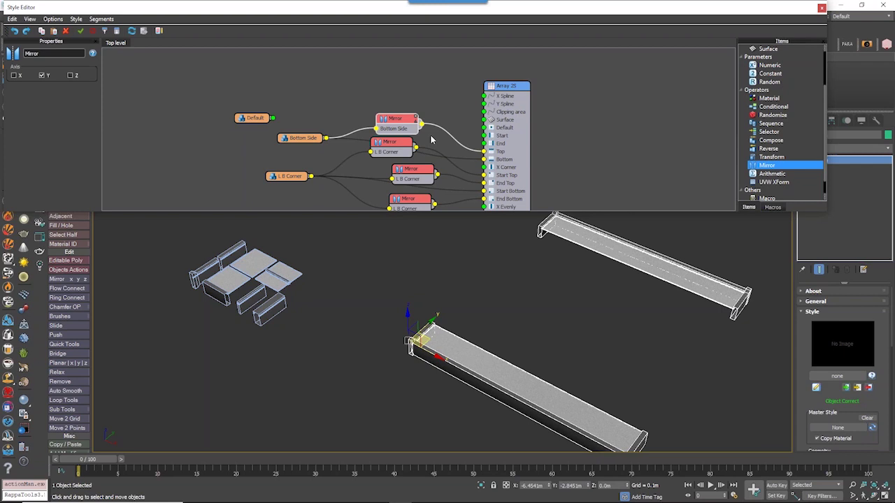
drag(395, 99, 415, 203)
middle_drag(415, 166, 401, 119)
drag(401, 114, 397, 135)
drag(381, 66, 389, 164)
- Duplicate the Bottom Side node, assign the Left Side mesh to the copy and wire it to the Start input
click(293, 92)
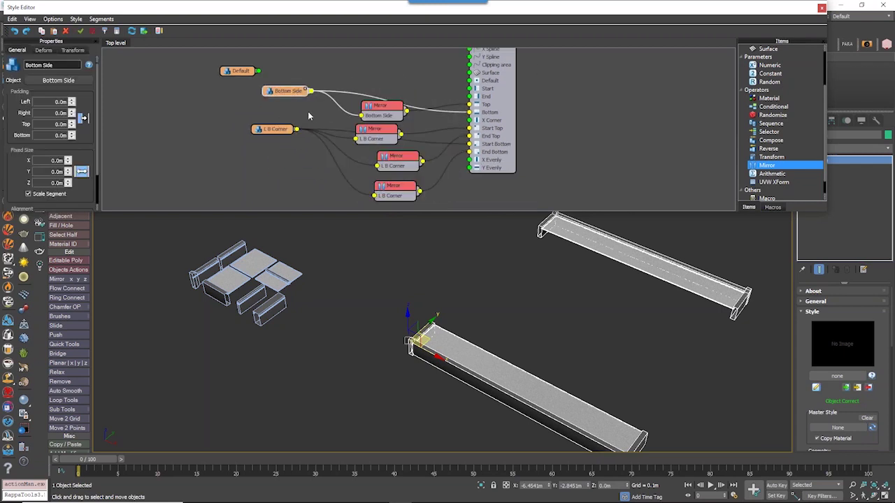
key(ctrl+v)
drag(321, 116, 304, 64)
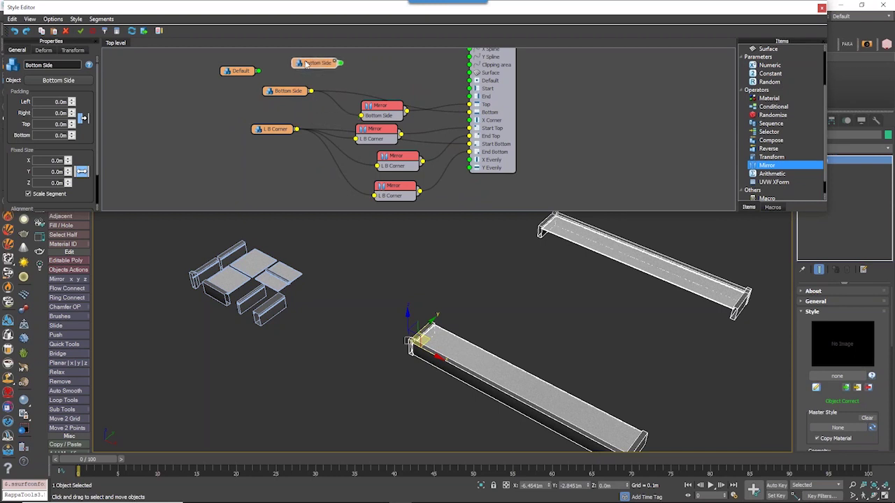
click(64, 81)
middle_drag(303, 278, 306, 283)
click(227, 257)
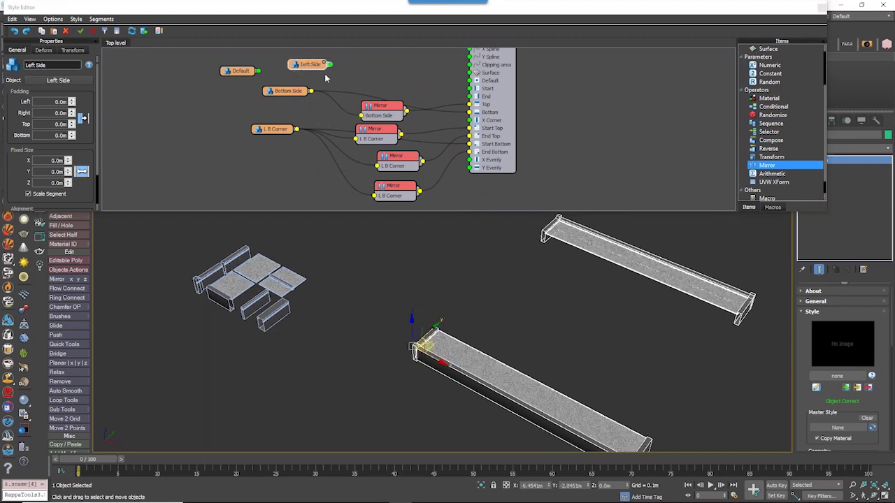
drag(331, 65, 470, 89)
alt+middle_drag(552, 365, 689, 402)
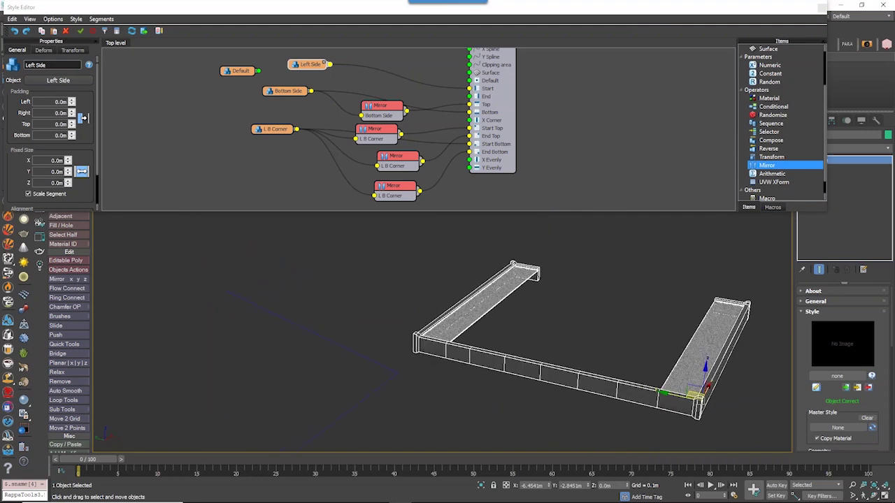
alt+middle_drag(580, 396, 542, 364)
- Add a Mirror operator on X between the Left Side segment and the End input
click(772, 174)
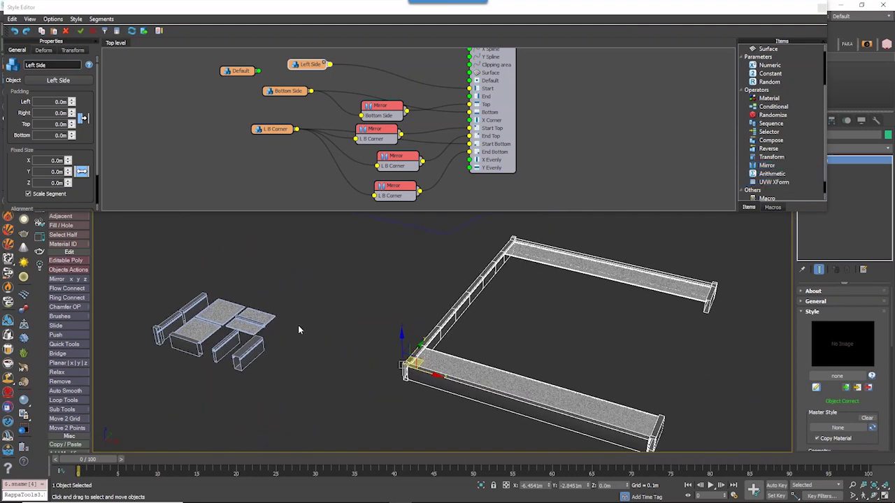
drag(766, 165, 411, 93)
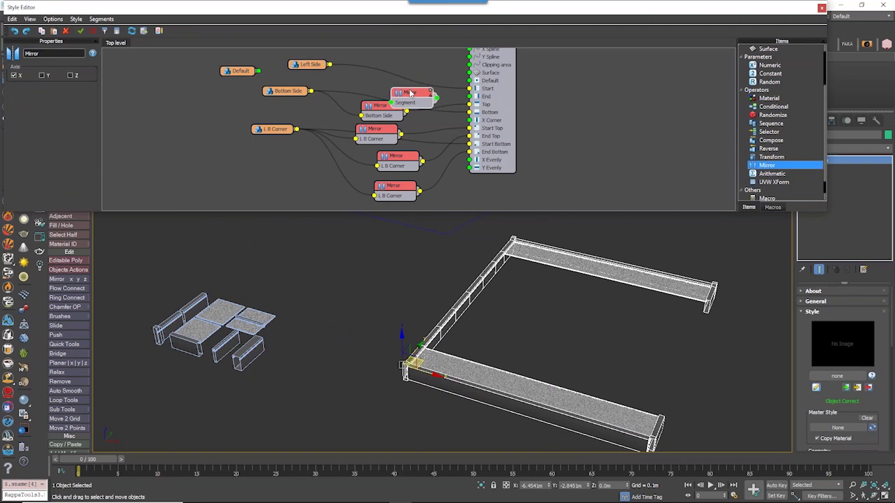
drag(331, 64, 480, 122)
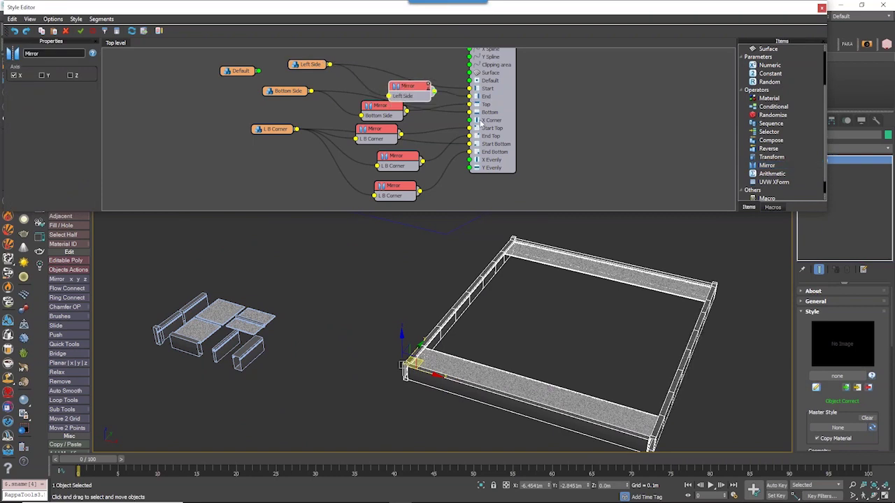
mouse_move(560, 383)
alt+middle_down()
mouse_move(549, 373)
mouse_move(557, 380)
alt+middle_up()
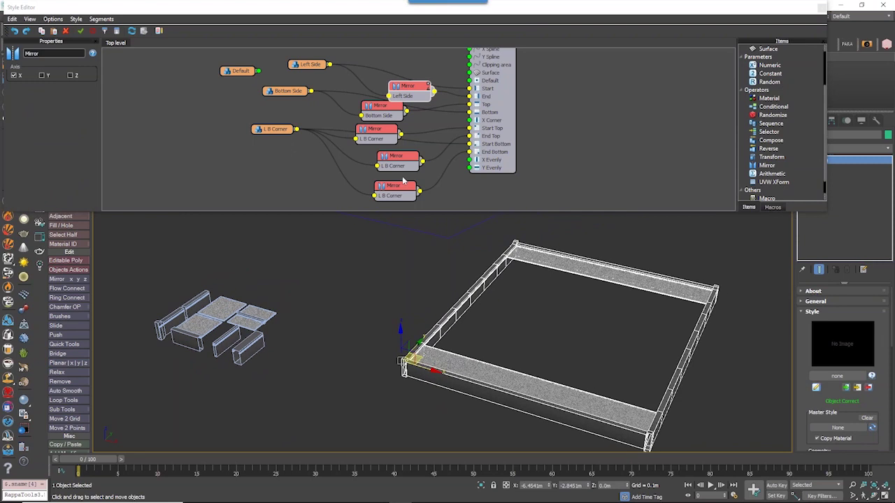
- Wire the Default segment to the Default input and turn off edged faces in the viewport
mouse_move(252, 72)
mouse_down()
mouse_move(325, 50)
mouse_move(363, 66)
mouse_move(468, 81)
mouse_up()
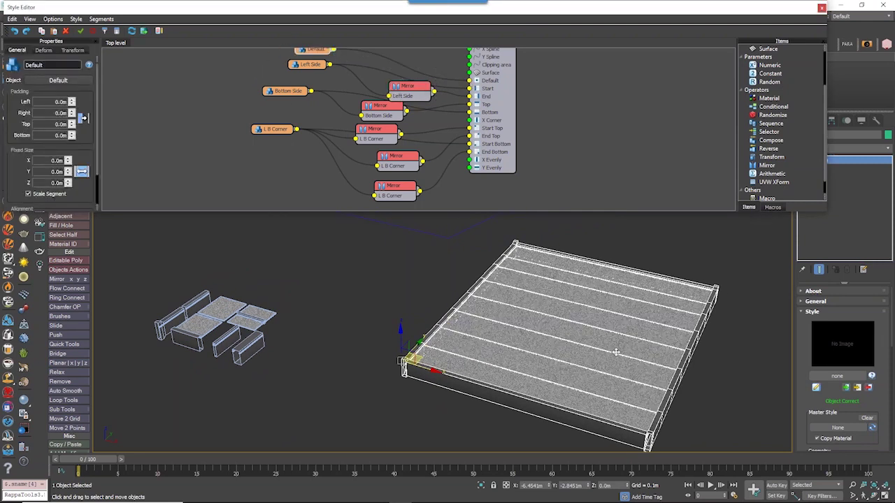
middle_drag(605, 356, 573, 385)
key(F4)
- Enlarge the Array 2S generator to an X Size of about 8.22 m and a Y Size of about 7.72 m
click(501, 136)
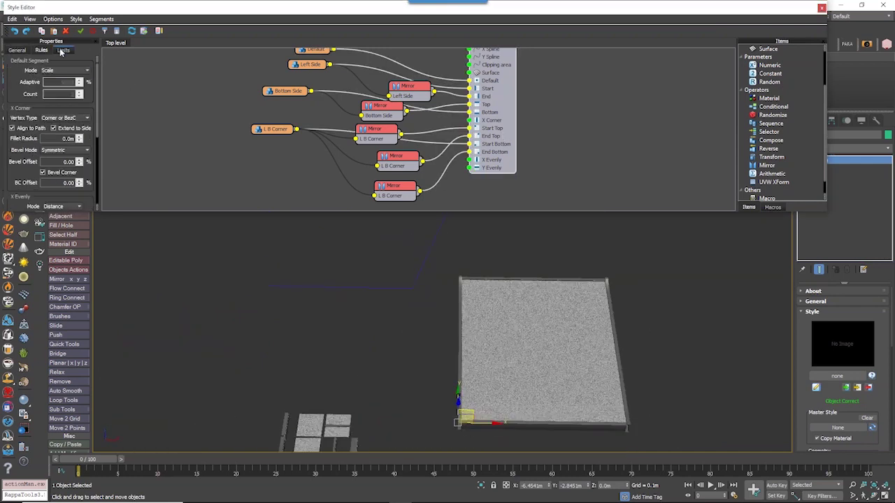
click(21, 51)
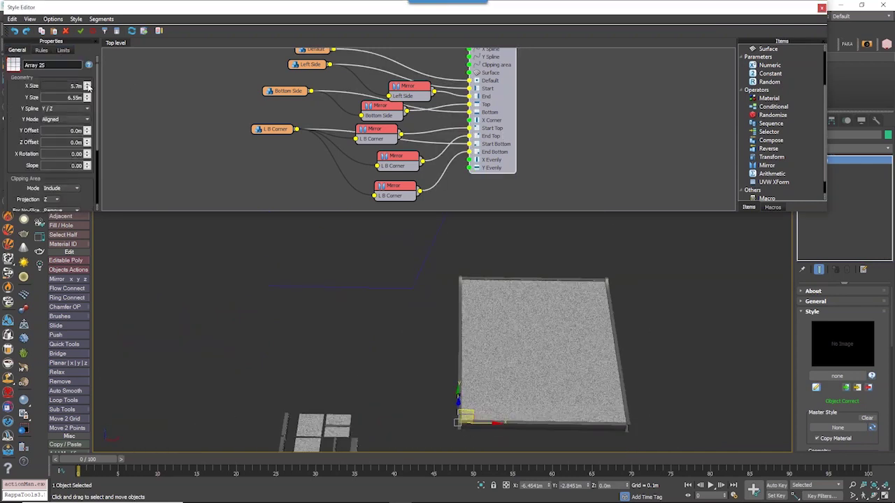
mouse_move(90, 86)
mouse_down()
mouse_move(89, 148)
mouse_move(97, 56)
mouse_move(88, 100)
mouse_move(88, 78)
mouse_up()
alt+middle_drag(413, 301, 390, 292)
scroll(514, 130, down, 1)
- Move a Mirror node of the L B Corner segment closer to its neighbouring Mirror nodes
middle_drag(514, 130, 546, 99)
scroll(546, 98, up, 1)
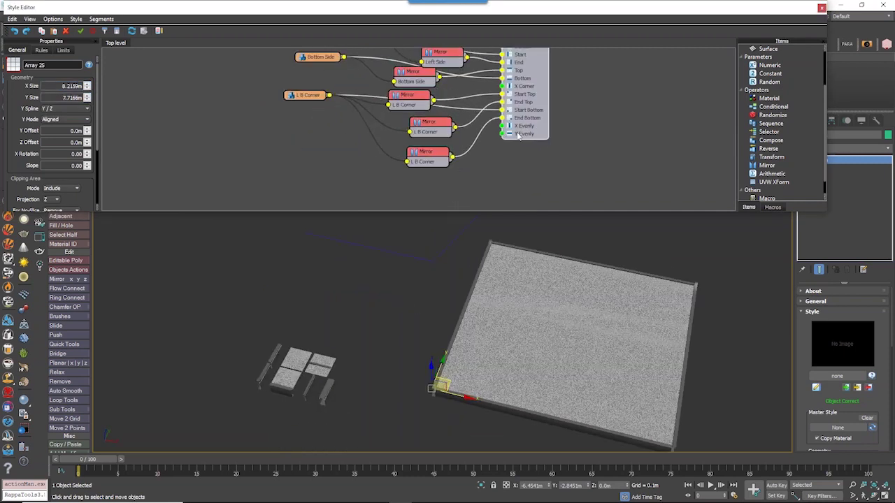
drag(468, 181, 411, 123)
middle_drag(357, 145, 384, 165)
- Duplicate the Bottom Side node, assign the X Evenly mesh to the copy and wire it to the X Evenly input
click(364, 75)
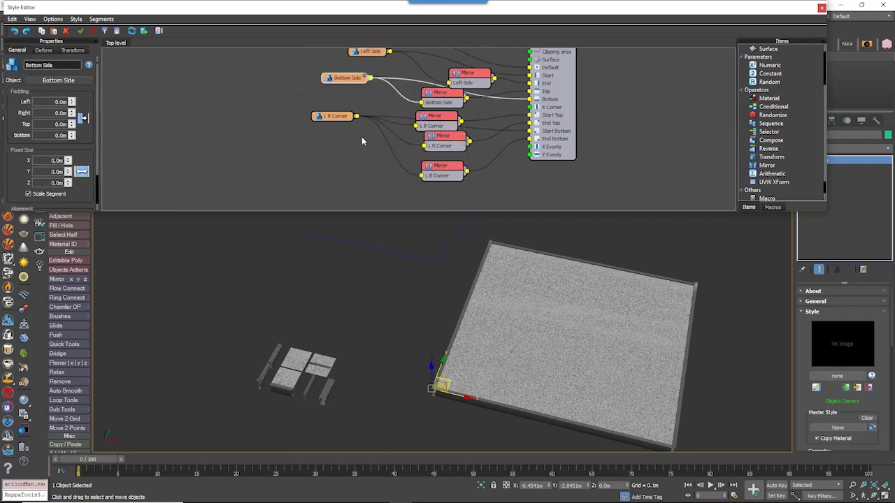
key(ctrl+v)
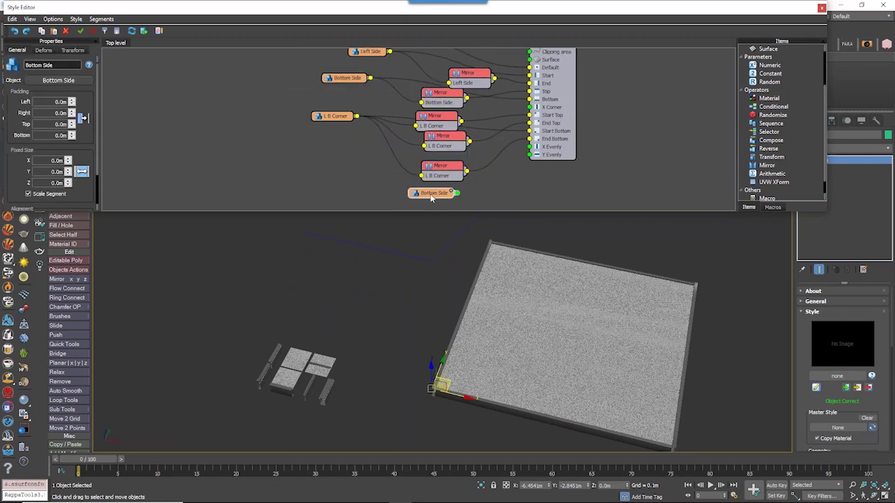
drag(430, 196, 444, 198)
click(58, 80)
scroll(320, 383, up, 3)
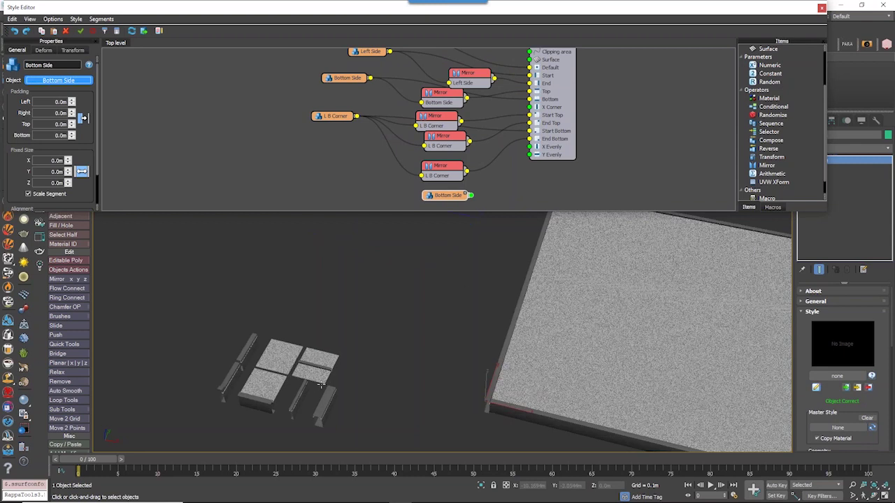
scroll(321, 383, up, 2)
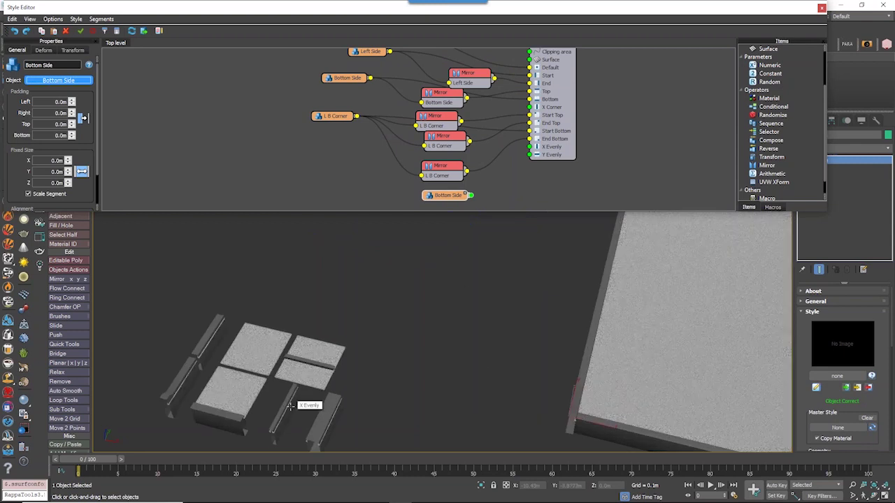
click(290, 406)
drag(463, 196, 528, 148)
middle_drag(715, 368, 453, 396)
scroll(467, 332, down, 2)
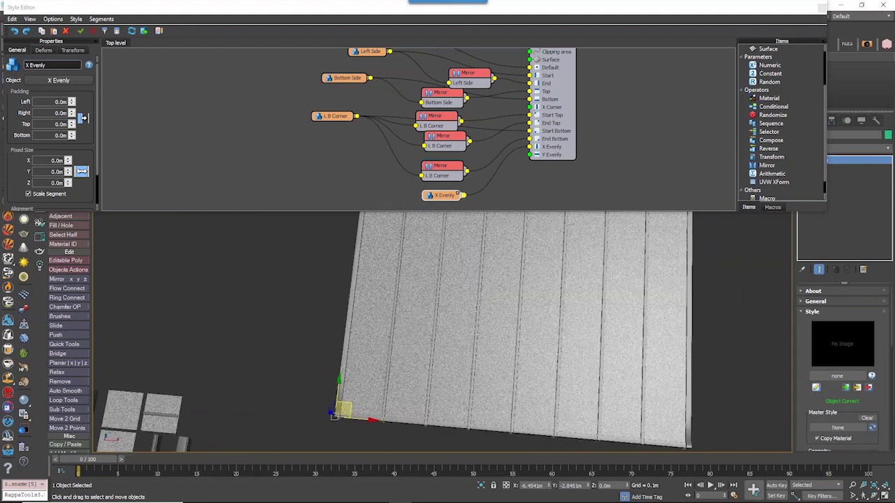
scroll(469, 396, up, 3)
scroll(458, 393, down, 3)
- Duplicate the X Evenly node, assign the Y Evenly mesh to the copy and wire it to the Y Evenly input
middle_drag(264, 411, 342, 366)
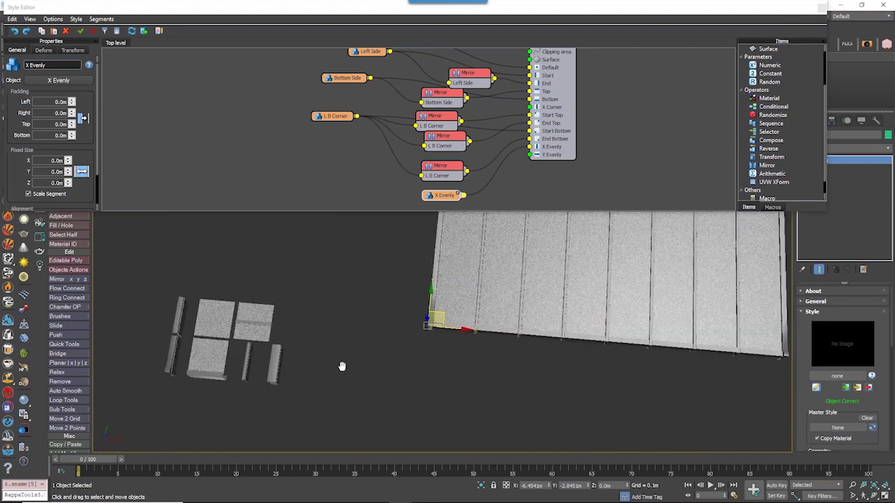
alt+middle_drag(504, 364, 365, 416)
drag(439, 198, 385, 200)
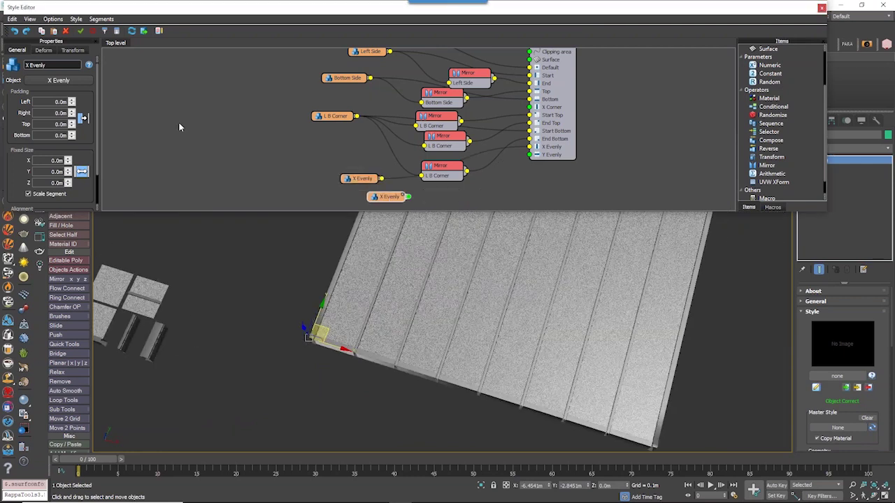
click(88, 83)
middle_drag(265, 319, 389, 318)
click(271, 297)
drag(408, 196, 528, 156)
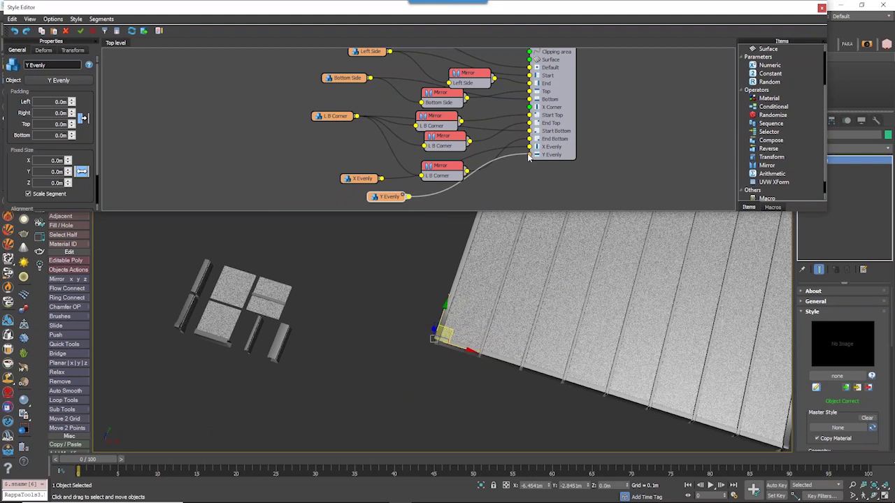
alt+middle_drag(625, 310, 523, 339)
scroll(418, 343, up, 5)
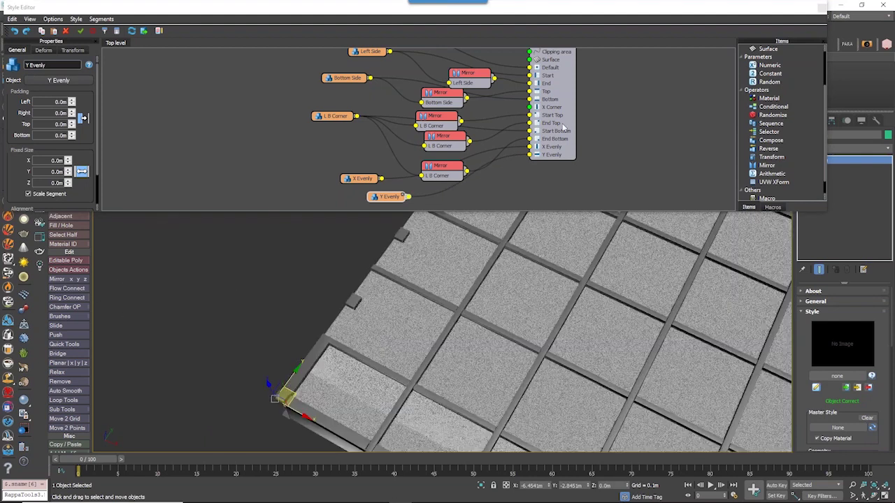
- Set the X Evenly distance to 1.52 m and the Y Evenly distance to 1.47 m in the Array 2S rules
click(182, 103)
click(41, 49)
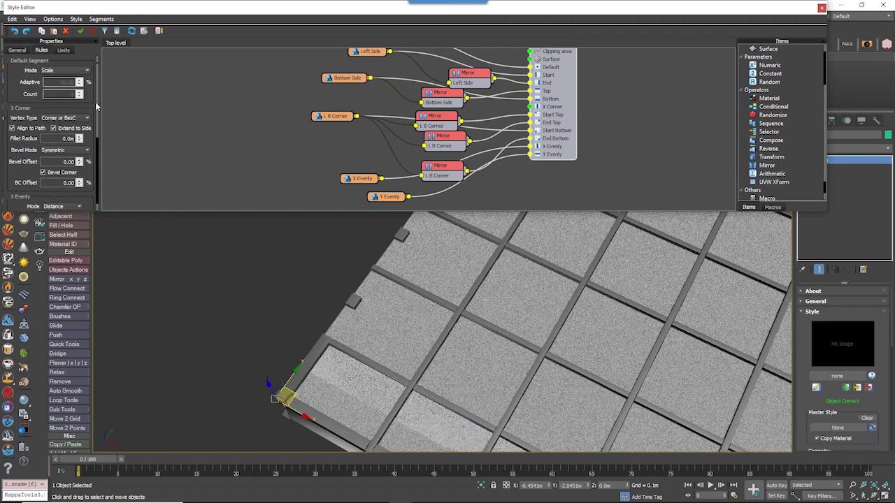
scroll(95, 112, down, 3)
scroll(93, 121, down, 5)
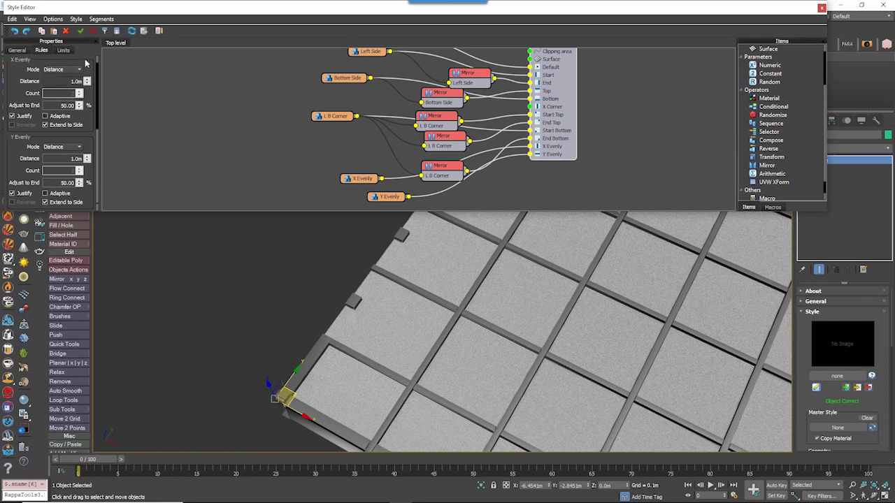
mouse_move(85, 61)
mouse_down()
mouse_move(85, 44)
mouse_move(87, 70)
mouse_up()
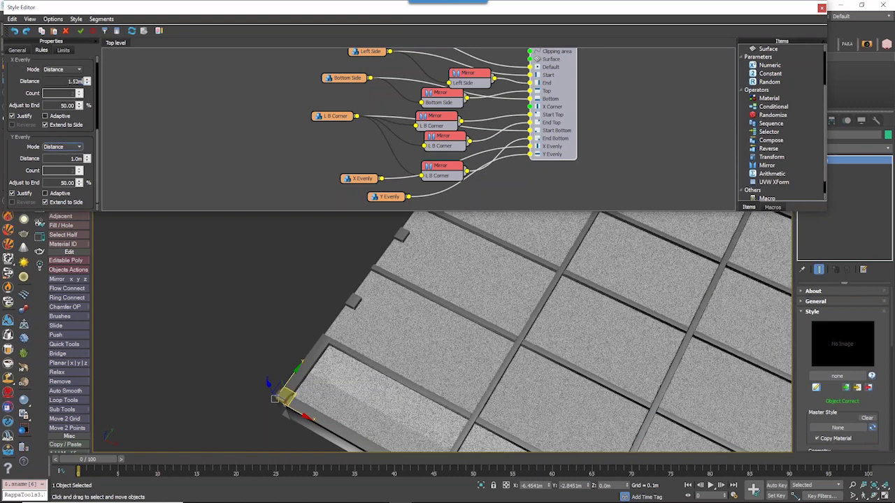
drag(87, 157, 94, 143)
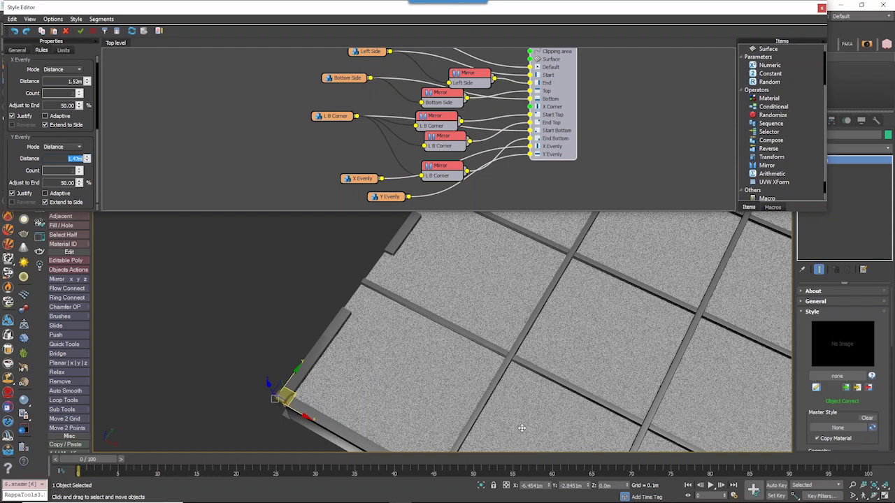
scroll(469, 371, down, 5)
alt+middle_drag(469, 371, 379, 343)
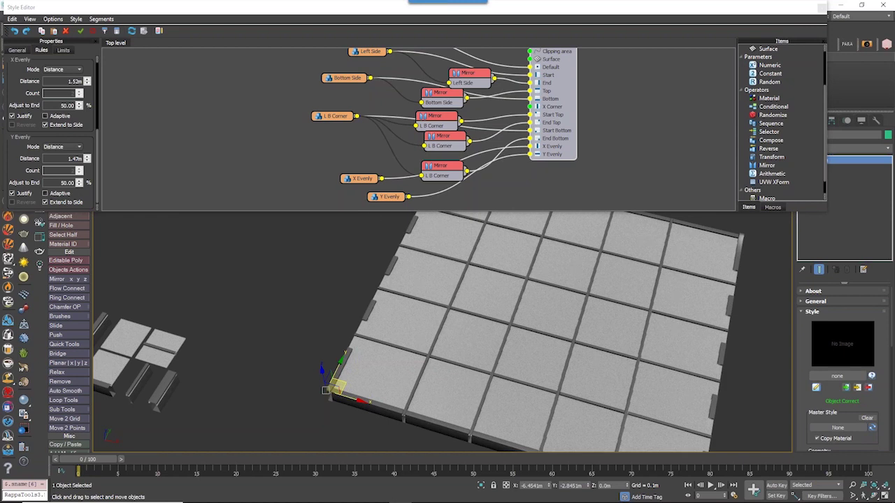
middle_drag(355, 193, 340, 160)
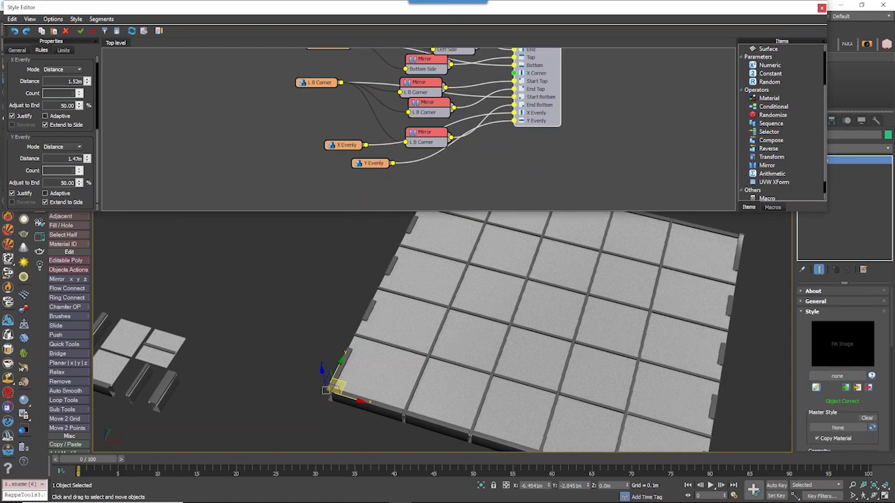
middle_drag(227, 364, 349, 375)
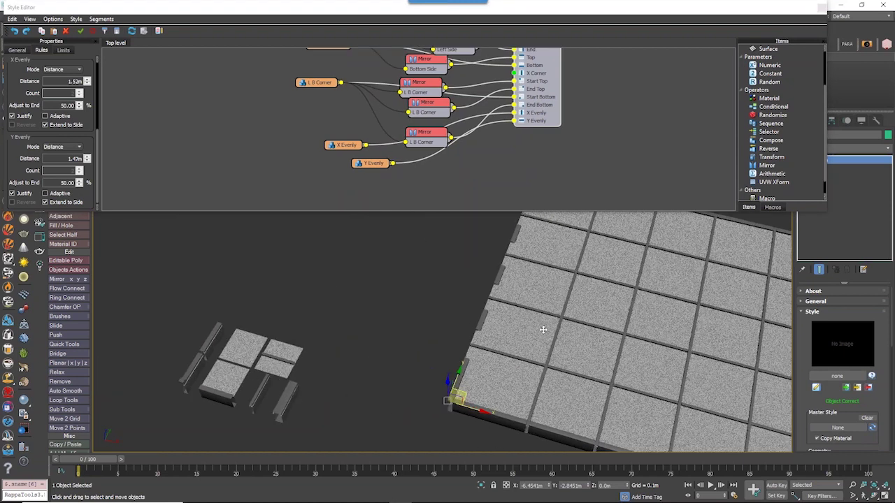
- Turn off Extend to Side for the Y Evenly segment in the Array 2S rules
click(223, 165)
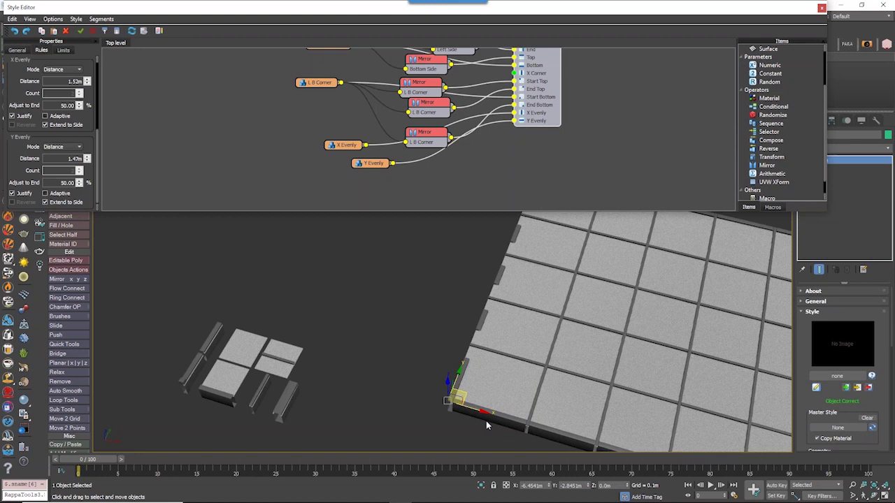
click(46, 203)
scroll(527, 345, down, 4)
alt+middle_drag(527, 345, 540, 329)
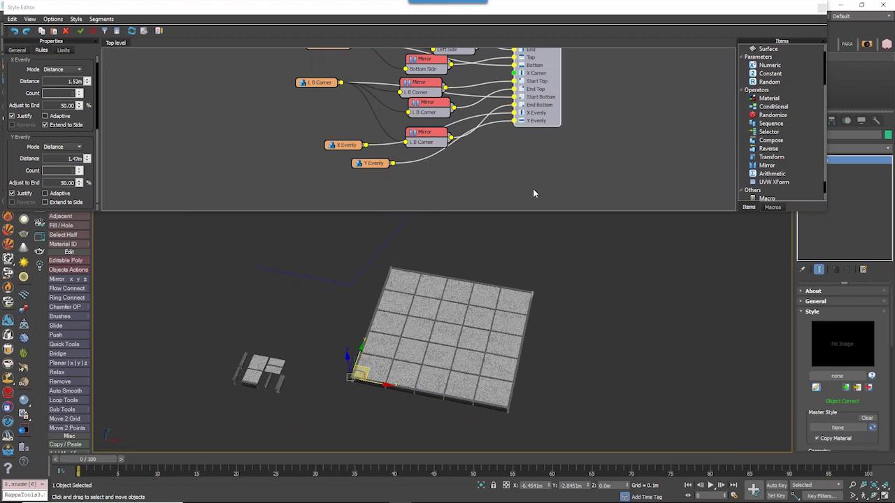
- Enlarge the Array 2S generator to an X size of about 9.04 m and a Y size of about 7.95 m
click(537, 133)
click(520, 97)
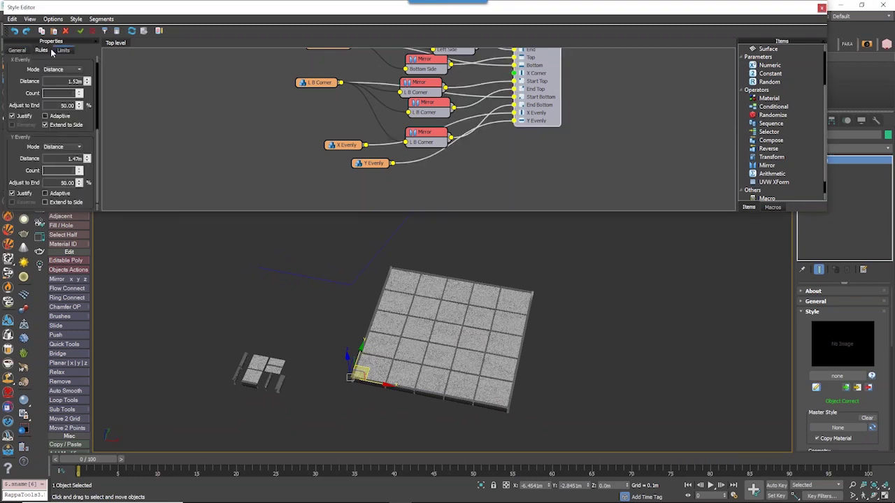
mouse_move(88, 88)
mouse_down()
mouse_move(87, 80)
mouse_move(88, 96)
mouse_up()
click(538, 67)
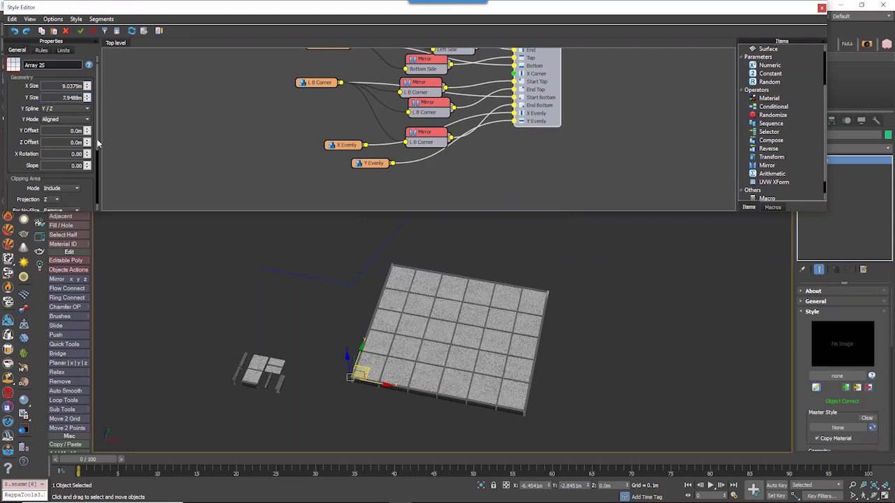
- Increase the Y Evenly distance in the Array 2S rules to about 2.4 m
scroll(87, 108, down, 8)
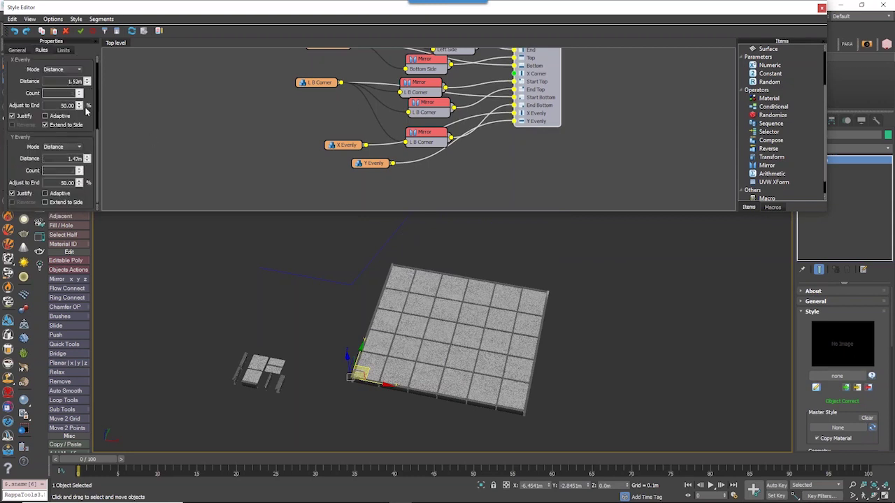
drag(88, 160, 92, 131)
scroll(548, 114, down, 3)
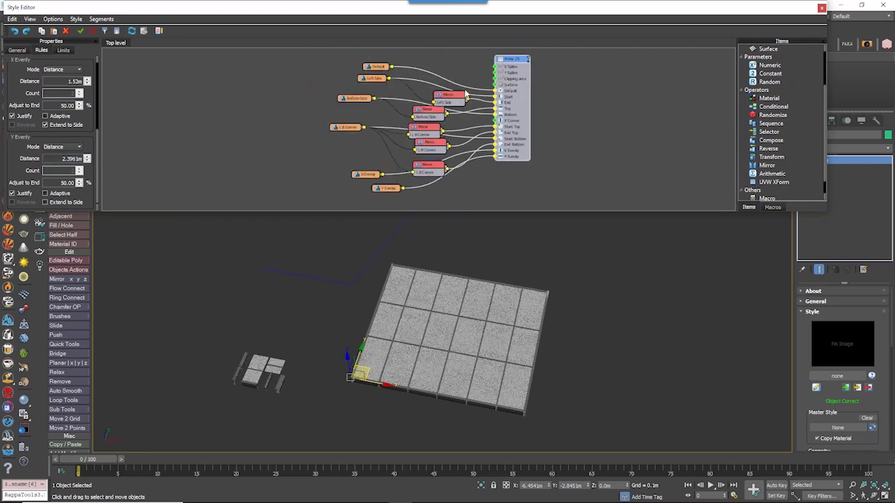
alt+middle_drag(537, 301, 496, 289)
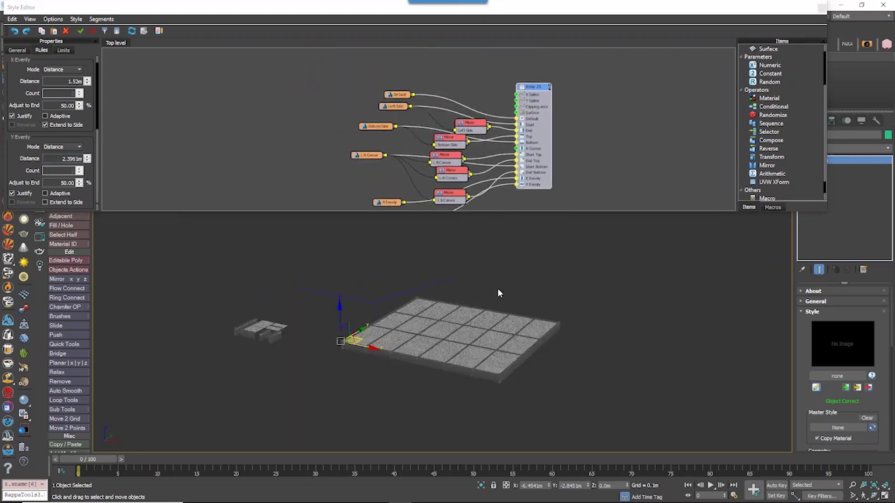
scroll(419, 327, up, 2)
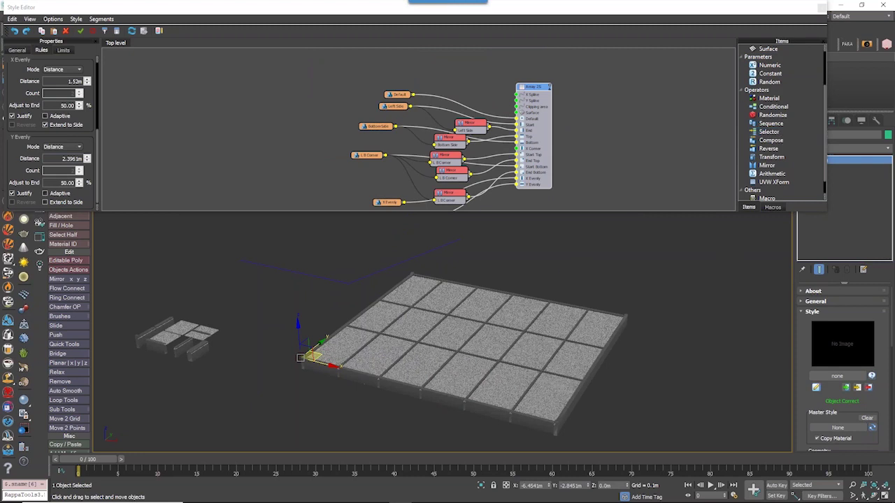
middle_drag(420, 327, 431, 332)
- Add a Spline node wired to the Array 2S X Spline input and assign the scene's Path Spline to it
drag(824, 126, 821, 59)
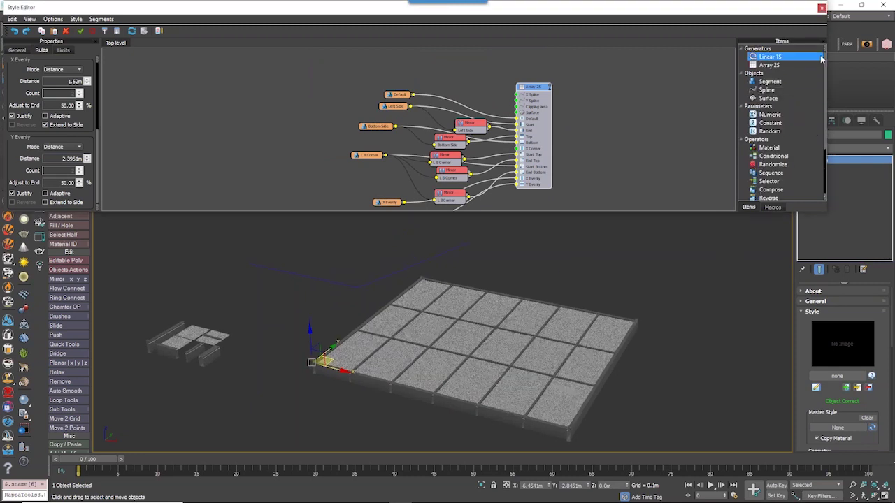
drag(767, 90, 396, 65)
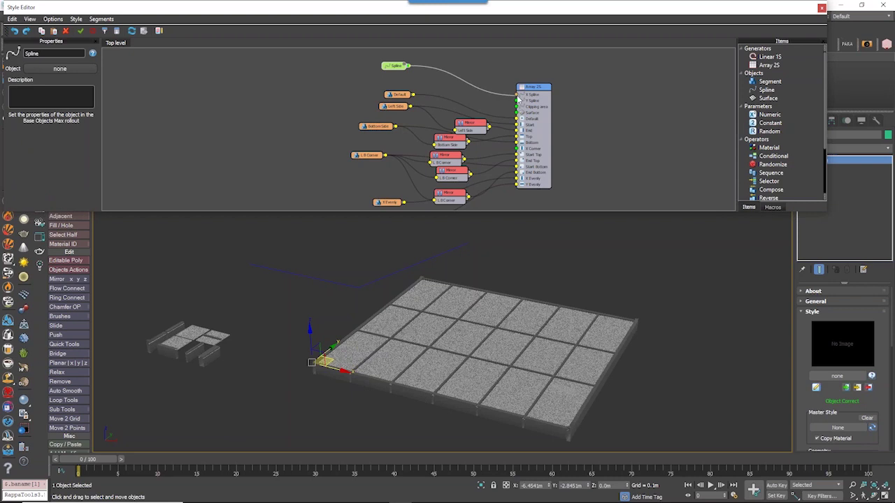
click(60, 68)
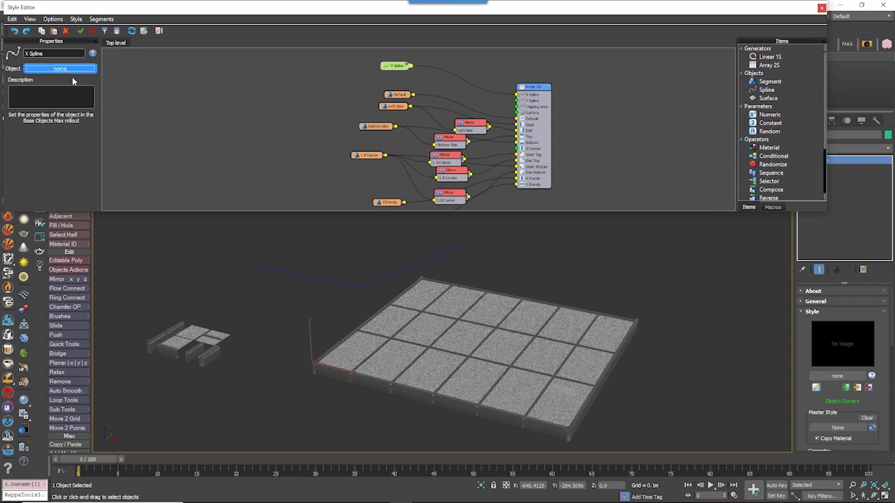
click(280, 273)
- Select the Array 2S generator node to open its rules
middle_drag(363, 296, 387, 369)
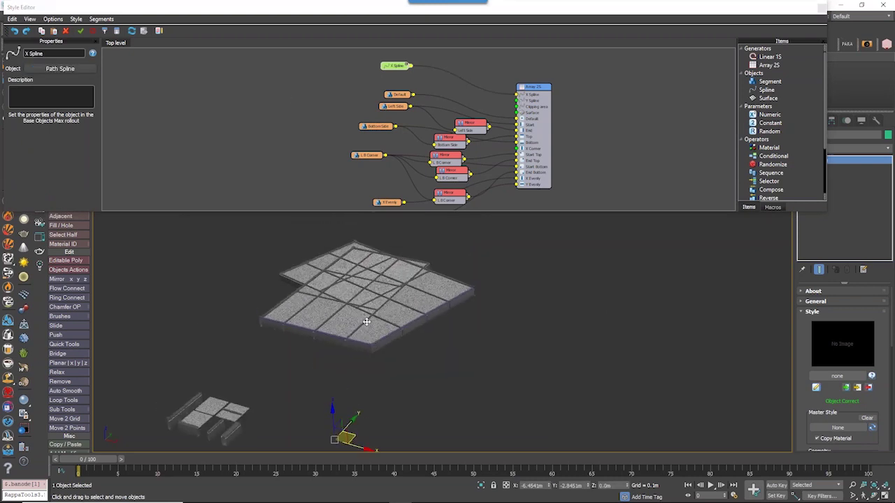
scroll(366, 322, up, 4)
scroll(366, 321, up, 2)
alt+middle_drag(415, 328, 365, 359)
scroll(373, 342, down, 3)
click(550, 186)
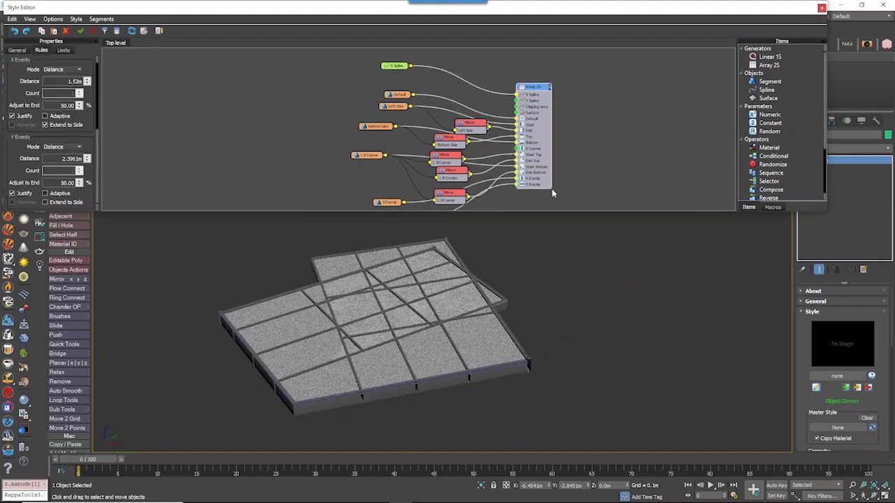
- Set the Array 2S generator's X Rotation to 90 so the panel array stands upright
drag(539, 96, 544, 91)
click(17, 50)
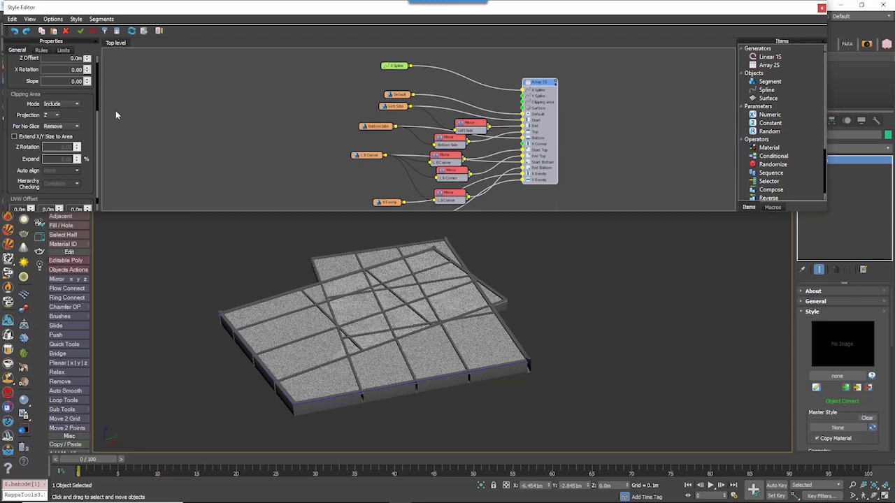
drag(98, 131, 95, 81)
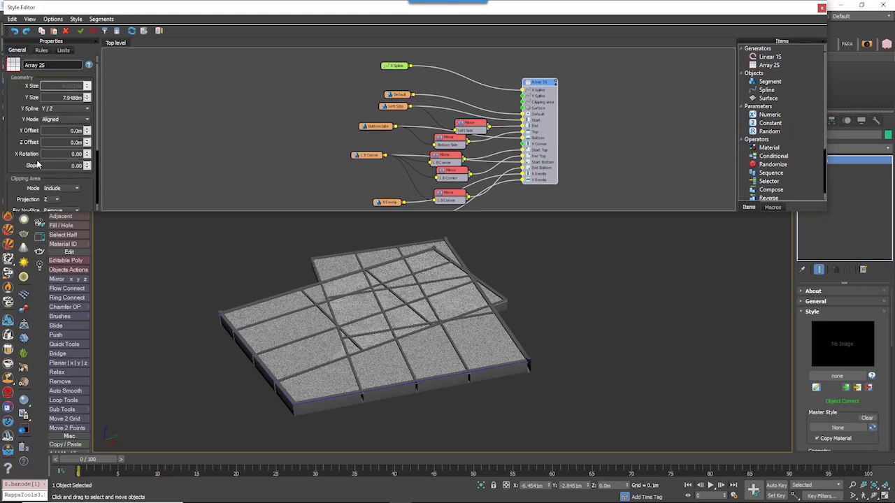
drag(47, 153, 82, 154)
key(Return)
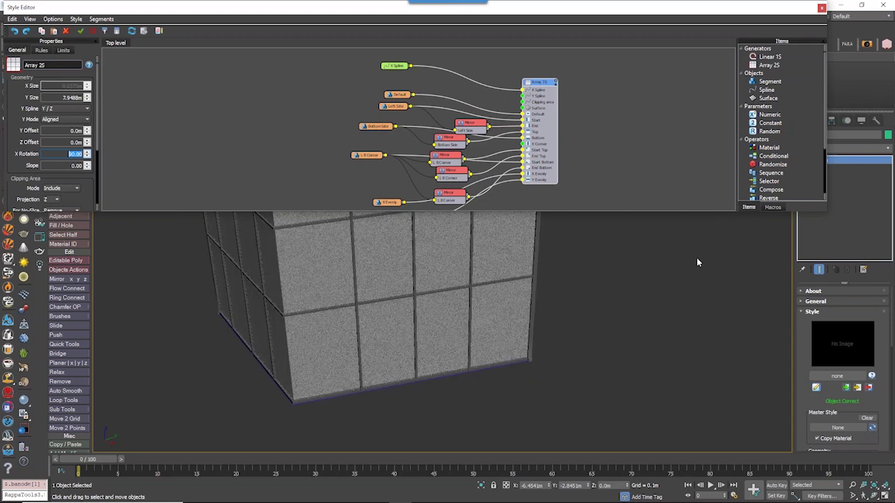
- Wire the X Evenly segment to the Array 2S generator's X Corner input
middle_drag(418, 404, 526, 416)
mouse_move(449, 137)
middle_down()
mouse_move(441, 86)
mouse_move(448, 139)
middle_up()
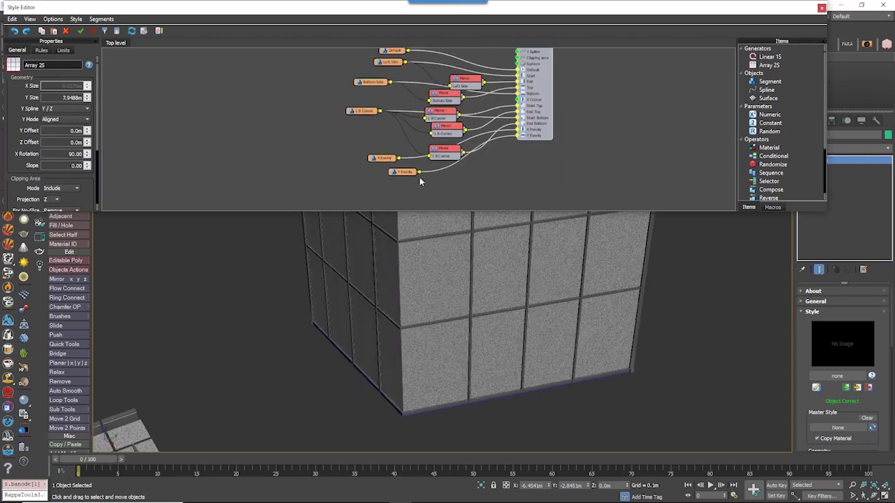
middle_drag(188, 361, 318, 332)
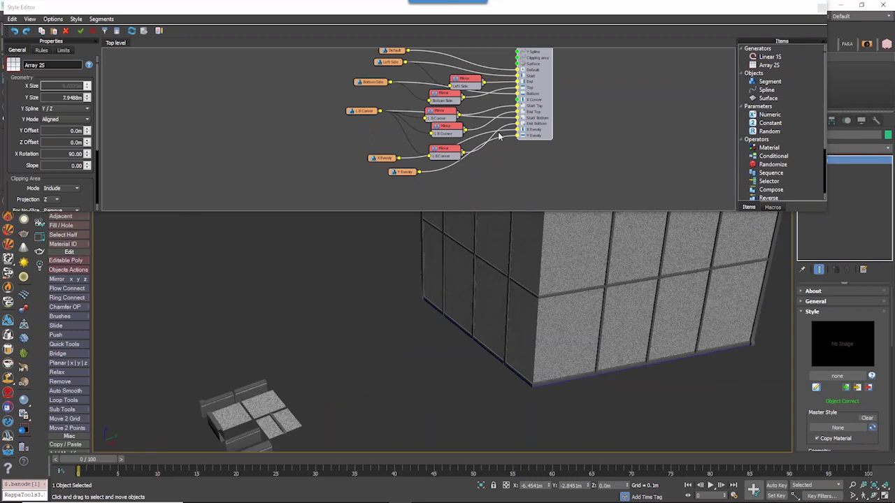
scroll(531, 123, up, 1)
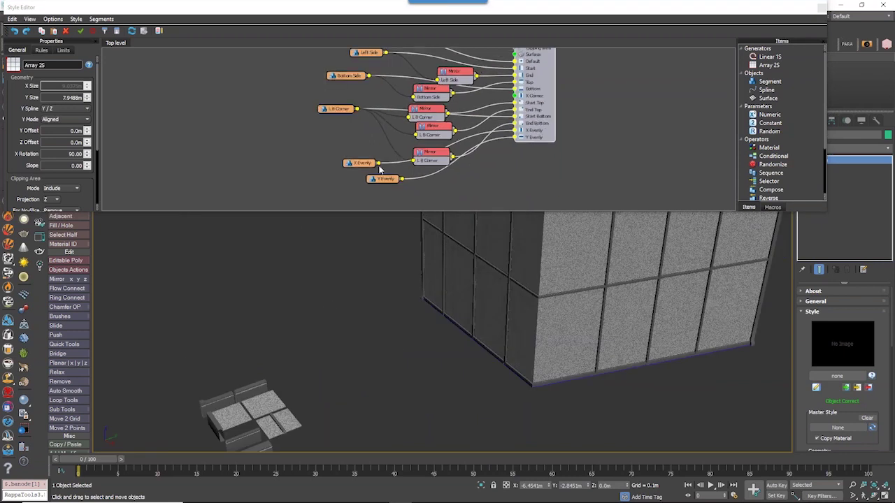
drag(372, 163, 516, 99)
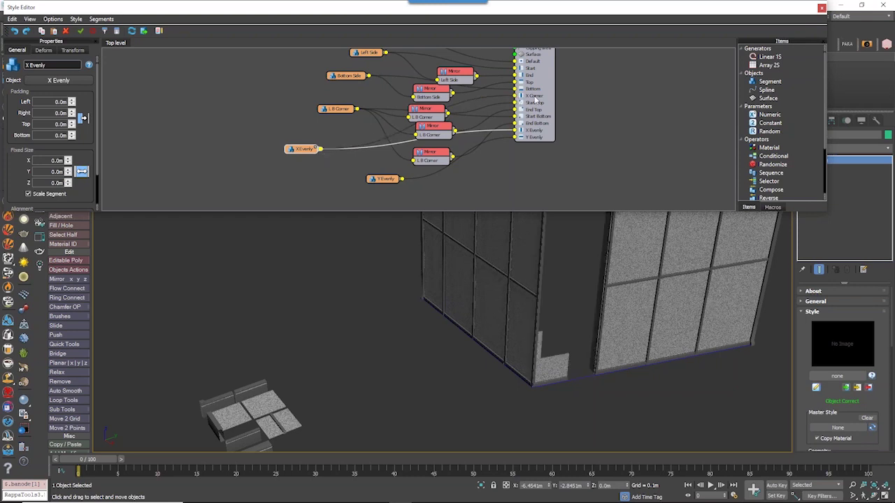
- Set the X Corner Bevel Mode to Reset in the Array 2S generator's rules
click(537, 114)
drag(44, 46, 61, 75)
drag(38, 70, 45, 43)
scroll(88, 173, down, 3)
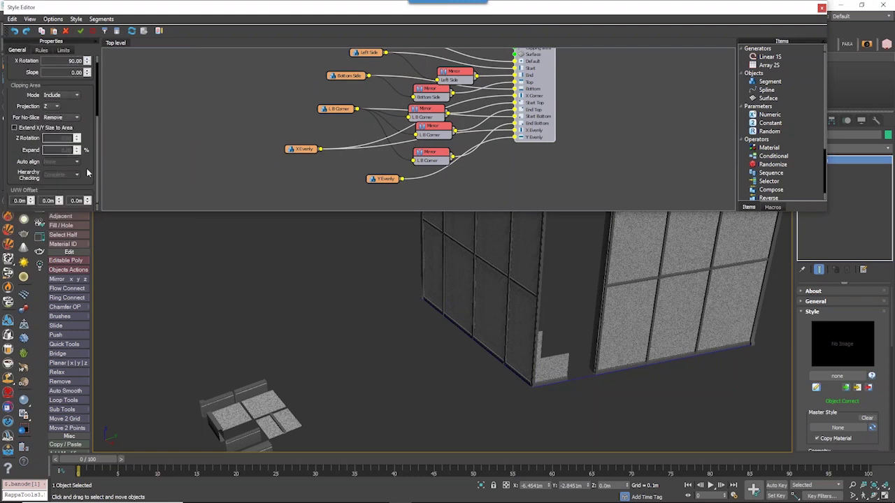
click(41, 50)
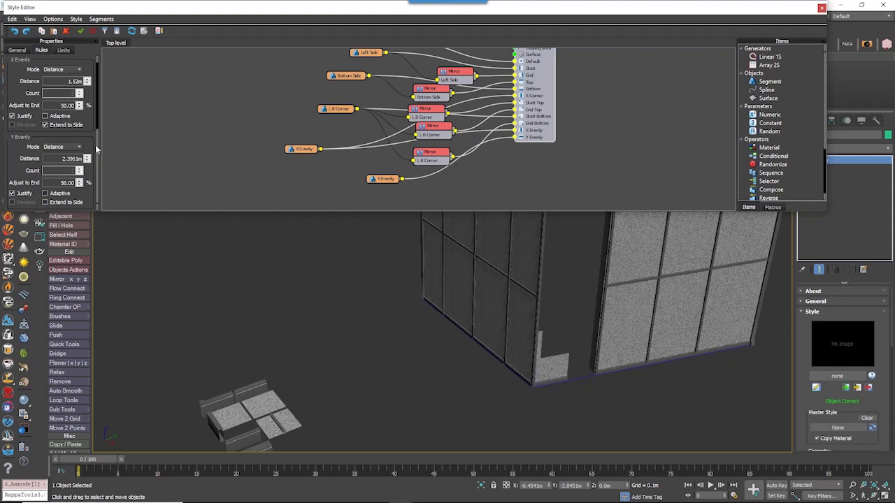
scroll(63, 153, up, 4)
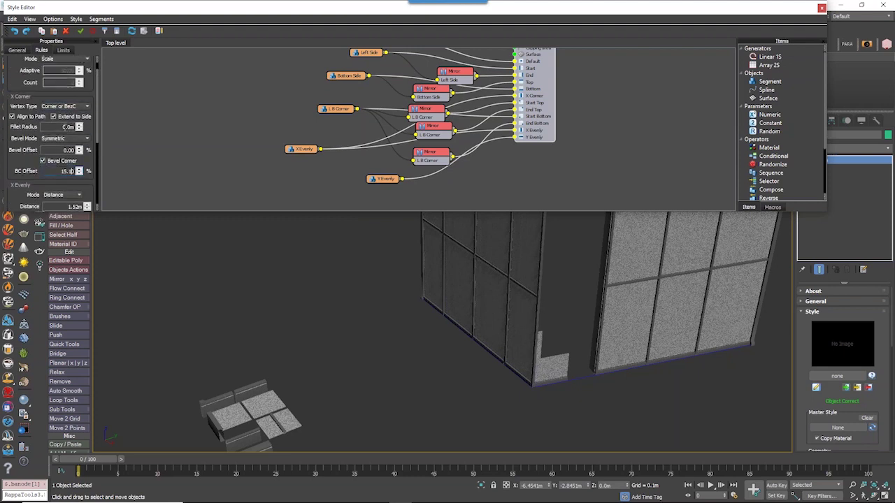
click(63, 138)
click(60, 156)
- Move the path spline's corner vertex back along the ground plane, and reselect the RailClone object
alt+middle_drag(504, 353, 517, 324)
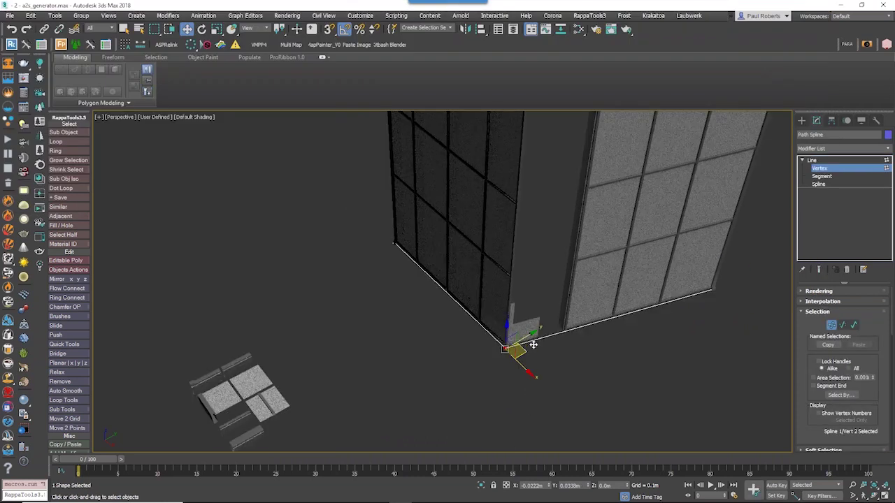
drag(533, 345, 545, 323)
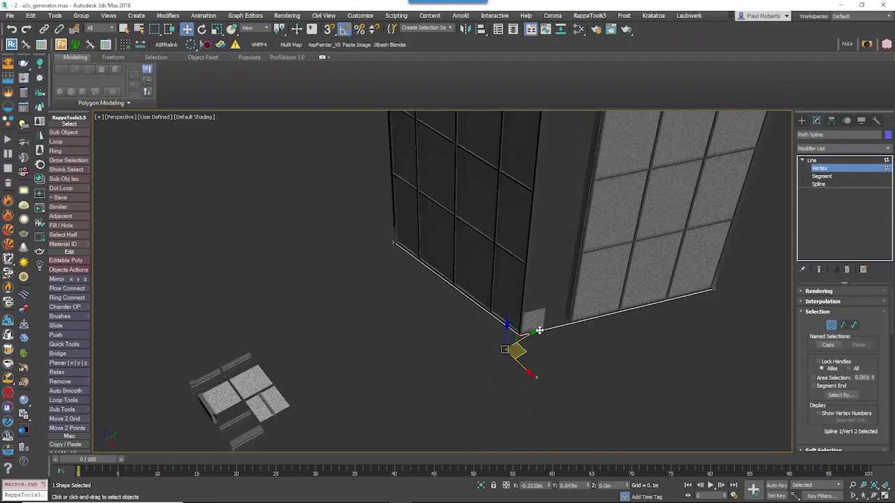
click(831, 325)
click(534, 311)
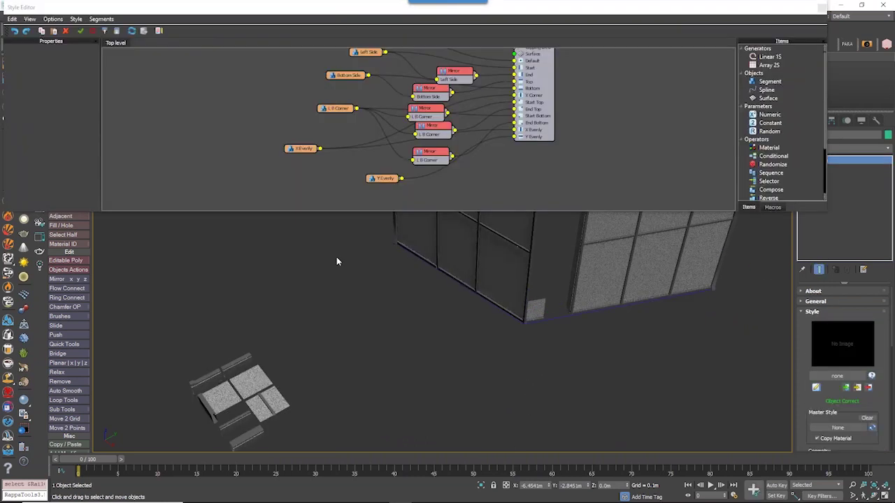
- Disconnect the X Evenly segment from the generator's X Corner input and view the whole wall
middle_drag(544, 126, 546, 148)
scroll(520, 105, up, 3)
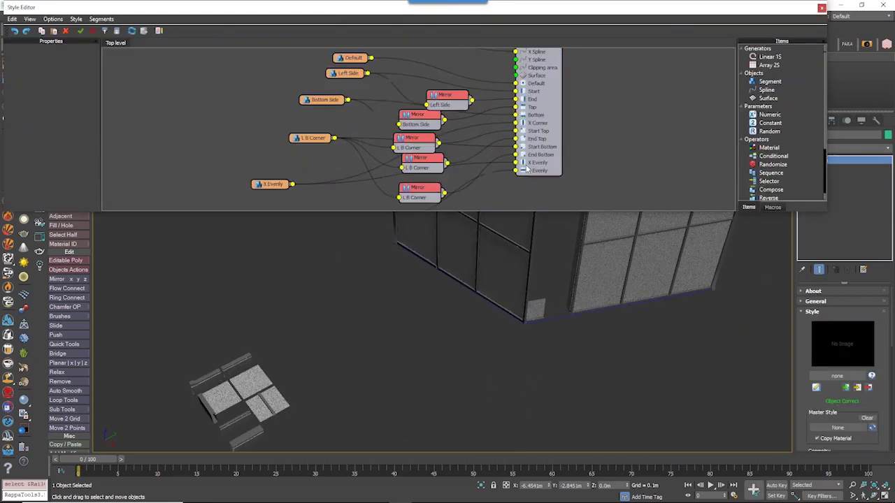
click(514, 122)
middle_drag(521, 294, 467, 252)
scroll(511, 345, down, 5)
scroll(470, 282, up, 6)
scroll(469, 282, down, 4)
middle_drag(473, 313, 457, 328)
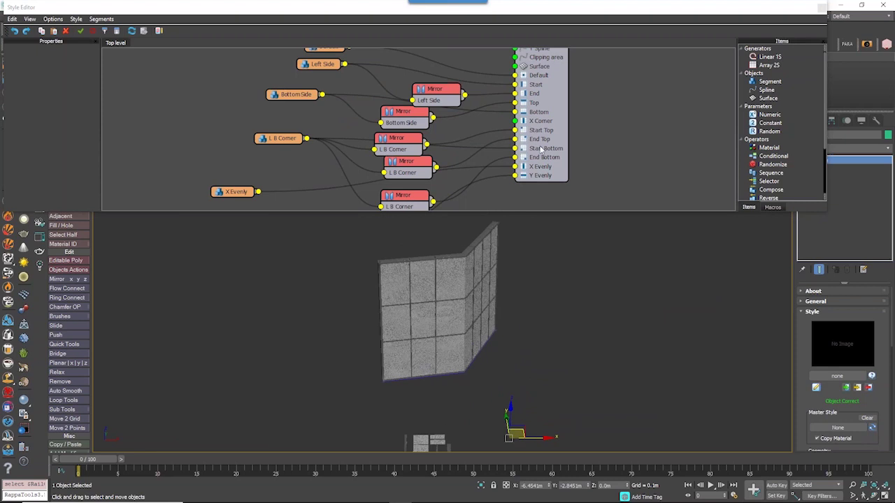
- Convert the path spline's middle vertex to Smooth and move it outward to deepen the wall's curve
middle_drag(477, 54, 497, 144)
mouse_move(340, 97)
mouse_down()
mouse_move(385, 102)
mouse_move(336, 113)
mouse_up()
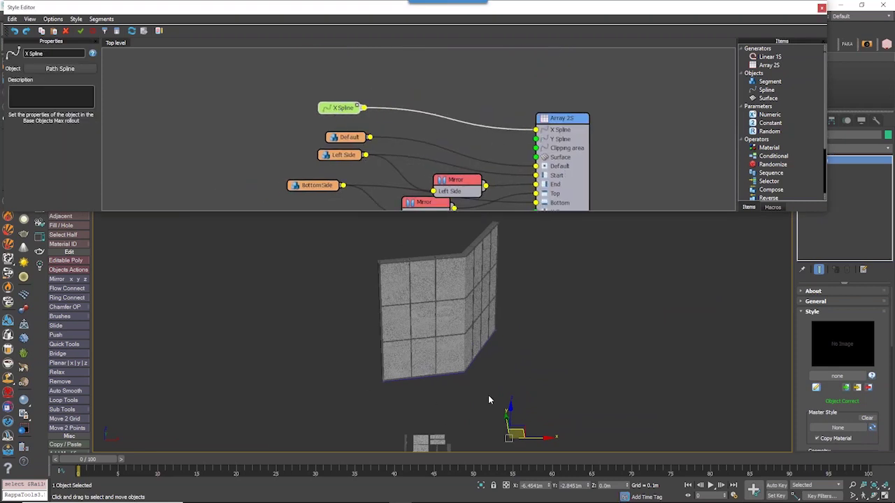
alt+middle_drag(485, 365, 458, 374)
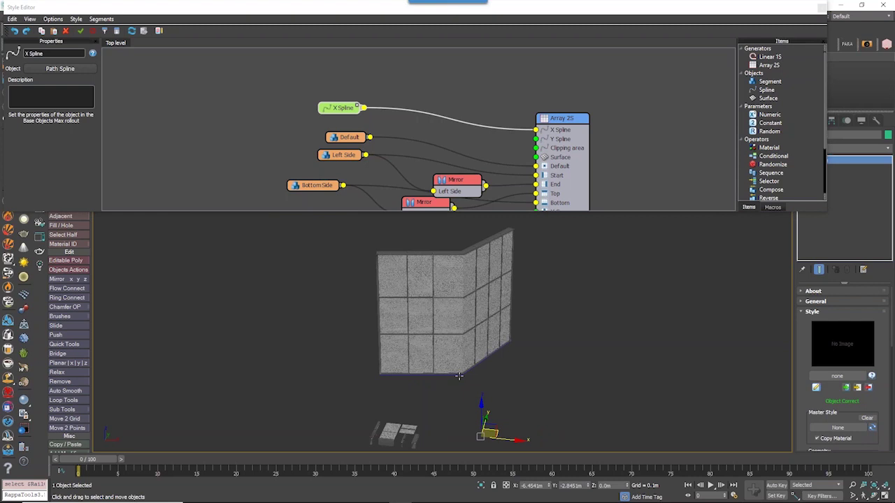
click(459, 374)
key(1)
right_click(461, 341)
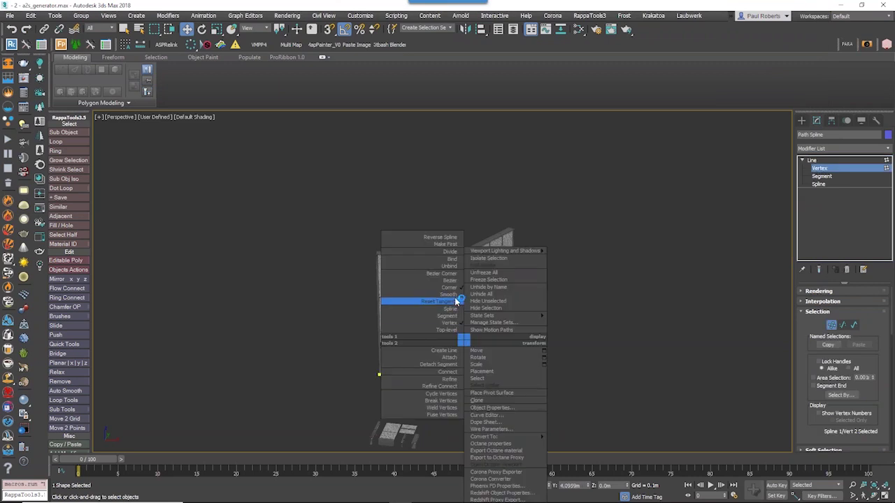
click(455, 299)
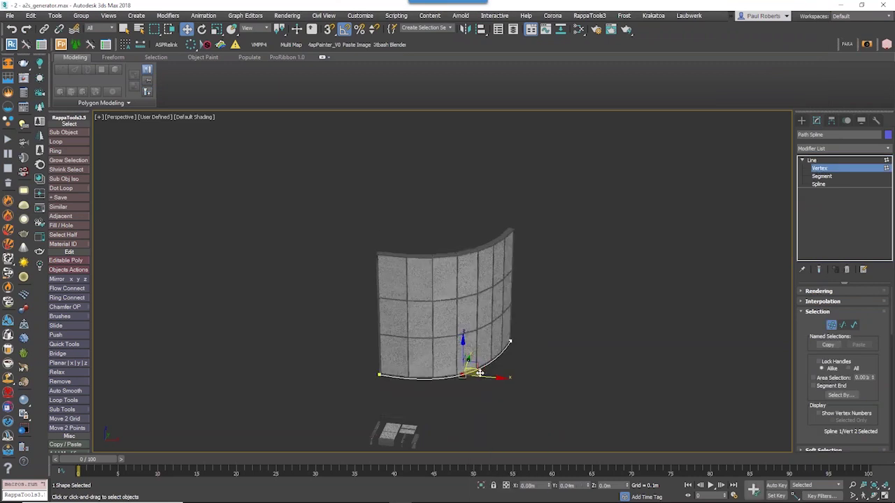
drag(479, 373, 470, 397)
click(830, 325)
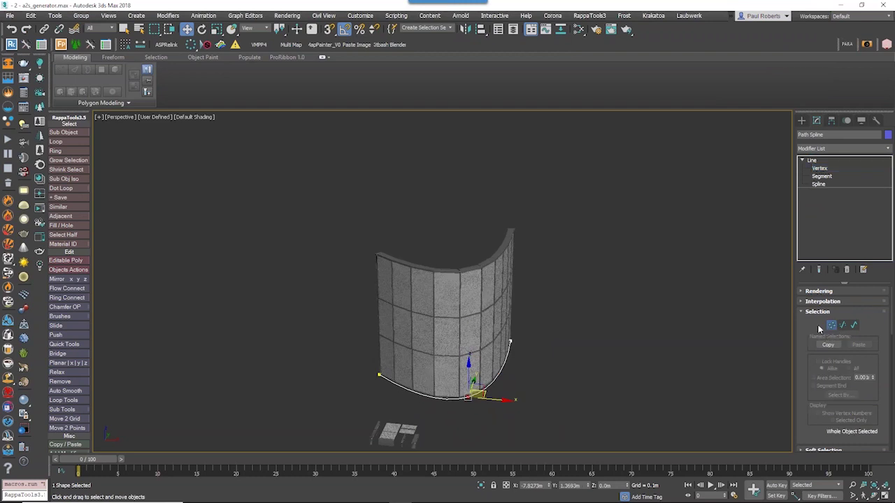
- Set the generator's X Evenly distance to 0.9789 m and the Y Evenly distance to 2.5159 m
click(598, 388)
click(489, 328)
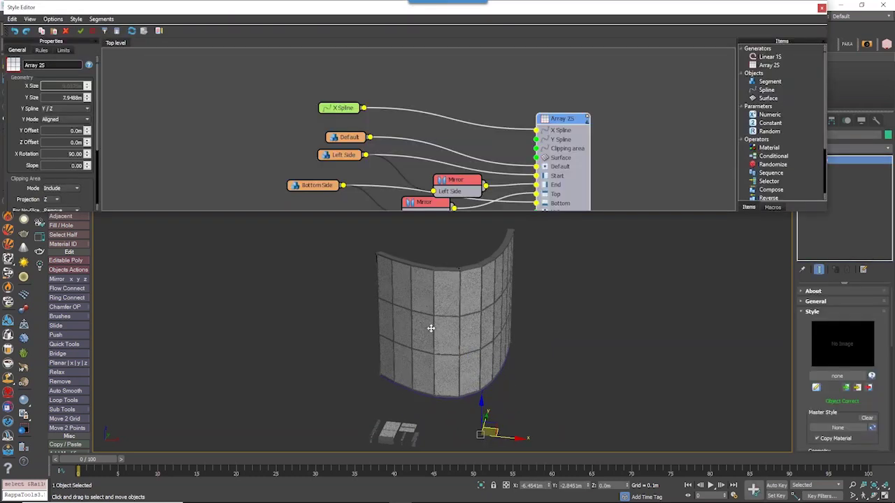
click(42, 50)
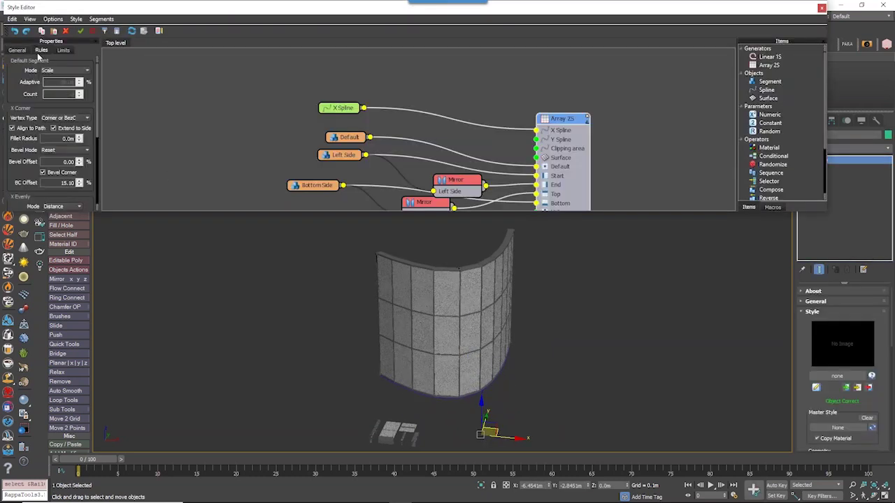
mouse_move(97, 114)
mouse_down()
mouse_move(89, 175)
mouse_move(89, 81)
mouse_move(89, 116)
mouse_up()
alt+middle_drag(449, 323, 465, 333)
- Draw a straight vertical line beside the wall in the front view, about as tall as the wall
scroll(466, 332, down, 6)
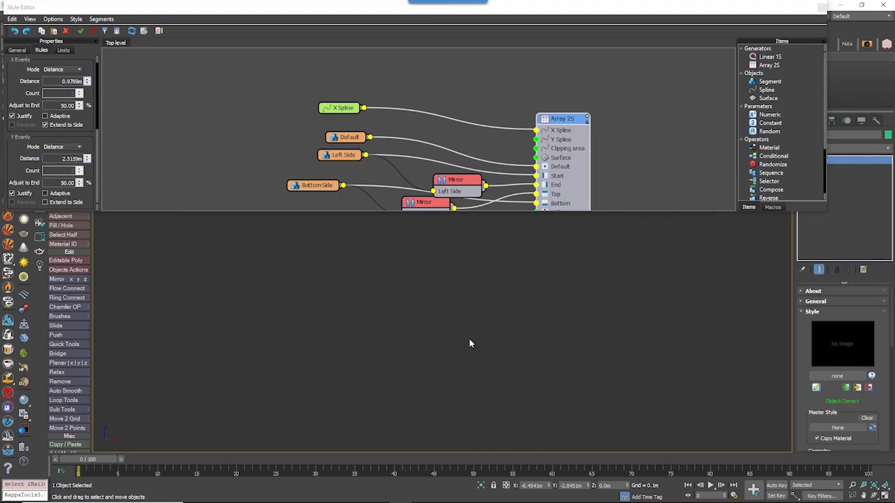
key(z)
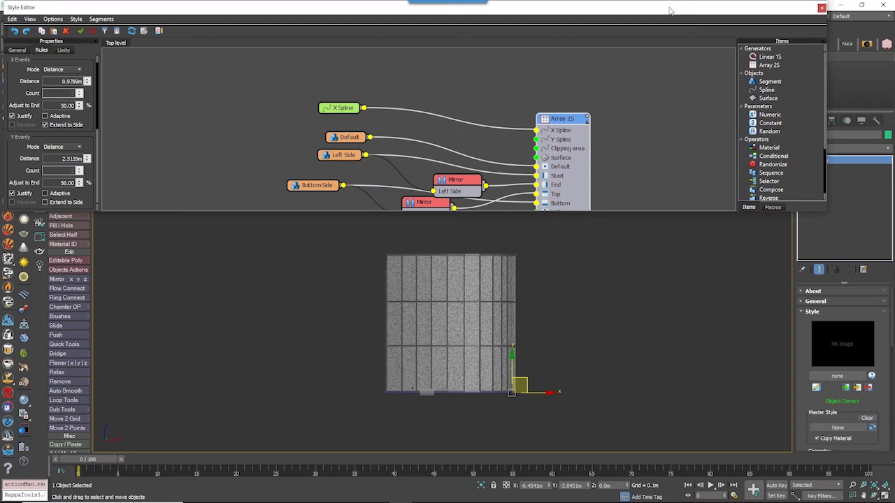
drag(689, 7, 554, 25)
click(800, 120)
click(812, 133)
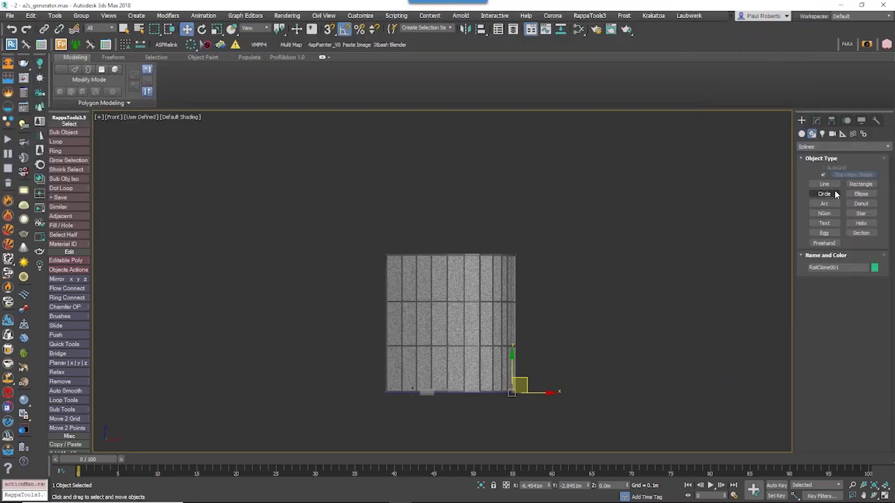
click(824, 184)
click(370, 394)
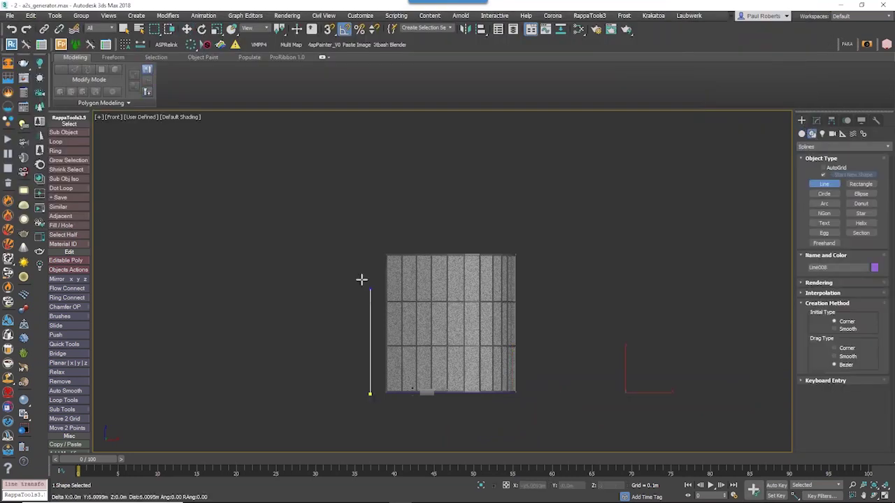
click(362, 254)
right_click(368, 275)
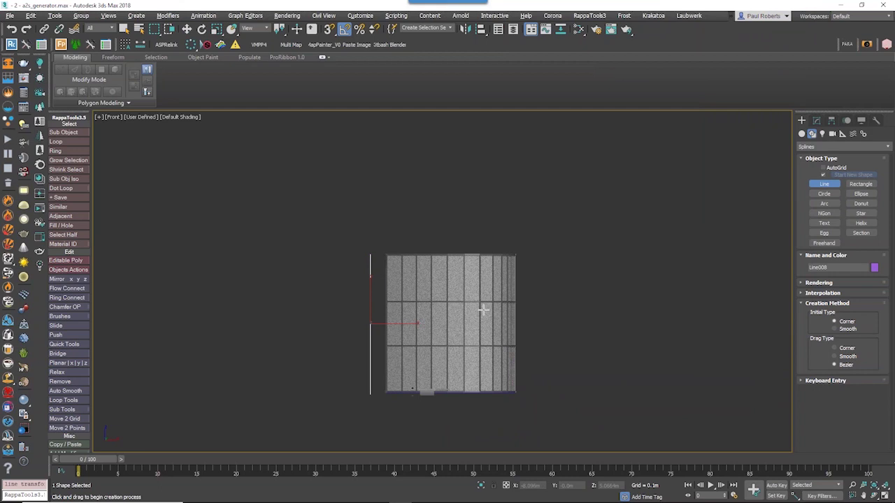
alt+middle_drag(483, 309, 513, 333)
- Divide the new vertical line's segment to add a vertex at its middle
click(816, 120)
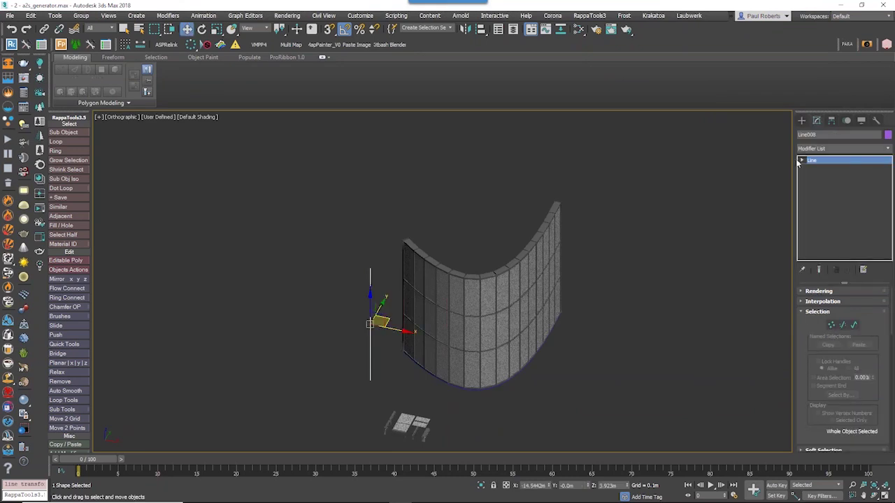
key(1)
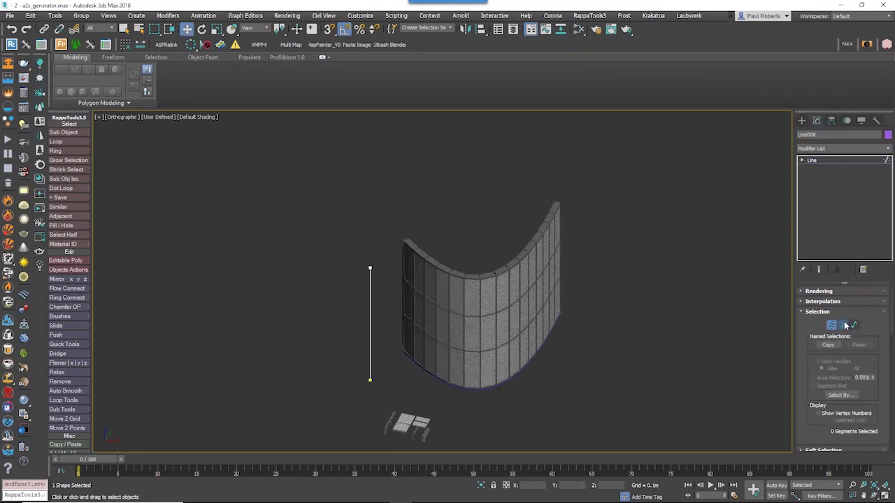
click(843, 324)
click(370, 328)
right_click(359, 325)
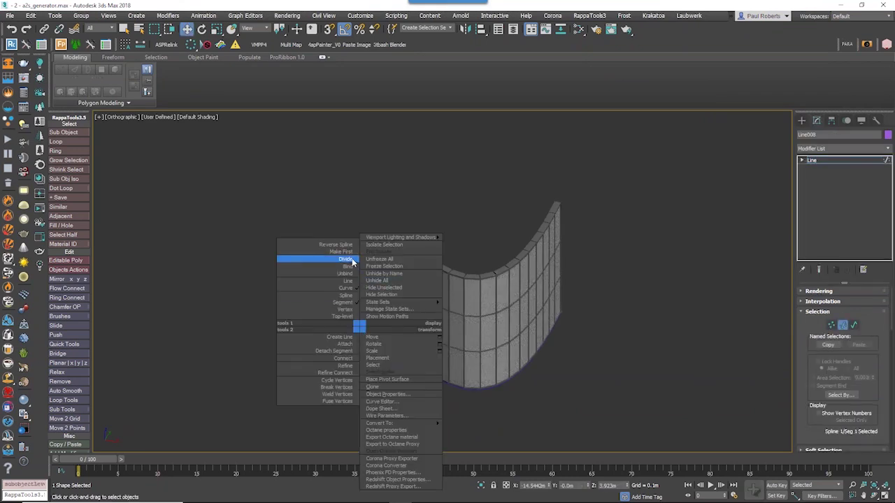
click(347, 259)
- Convert the middle vertex of the vertical line to Smooth
key(1)
click(367, 321)
right_click(366, 321)
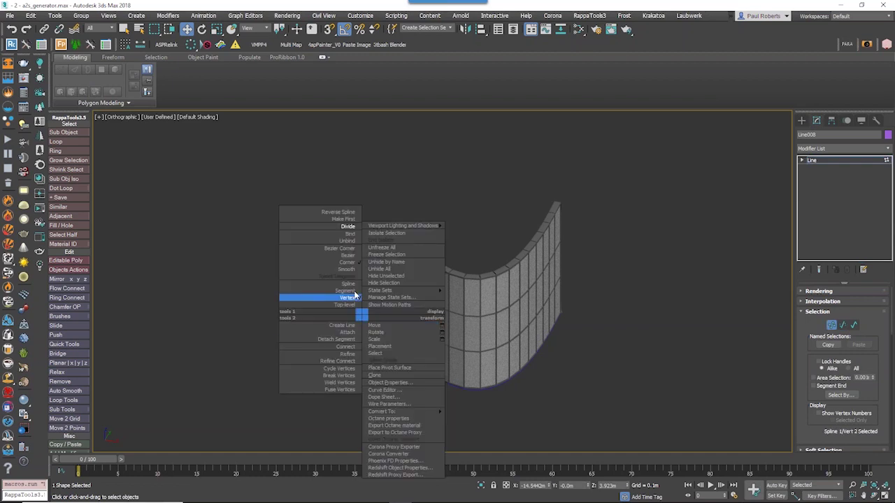
click(320, 274)
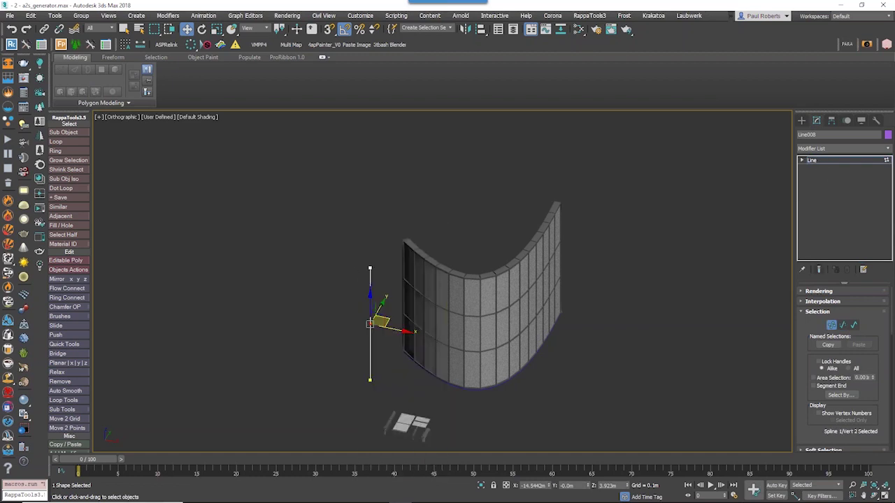
click(829, 326)
- Add a Spline node above the Default segment in the RailClone wall's style graph
click(452, 365)
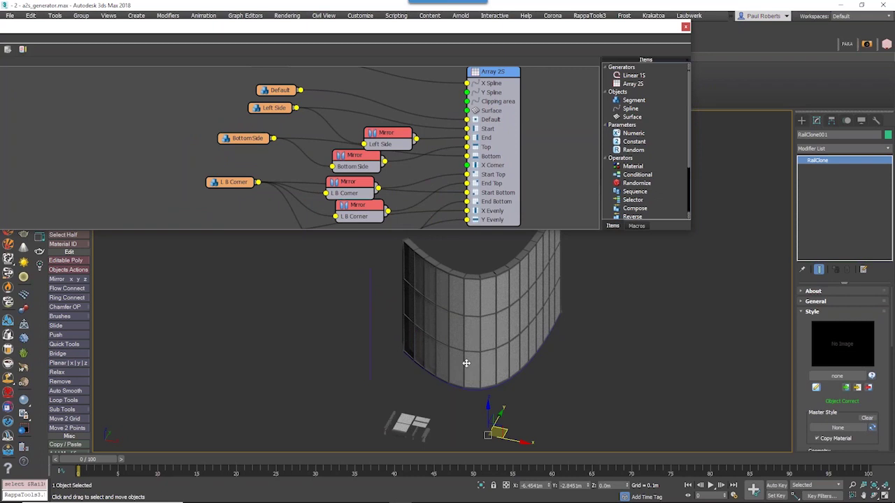
mouse_move(467, 364)
alt+middle_down()
mouse_move(469, 326)
mouse_move(459, 370)
alt+middle_up()
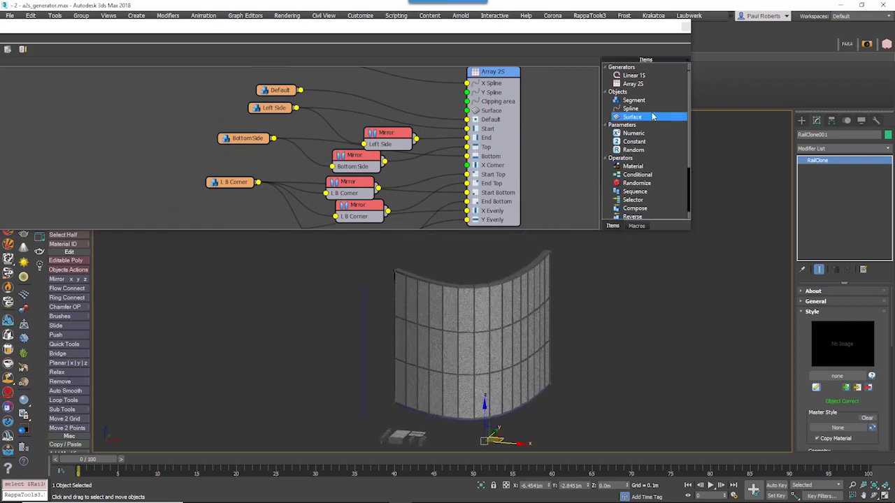
drag(631, 108, 296, 75)
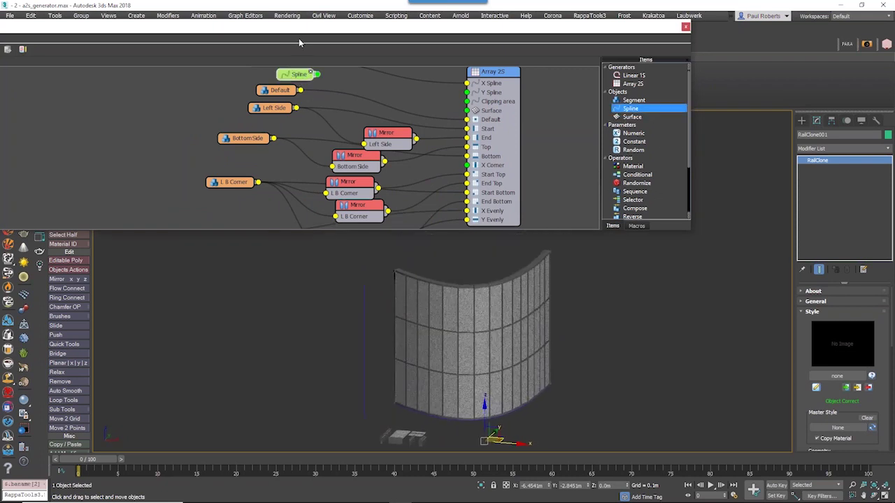
- Place the new Spline node below the X Spline node and wire it into the Array 2S generator's Y Spline input
drag(316, 30, 362, 32)
middle_drag(345, 86, 362, 128)
drag(362, 126, 340, 127)
drag(422, 135, 530, 138)
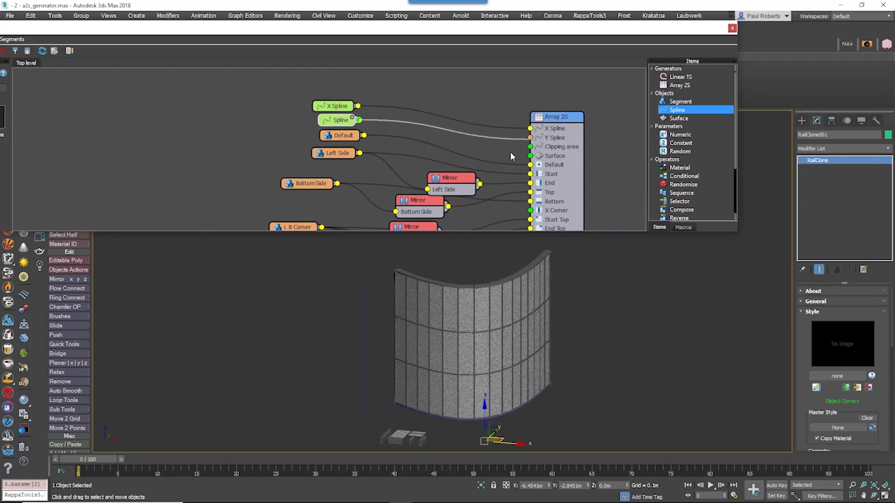
- Assign the vertical line beside the wall as the Y Spline node's object
double_click(119, 33)
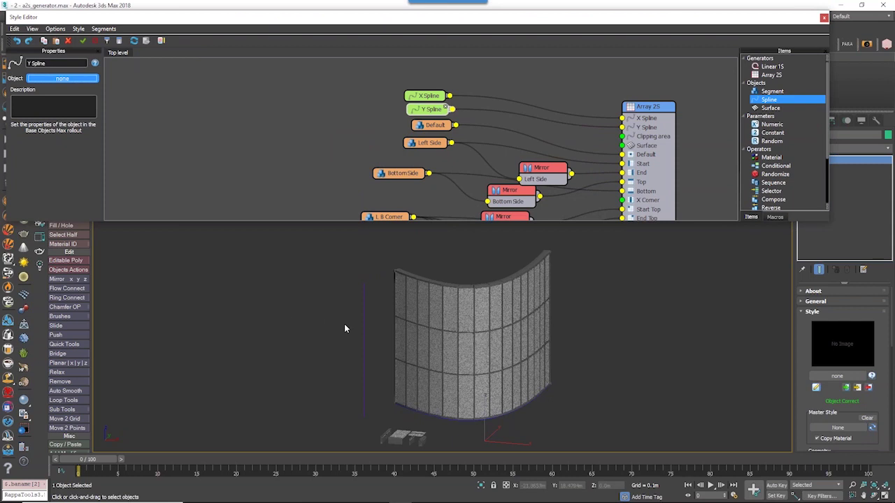
click(363, 330)
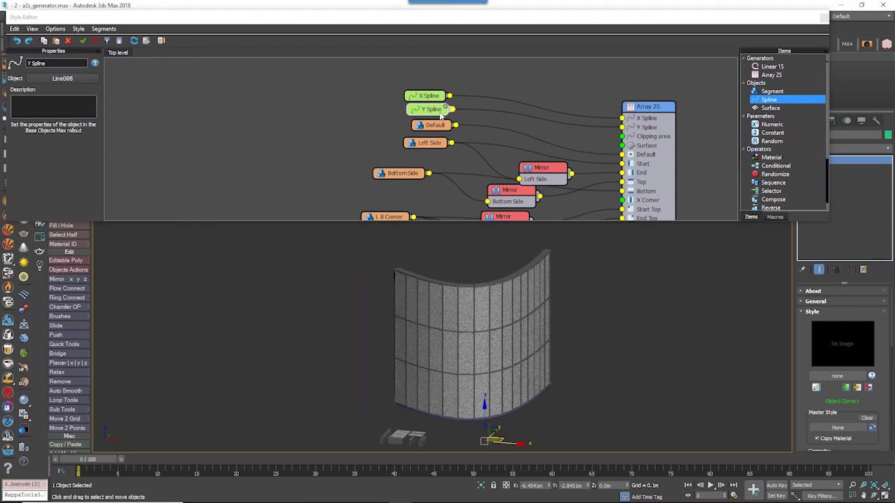
drag(441, 116, 438, 117)
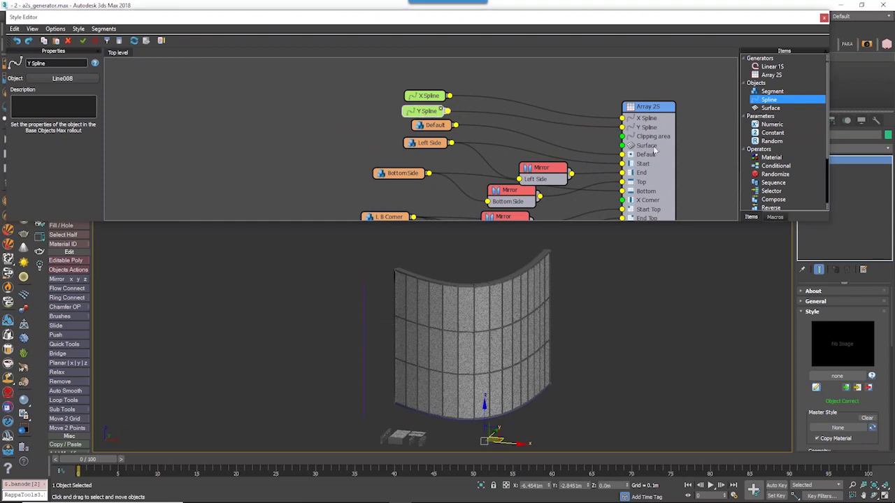
- Bow the vertical profile line by moving its middle vertex along the Y axis to about -1.38 m
click(361, 349)
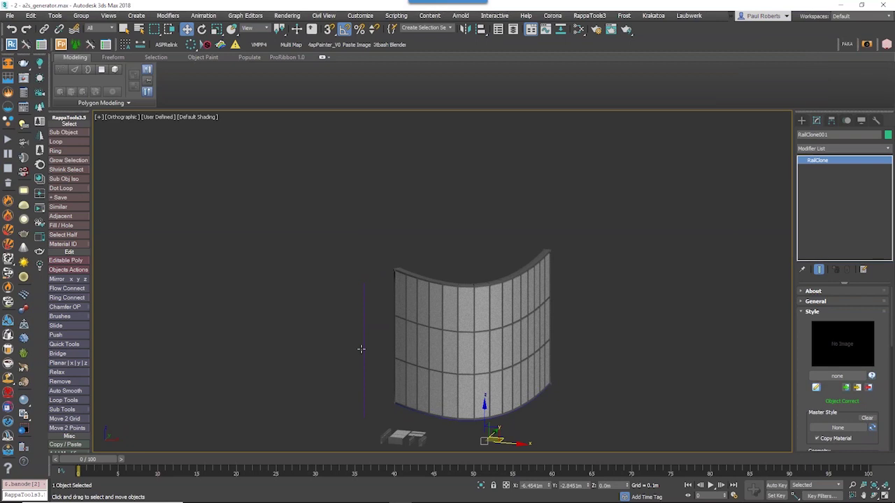
click(362, 348)
key(1)
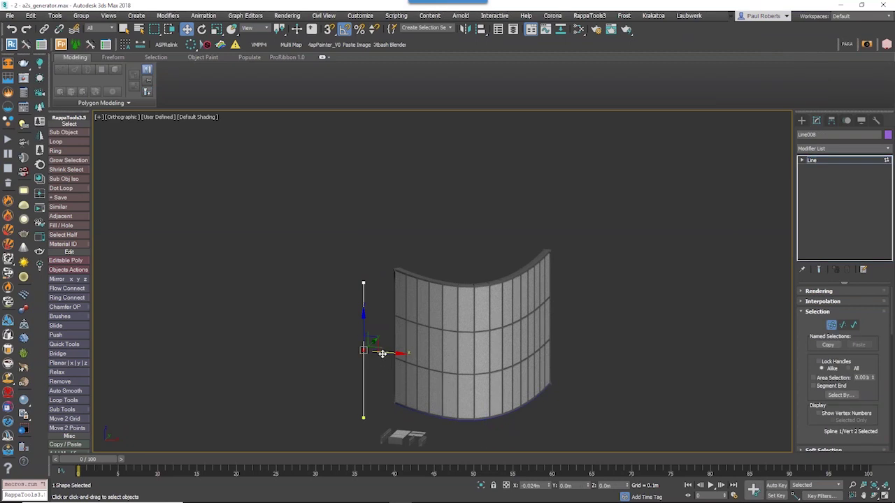
drag(385, 356, 393, 358)
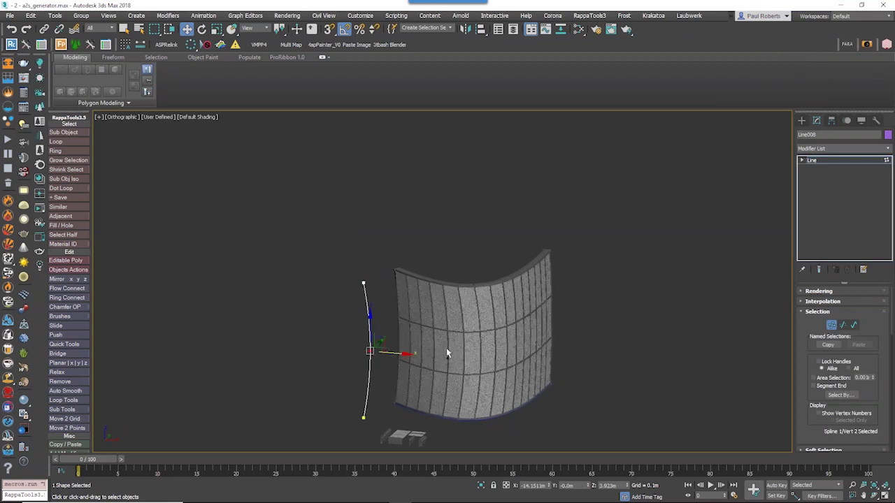
key(ctrl+z)
alt+middle_drag(446, 348, 418, 389)
drag(390, 333, 371, 347)
mouse_move(370, 347)
alt+middle_down()
mouse_move(380, 336)
mouse_move(425, 361)
mouse_move(477, 334)
mouse_move(370, 360)
alt+middle_up()
drag(370, 360, 369, 369)
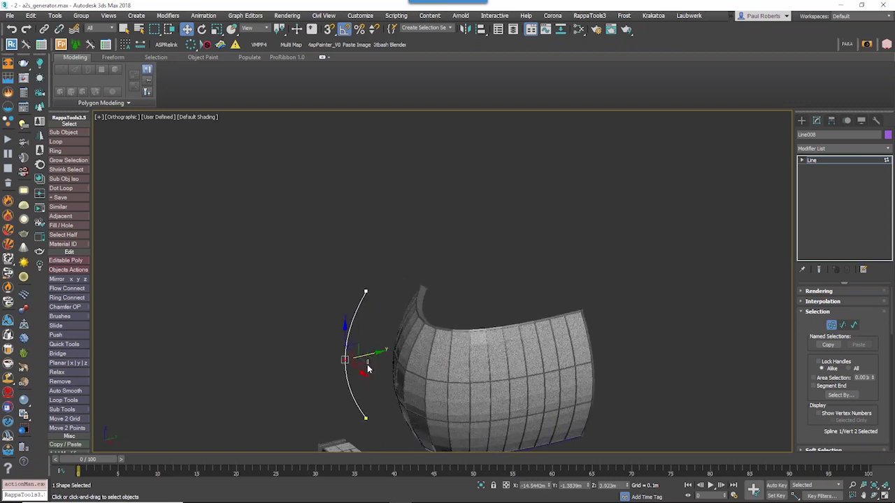
click(372, 358)
click(345, 359)
- Move the profile line's top vertex outward along the Y axis to about -5.19 m and finish vertex editing
click(365, 291)
drag(371, 291, 338, 348)
alt+middle_drag(338, 349, 399, 328)
middle_drag(400, 328, 382, 272)
click(832, 325)
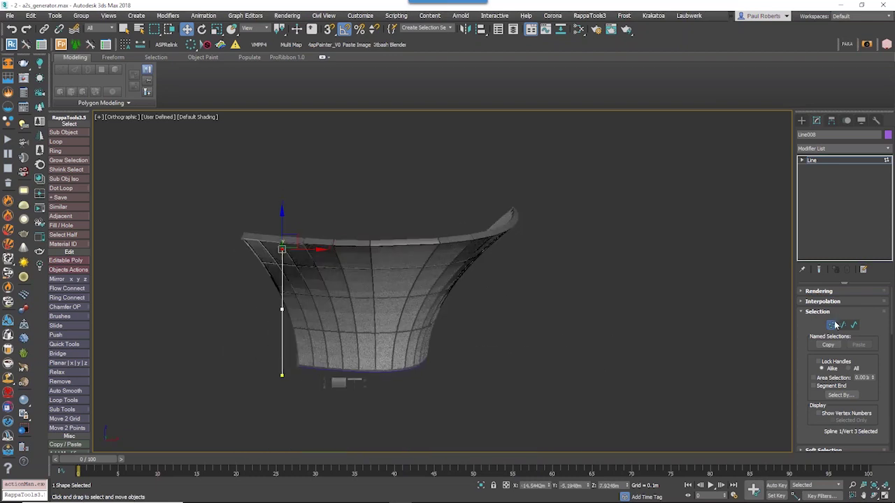
- Set the RailClone wall's Curve Steps to 80 in its style geometry settings
click(581, 399)
click(423, 315)
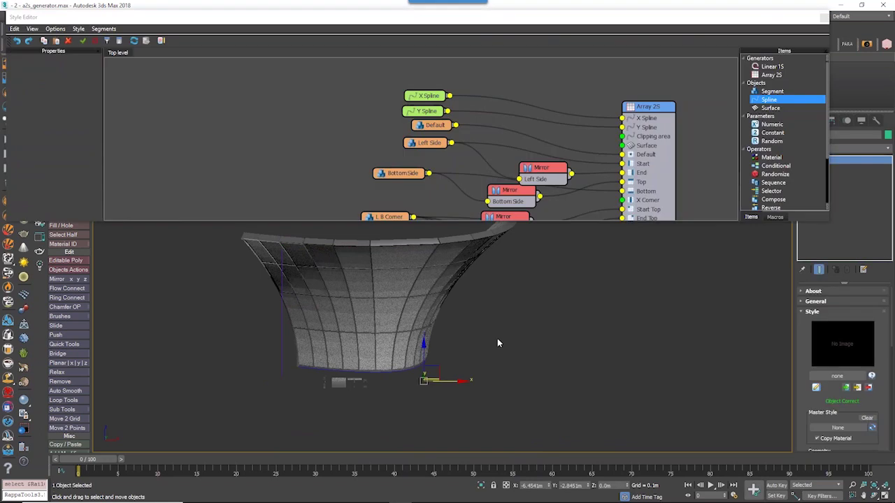
alt+middle_drag(497, 340, 443, 348)
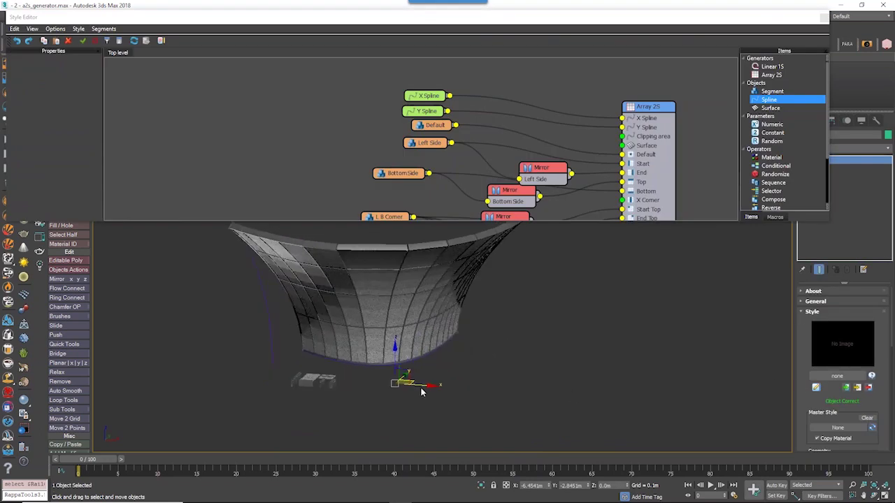
click(807, 312)
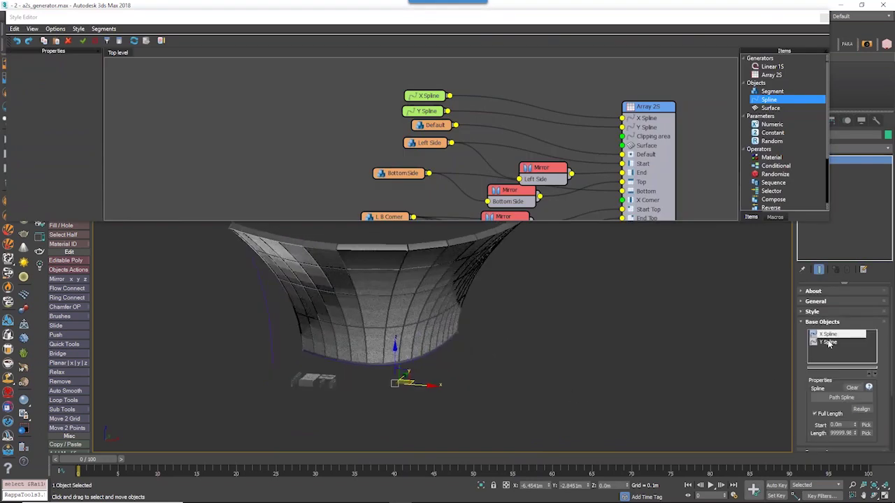
click(819, 310)
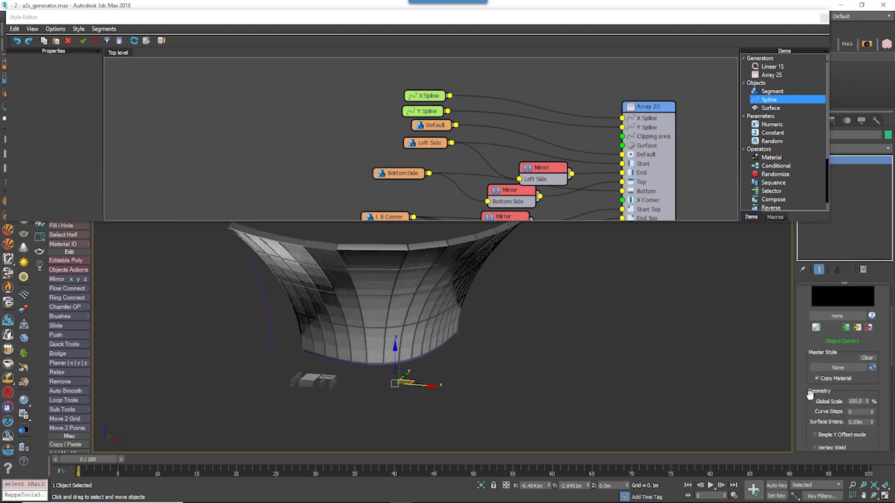
drag(838, 417, 845, 379)
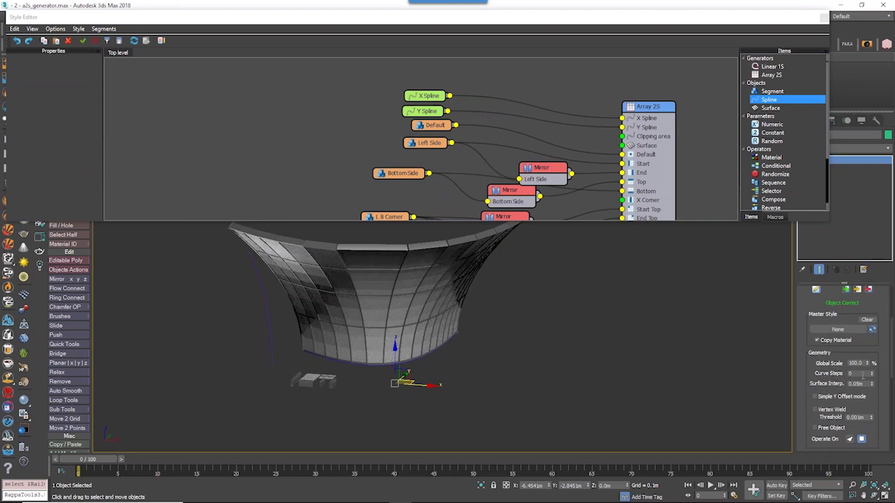
double_click(862, 375)
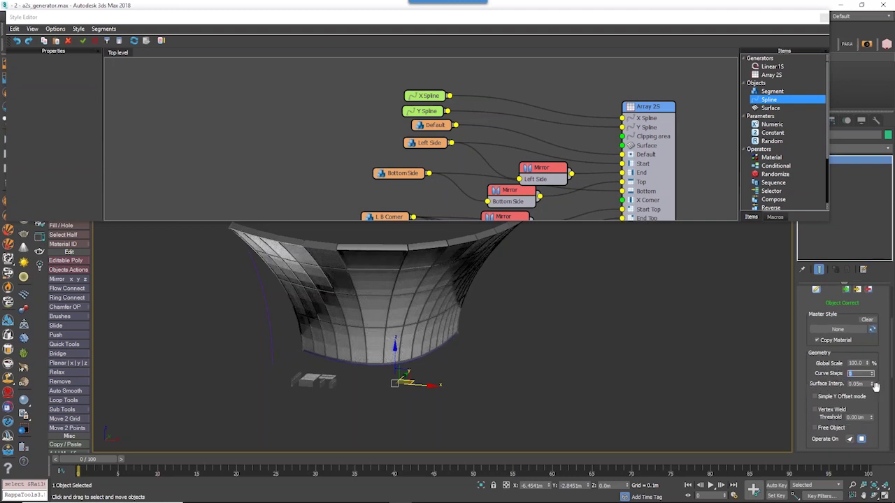
key(Return)
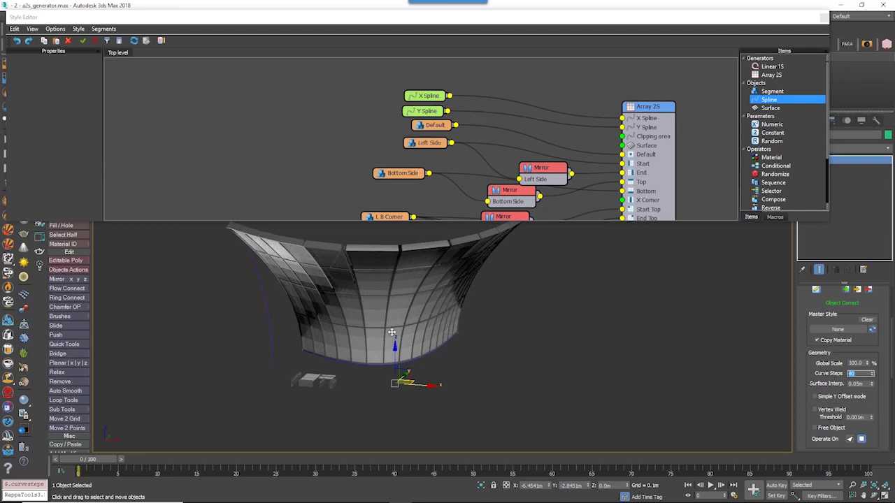
alt+middle_drag(409, 350, 443, 331)
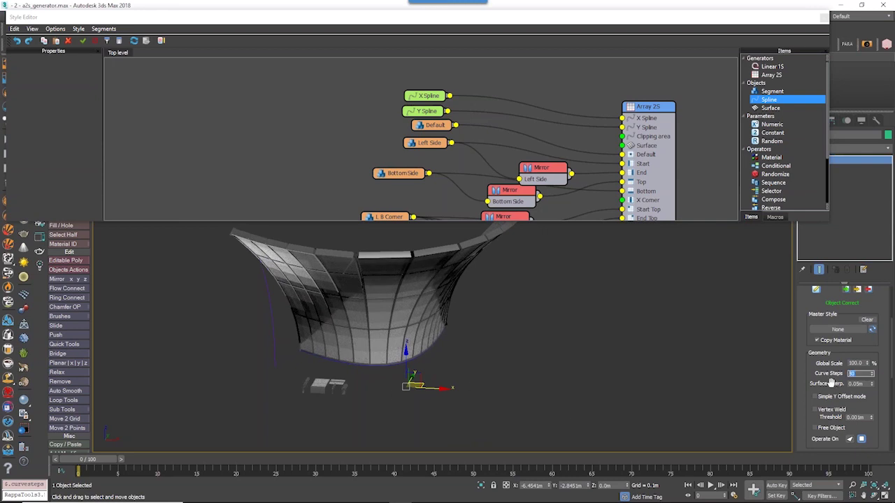
text(0)
key(Return)
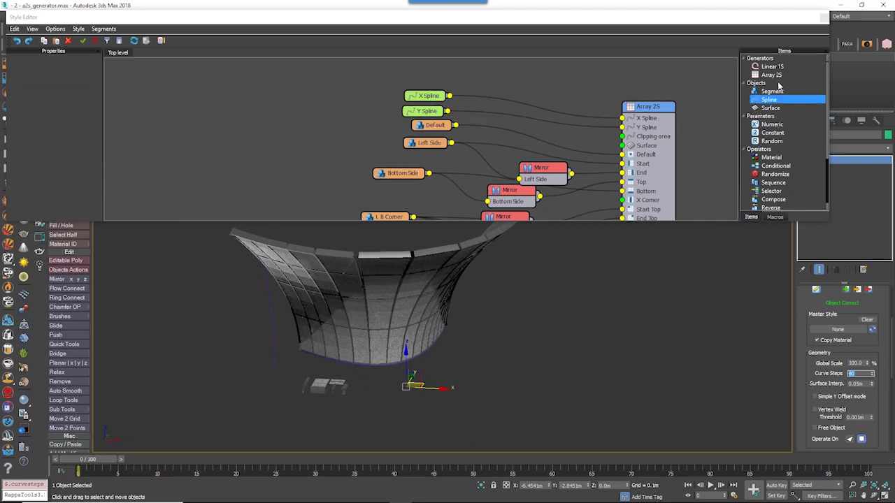
- Examine the flared wall from several angles together with the wiring of its style graph
middle_drag(465, 333, 419, 338)
middle_drag(495, 147, 438, 111)
scroll(470, 141, down, 1)
alt+middle_drag(382, 352, 404, 357)
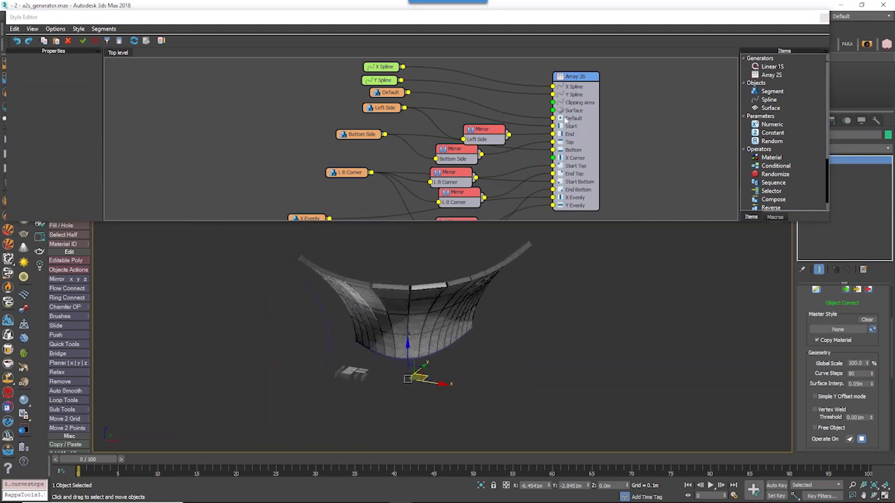
alt+middle_drag(350, 370, 340, 362)
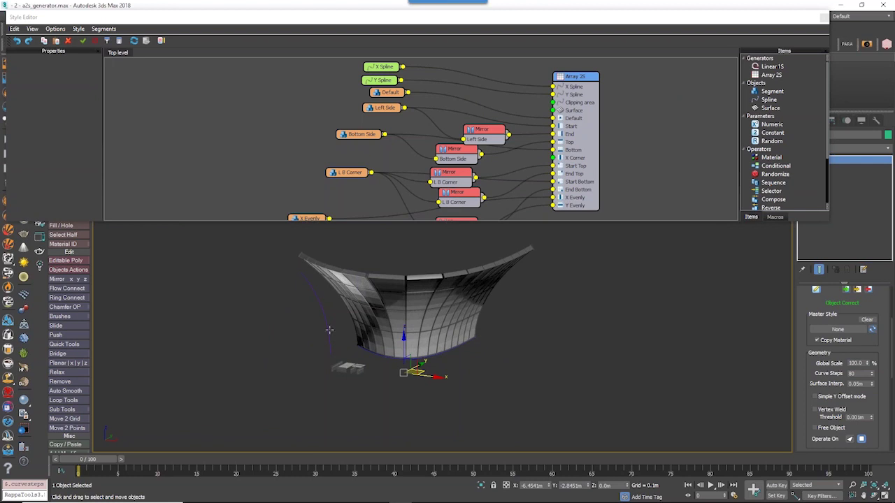
alt+middle_drag(419, 329, 423, 335)
middle_drag(461, 174, 469, 153)
alt+middle_drag(427, 361, 405, 346)
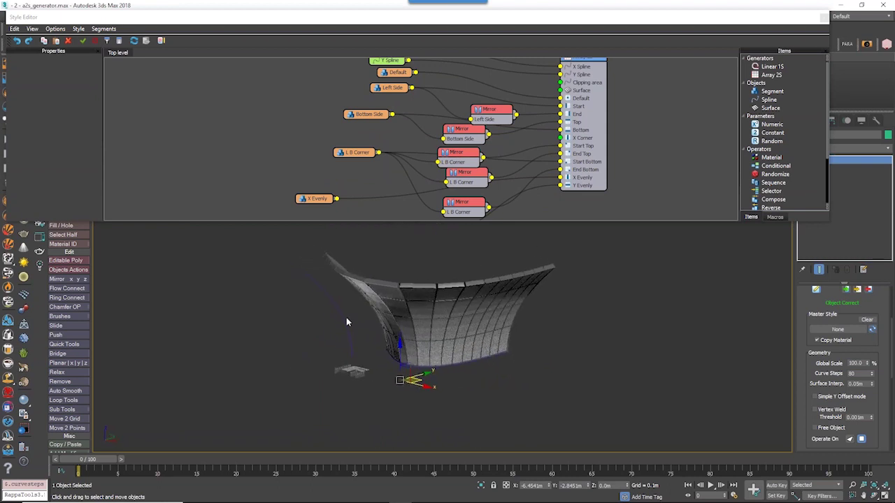
- Move the profile line's top vertex back along the Y axis until it sits roughly above the bottom vertex
click(346, 317)
key(1)
drag(279, 242, 329, 301)
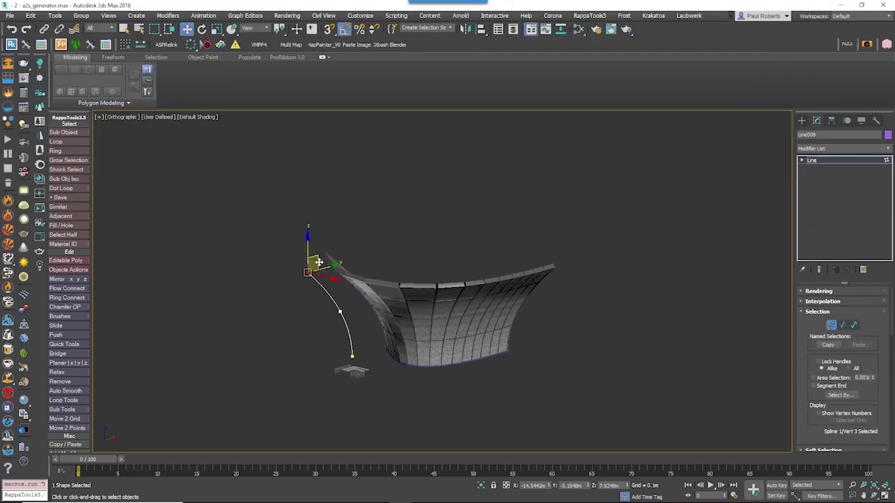
drag(334, 266, 382, 237)
alt+middle_drag(341, 347, 353, 336)
- Adjust the profile line's middle and top vertices for a barrel-shaped bulge, and return to the RailClone wall
drag(316, 296, 365, 314)
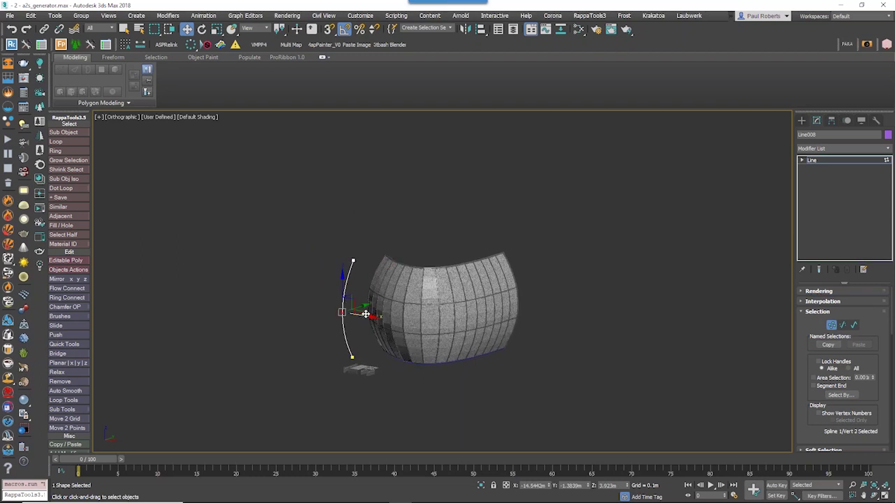
alt+middle_drag(361, 309, 375, 338)
alt+middle_drag(456, 360, 341, 248)
drag(341, 249, 339, 246)
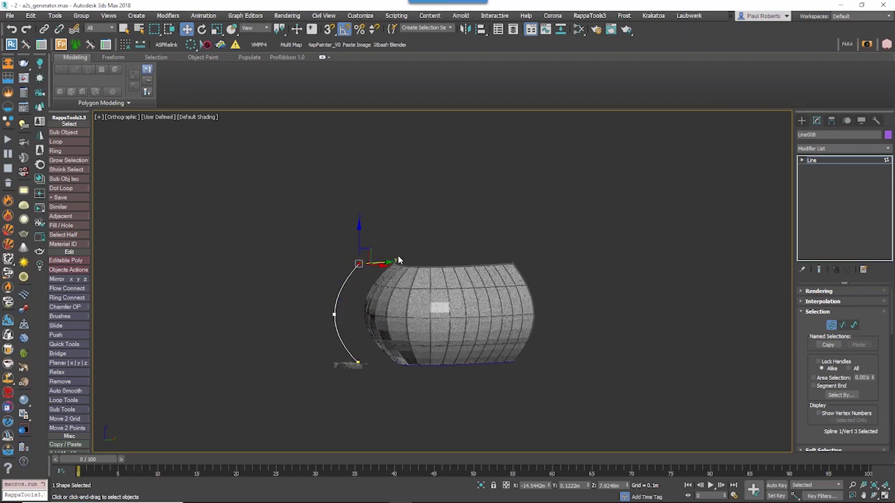
alt+middle_drag(400, 260, 371, 256)
drag(374, 248, 372, 244)
click(832, 327)
alt+middle_drag(510, 388, 435, 323)
click(447, 318)
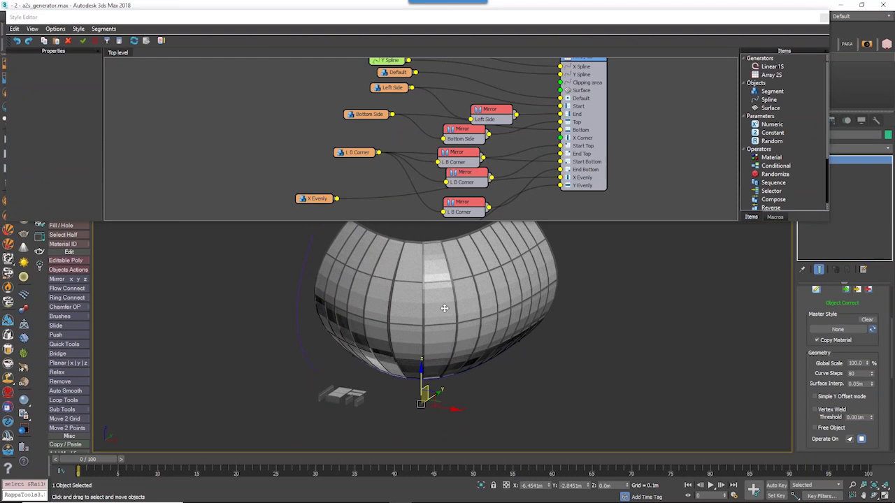
- Move the style graph window clear of the viewport label and try overriding the viewport materials with the UV Checker
drag(423, 16, 429, 71)
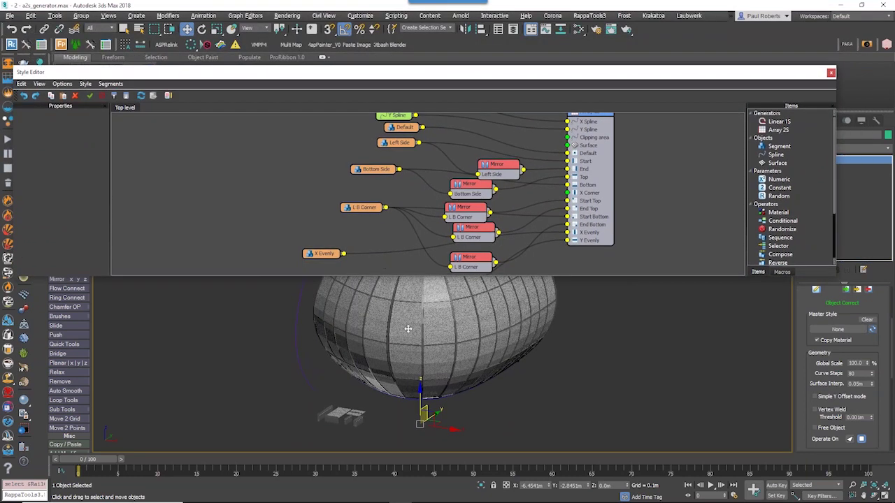
alt+middle_drag(407, 329, 430, 285)
drag(428, 278, 428, 258)
scroll(445, 128, down, 5)
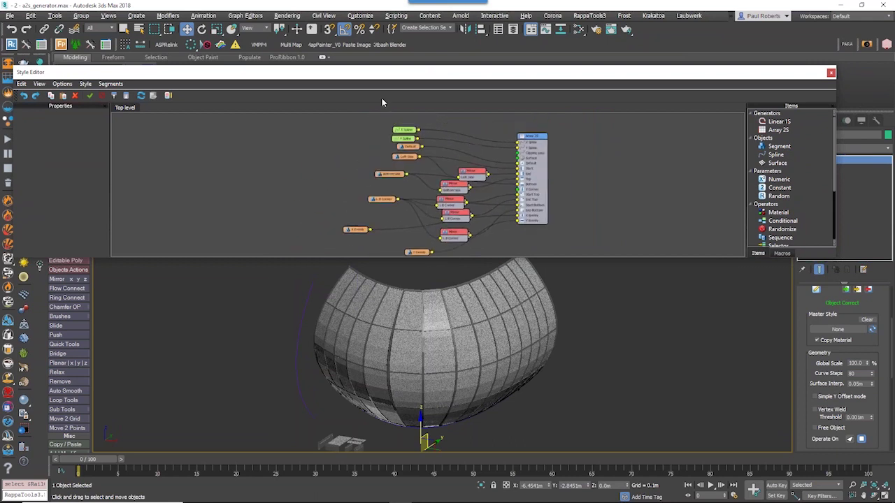
drag(371, 77, 369, 138)
click(162, 118)
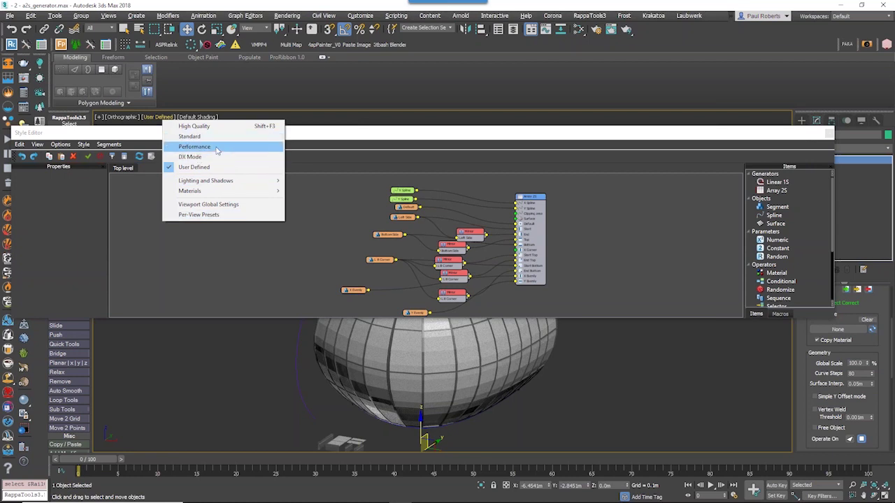
mouse_move(214, 194)
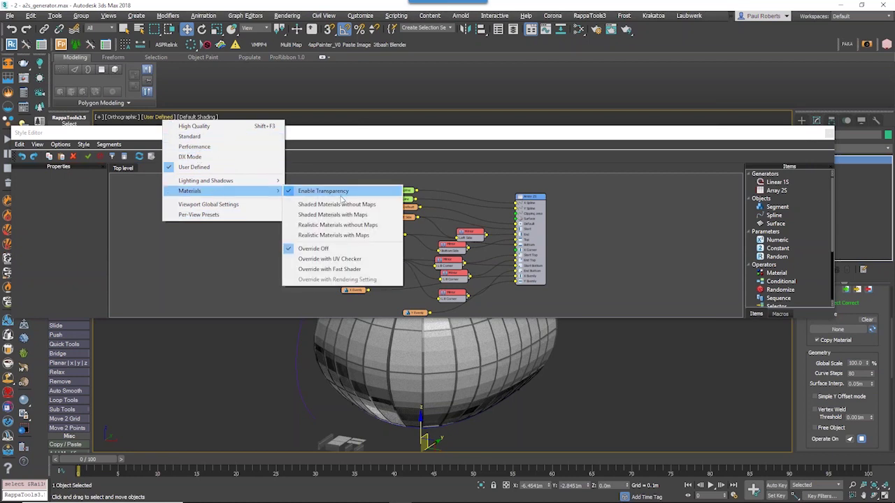
click(335, 255)
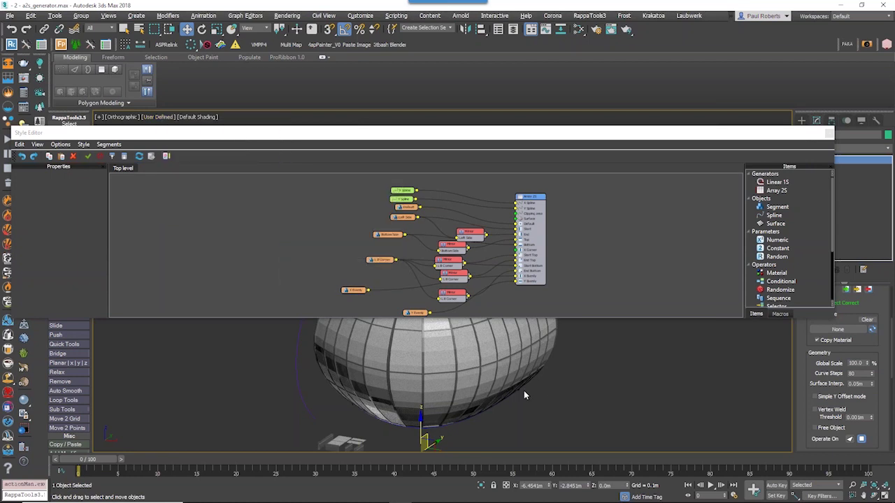
middle_drag(537, 405, 547, 409)
drag(254, 133, 258, 137)
- Switch the viewport to High Quality and try the UV Checker material override again
click(167, 120)
click(185, 127)
click(158, 116)
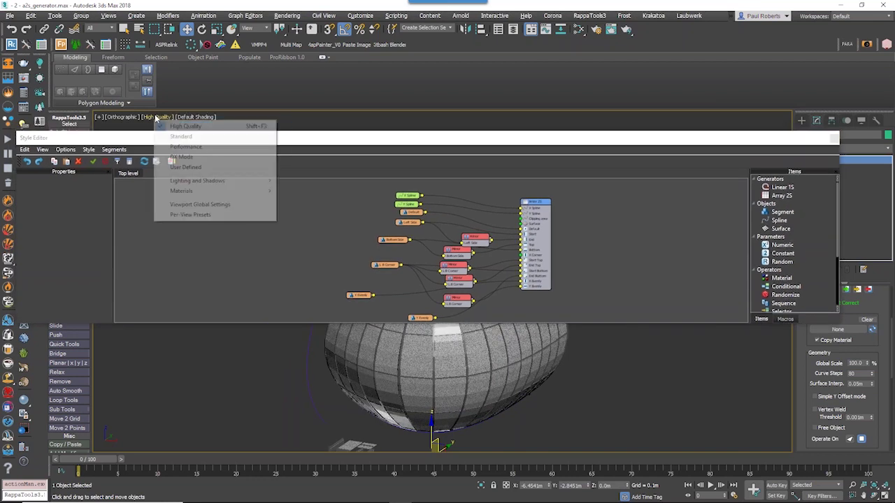
mouse_move(203, 192)
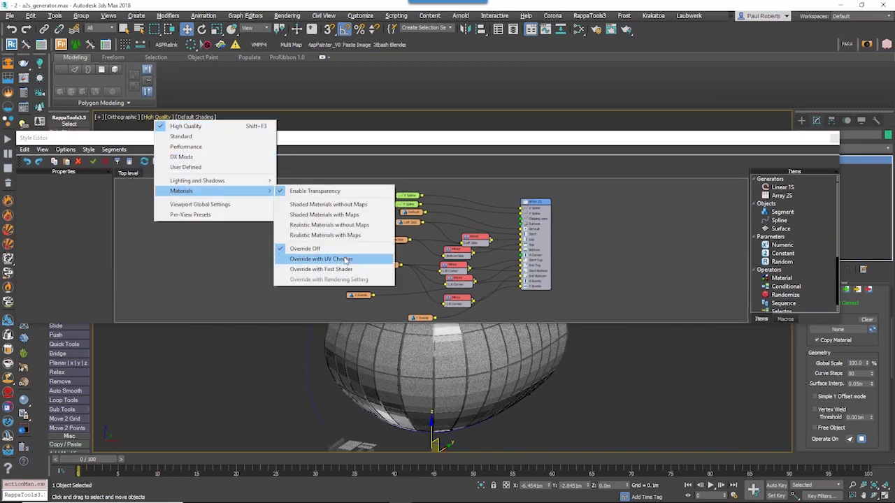
click(340, 256)
- Open the Deform settings of the Default segment in the style graph and view the bulging wall from another side
drag(561, 137, 550, 82)
scroll(402, 159, up, 2)
scroll(402, 170, up, 1)
click(402, 170)
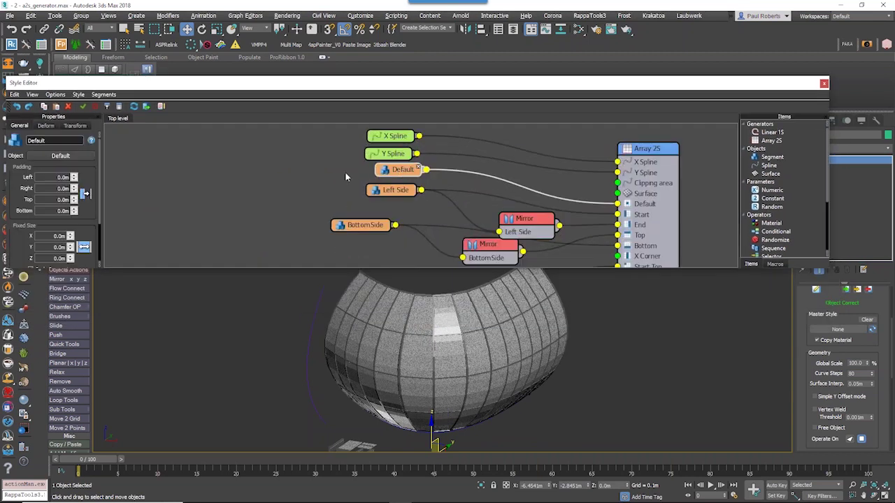
click(43, 125)
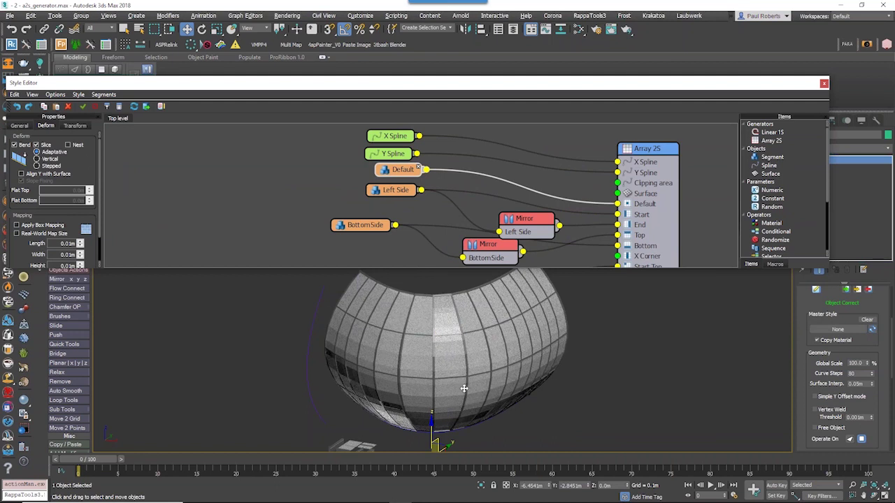
mouse_move(464, 387)
alt+middle_down()
mouse_move(456, 345)
mouse_move(448, 374)
alt+middle_up()
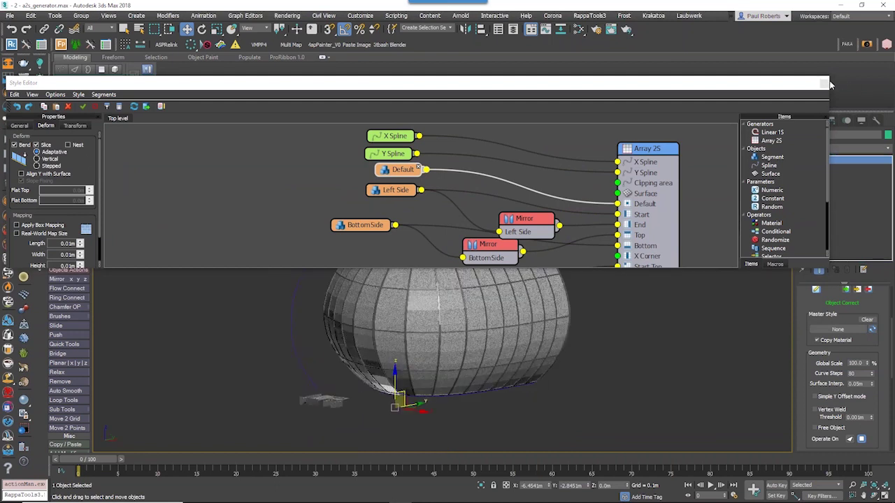
- Close the style graph and browse in File Explorer to the B - Box Mapping and UVWs folder under Day 2 - Advanced
click(823, 82)
key(alt+Tab)
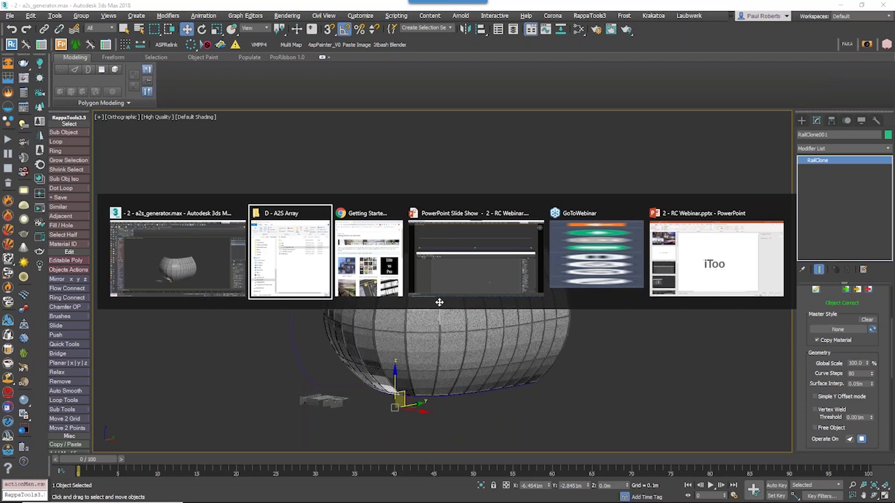
click(620, 98)
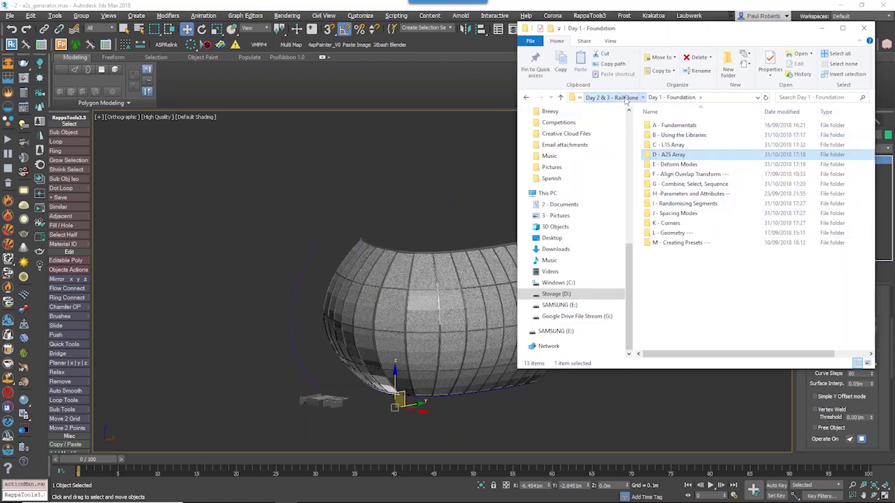
click(610, 97)
double_click(676, 136)
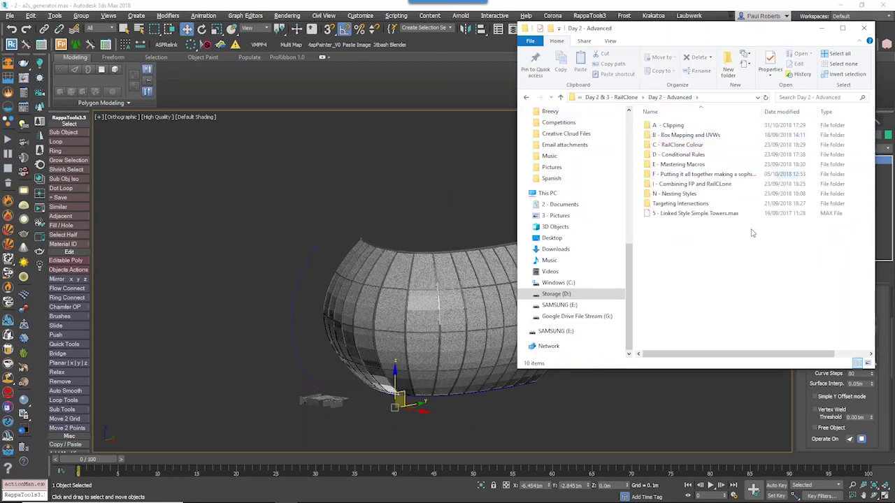
double_click(689, 135)
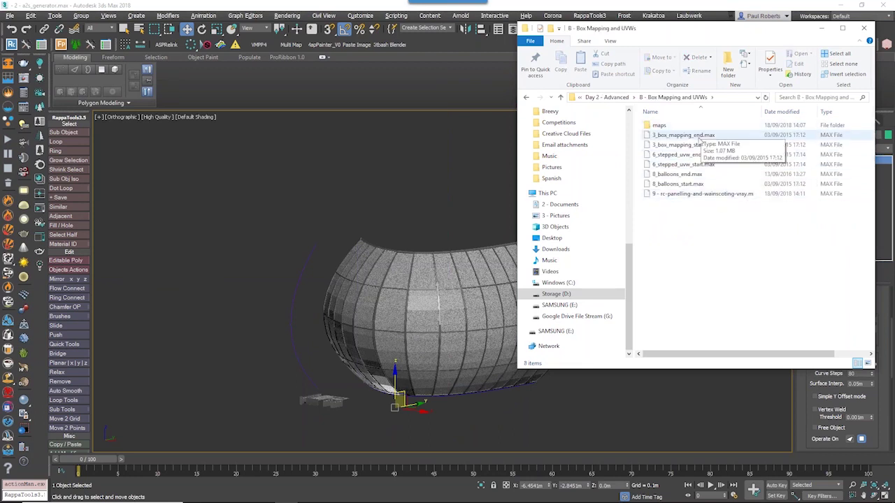
- Open 3_box_mapping_start.max in 3ds Max and dismiss the Scene Converter
drag(699, 144, 284, 261)
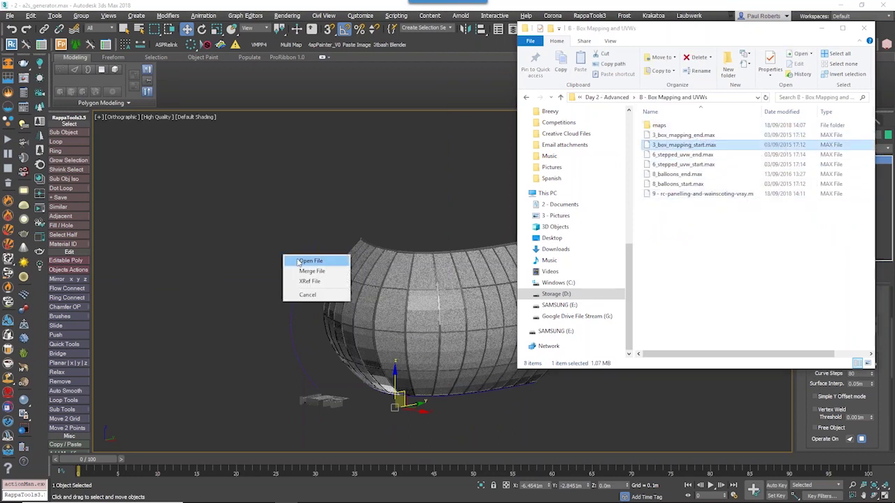
click(299, 262)
click(447, 272)
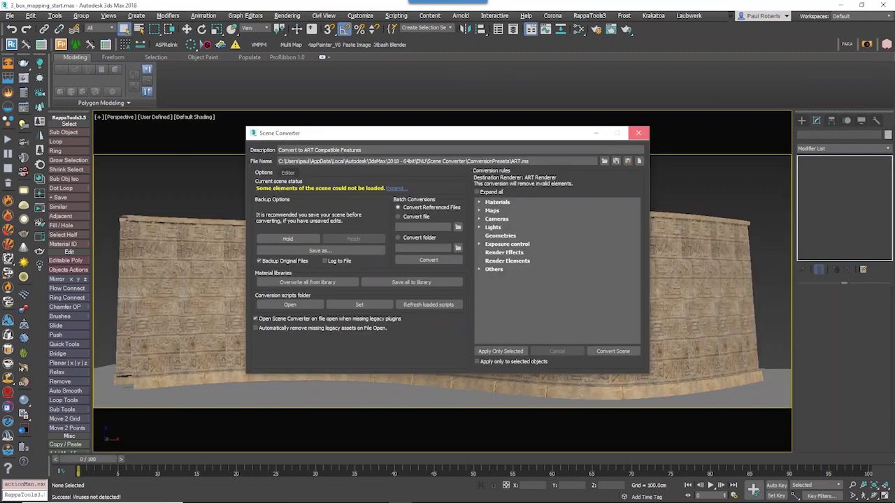
click(637, 133)
- Examine the texture on the source panel and compare it with the repeated texture along the curved RailClone wall
scroll(365, 316, down, 4)
alt+middle_drag(365, 316, 377, 350)
middle_drag(140, 279, 264, 280)
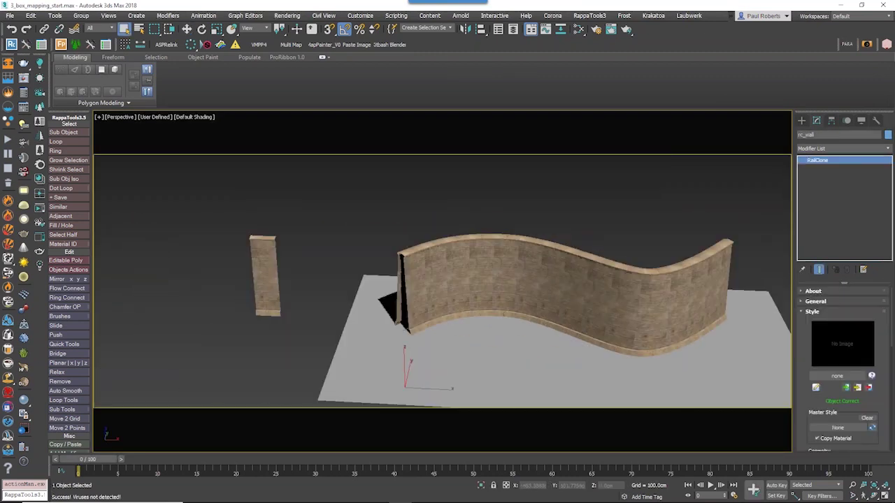
scroll(238, 283, up, 5)
click(417, 253)
scroll(448, 286, down, 5)
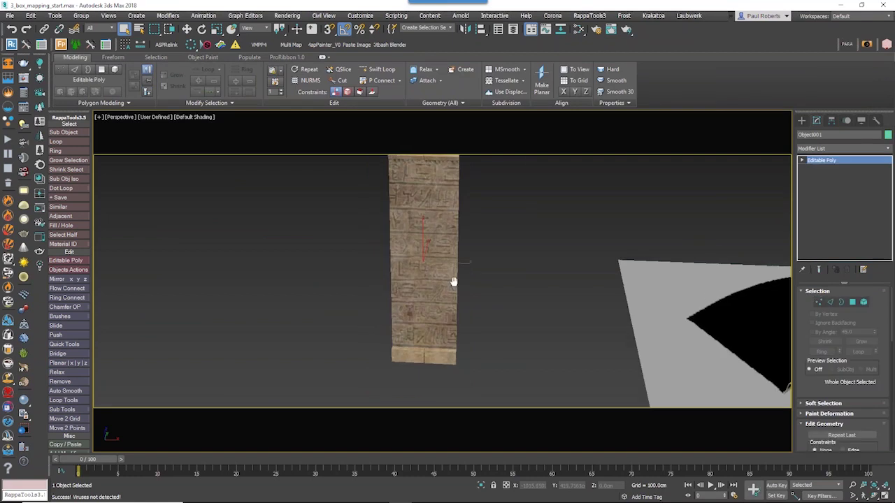
middle_drag(453, 282, 314, 302)
scroll(392, 289, up, 4)
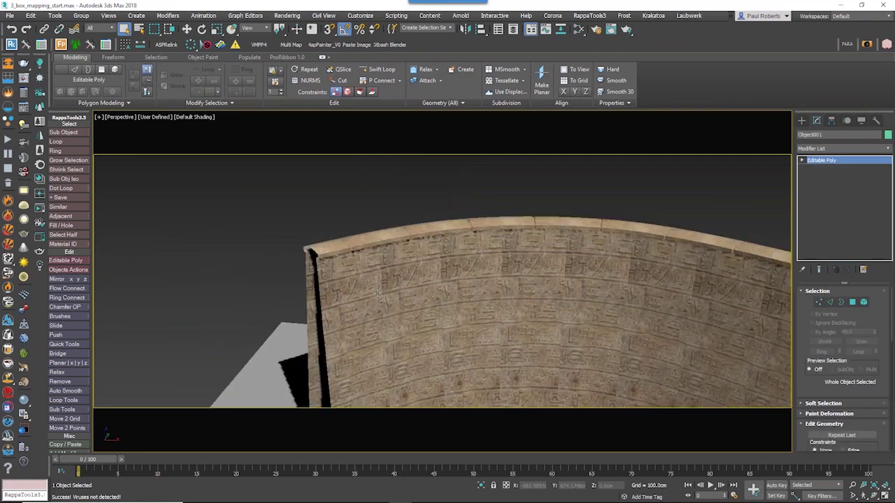
scroll(370, 246, up, 8)
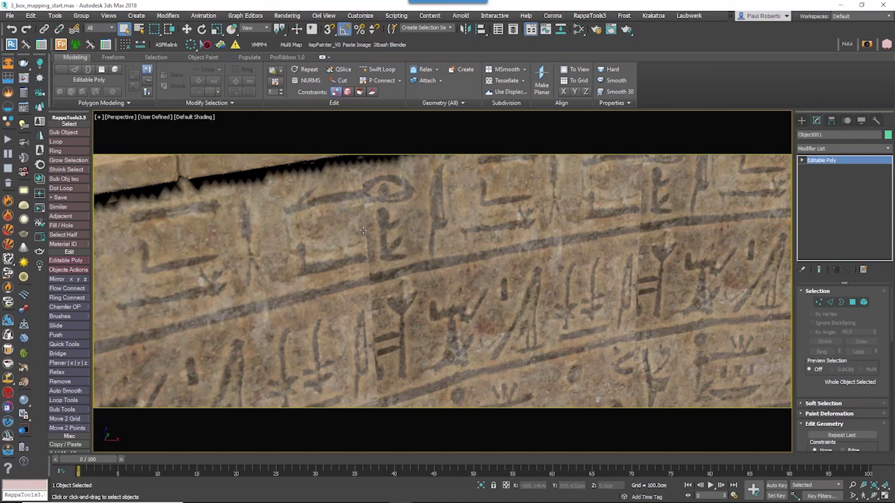
scroll(416, 336, down, 3)
scroll(416, 337, up, 4)
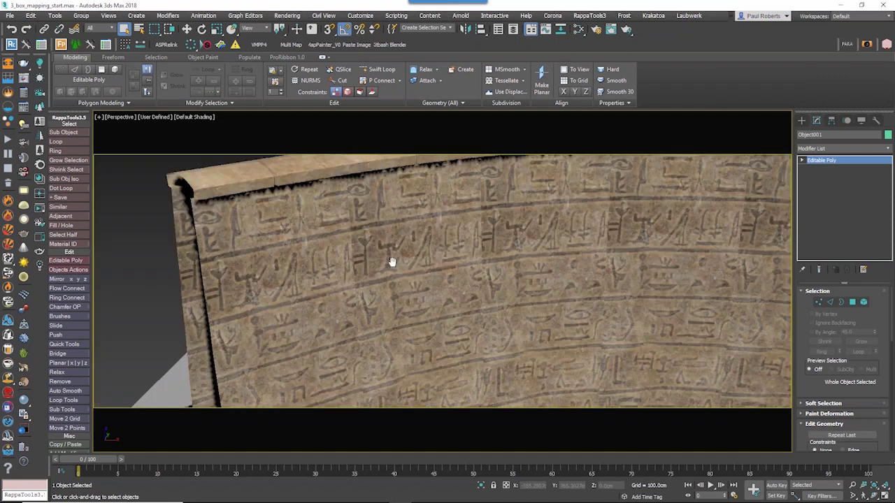
- Open the curved wall's style graph, move its window clear of the wall and frame the whole wall
click(815, 388)
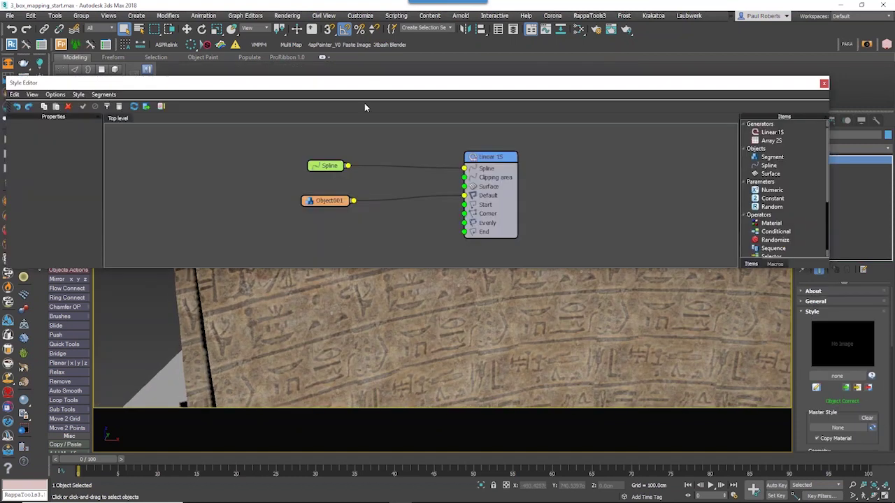
drag(379, 83, 388, 23)
scroll(421, 345, down, 3)
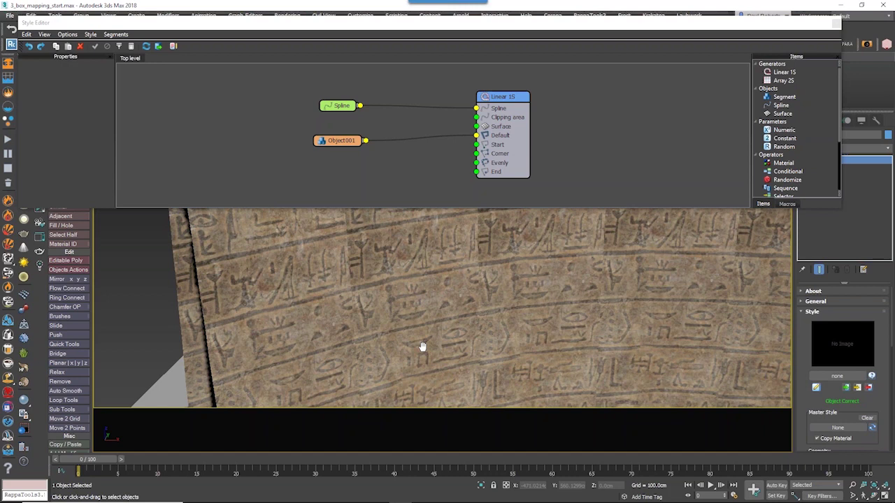
middle_drag(441, 324, 349, 307)
scroll(353, 306, up, 2)
scroll(433, 311, up, 2)
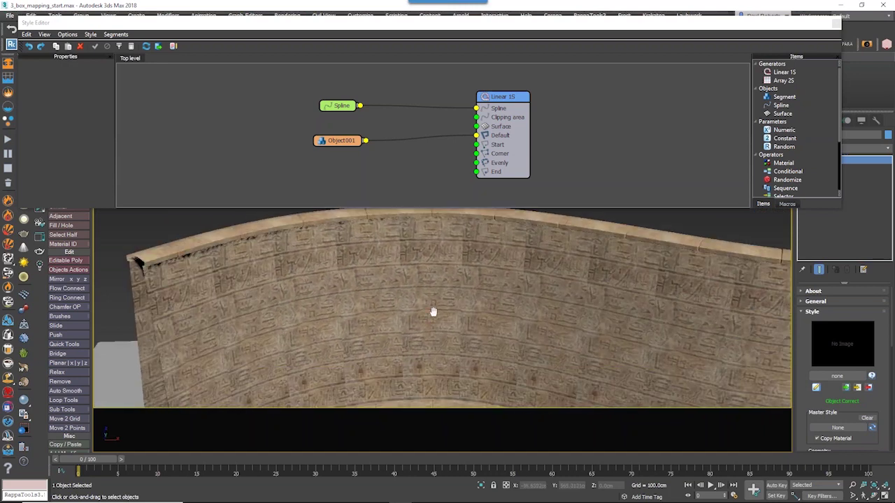
scroll(560, 377, down, 5)
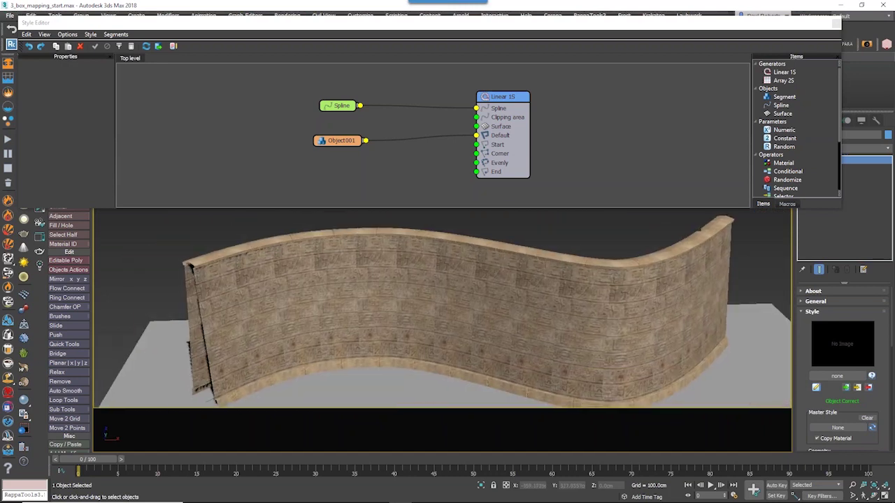
- Turn on box mapping in the Deform settings of the Object001 segment
click(332, 141)
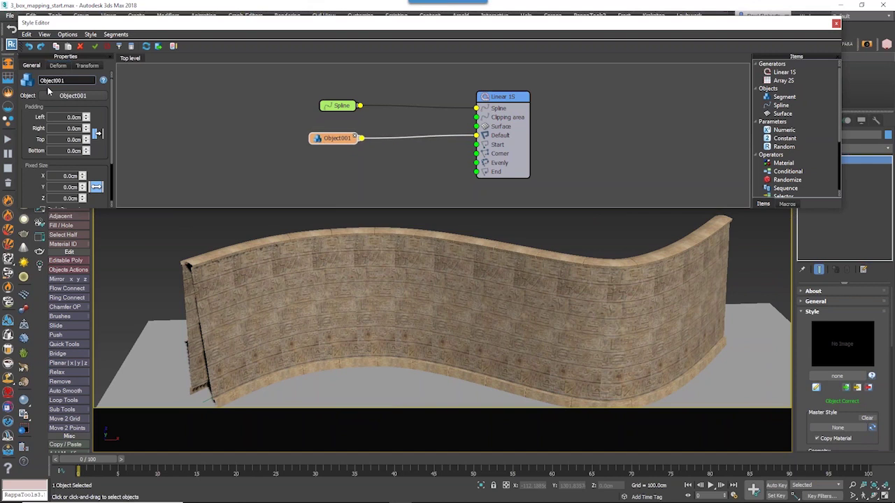
click(50, 65)
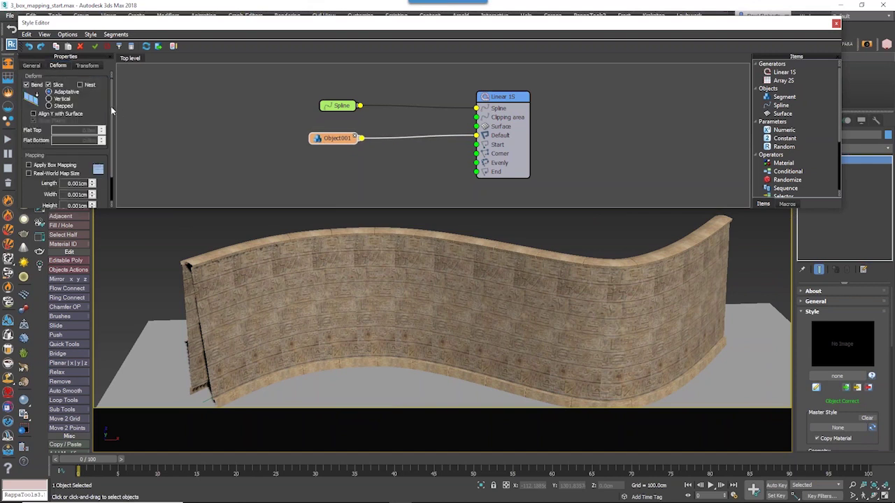
scroll(109, 150, down, 2)
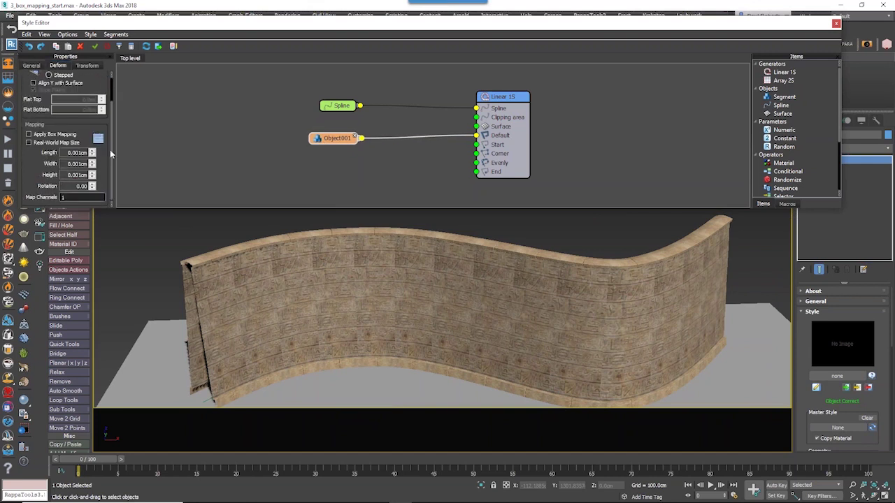
click(28, 135)
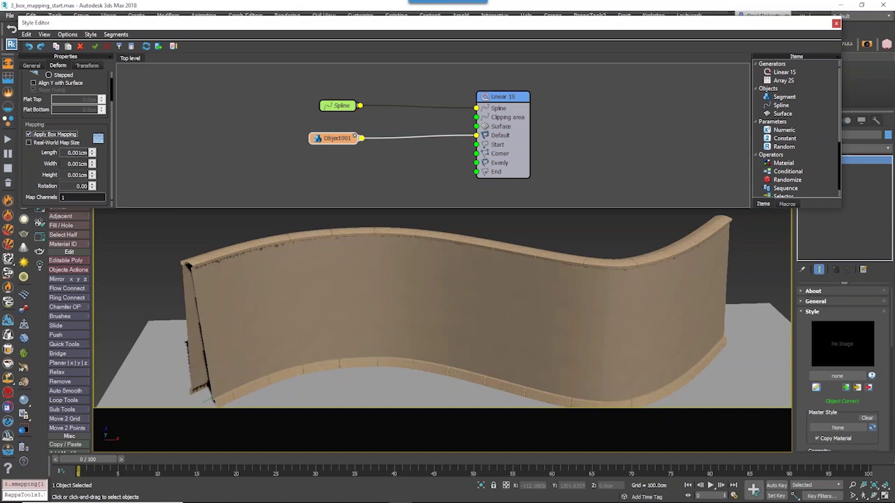
- Set the box mapping's length, width and height to 5 m each
double_click(77, 152)
text(5m)
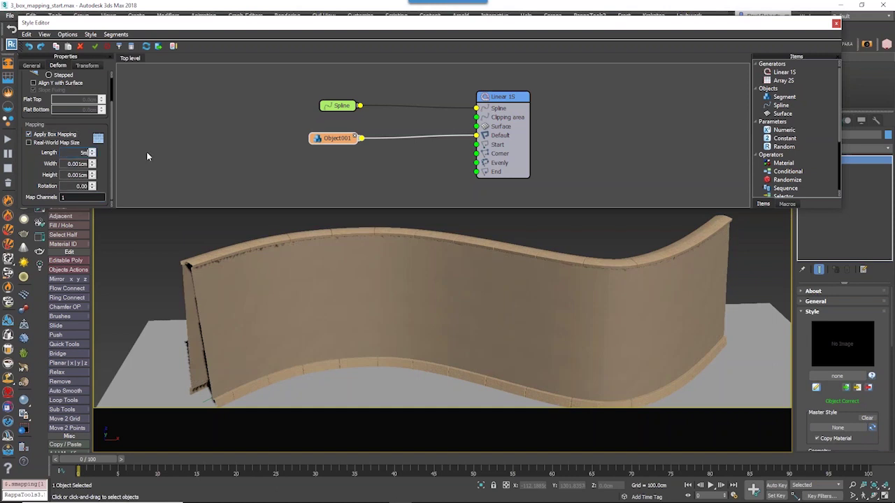
key(Tab)
text(5m)
key(Tab)
text(5m)
key(Return)
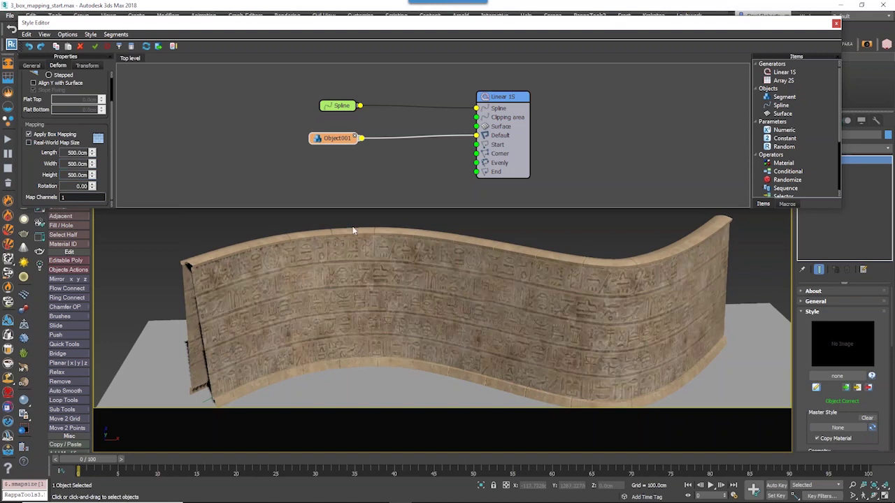
- Check the box-mapped texture on the wall up close, with and without edged faces
scroll(284, 274, up, 5)
middle_drag(285, 302, 292, 330)
key(F4)
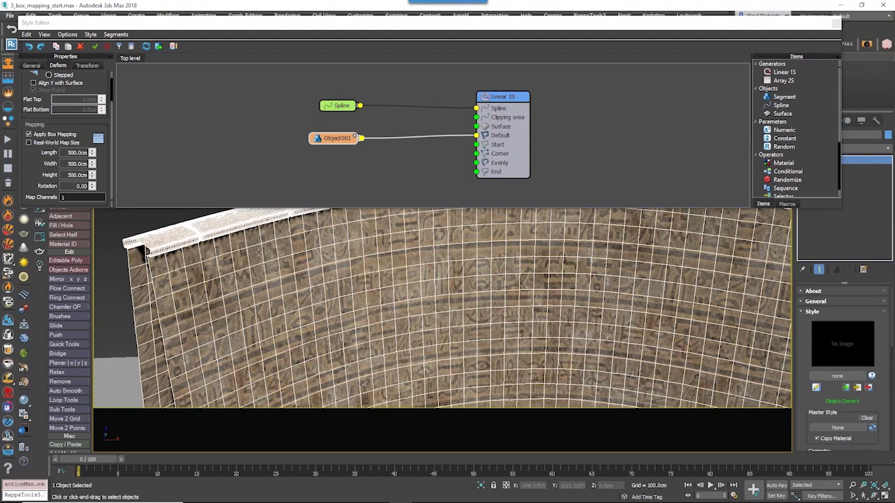
key(F4)
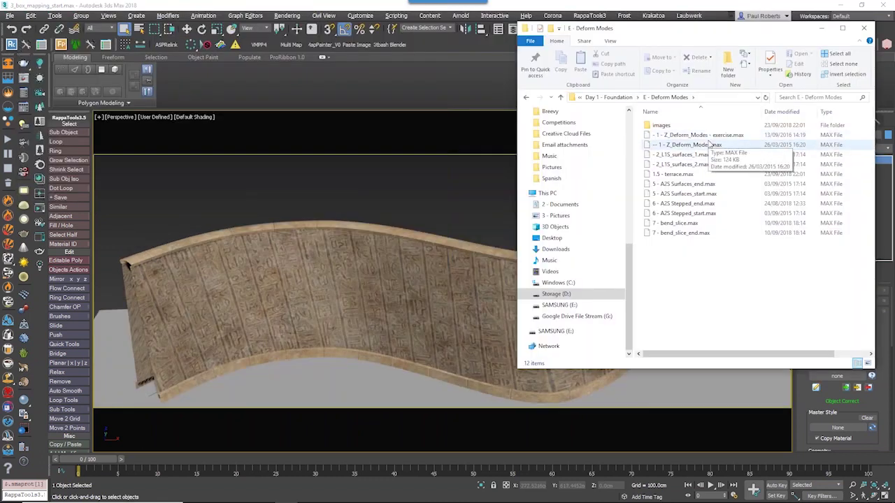
- Open the file "-- 1 - Z_Deform_Modes.max" from the E - Deform Modes folder as the new scene
drag(688, 145, 381, 214)
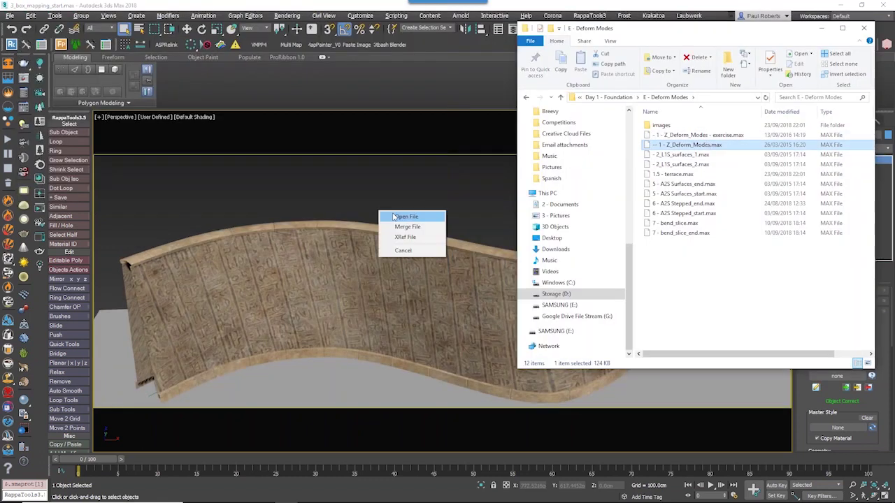
click(402, 219)
click(447, 271)
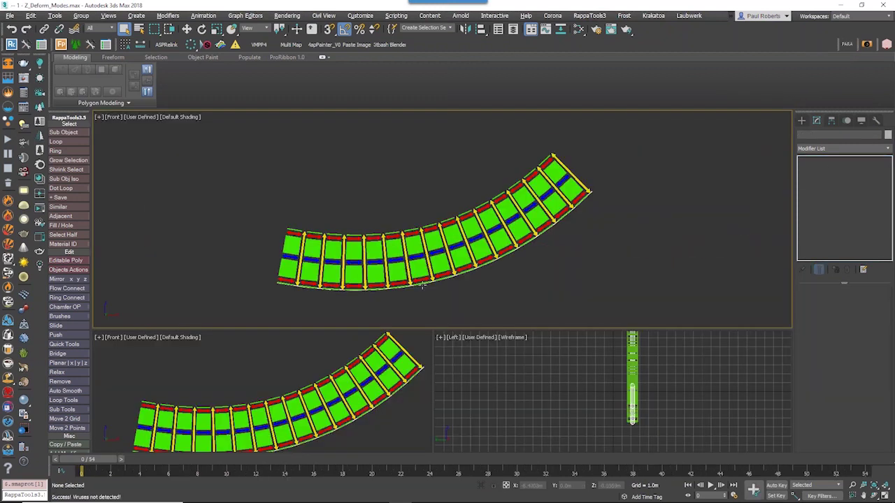
- Examine the curved strip and its path line from an angle and from the front with the grid shown, and check the timeline
click(422, 285)
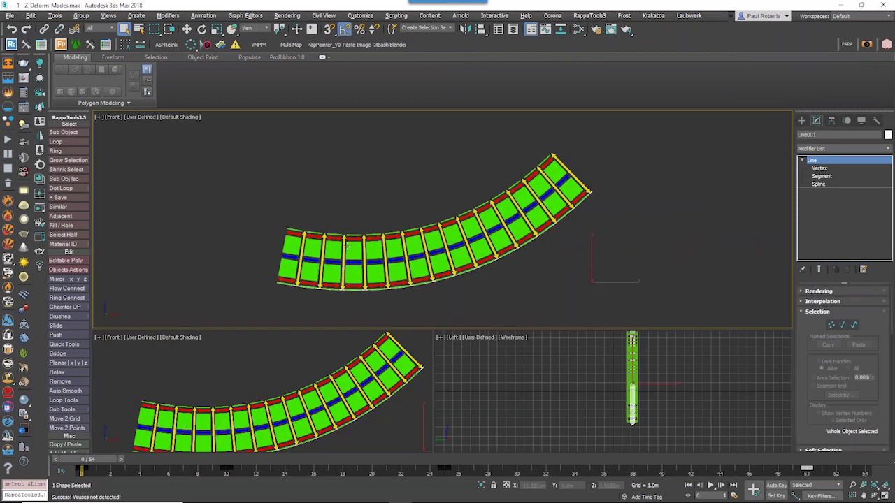
alt+middle_drag(352, 239, 366, 215)
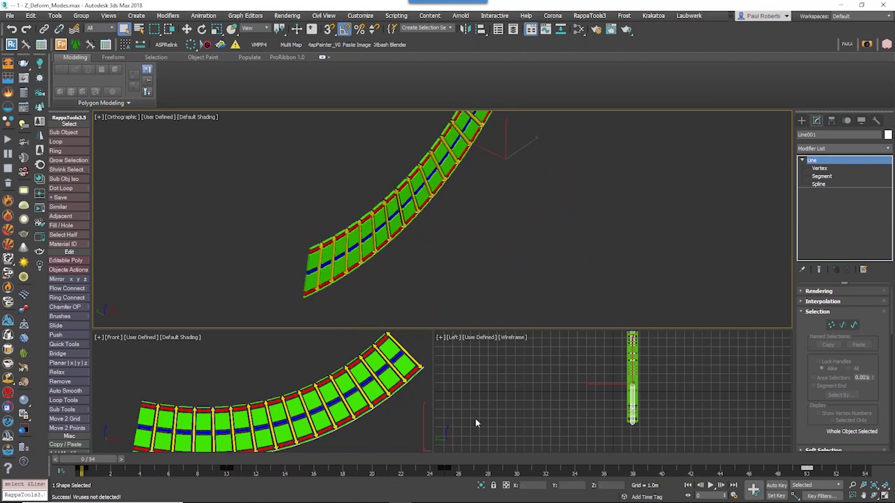
middle_drag(452, 275, 435, 213)
key(g)
scroll(418, 239, down, 4)
key(f)
key(z)
scroll(442, 224, down, 5)
scroll(383, 234, up, 2)
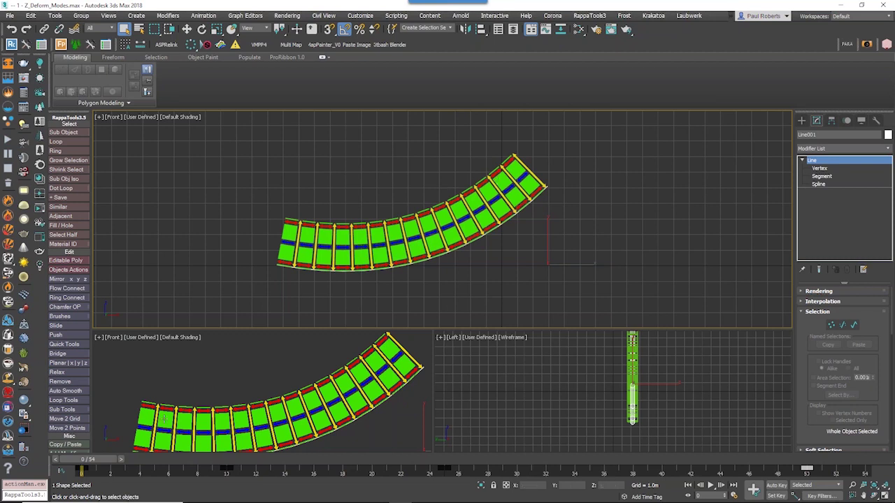
drag(100, 460, 83, 460)
click(424, 301)
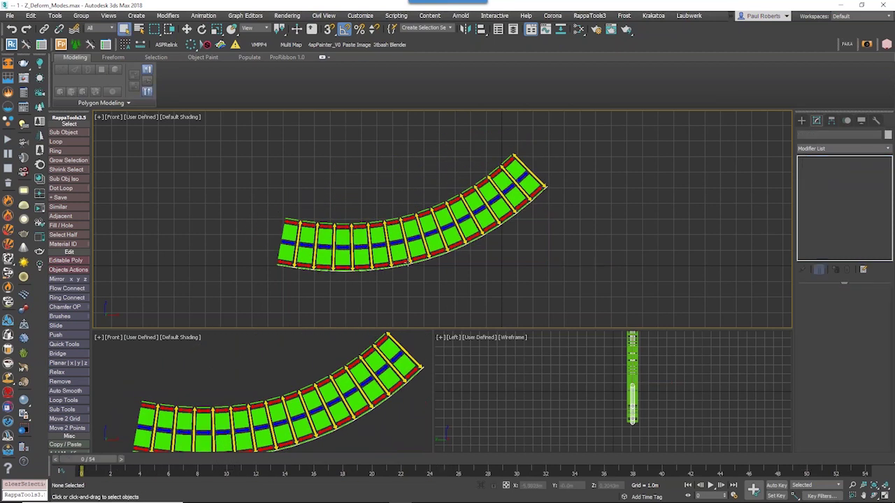
- Open the style graph of the curved RailClone strip and shorten its window so the strip stays in view
click(434, 238)
click(816, 386)
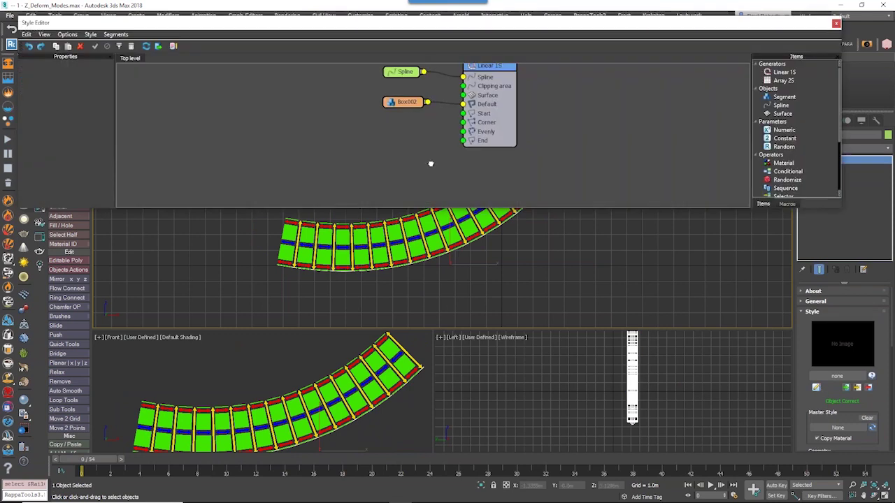
middle_drag(449, 237, 442, 279)
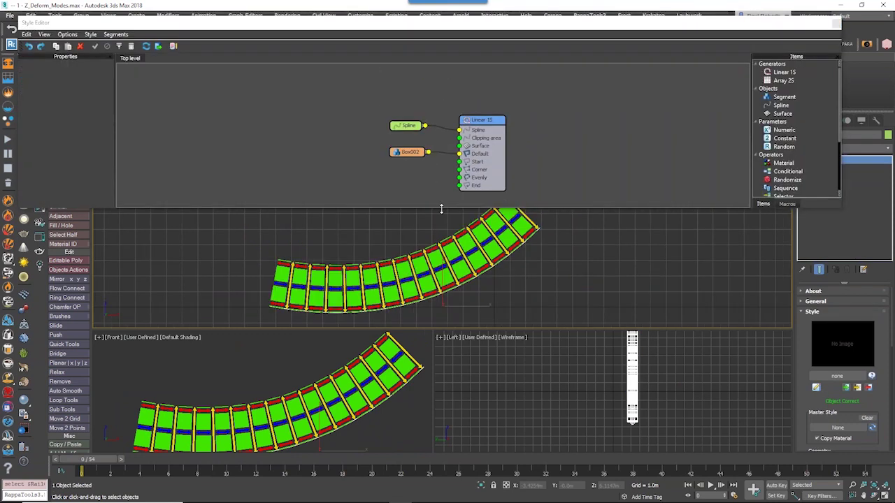
drag(441, 208, 441, 178)
scroll(436, 95, up, 2)
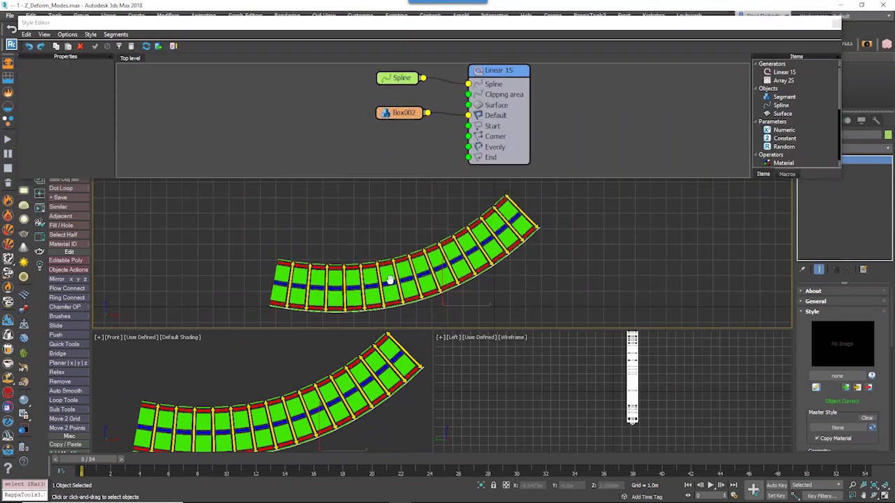
middle_drag(389, 280, 397, 263)
- Review the Box002 segment's fixed size and alignment options and open its Deform settings
click(385, 113)
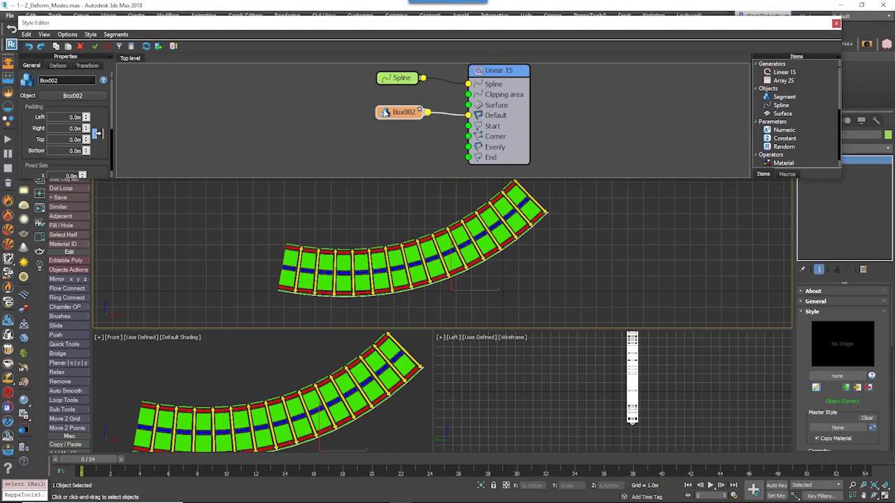
drag(110, 115, 117, 168)
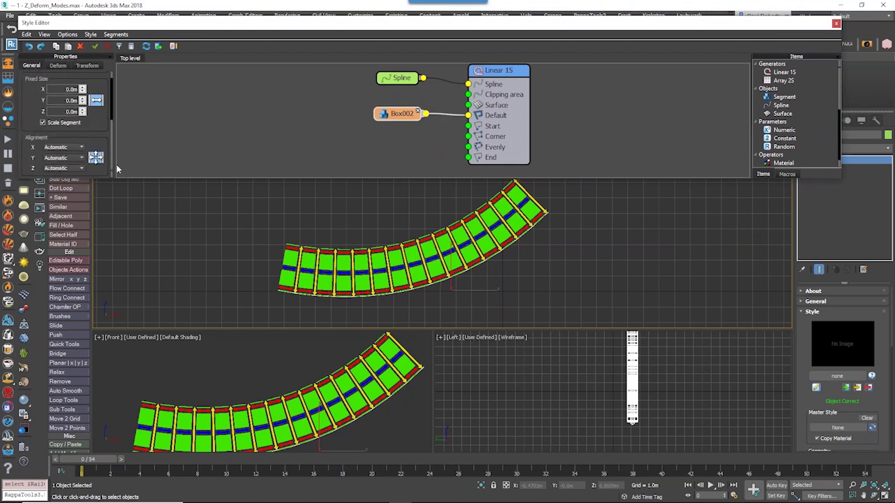
click(58, 65)
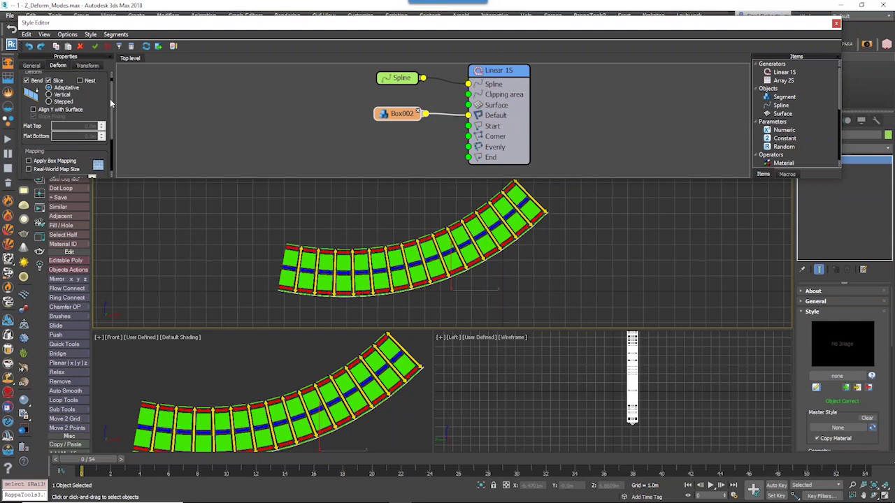
- Compare Vertical and Stepped deform modes on the Box002 segment while scrubbing to frame 9, finishing with Vertical
click(60, 99)
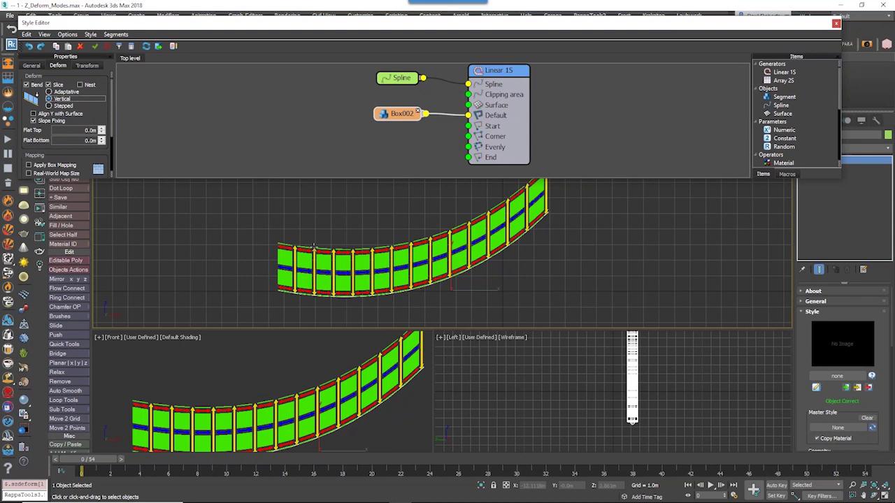
drag(92, 460, 112, 447)
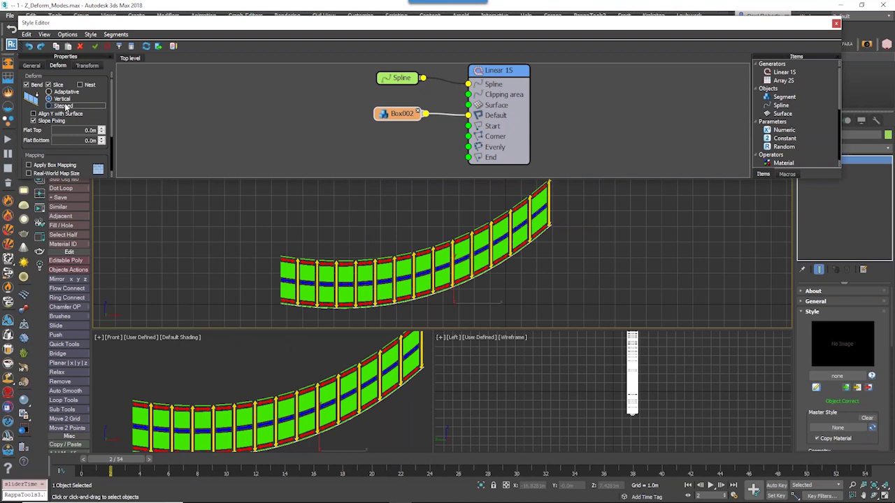
click(64, 104)
drag(128, 461, 242, 445)
click(63, 98)
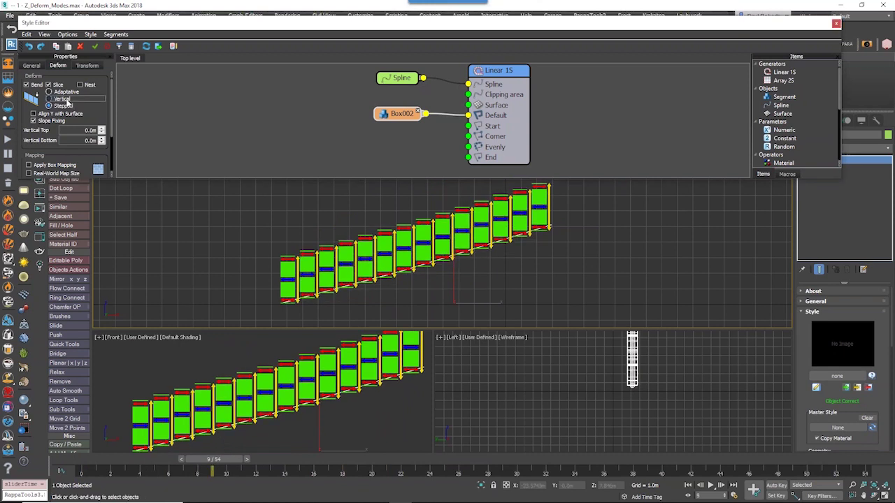
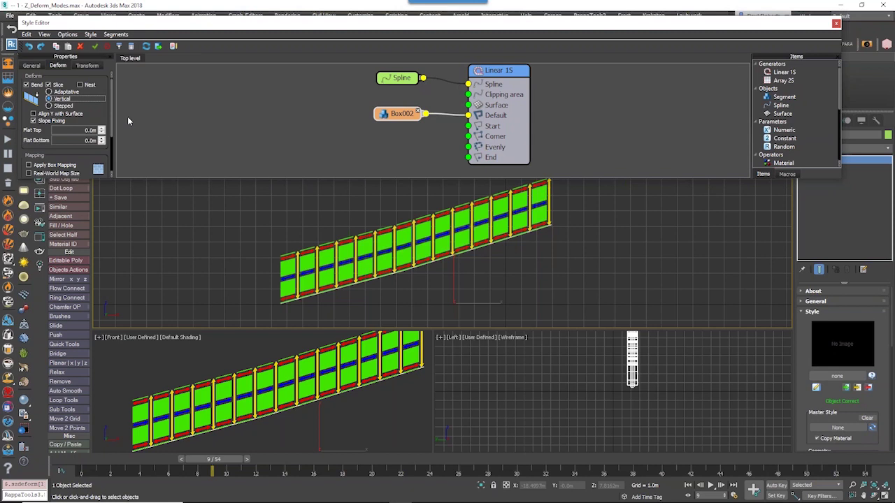
- Try a Flat Bottom of about 0.81 m, reset it to 0, and try a Flat Top of about 0.9 m
drag(100, 141, 168, 316)
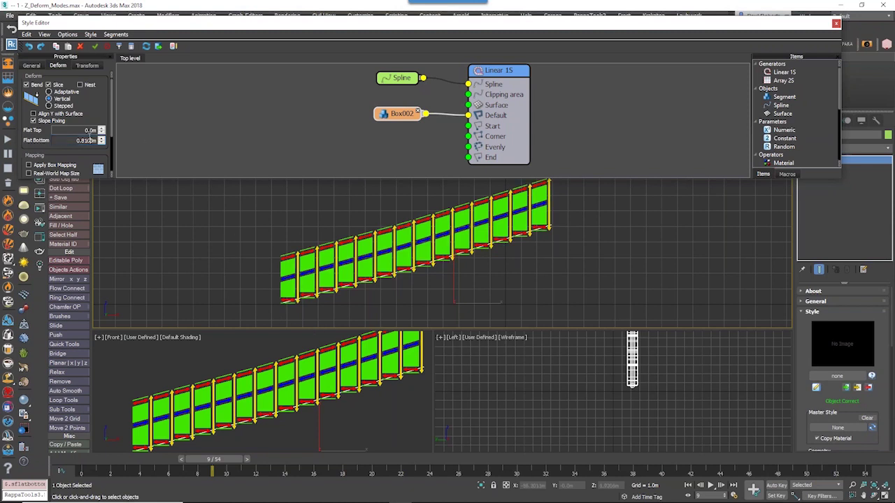
right_click(102, 141)
drag(102, 130, 113, 65)
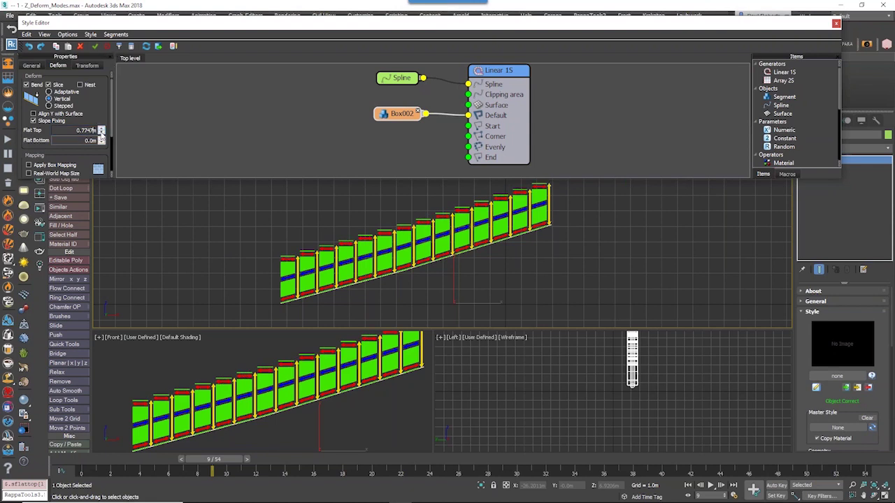
drag(100, 132, 98, 123)
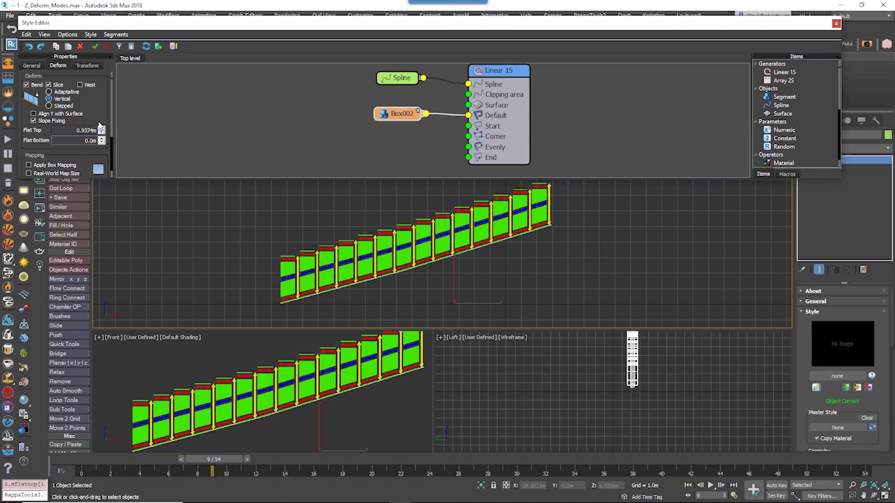
- Set the Box002 deform mode to Stepped with Vertical Top 0.6795 m and Vertical Bottom 0.7051 m
click(61, 106)
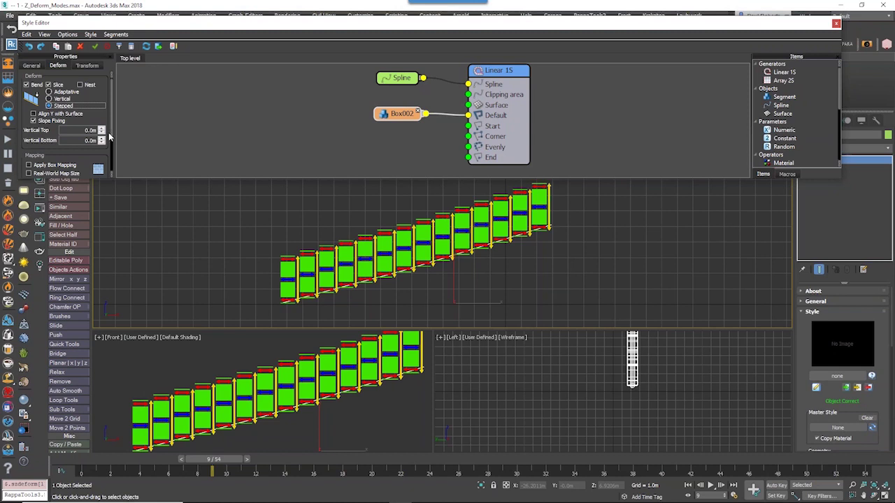
drag(102, 130, 4, 454)
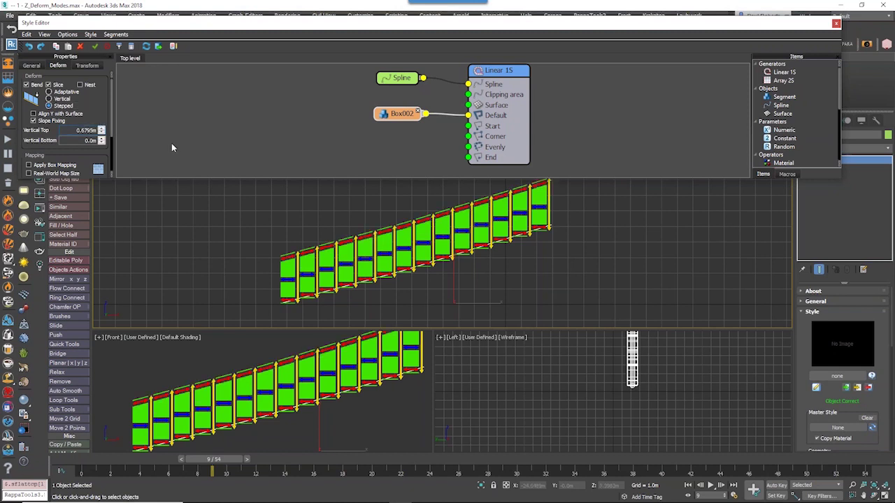
drag(102, 142, 102, 136)
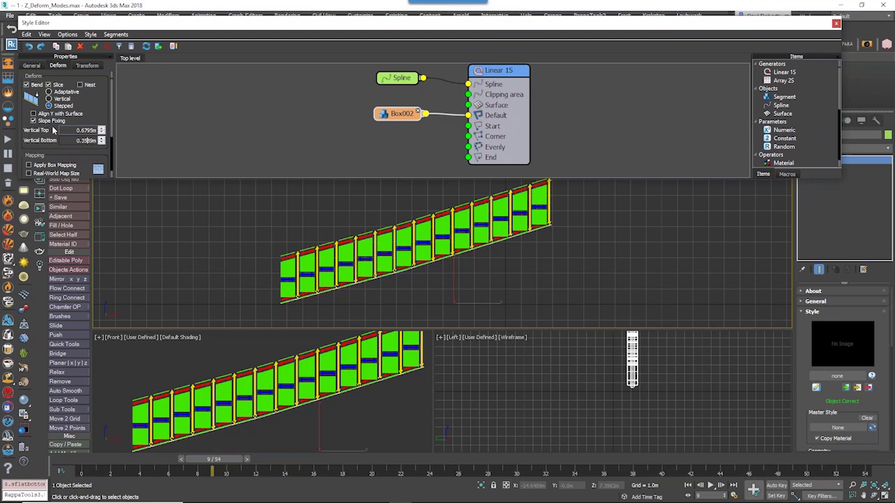
drag(66, 3, 174, 284)
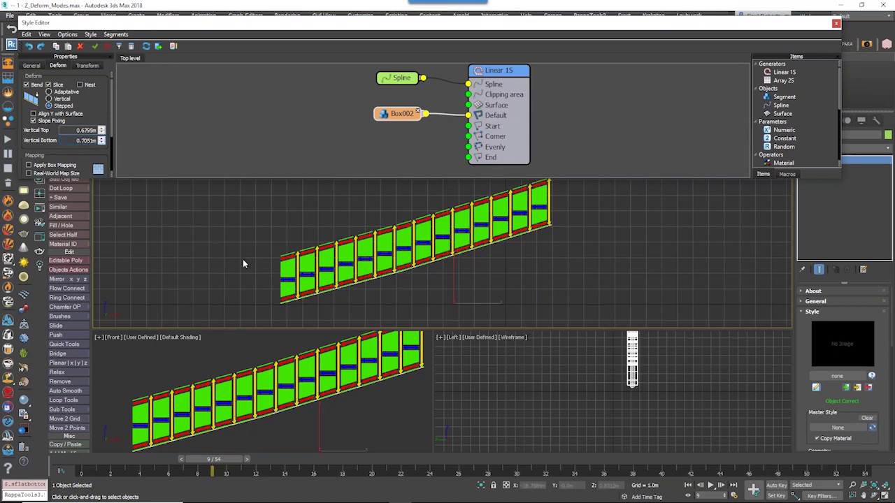
- Compare Vertical deform with the same offsets, return Box002 to Stepped, and close the style graph
scroll(295, 281, up, 3)
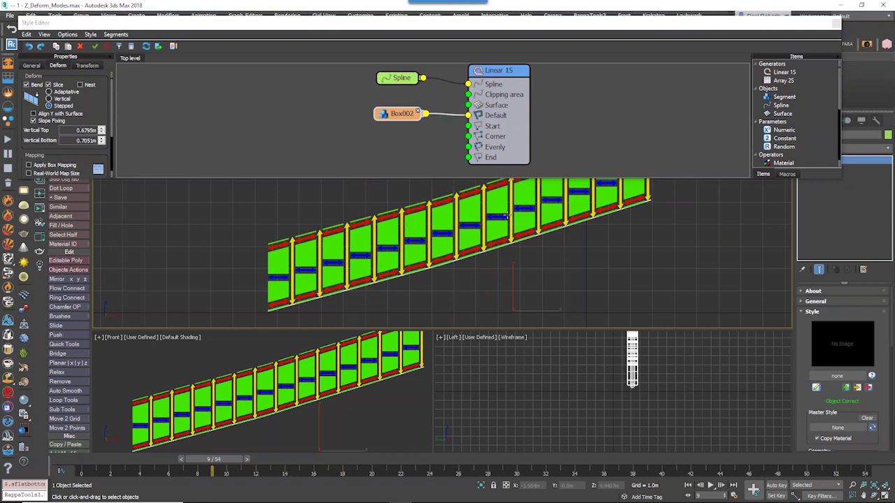
click(50, 98)
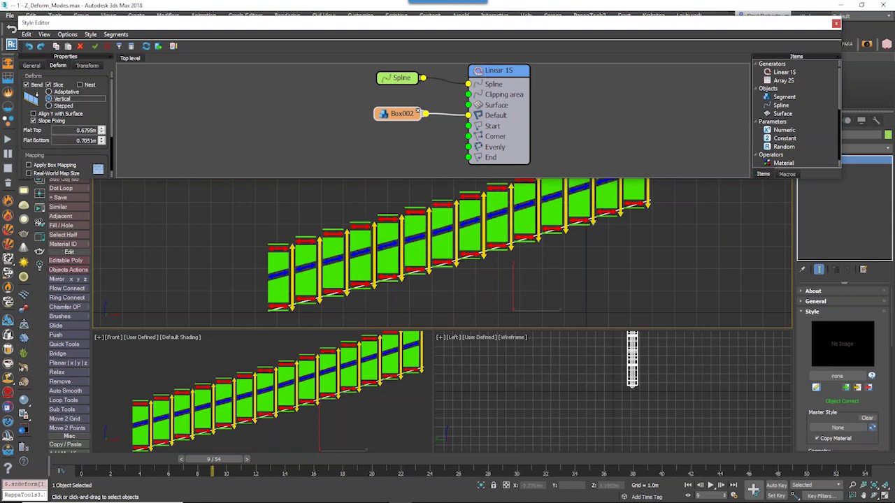
click(49, 105)
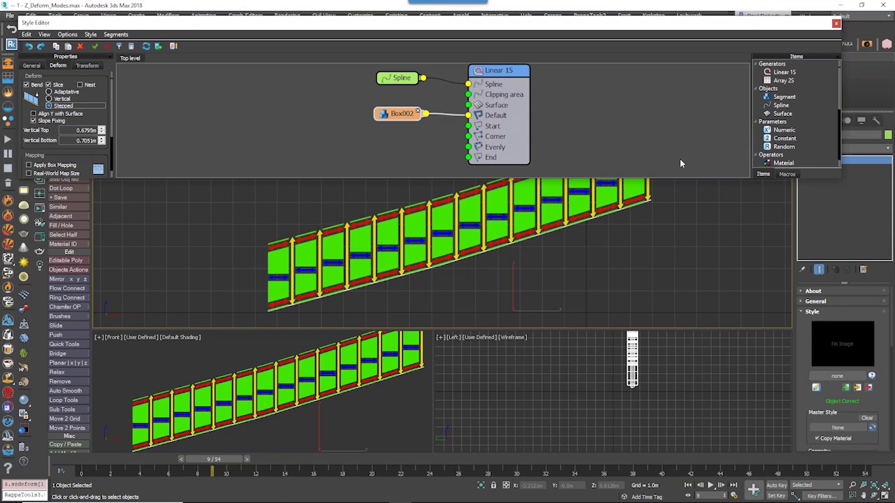
click(836, 23)
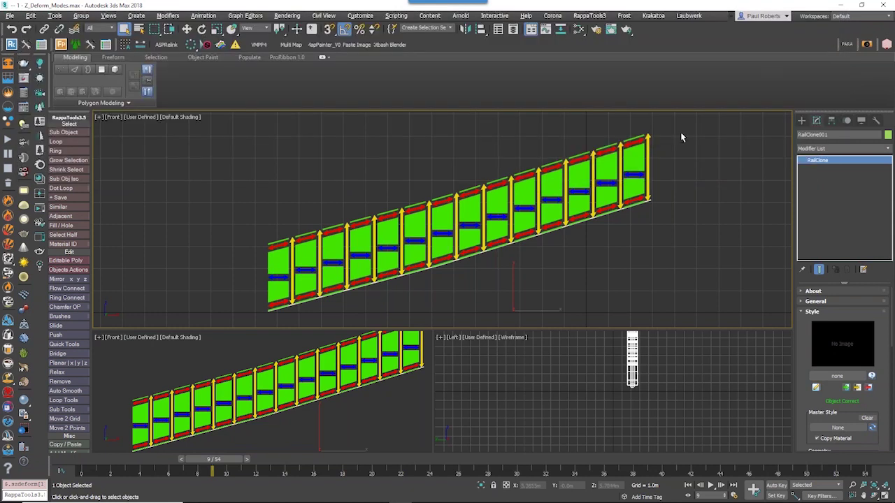
- Open "- 1 - Z_Deform_Modes - exercise.max" from the E - Deform Modes folder, continuing past missing assets and dismissing the Scene Converter
key(alt+Tab)
drag(692, 135, 402, 178)
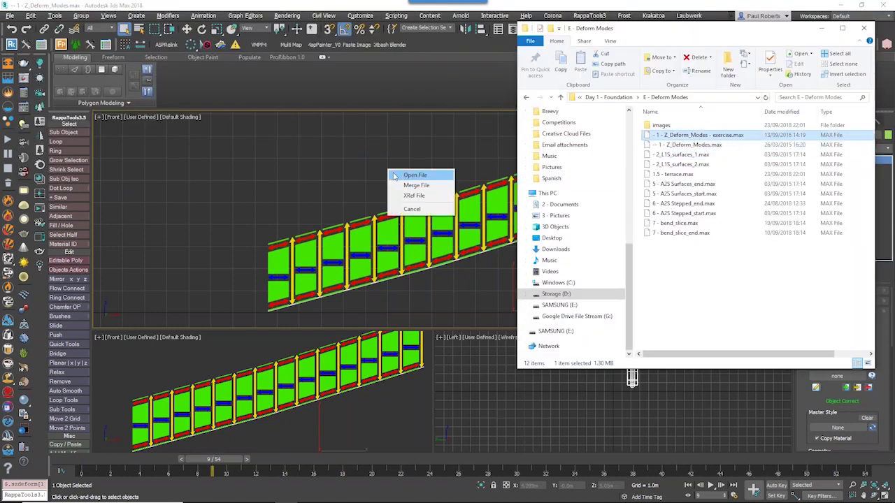
click(401, 176)
click(452, 273)
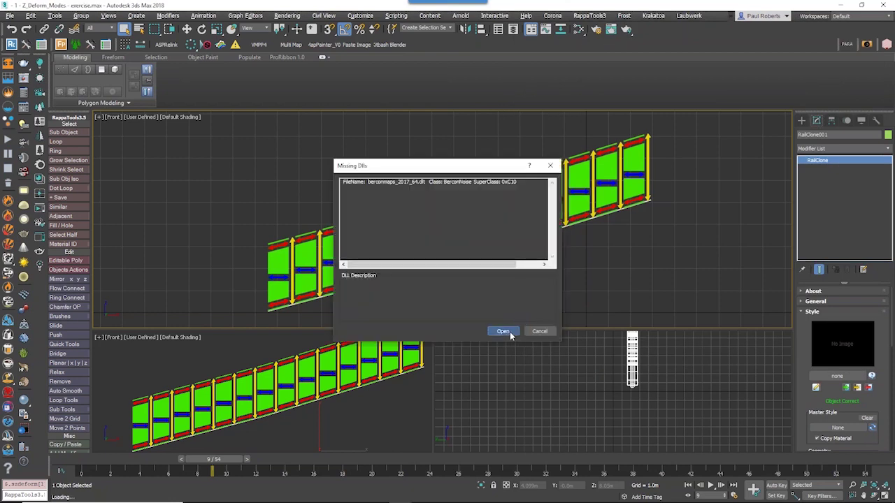
click(510, 331)
click(441, 334)
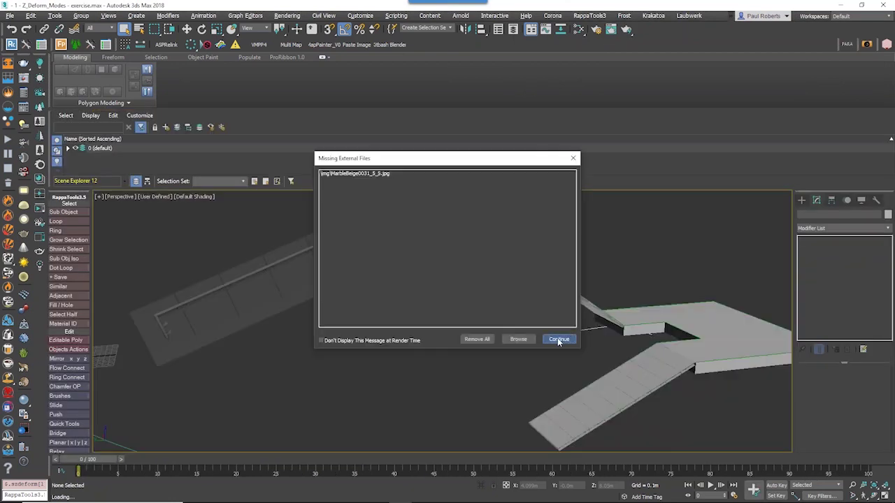
click(559, 341)
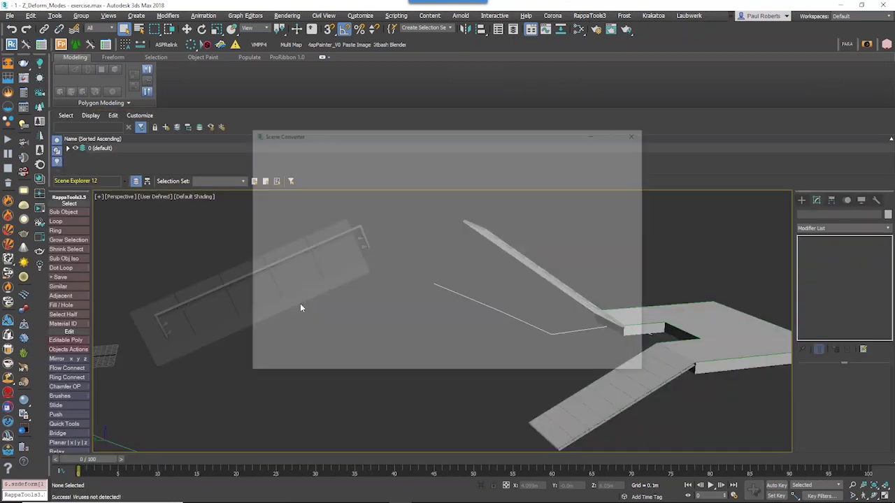
click(300, 302)
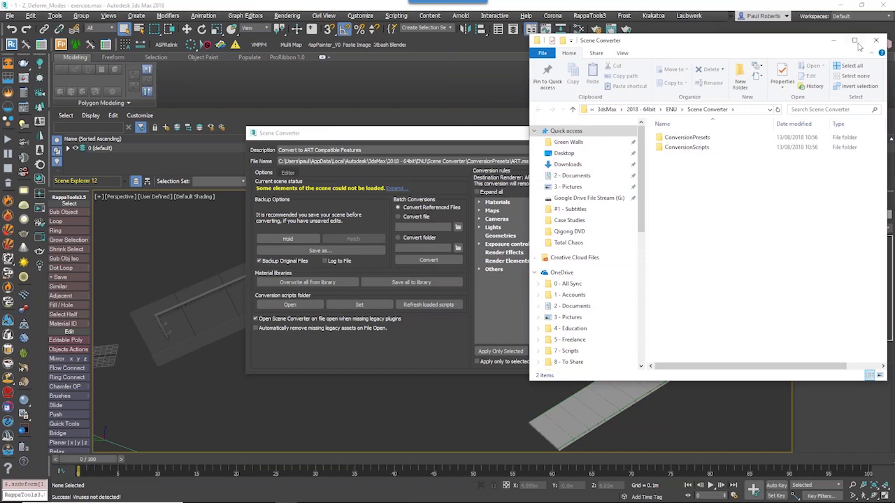
drag(857, 42, 736, 52)
click(751, 49)
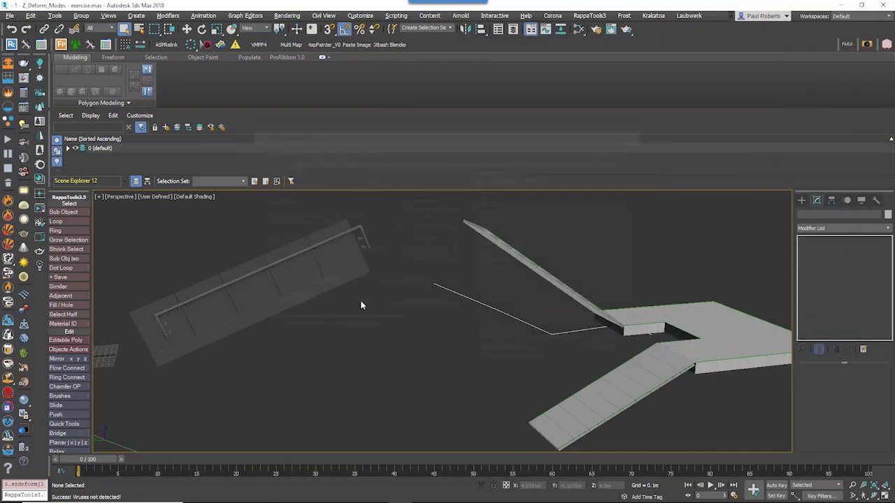
- Select the RC_Glass_Handrails object and open its RailClone style graph
click(311, 286)
key(z)
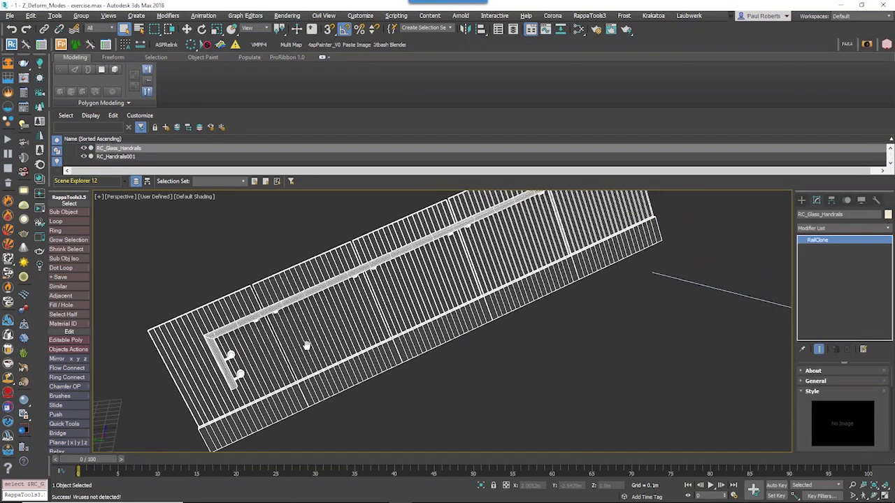
scroll(370, 313, down, 3)
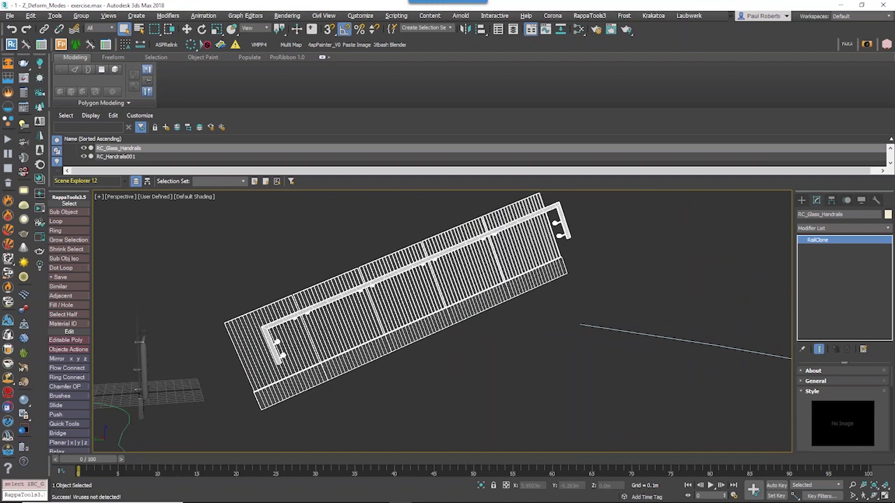
alt+middle_drag(370, 313, 391, 323)
scroll(412, 318, down, 6)
scroll(374, 318, up, 6)
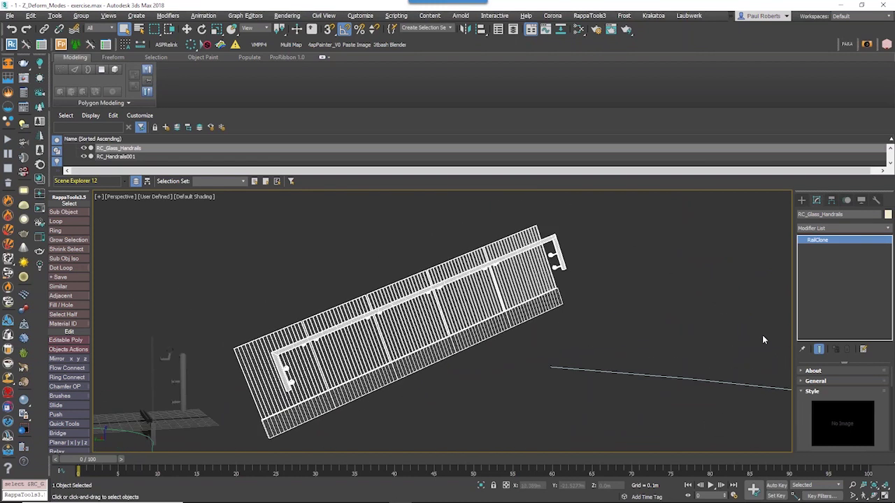
click(810, 390)
click(816, 403)
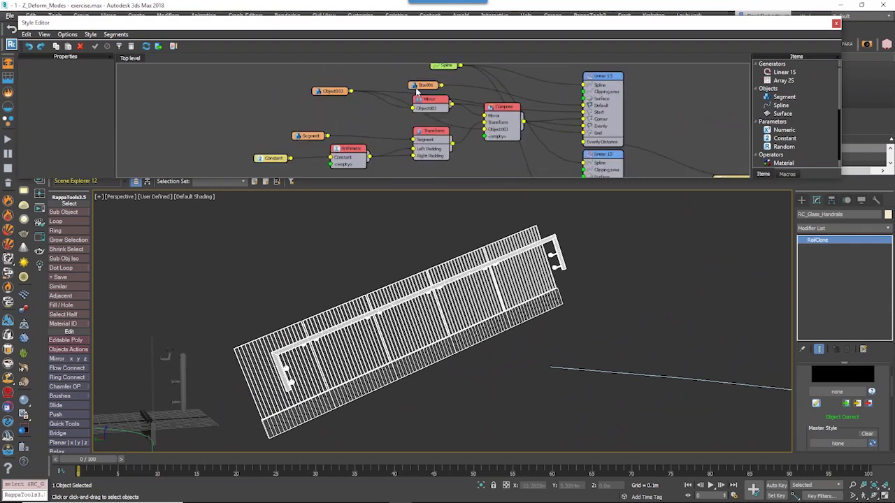
- Set the deform mode of the Box001, Object003 and Segment nodes to Vertical
click(417, 87)
click(58, 65)
click(56, 98)
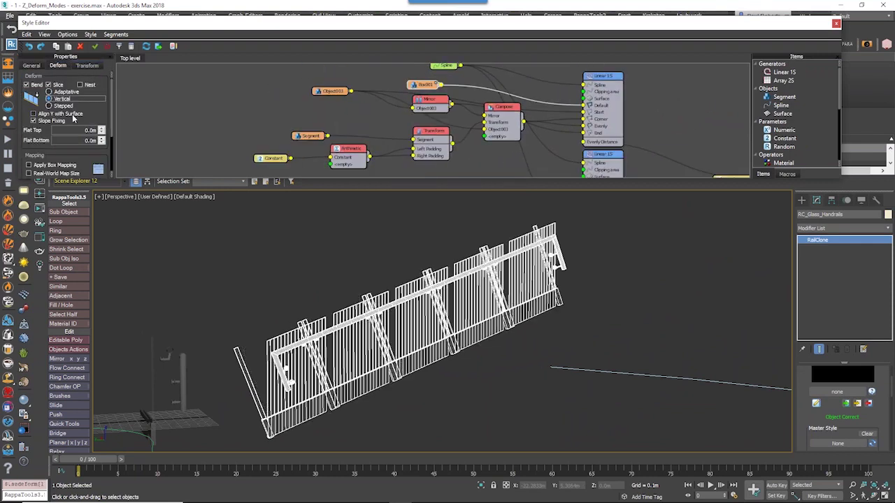
click(328, 90)
click(58, 65)
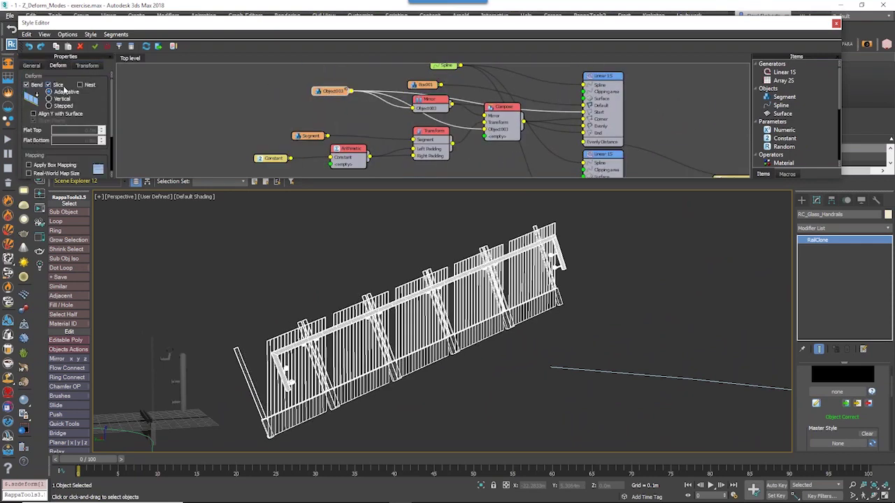
click(56, 98)
click(299, 135)
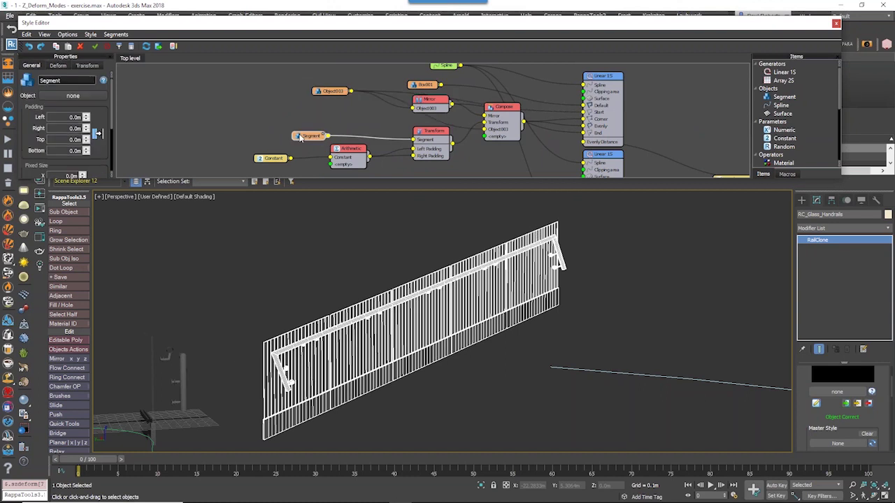
click(58, 65)
click(56, 99)
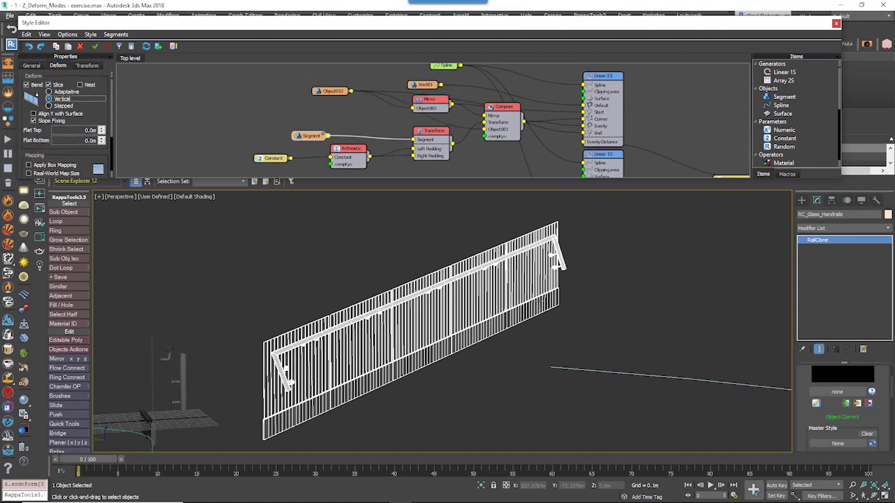
- Toggle the second Linear 1S generator off and on to identify the part it builds, and shift the Object001 node slightly
alt+middle_drag(538, 301, 510, 308)
middle_drag(438, 136, 399, 59)
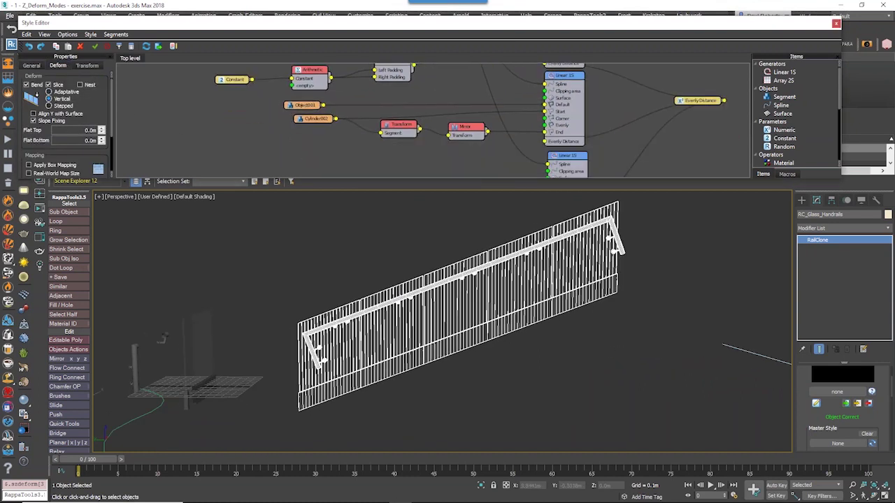
scroll(313, 354, up, 5)
middle_drag(529, 101, 527, 108)
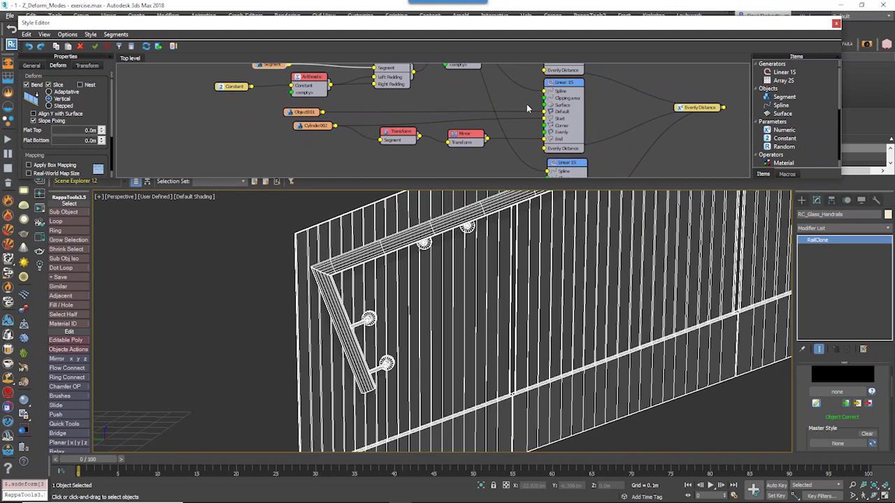
click(563, 82)
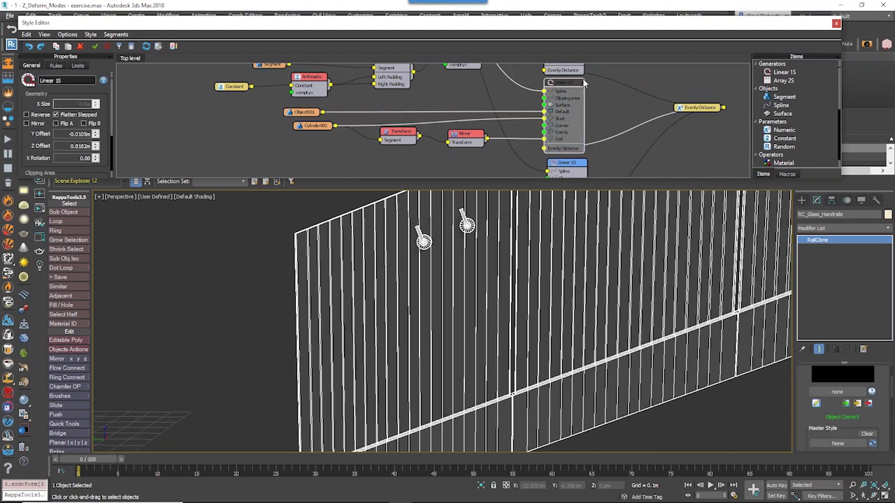
drag(294, 117, 316, 116)
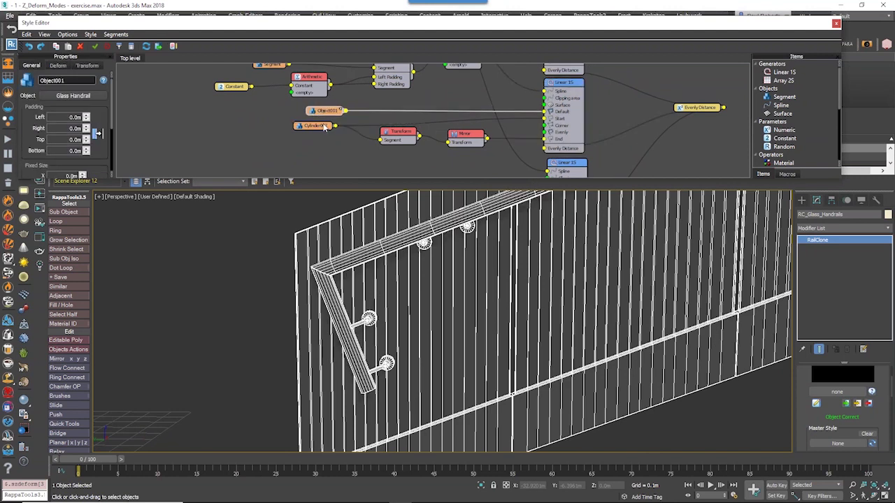
- Set the deform mode of the Cylinder002 handrail end segment to Vertical
click(332, 128)
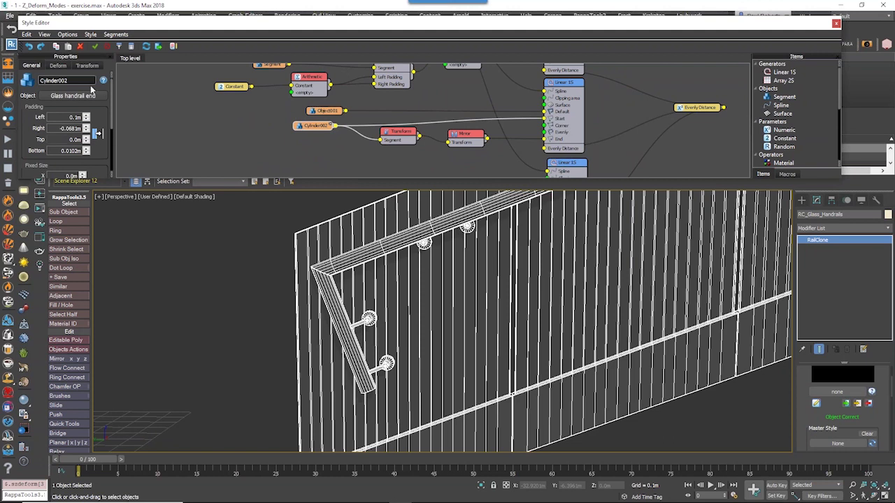
click(58, 65)
click(56, 98)
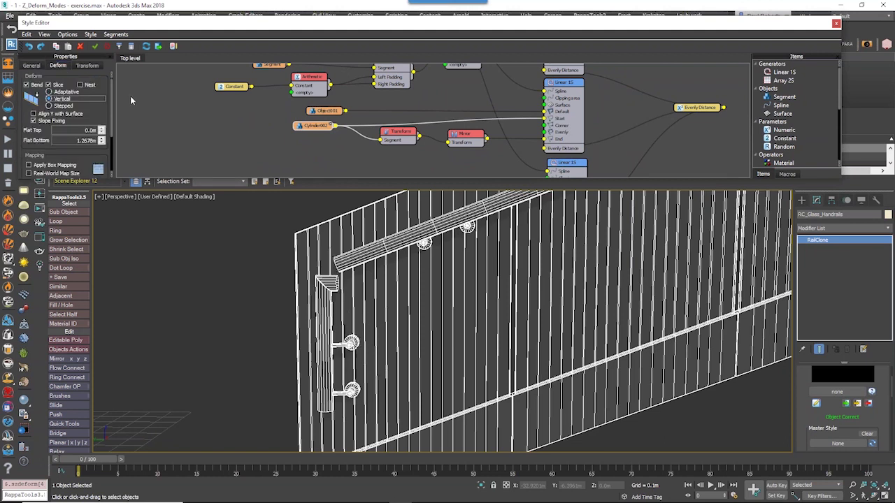
- Set the deform mode of the Object001 handrail segment to Vertical
click(332, 112)
click(58, 65)
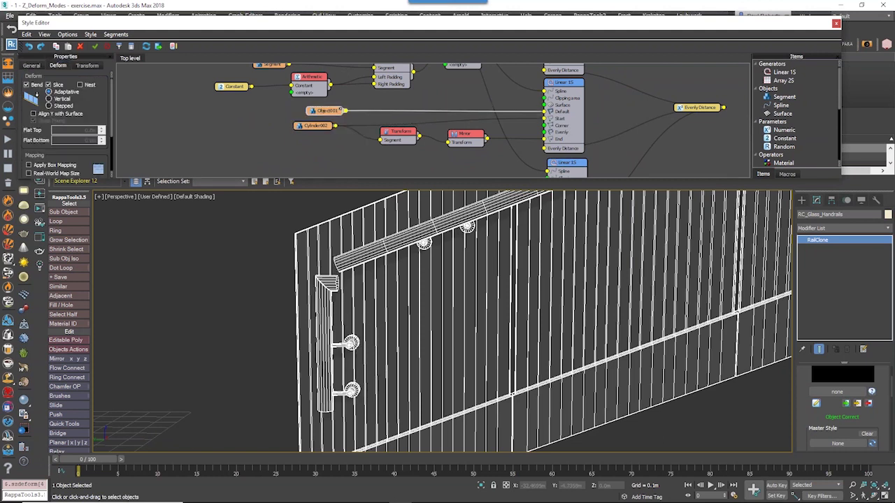
click(59, 98)
click(59, 99)
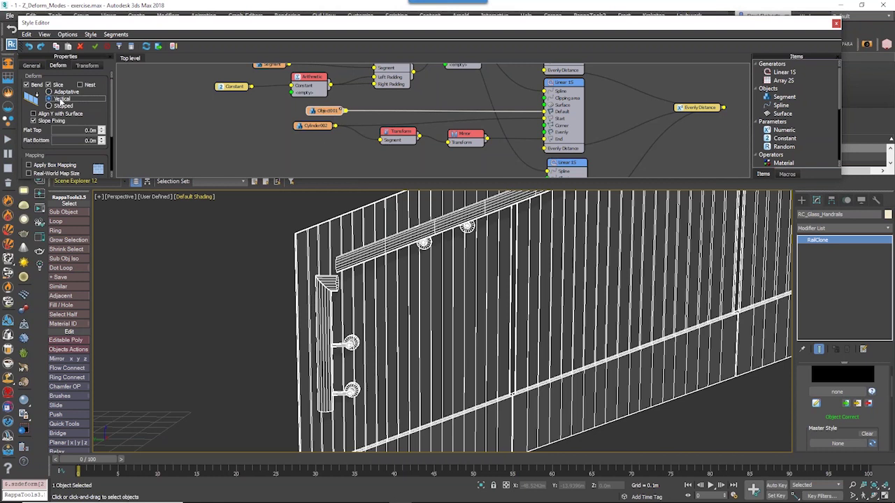
- Set the Cylinder002 handrail end segment to Stepped deform with Vertical Top 0.4113 m and Vertical Bottom 1.3946 m, comparing it against Vertical mode
click(320, 126)
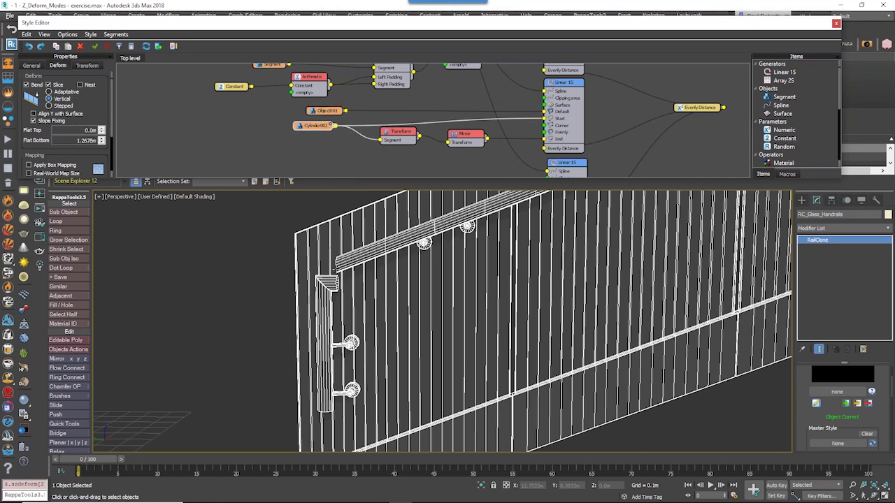
click(94, 131)
click(63, 106)
drag(100, 142, 103, 140)
mouse_move(101, 129)
mouse_down()
mouse_move(101, 113)
mouse_move(101, 129)
mouse_up()
click(61, 99)
drag(46, 230, 133, 69)
click(60, 106)
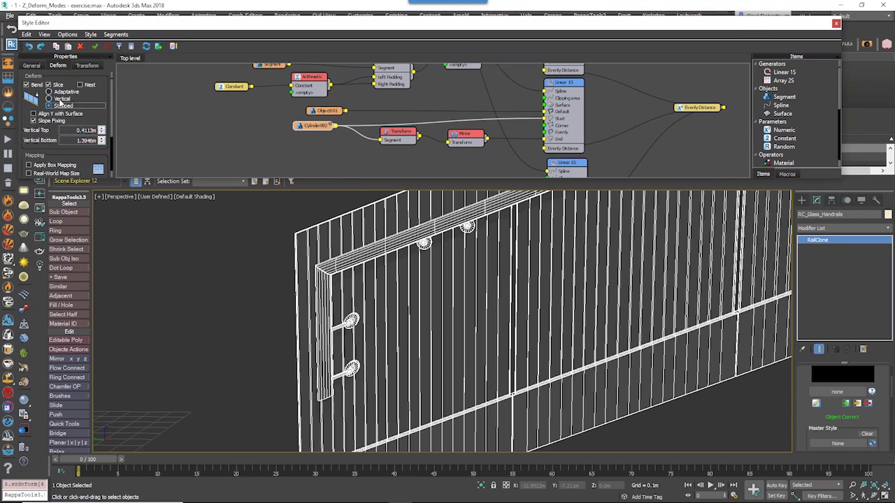
click(59, 100)
click(59, 105)
- Replace the Spline node's base object in the glass handrail style with the staircase edge spline
scroll(376, 313, down, 1)
scroll(550, 368, down, 2)
middle_drag(550, 368, 410, 323)
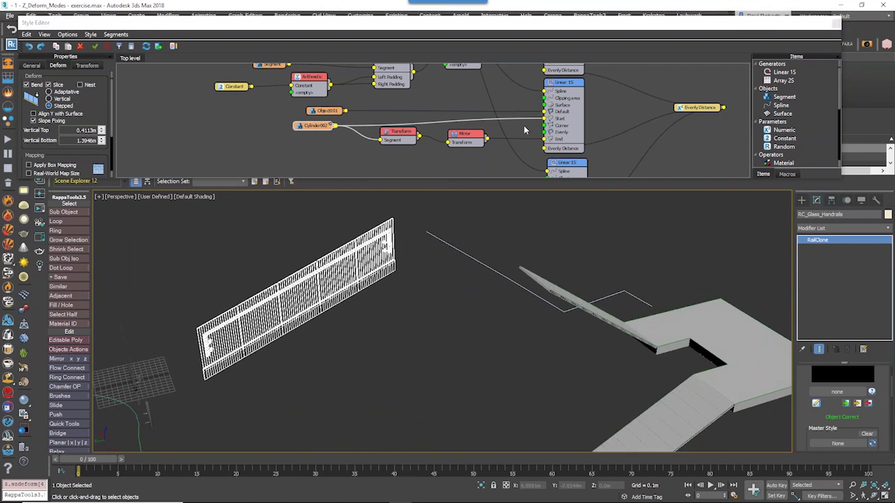
middle_drag(524, 127, 470, 76)
scroll(470, 76, down, 1)
middle_drag(456, 76, 450, 198)
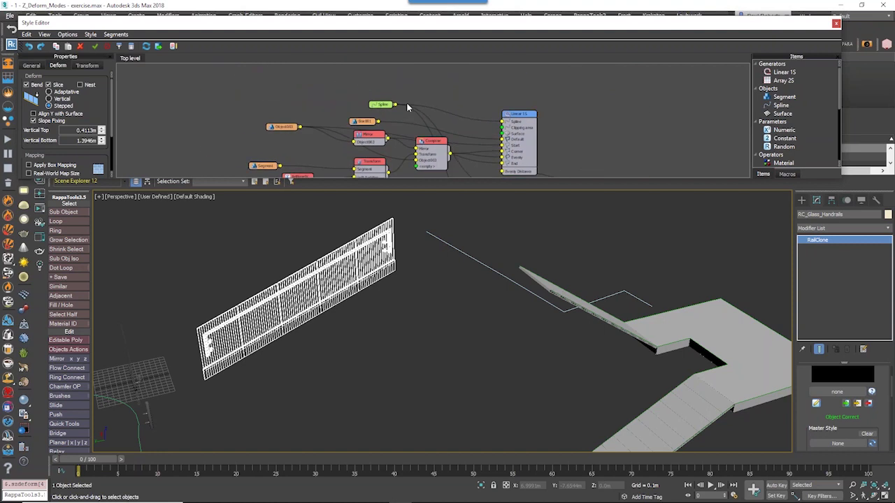
click(382, 104)
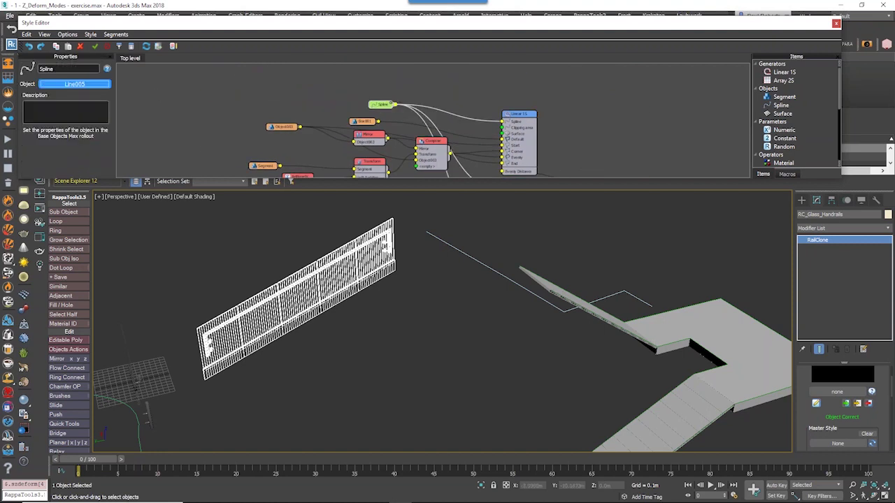
click(651, 346)
- Select the RC_Handrails001 stair object and open its RailClone style graph
mouse_move(651, 345)
alt+middle_down()
mouse_move(714, 366)
mouse_move(634, 406)
mouse_move(590, 401)
mouse_move(582, 419)
alt+middle_up()
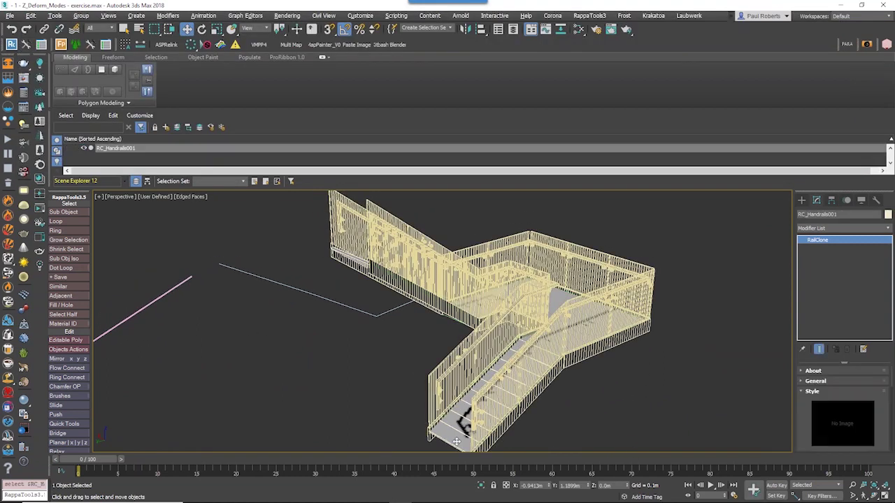
scroll(489, 305, up, 10)
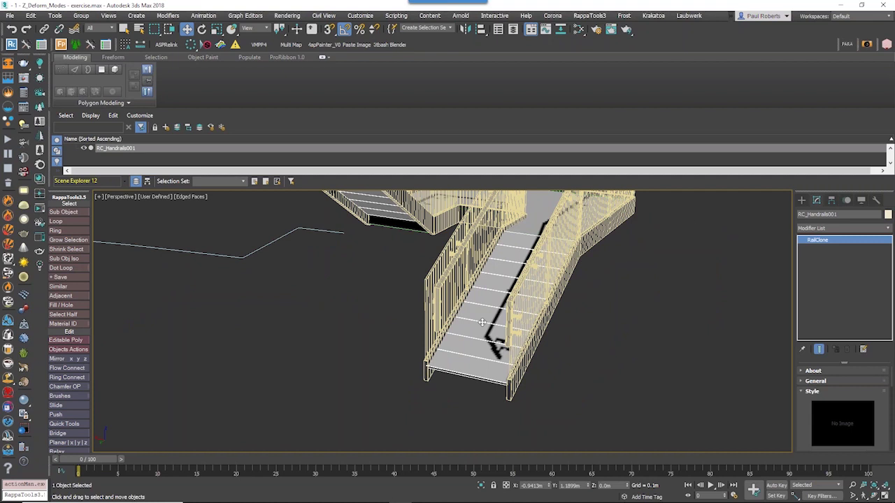
scroll(488, 305, down, 8)
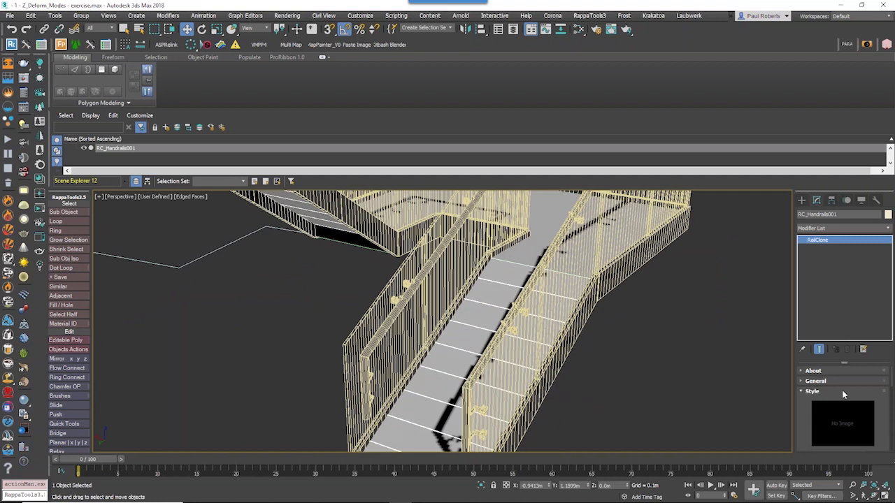
scroll(812, 410, down, 3)
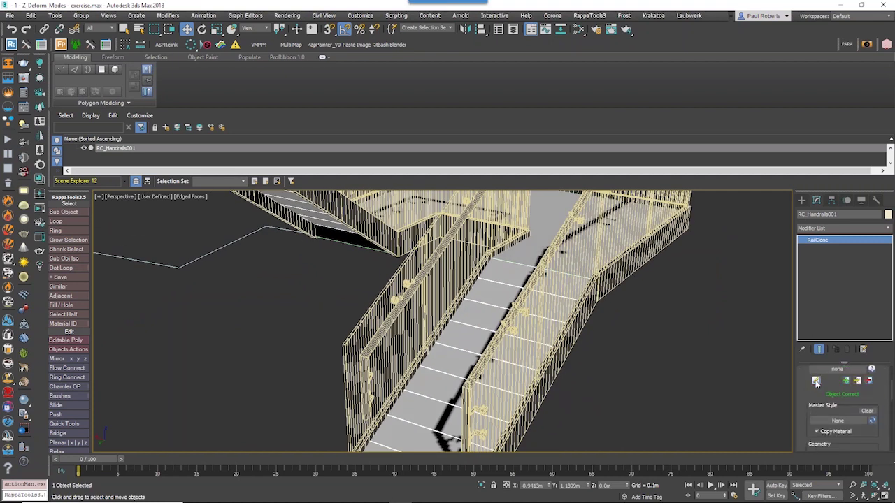
click(815, 382)
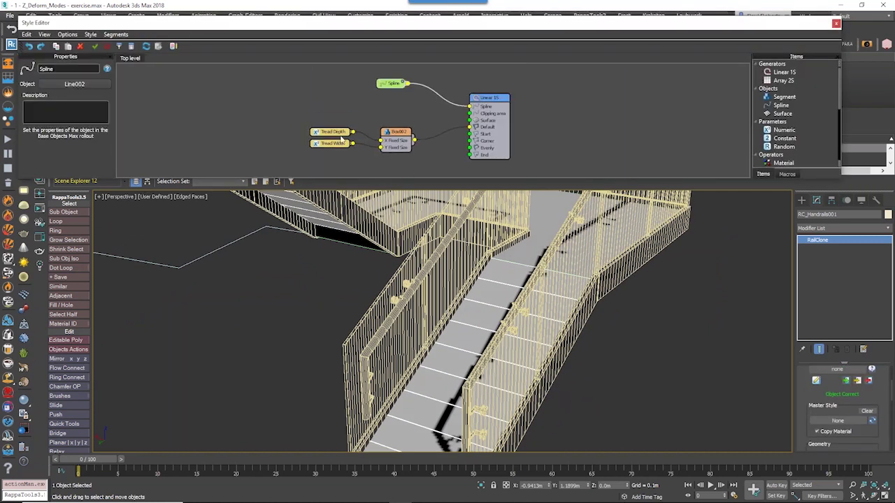
- Set the deform mode of the Box002 stair tread segment to Stepped
click(388, 135)
click(59, 66)
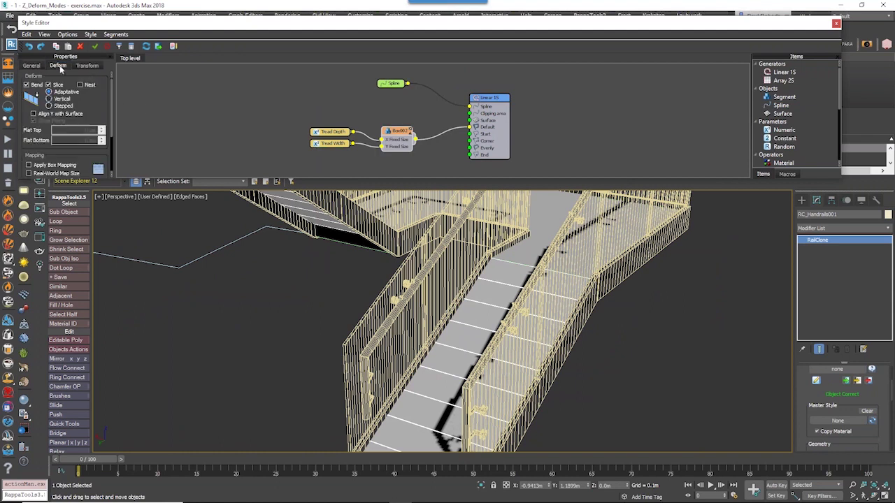
click(63, 105)
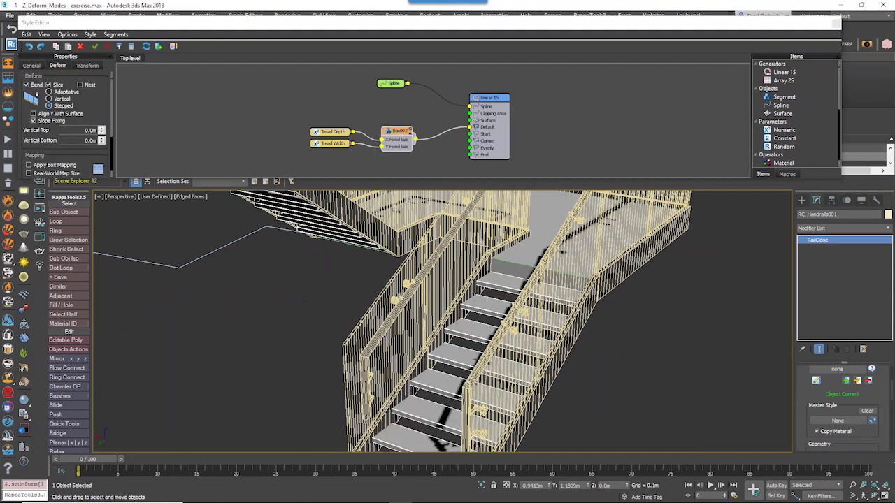
click(485, 101)
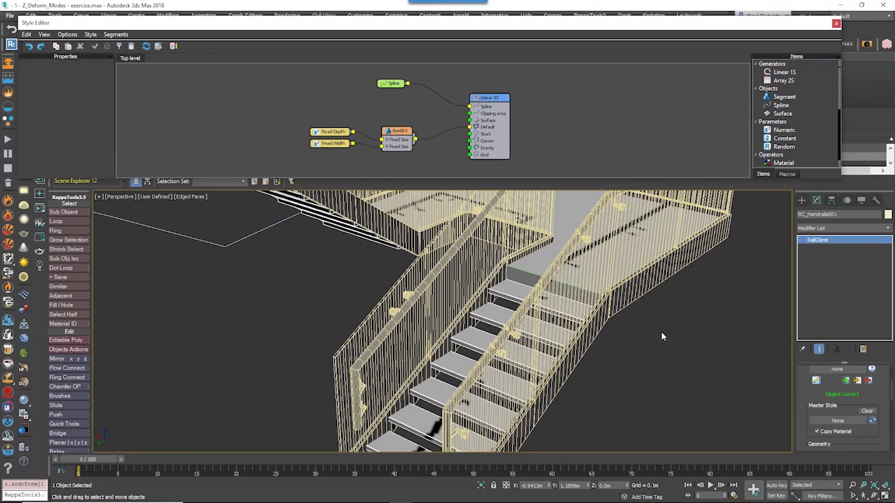
- Inspect the stair treads and glass handrails from several angles, and close the style graph
scroll(661, 336, down, 6)
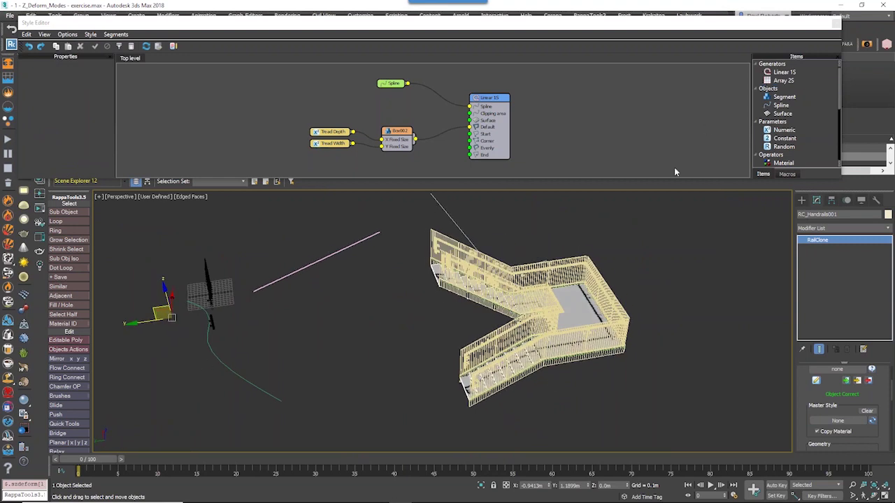
alt+middle_drag(594, 349, 473, 394)
scroll(485, 386, up, 4)
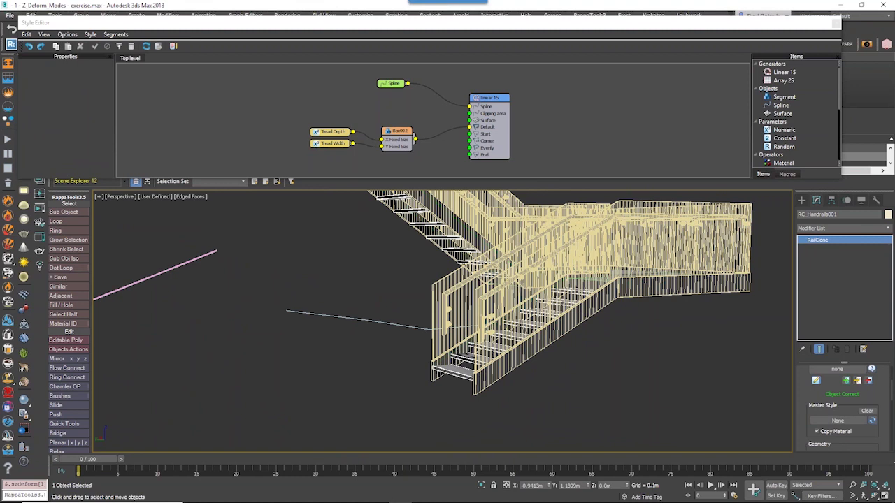
alt+middle_drag(549, 331, 527, 353)
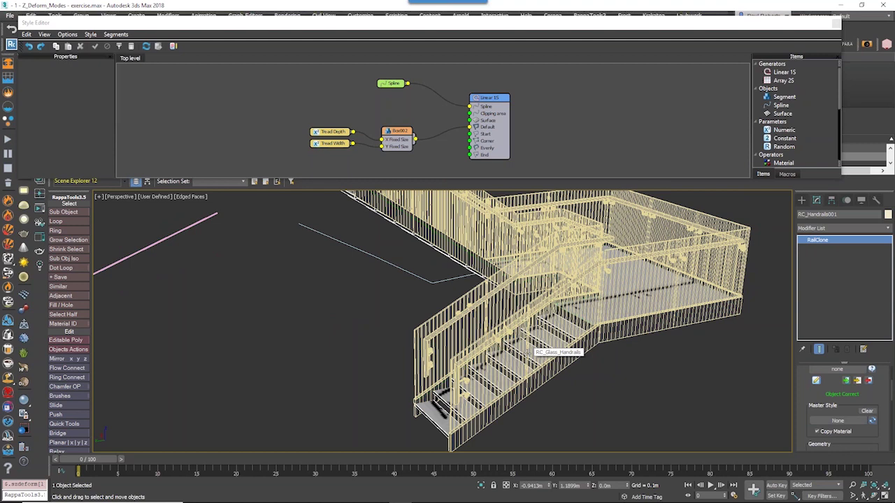
click(836, 23)
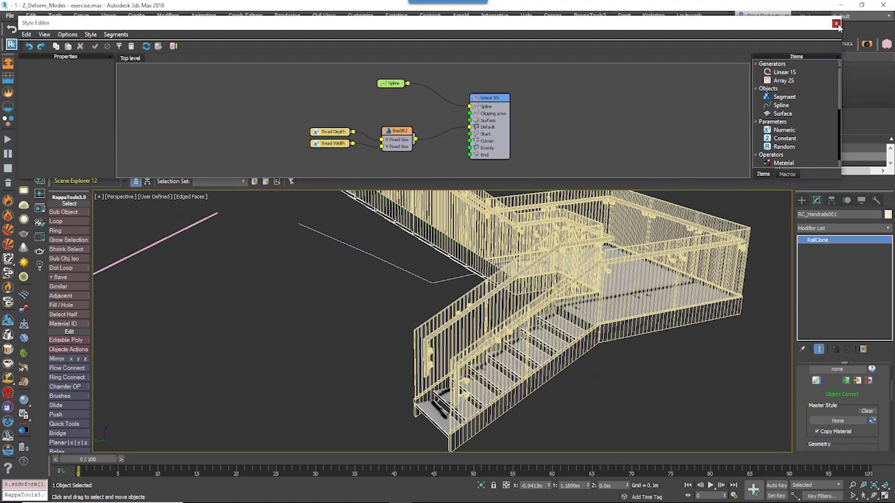
alt+middle_drag(548, 328, 538, 295)
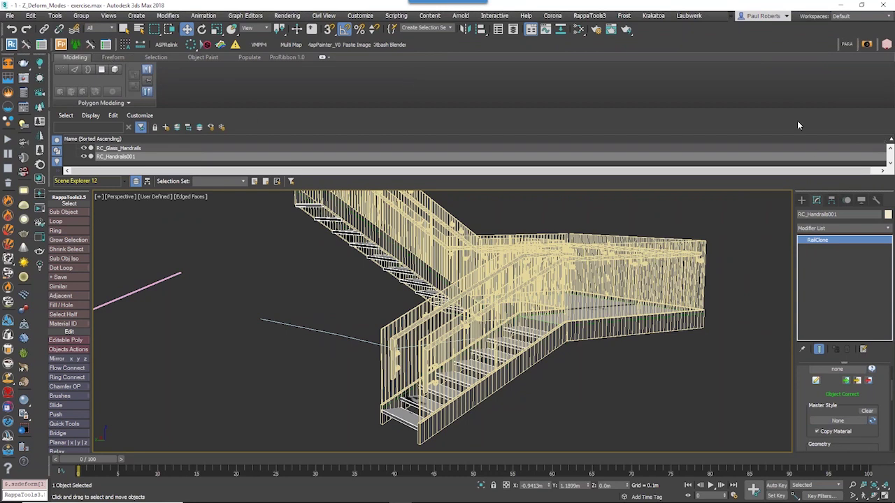
- Undock the Scene Explorer and close it to enlarge the viewport
drag(58, 168, 50, 249)
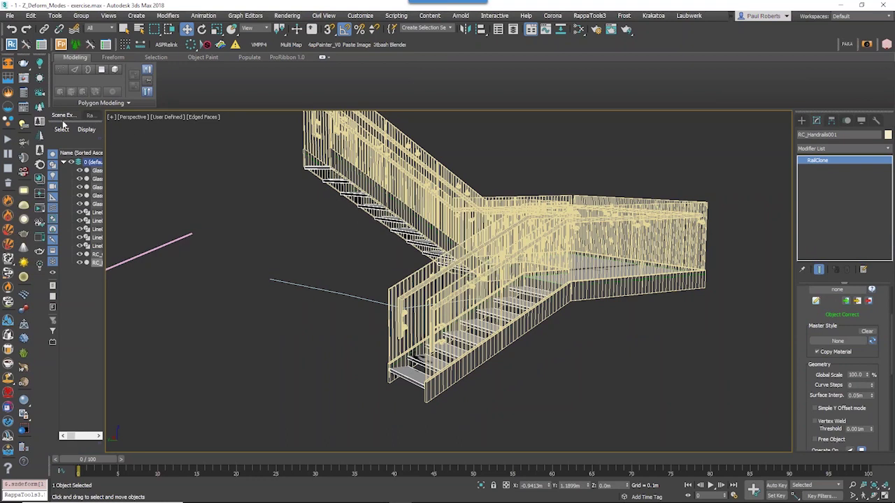
drag(62, 119, 275, 190)
click(306, 193)
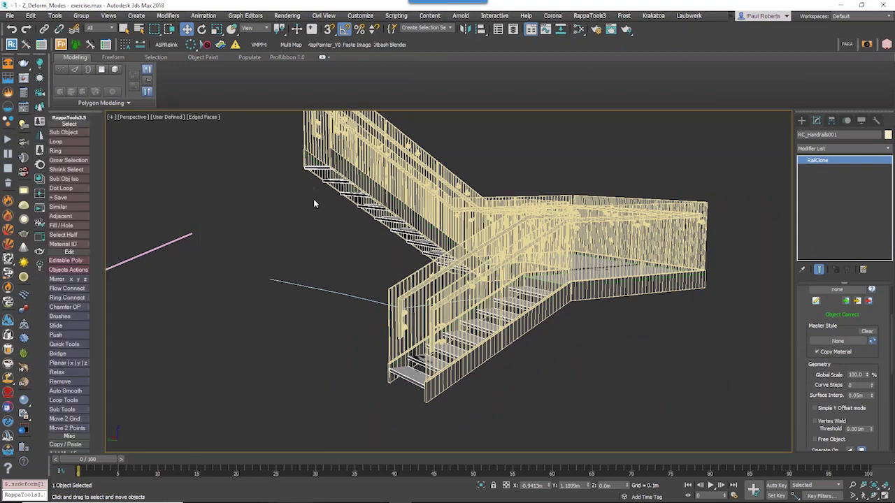
- Switch to File Explorer and browse to the A - Clipping folder inside Day 2 - Advanced
key(alt+Tab)
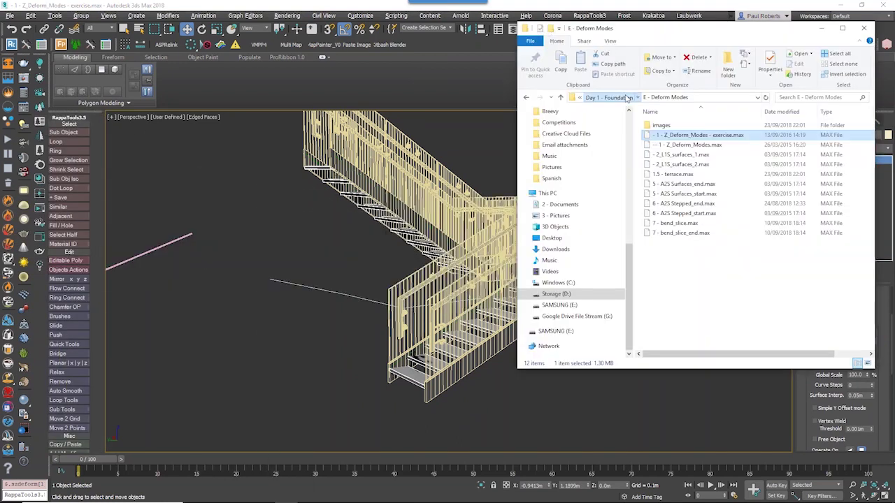
click(631, 97)
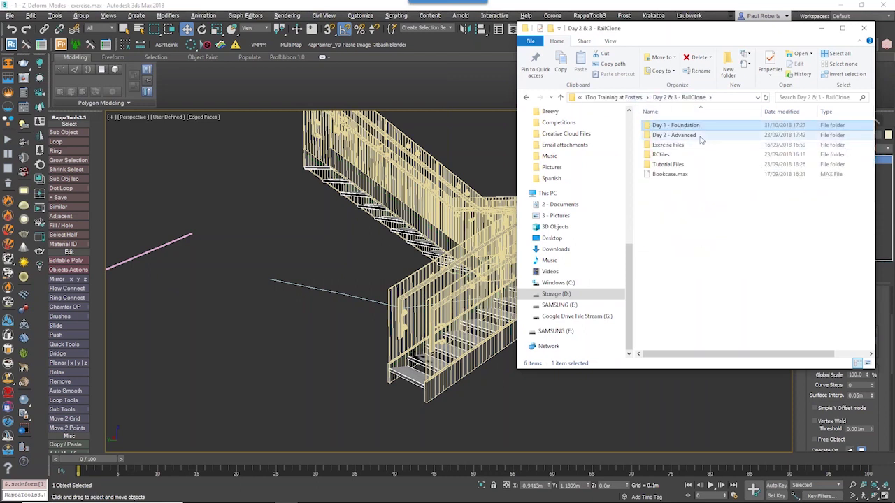
double_click(694, 136)
double_click(674, 128)
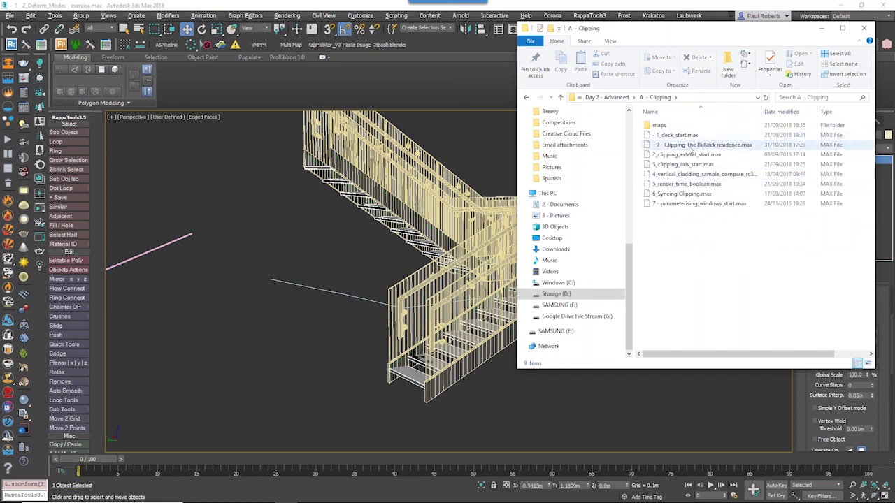
- Open "- 9 - Clipping The Bullock residence.max" in 3ds Max without saving the current scene, adopting the file's unit scale
drag(690, 145, 288, 272)
click(308, 276)
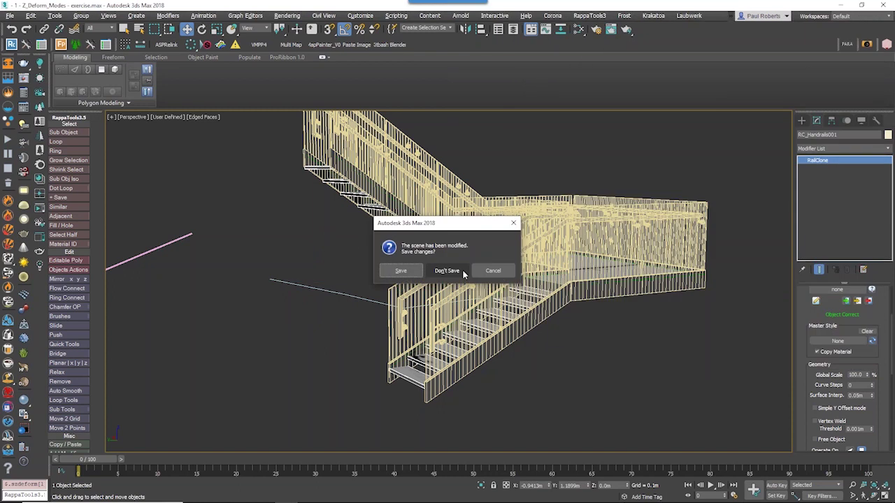
click(446, 272)
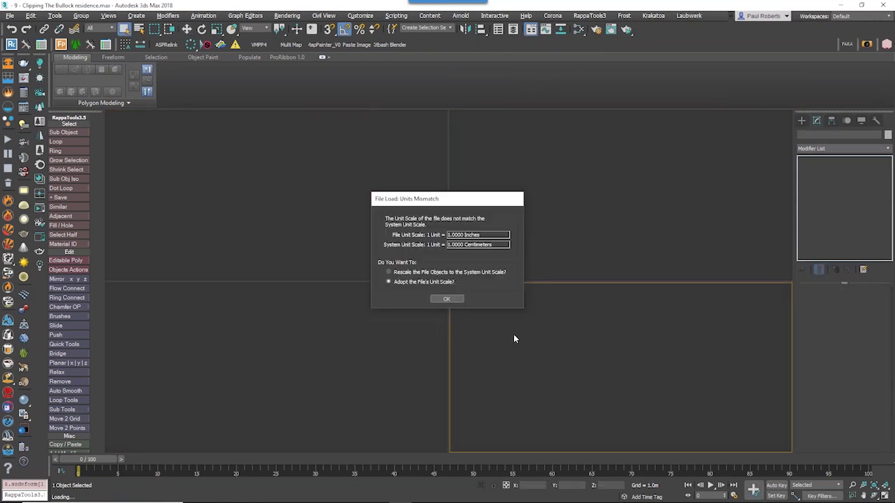
click(447, 299)
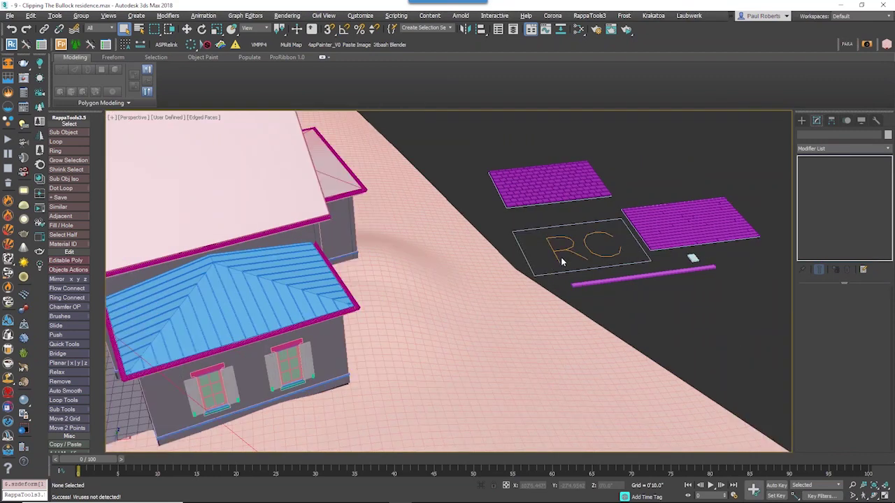
- Select the RoofSplines shape that outlines the house's roof faces
click(563, 262)
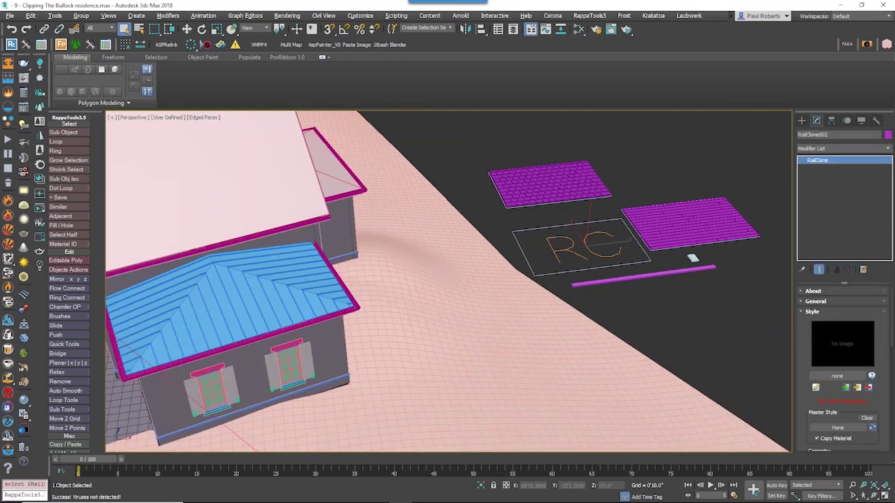
middle_drag(504, 298, 396, 282)
scroll(605, 267, down, 3)
scroll(466, 226, up, 5)
click(466, 226)
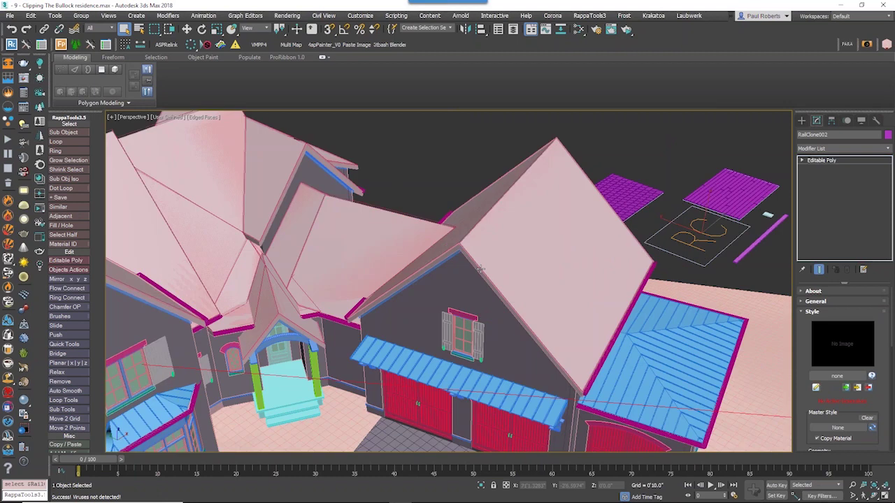
click(472, 232)
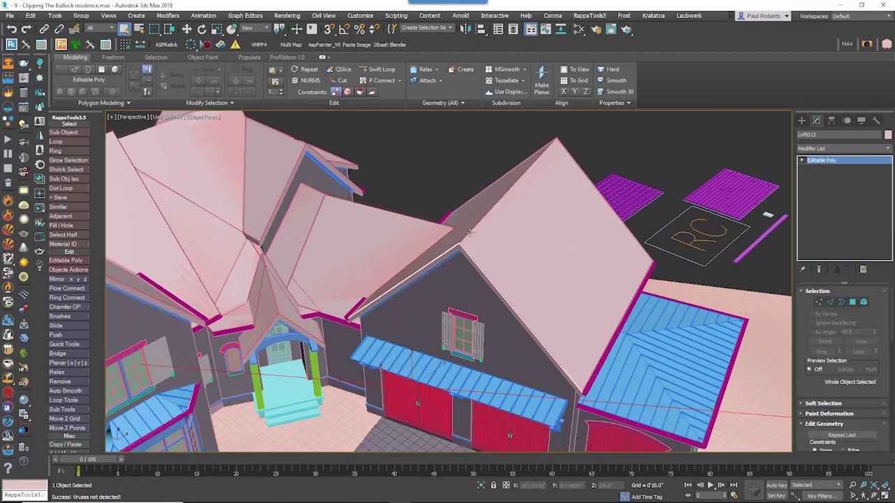
scroll(355, 197, up, 5)
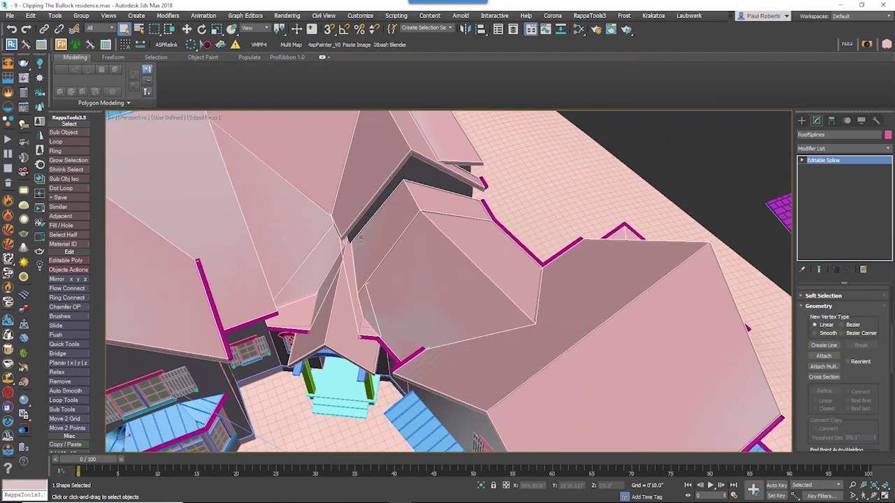
scroll(361, 237, down, 5)
alt+middle_drag(443, 303, 502, 273)
- Enter the Spline sub-object level of RoofSplines and select a roof outline near the garage gable
click(801, 160)
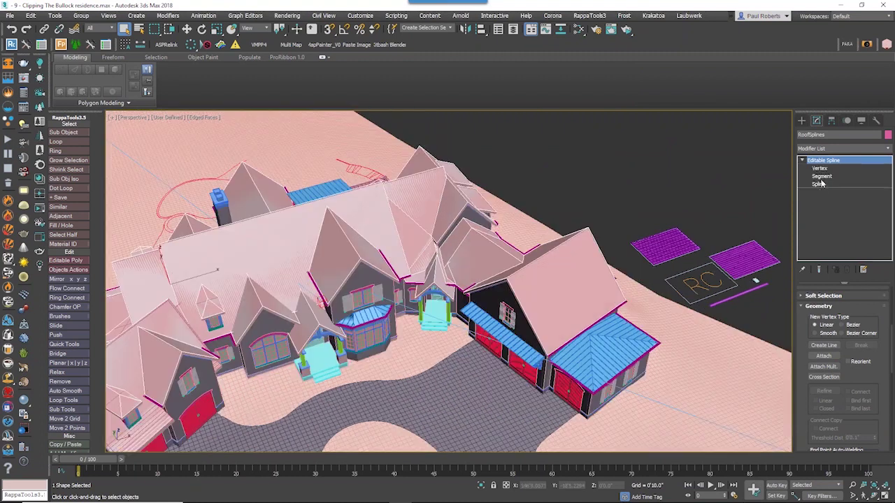
click(819, 184)
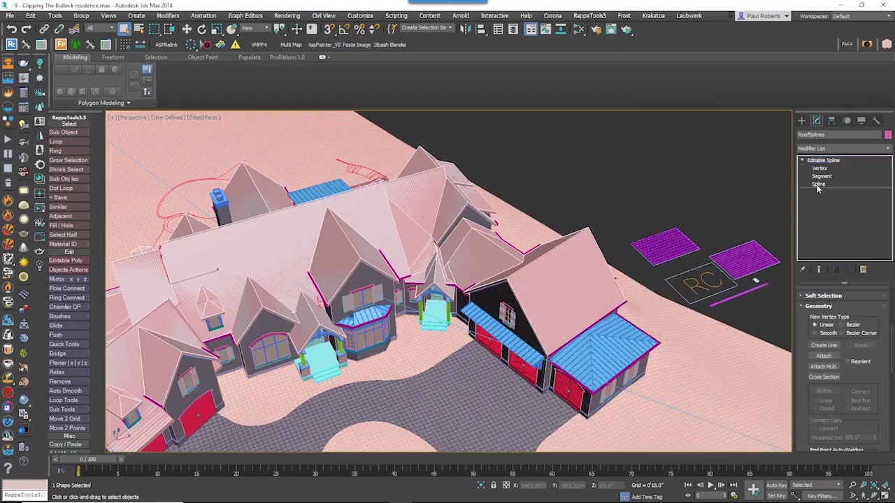
click(603, 257)
click(554, 245)
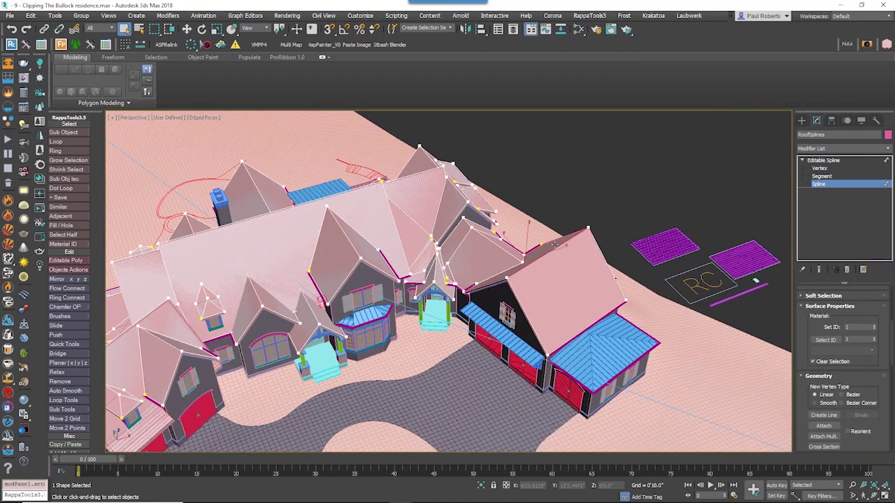
- Select the roof outline beside the garage gable, and exit the Spline sub-object level of RoofSplines
click(603, 371)
middle_drag(631, 346, 627, 343)
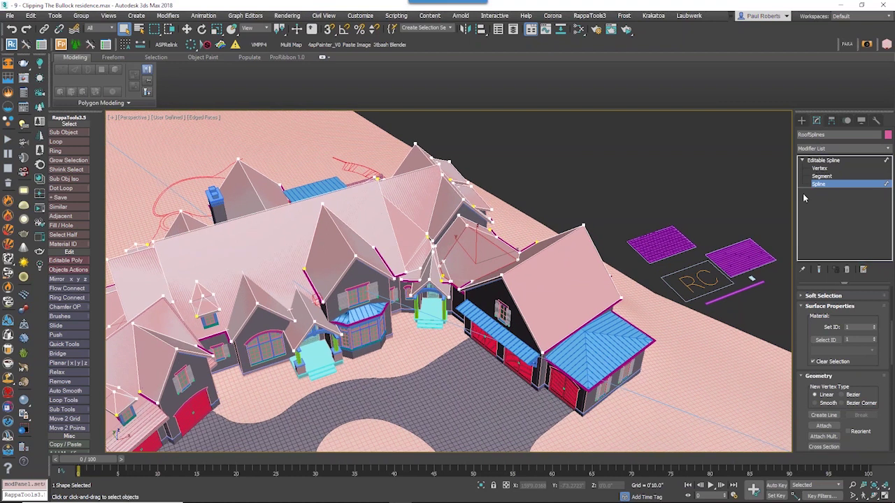
click(824, 183)
middle_drag(751, 278, 636, 280)
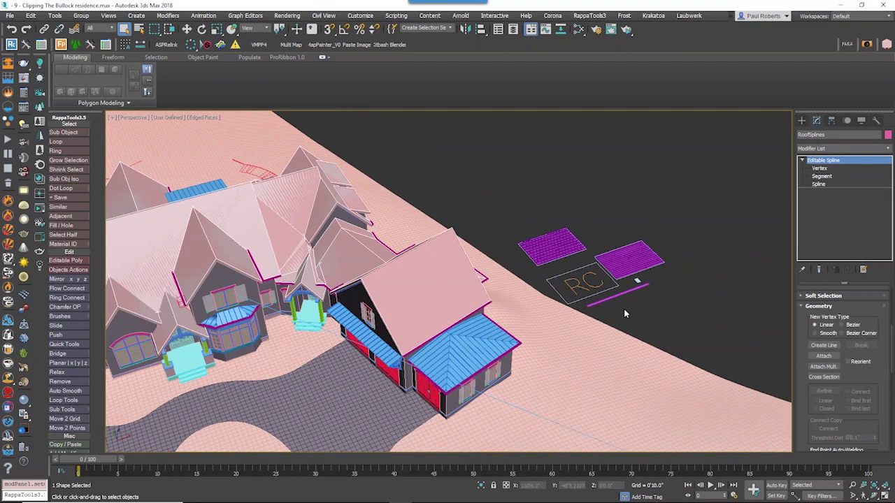
- Select the empty RailClone object in the RC rectangle among the tile samples and open its Style Editor
alt+middle_drag(624, 311, 589, 372)
click(589, 372)
scroll(605, 363, up, 5)
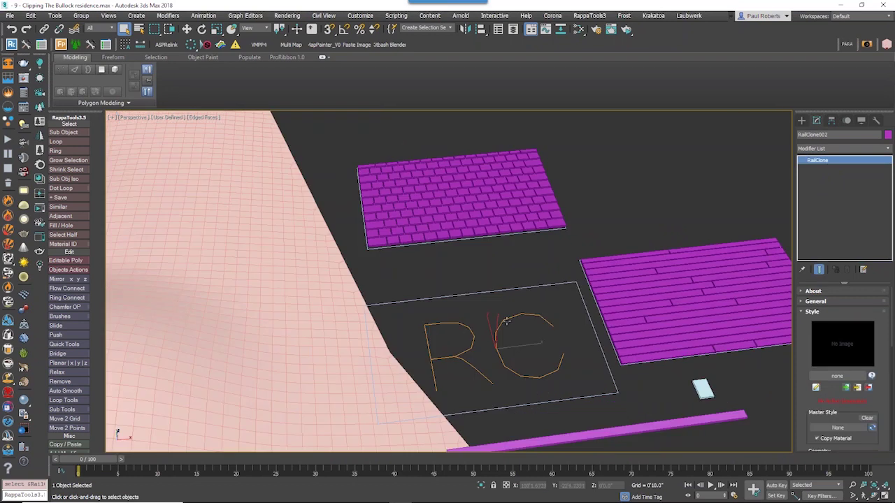
click(816, 387)
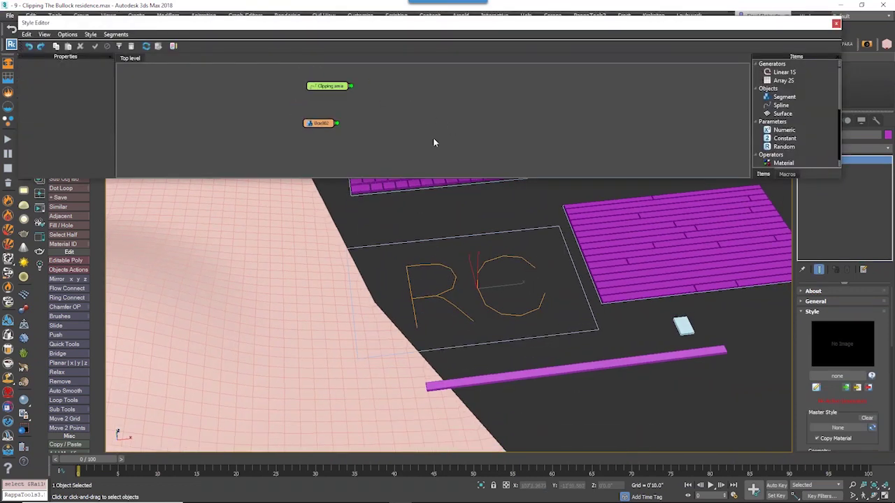
- Add an Array 2S generator, wiring the Box002 segment to its Default input and the Clipping area spline to its Clipping area input
click(339, 126)
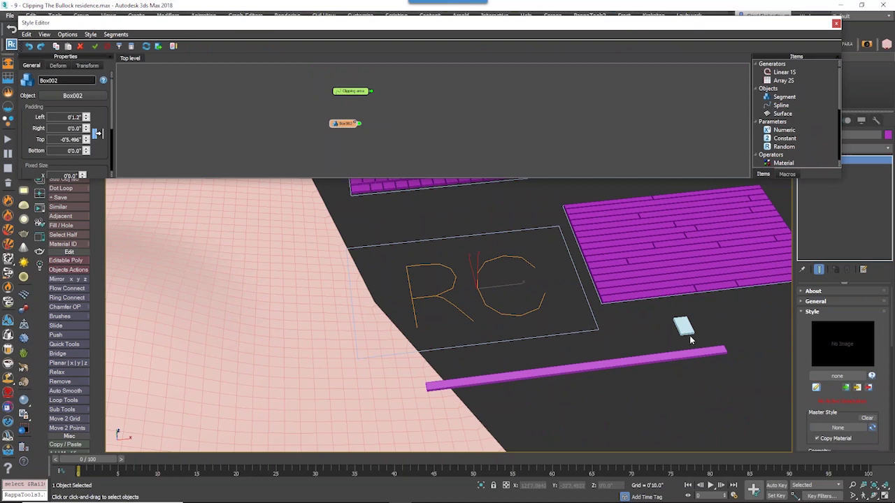
drag(352, 98, 350, 105)
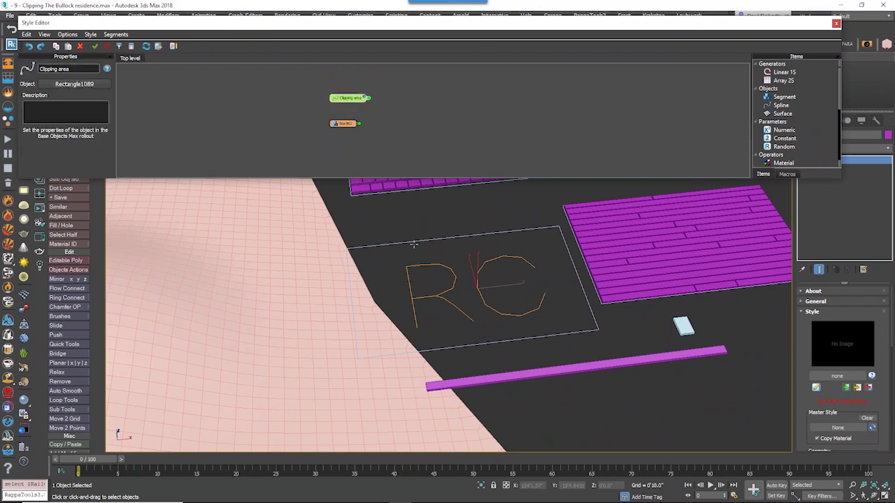
mouse_move(782, 80)
mouse_down()
mouse_move(534, 116)
mouse_move(482, 81)
mouse_up()
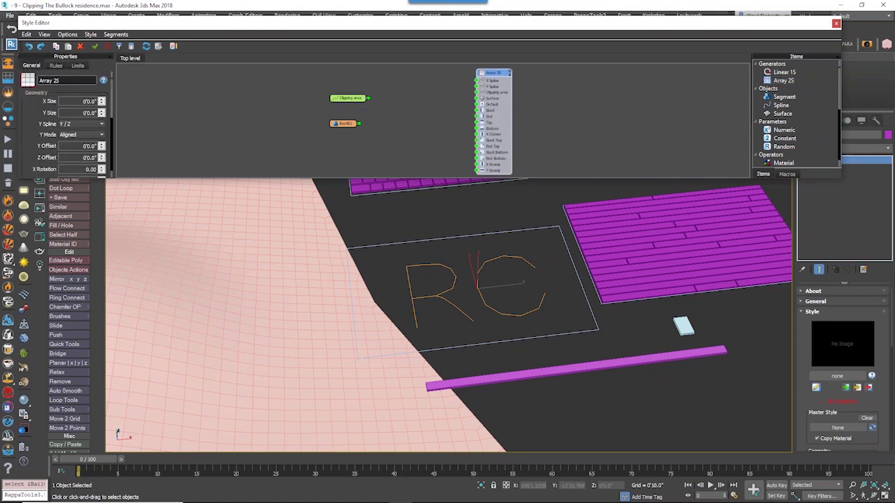
drag(482, 81, 461, 84)
mouse_move(358, 123)
mouse_down()
mouse_move(460, 112)
mouse_move(470, 80)
mouse_move(462, 80)
mouse_up()
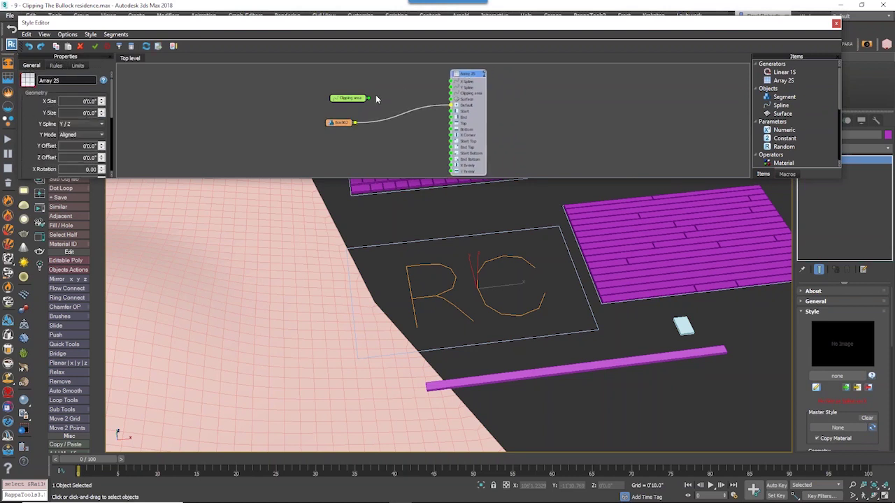
drag(389, 84, 480, 109)
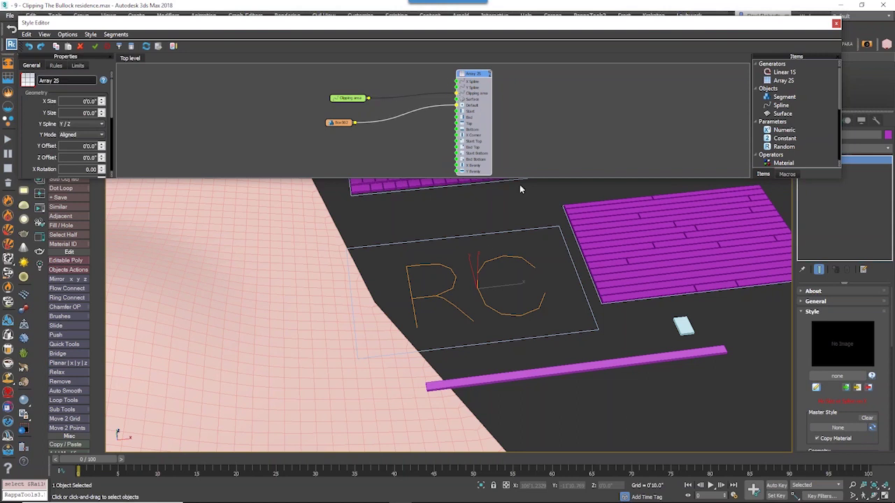
- Enable Extend X/Y Size to Area in the Array 2S generator's clipping area settings
alt+middle_drag(487, 250, 404, 236)
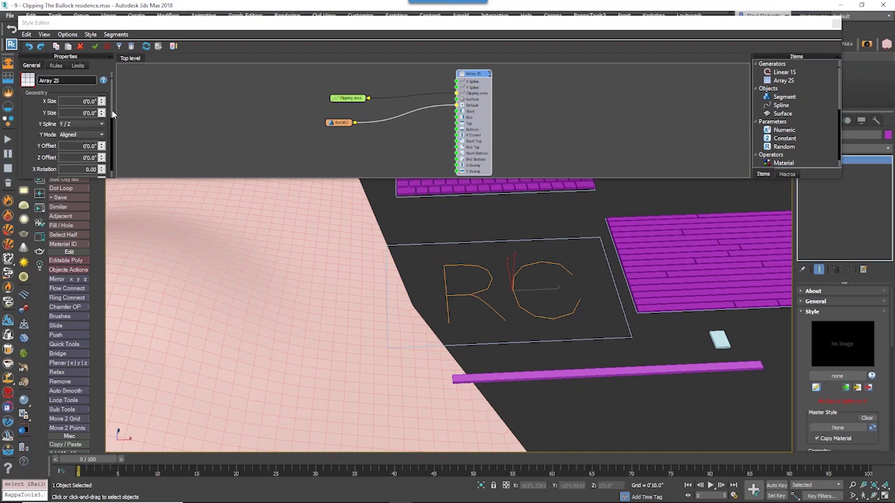
drag(112, 111, 116, 149)
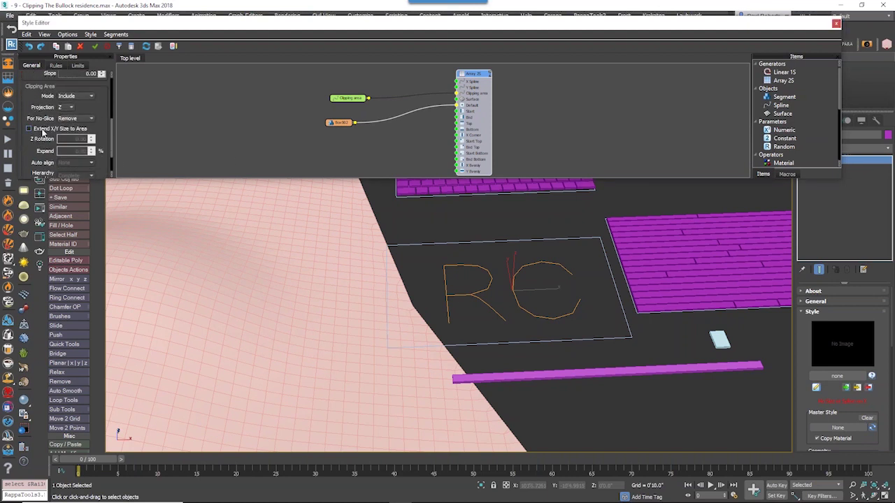
click(42, 131)
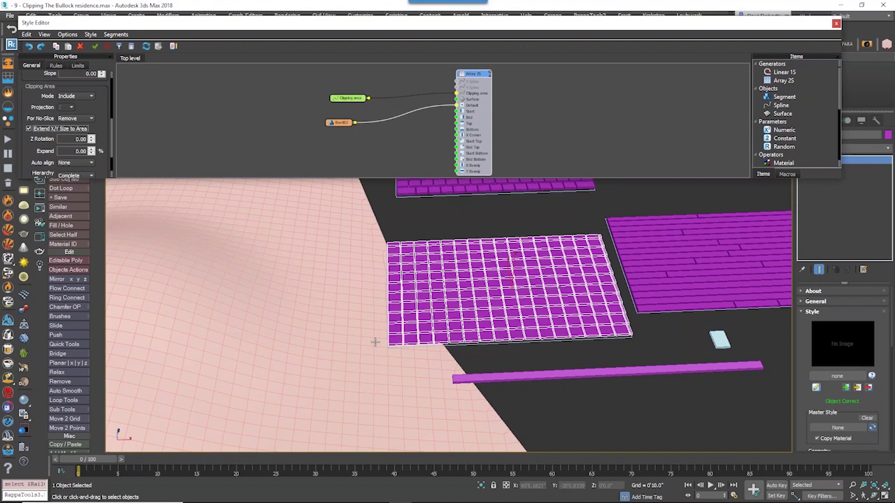
- Examine the tile layout inside the clipping rectangle from several angles, along with the Box002 segment's padding settings
alt+middle_drag(374, 339, 501, 382)
scroll(477, 359, up, 5)
scroll(442, 324, down, 4)
middle_drag(441, 324, 467, 390)
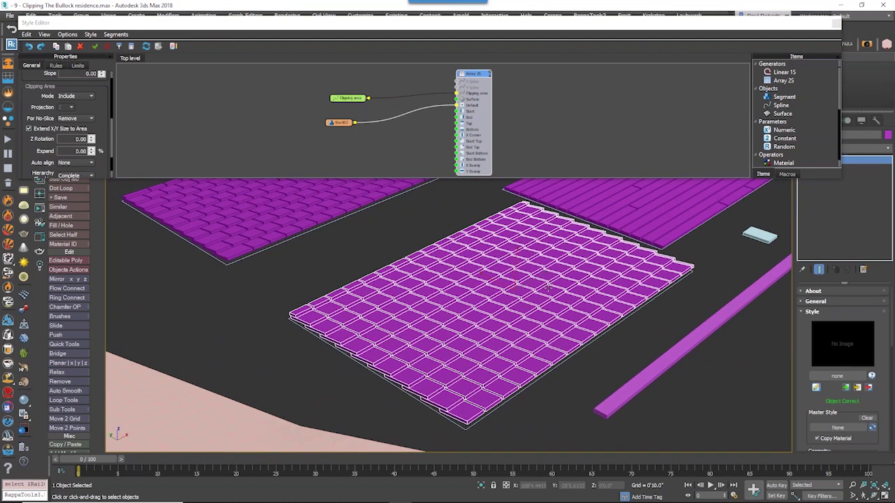
alt+middle_drag(554, 297, 515, 309)
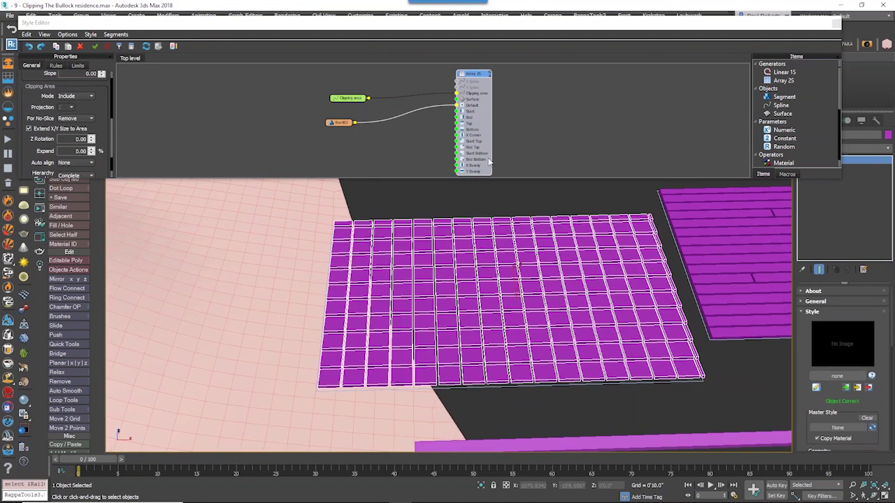
alt+middle_drag(465, 329, 454, 313)
drag(338, 125, 299, 130)
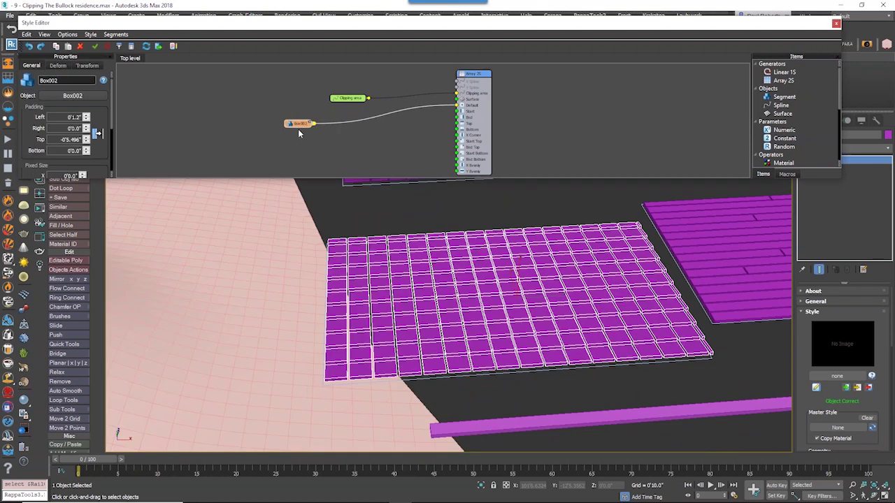
mouse_move(368, 360)
alt+middle_down()
mouse_move(360, 325)
mouse_move(356, 358)
alt+middle_up()
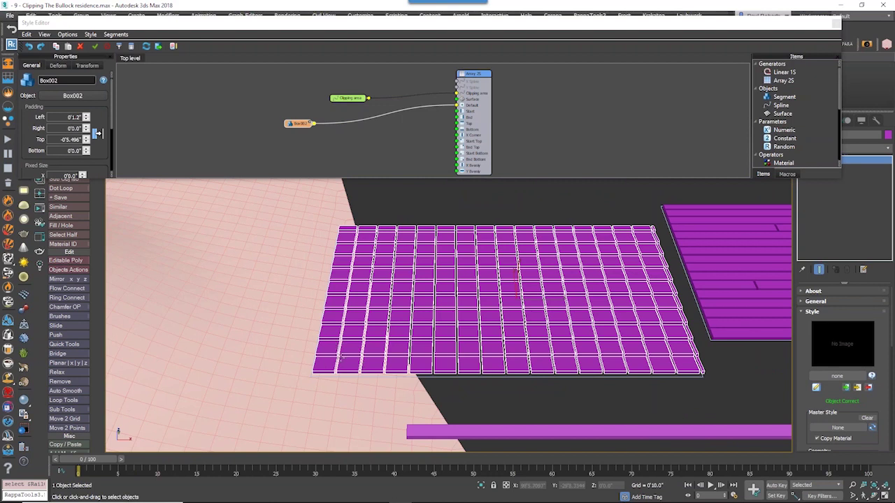
alt+middle_drag(341, 358, 343, 371)
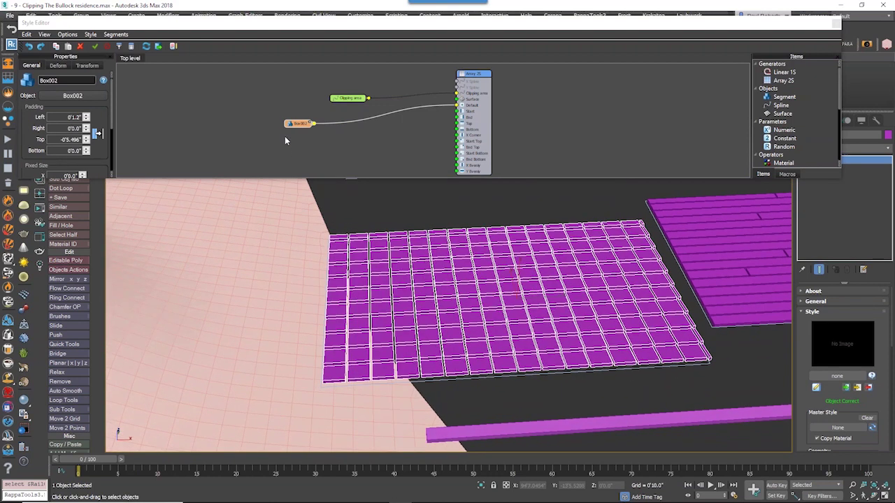
- Add a Sequence operator wired to the array's Start and End inputs, and feed the Box002 segment into it
drag(298, 126, 288, 124)
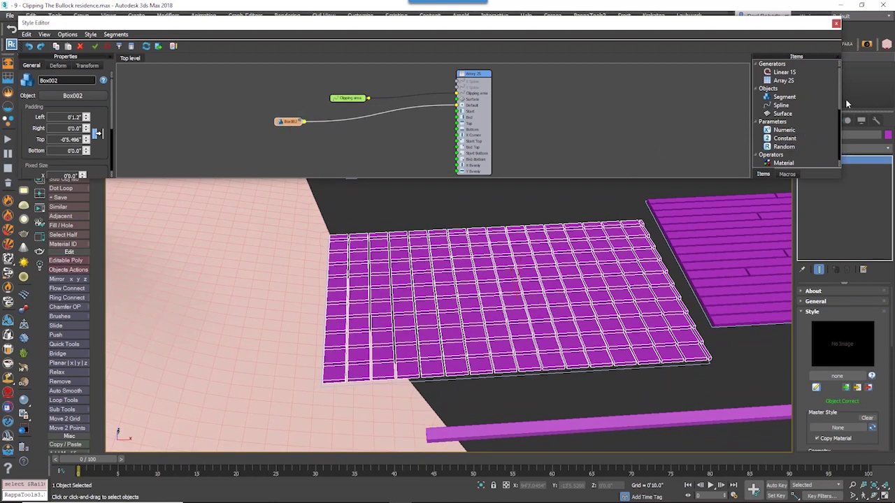
drag(838, 98, 838, 127)
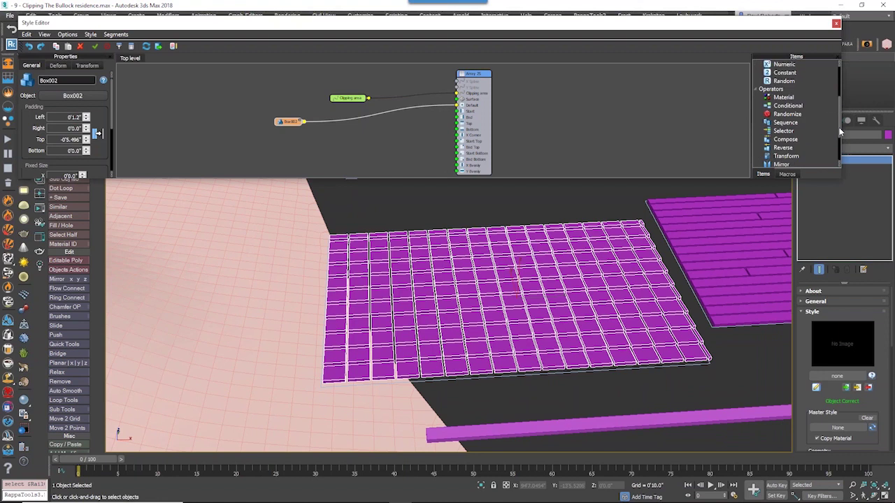
drag(785, 81, 469, 111)
scroll(419, 140, up, 2)
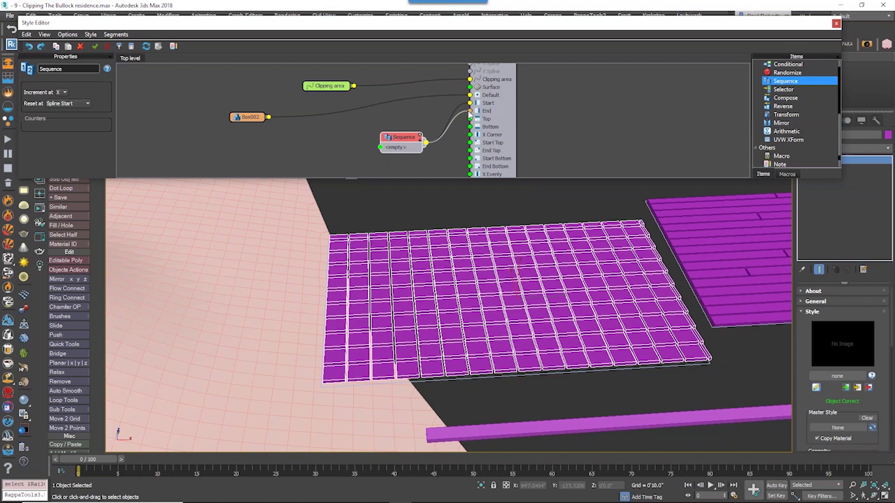
drag(388, 146, 383, 138)
drag(270, 119, 374, 143)
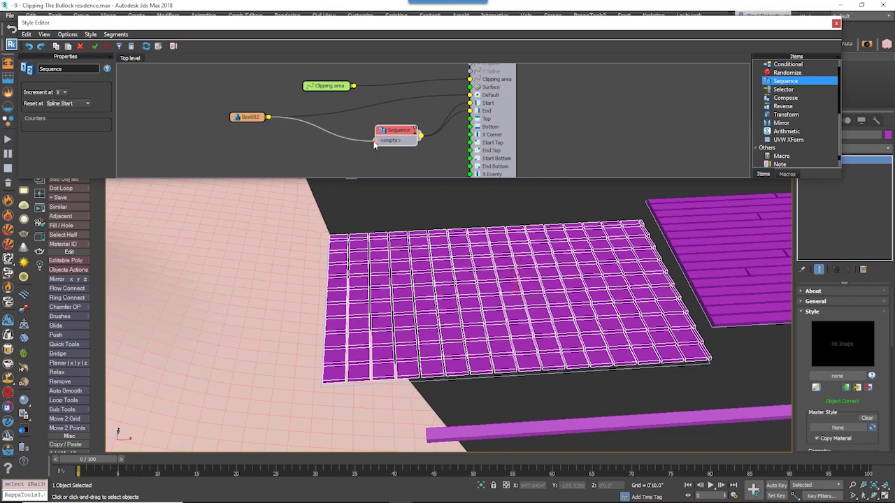
- Insert a Transform operator between Box002 and the Sequence's second input, and set its fixed X scale to 150
click(253, 116)
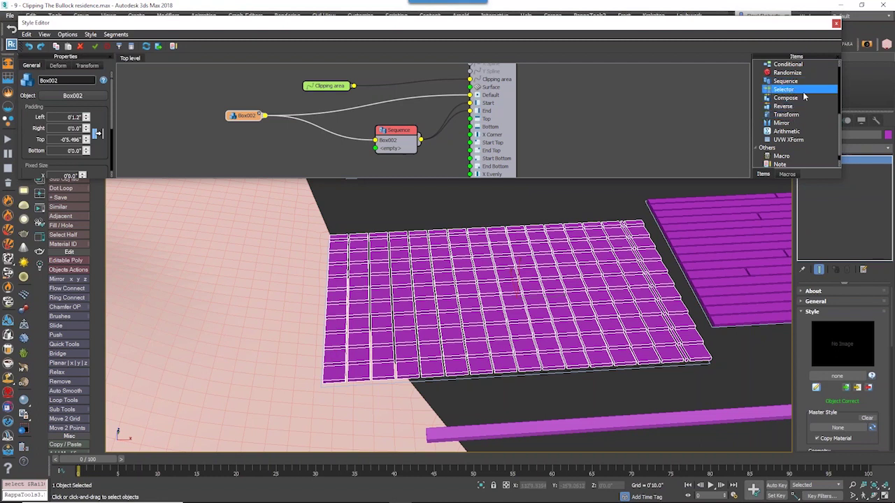
drag(803, 115, 316, 152)
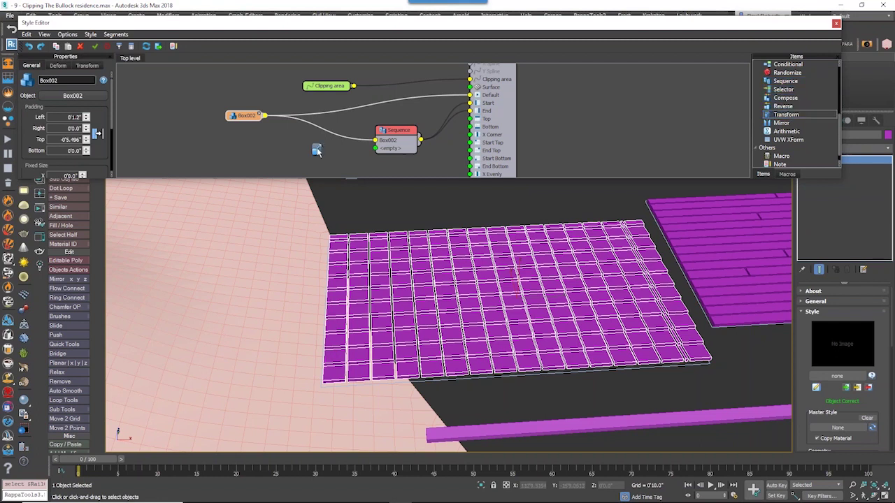
drag(265, 115, 375, 148)
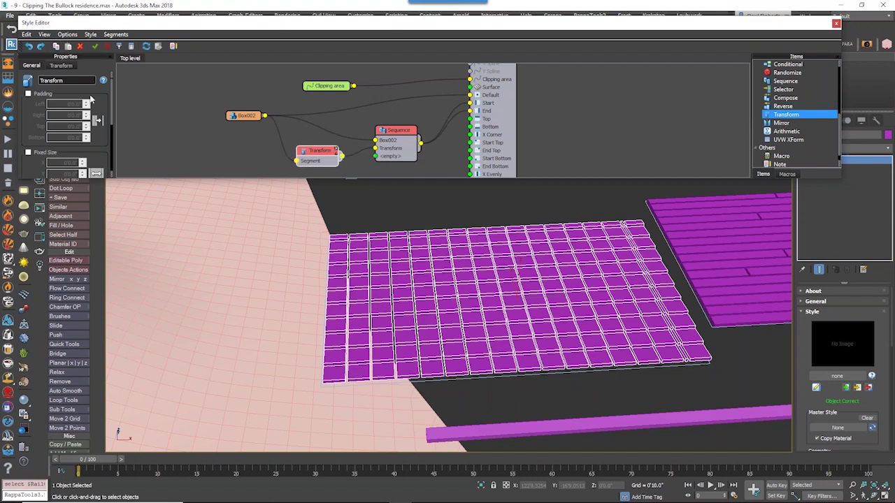
click(67, 67)
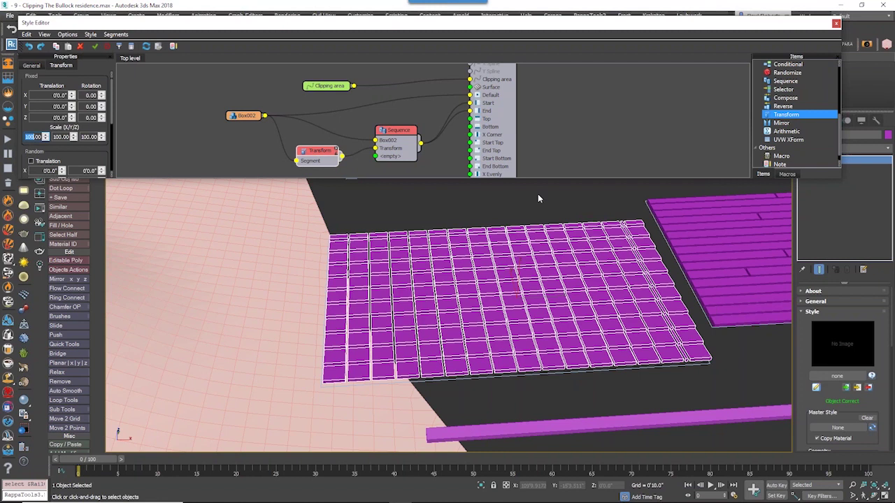
text(150)
key(Return)
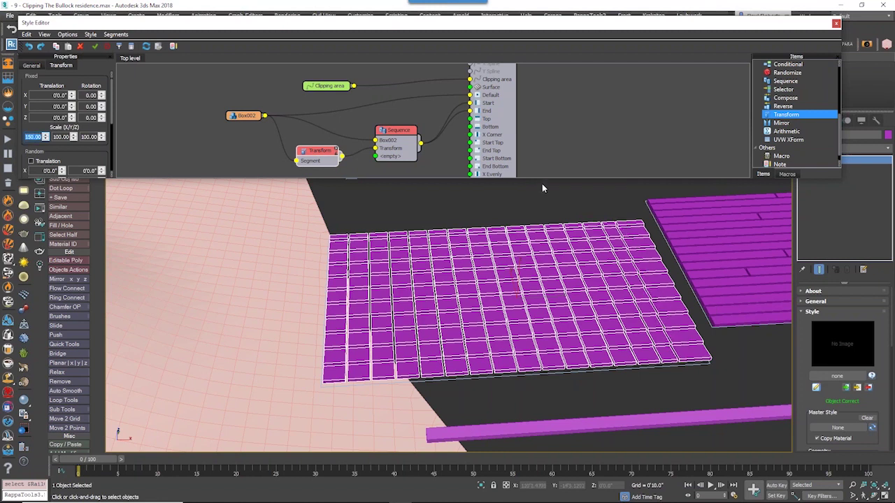
- Set the Sequence operator to increment at Y
click(400, 132)
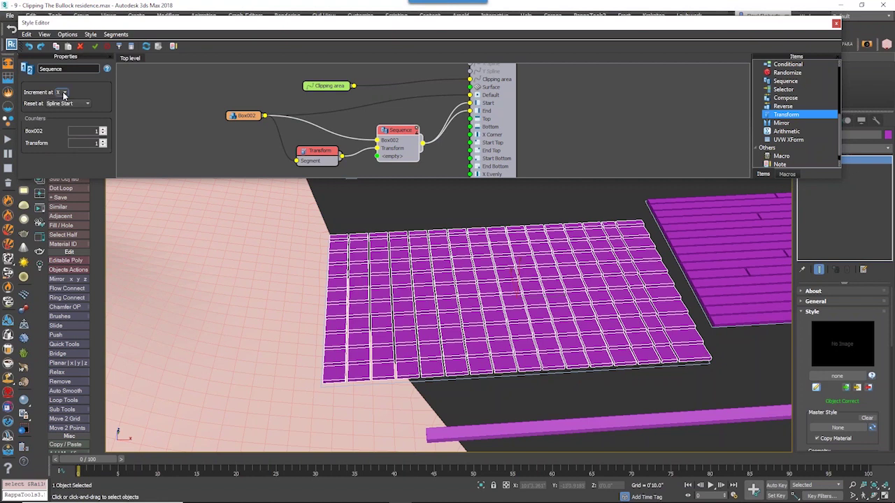
click(60, 93)
click(61, 107)
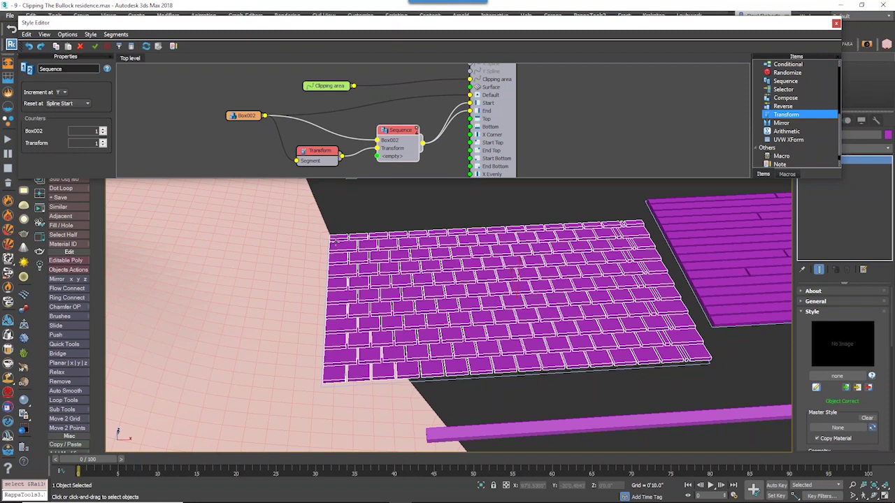
- Change the Array 2S generator's default segment mode to Adaptive
scroll(661, 319, up, 5)
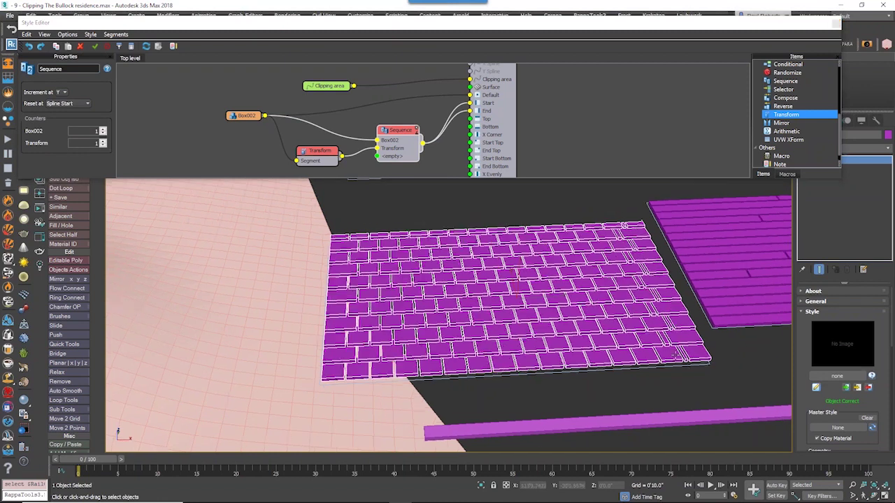
scroll(555, 347, up, 2)
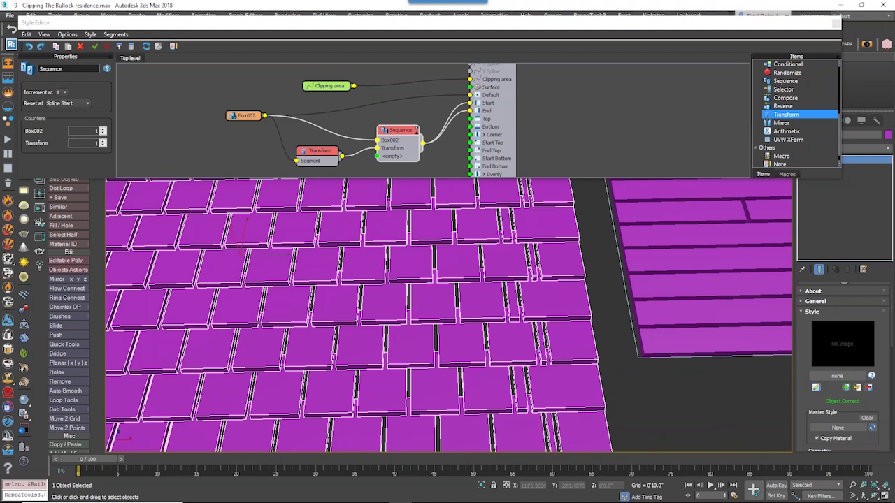
click(499, 114)
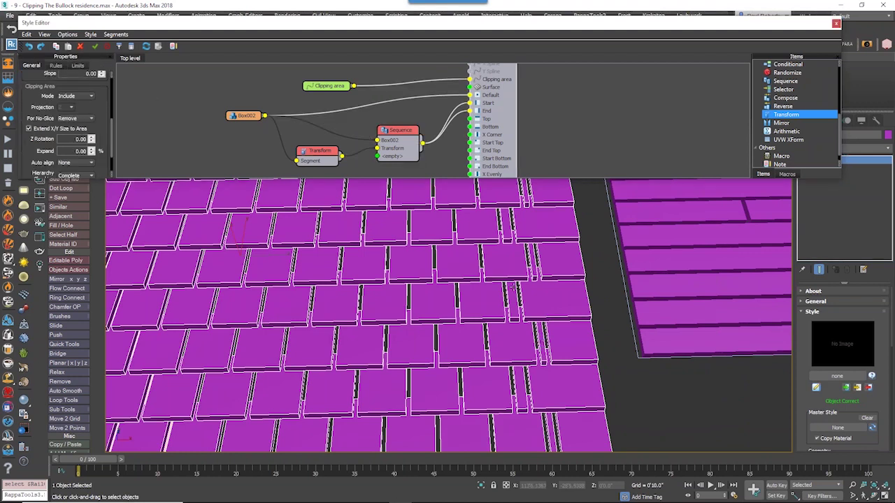
click(56, 65)
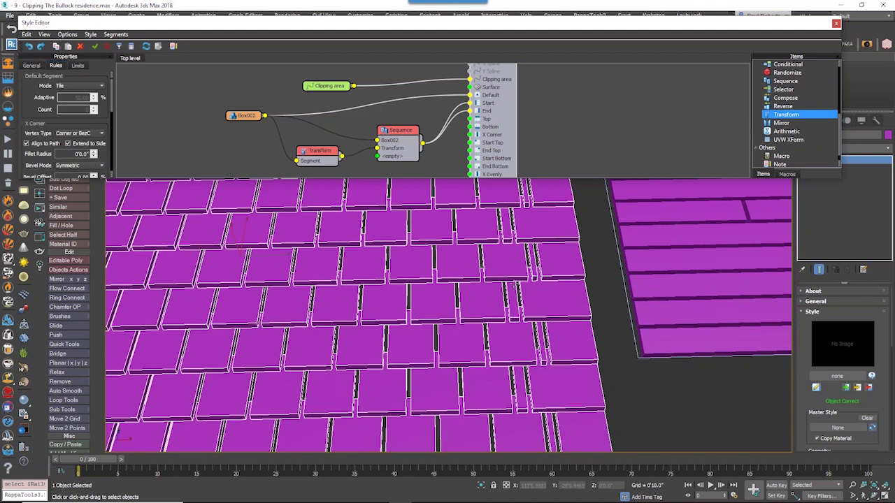
click(79, 85)
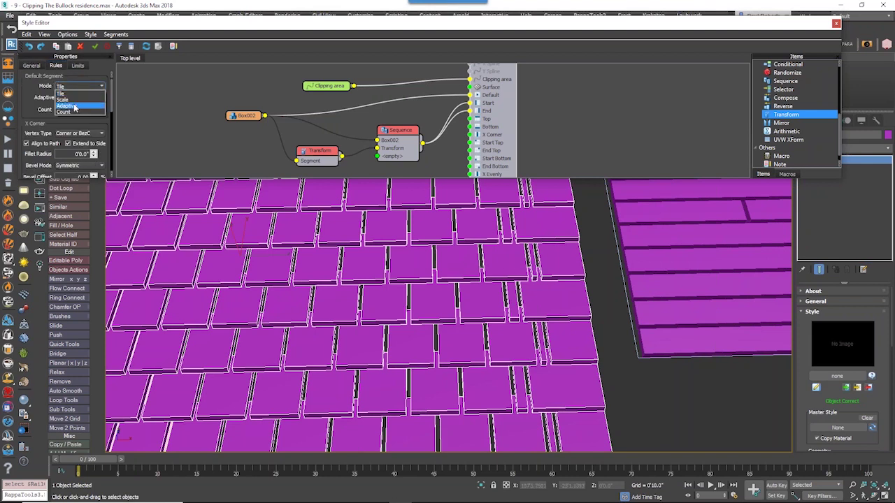
click(74, 107)
- Resize the clipping rectangle under the staggered tiles to about 14'9" in length and 13'3" in width
scroll(517, 308, down, 5)
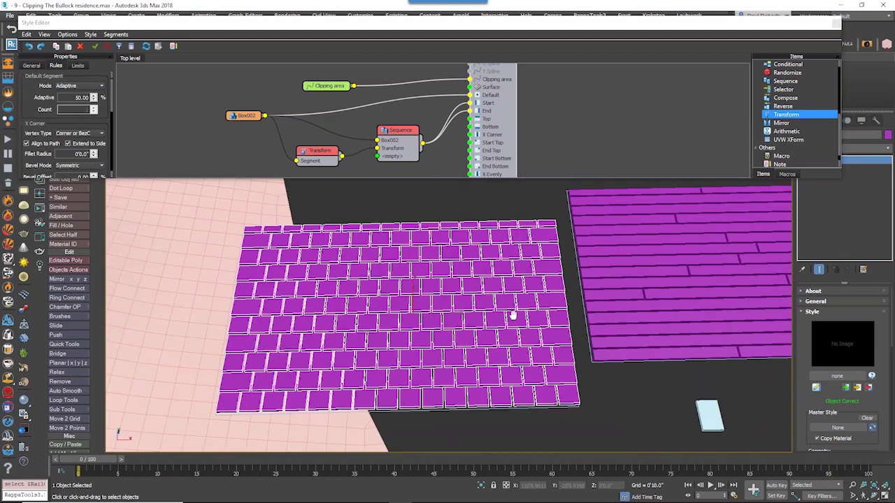
scroll(583, 404, up, 1)
click(582, 404)
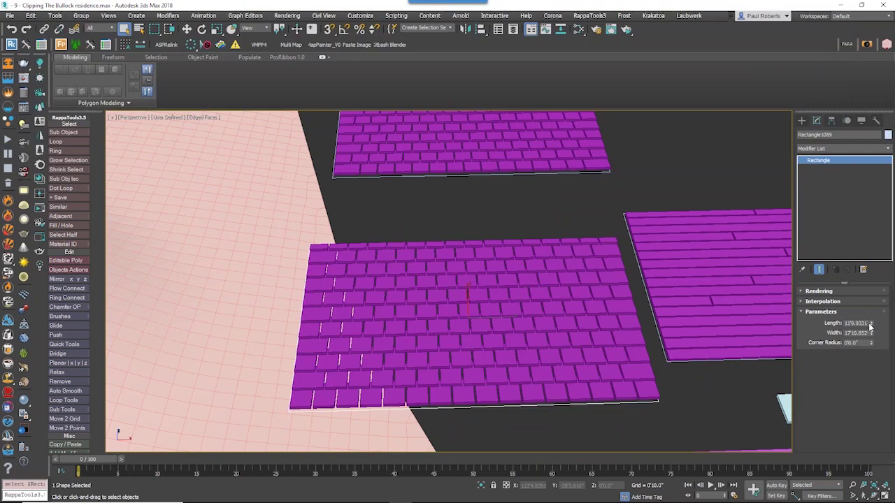
drag(870, 323, 870, 344)
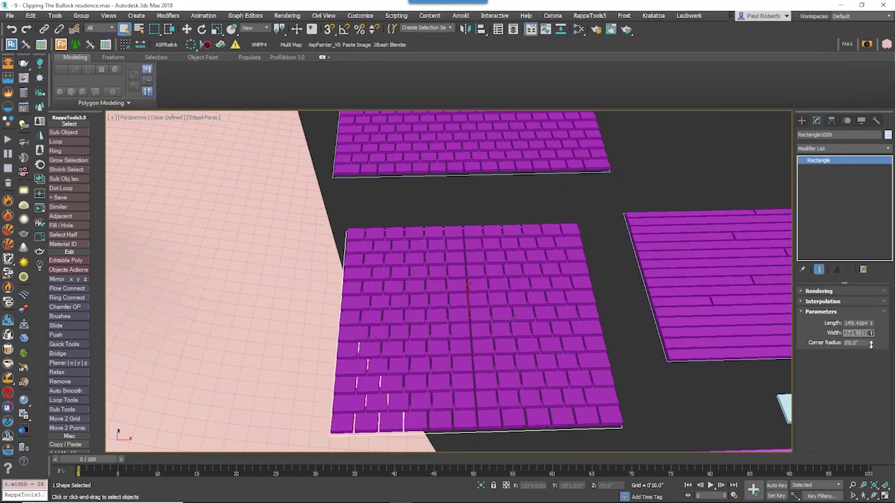
scroll(472, 332, down, 6)
alt+middle_drag(472, 332, 577, 267)
scroll(577, 266, down, 5)
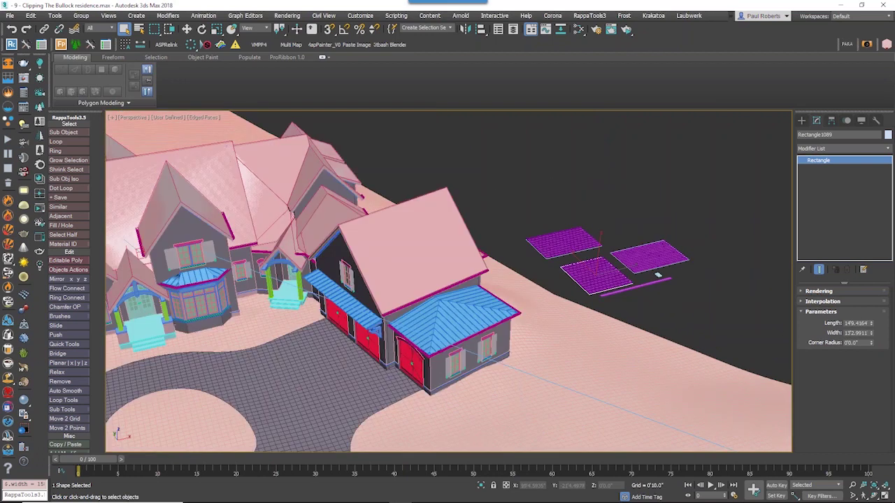
- Replace the staggered tile style's Clipping area spline with the house's RoofSplines object
scroll(591, 305, up, 3)
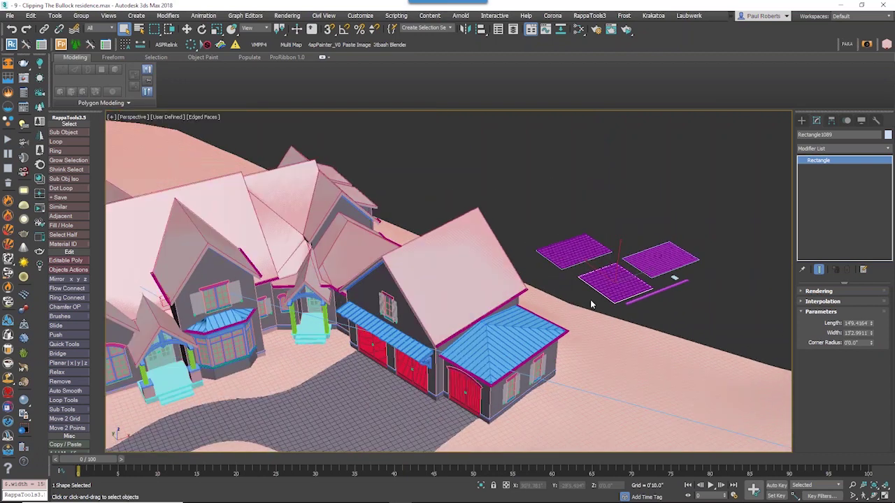
click(608, 286)
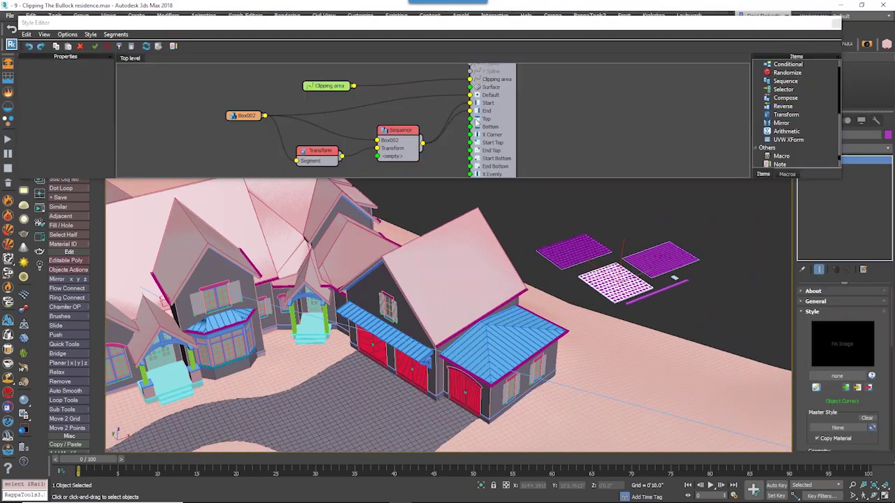
click(367, 84)
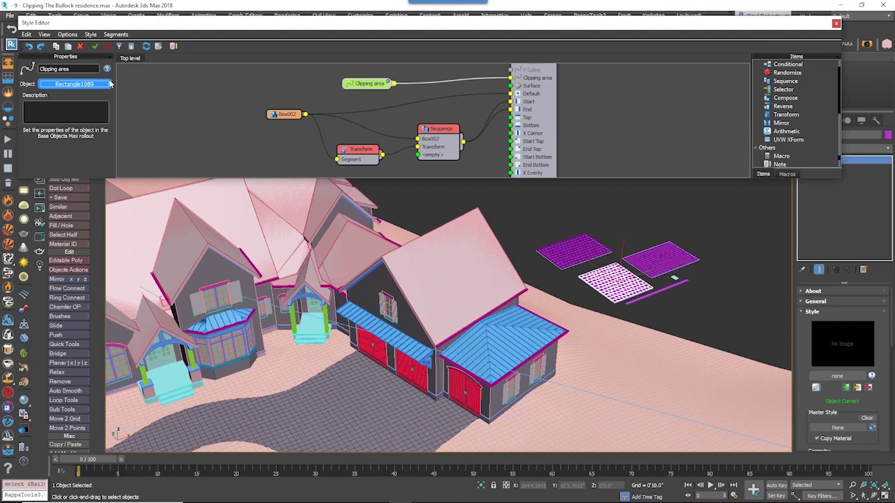
click(494, 233)
scroll(531, 328, down, 2)
middle_drag(532, 328, 582, 286)
scroll(583, 285, up, 2)
middle_drag(517, 378, 502, 405)
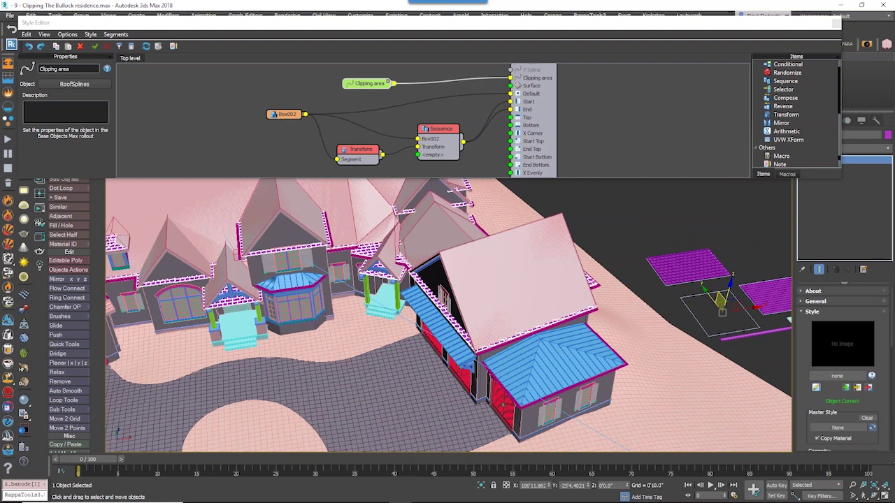
middle_drag(545, 315, 554, 312)
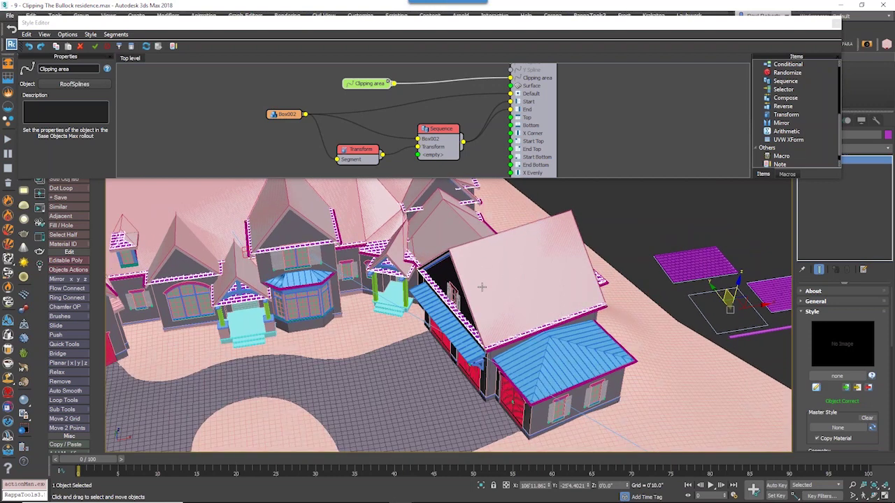
key(F3)
key(F3)
alt+middle_drag(467, 297, 518, 312)
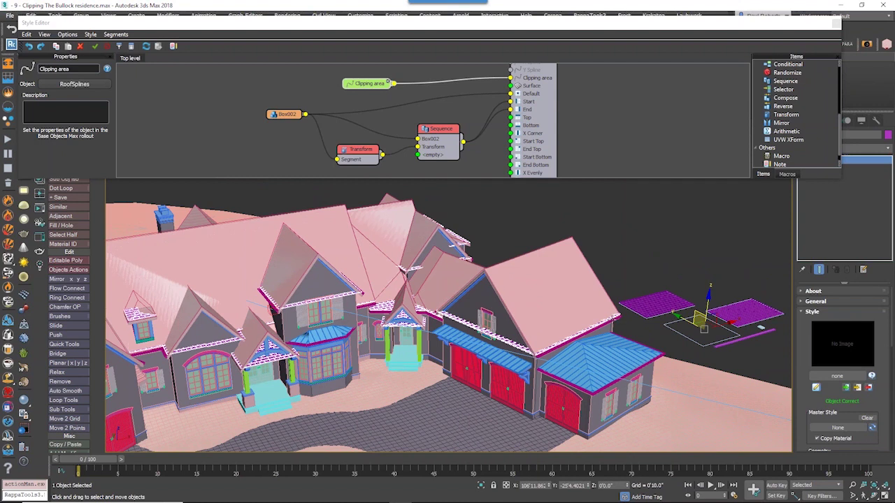
- Set the tile array generator's clipping area Auto align to X --> XY
click(533, 145)
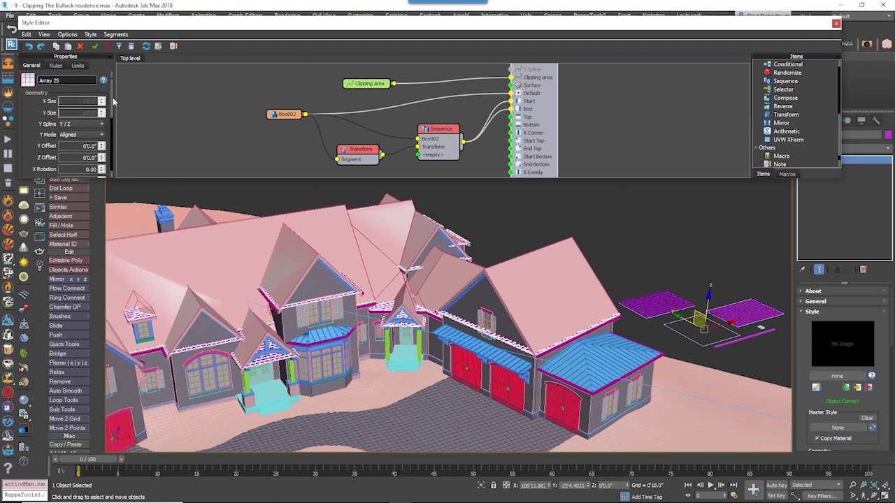
drag(111, 102, 114, 145)
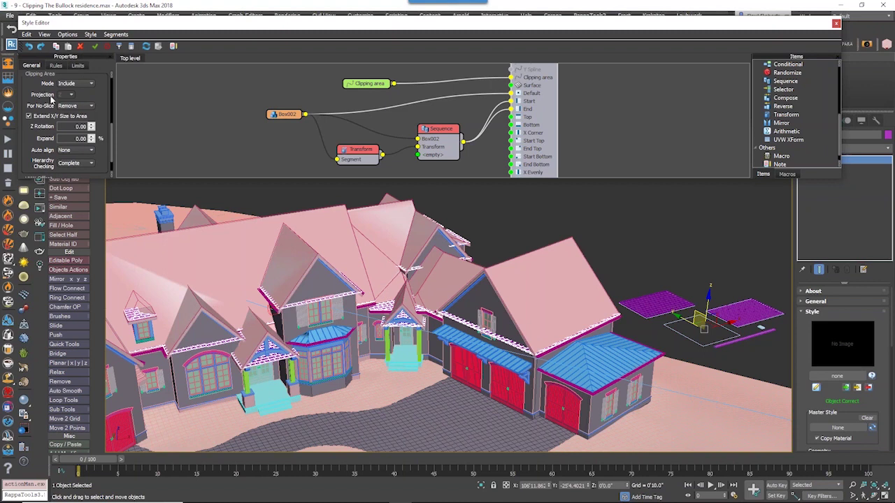
click(81, 150)
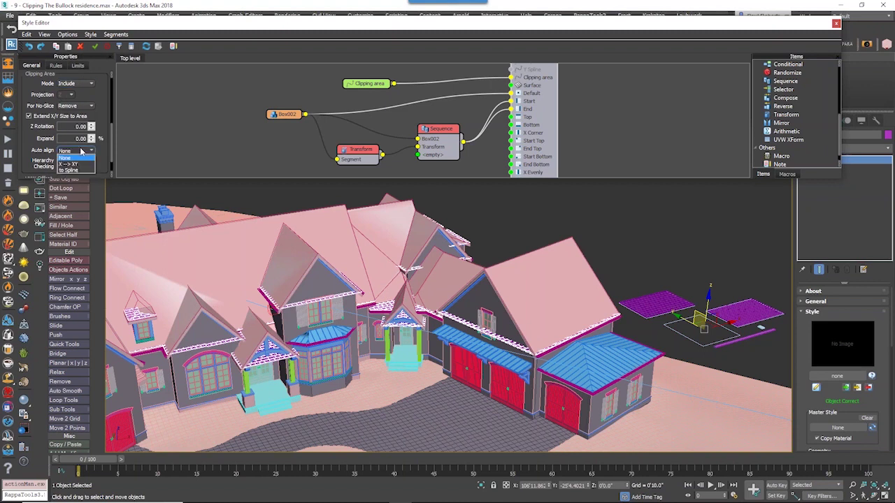
click(79, 159)
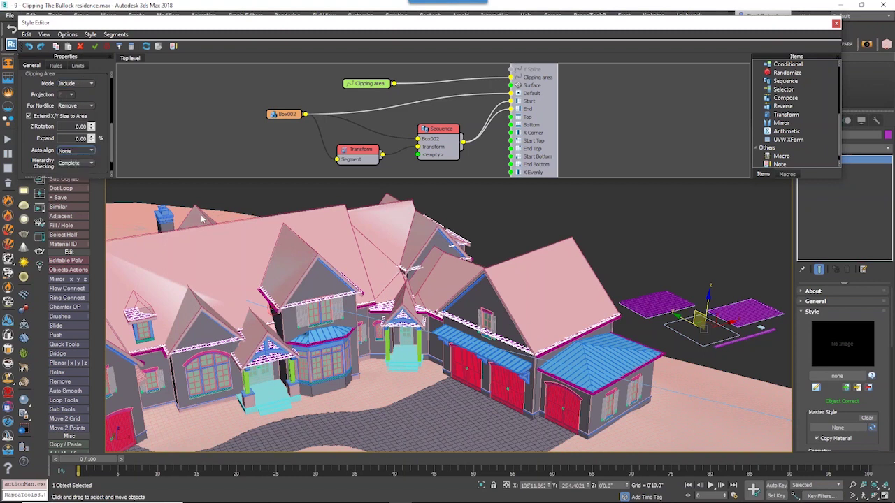
middle_drag(203, 230, 266, 273)
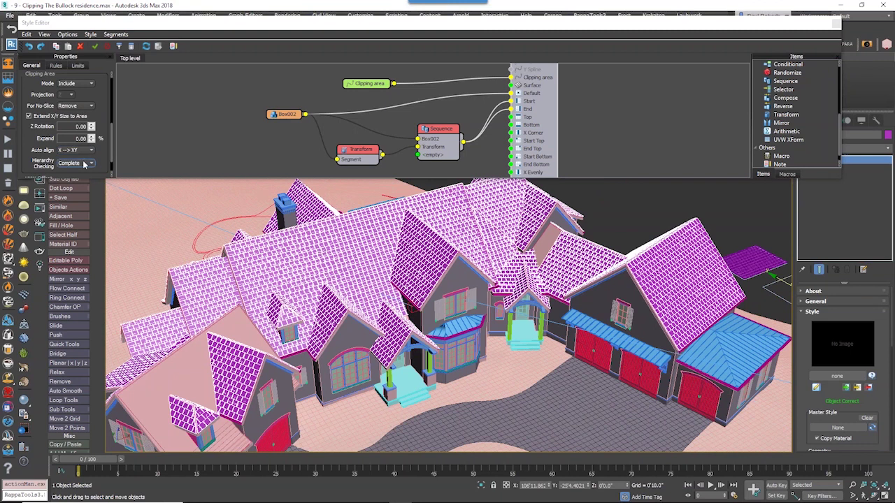
- Set the tile array's clipping area Hierarchy Checking to None to cover the bare roof section beside the gable
click(83, 163)
click(123, 153)
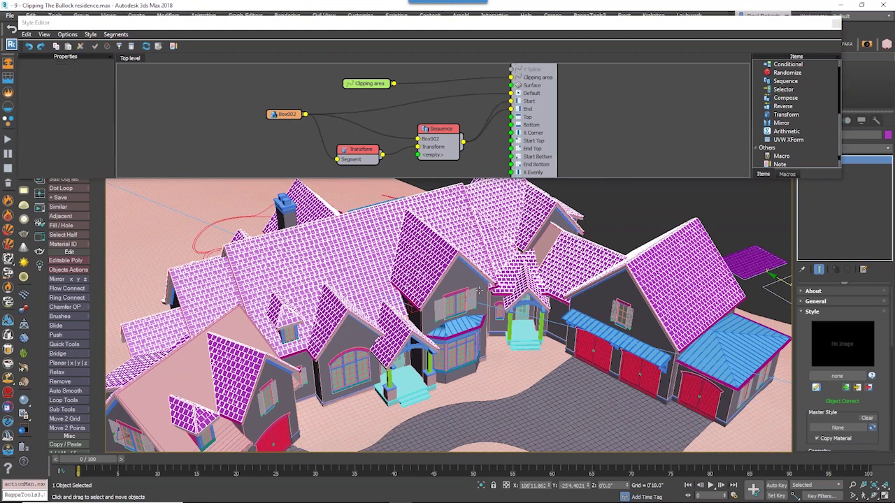
alt+middle_drag(479, 290, 420, 229)
scroll(439, 268, up, 3)
scroll(390, 252, up, 3)
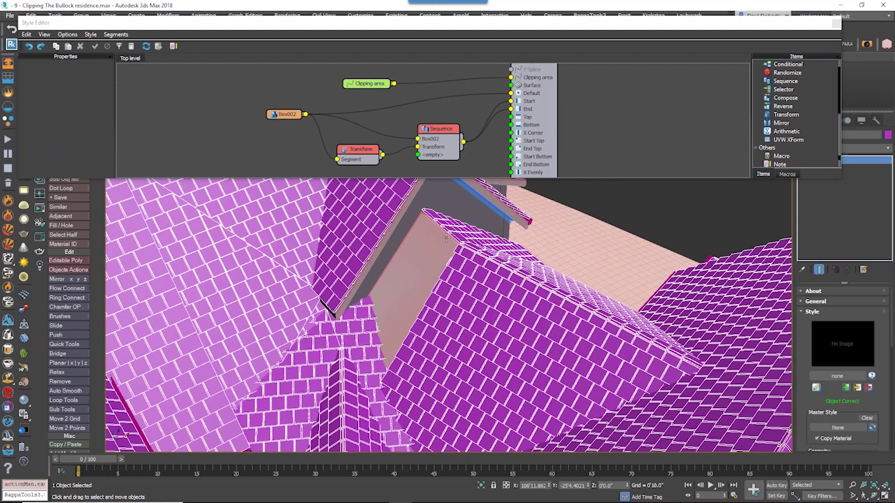
click(527, 121)
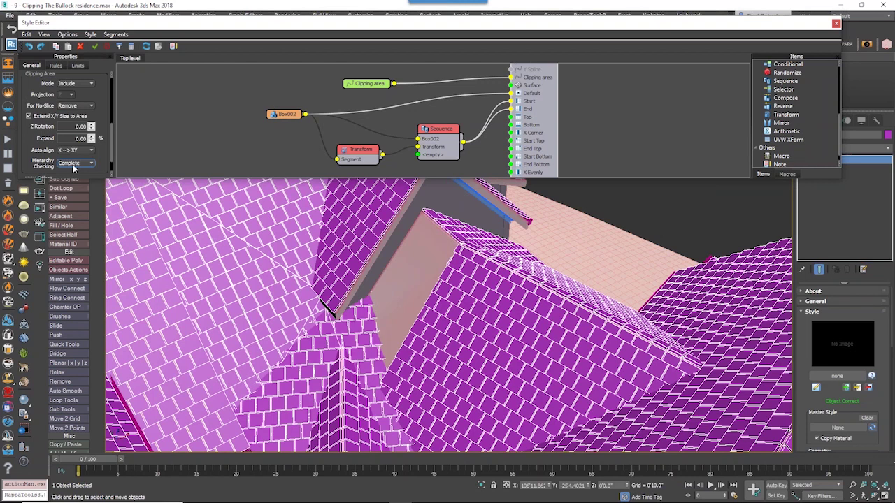
click(74, 166)
click(74, 170)
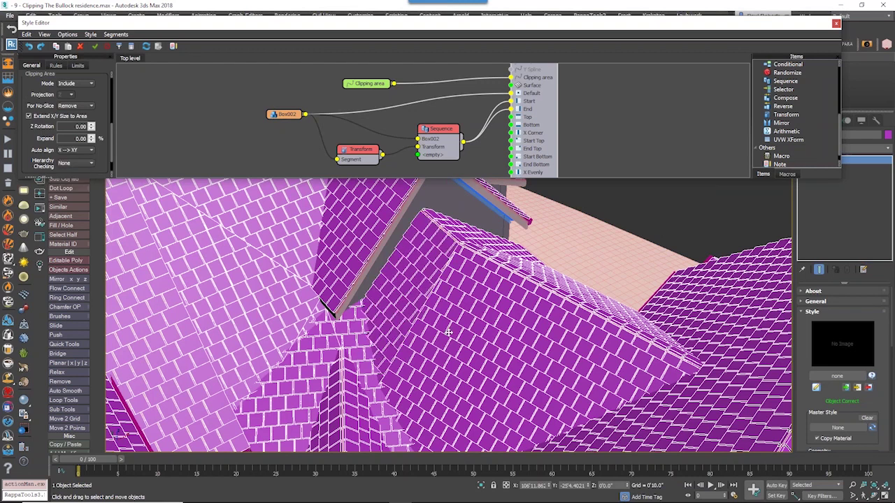
- Examine the tile coverage over the whole roof, including the dormers and both garage wings
scroll(453, 341, down, 5)
scroll(420, 287, up, 2)
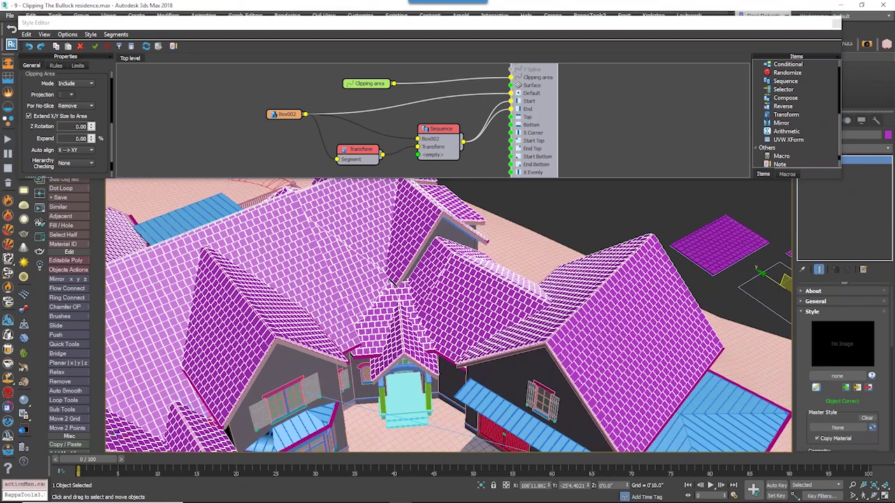
scroll(421, 287, down, 6)
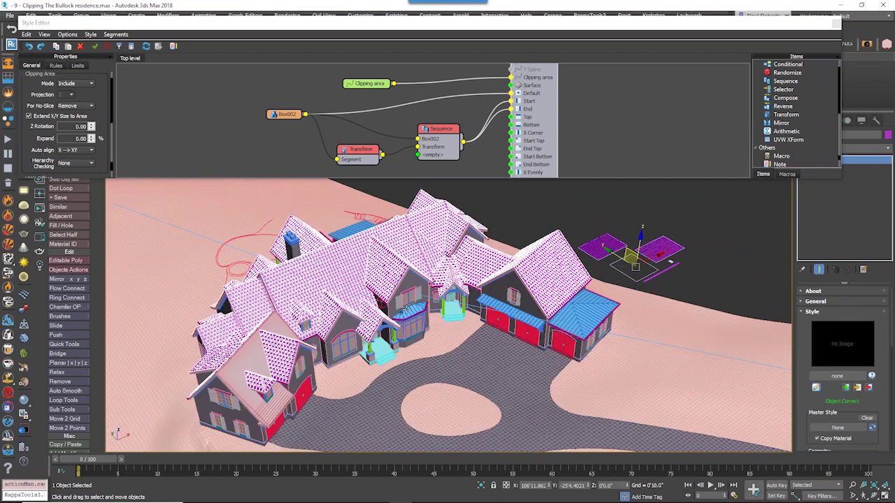
alt+middle_drag(406, 309, 377, 318)
scroll(271, 396, up, 5)
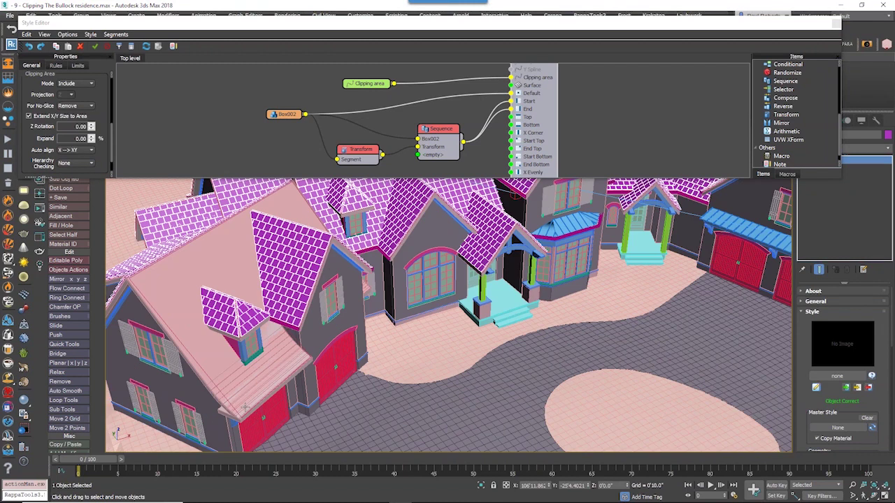
scroll(346, 391, down, 5)
alt+middle_drag(346, 391, 391, 400)
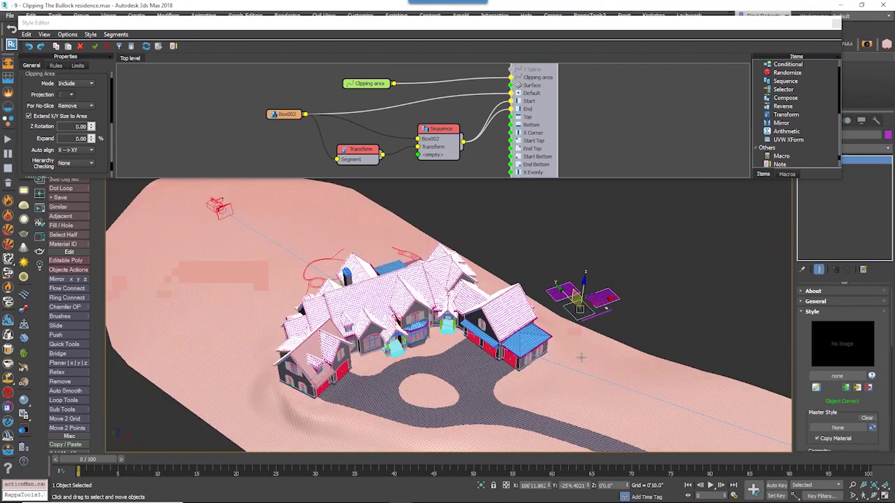
- Replace the Clipping area spline of the plank RailClone object, Rectangle1090, with the house's wall splines
click(674, 326)
click(605, 305)
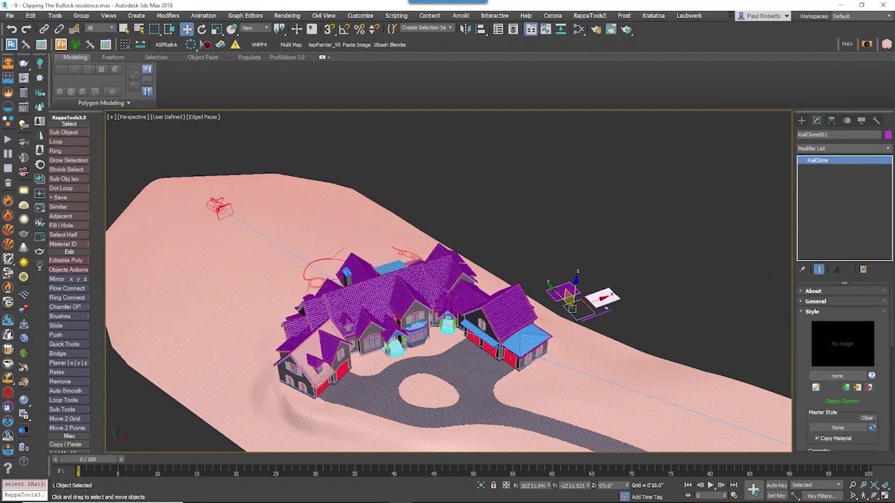
key(z)
scroll(527, 362, down, 6)
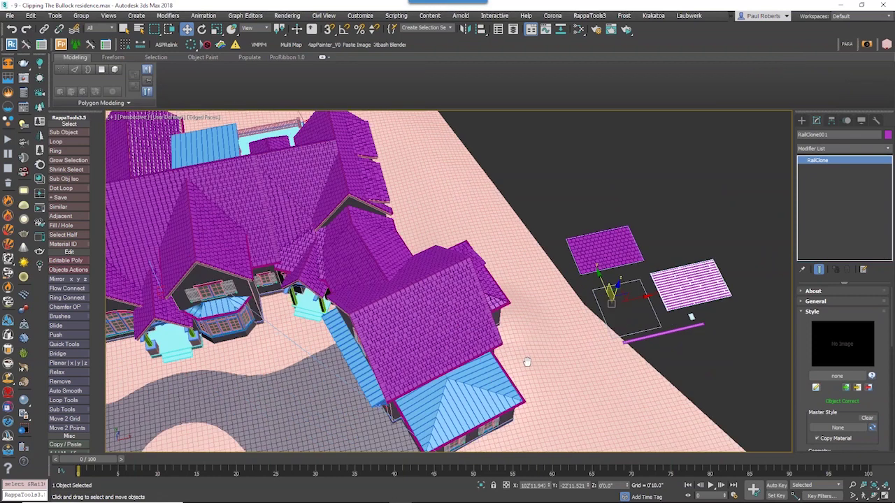
alt+middle_drag(527, 362, 371, 371)
scroll(370, 370, up, 2)
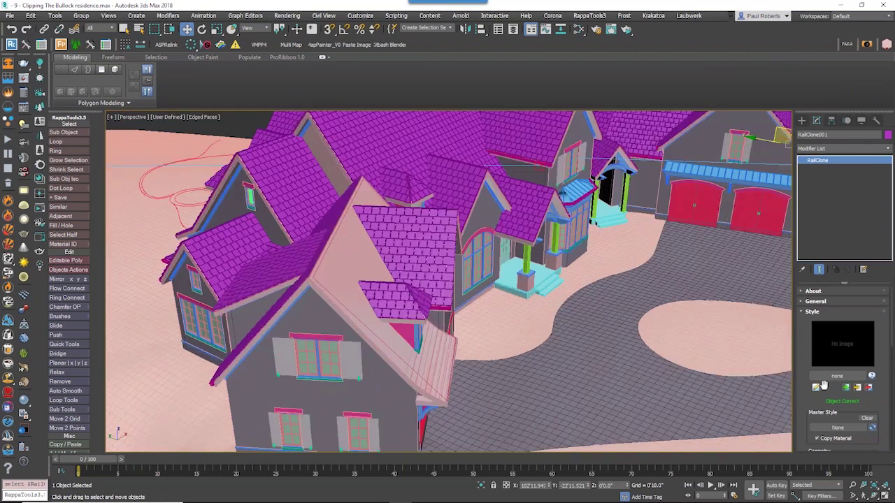
scroll(838, 350, down, 5)
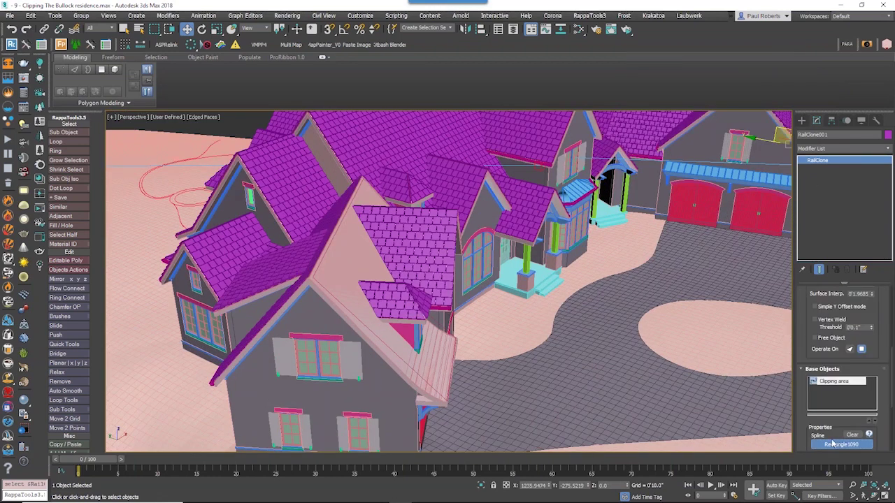
key(q)
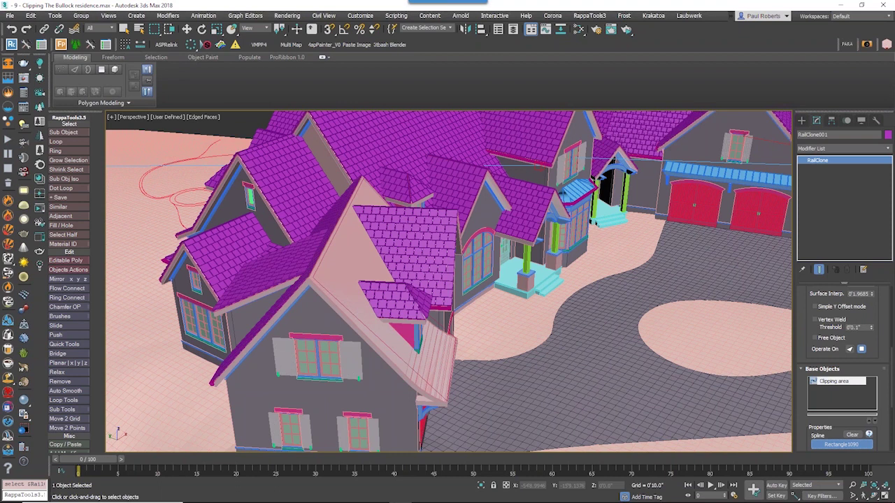
click(419, 424)
middle_drag(419, 424, 492, 350)
- Open the siding object's style for editing and reposition the Box001 segment node closer to the array generator
drag(824, 311, 839, 423)
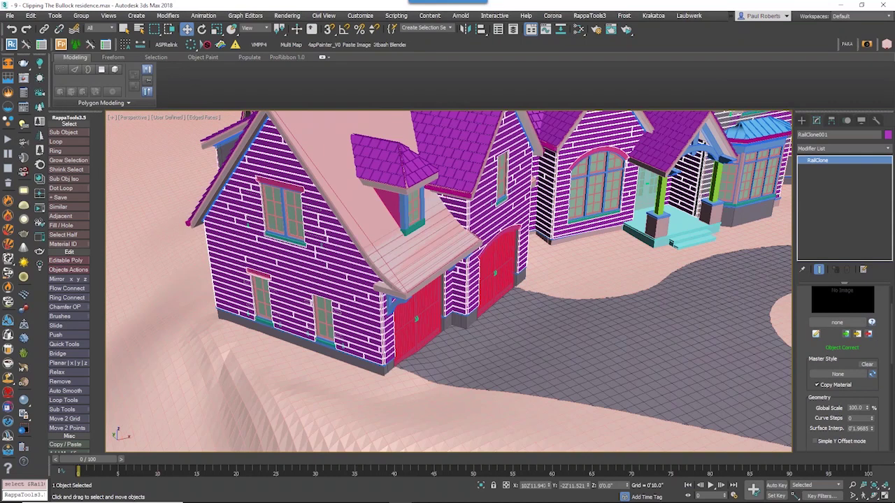
click(815, 334)
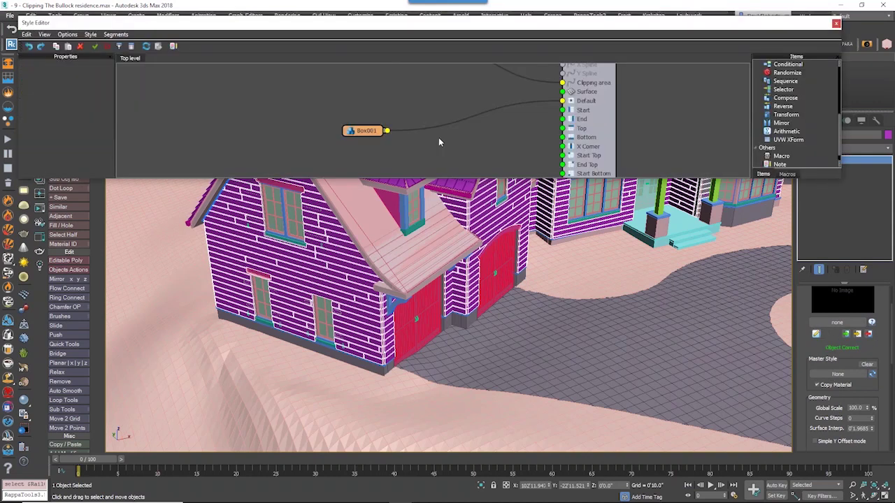
scroll(377, 152, down, 3)
middle_drag(438, 137, 401, 110)
scroll(392, 116, up, 1)
drag(343, 117, 388, 98)
- Set the siding Array 2S generator's clipping area Hierarchy Checking to Complete
click(492, 160)
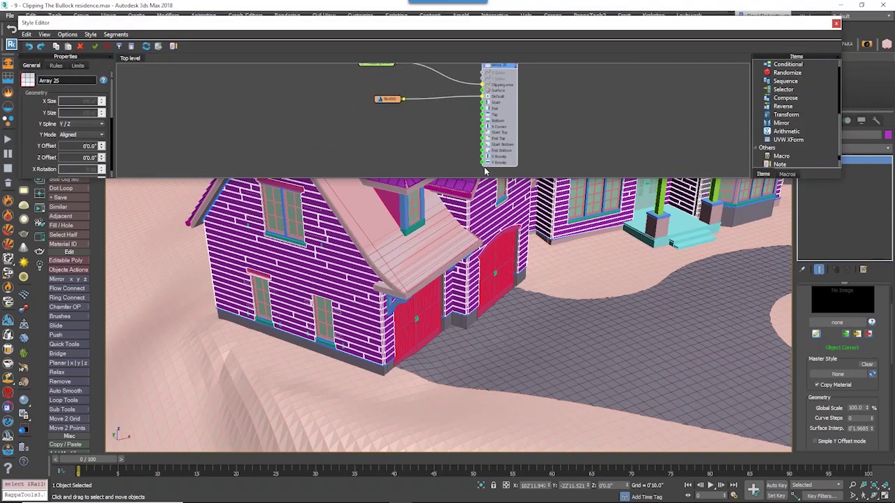
drag(112, 113, 116, 179)
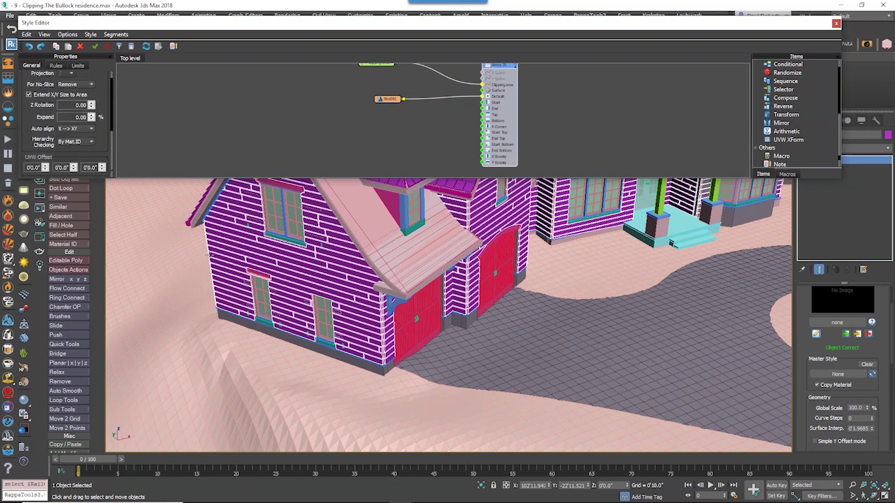
alt+middle_drag(203, 256, 269, 264)
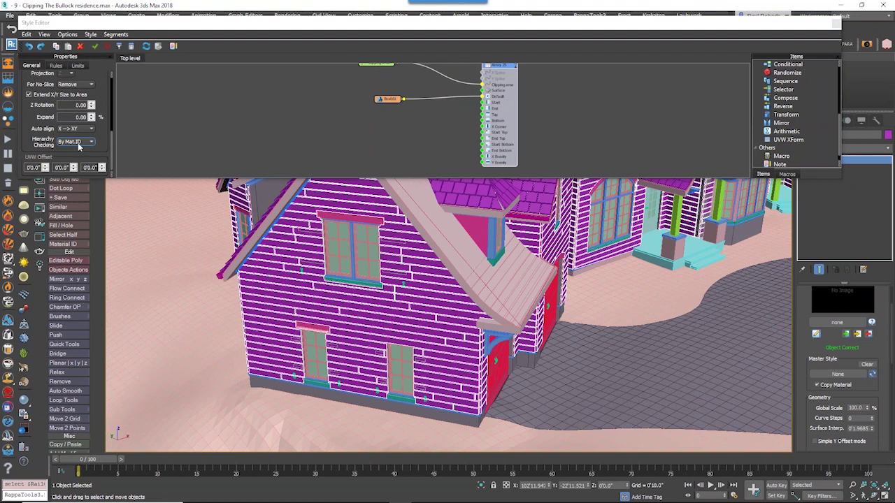
click(77, 142)
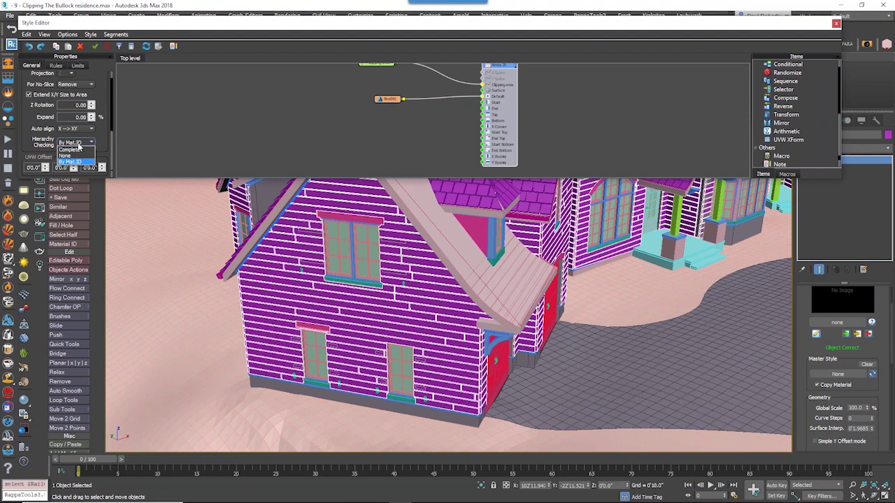
click(75, 144)
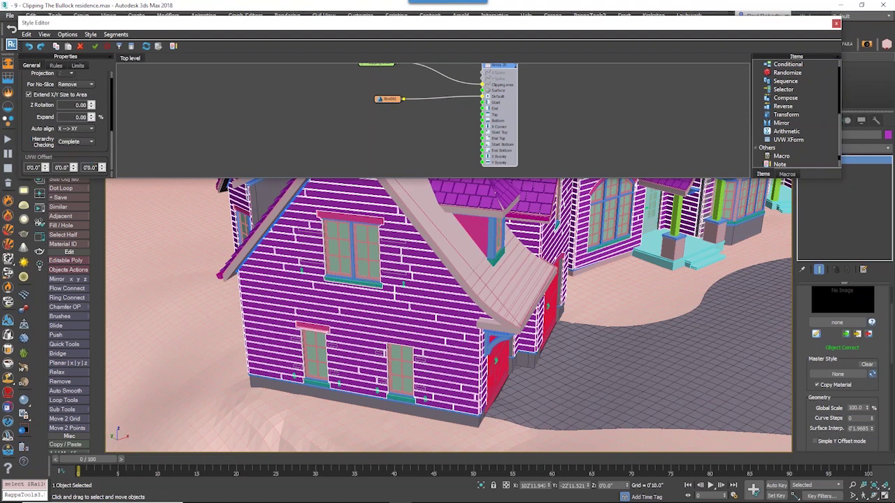
- Examine how the siding covers the gable wall and its window openings with Hierarchy Checking set to Complete
click(75, 142)
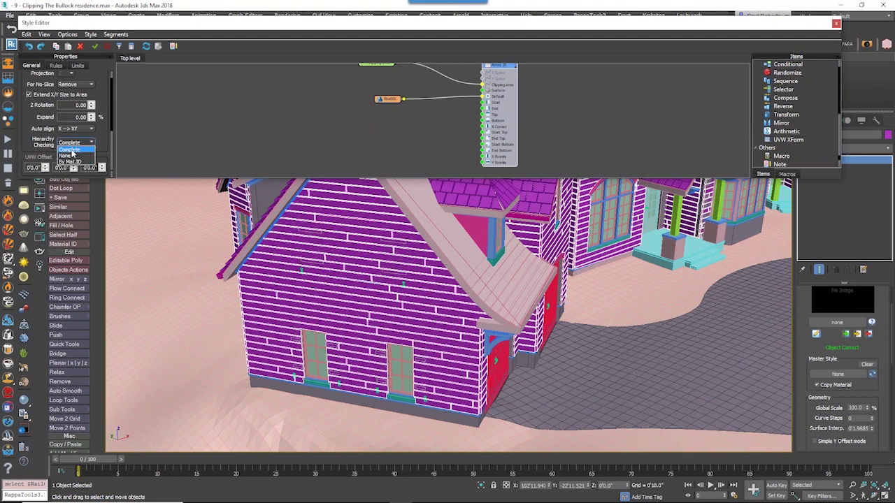
click(157, 139)
scroll(443, 287, up, 4)
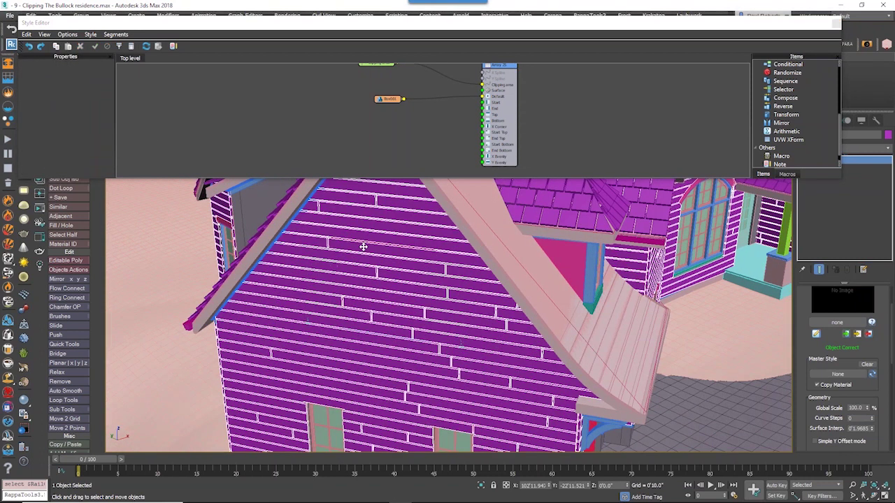
click(508, 126)
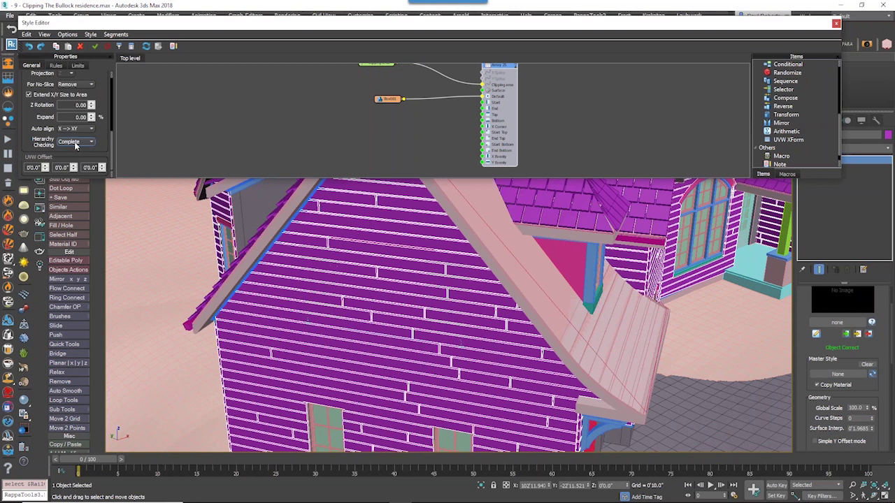
scroll(446, 357, down, 6)
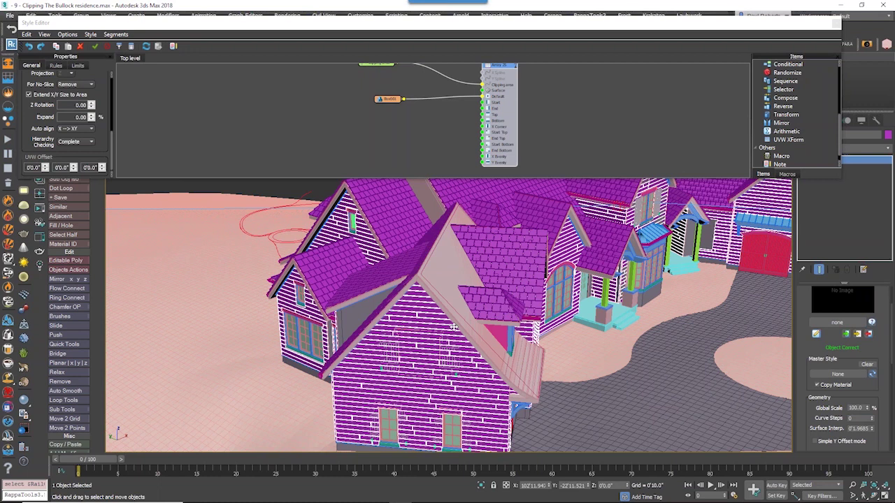
scroll(421, 326, down, 4)
alt+middle_drag(429, 340, 454, 348)
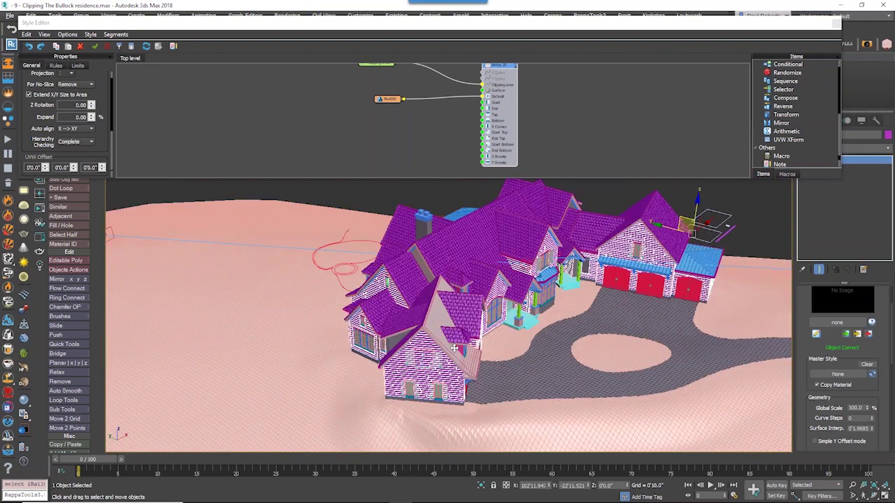
scroll(453, 348, up, 5)
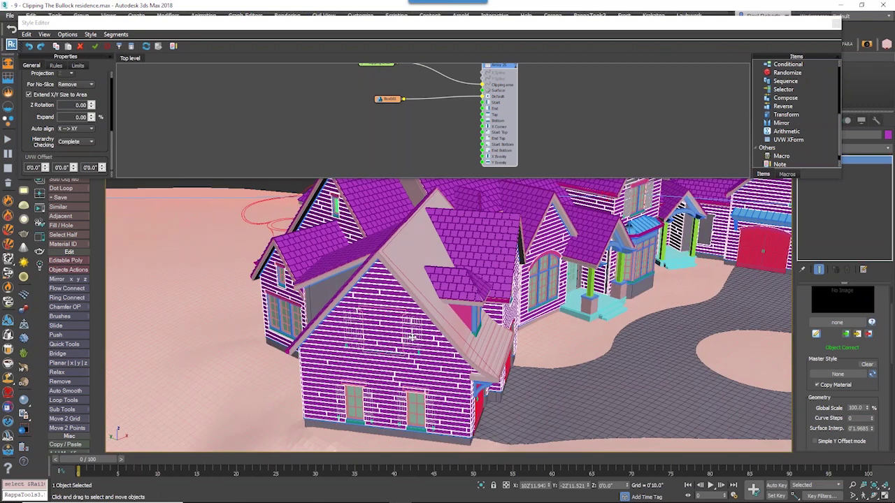
scroll(411, 337, up, 4)
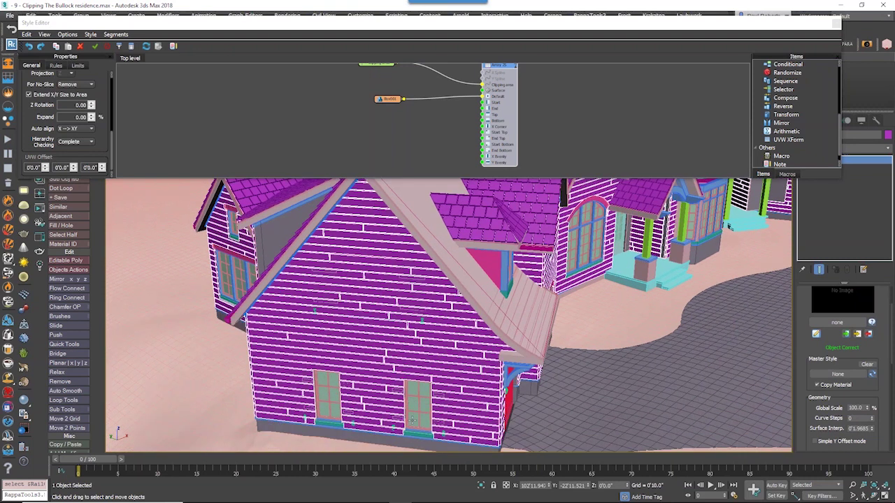
- Select the siding's Walls base spline and inspect the material IDs of the gable wall and window opening splines
right_click(463, 294)
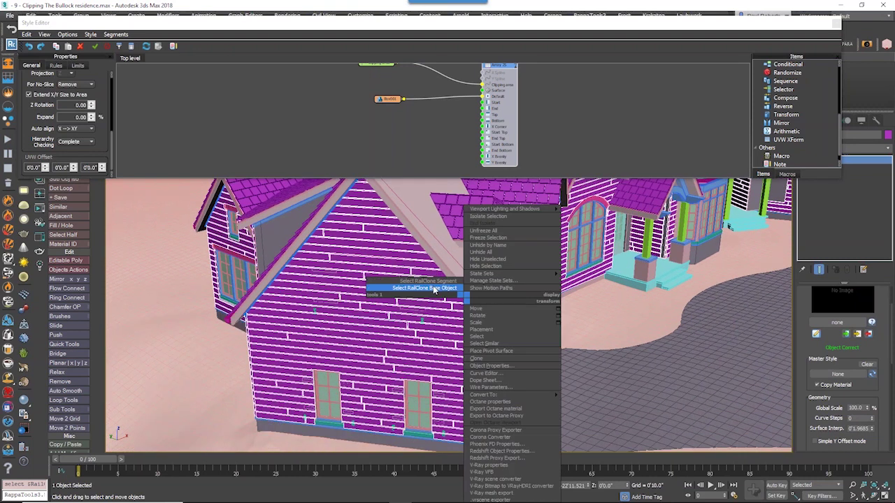
click(424, 288)
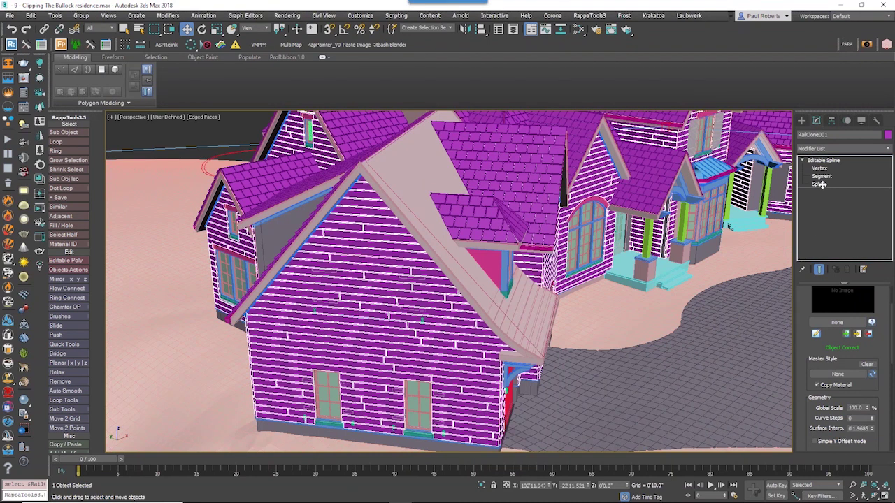
click(819, 183)
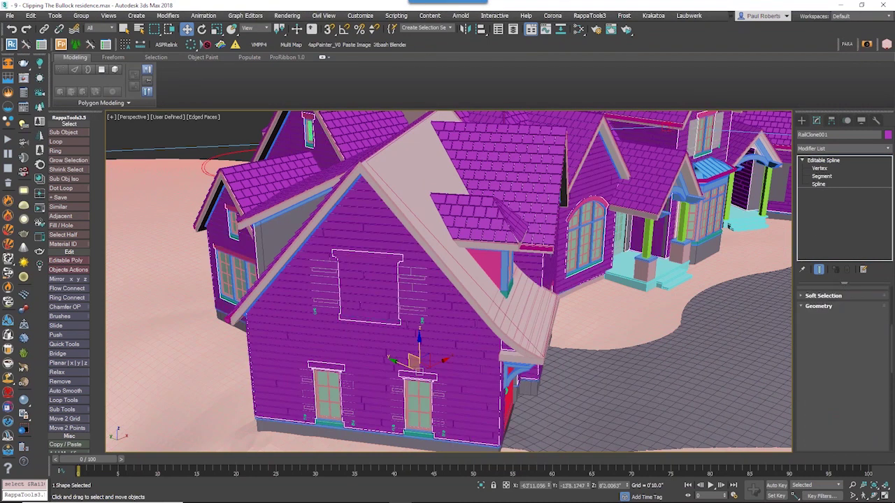
click(390, 325)
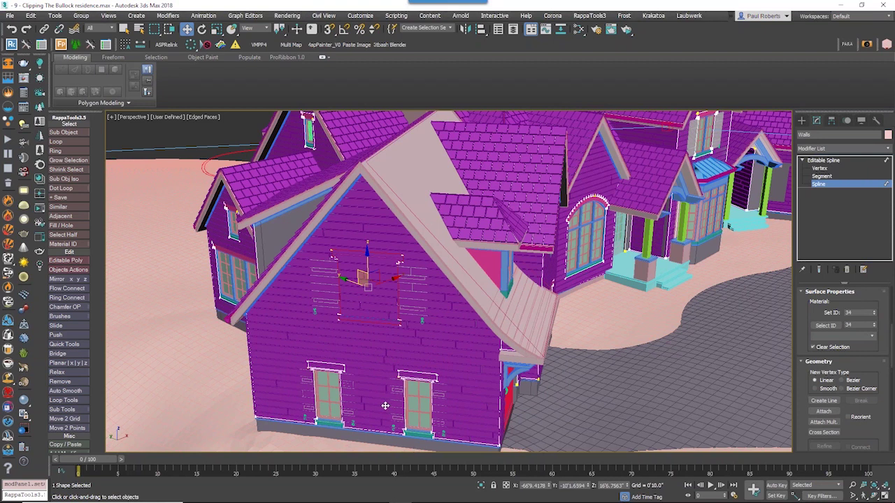
click(363, 409)
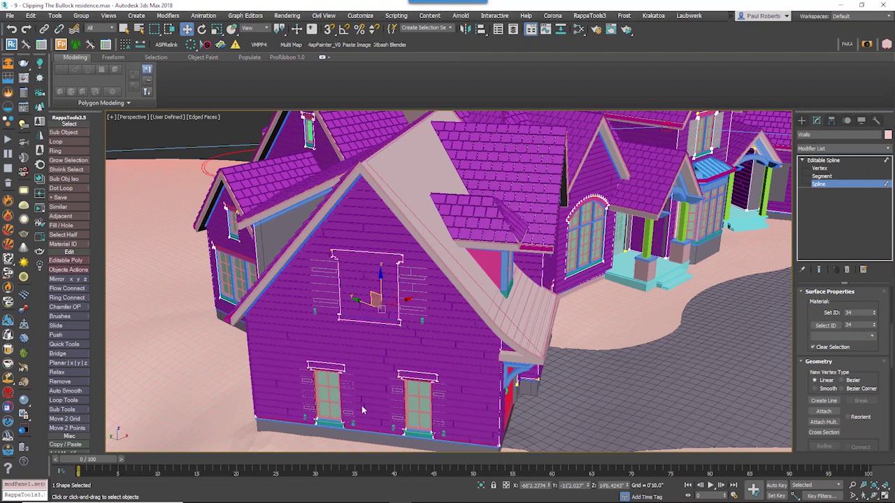
click(837, 184)
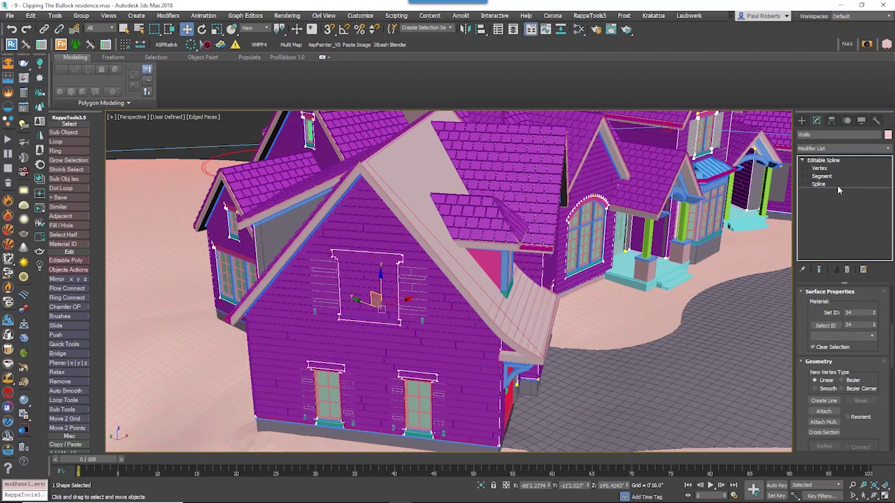
click(450, 340)
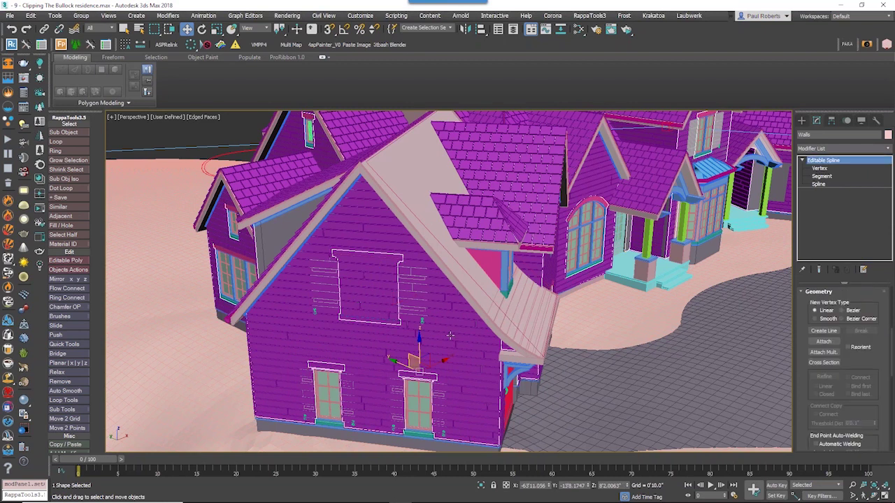
- Reselect the siding object and set its Array 2S generator's Hierarchy Checking to By Mat.ID
click(419, 276)
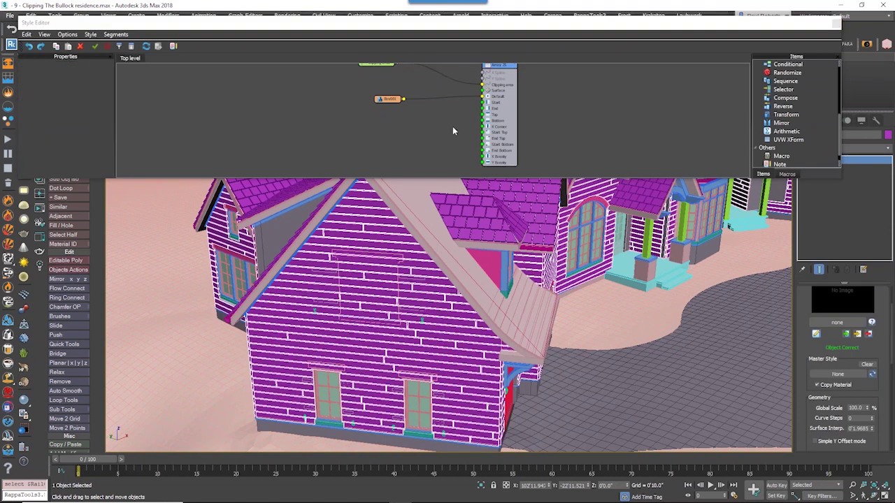
click(498, 111)
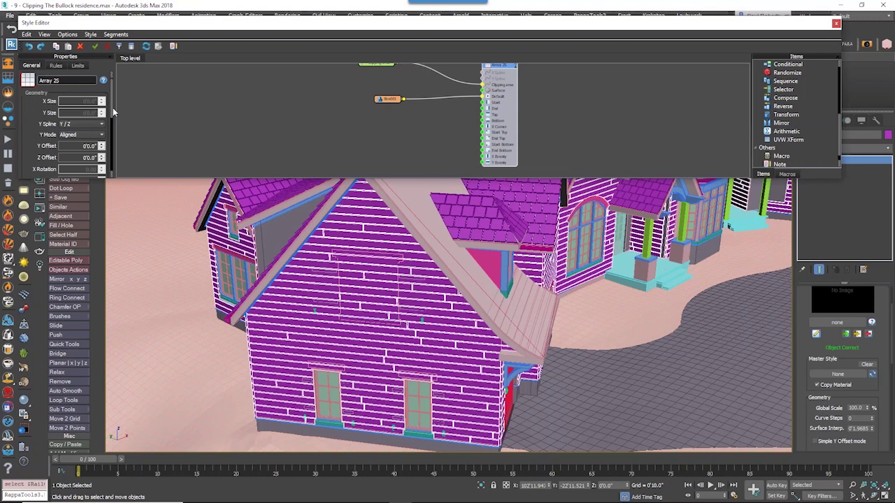
scroll(77, 118, down, 5)
click(76, 142)
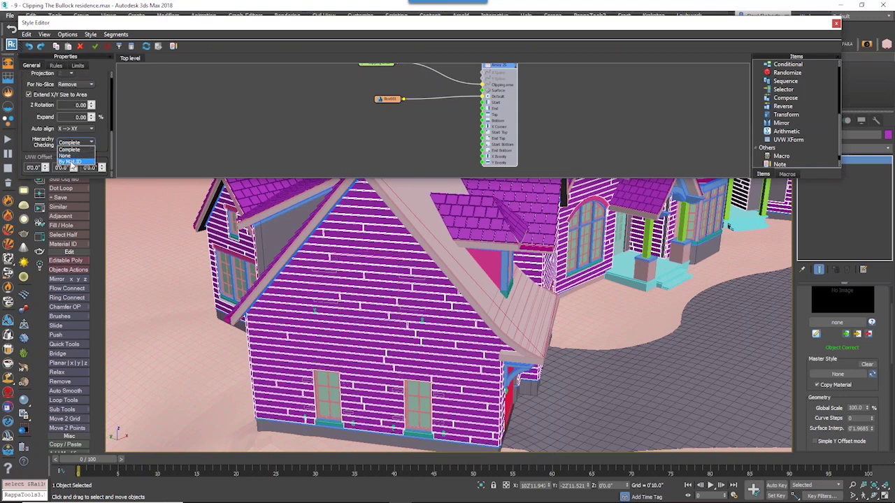
click(70, 161)
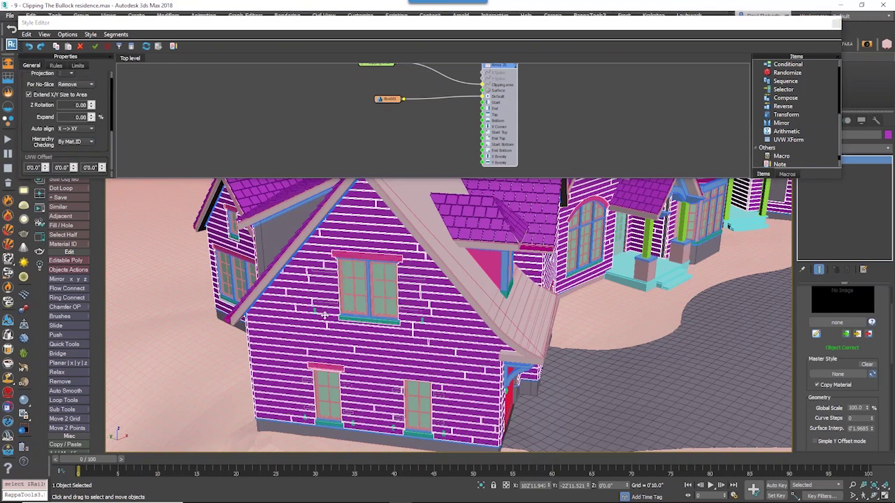
- Inspect the clipped siding from around the whole house and close the siding's style editor
alt+middle_drag(325, 316, 643, 321)
scroll(538, 346, down, 5)
alt+middle_drag(538, 346, 419, 356)
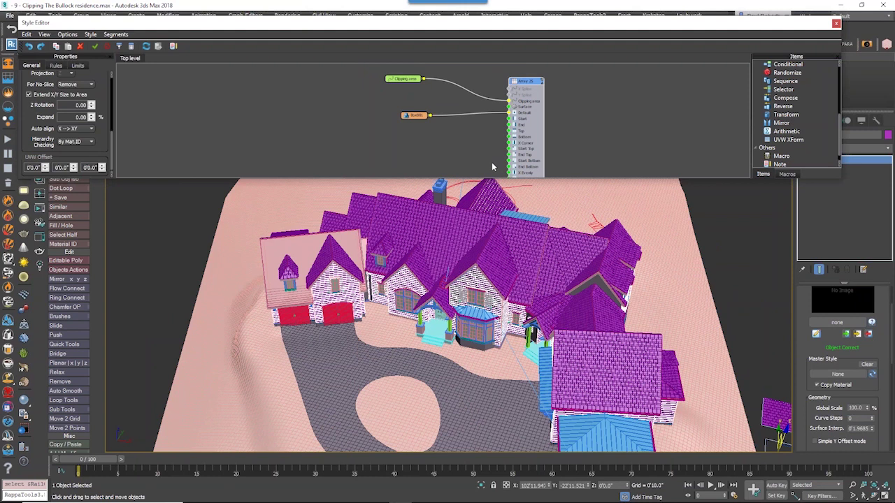
middle_drag(491, 162, 486, 148)
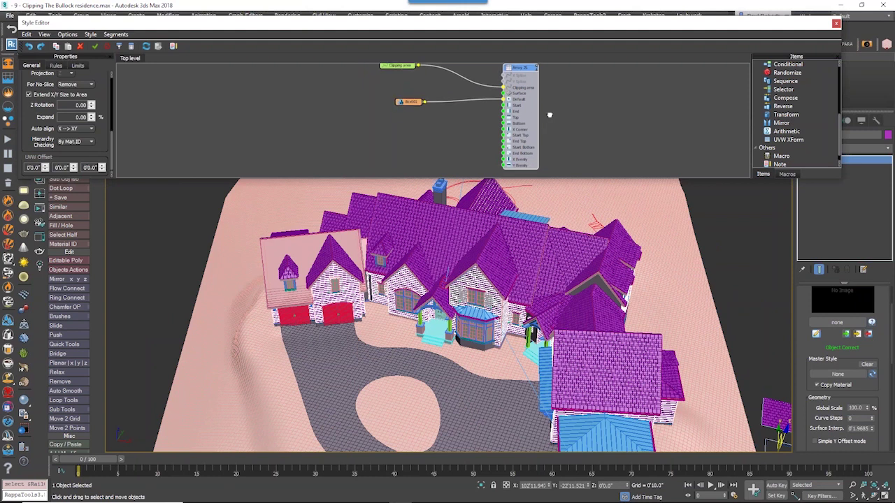
click(833, 23)
alt+middle_drag(664, 266, 616, 258)
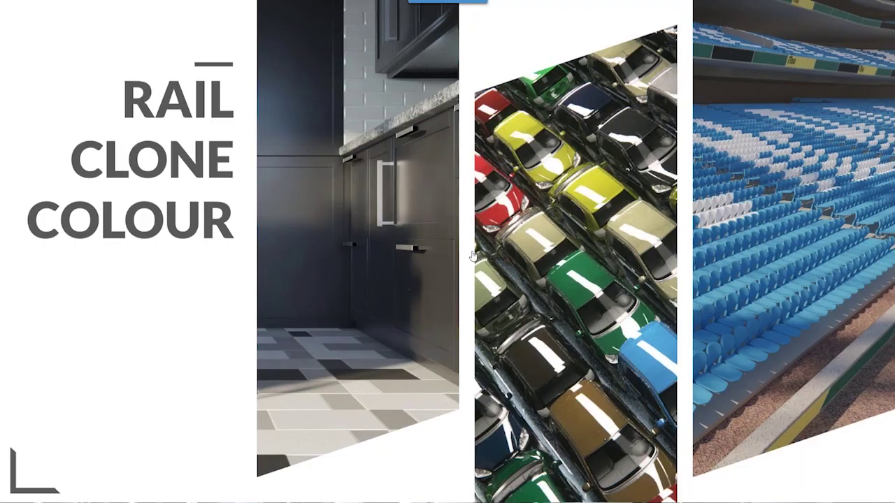
click(473, 257)
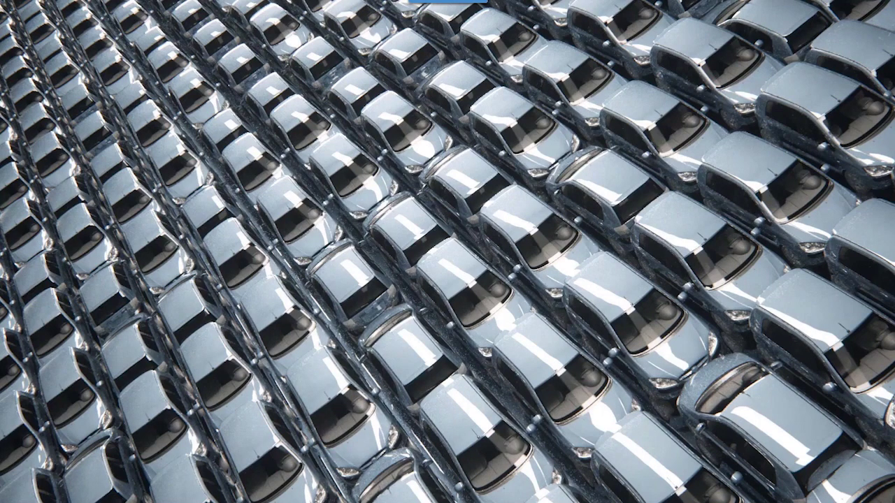
click(134, 488)
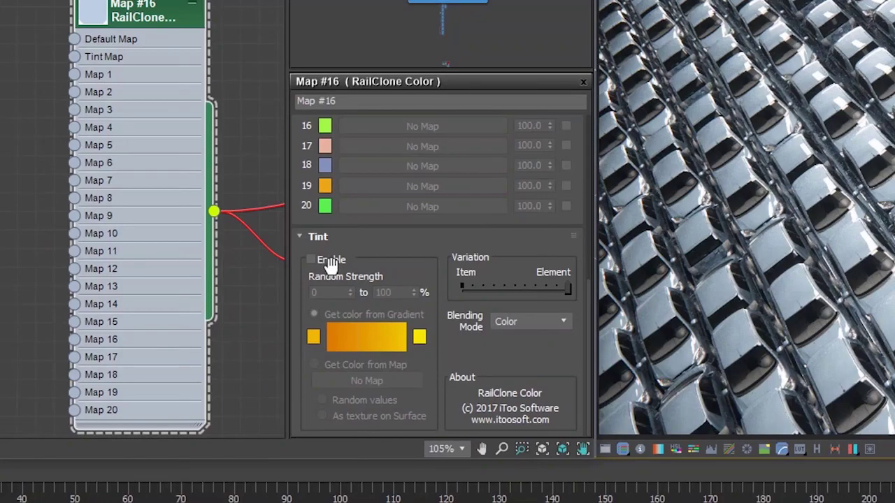
- Enable Tint on the RailClone Color map and set its Random Strength to 100 to 100%
click(330, 260)
double_click(341, 296)
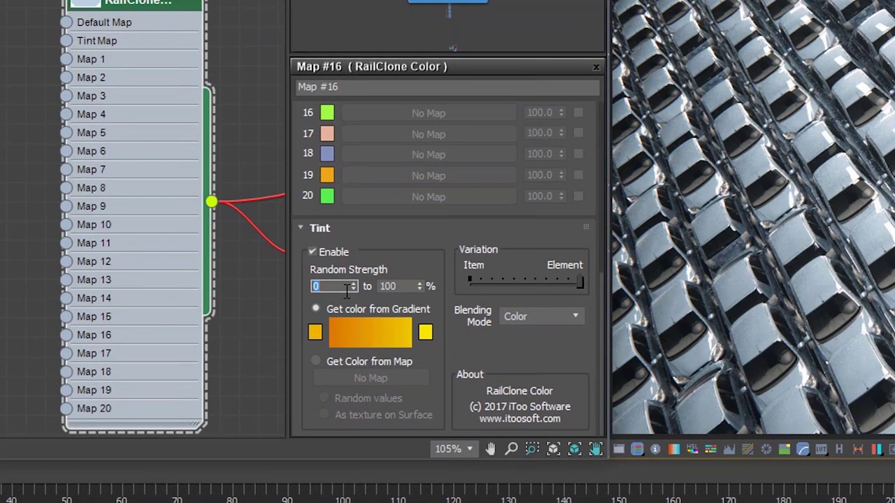
text(100)
key(Return)
click(400, 261)
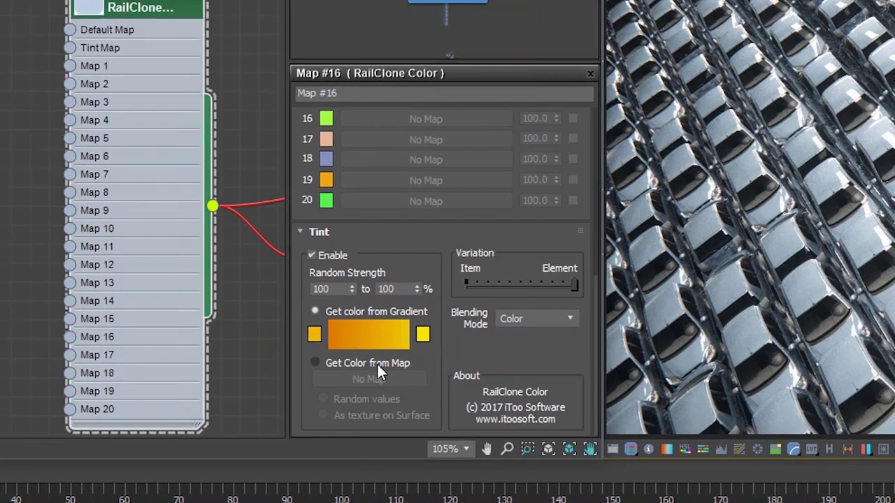
- Set the tint to get its color from a map and connect the Map #12 color-swatch bitmap to the Tint Map input
click(376, 362)
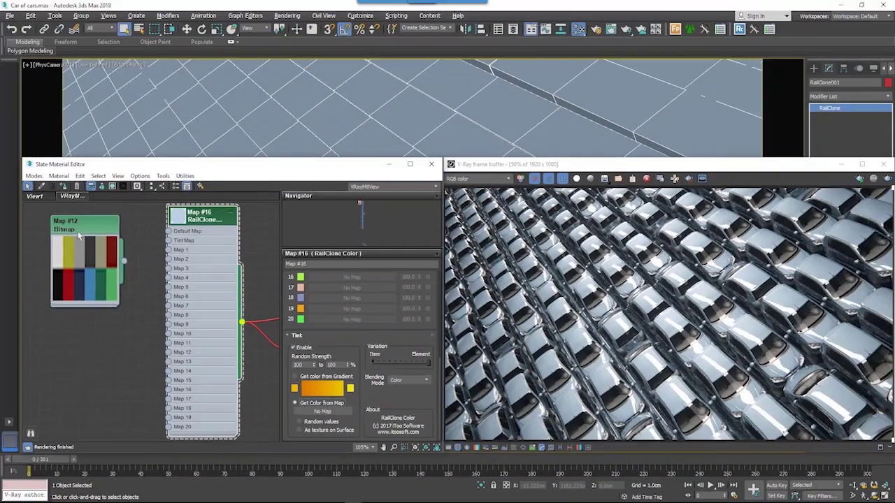
drag(111, 246, 159, 224)
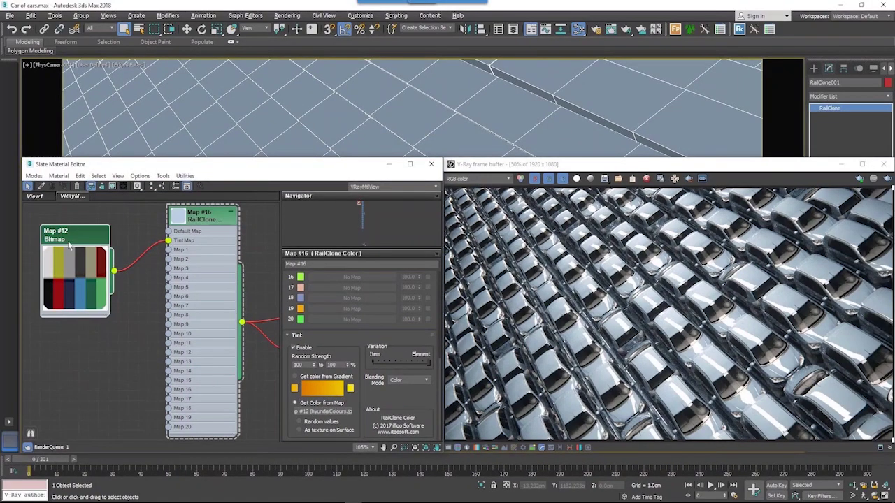
drag(70, 240, 80, 240)
scroll(81, 240, up, 3)
middle_drag(80, 240, 148, 256)
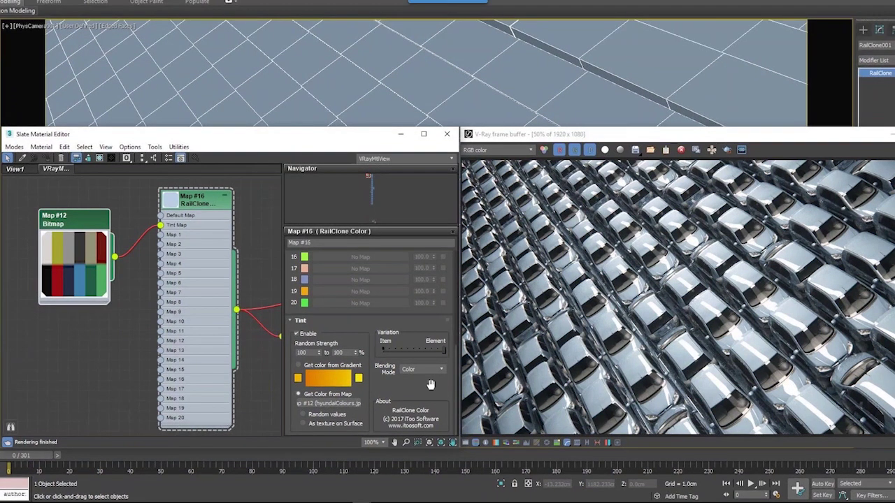
- Set the tint's Blending Mode to Normal and compare the grey and tinted car renders across the full image
click(434, 370)
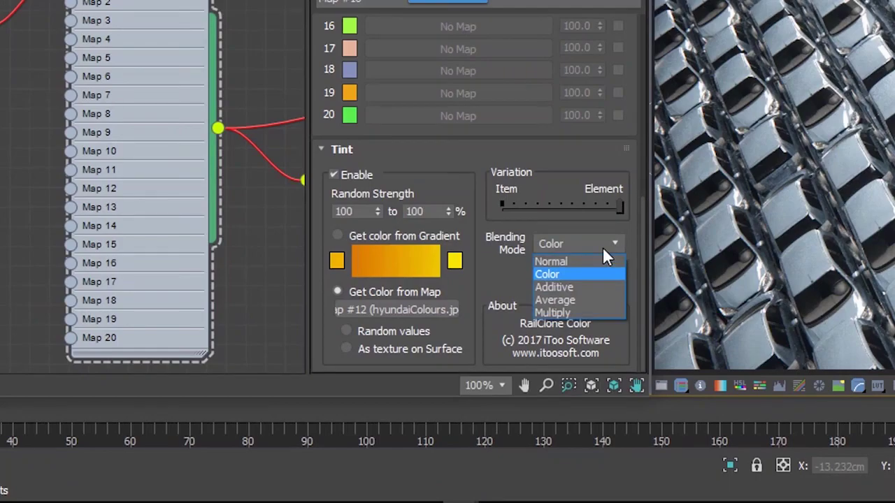
click(599, 261)
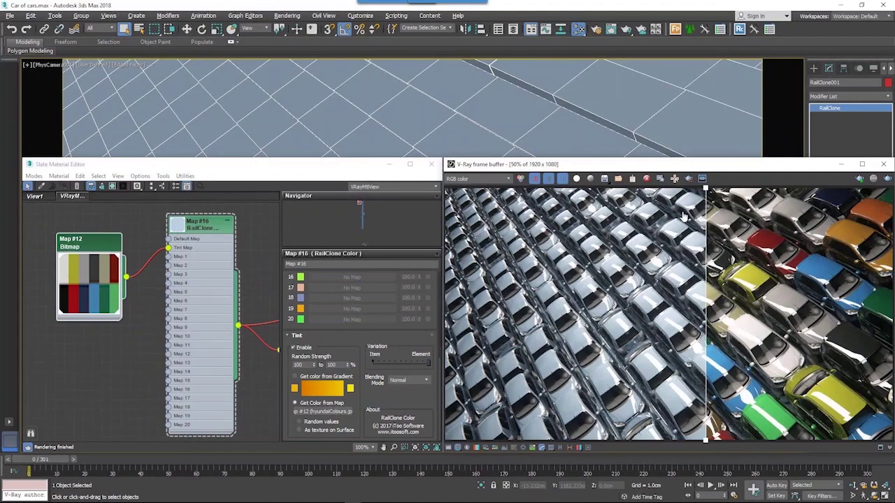
drag(705, 219, 442, 233)
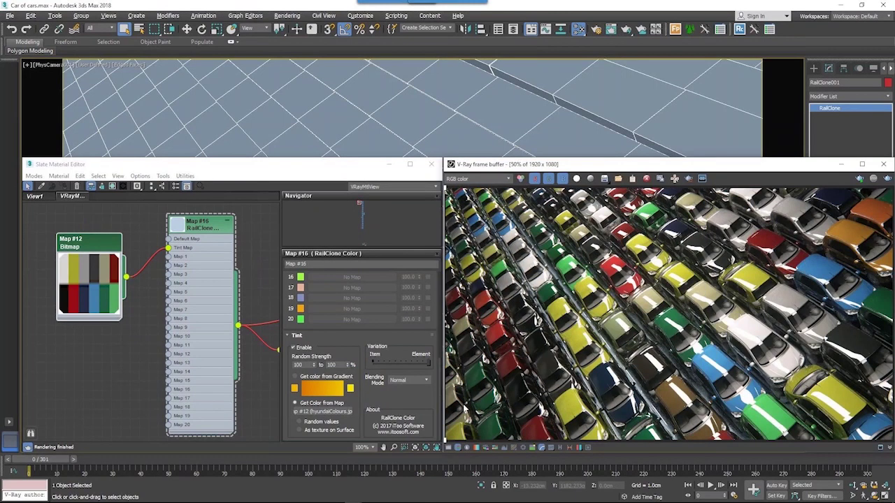
- Close the frame buffer and material editor and scrub through the car scene's animation
click(882, 164)
click(431, 164)
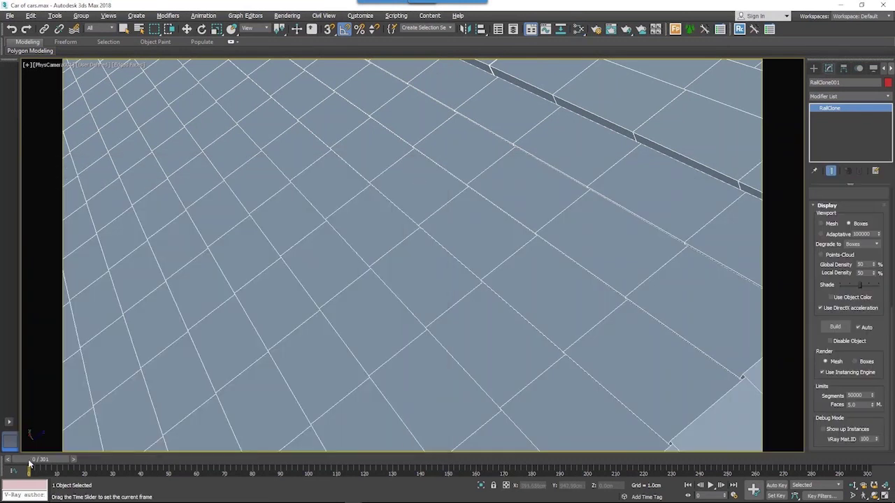
drag(29, 463, 434, 456)
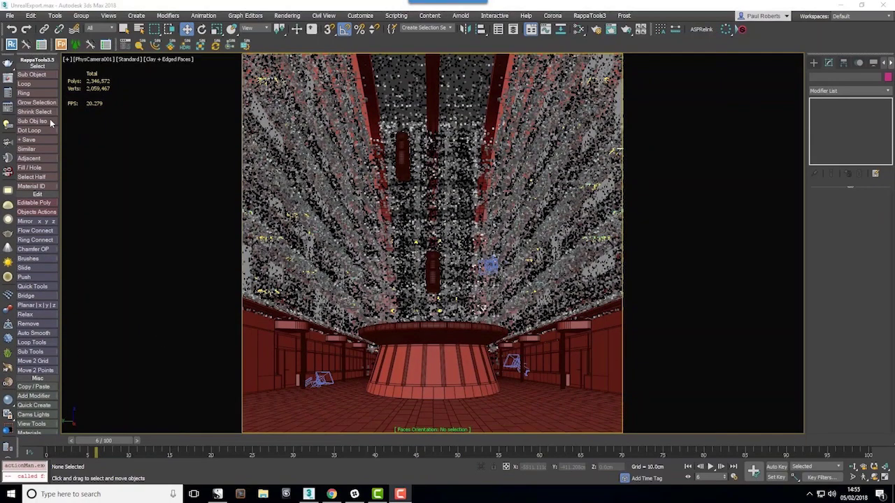
- Export the scene in Unreal Datasmith format, overwriting the existing Betrand.udatasmith file
click(9, 16)
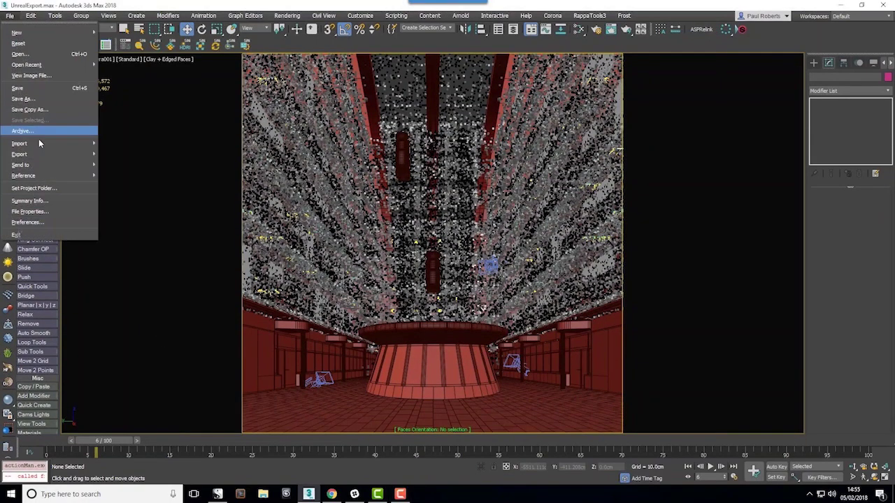
mouse_move(28, 154)
click(115, 156)
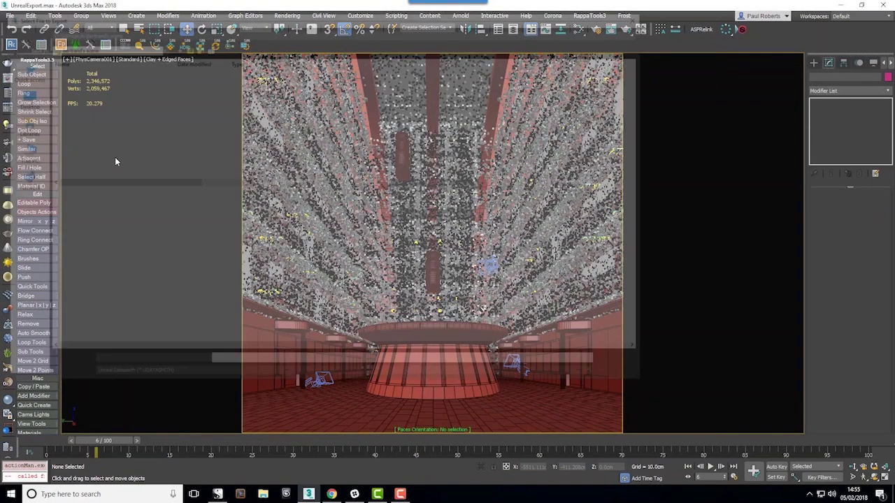
click(96, 83)
click(142, 380)
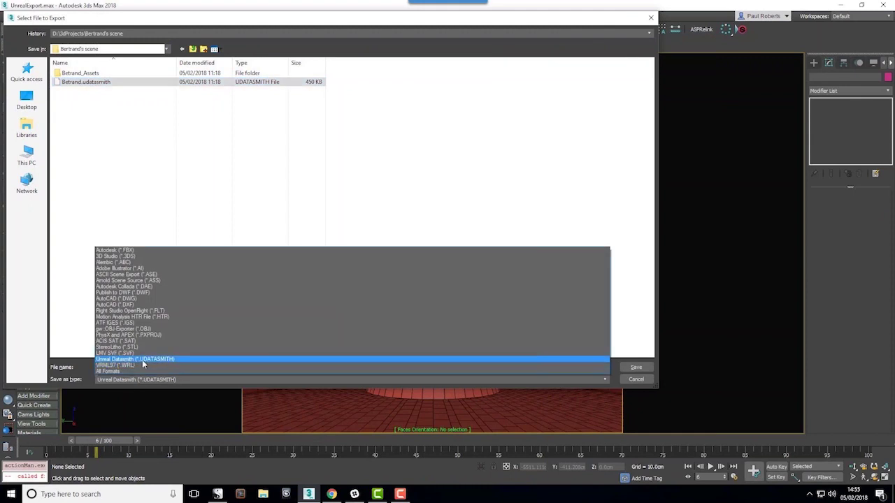
click(142, 360)
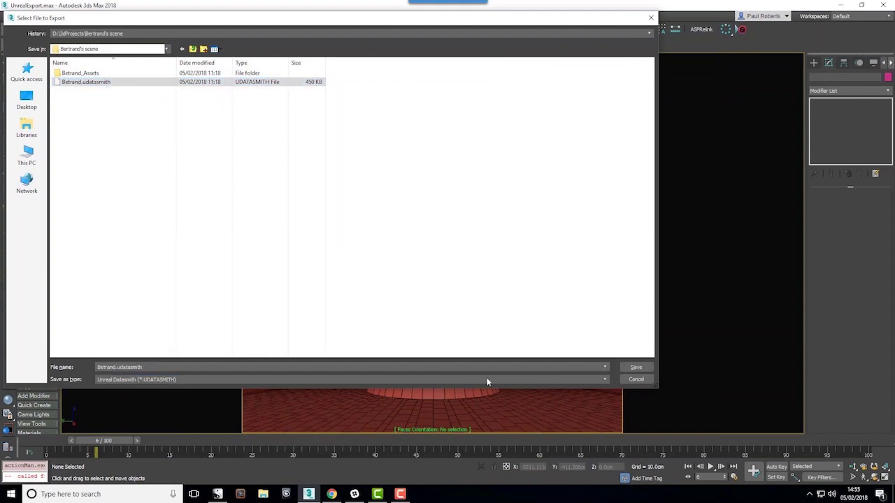
click(636, 369)
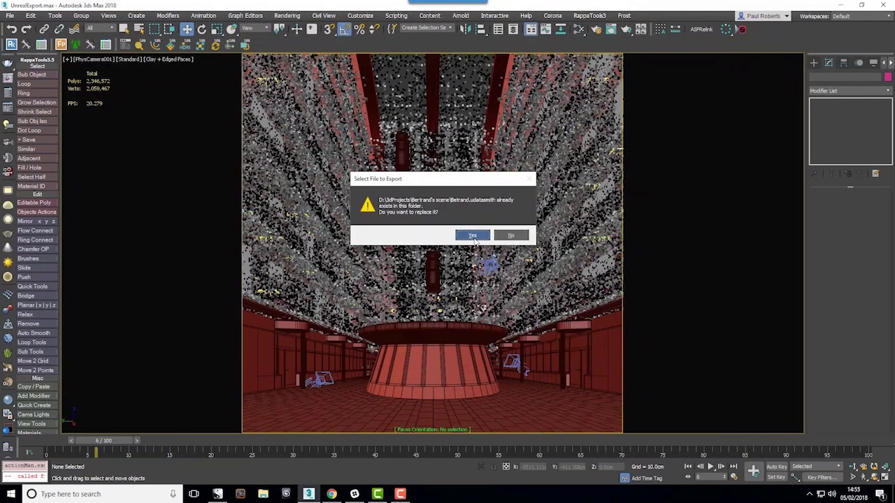
click(472, 238)
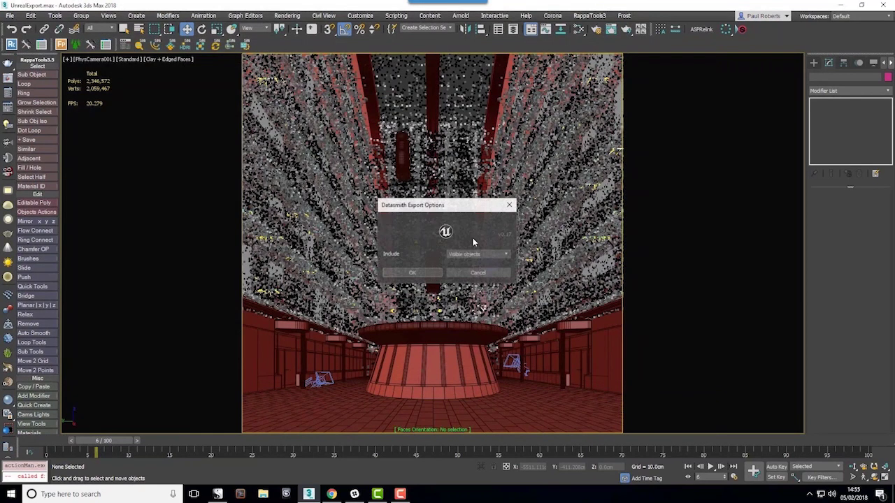
- Set the Datasmith export to include visible objects and run the export
click(478, 254)
click(459, 263)
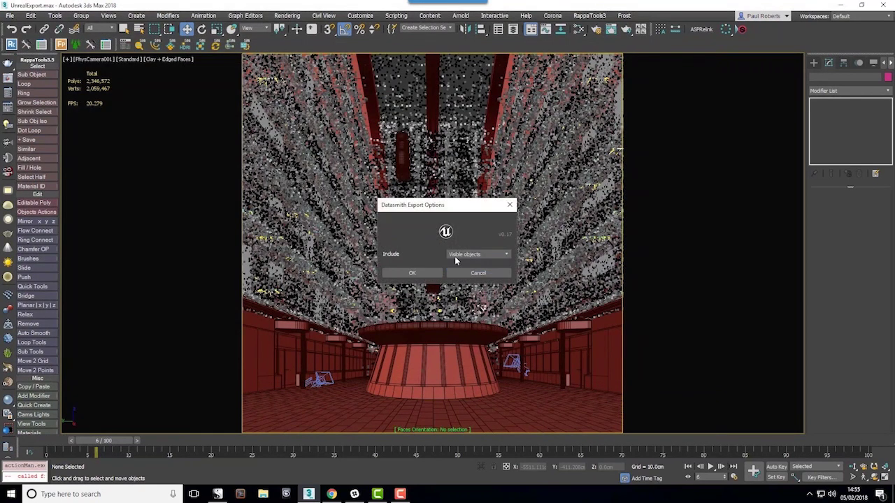
click(417, 276)
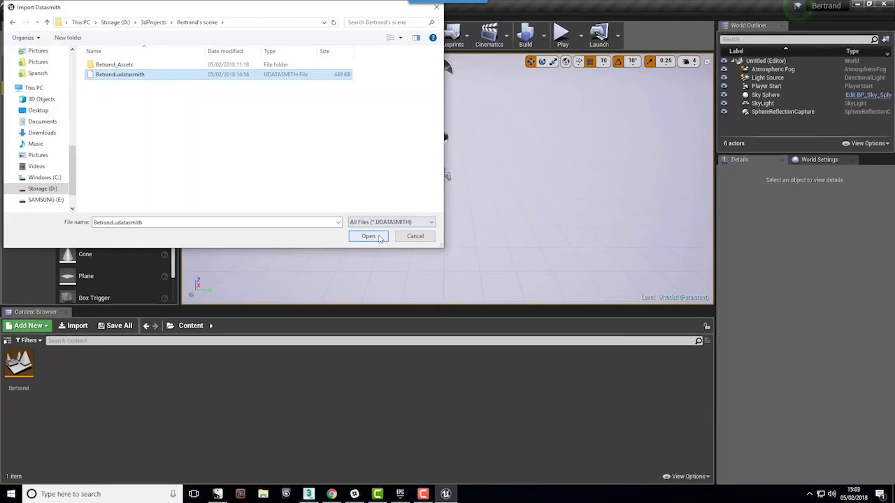
- Import Betrand.udatasmith into the Content folder of the Unreal project and accept the Datasmith import options
click(369, 235)
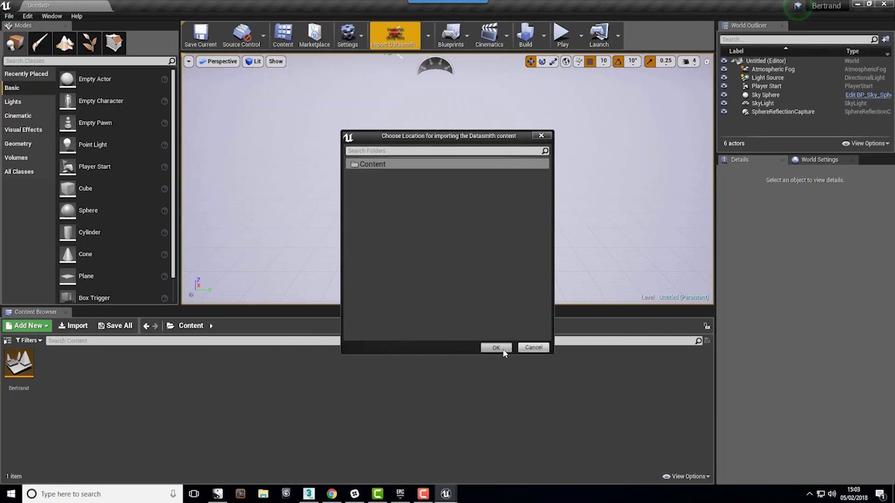
click(497, 347)
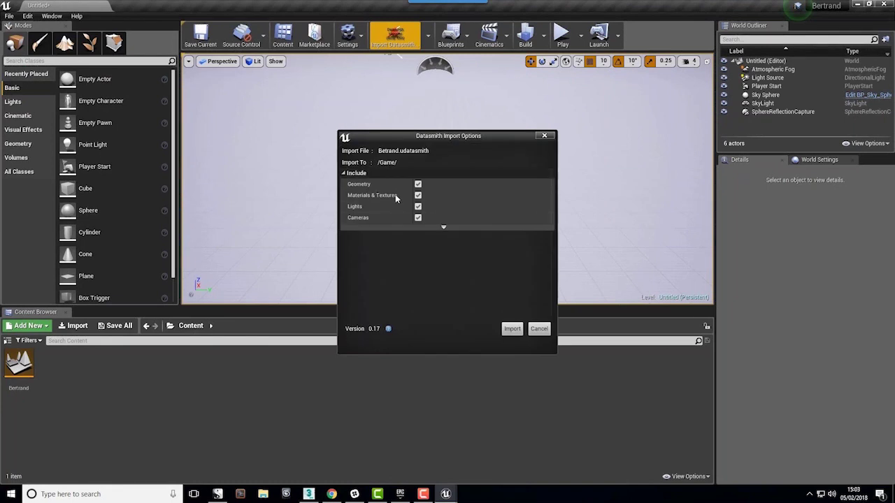
click(417, 218)
click(512, 329)
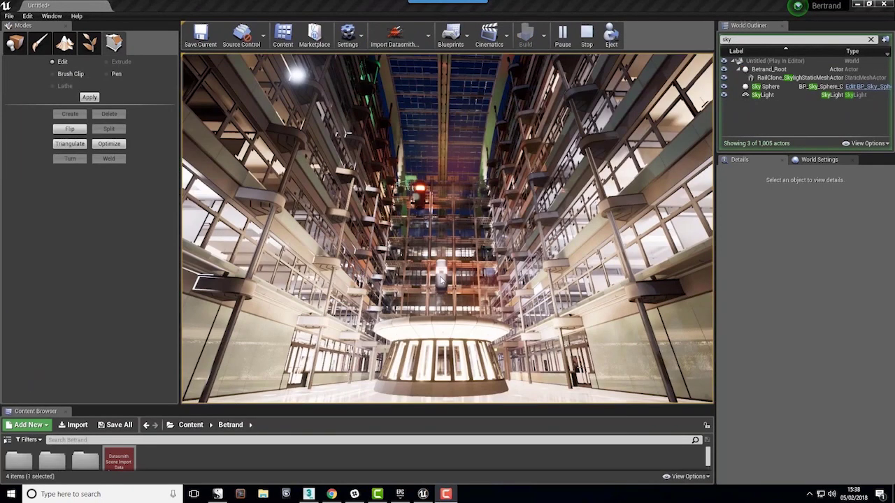
- Walk through the imported atrium in play mode, looking around the facades and past the central reception structure
click(442, 280)
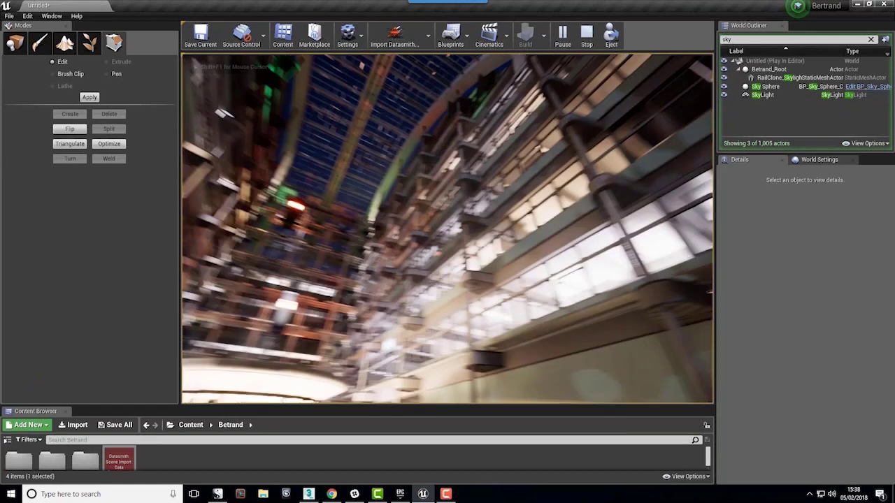
key(w)
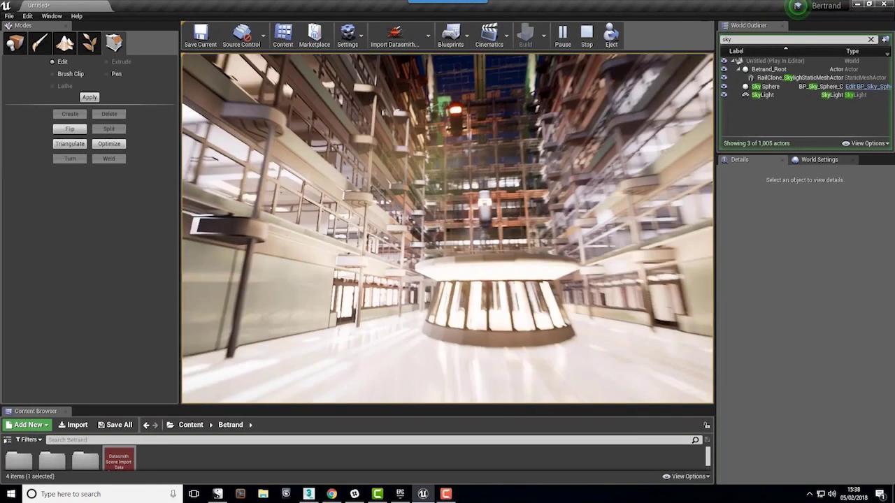
key(w)
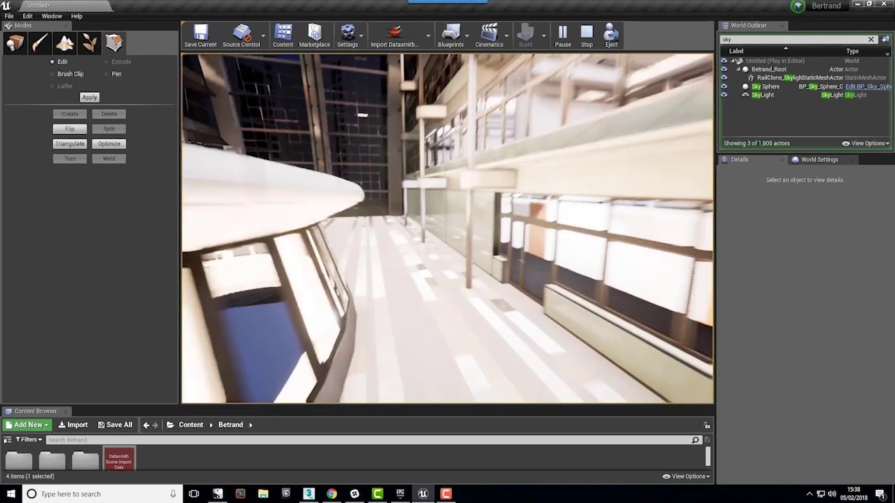
key(w)
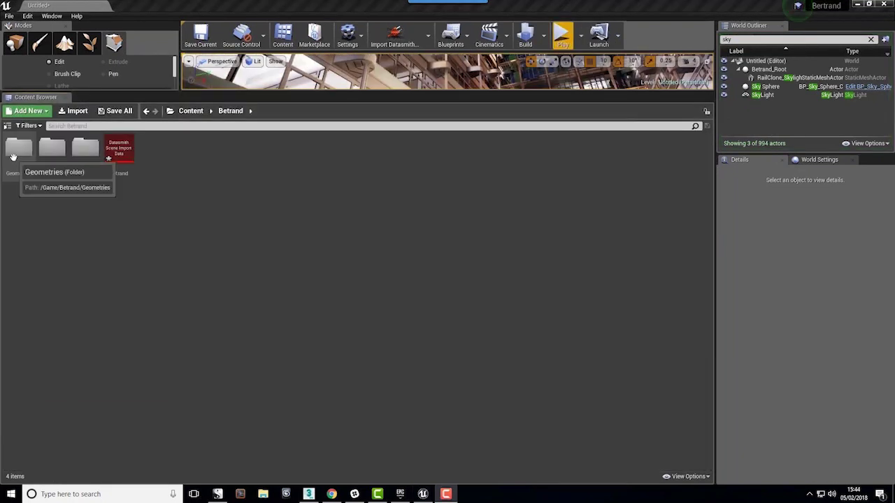
- Open the imported scene's Geometries folder and look through its static mesh assets
double_click(17, 148)
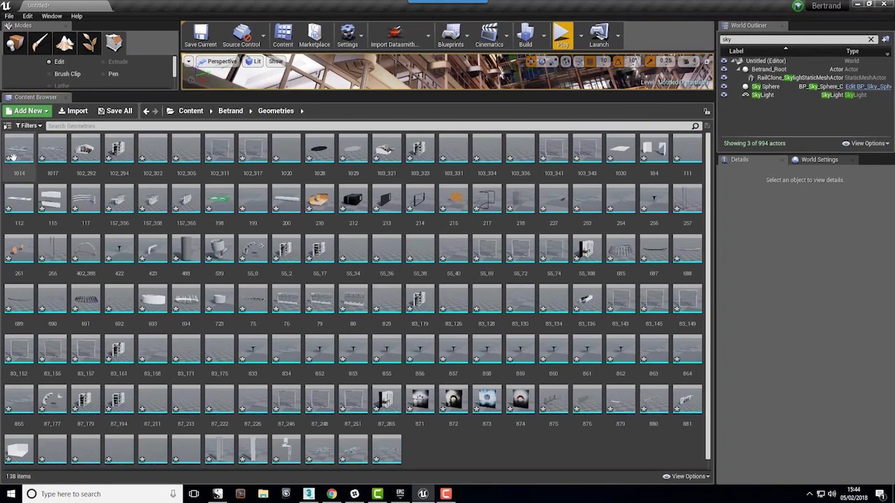
drag(709, 194, 716, 238)
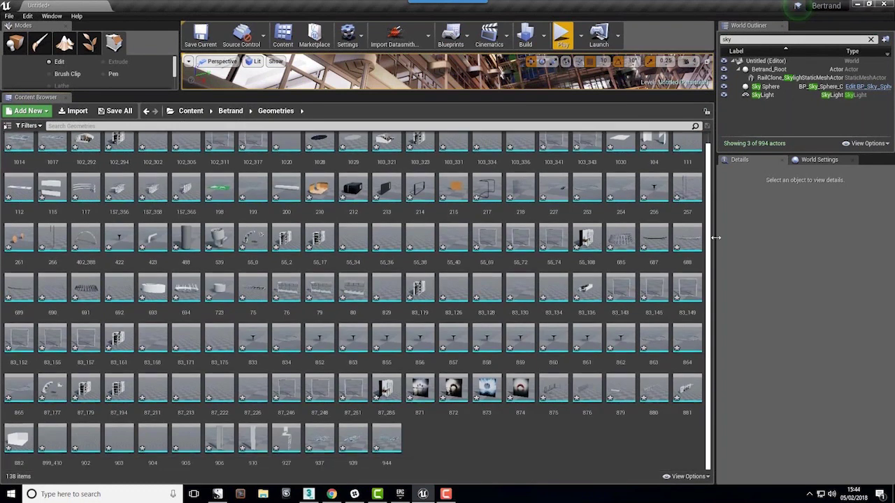
scroll(712, 184, up, 1)
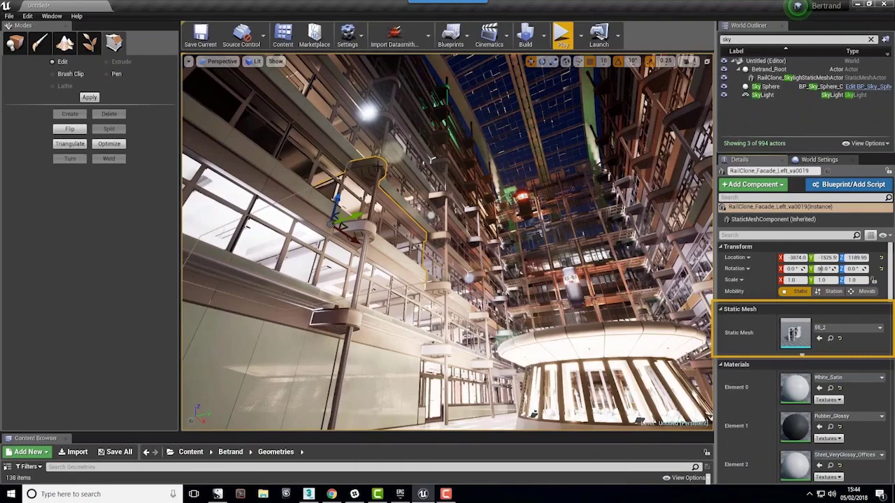
- Select several RailClone facade segments on the atrium wall and compare the static mesh each one references
click(397, 166)
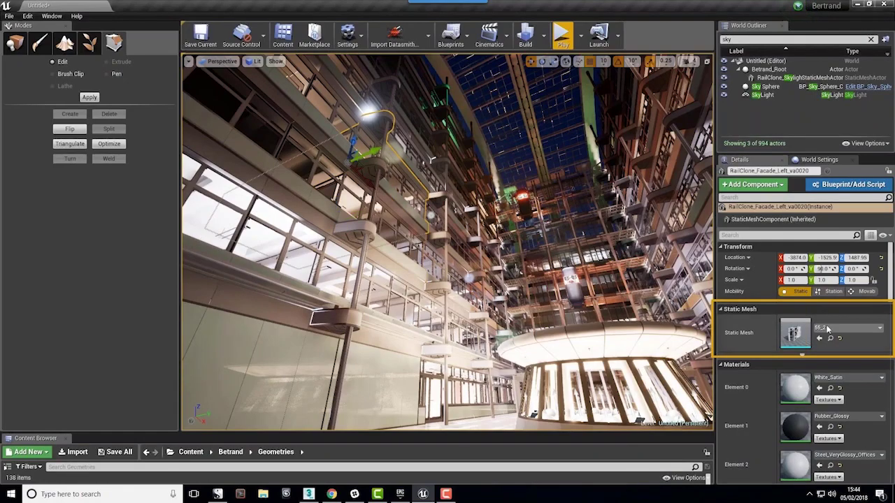
click(339, 123)
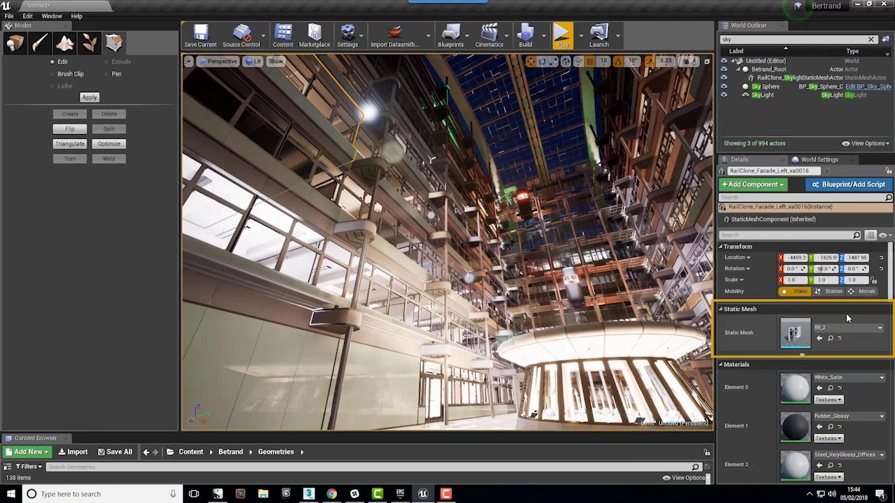
click(259, 210)
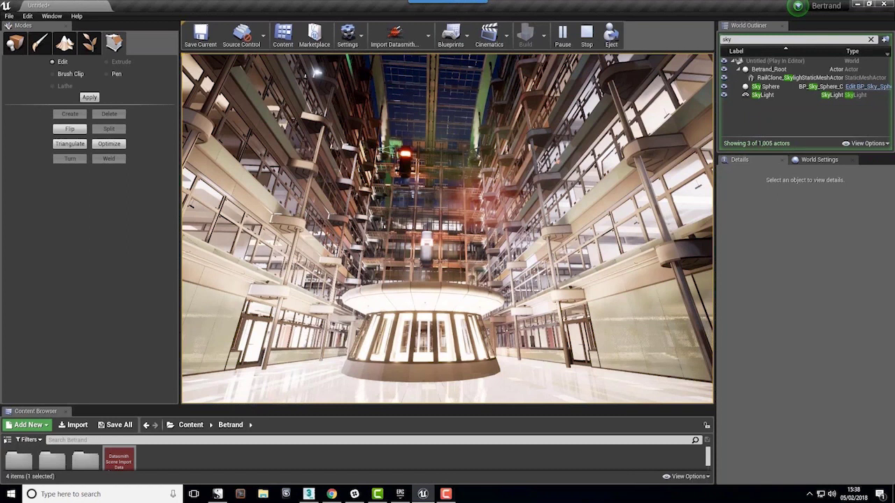
- Switch to Chrome with the Getting Started with RailClone page and maximize its window
key(alt+Tab)
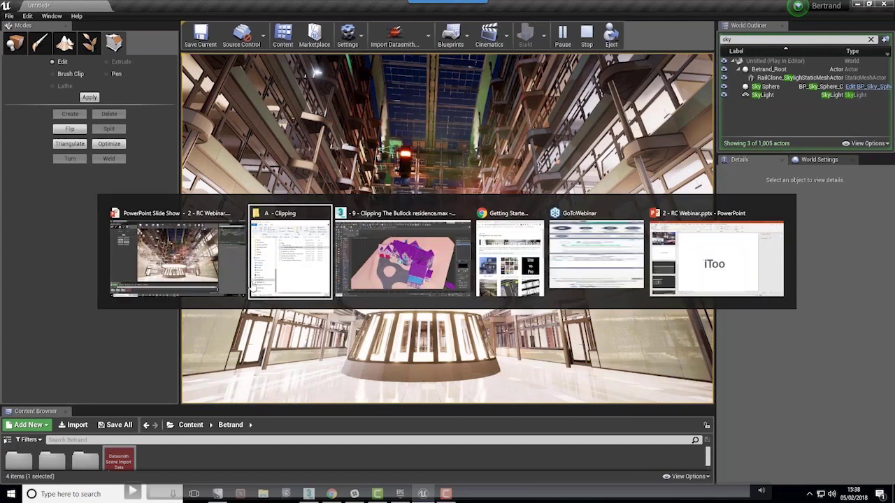
key(alt+Tab)
key(alt+Tab)
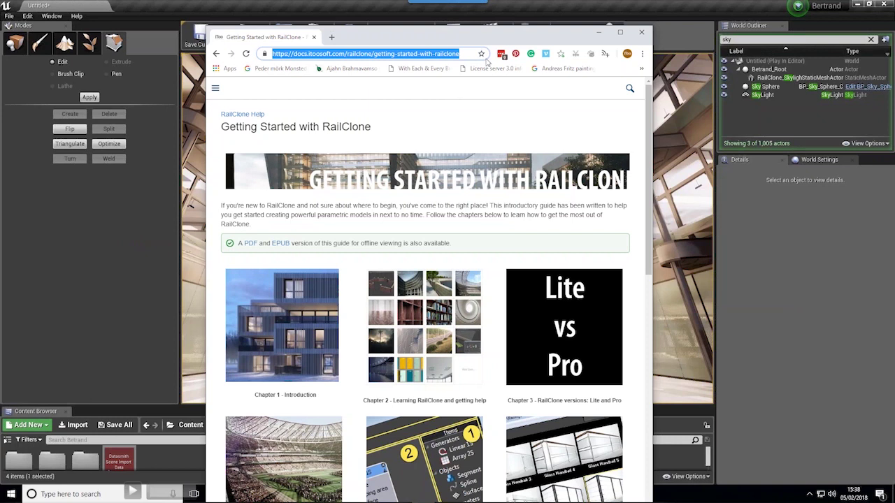
key(super+Left)
key(super+Up)
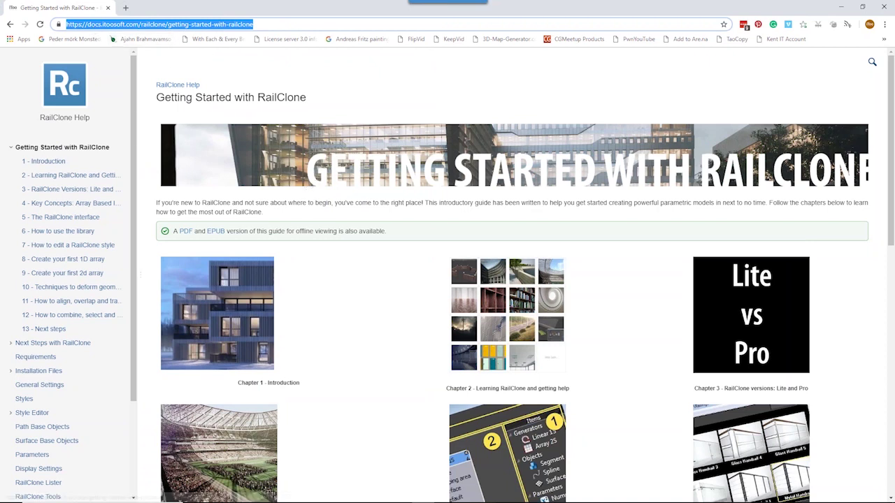
- Look through the chapter overview of the Getting Started with RailClone guide
scroll(391, 258, down, 4)
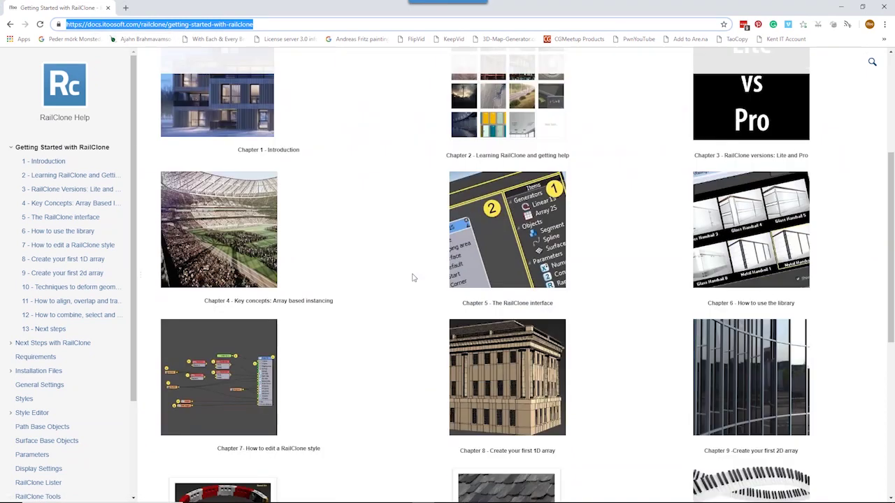
scroll(409, 277, down, 5)
scroll(406, 277, up, 3)
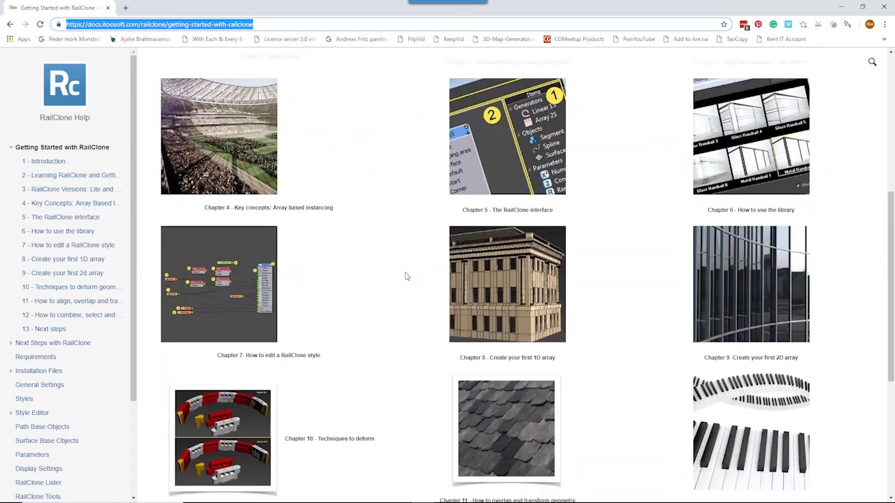
scroll(405, 277, up, 4)
scroll(404, 277, down, 9)
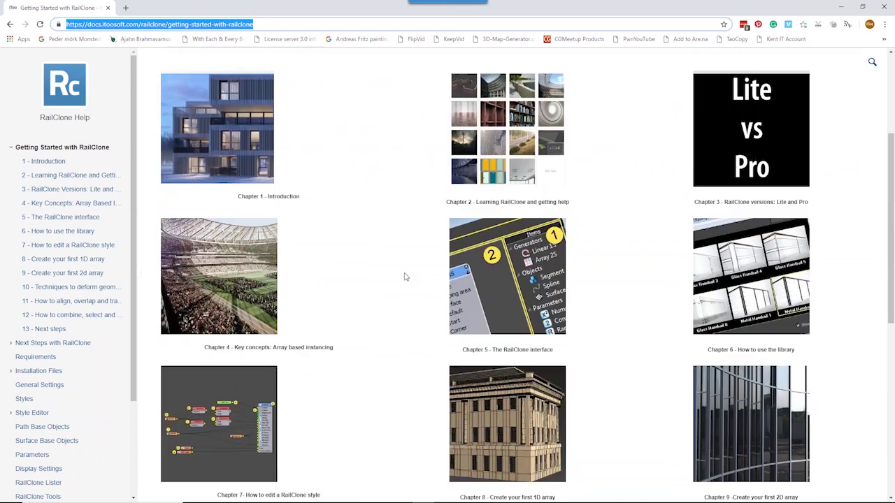
scroll(401, 271, up, 2)
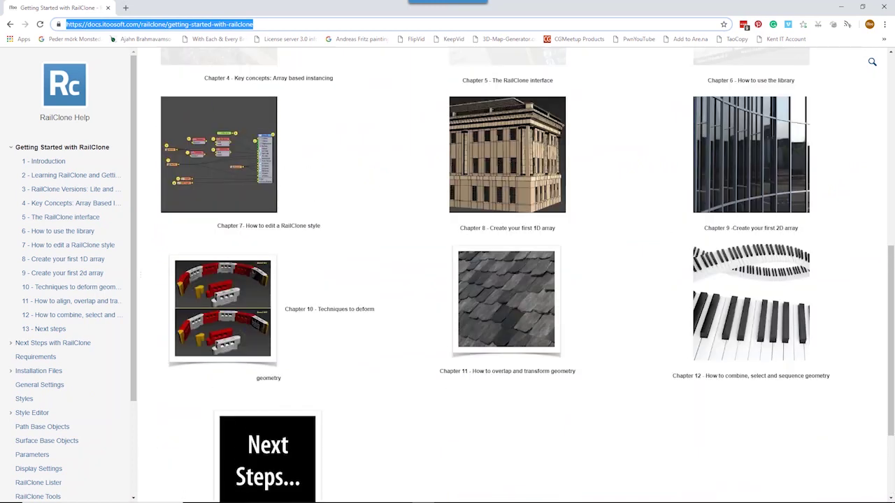
- Open the Next Steps with RailClone guide, look over its chapters, and minimize the browser
click(70, 344)
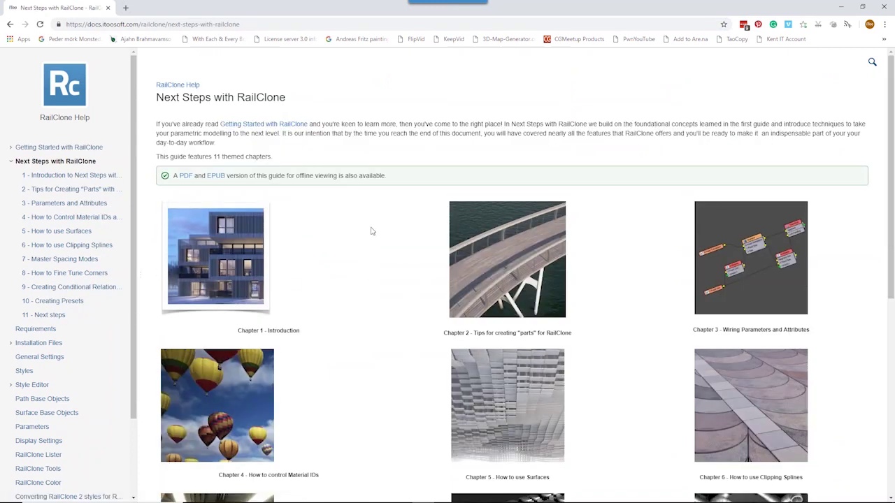
scroll(397, 246, down, 1)
scroll(398, 246, down, 5)
scroll(398, 245, up, 5)
scroll(401, 254, down, 1)
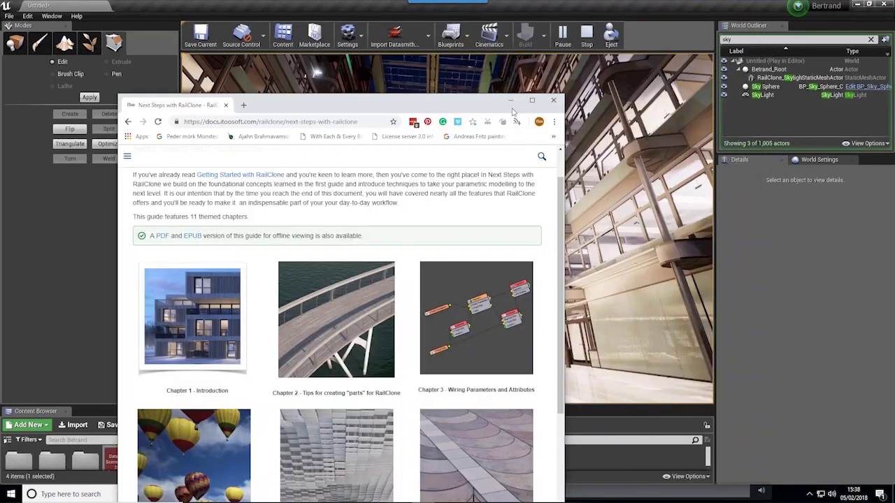
click(510, 100)
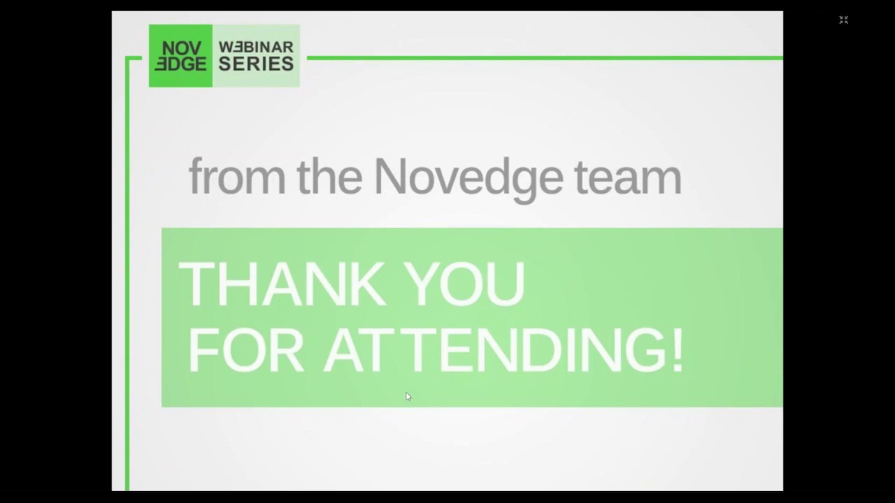
click(632, 154)
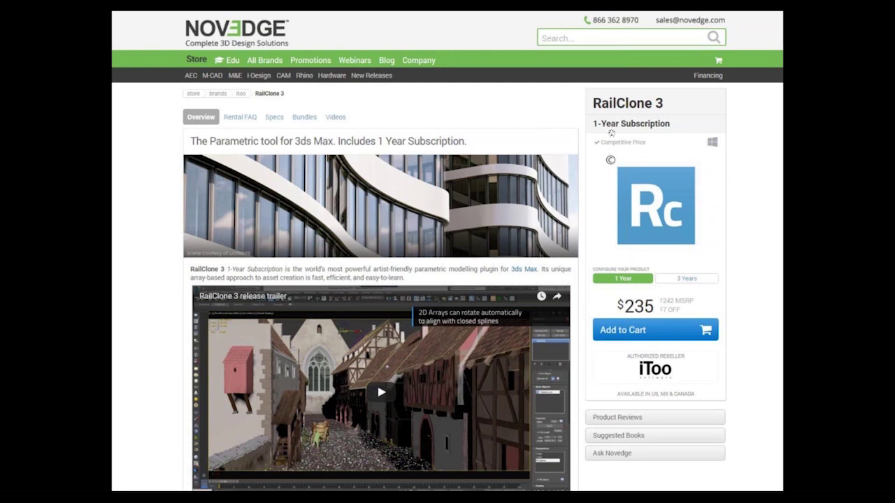
click(538, 121)
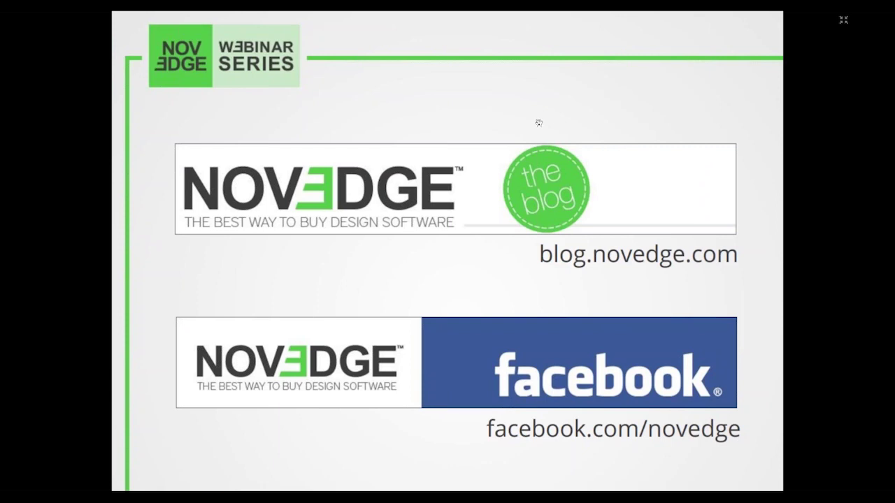
key(Right)
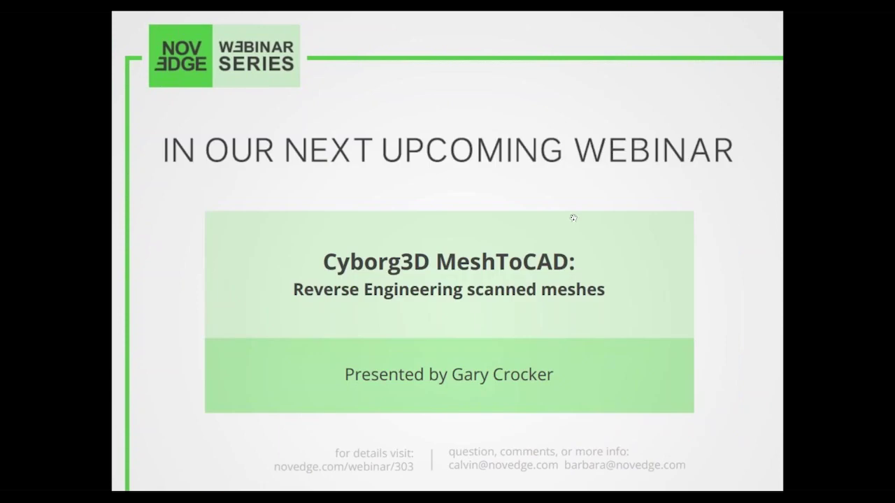
key(Right)
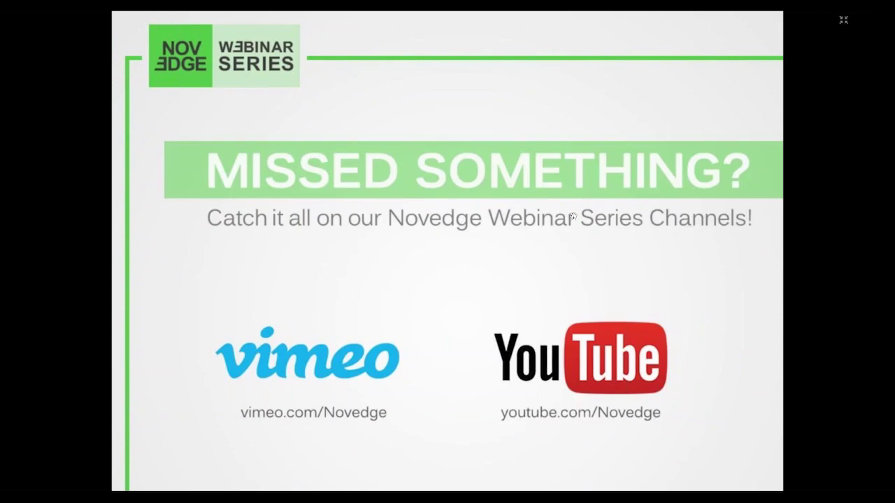